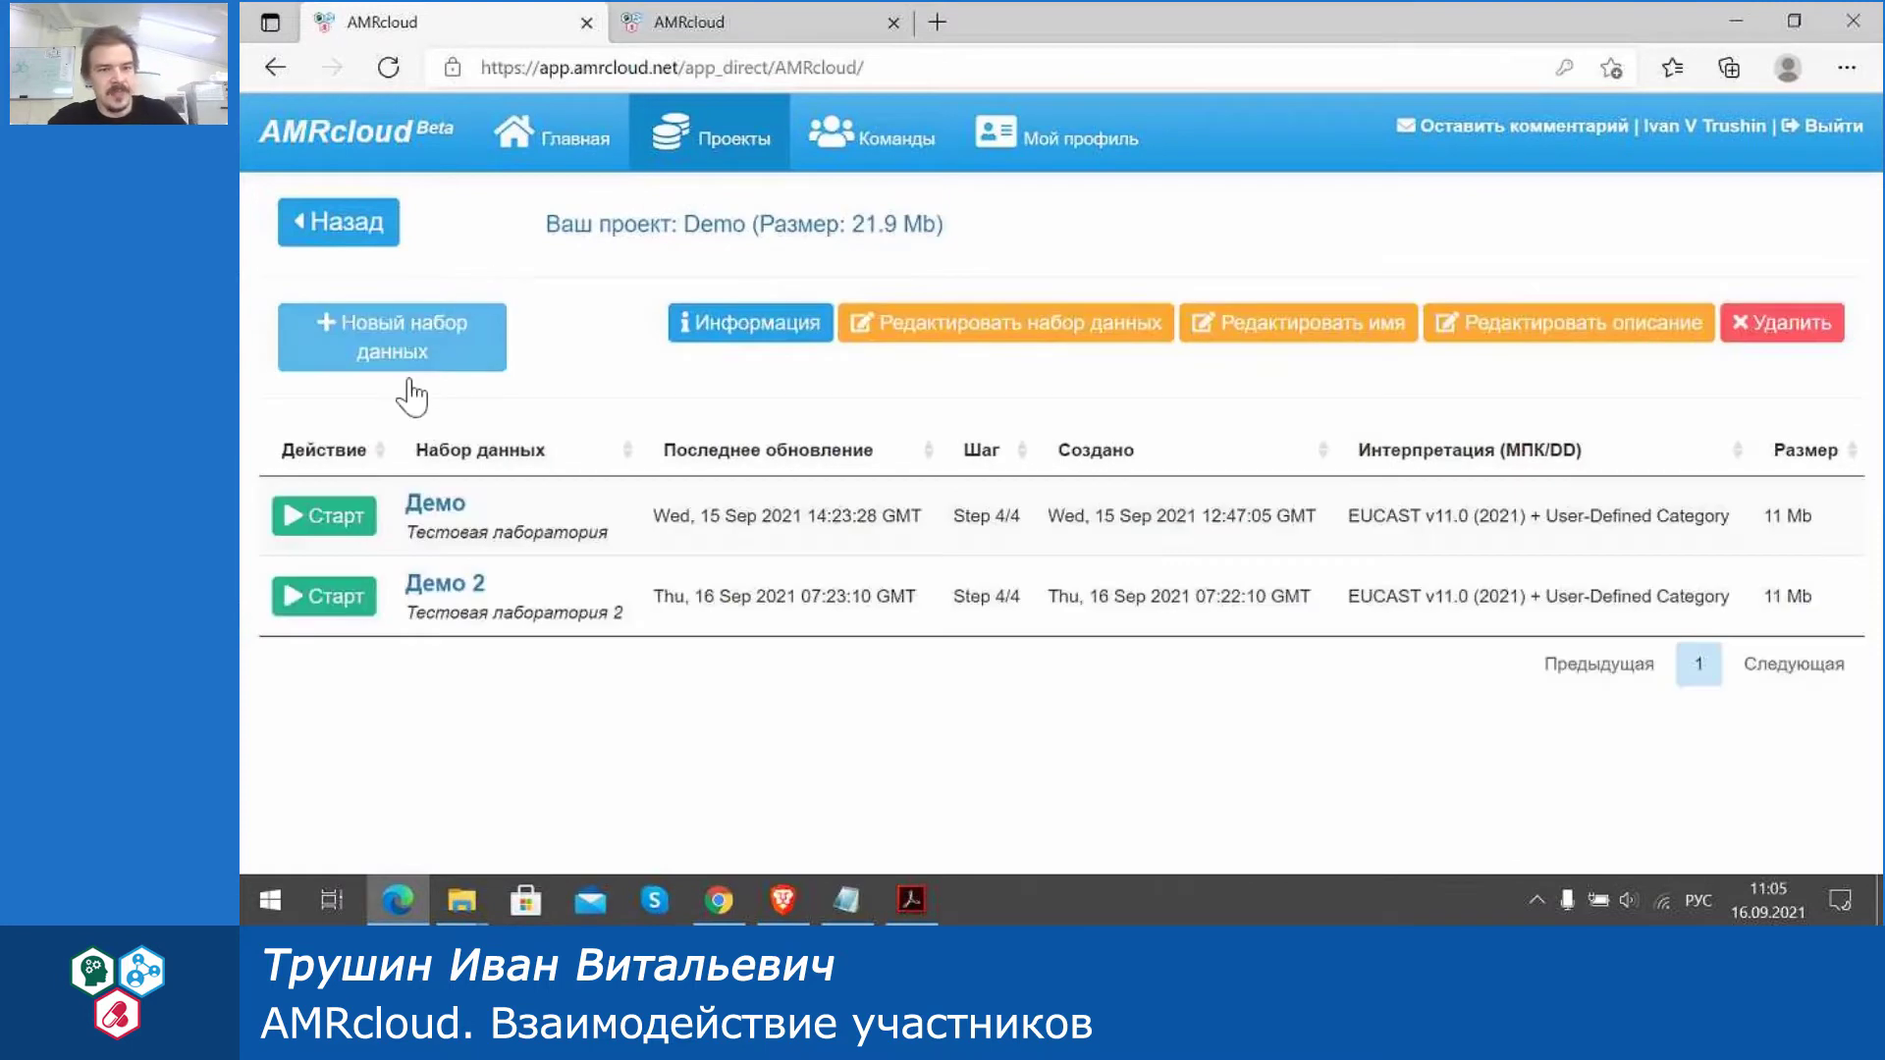
Edit the Демо dataset and copy its permanent link URL from the Ссылки tab
left_click(537, 530)
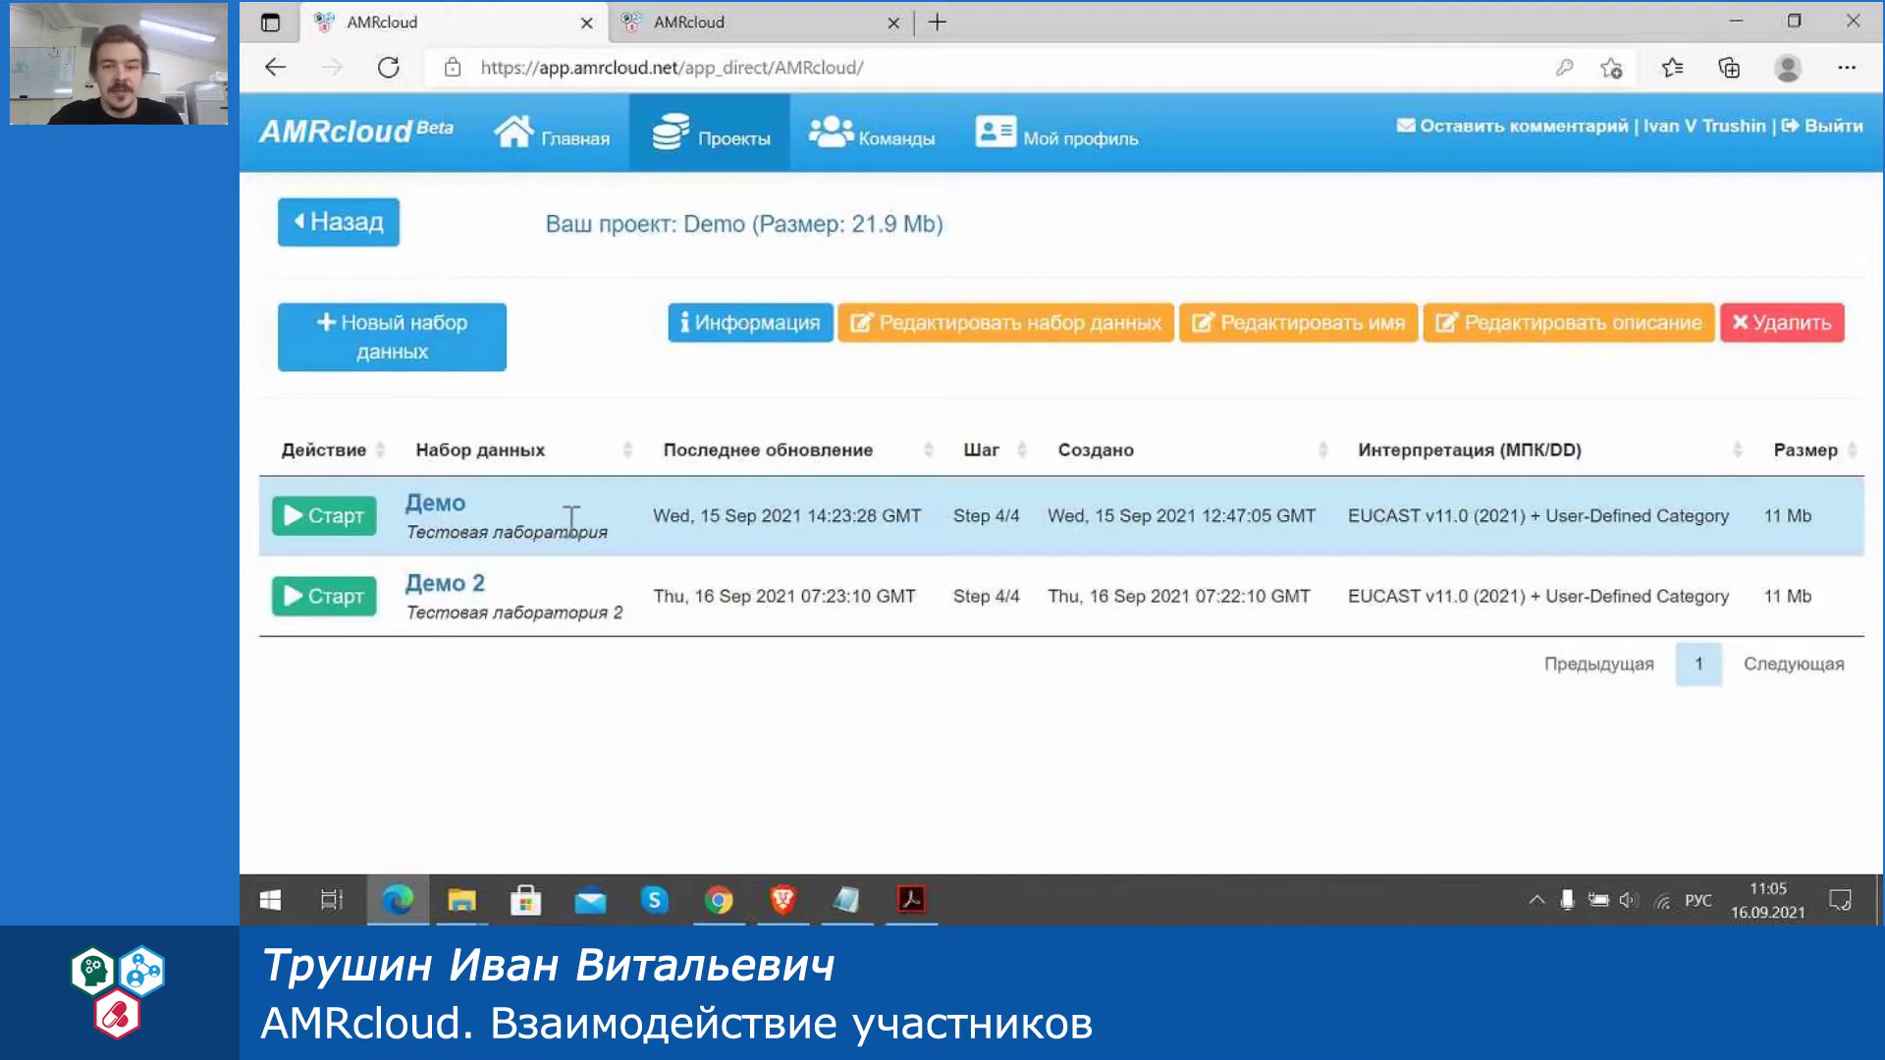
left_click(1063, 344)
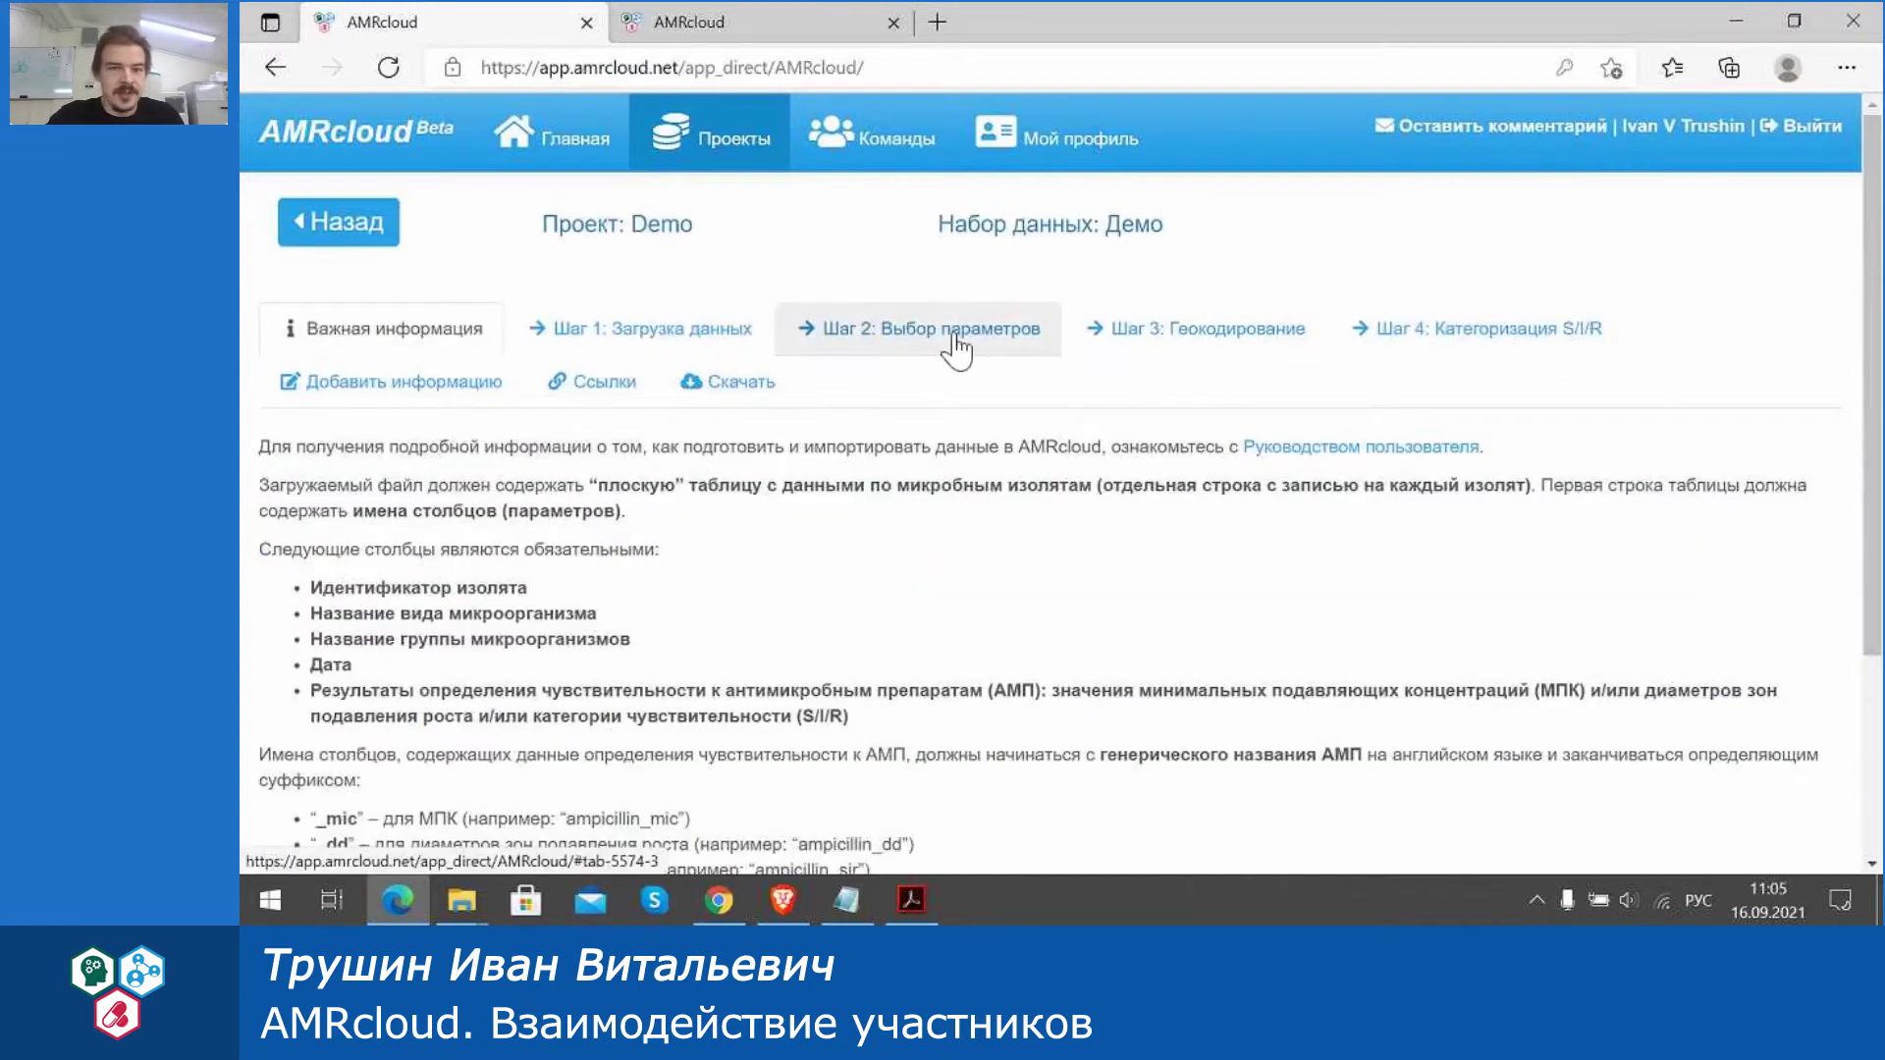
left_click(576, 392)
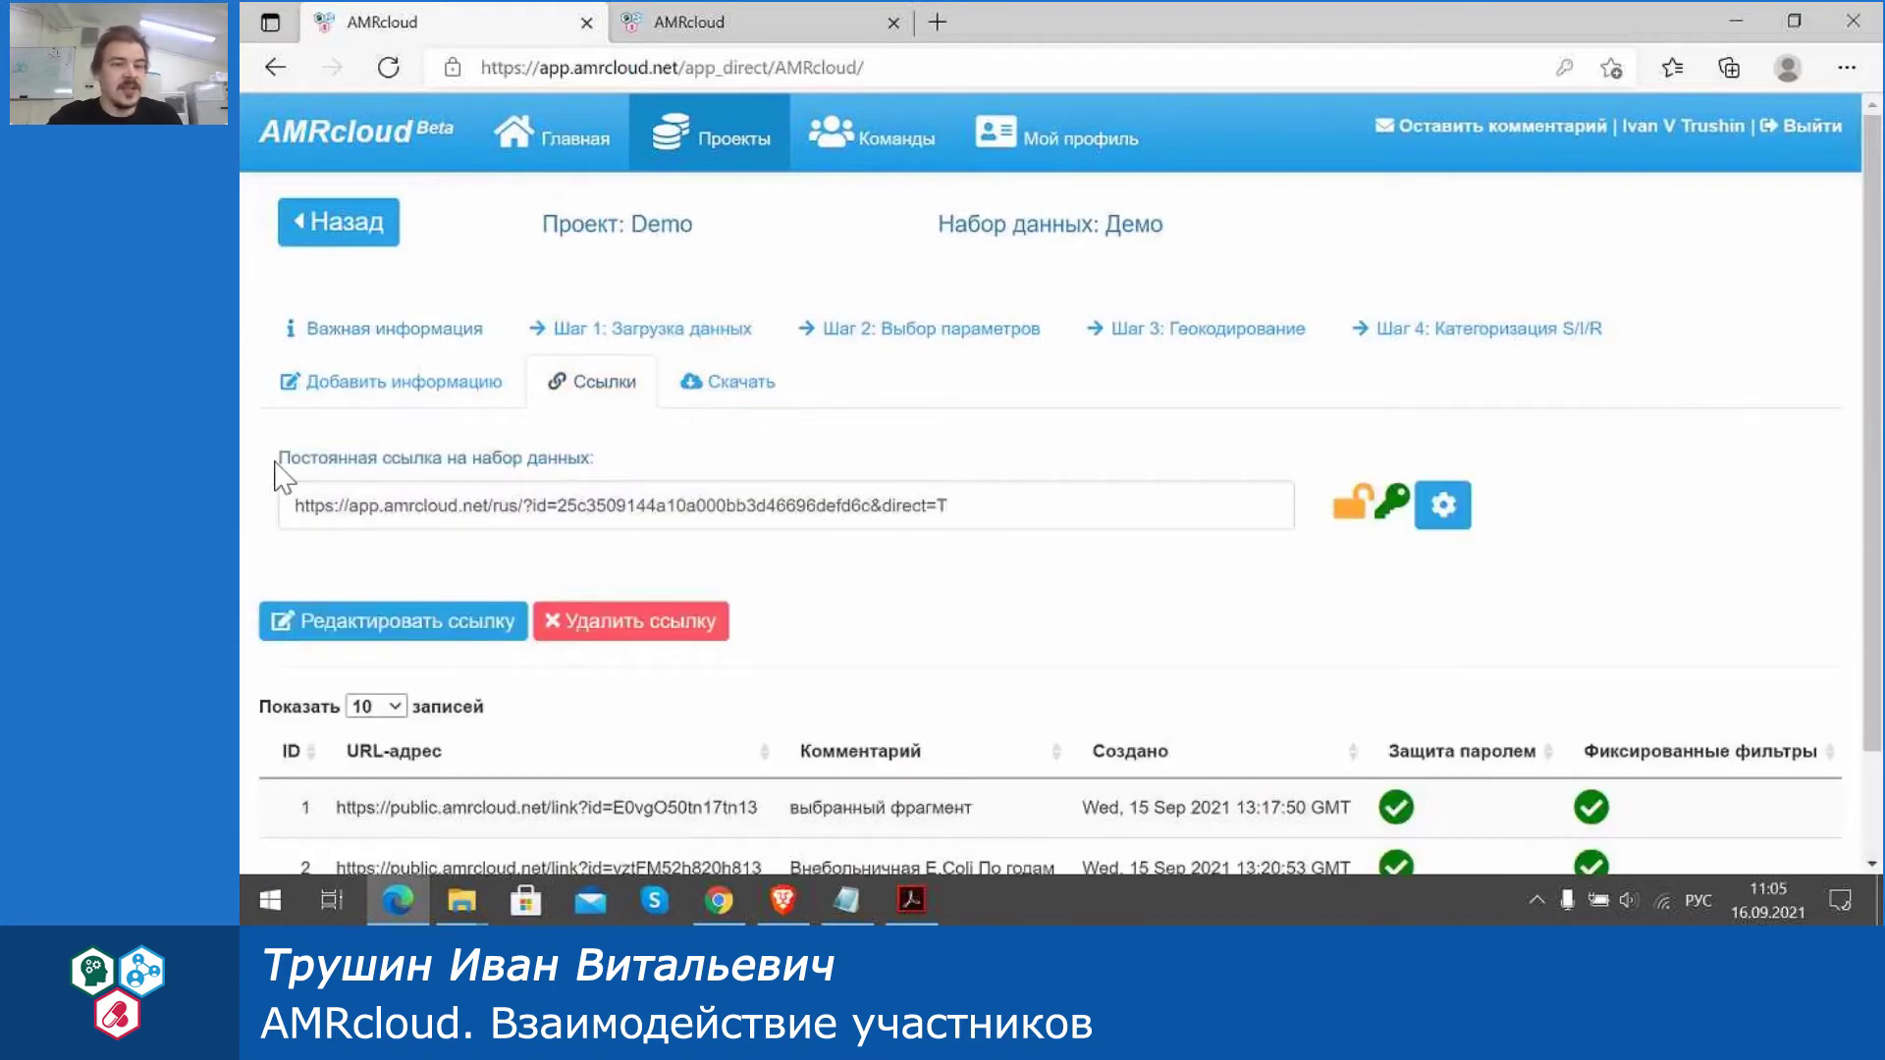
left_click_drag(275, 465, 592, 457)
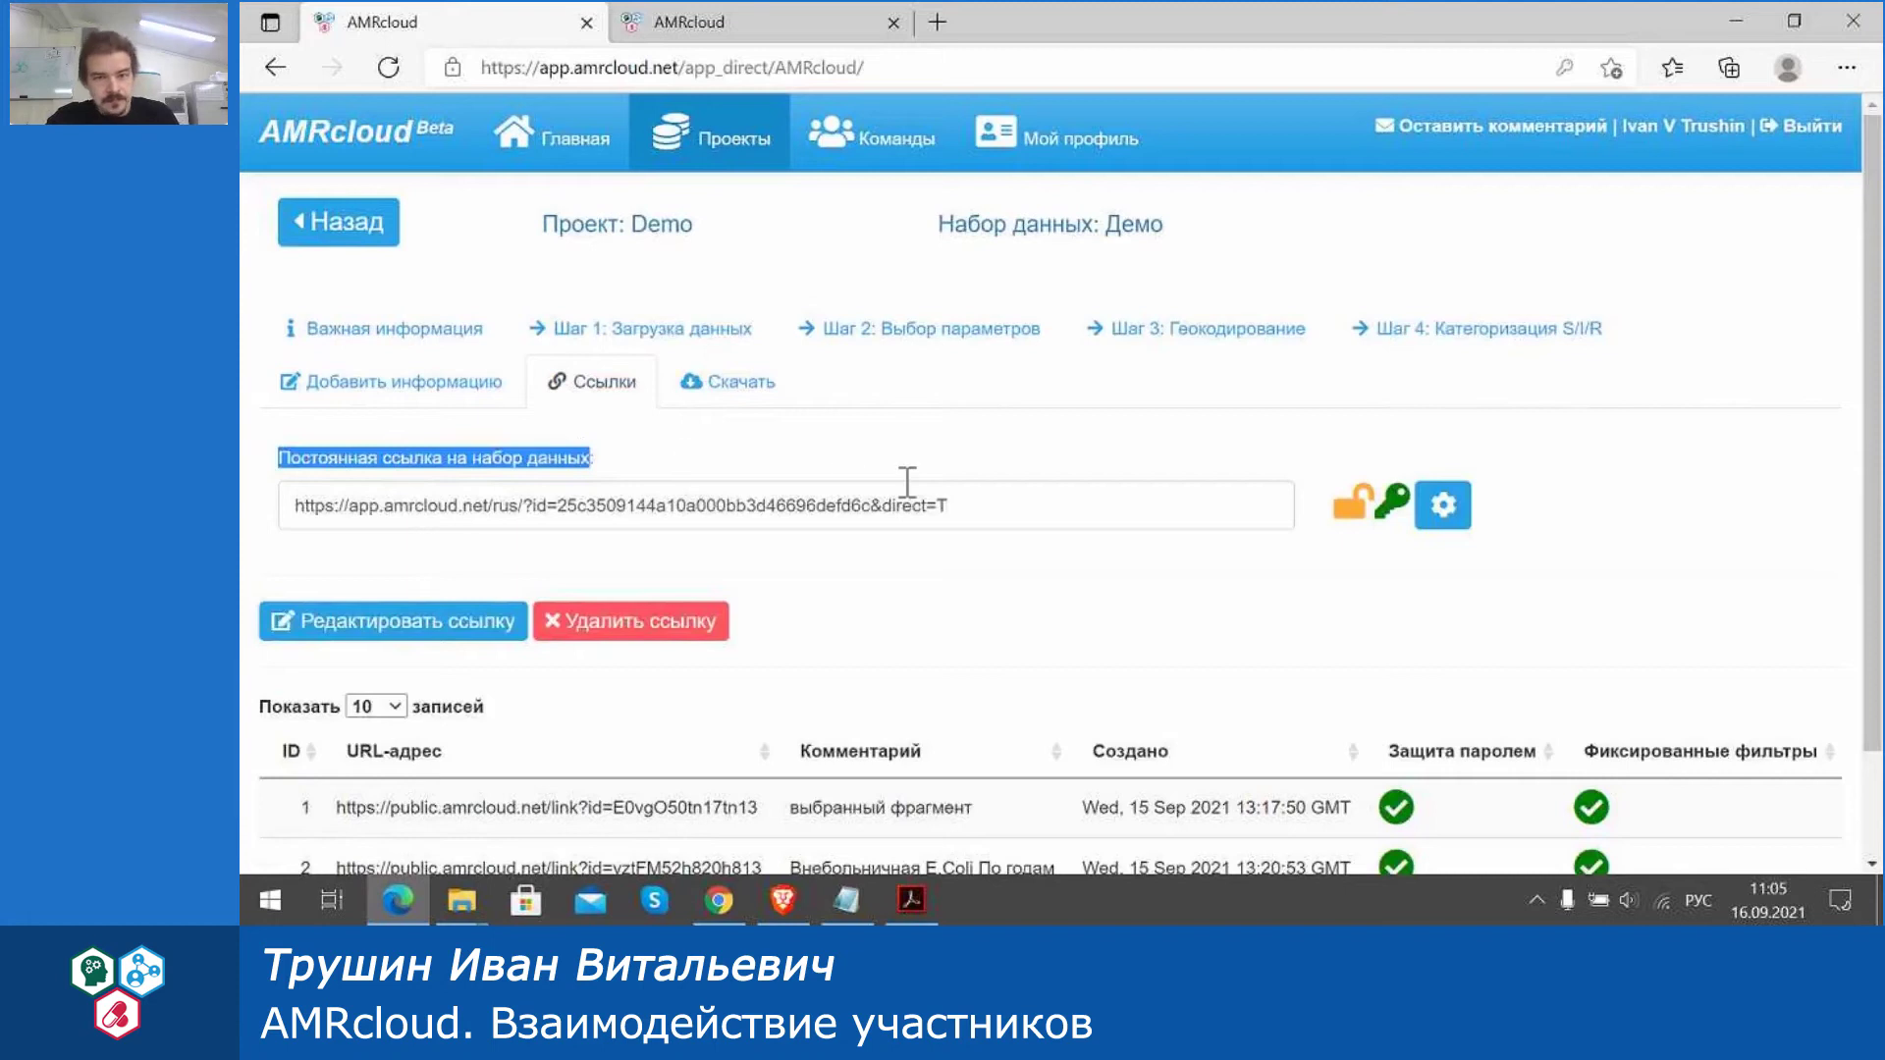
left_click_drag(943, 506, 295, 550)
key("ctrl+c")
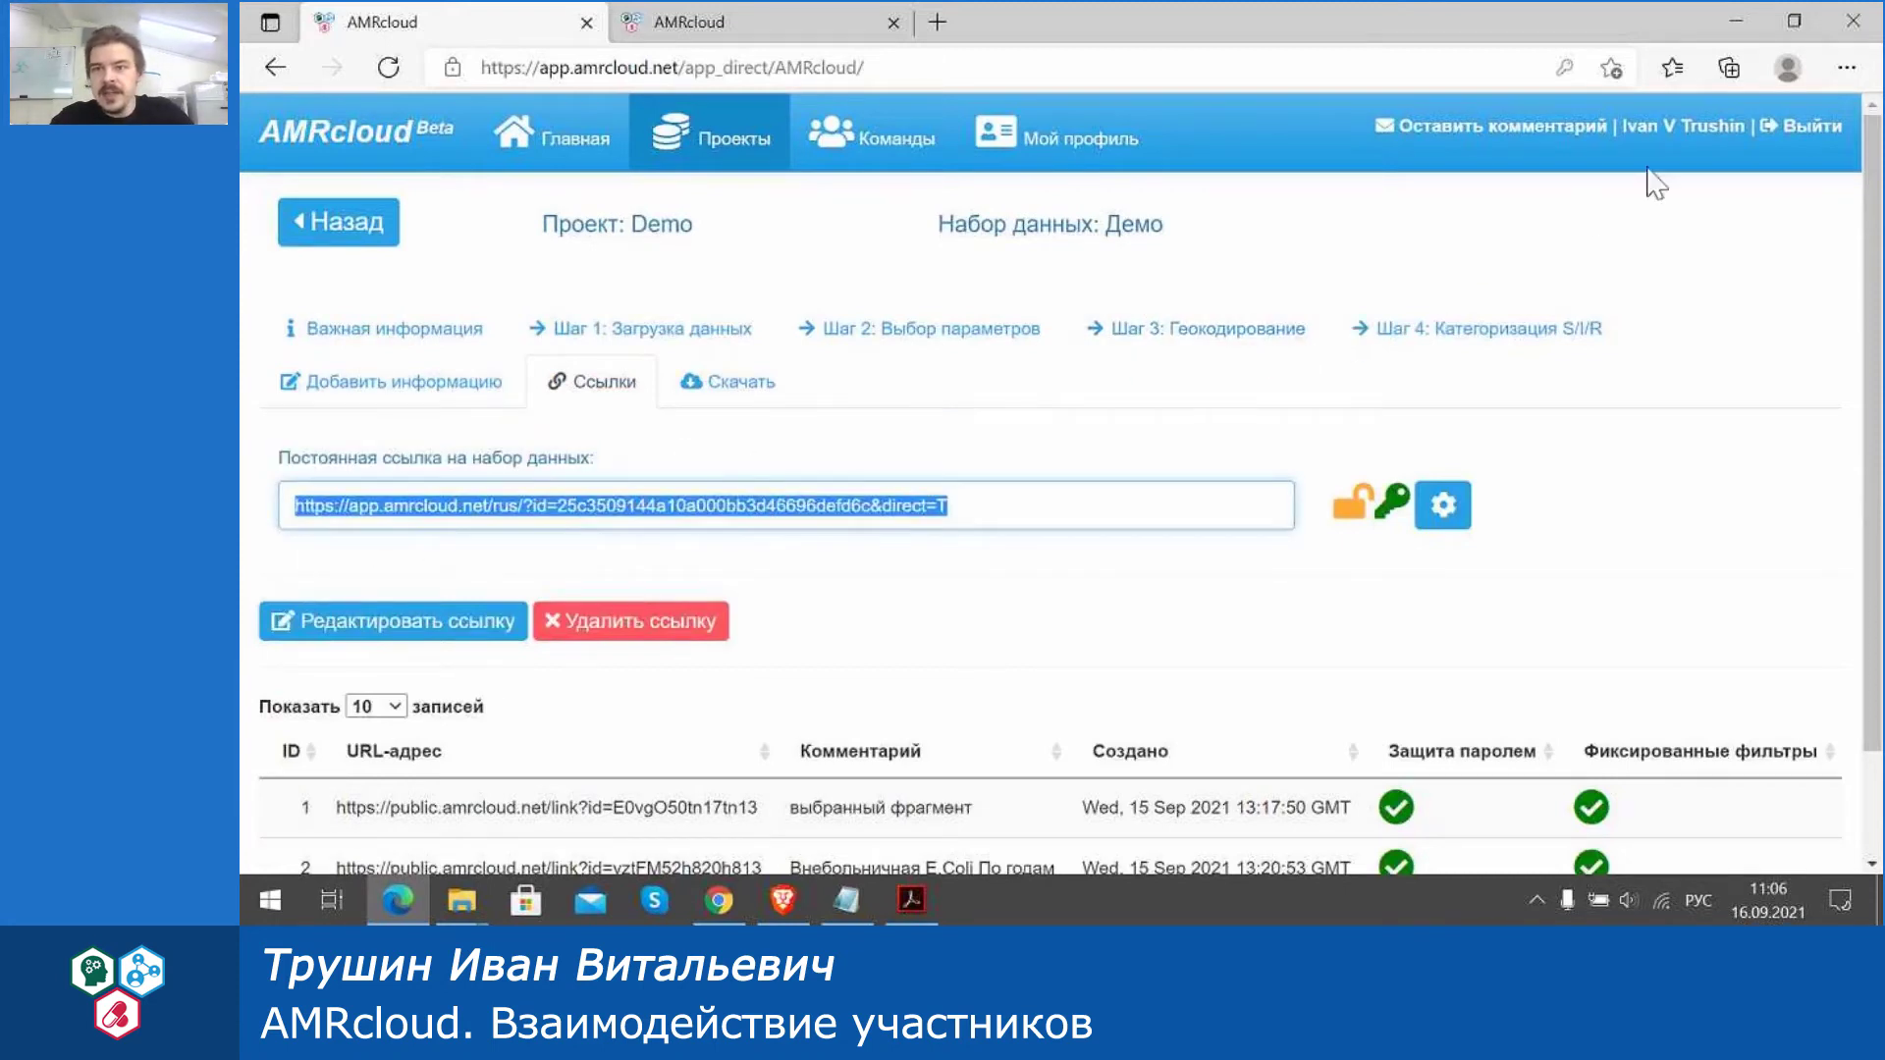
left_click(1832, 71)
Load the copied Демо link in a new Edge InPrivate window and enter the link password
left_click(1562, 145)
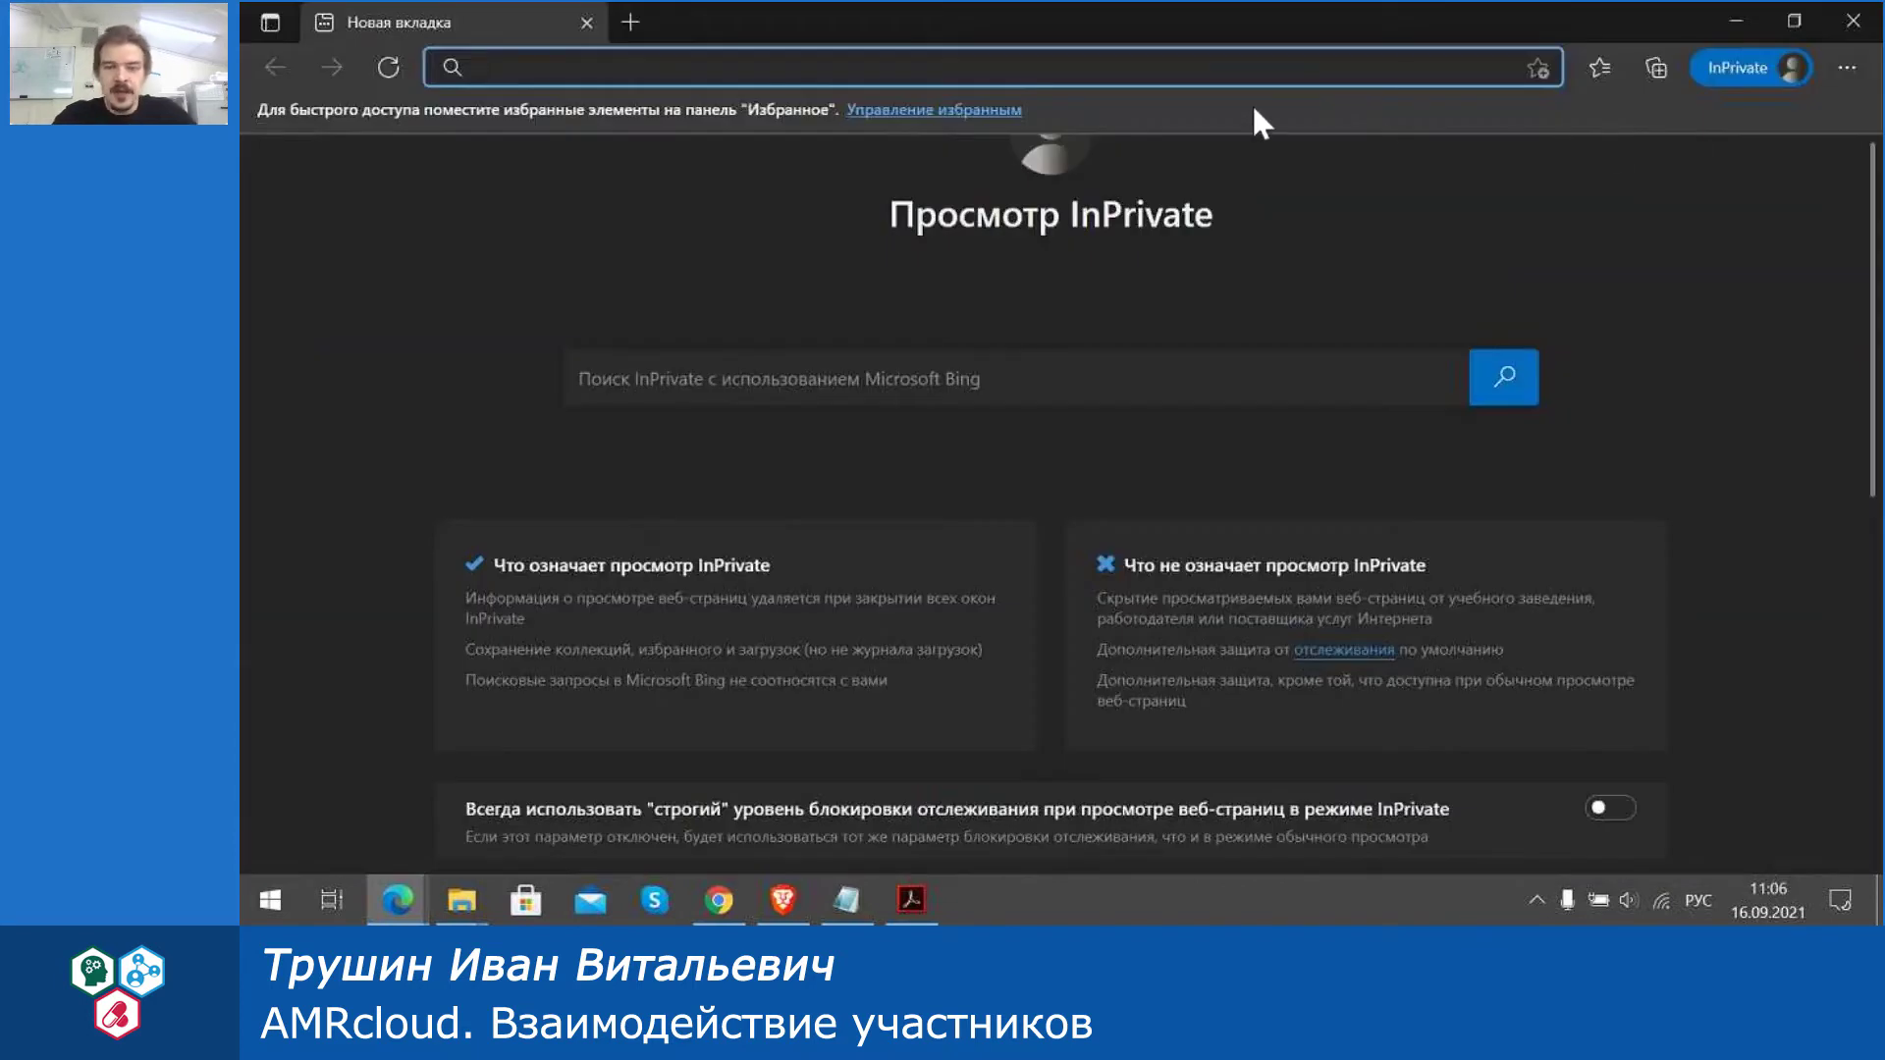
key("ctrl+v")
key("Return")
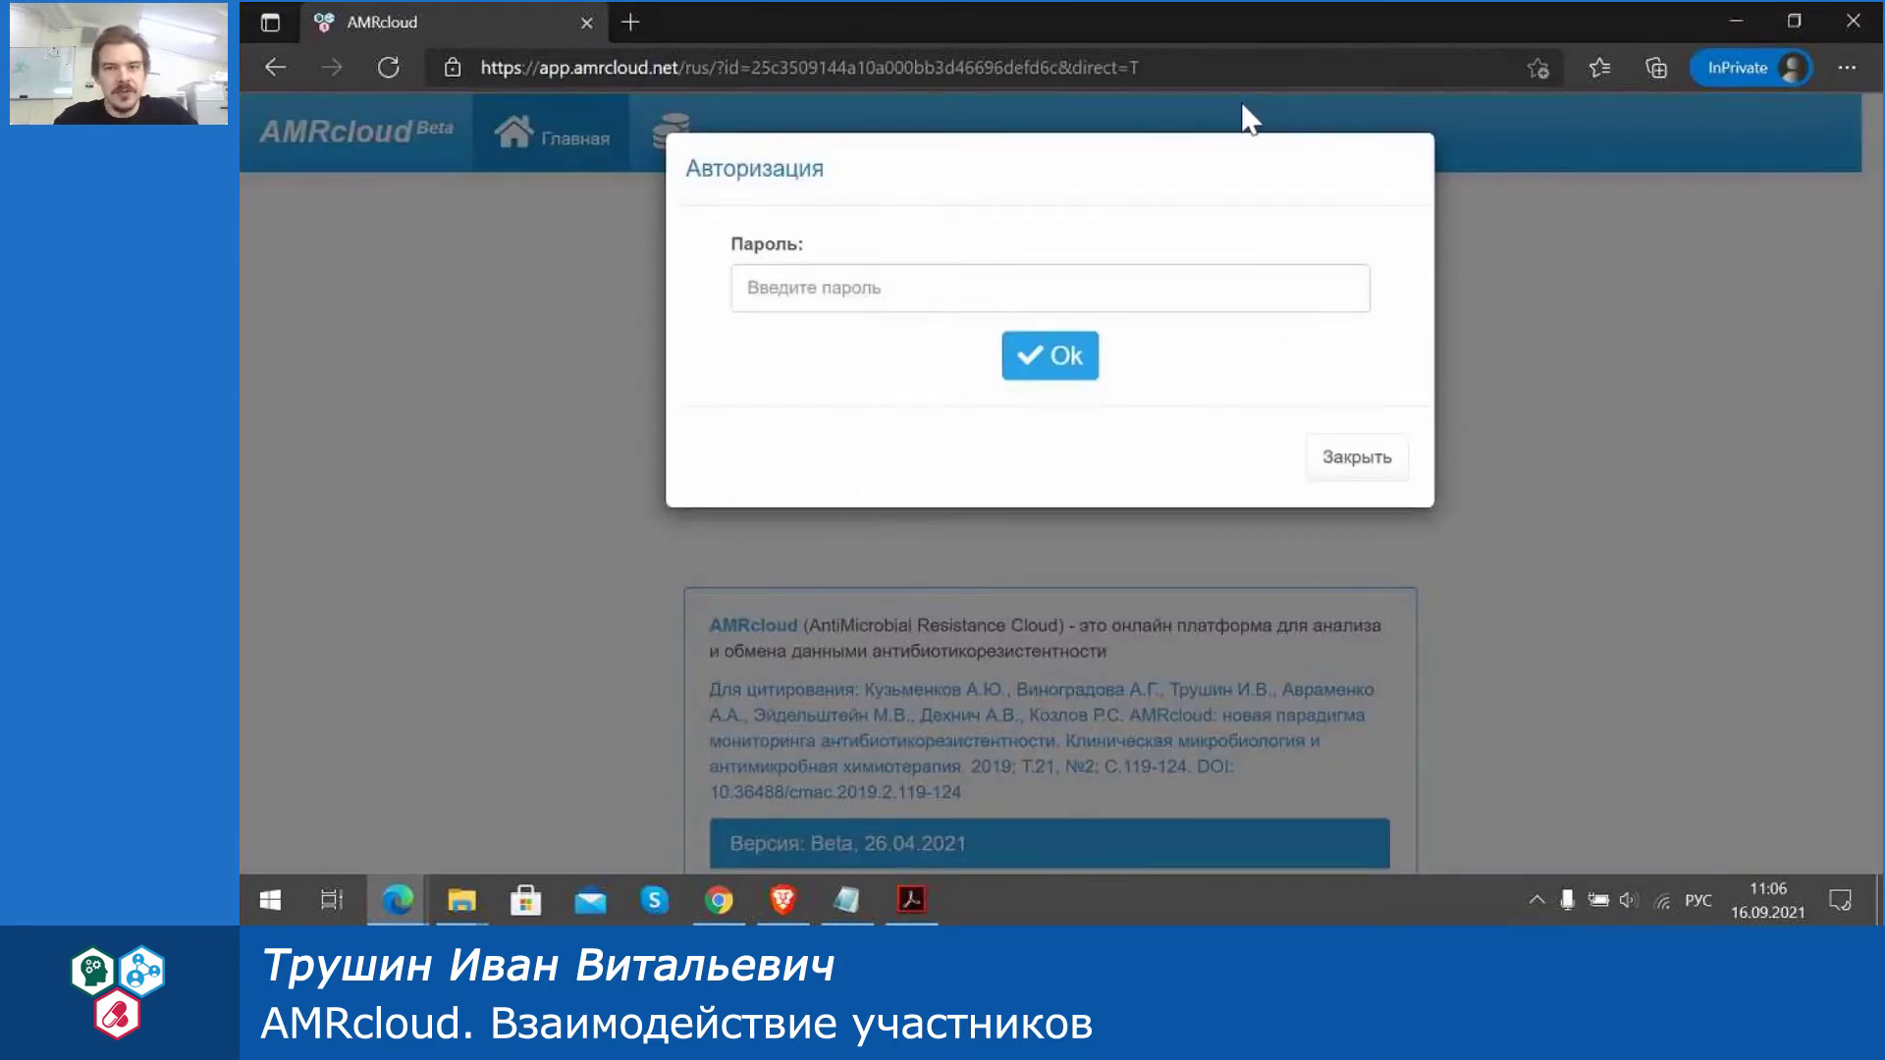
left_click(1062, 296)
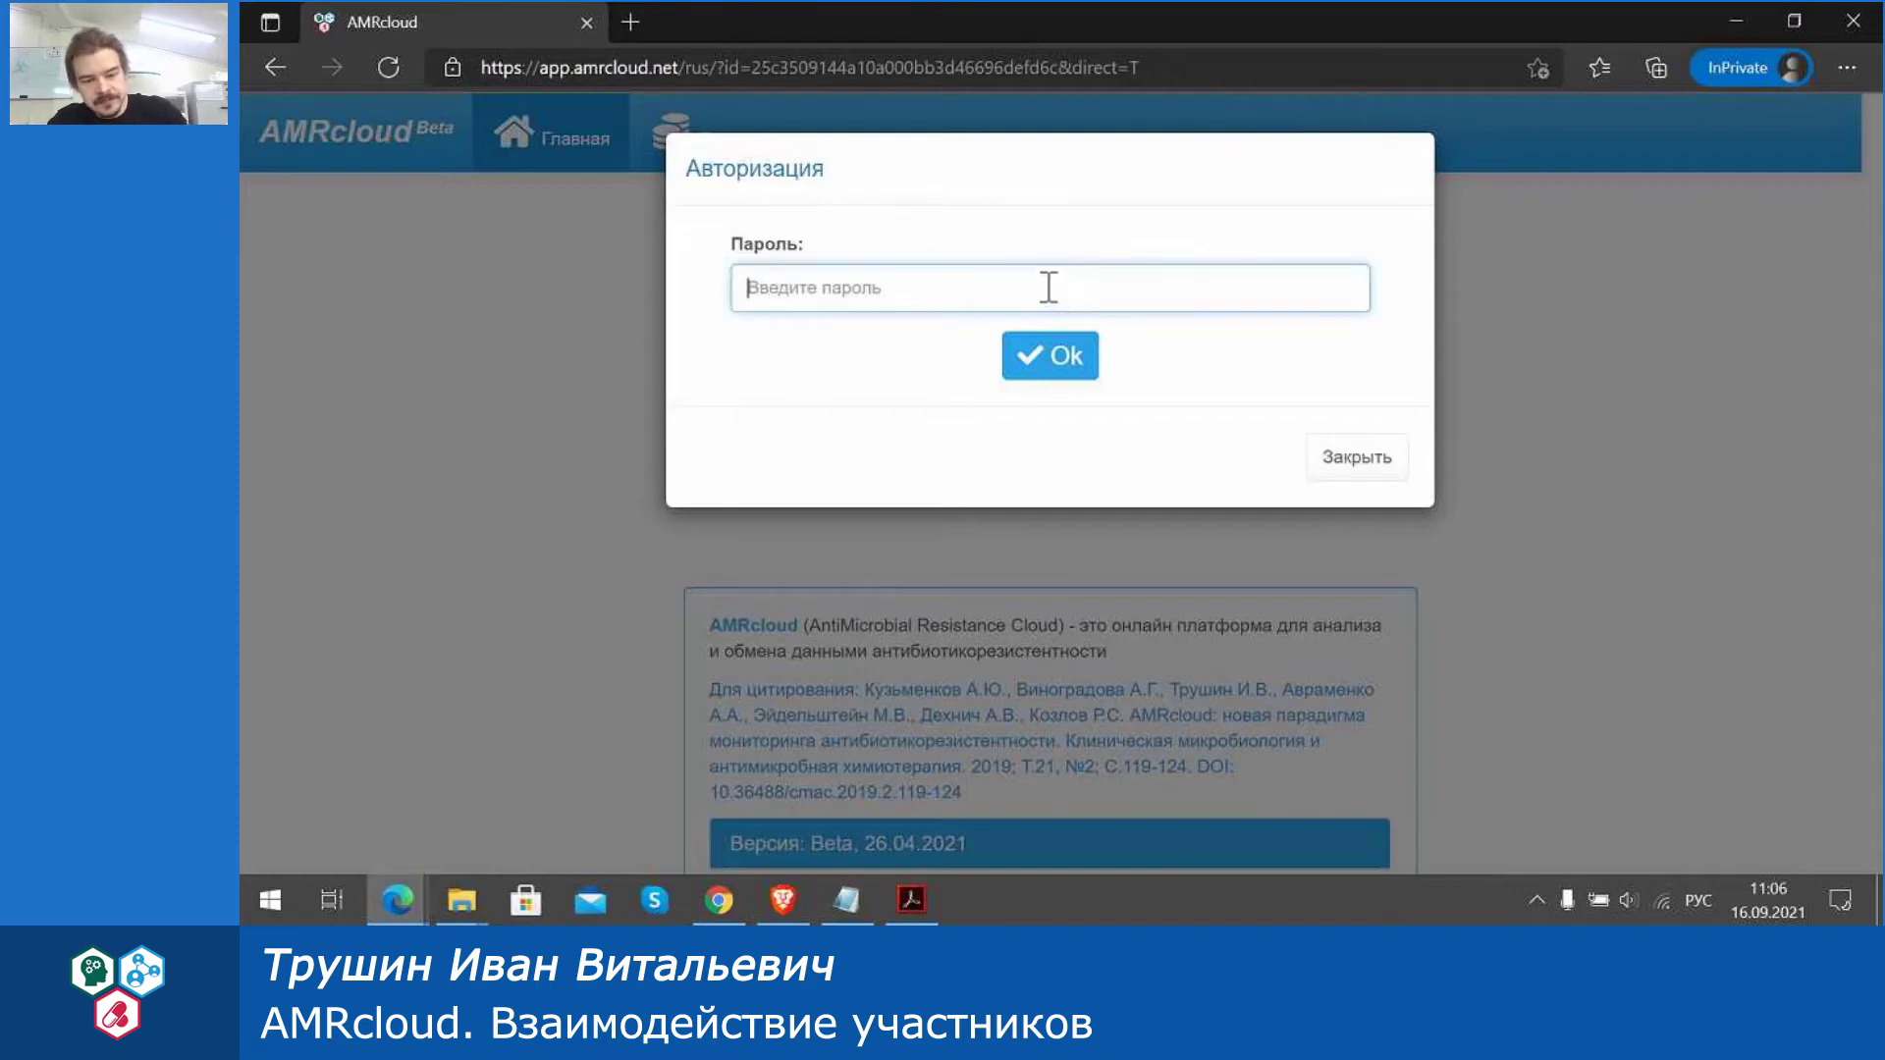
type("••")
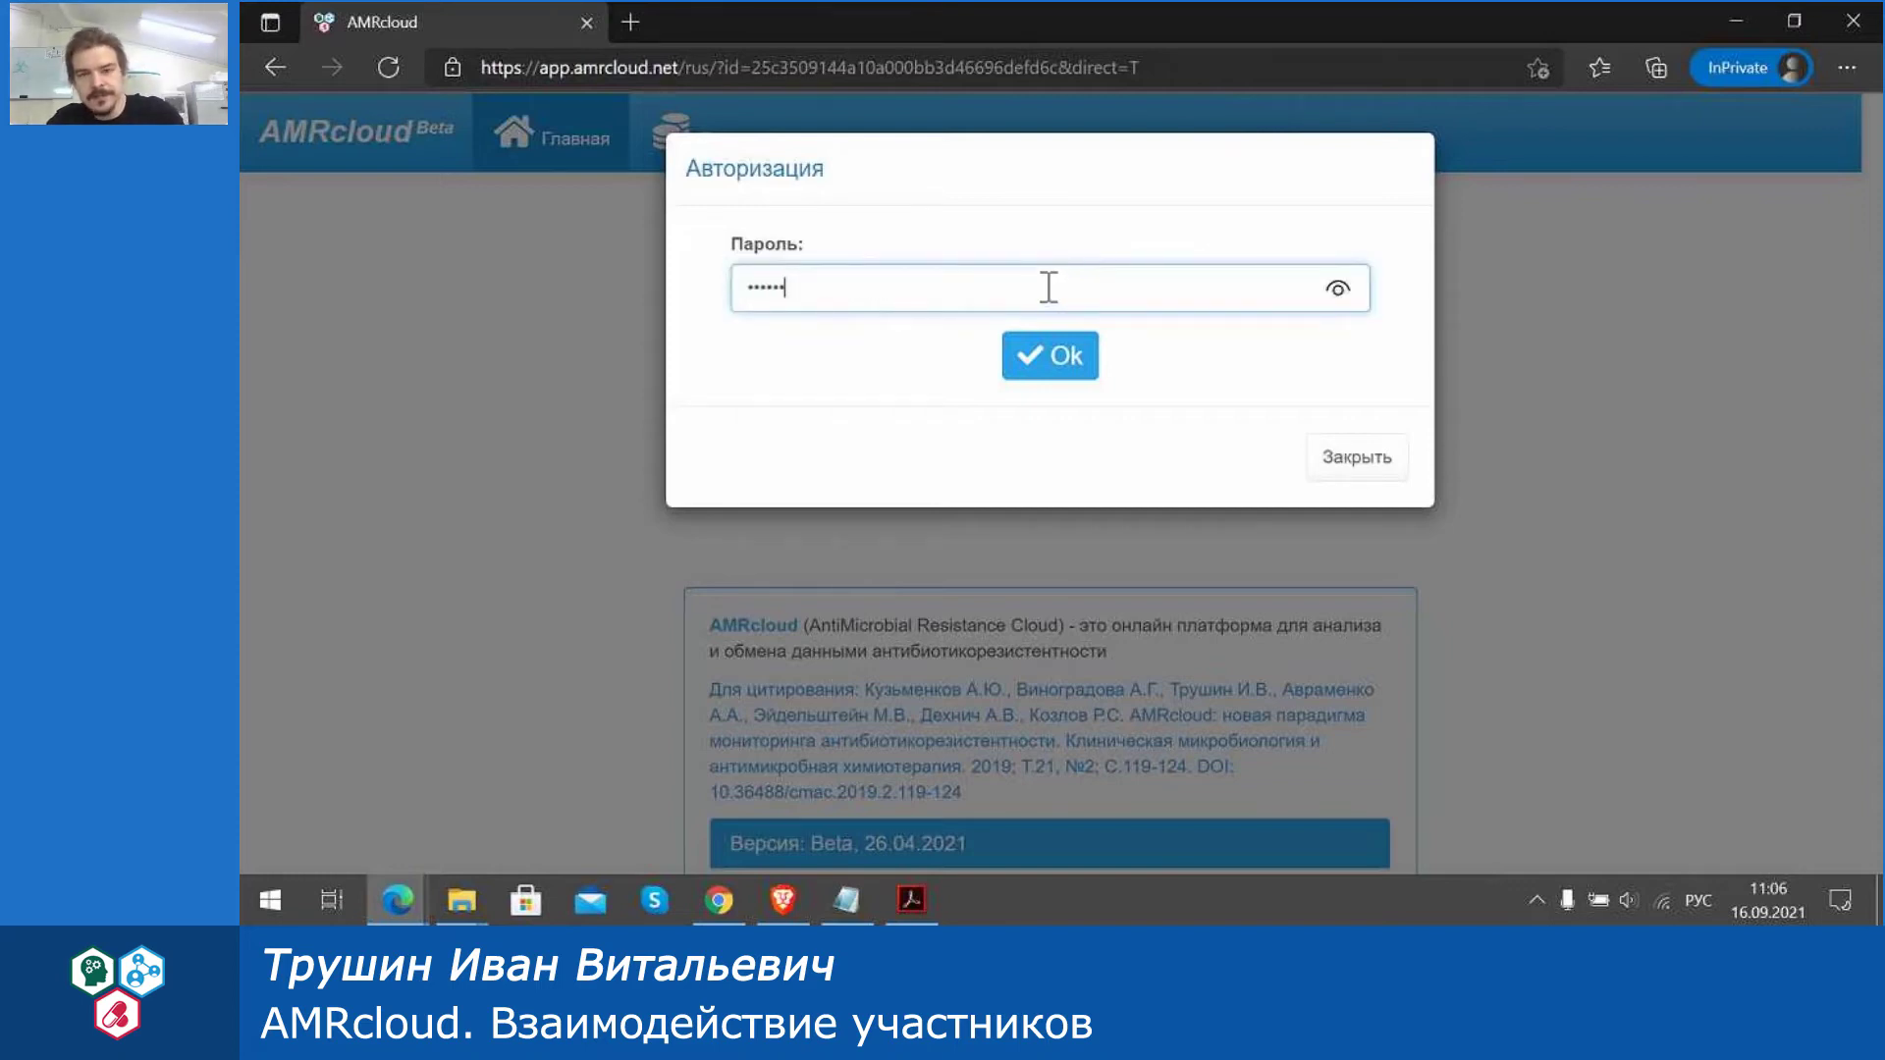
Unlock the dataset and limit the Тип_инфекции filter to Внебольничные and Неизвестно
left_click(1059, 356)
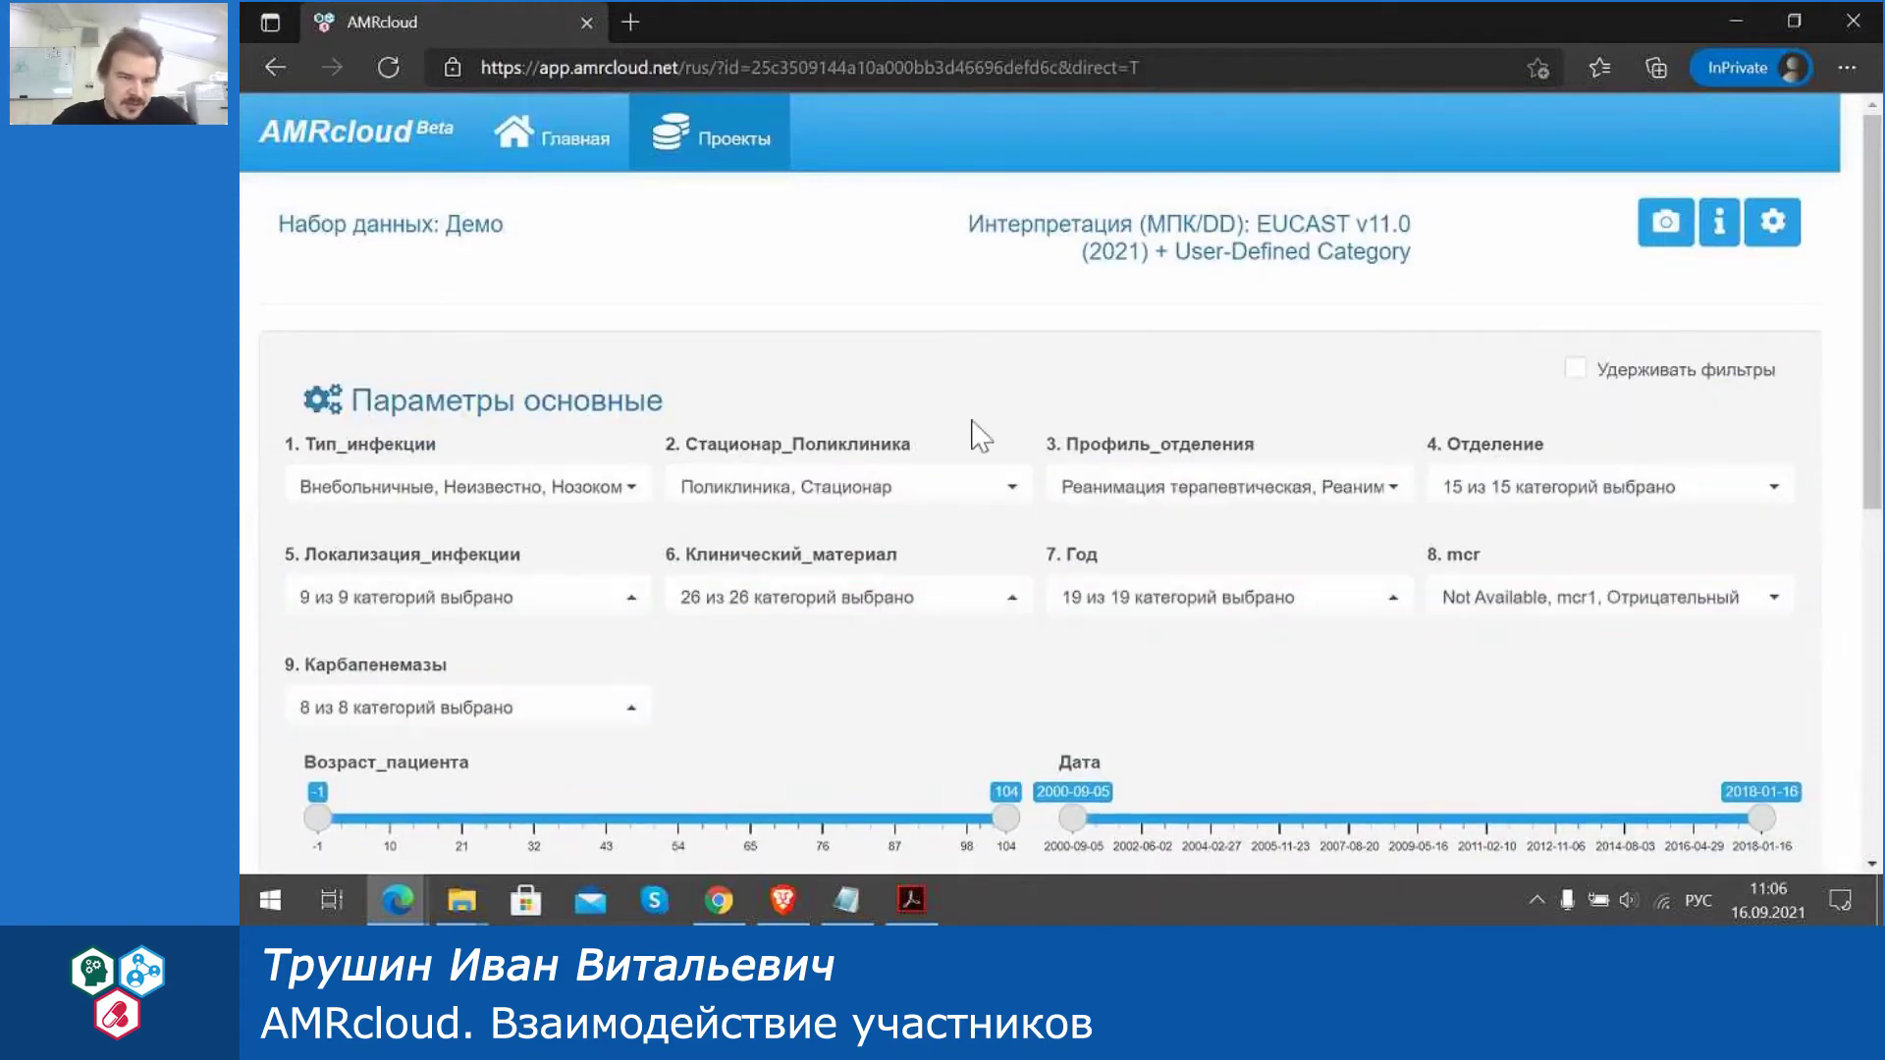
left_click(619, 486)
scroll(571, 569, "down", 1)
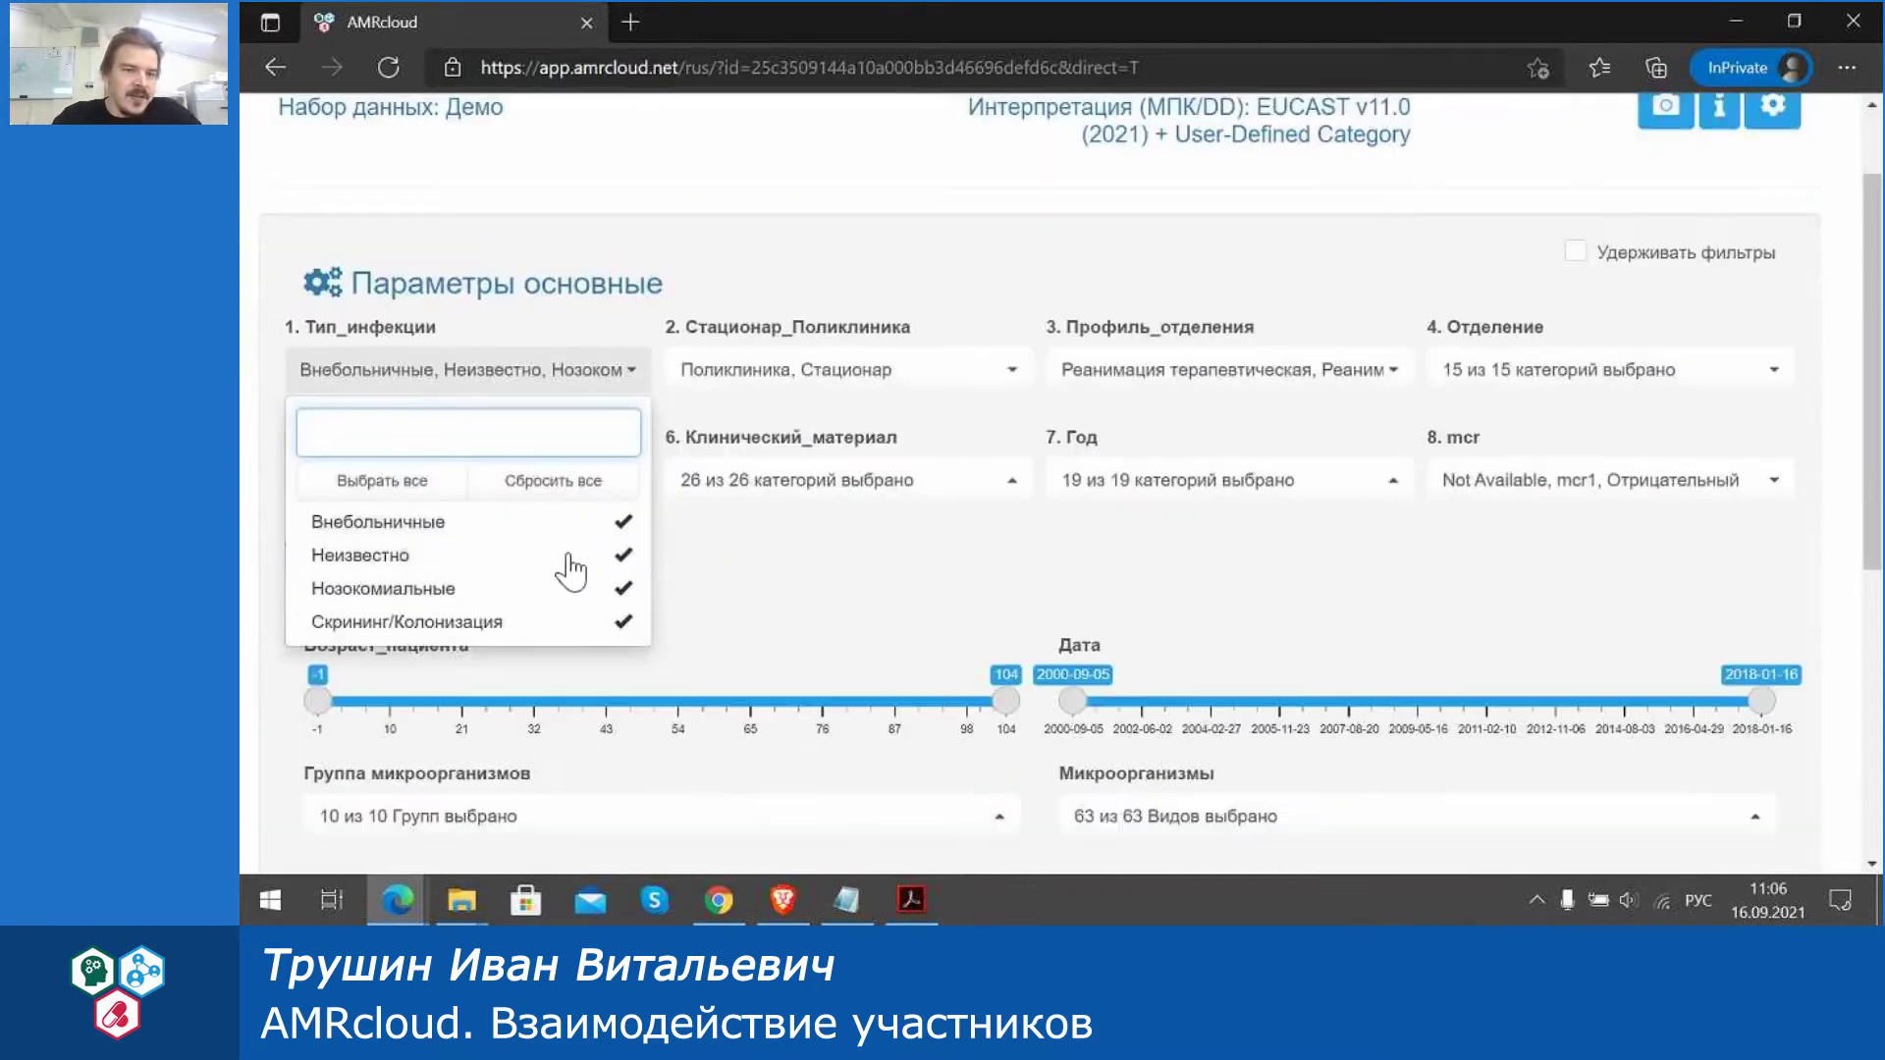
left_click(585, 484)
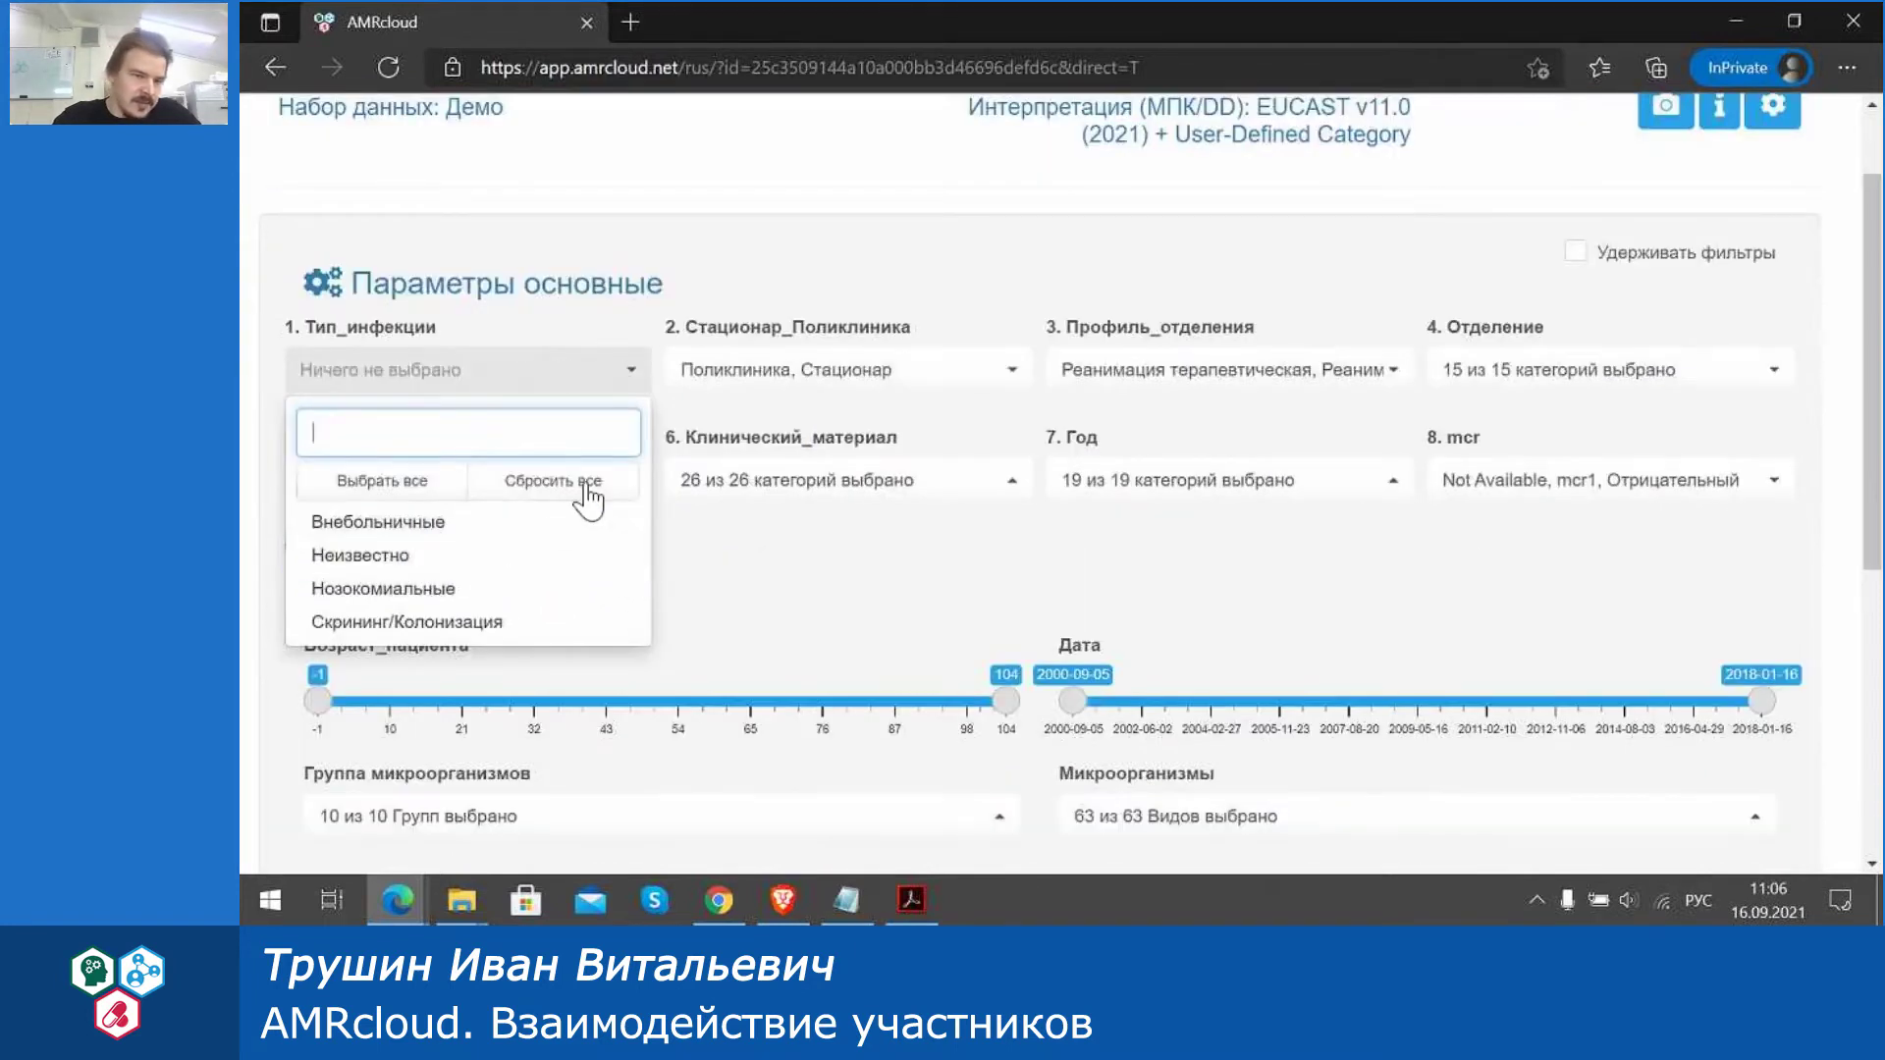
left_click(392, 521)
left_click(417, 555)
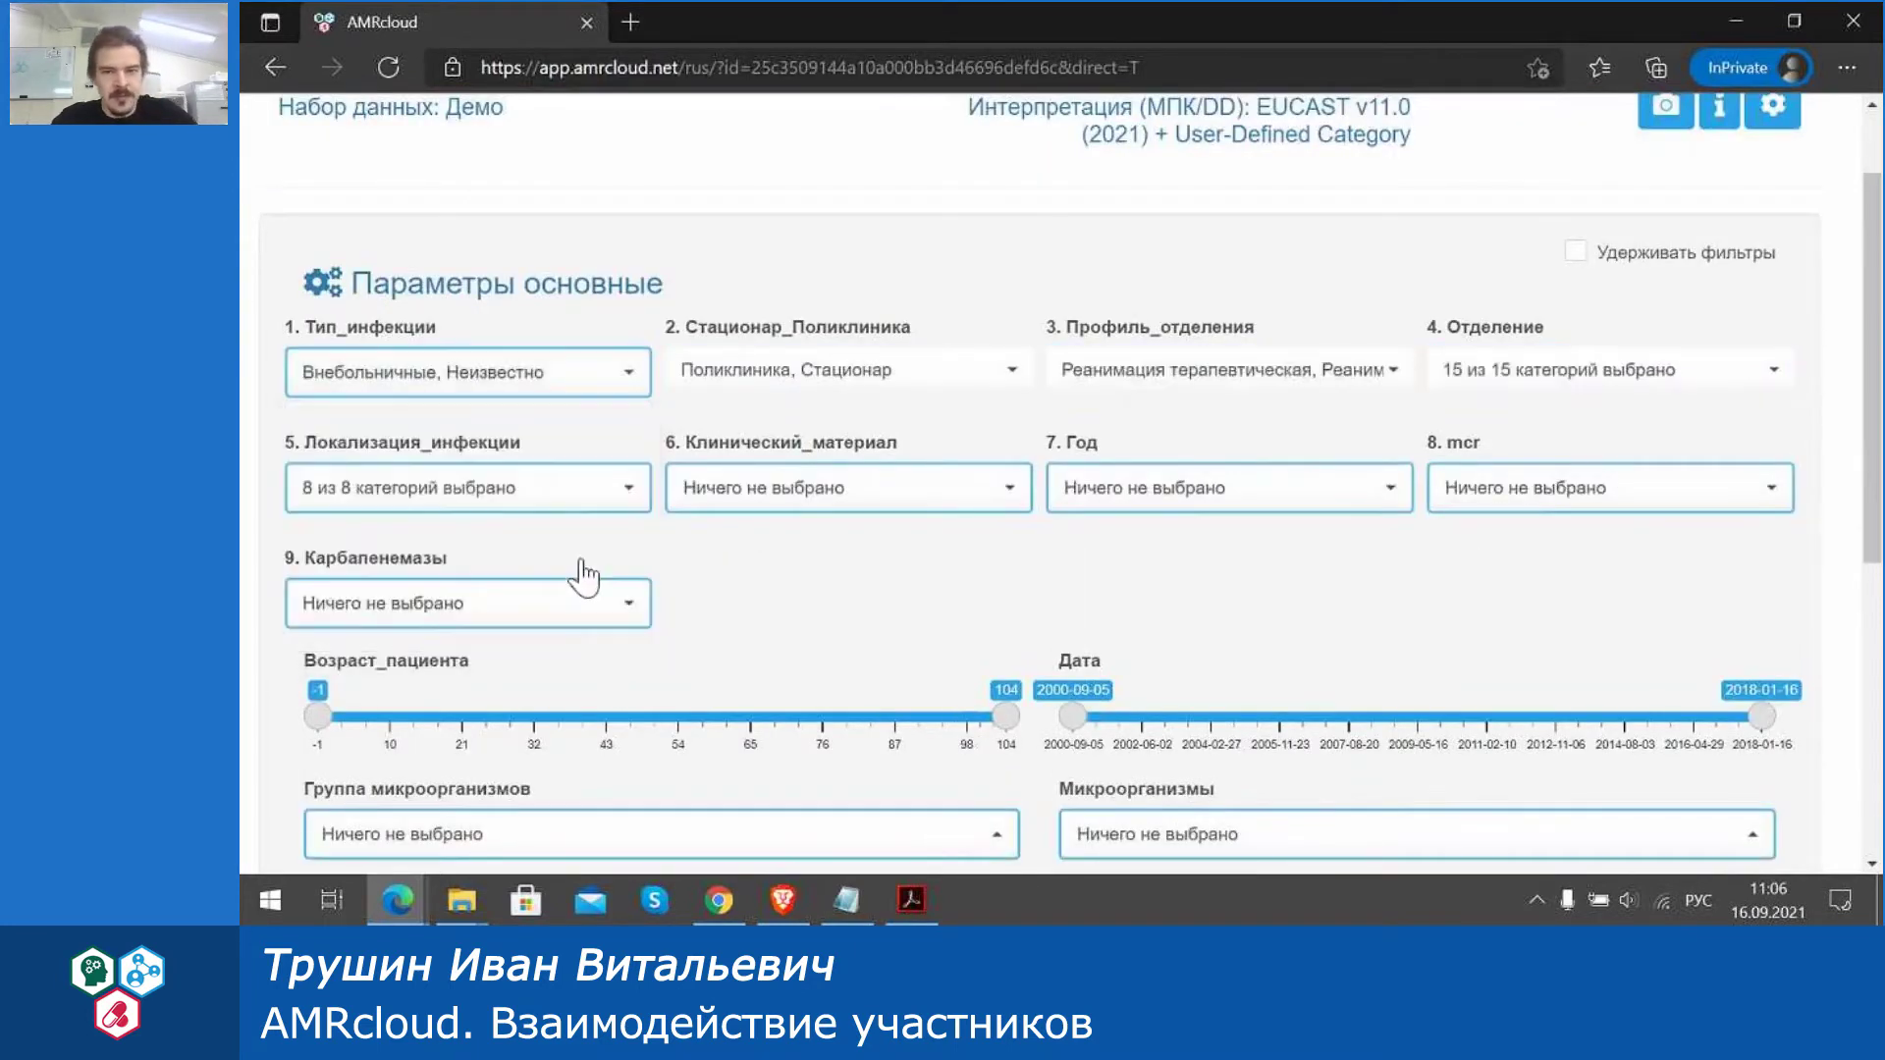
Display the Структура данных pie chart of infection type (N=2816)
scroll(785, 535, "down", 5)
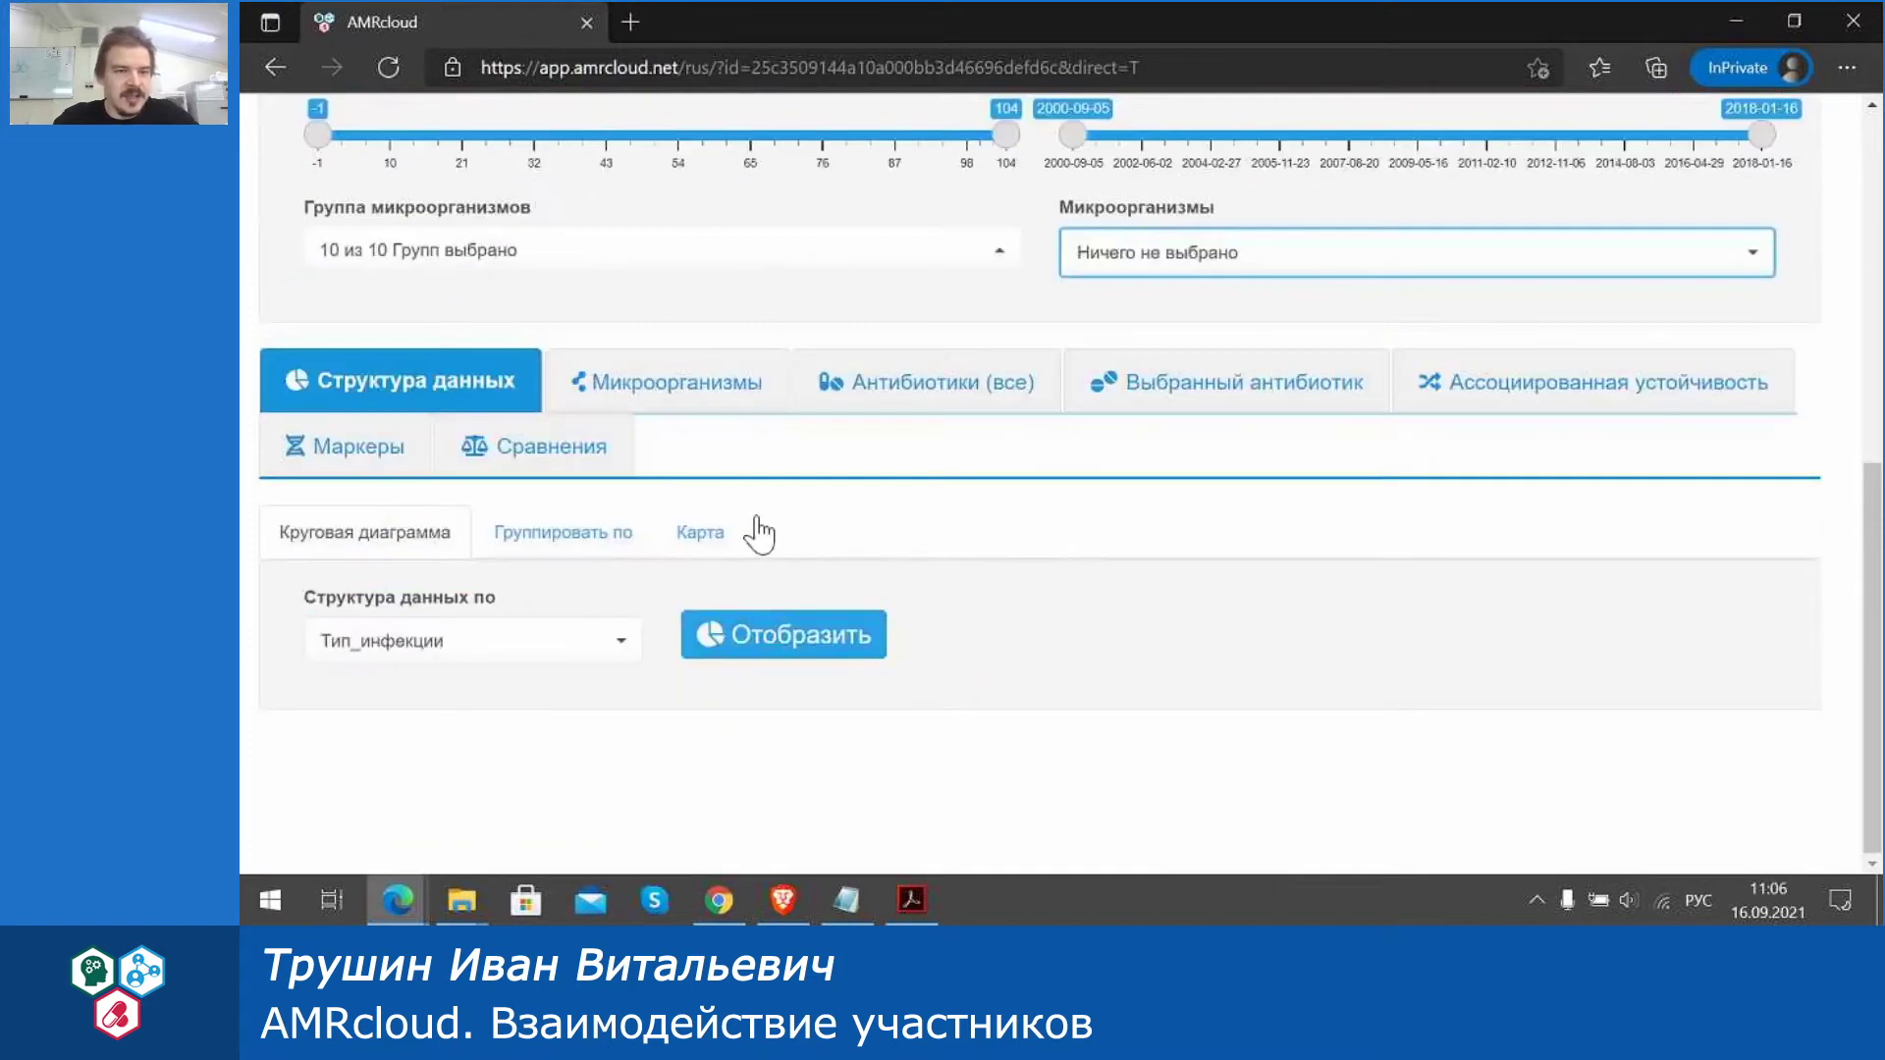
left_click(784, 634)
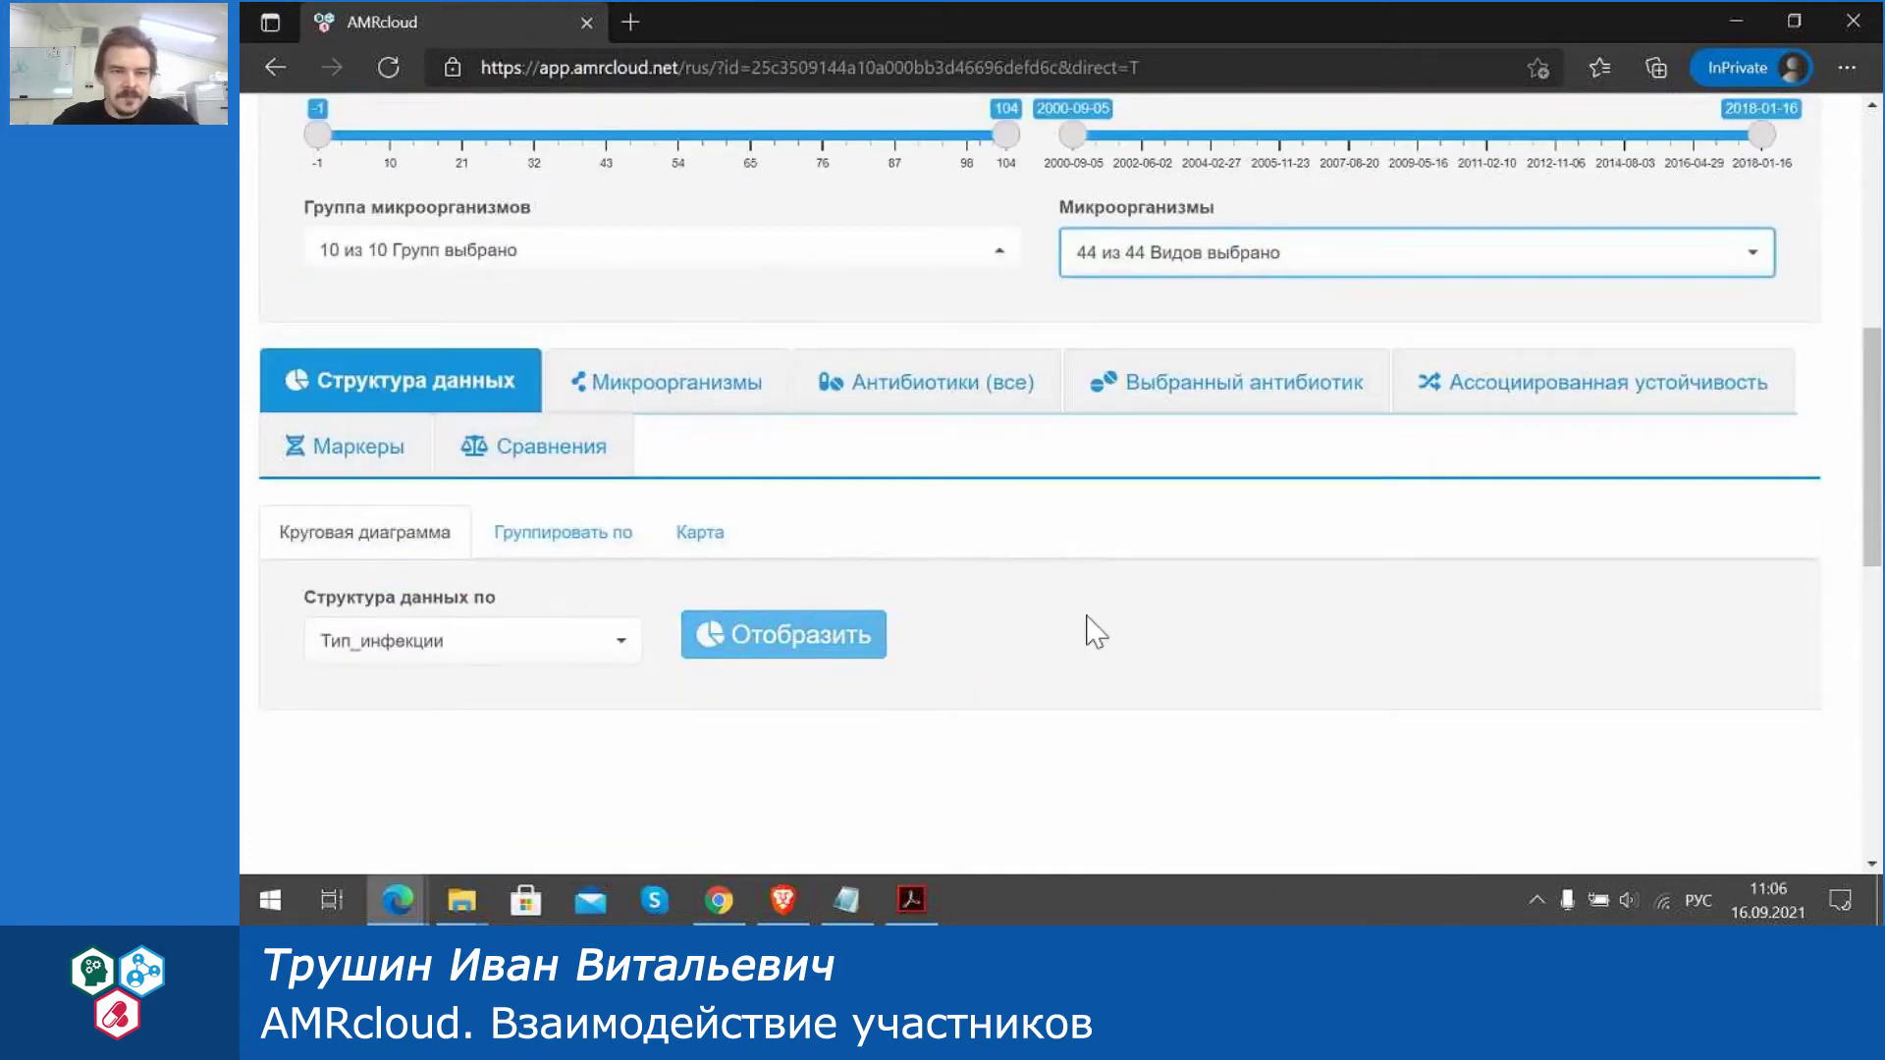
scroll(1092, 631, "down", 3)
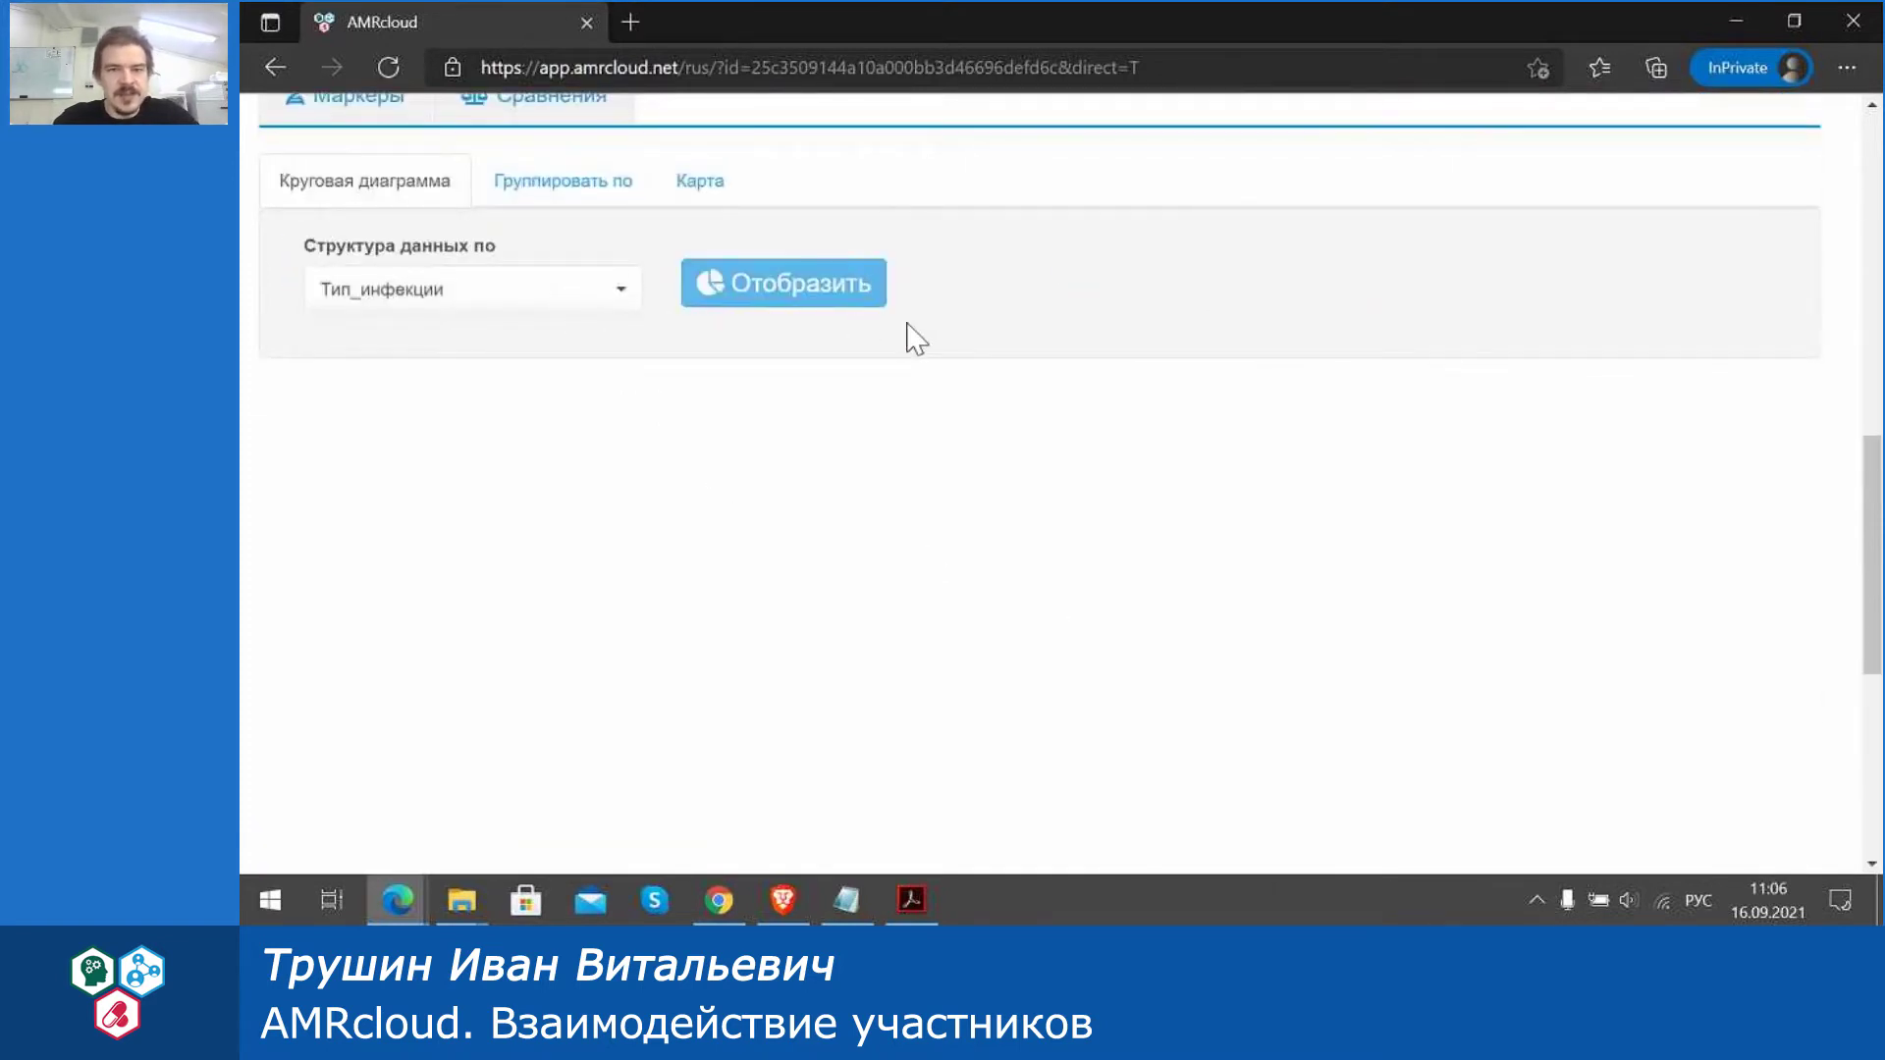
scroll(982, 412, "up", 3)
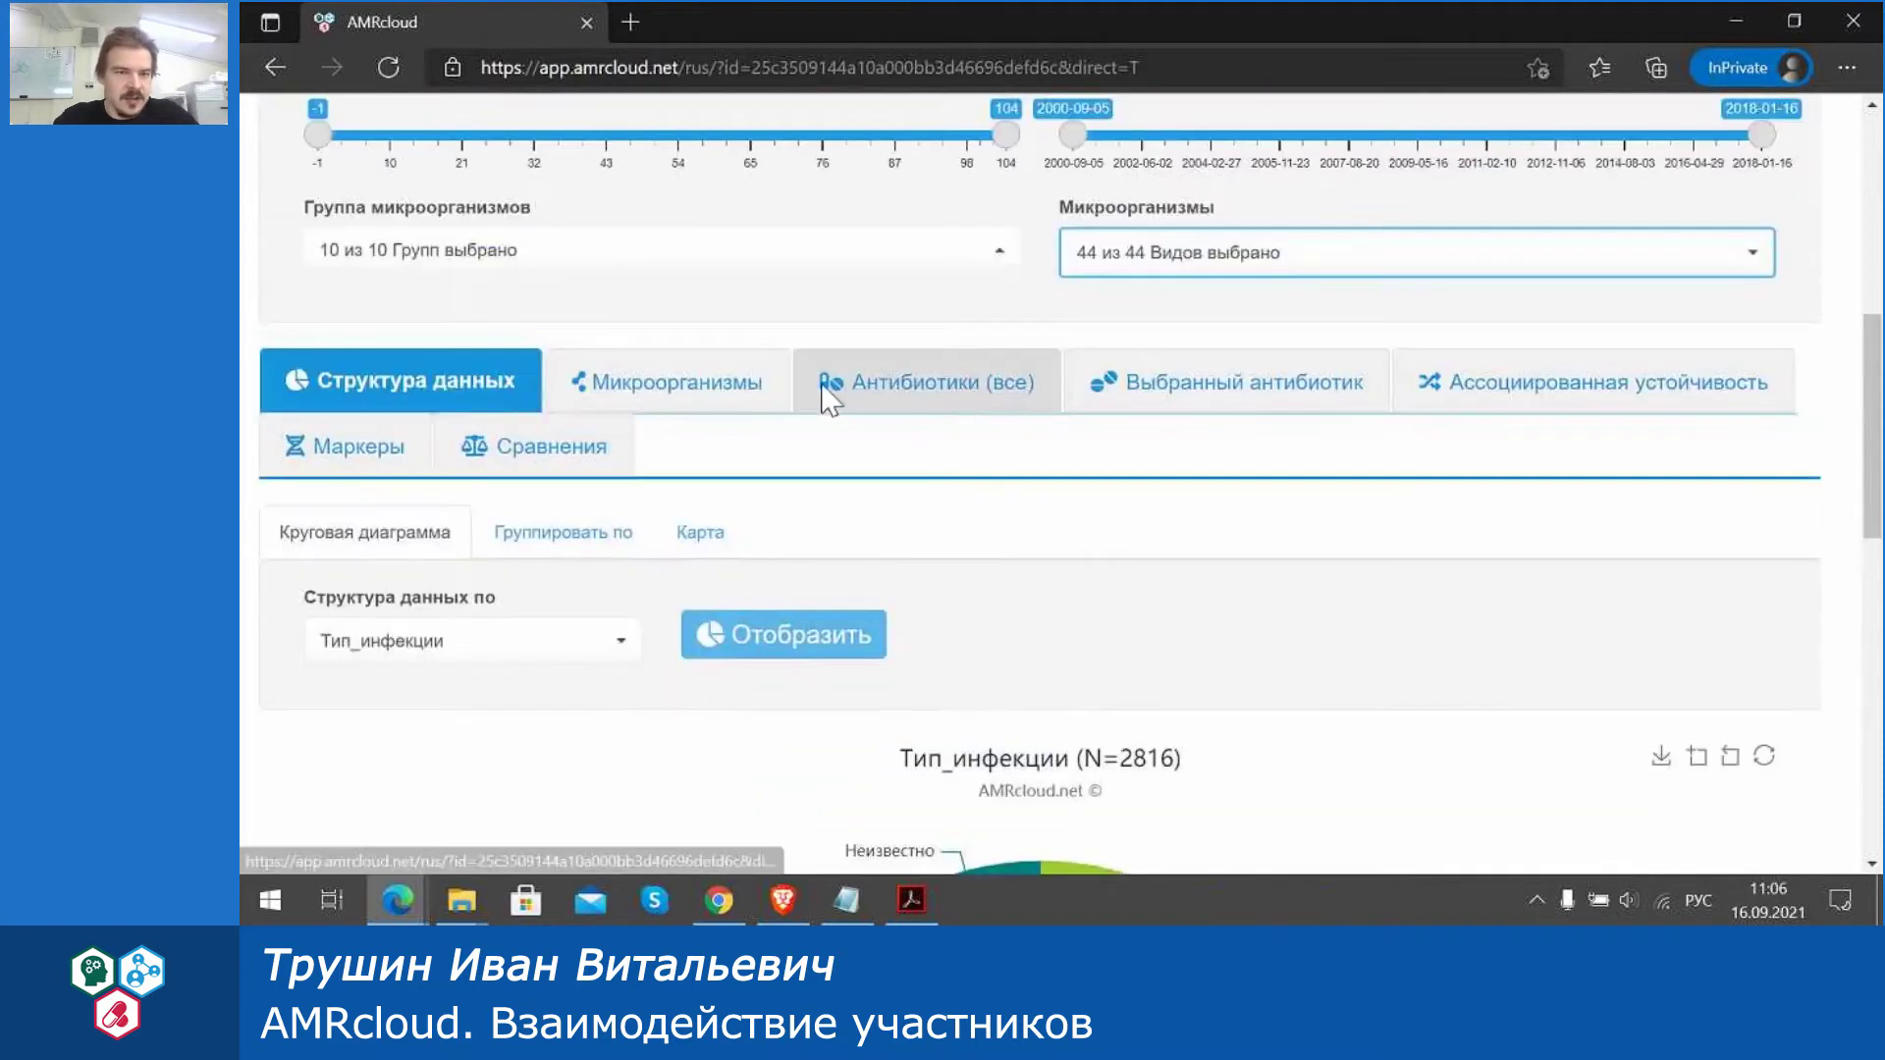
Switch to Антибиотики (все) and restrict Группа микроорганизмов to Enterobacterales only
left_click(830, 392)
scroll(1127, 509, "down", 1)
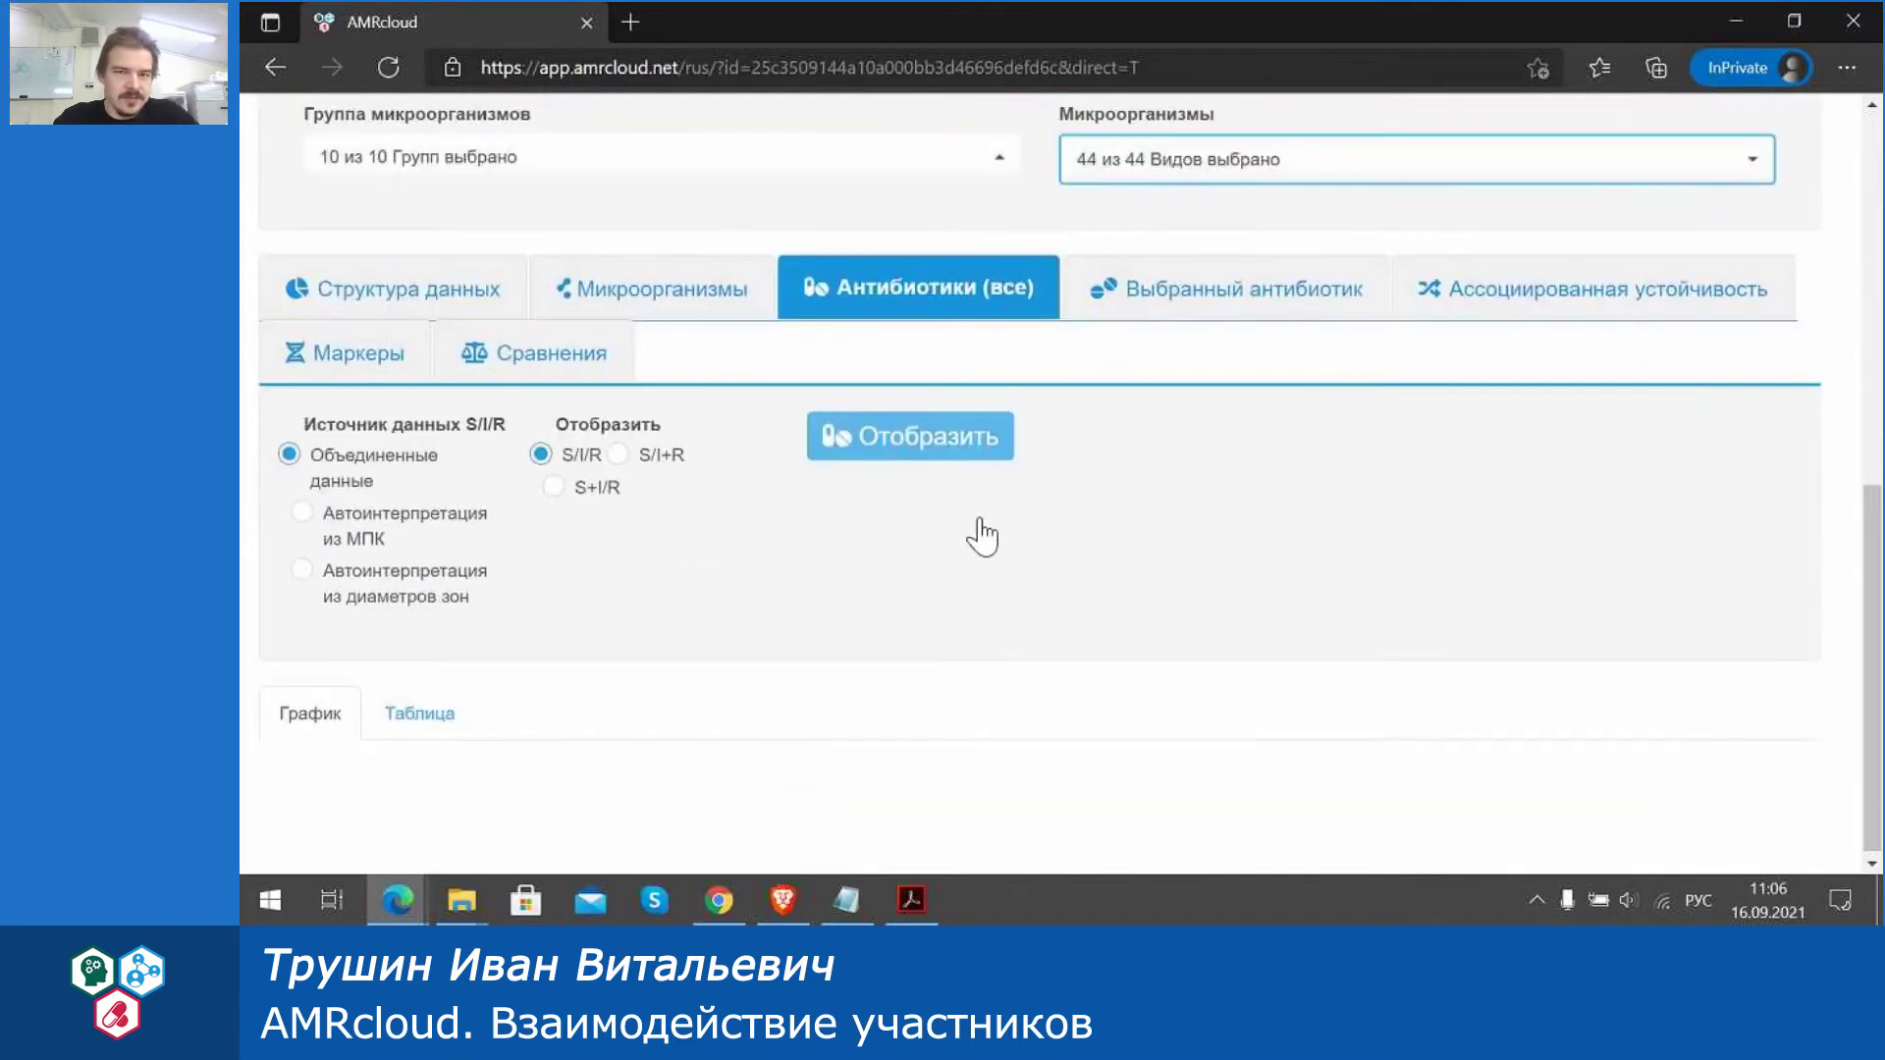
left_click(923, 433)
left_click(707, 165)
left_click(781, 270)
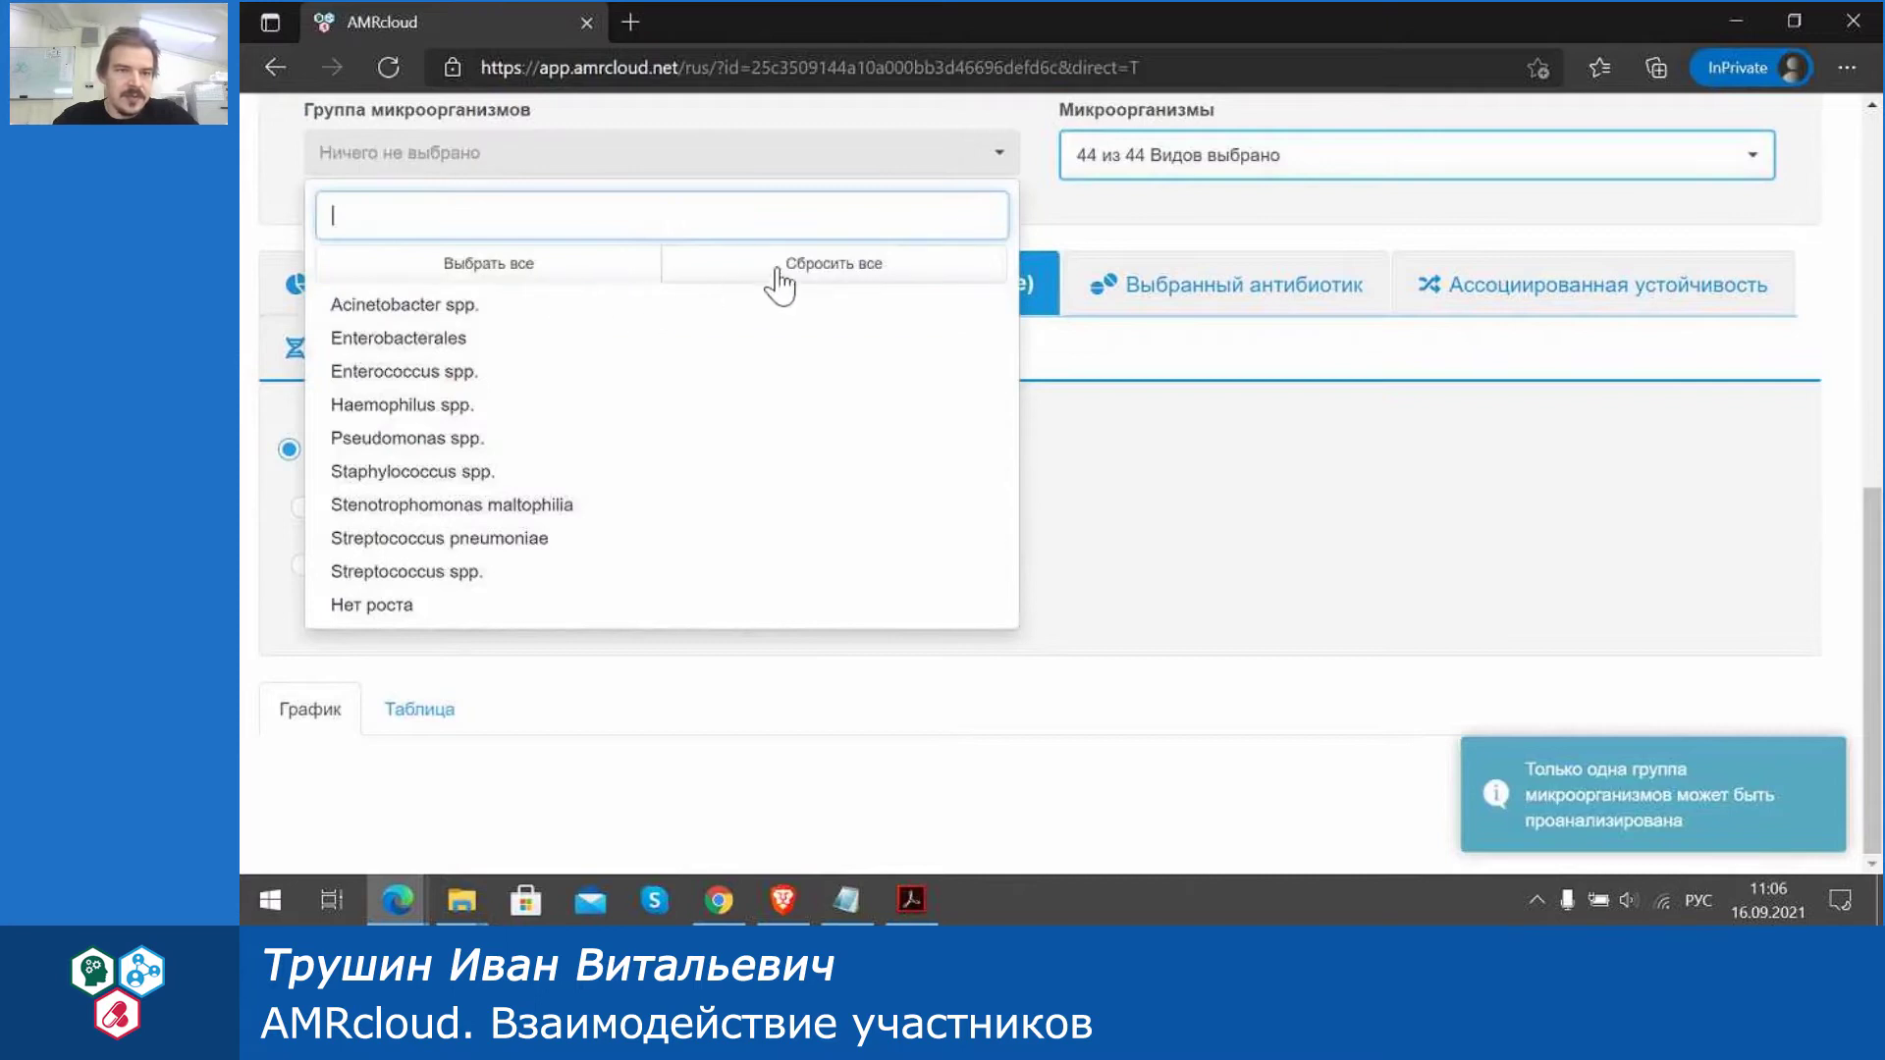
left_click(557, 338)
left_click(1222, 449)
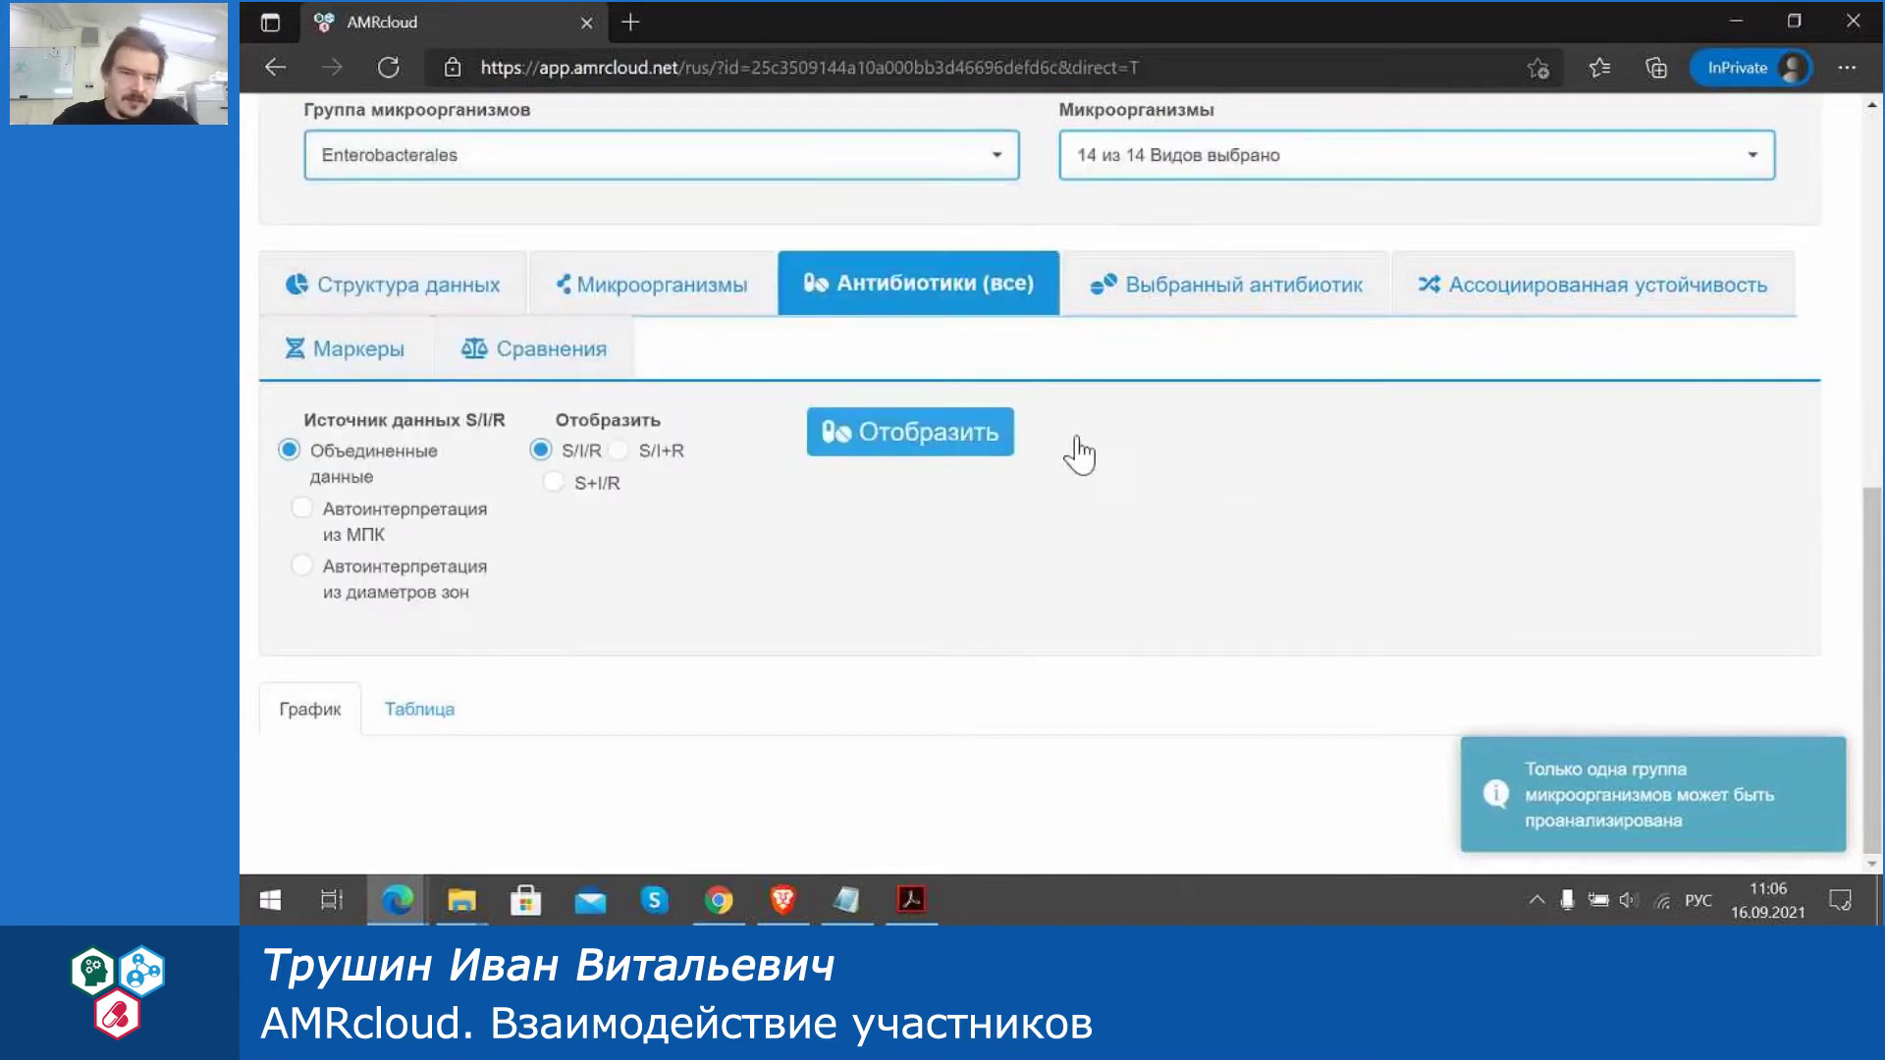
Plot susceptibility to all antibiotics, then return to the main AMRcloud window
left_click(993, 432)
scroll(1019, 454, "down", 5)
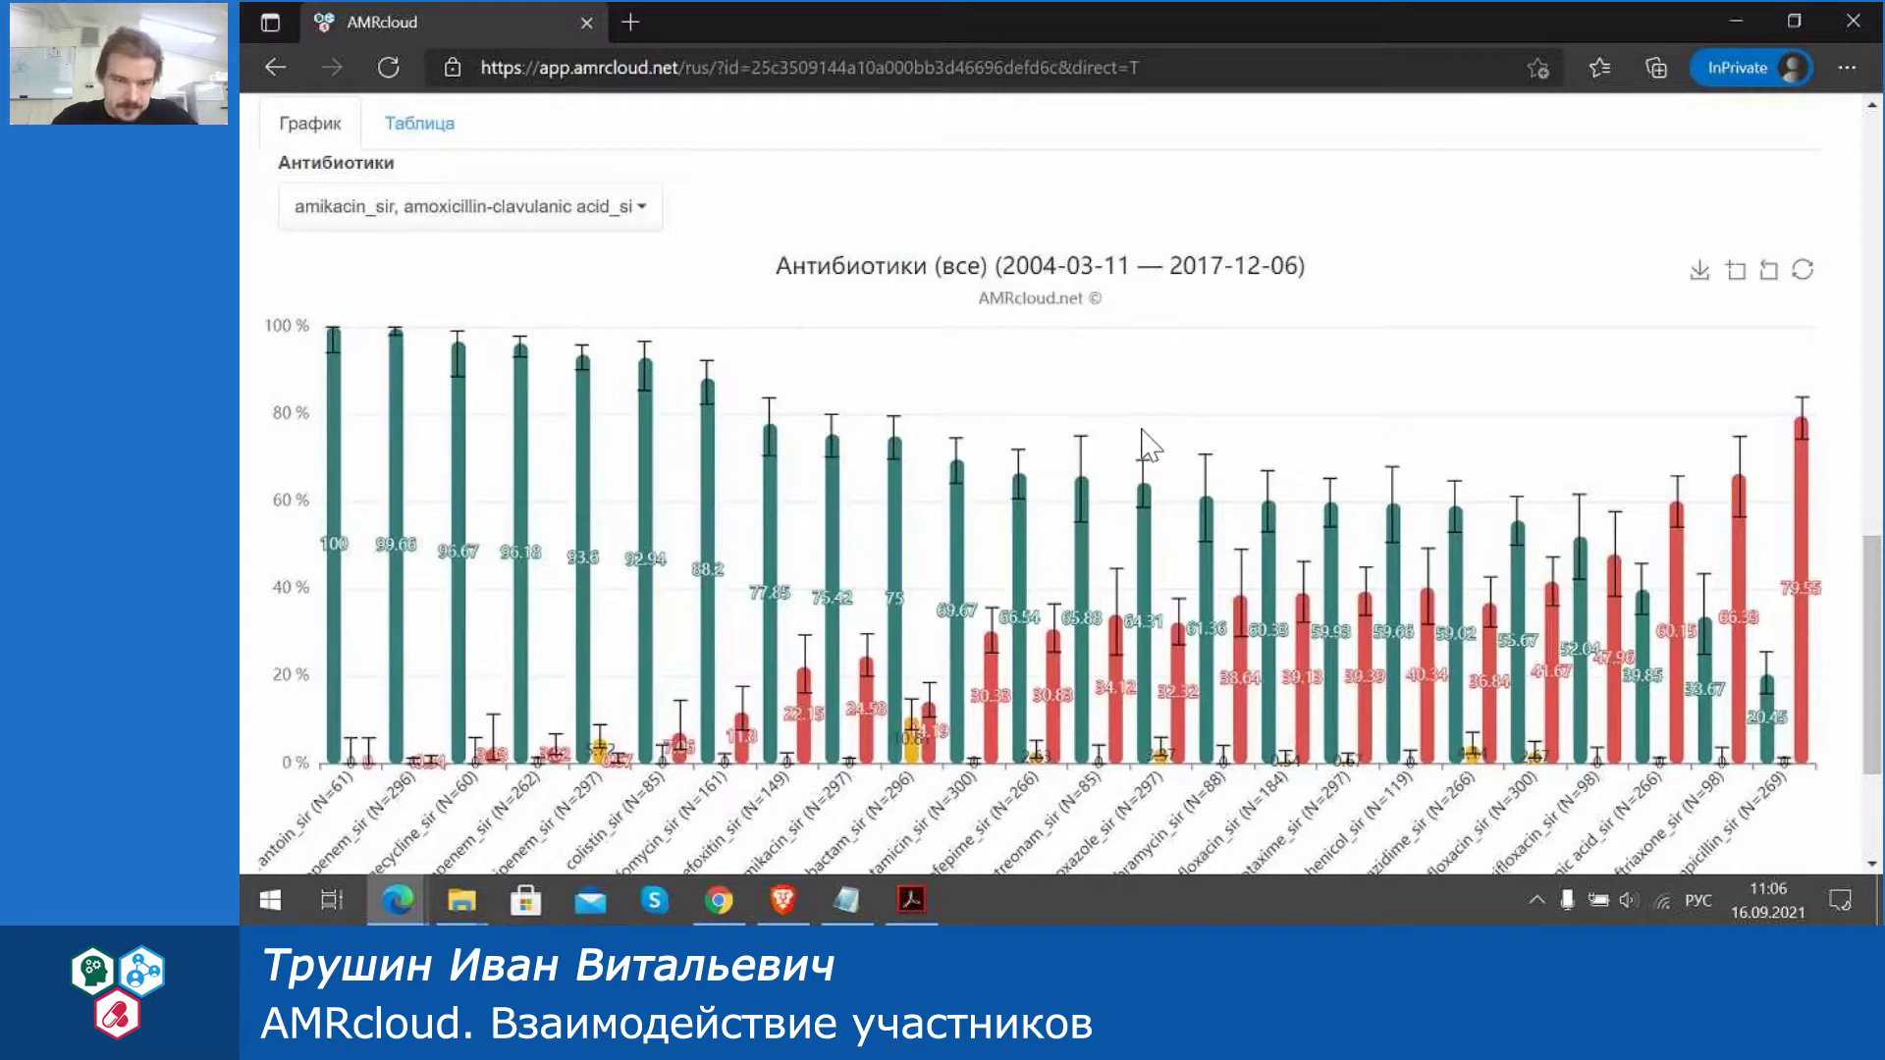
scroll(1178, 550, "up", 10)
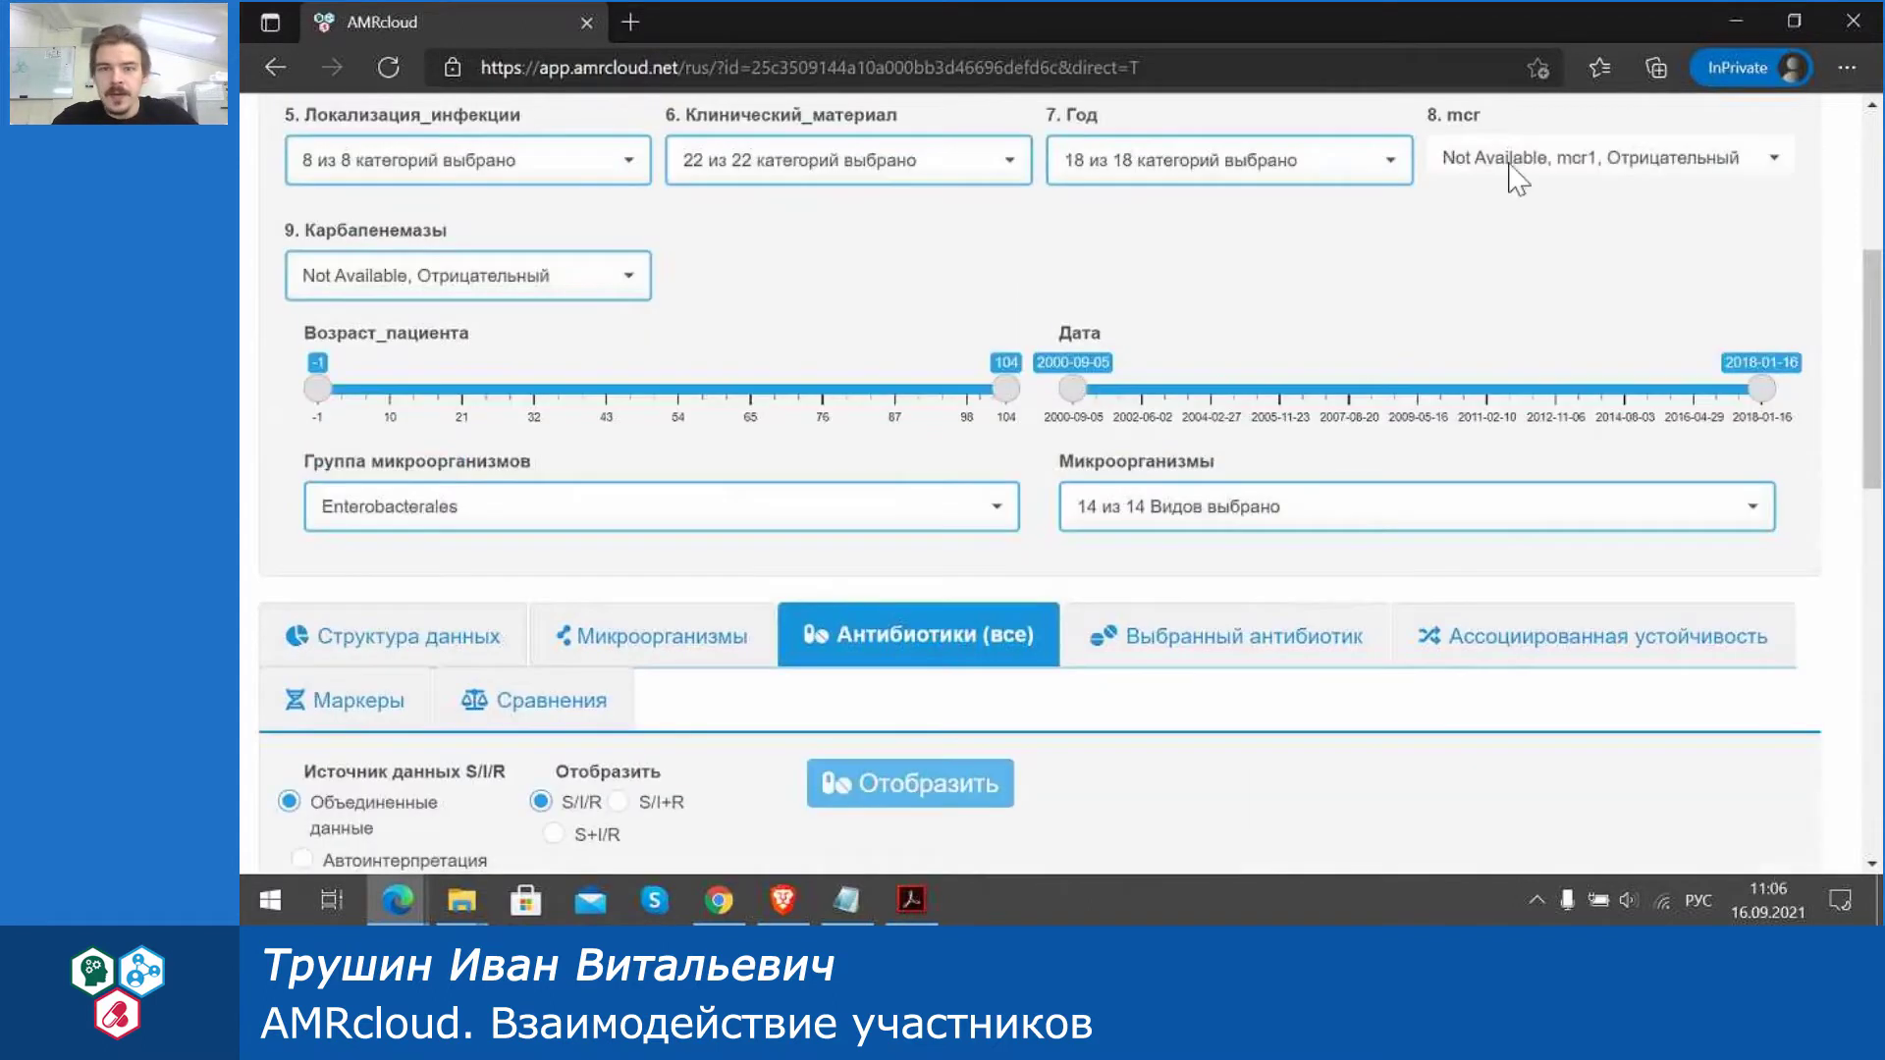
left_click(1734, 21)
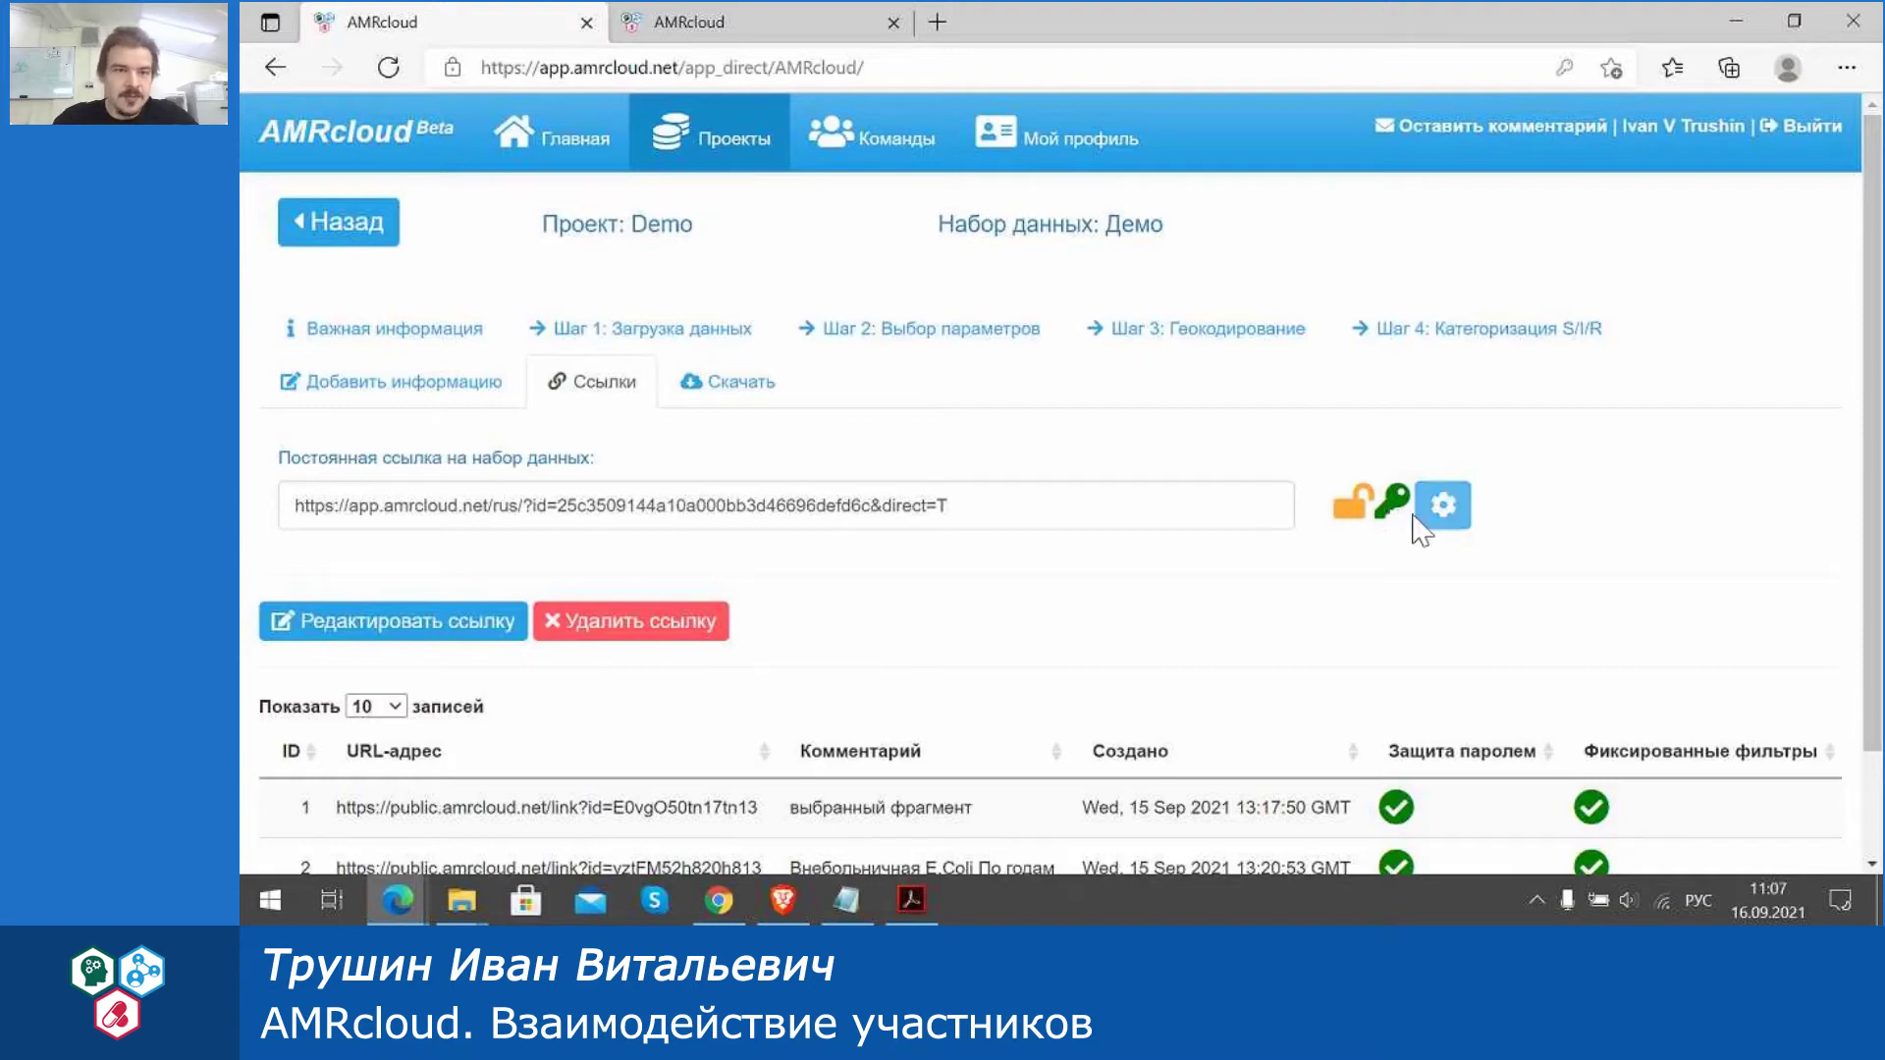
Tick Удалить пароль on the Демо permanent link, keep Разрешить доступ, and save
left_click(1445, 510)
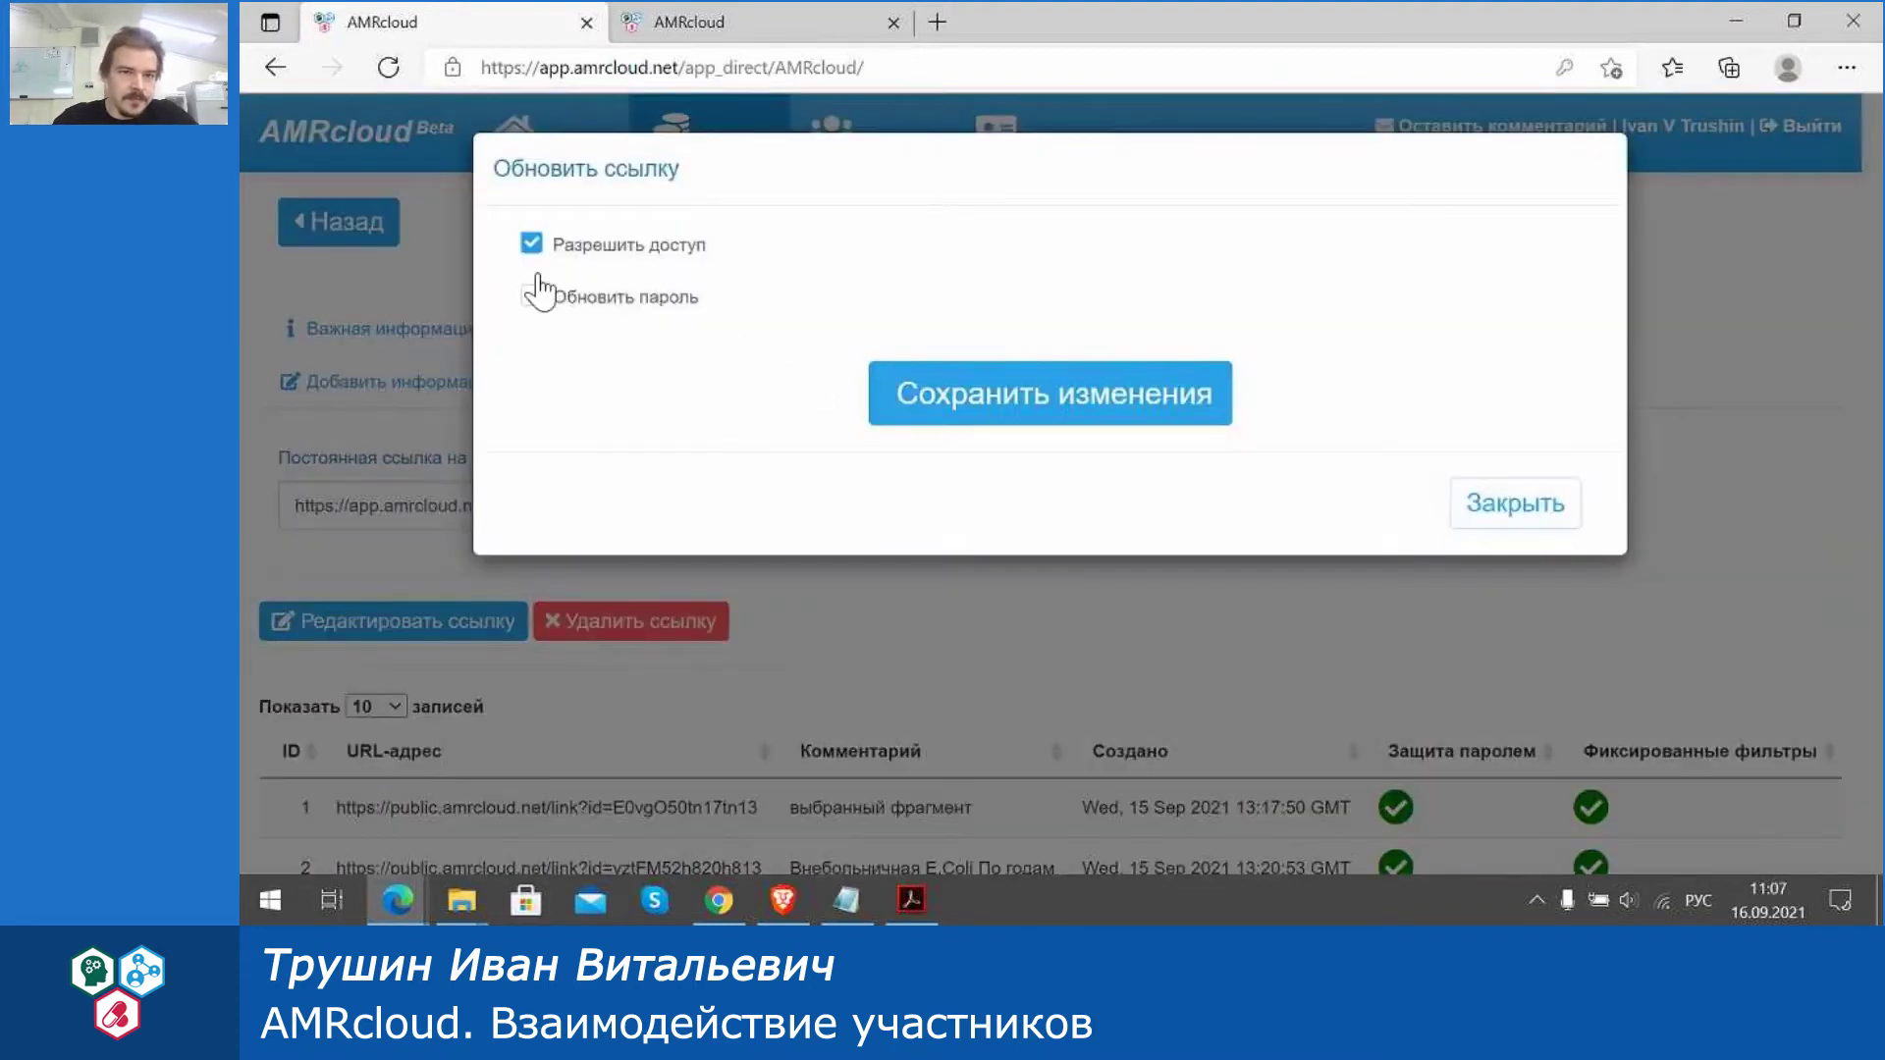
left_click(536, 294)
left_click(544, 374)
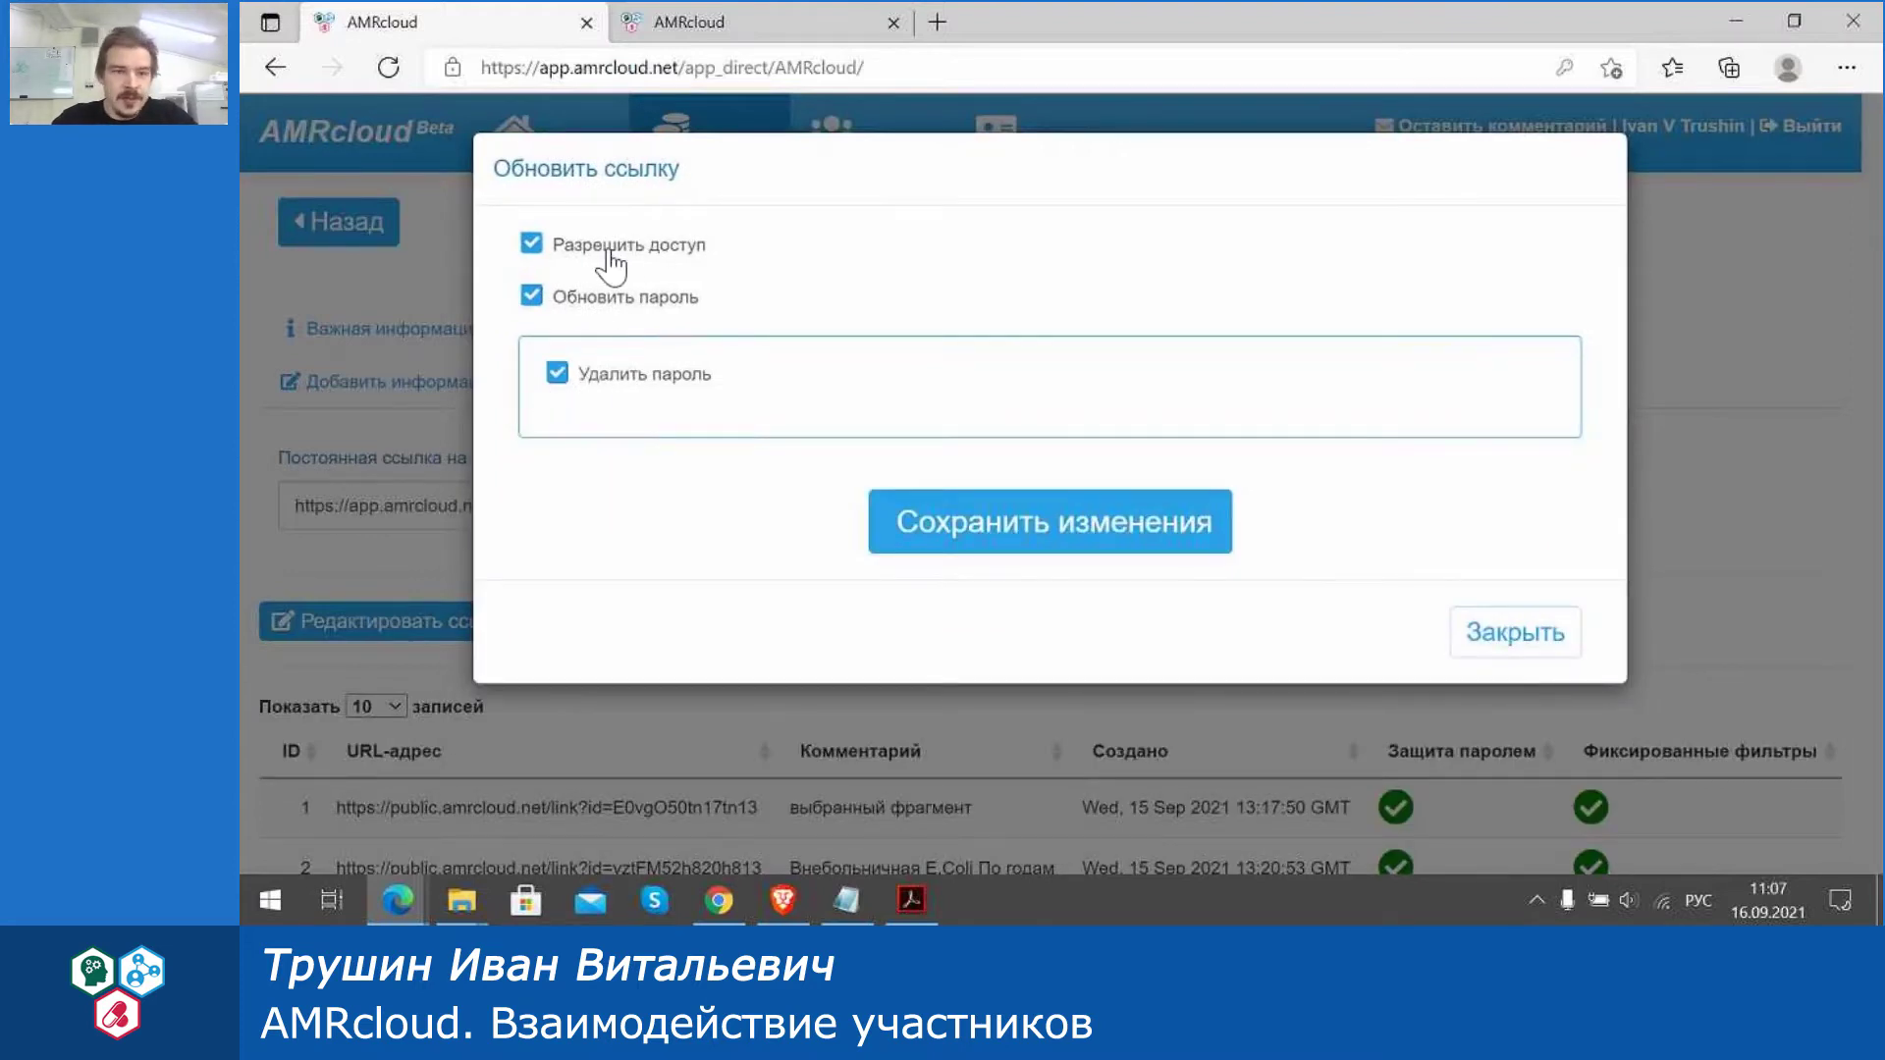
left_click(1069, 522)
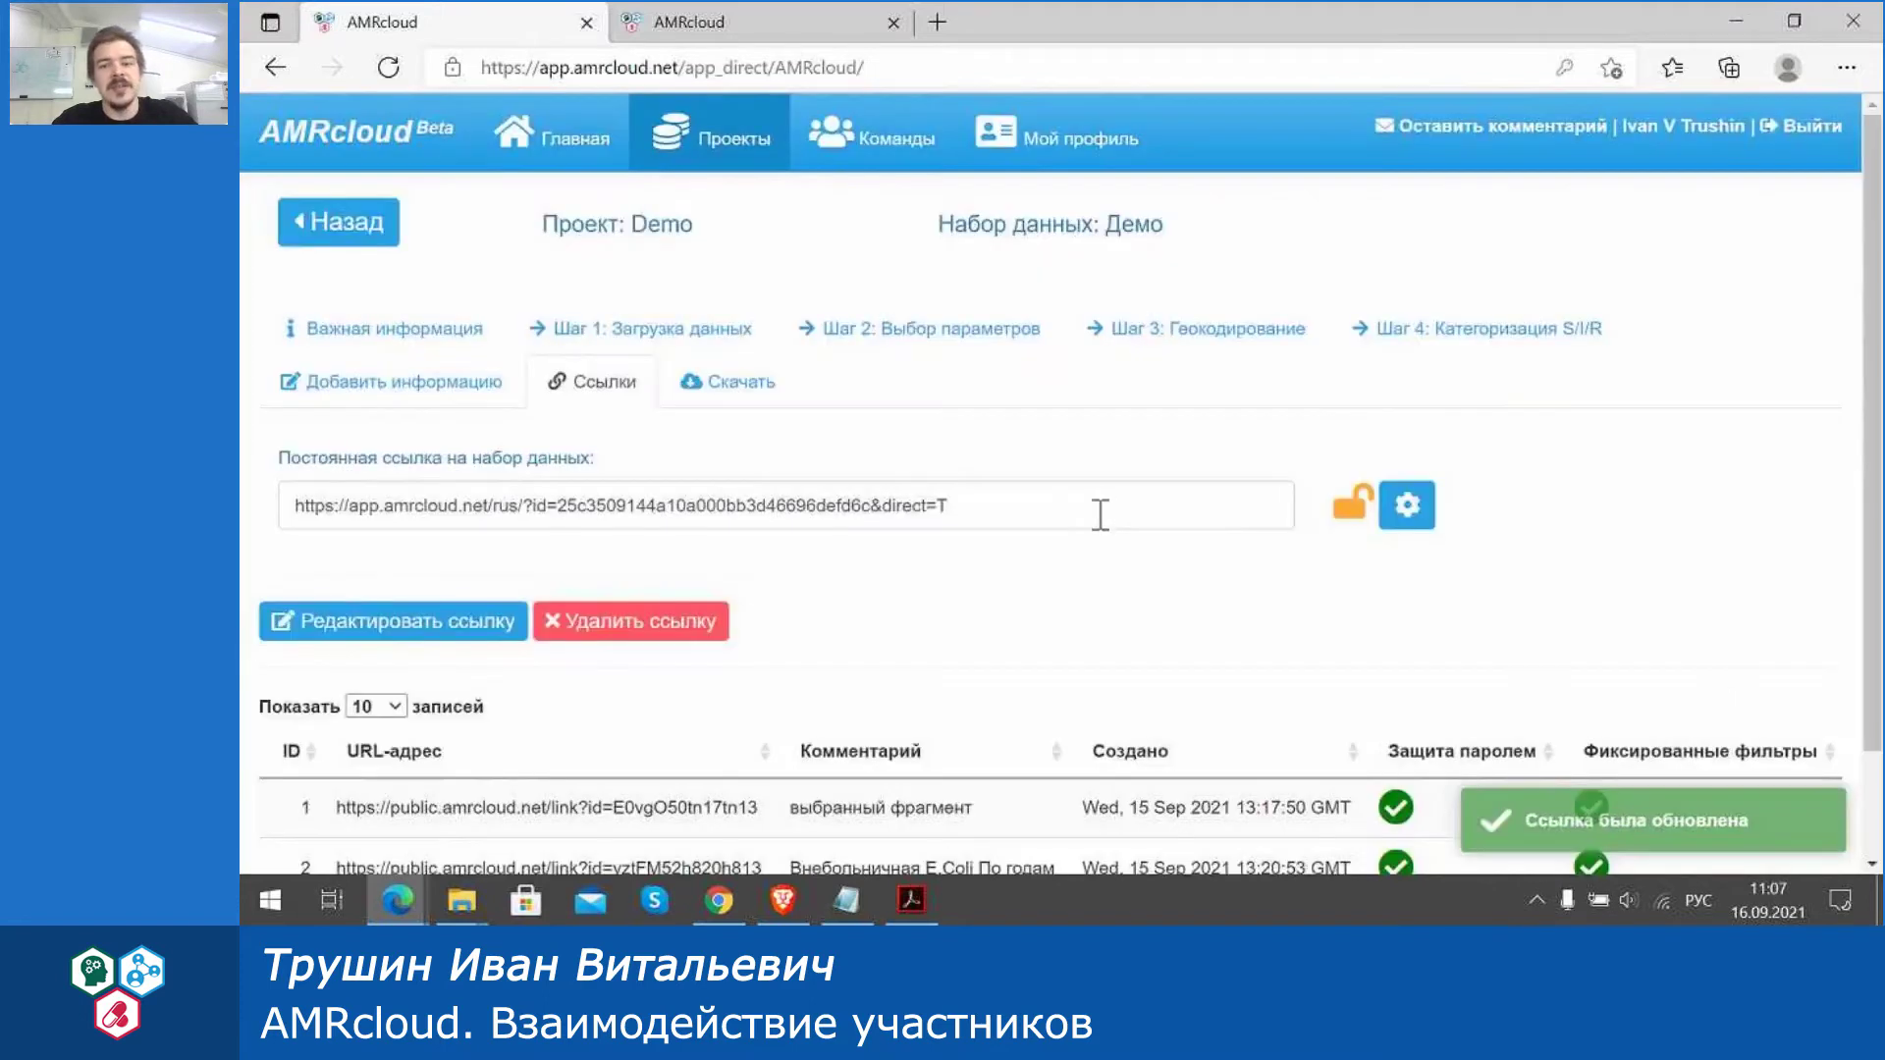
Copy the permanent link and load it in a fresh InPrivate tab, opening without a password
left_click(1110, 507)
key("ctrl+c")
right_click(432, 491)
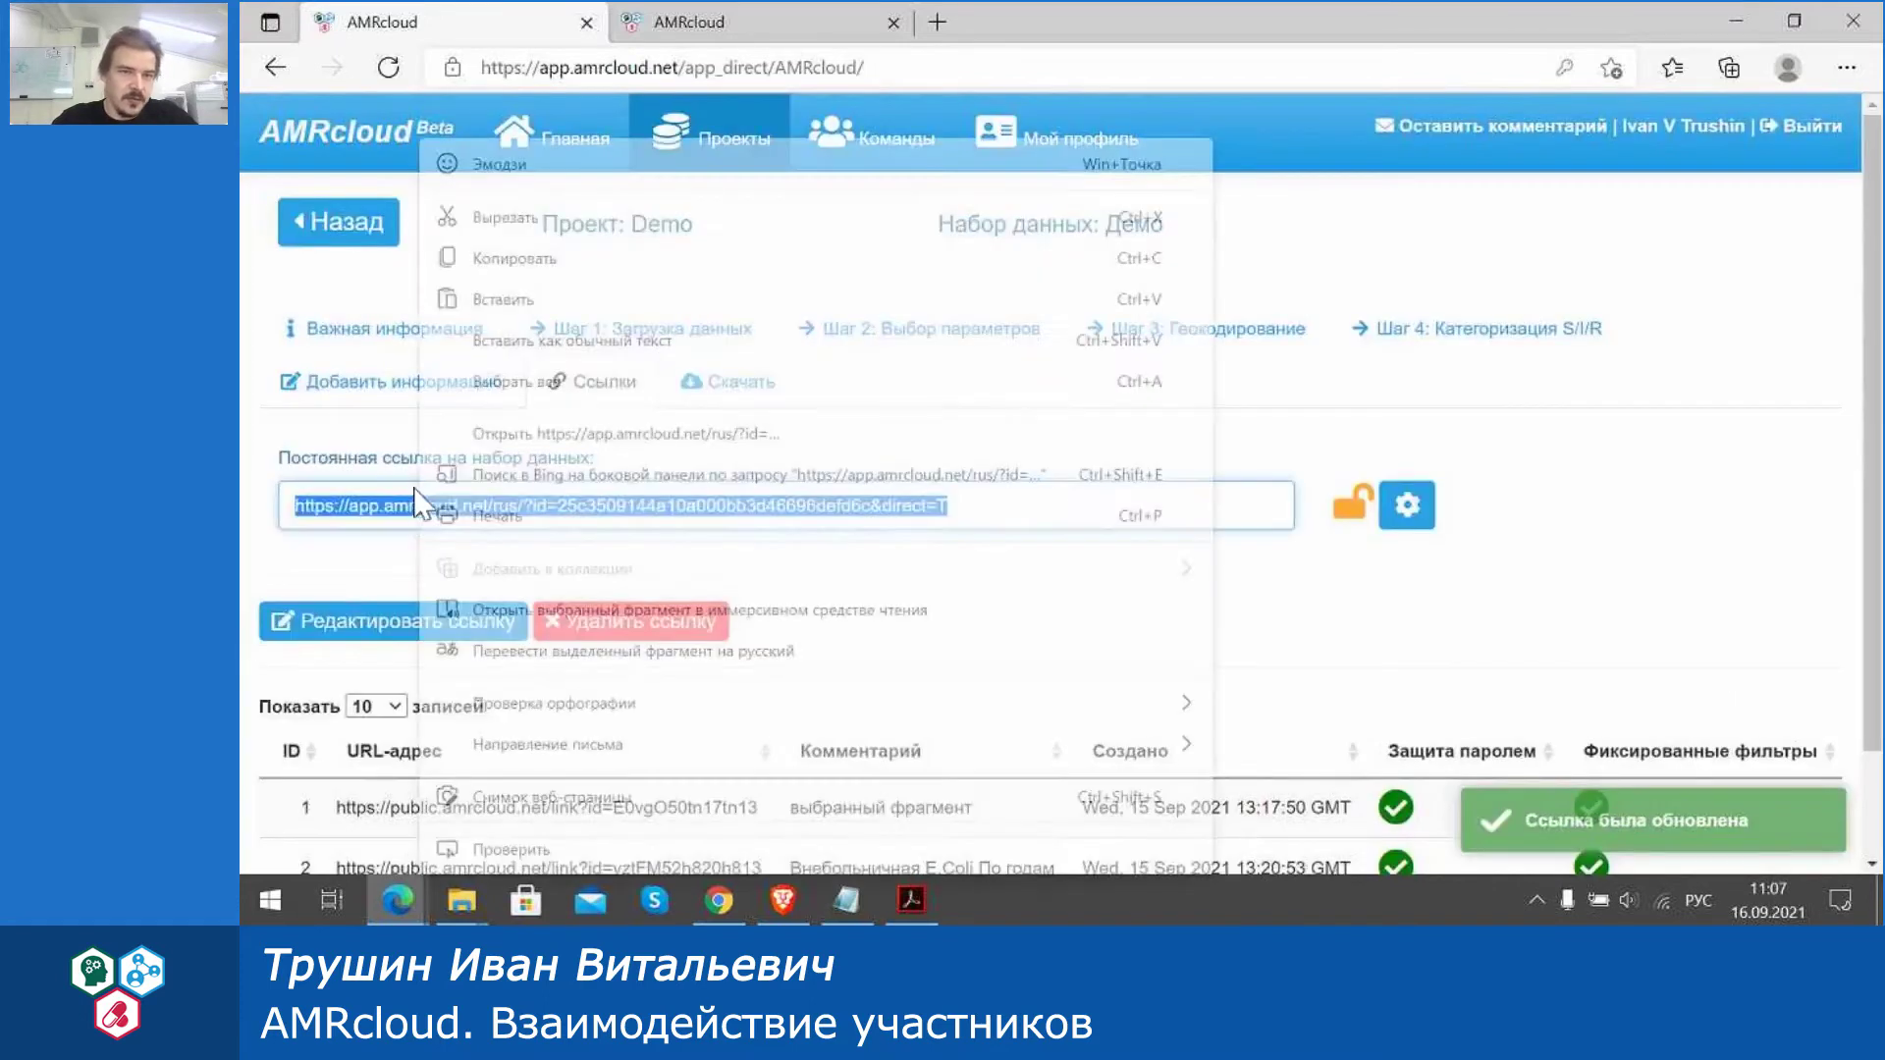
left_click(520, 260)
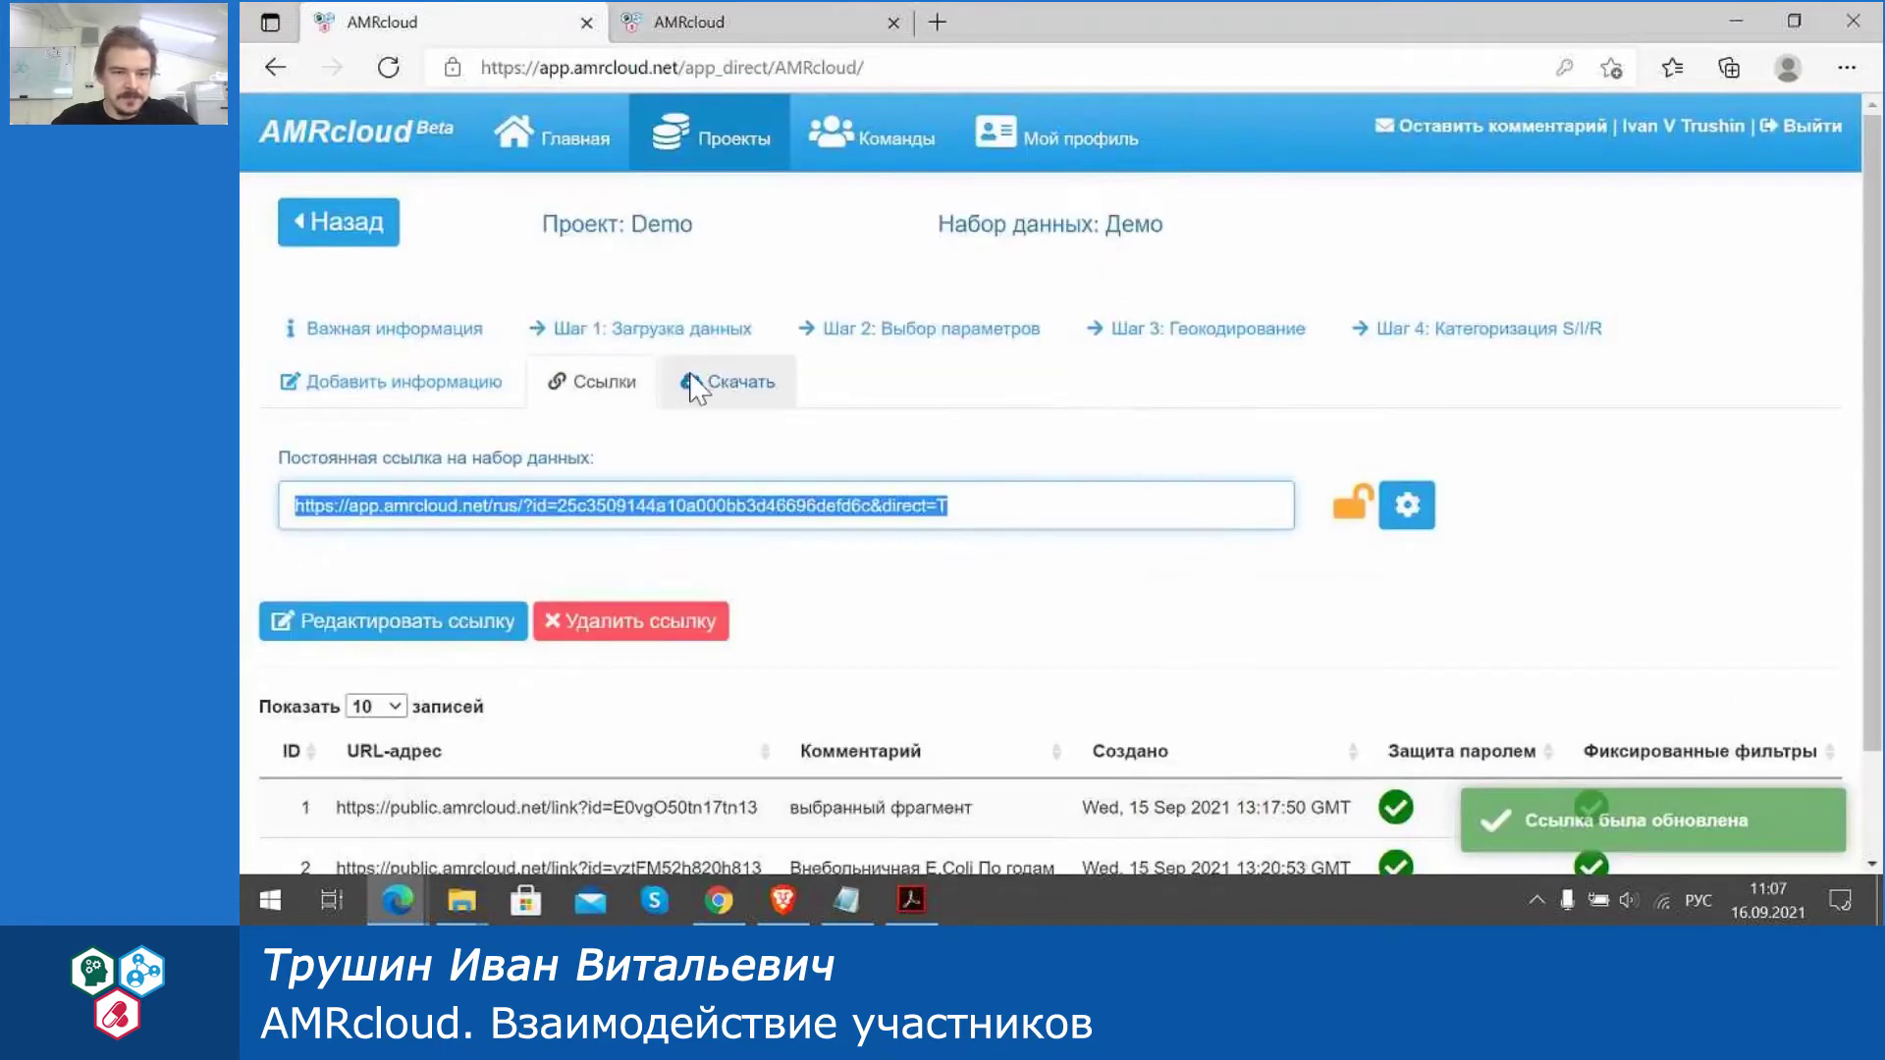
left_click(397, 900)
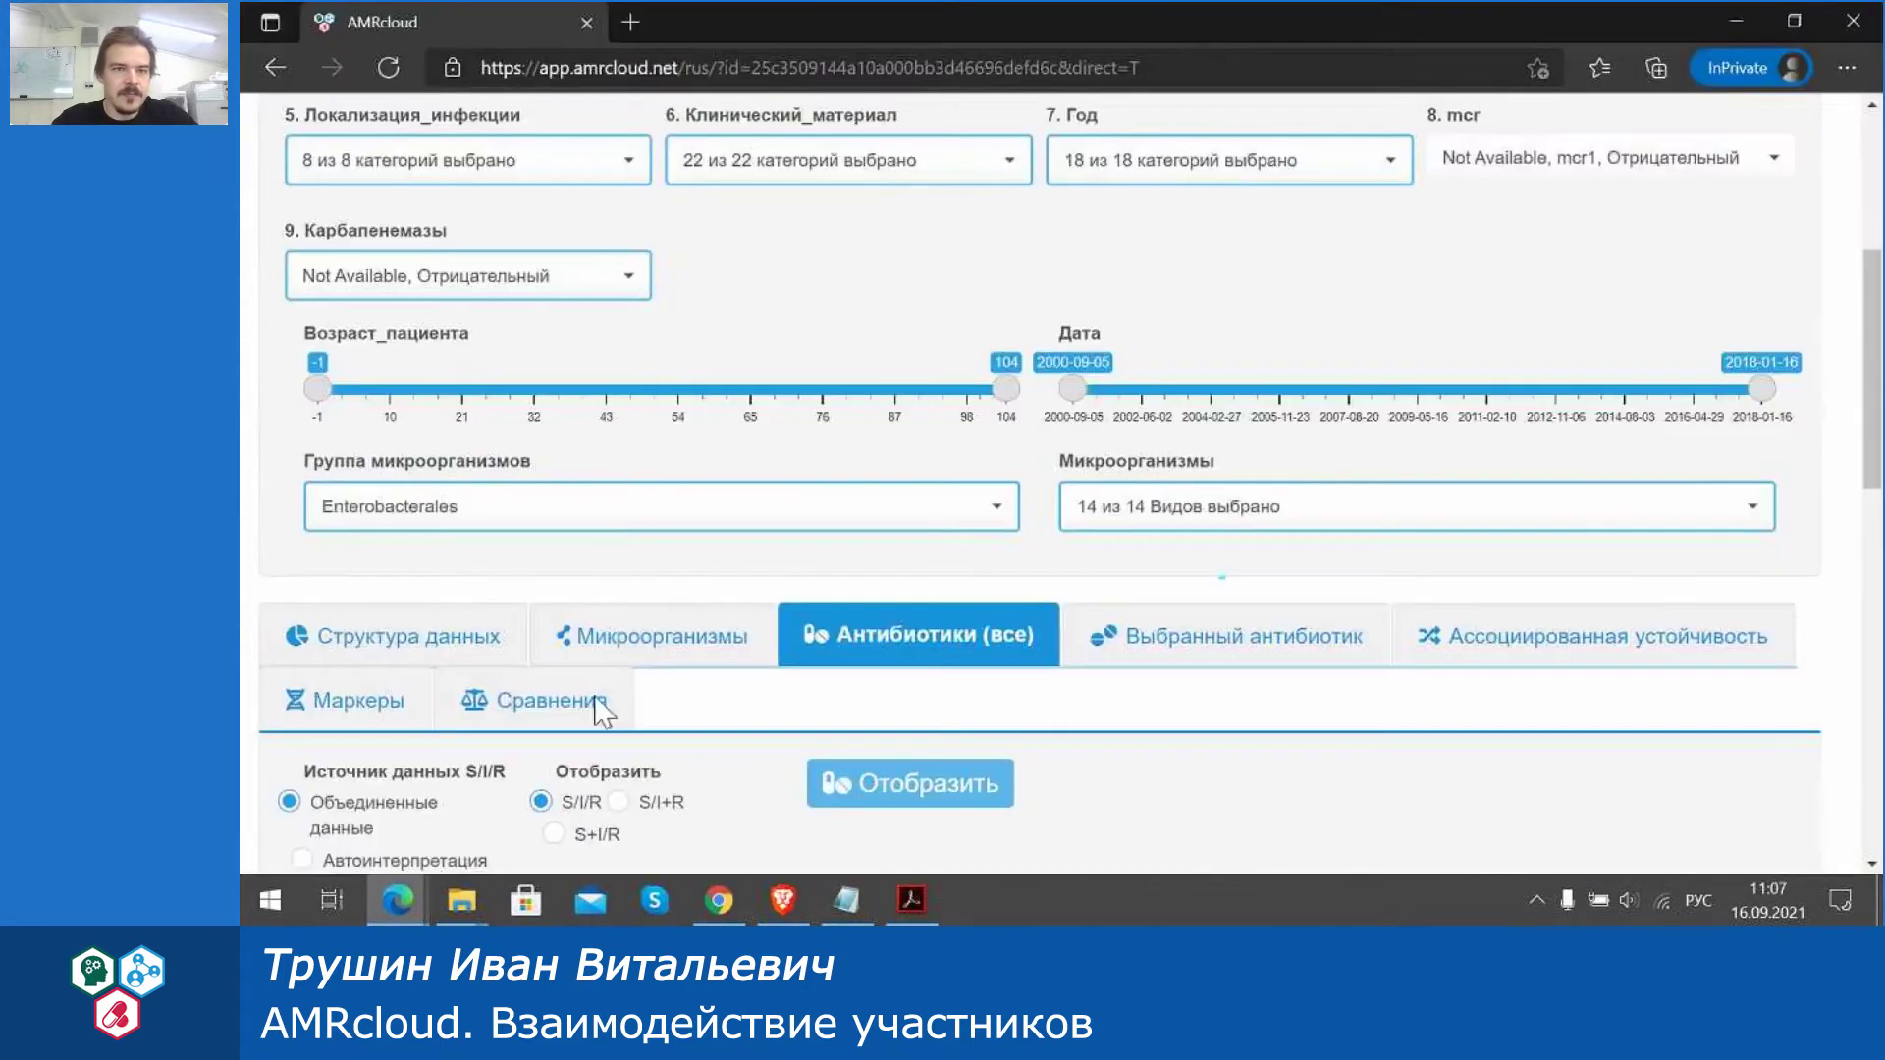
left_click(628, 5)
left_click(587, 22)
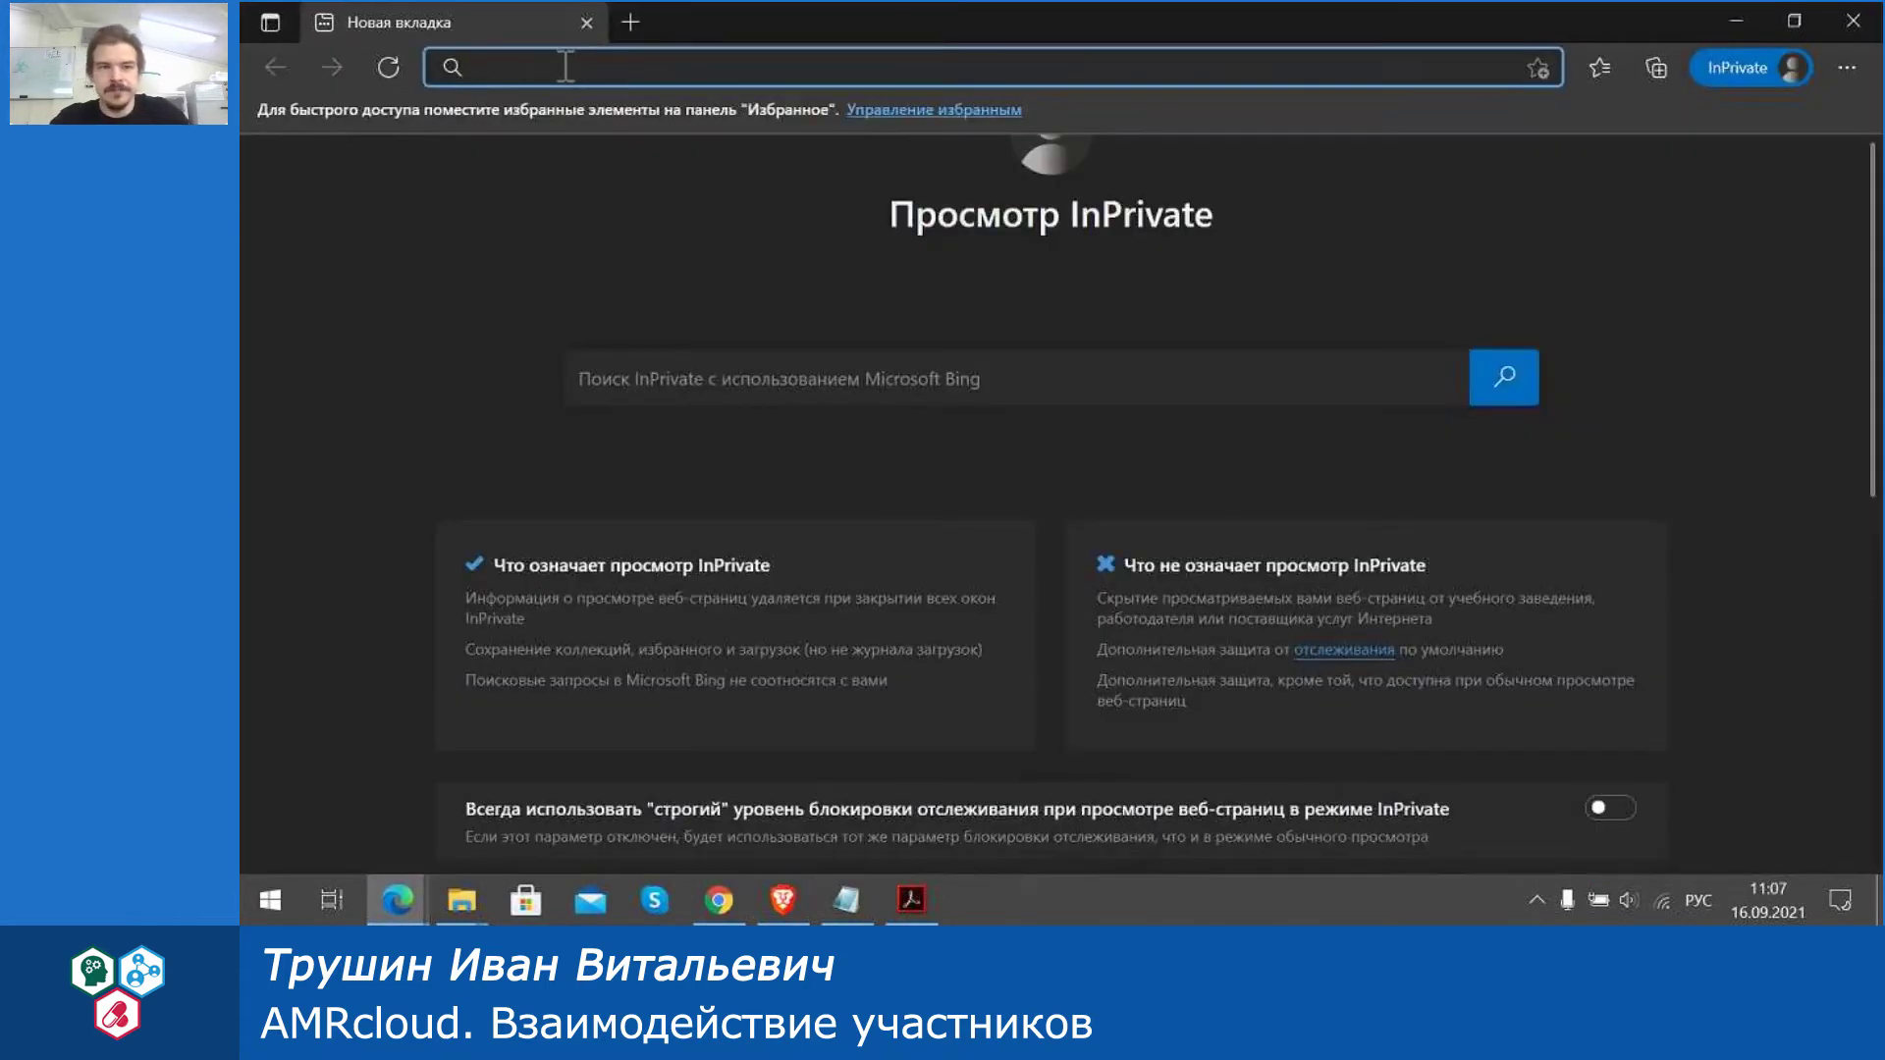
key("ctrl+v")
key("Return")
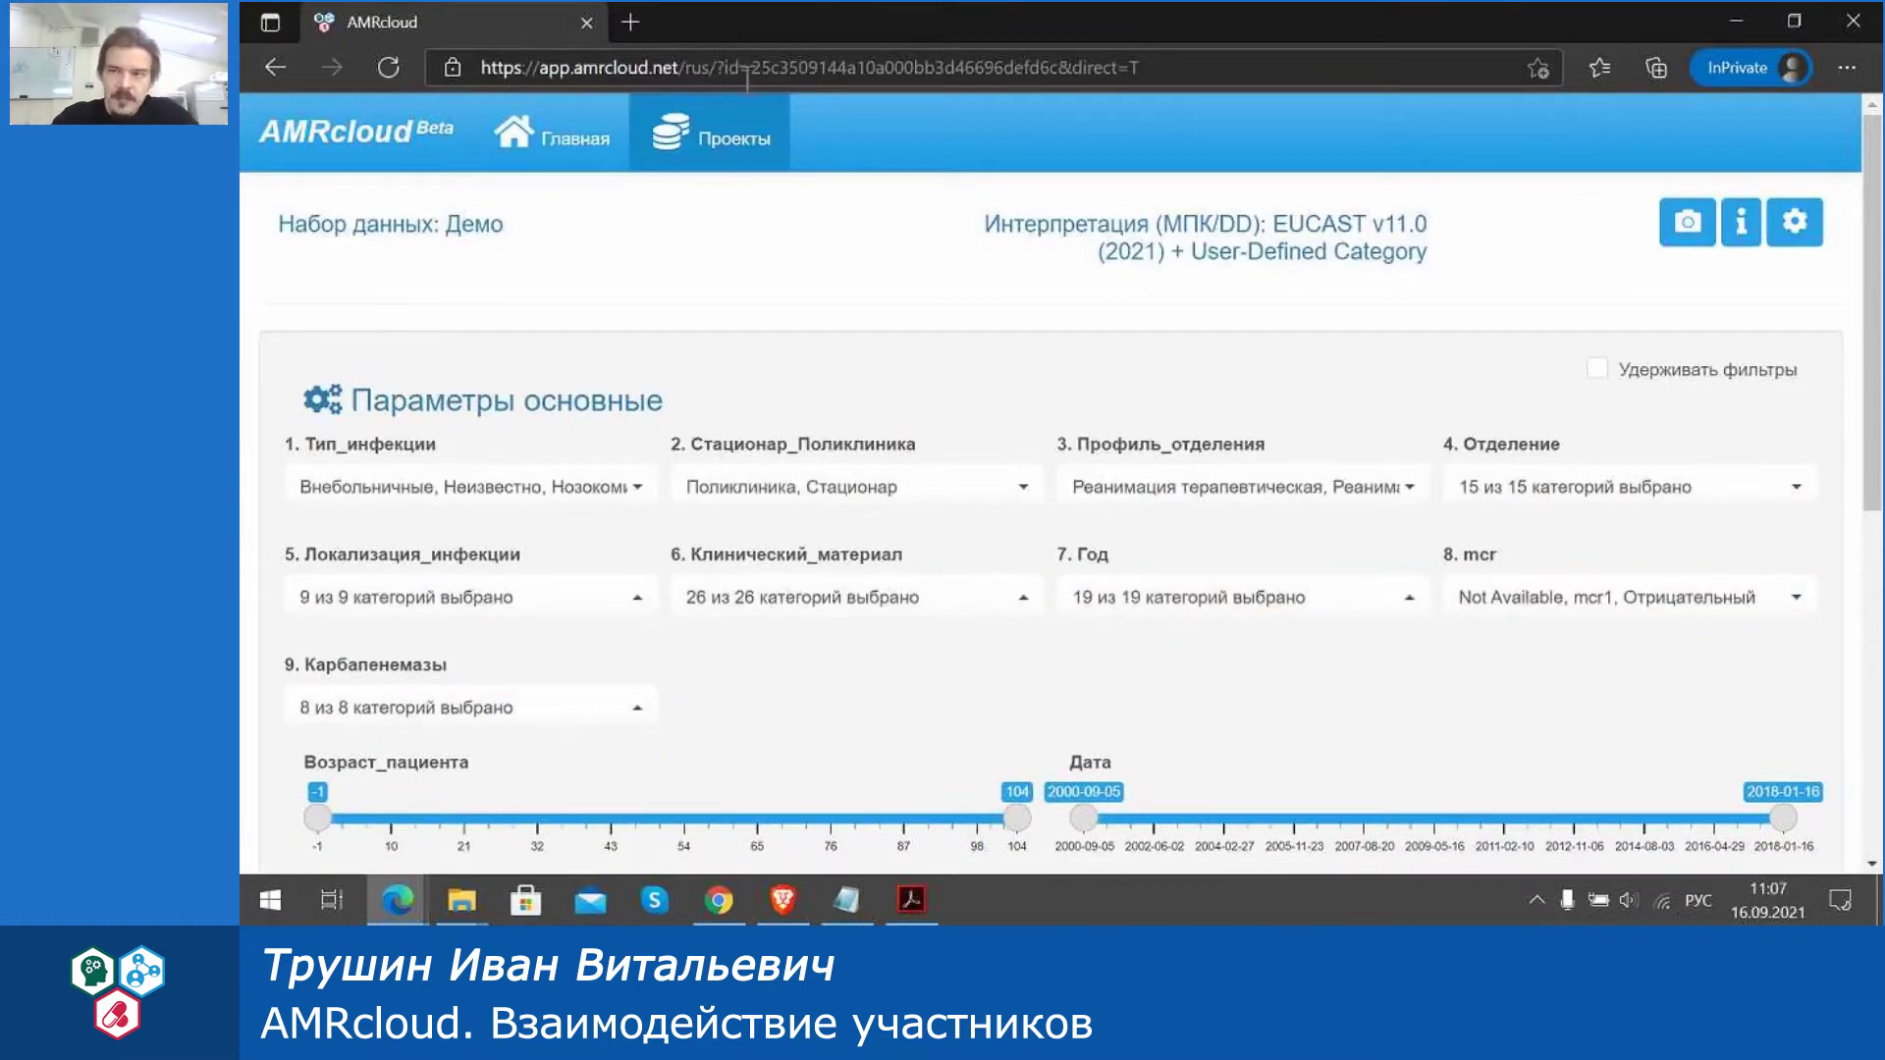
Uncheck Разрешить доступ for the Демо permanent link and save the change
left_click(1733, 21)
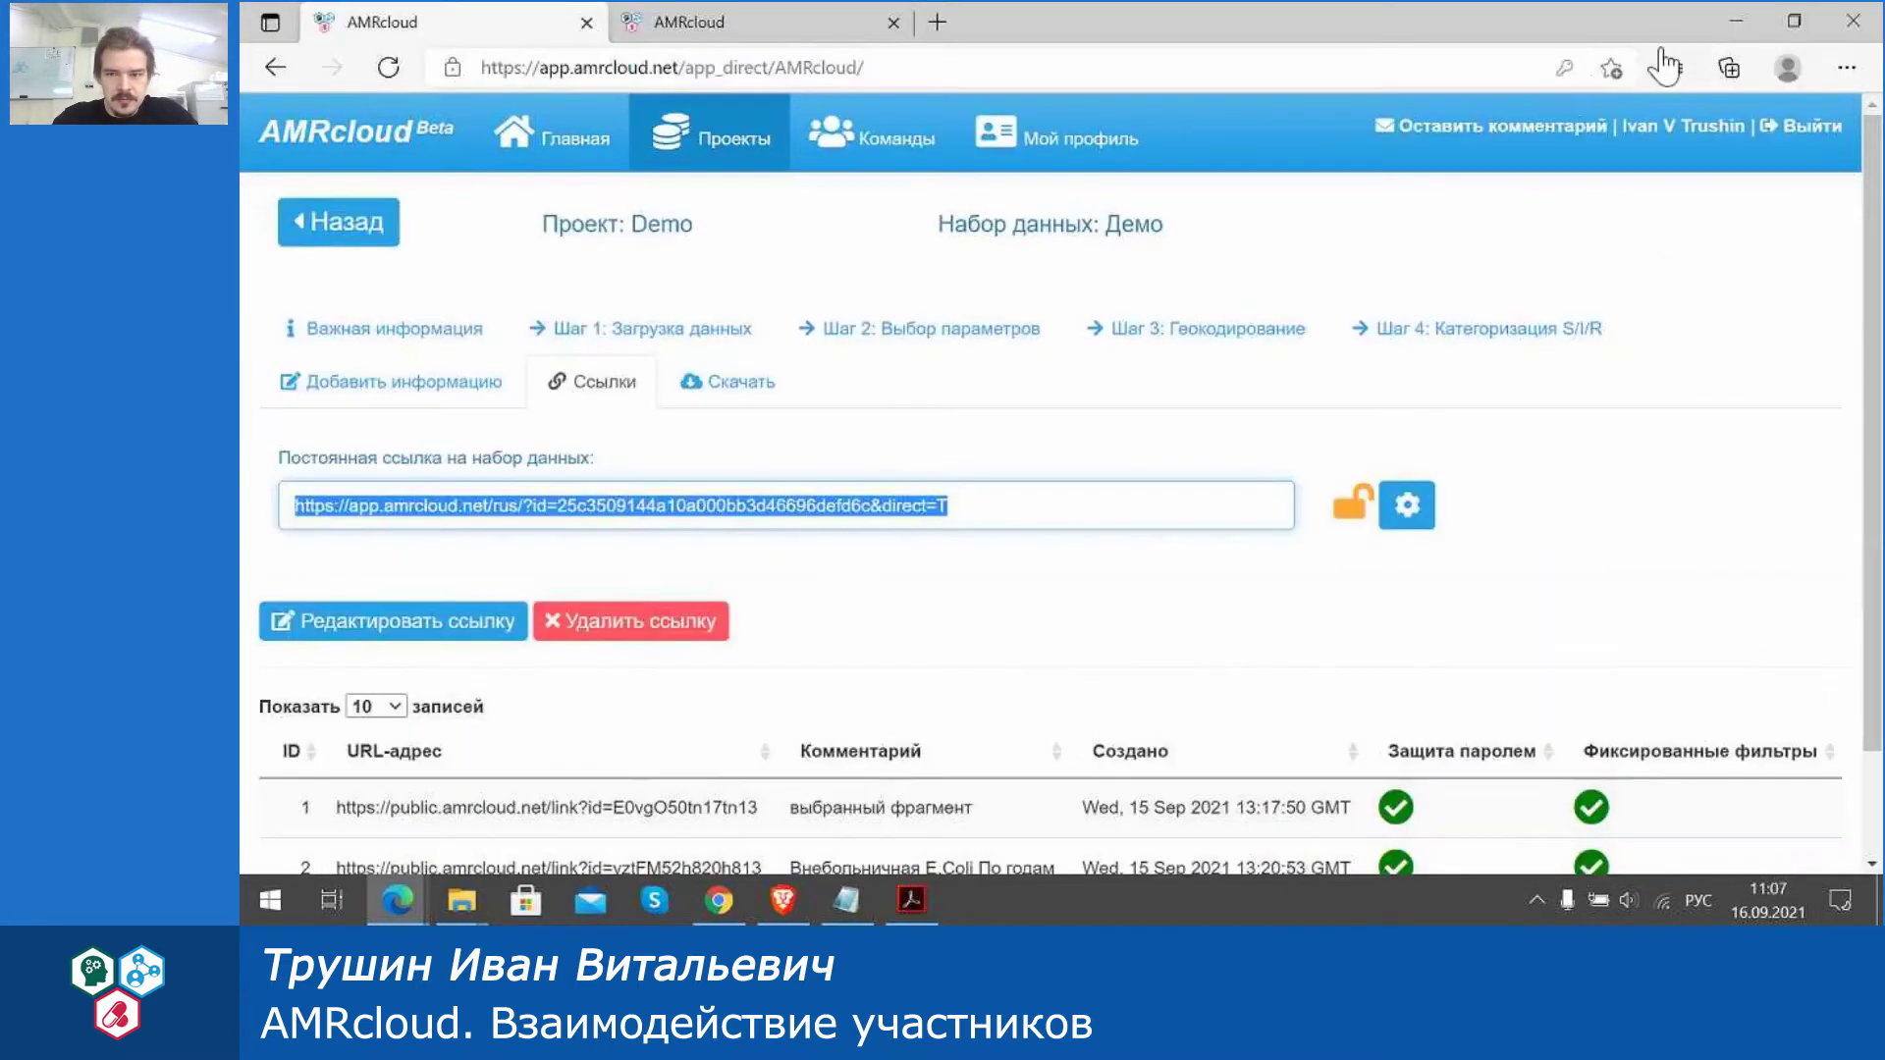
left_click(1407, 505)
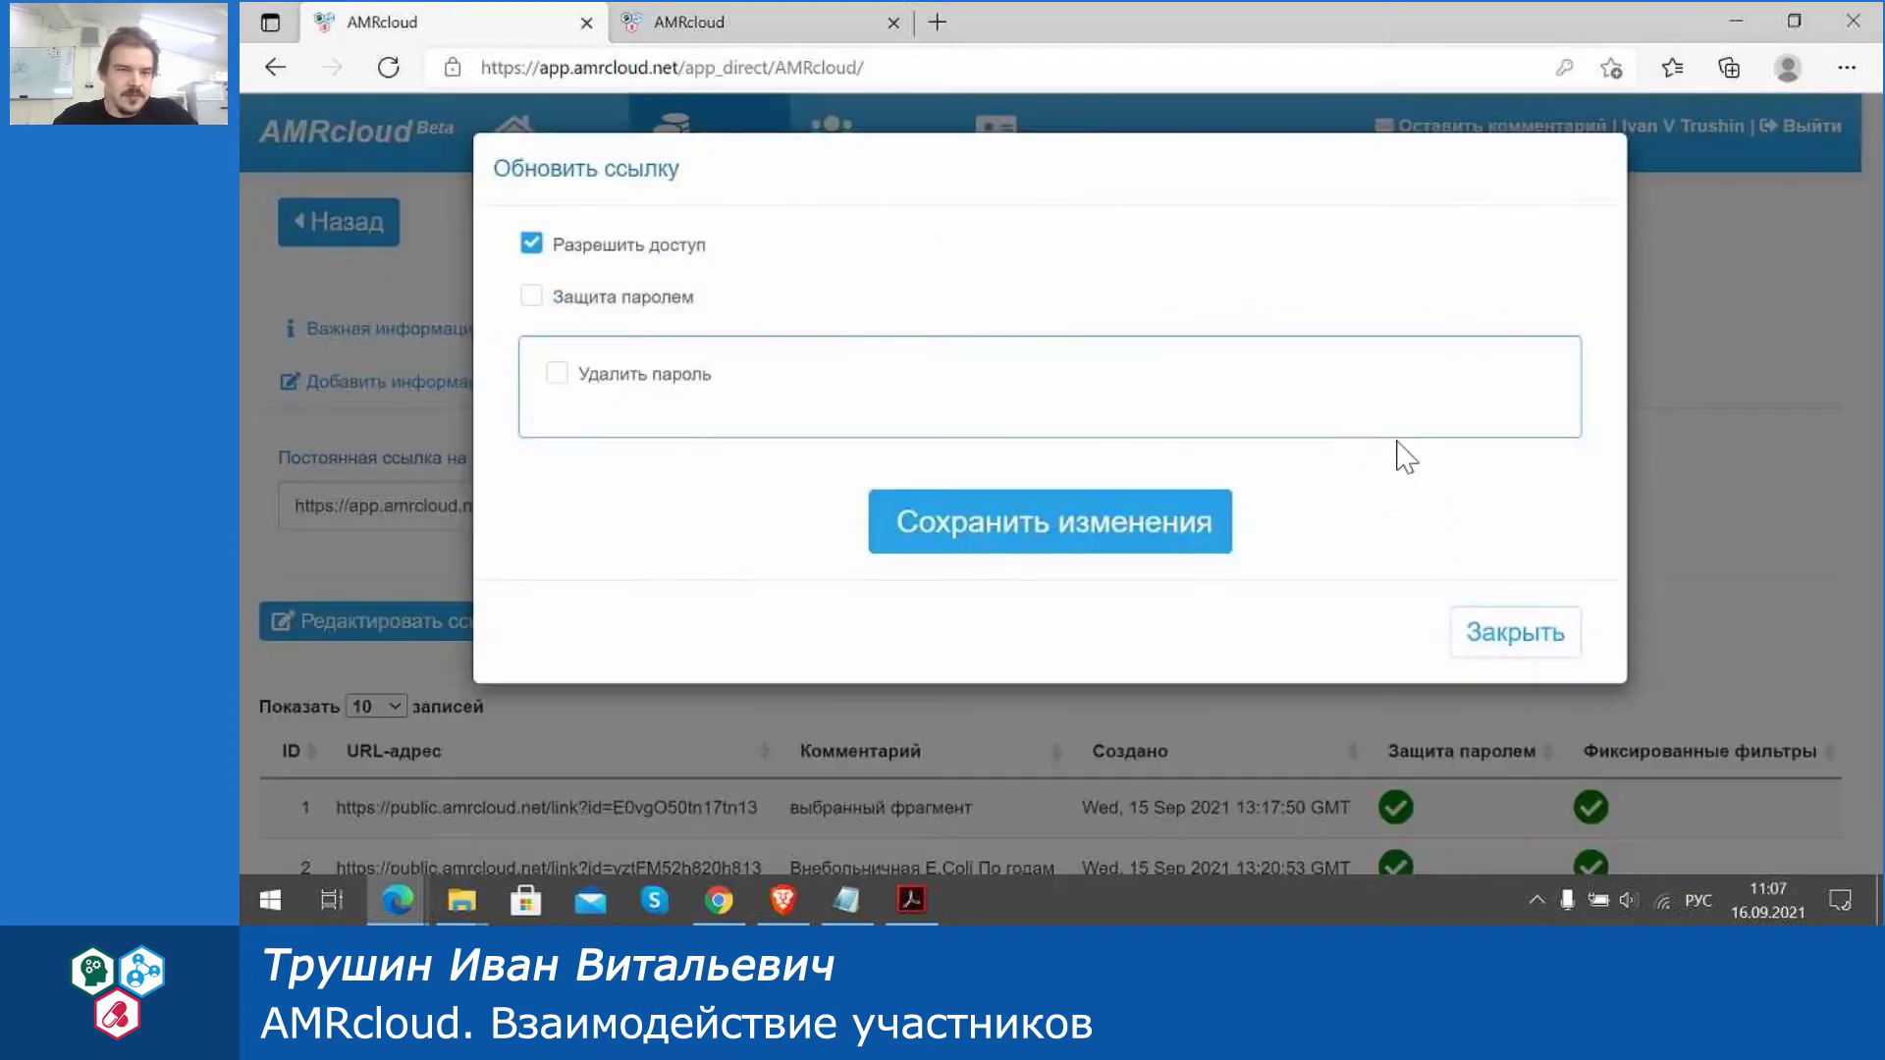
left_click(677, 245)
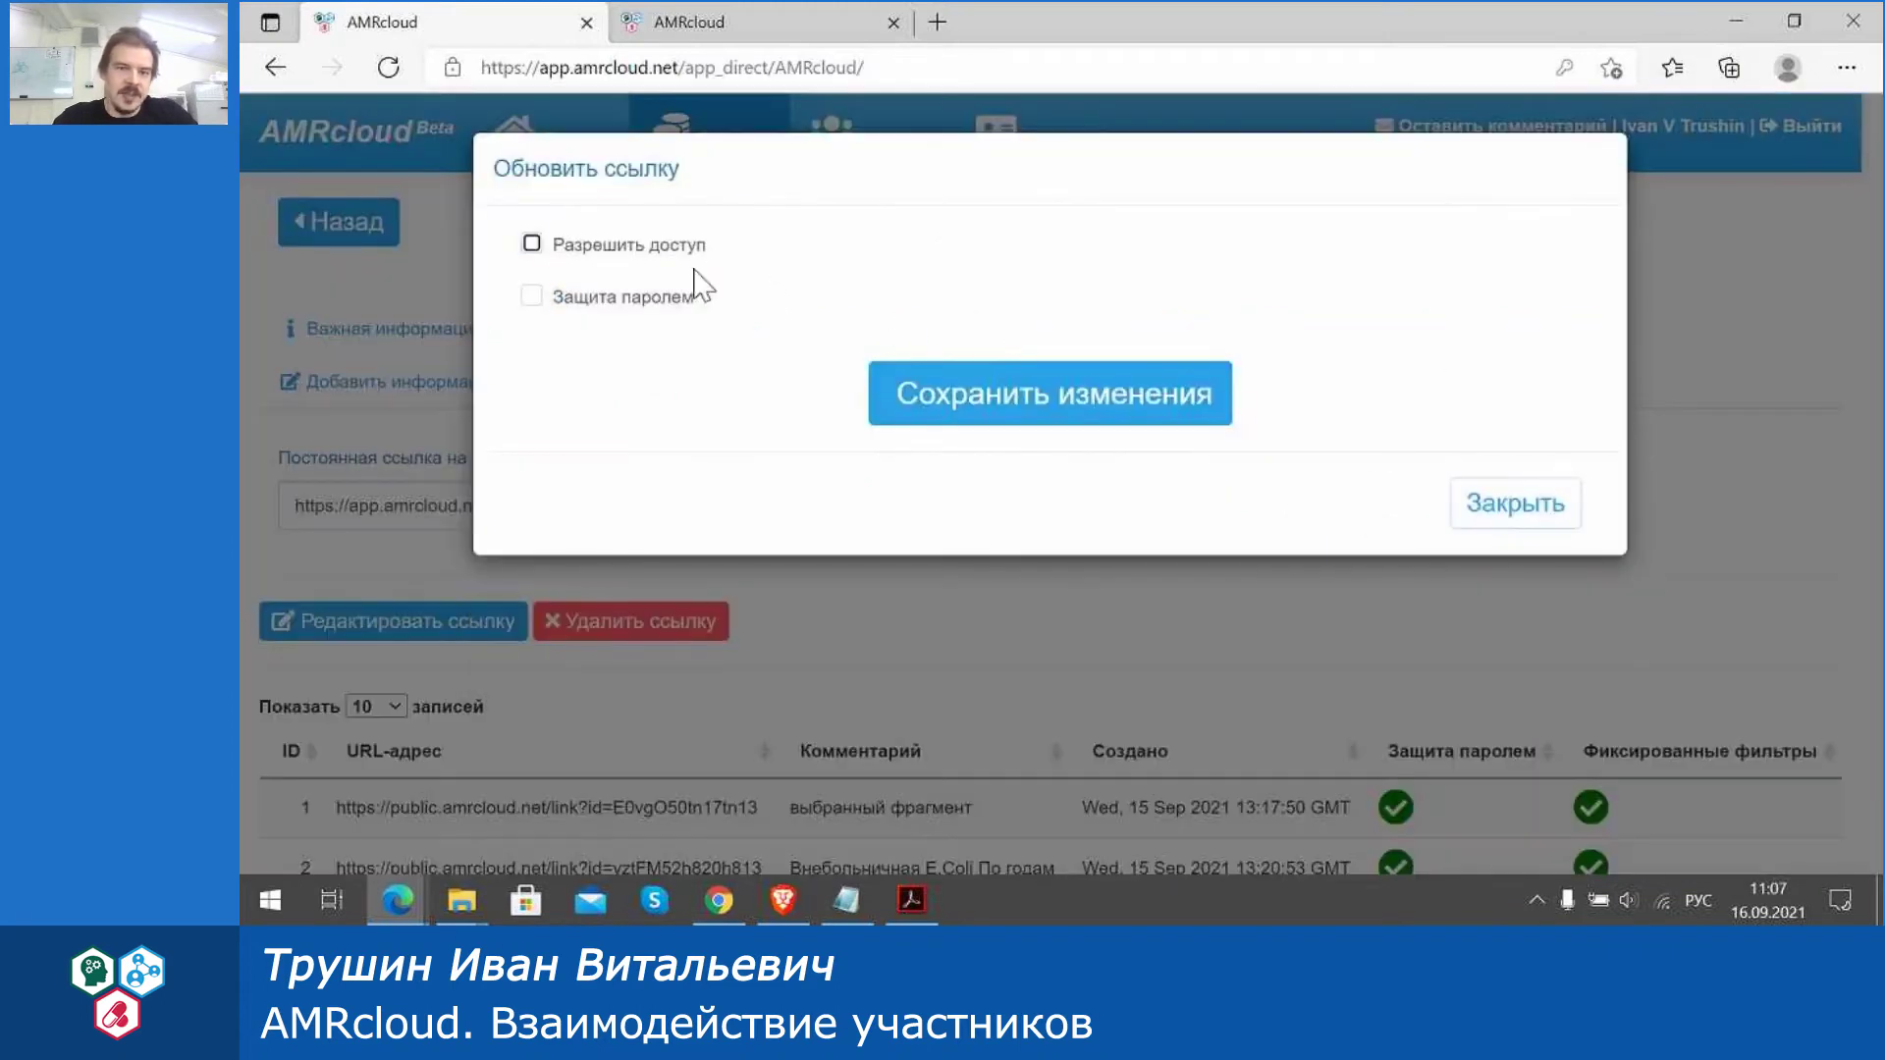
left_click(994, 394)
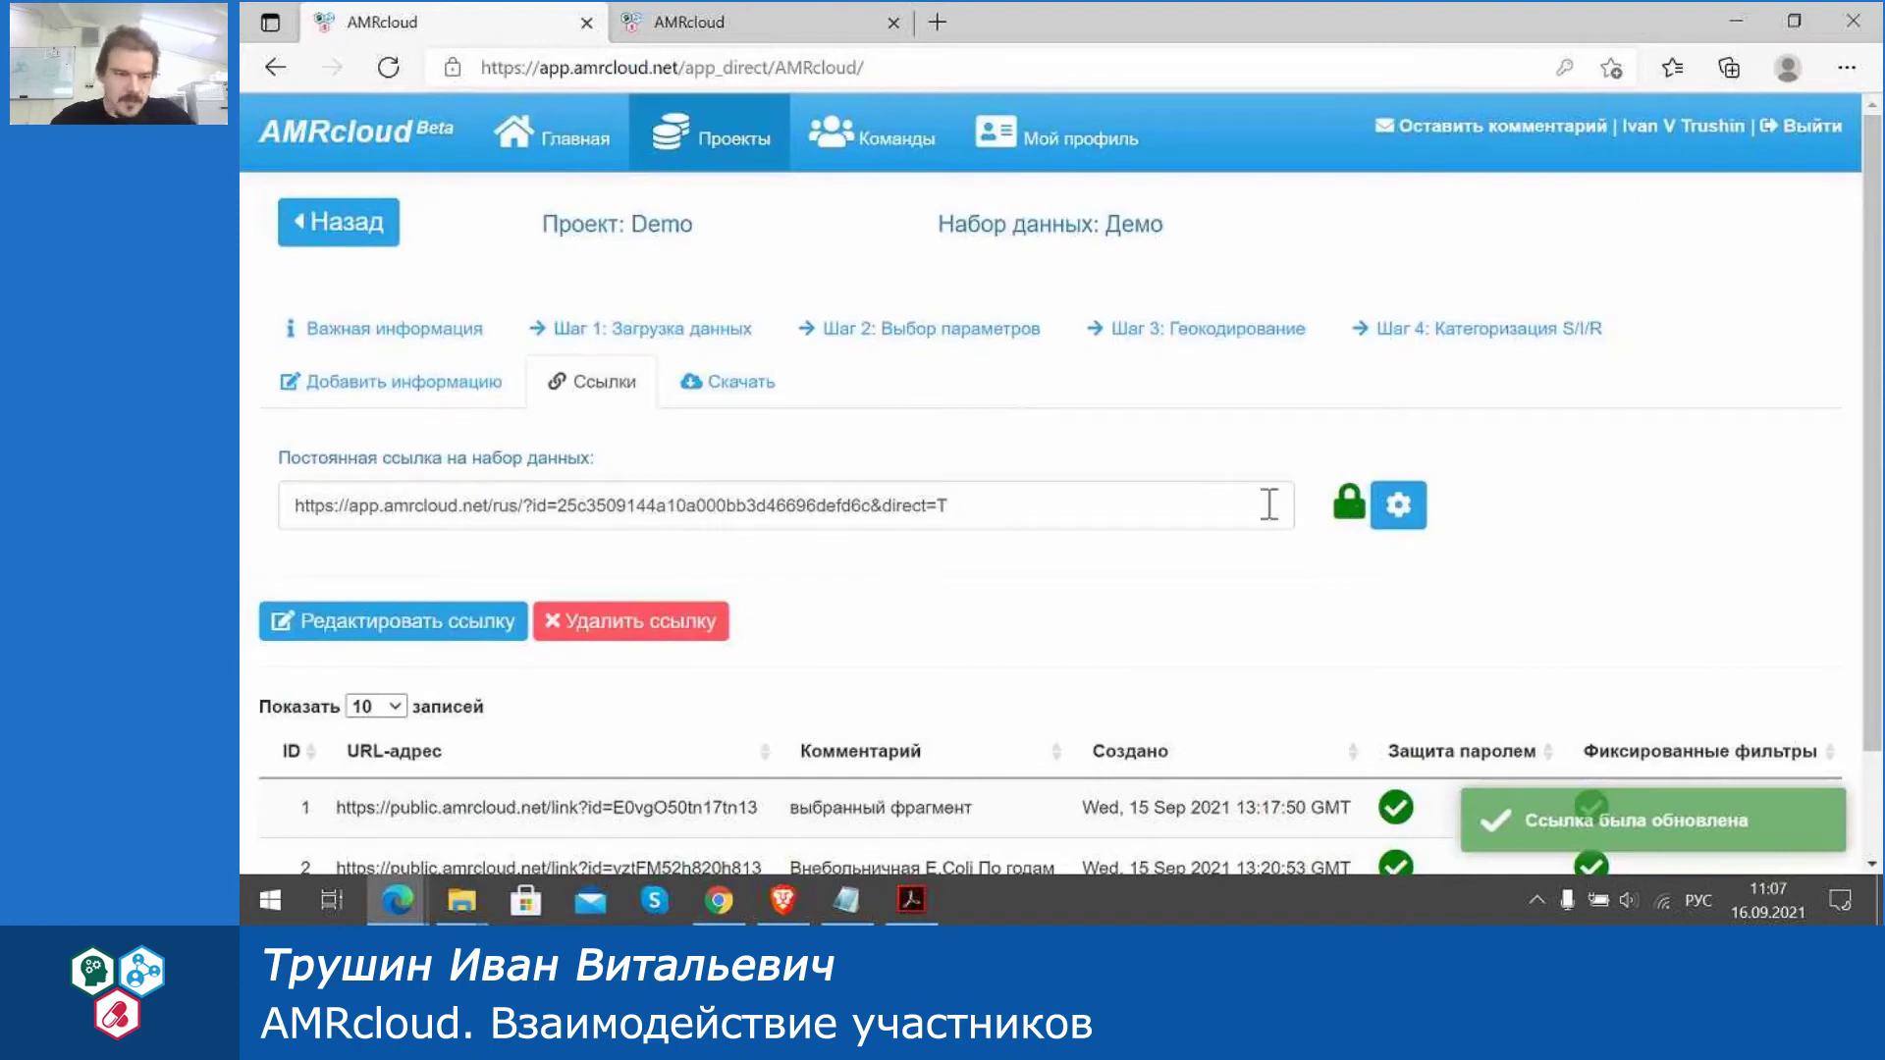
Reload the Демо link in the InPrivate window, confirming it is now inactive
mouse_move(398, 874)
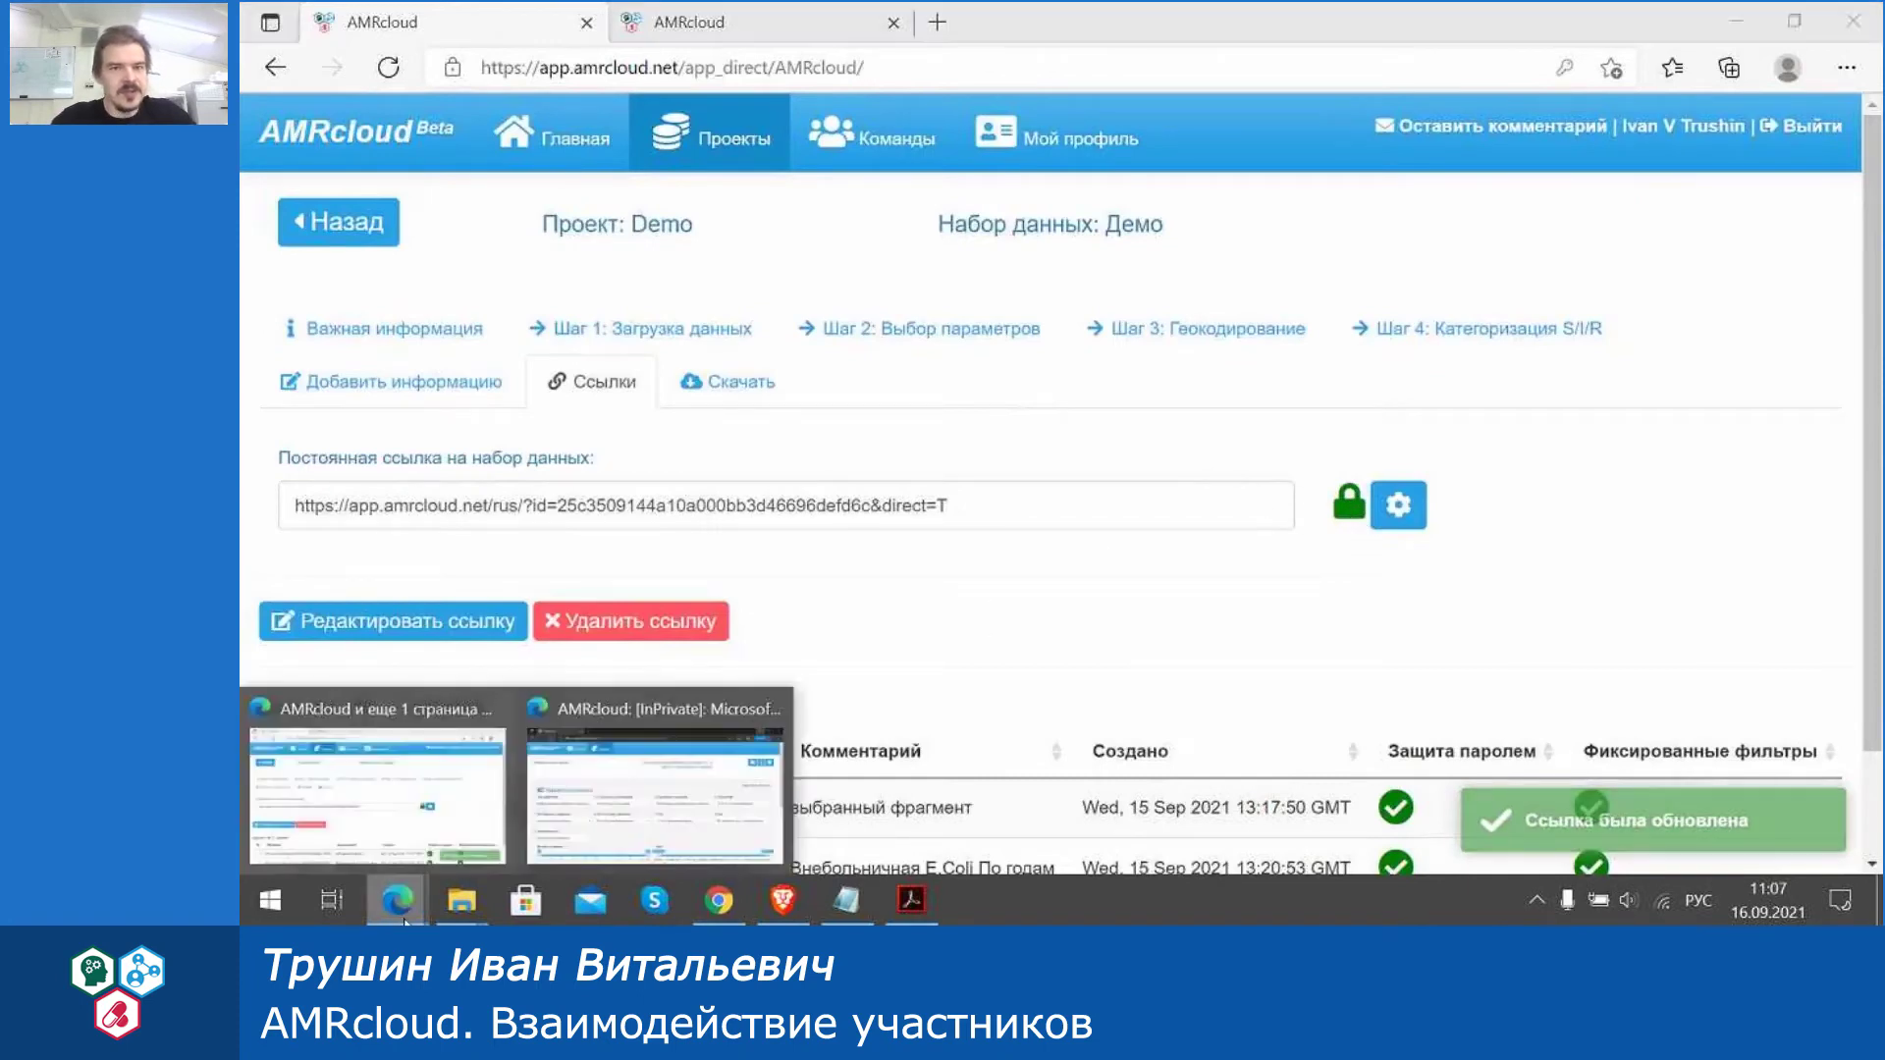
left_click(692, 821)
left_click(831, 65)
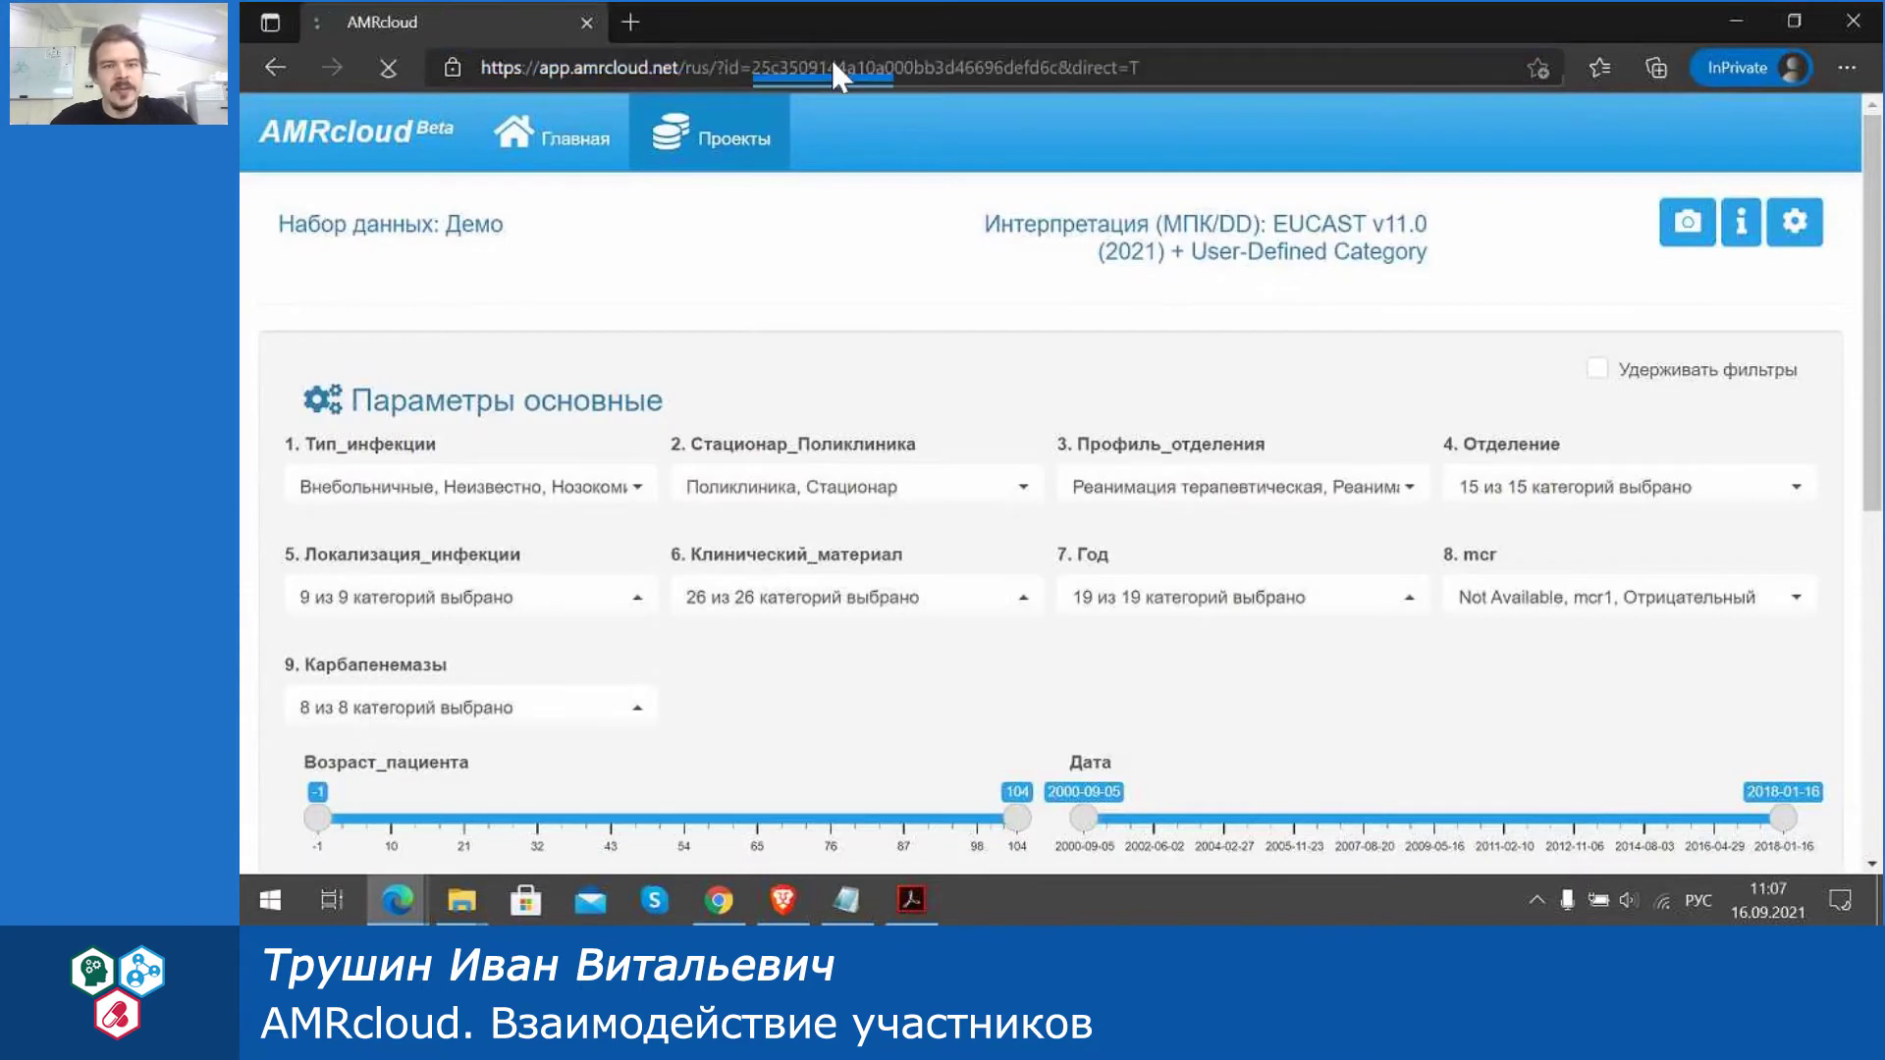
key("Return")
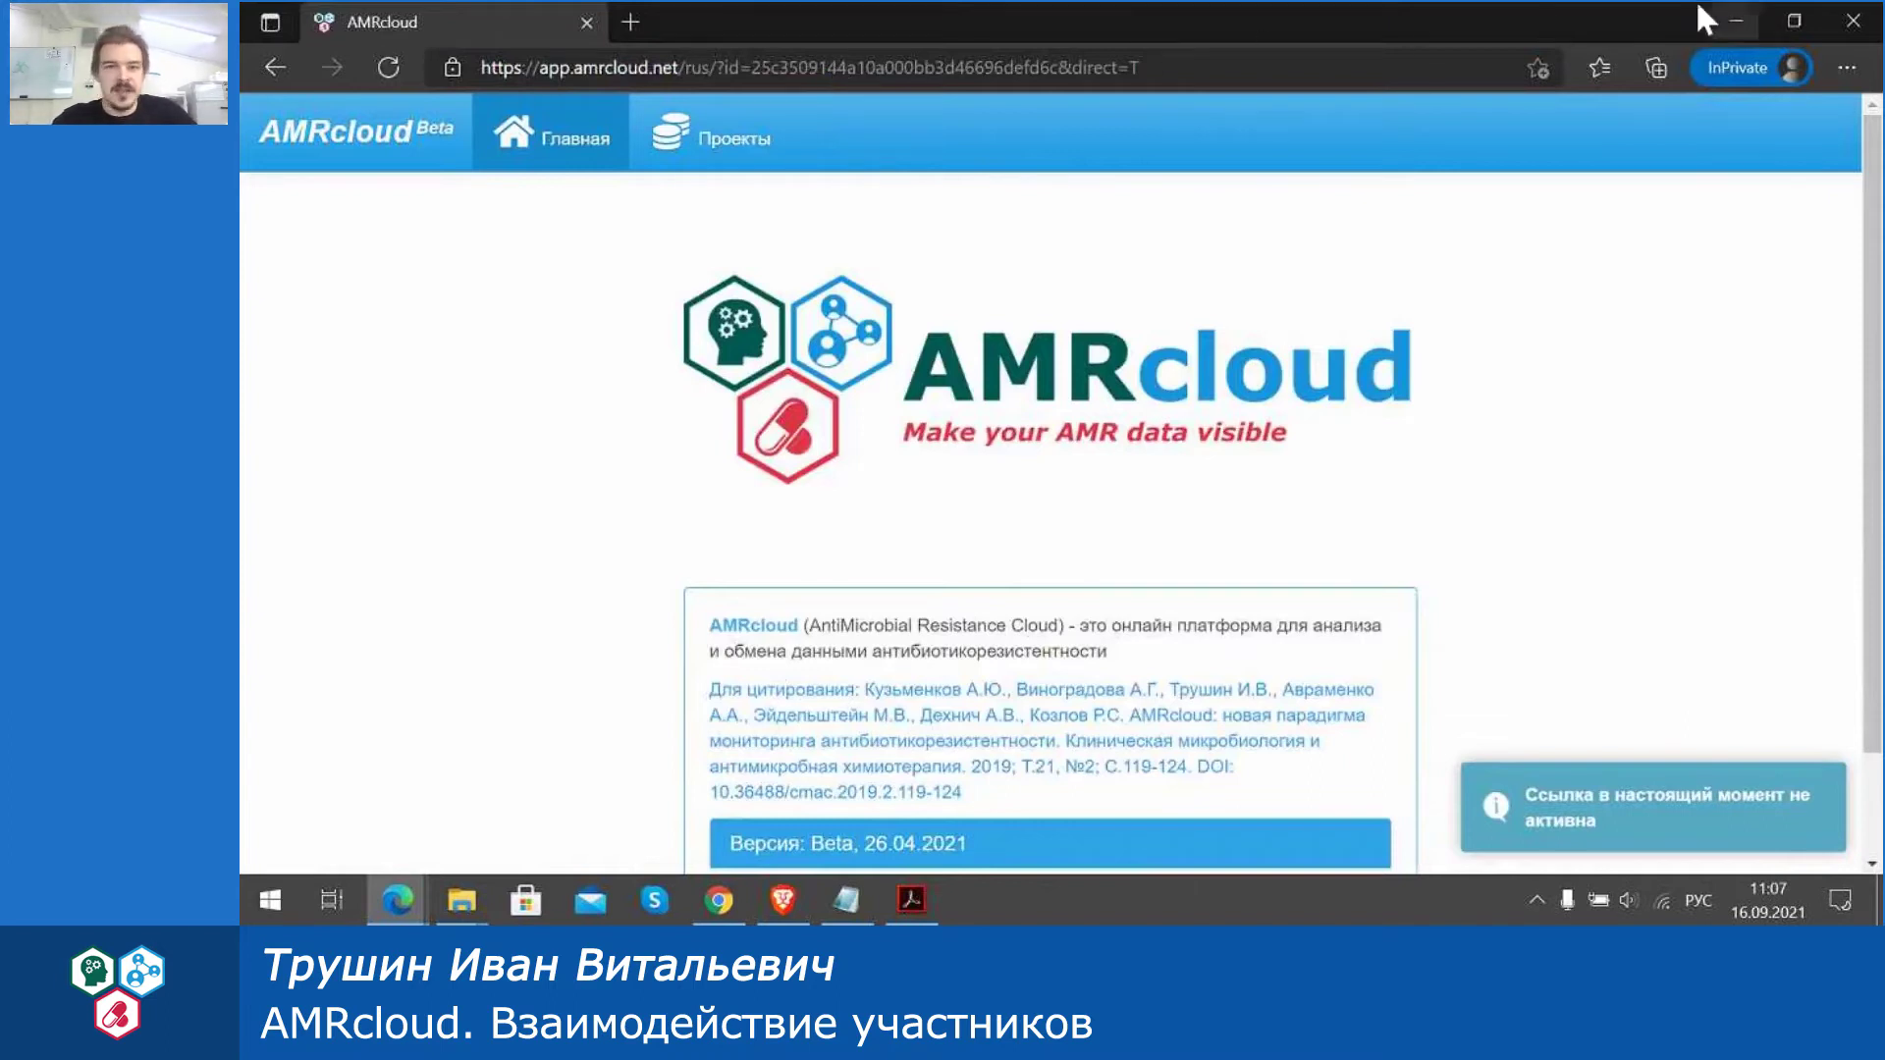
Scroll through the Наборы данных table in Мой профиль
left_click(1742, 15)
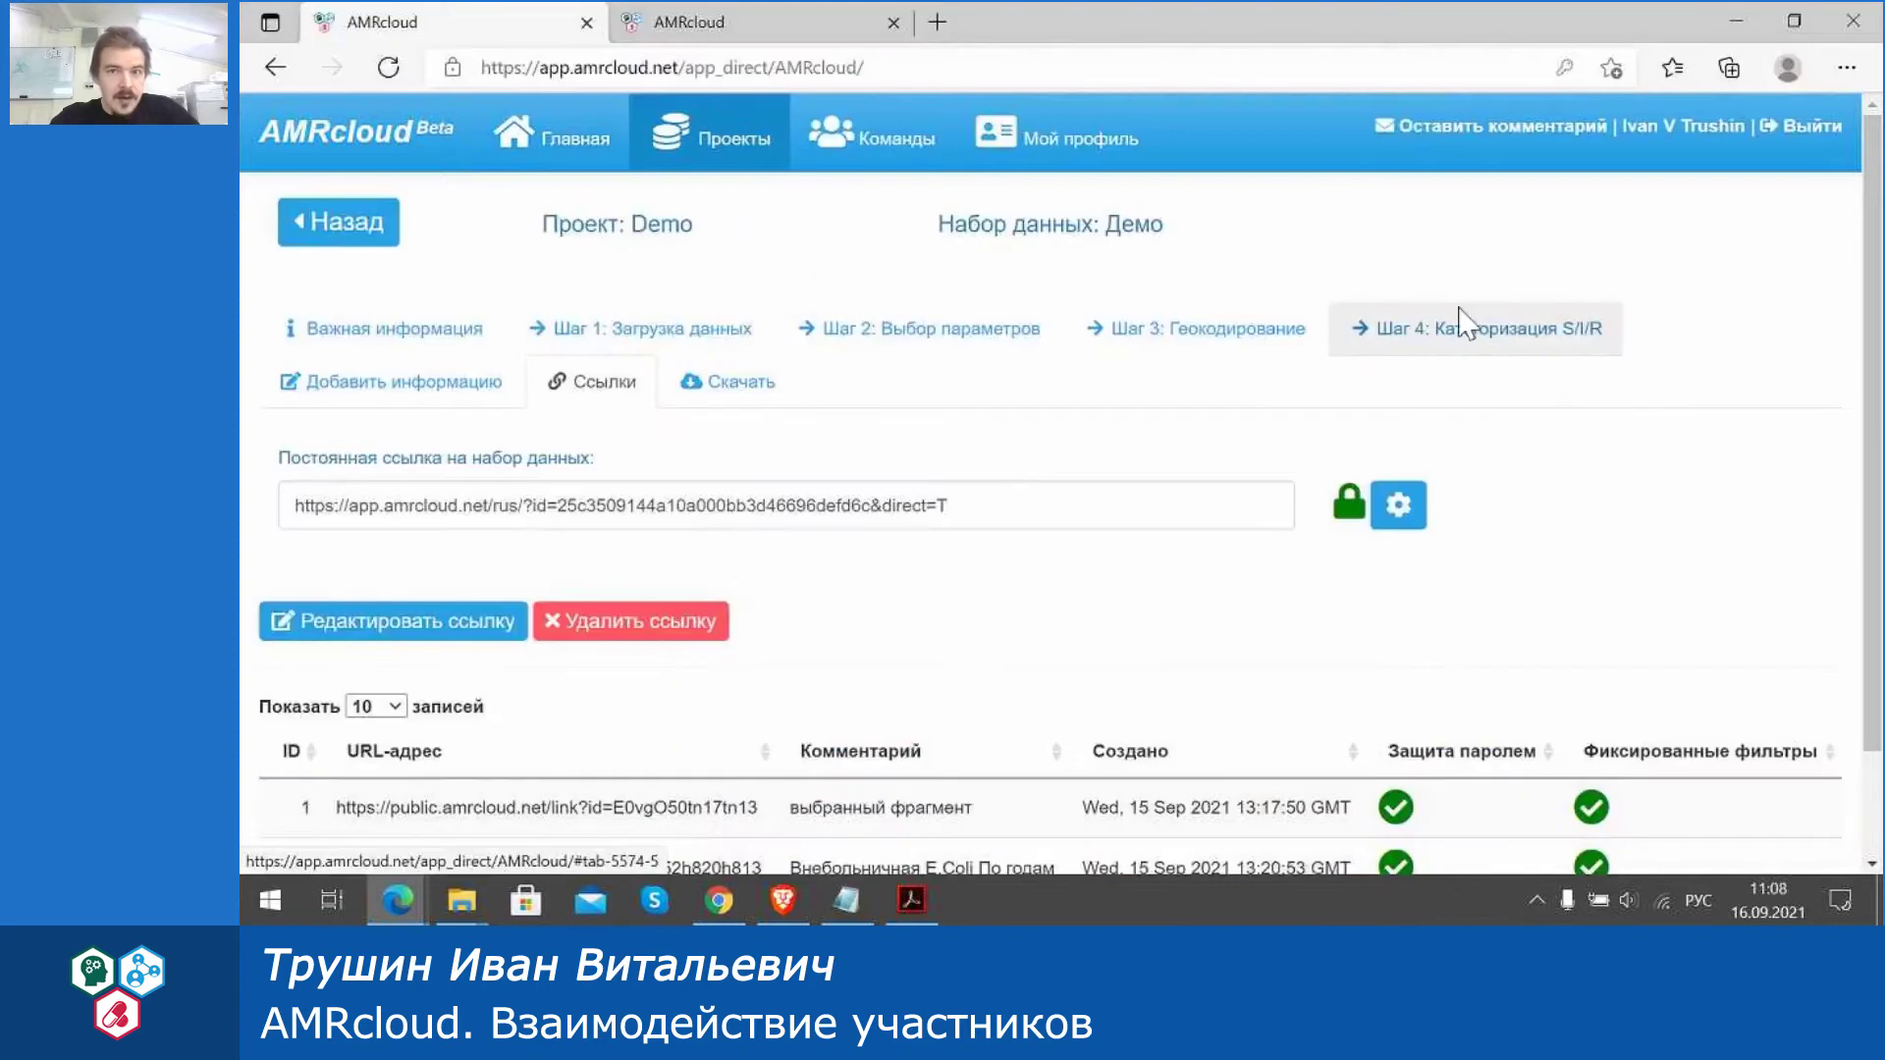
left_click(1091, 144)
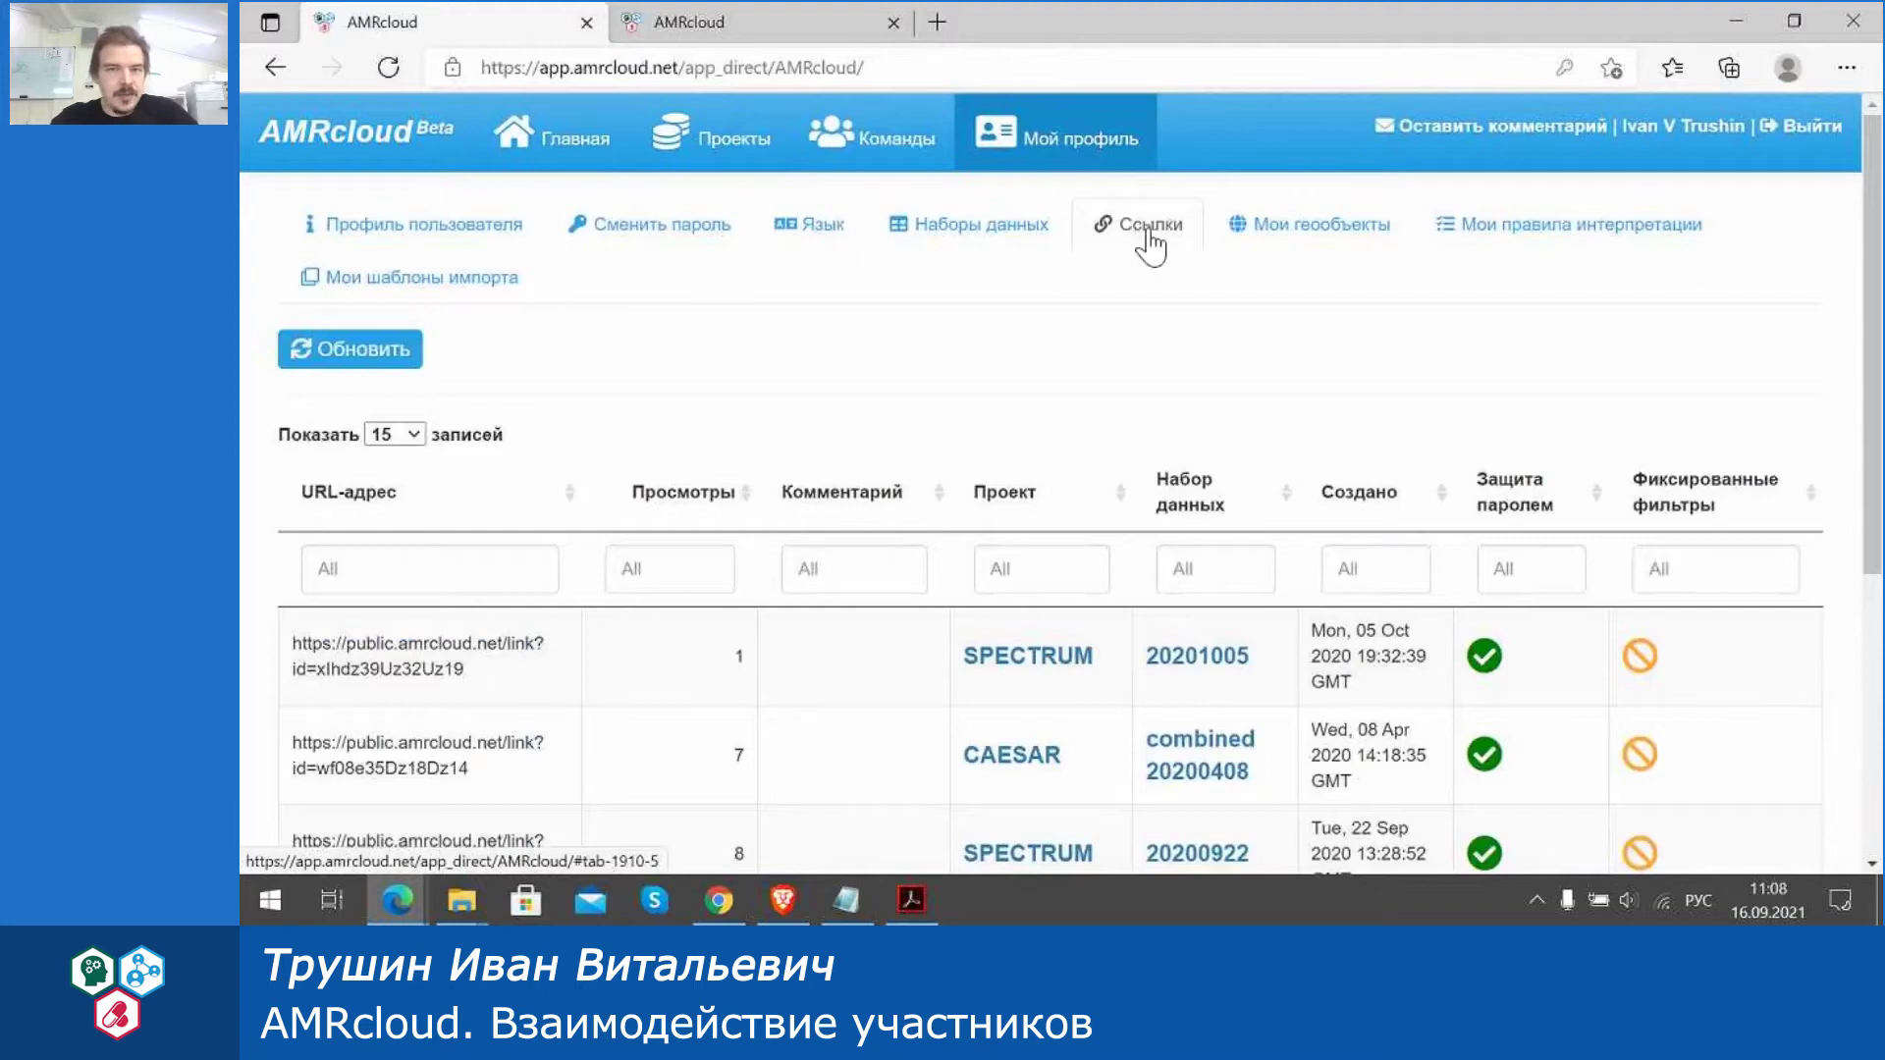
left_click(987, 231)
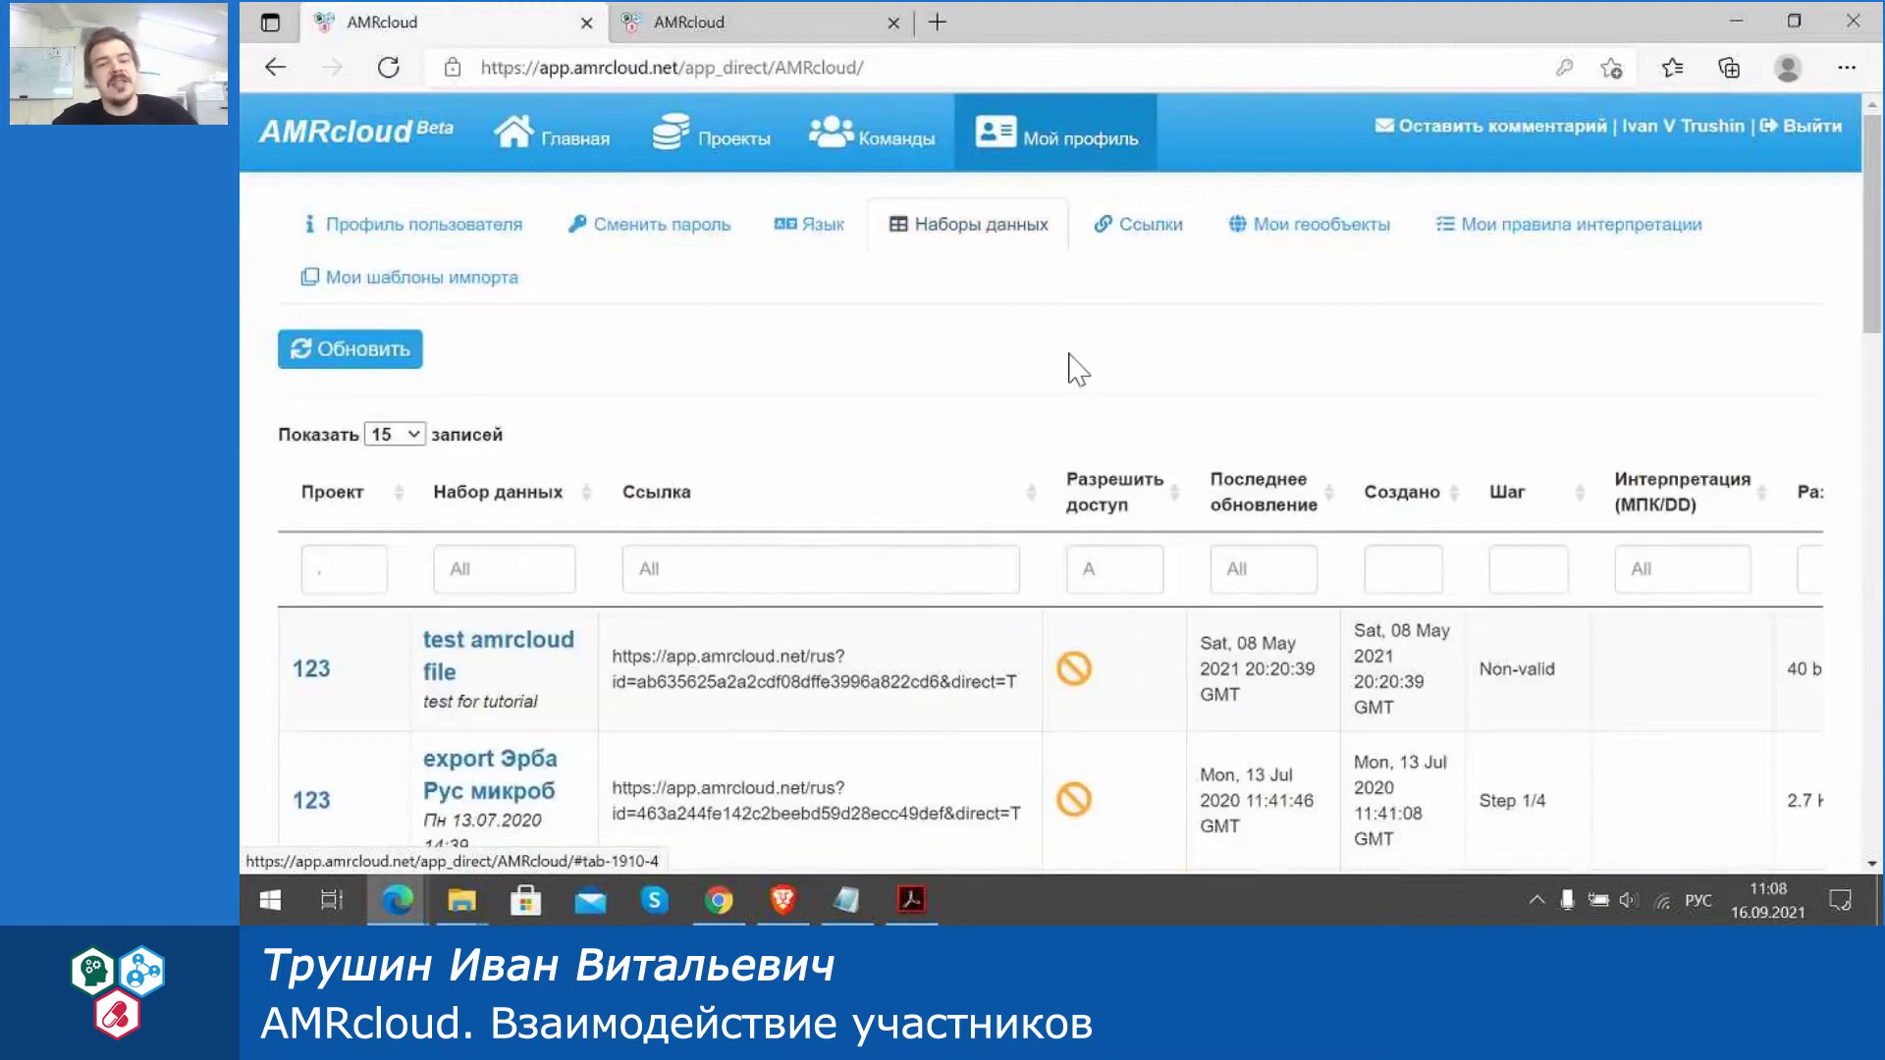
scroll(1078, 369, "down", 2)
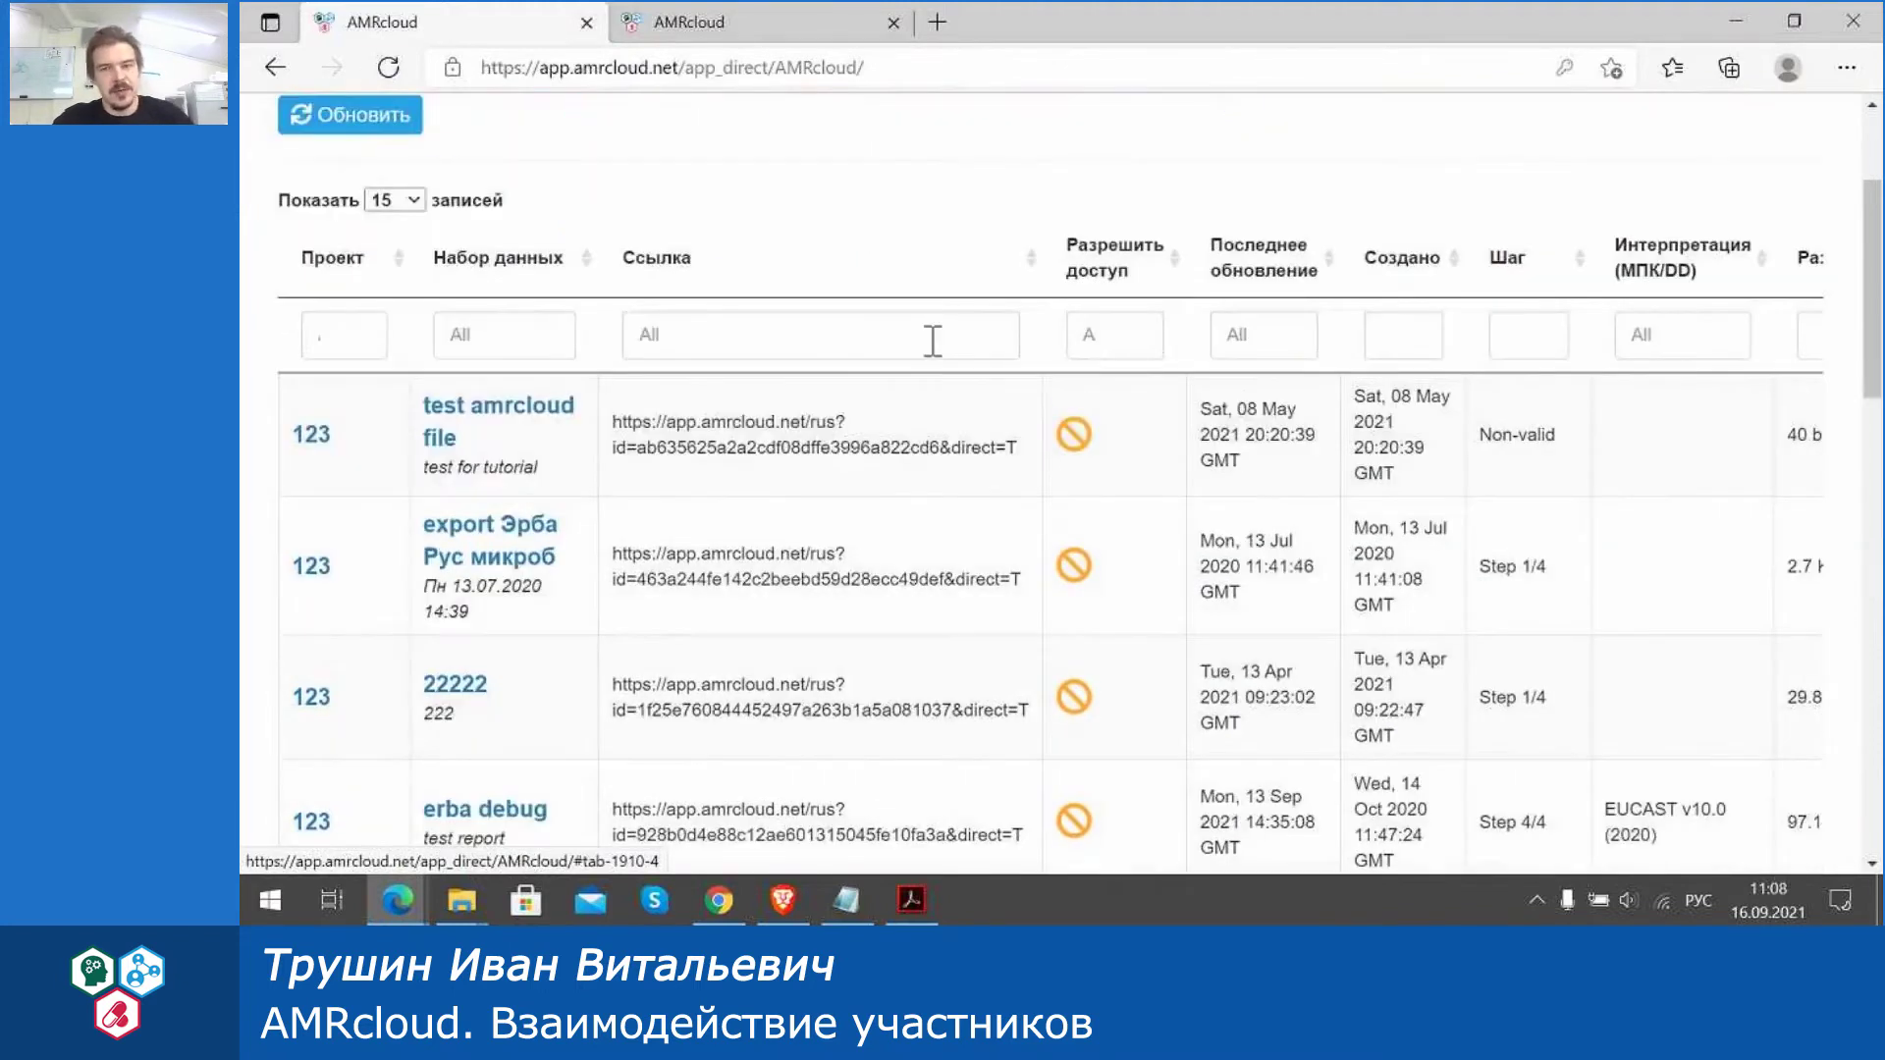
scroll(933, 321, "down", 1)
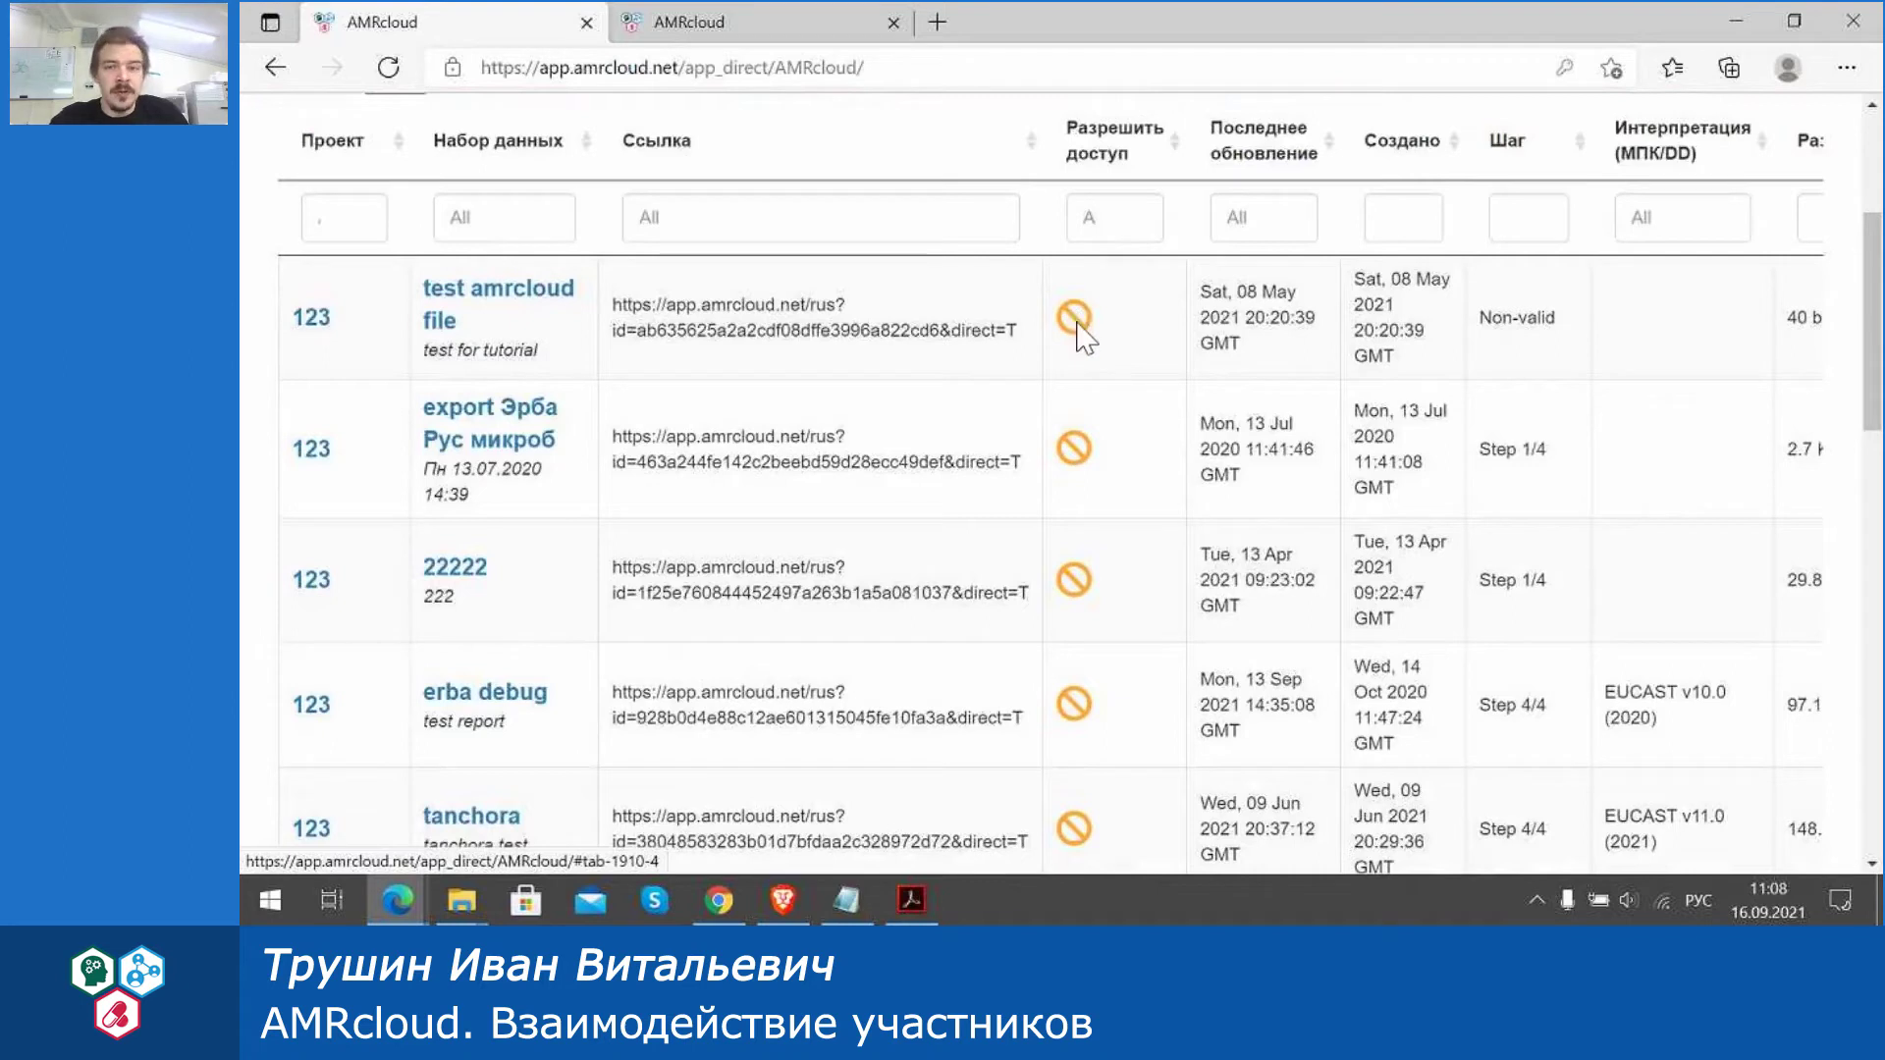
scroll(1077, 319, "down", 12)
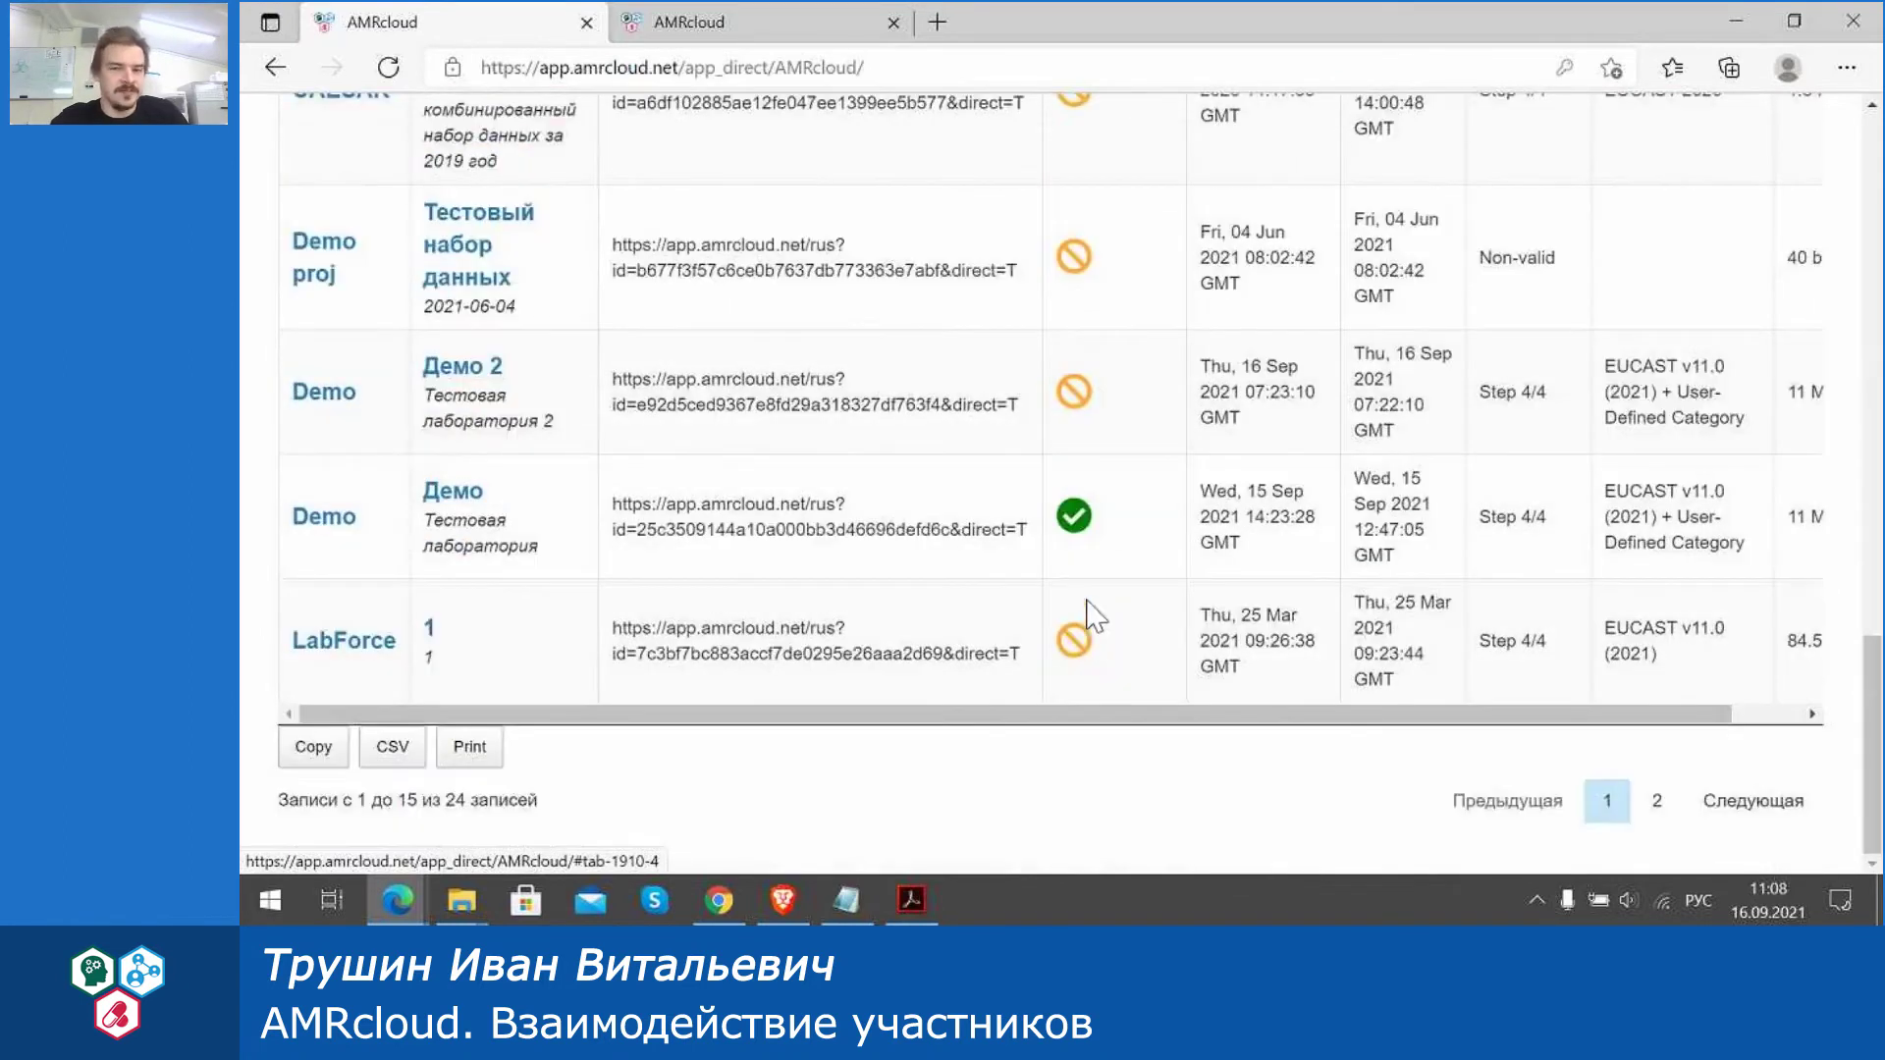
scroll(1088, 503, "up", 12)
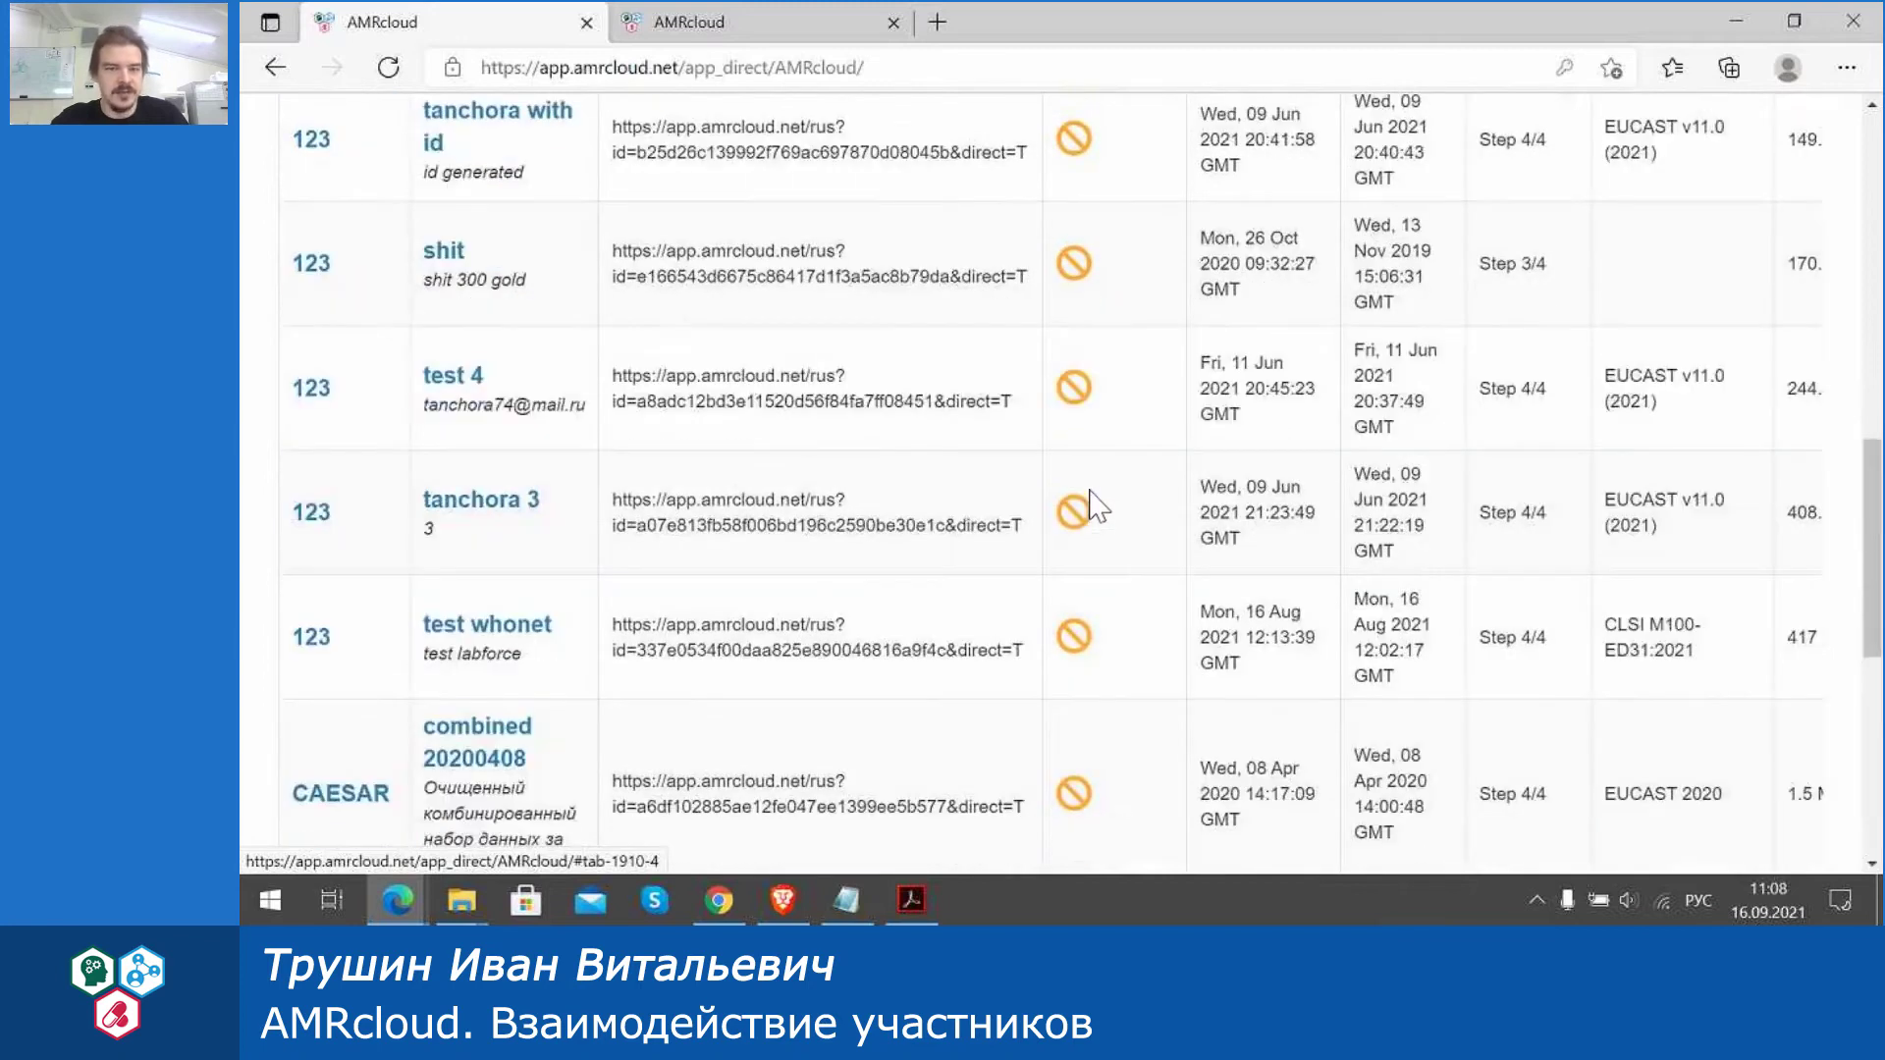
Return to the presentation and advance to the Ссылка с QR-кодом slide
scroll(1102, 505, "up", 2)
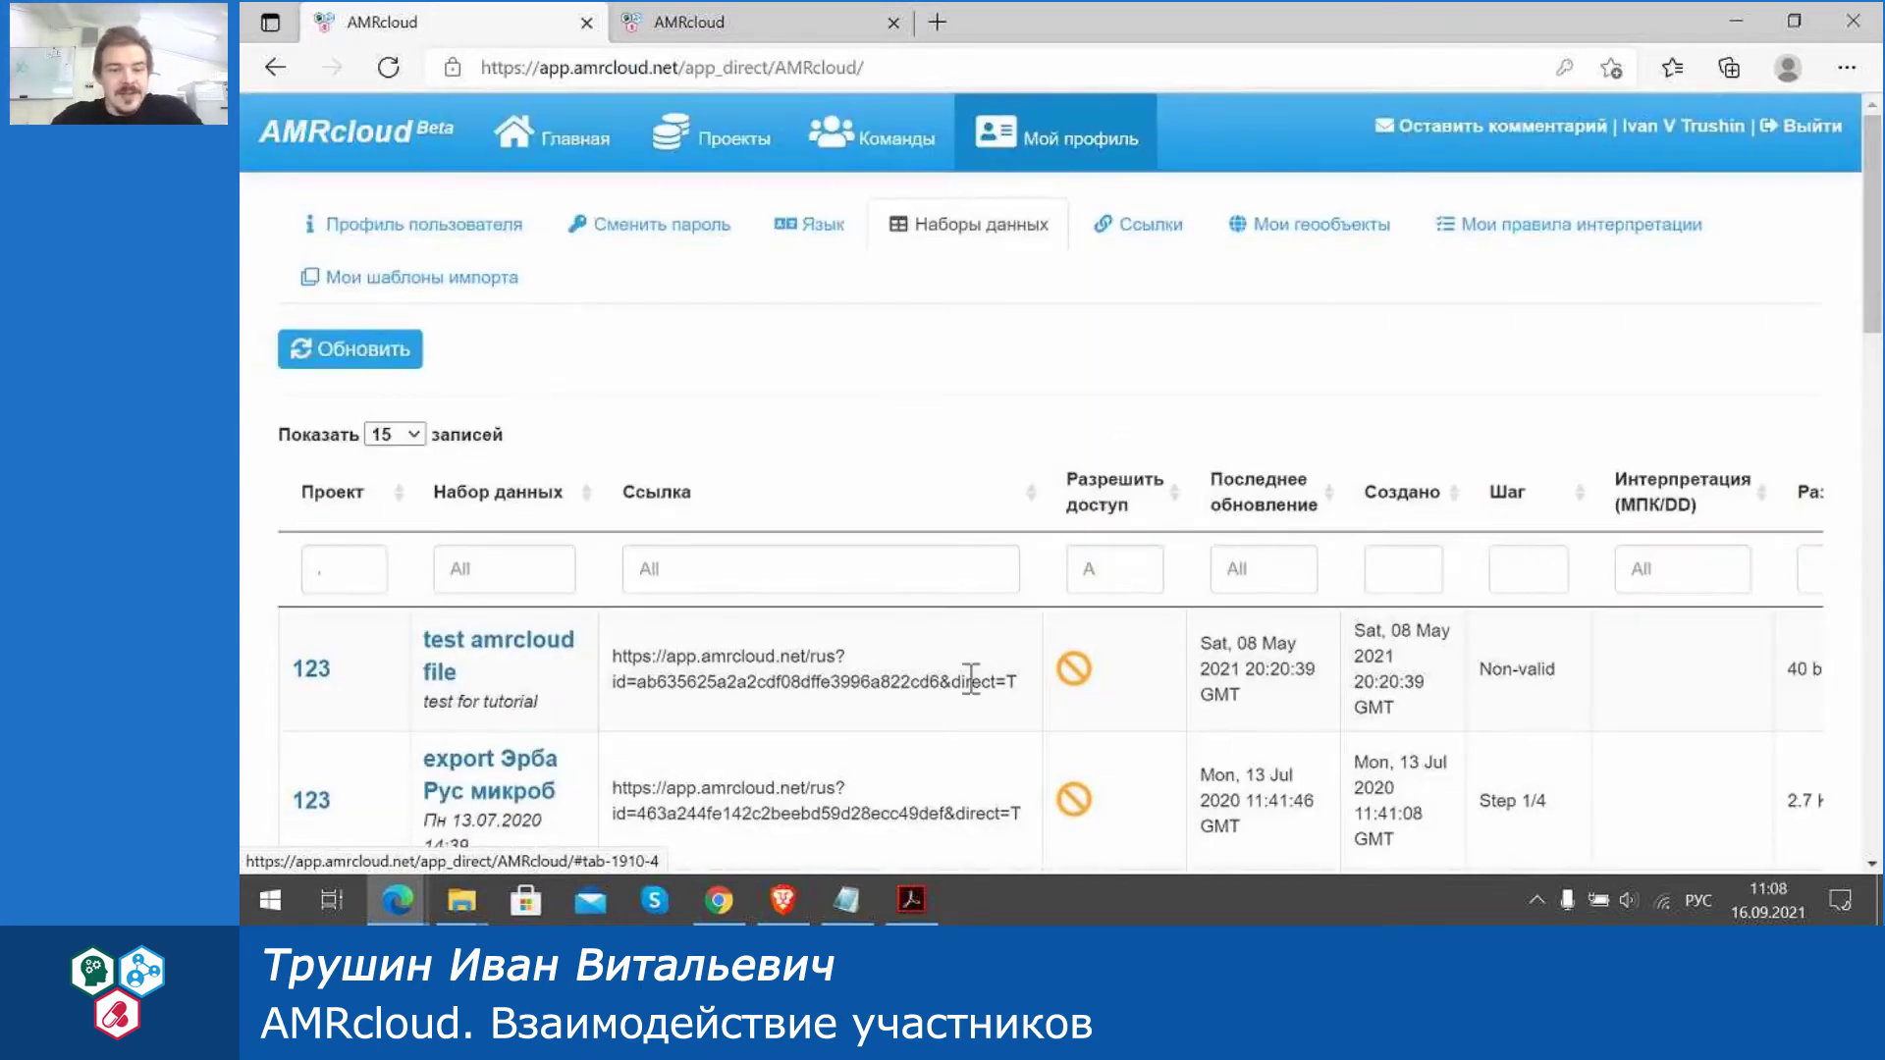
left_click(911, 900)
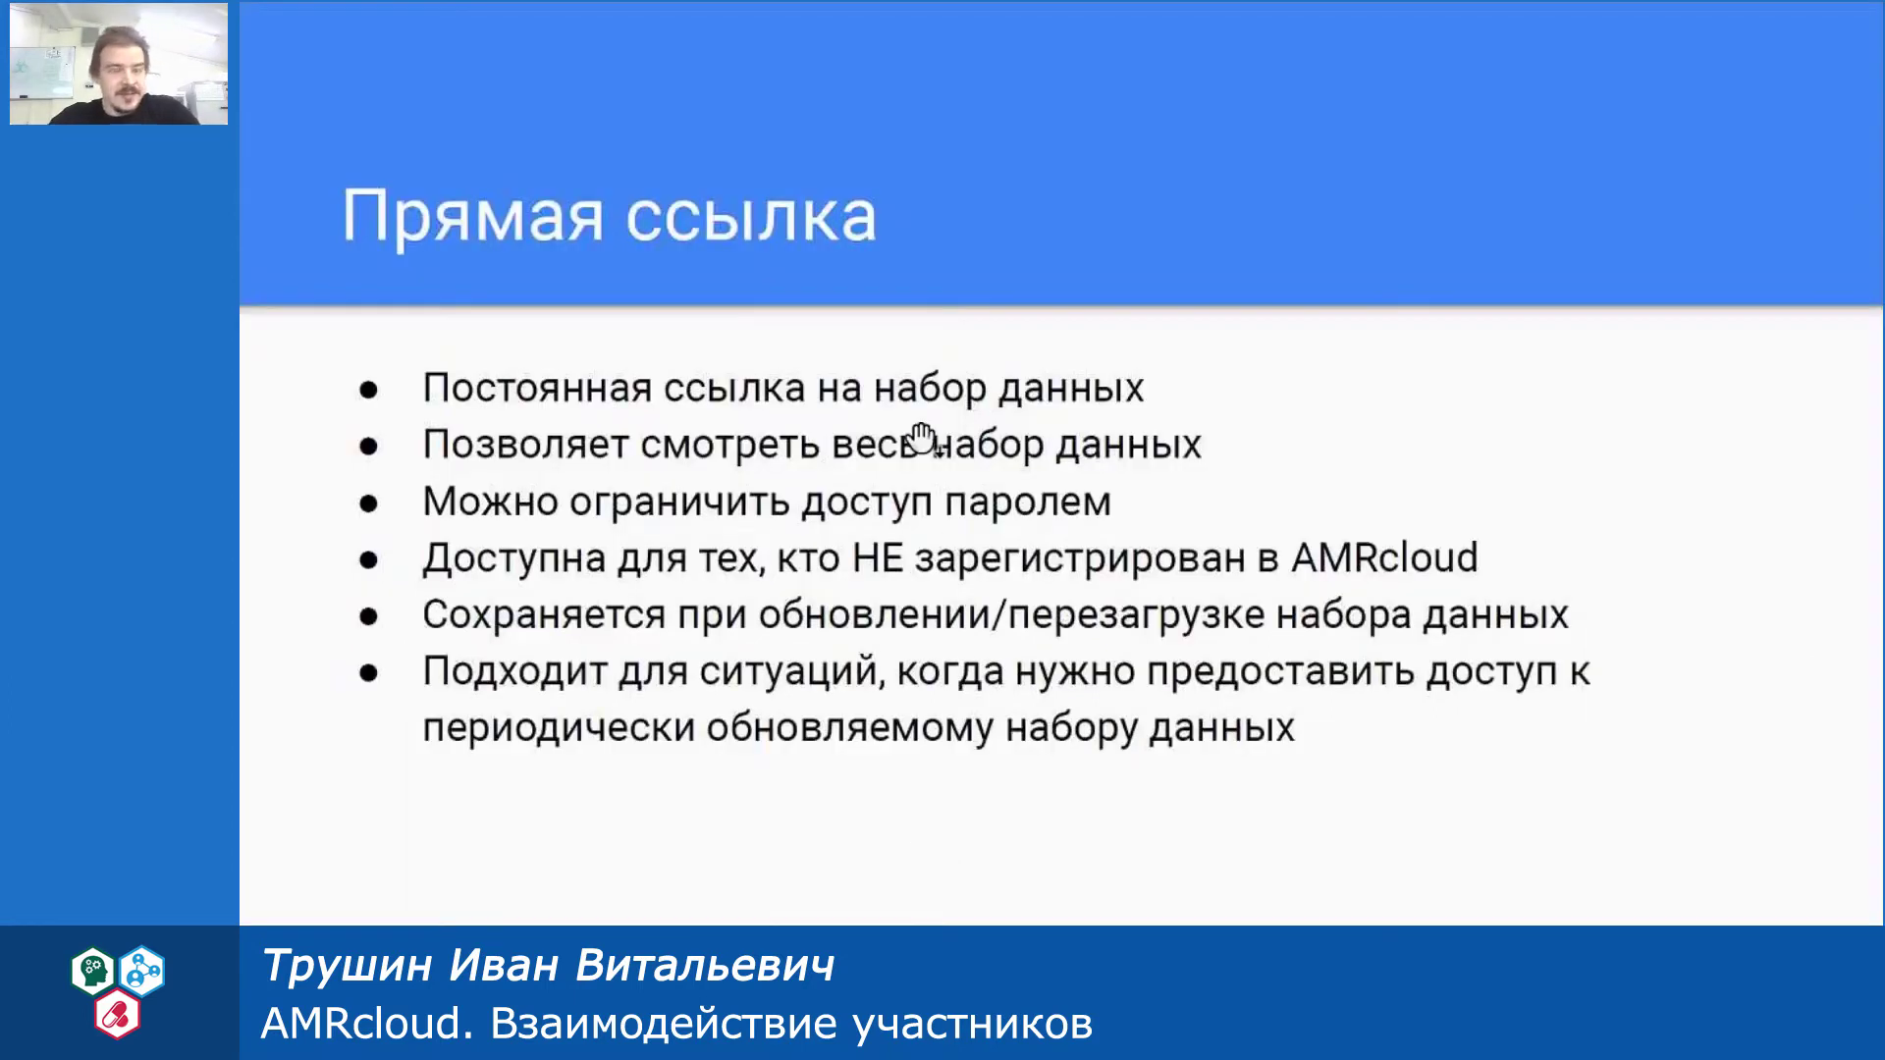
left_click(921, 437)
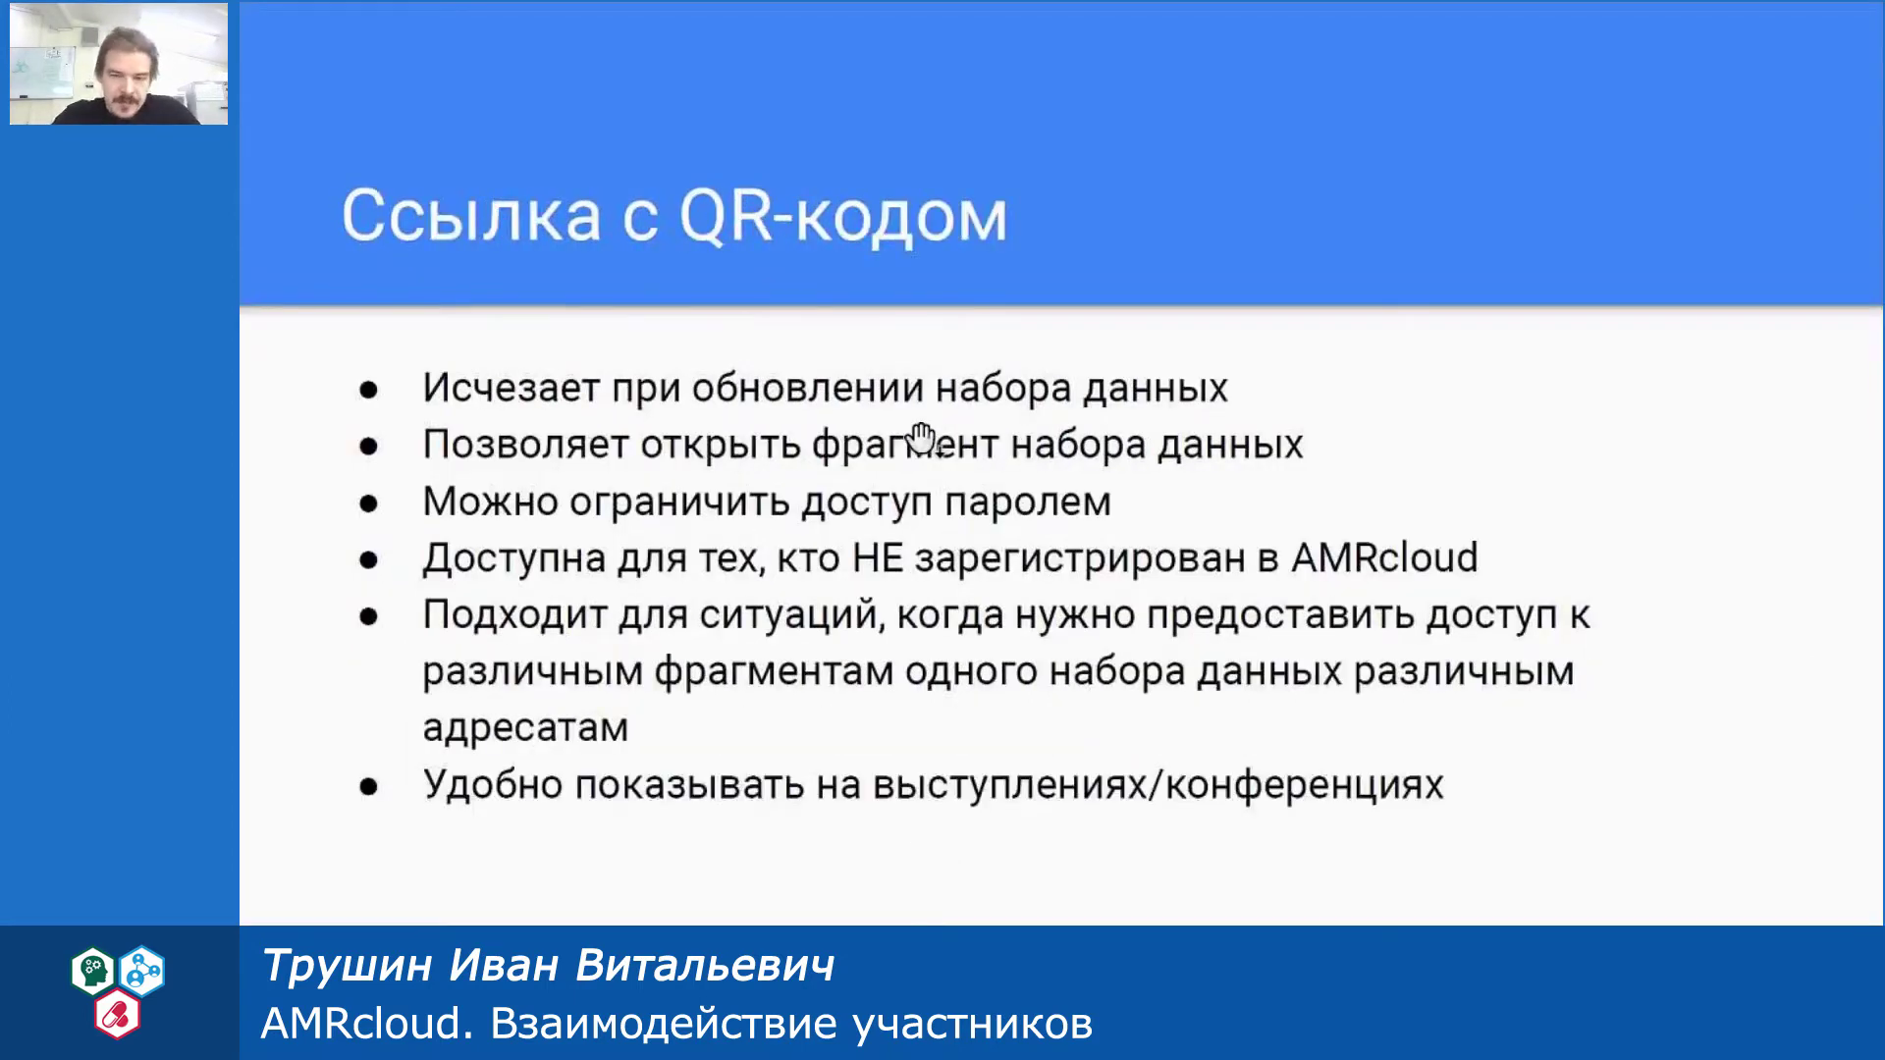
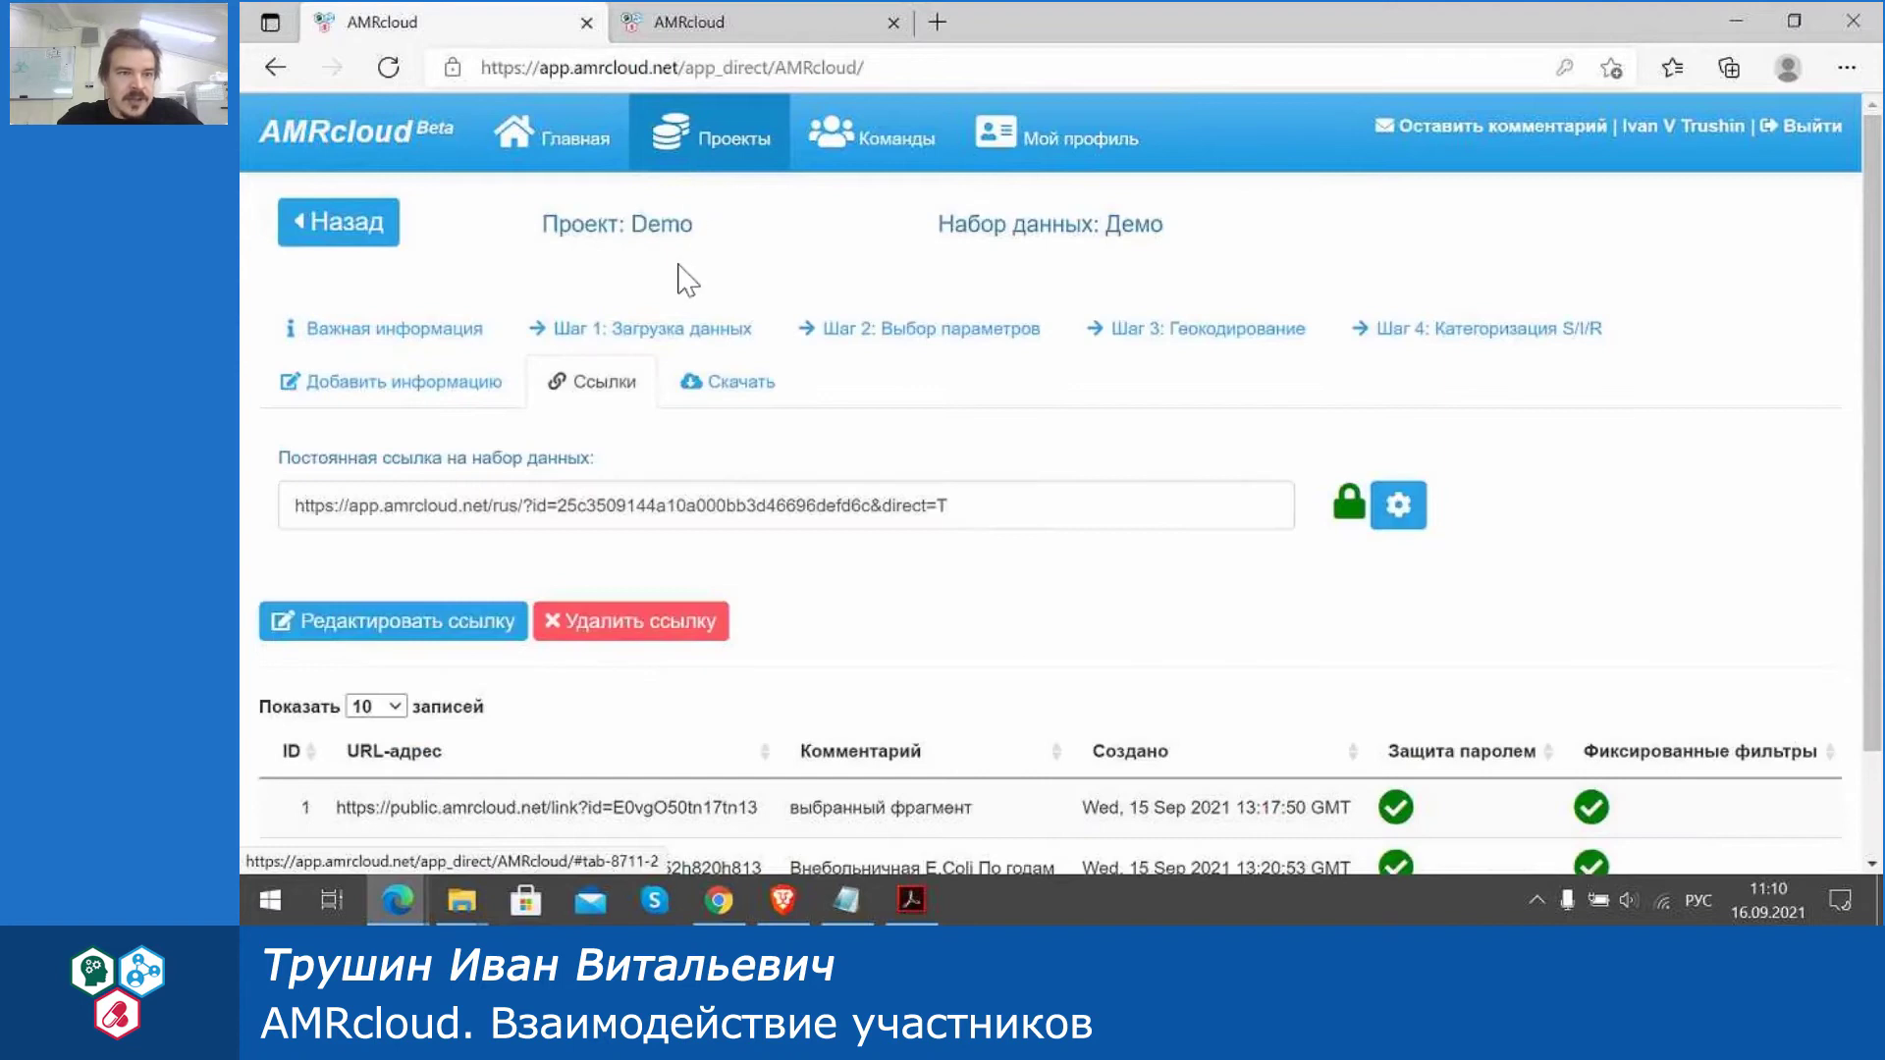
Open the Демо dataset from the Demo project to load its Параметры основные filters
left_click(350, 236)
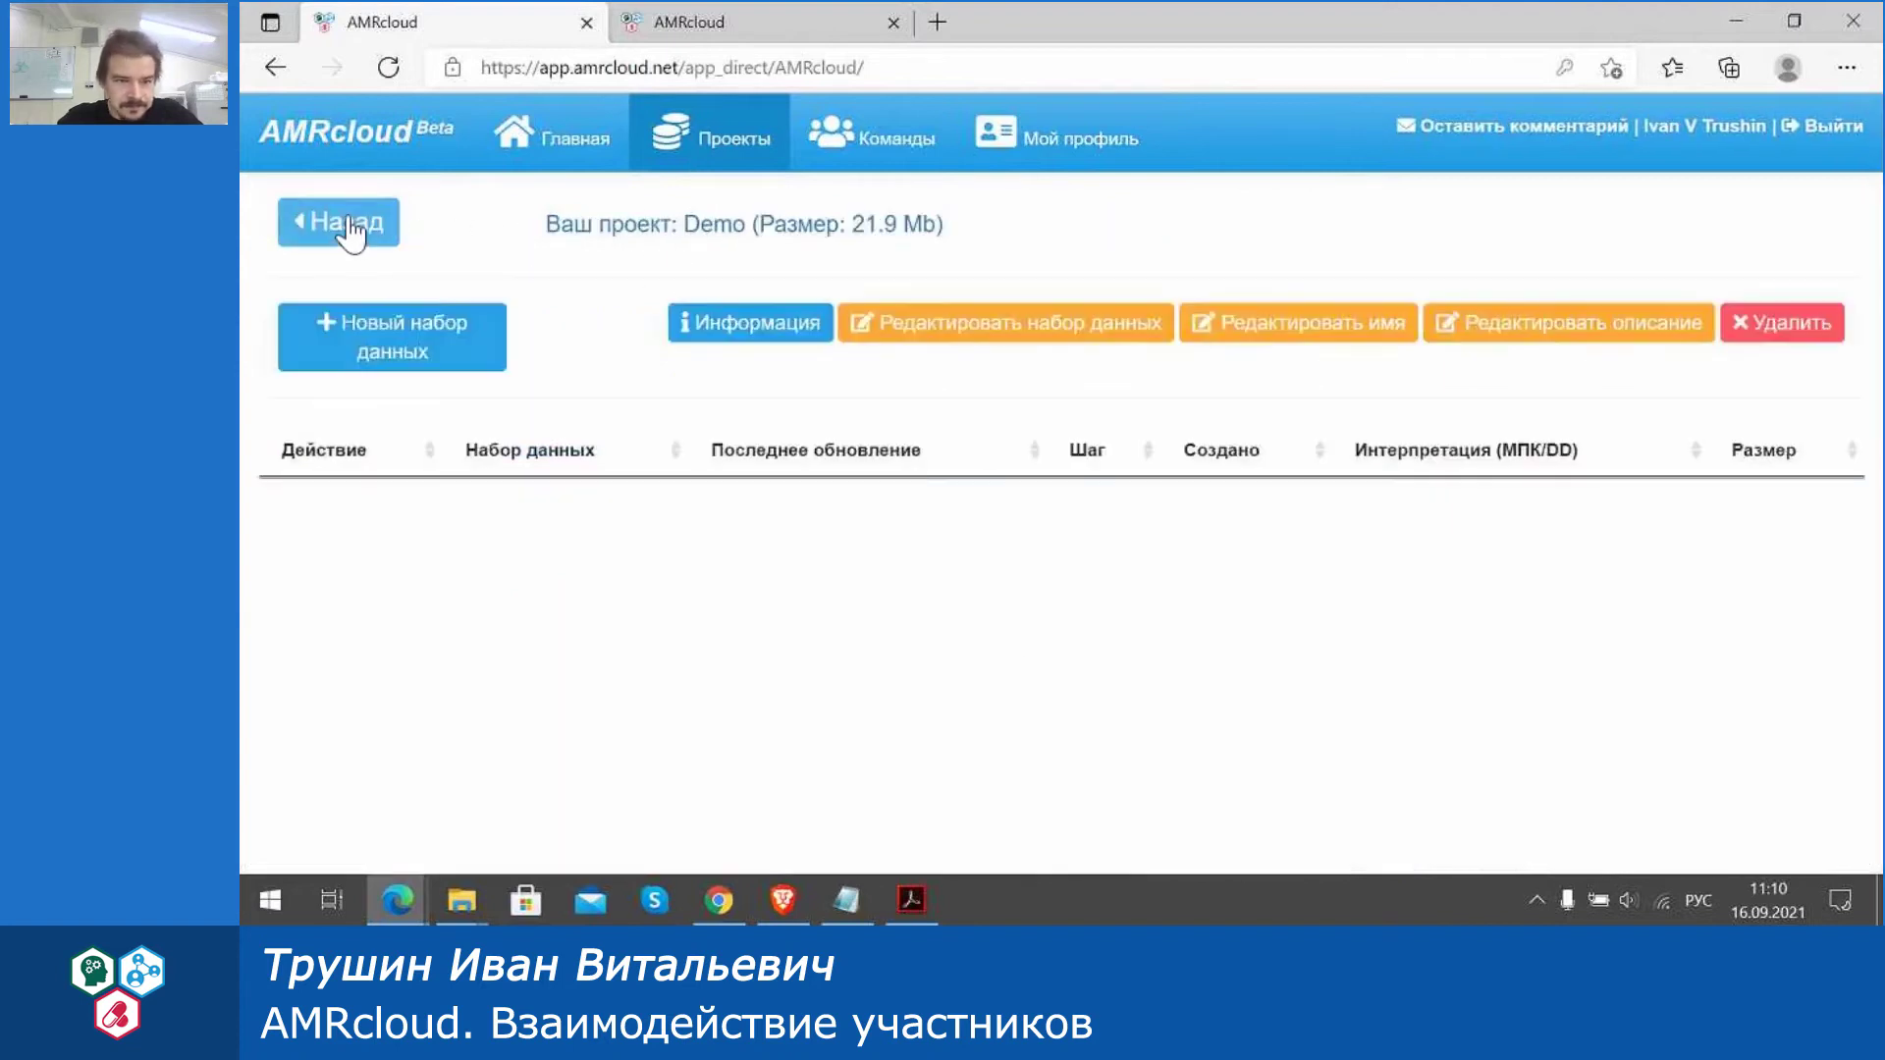
left_click(355, 522)
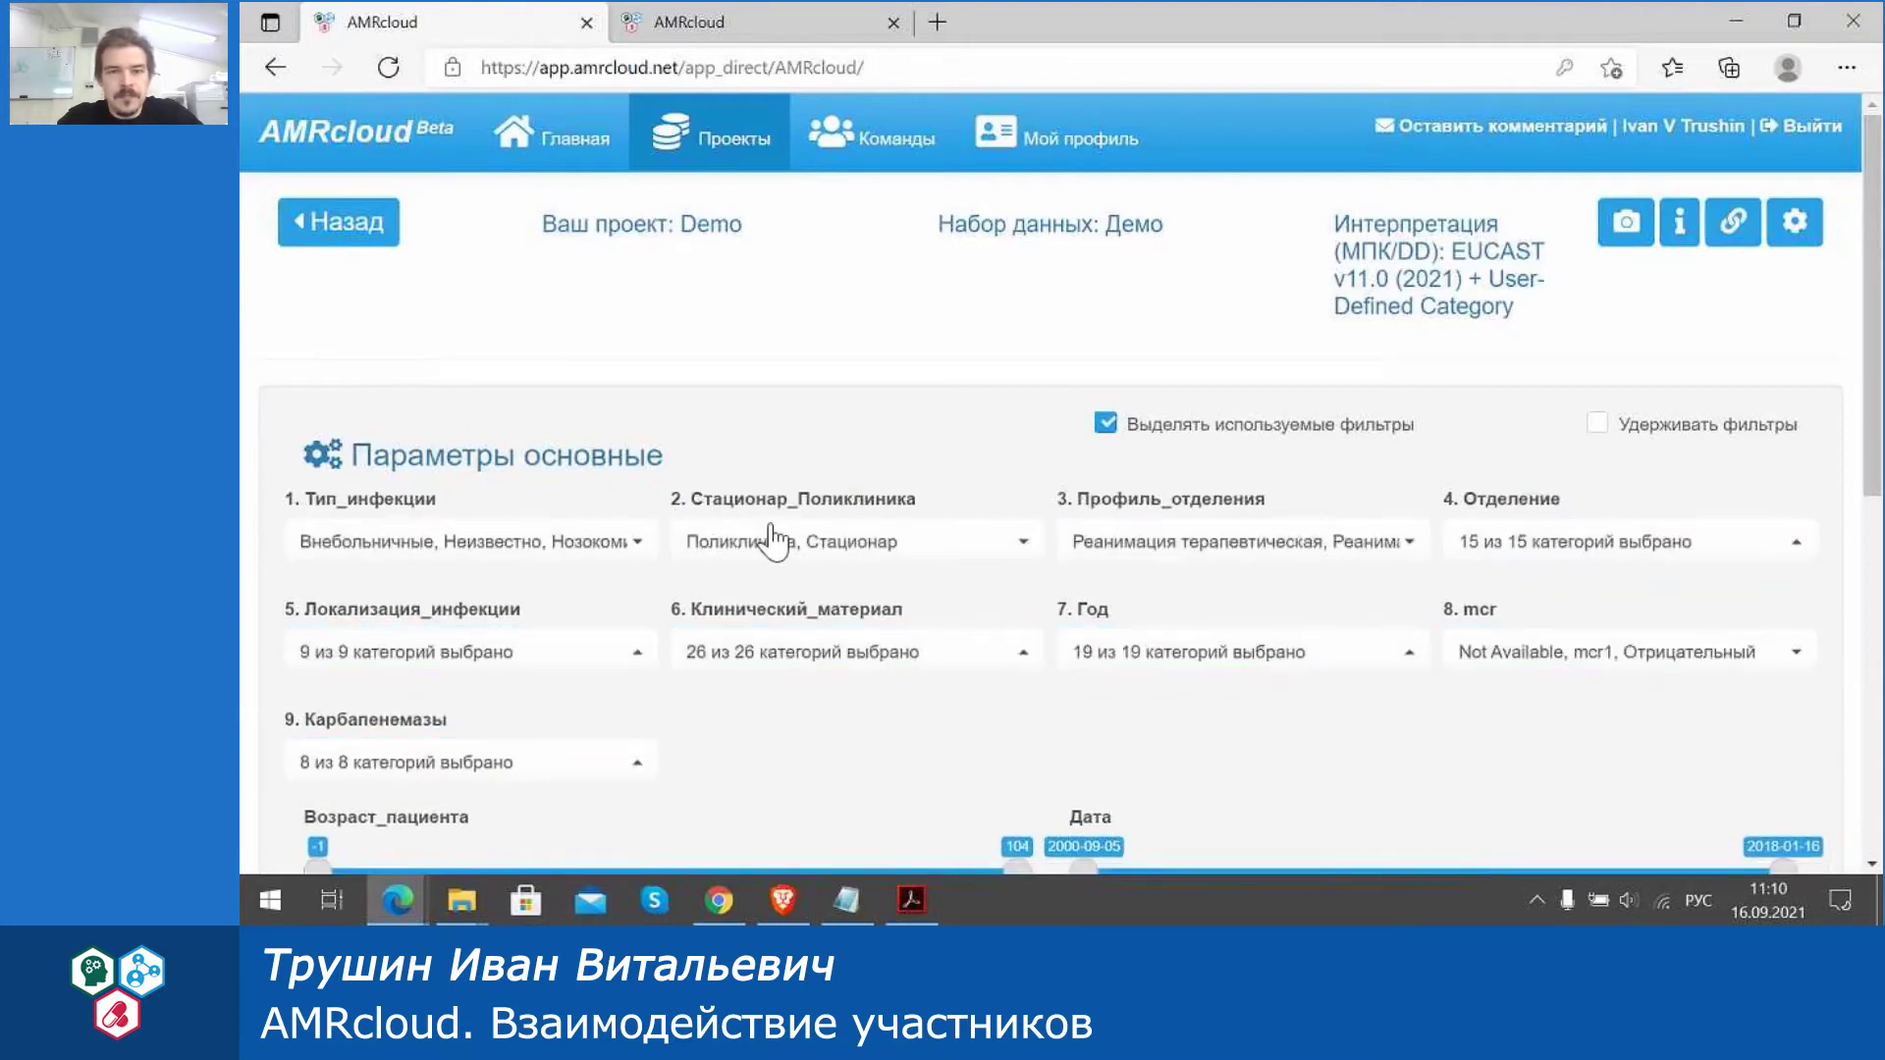
scroll(762, 518, "down", 7)
scroll(1080, 587, "up", 8)
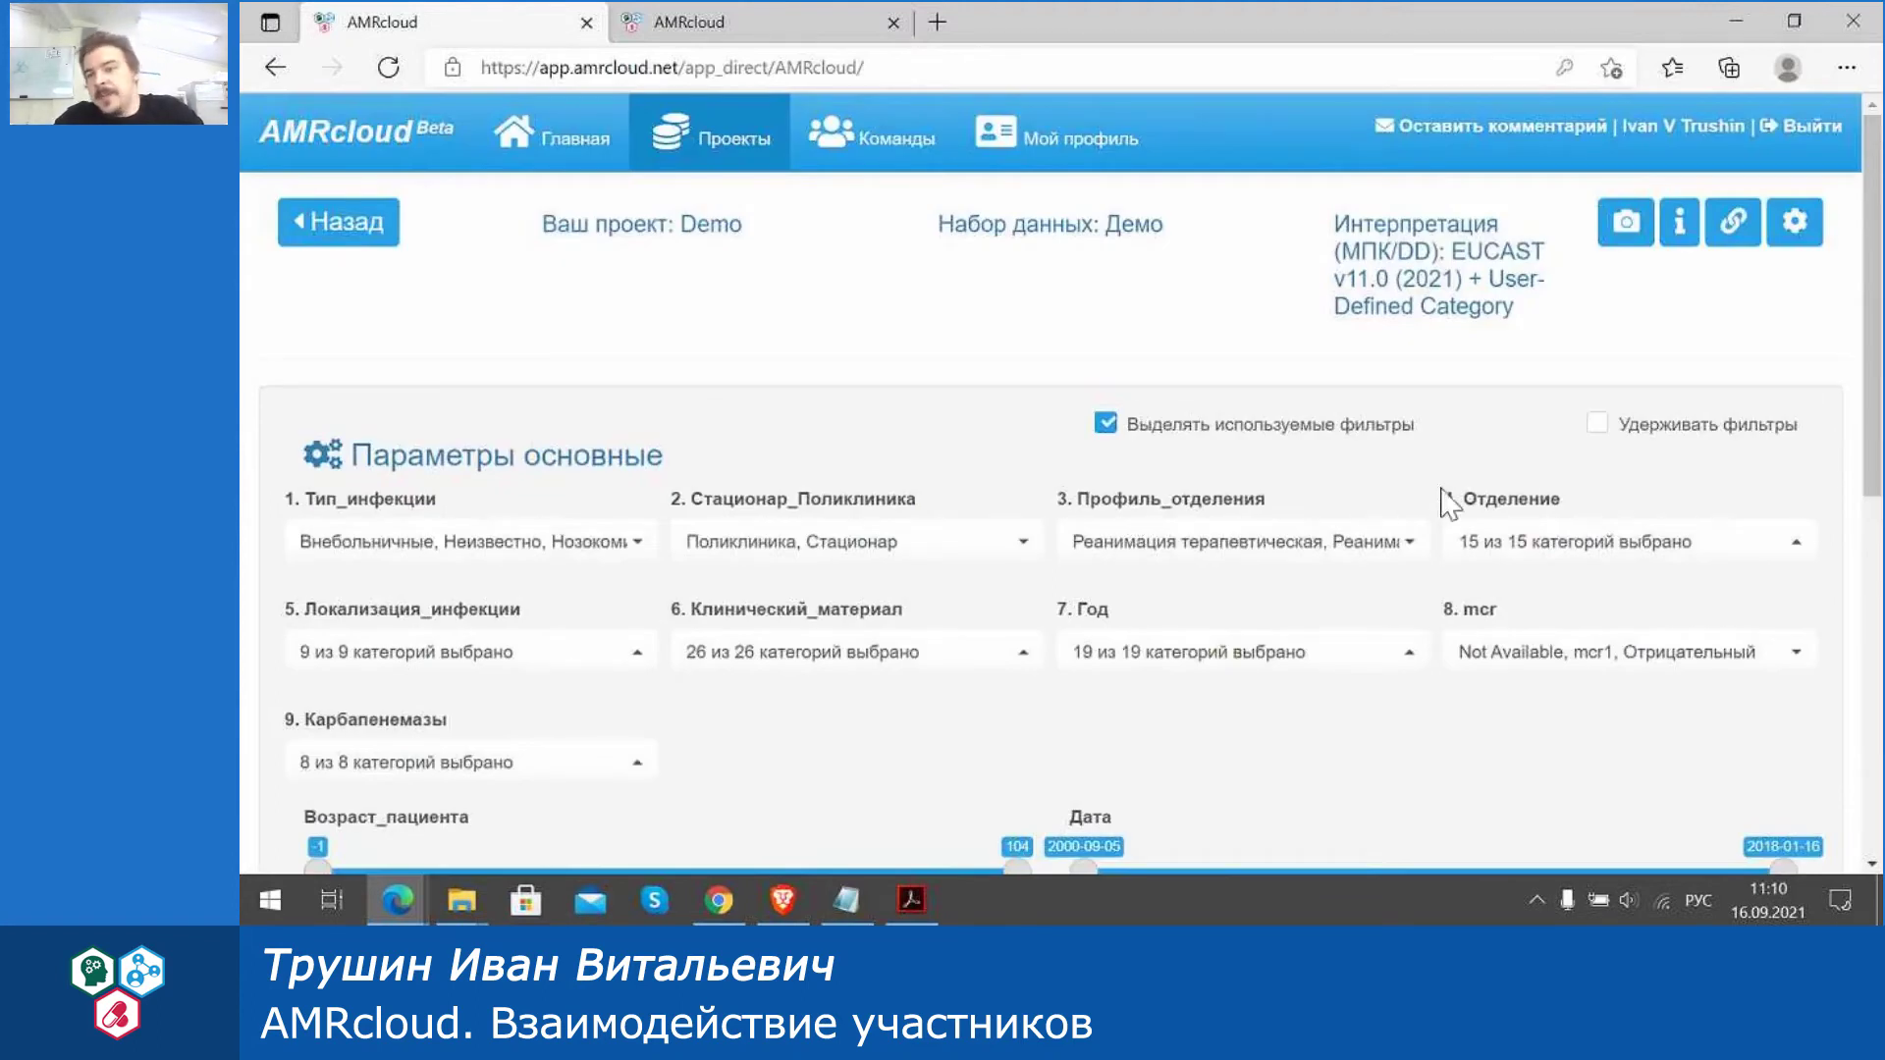
Generate a password-free share link and QR code for the whole Demo dataset, commented 'Полный набор'
left_click(1733, 236)
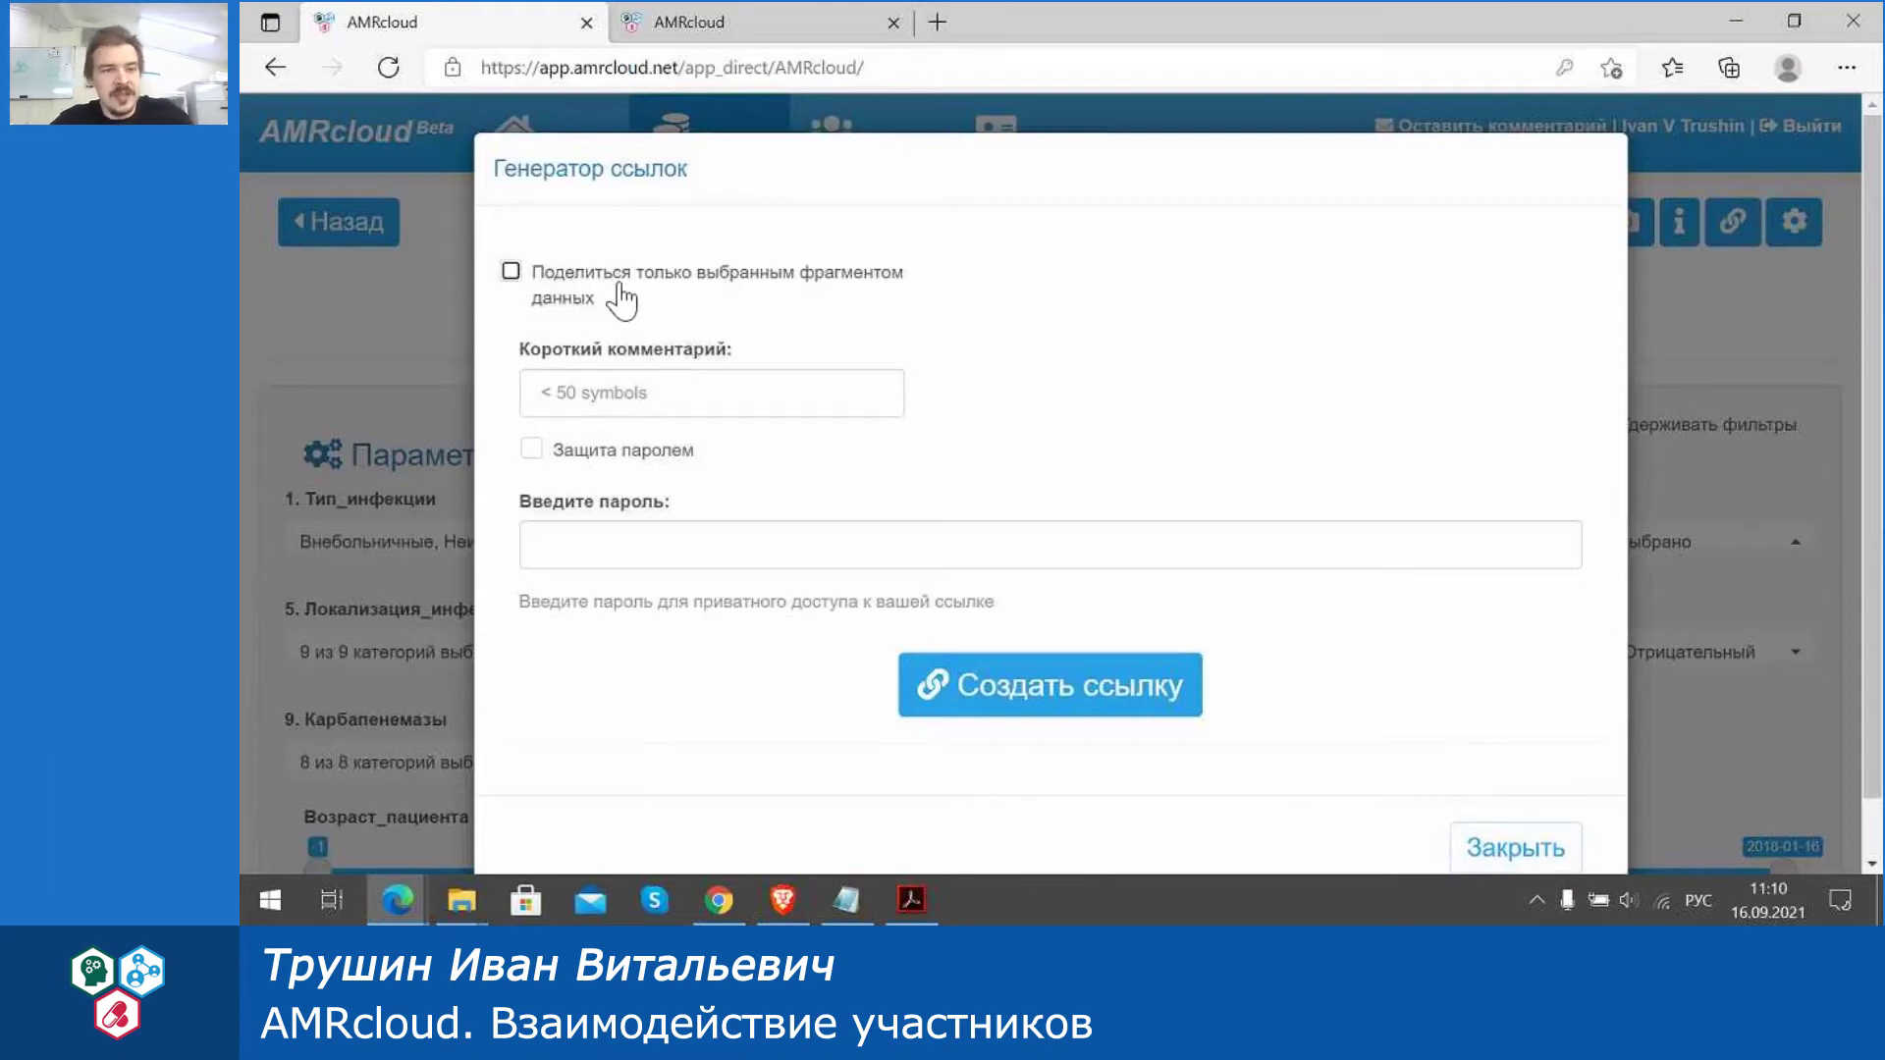
left_click(701, 396)
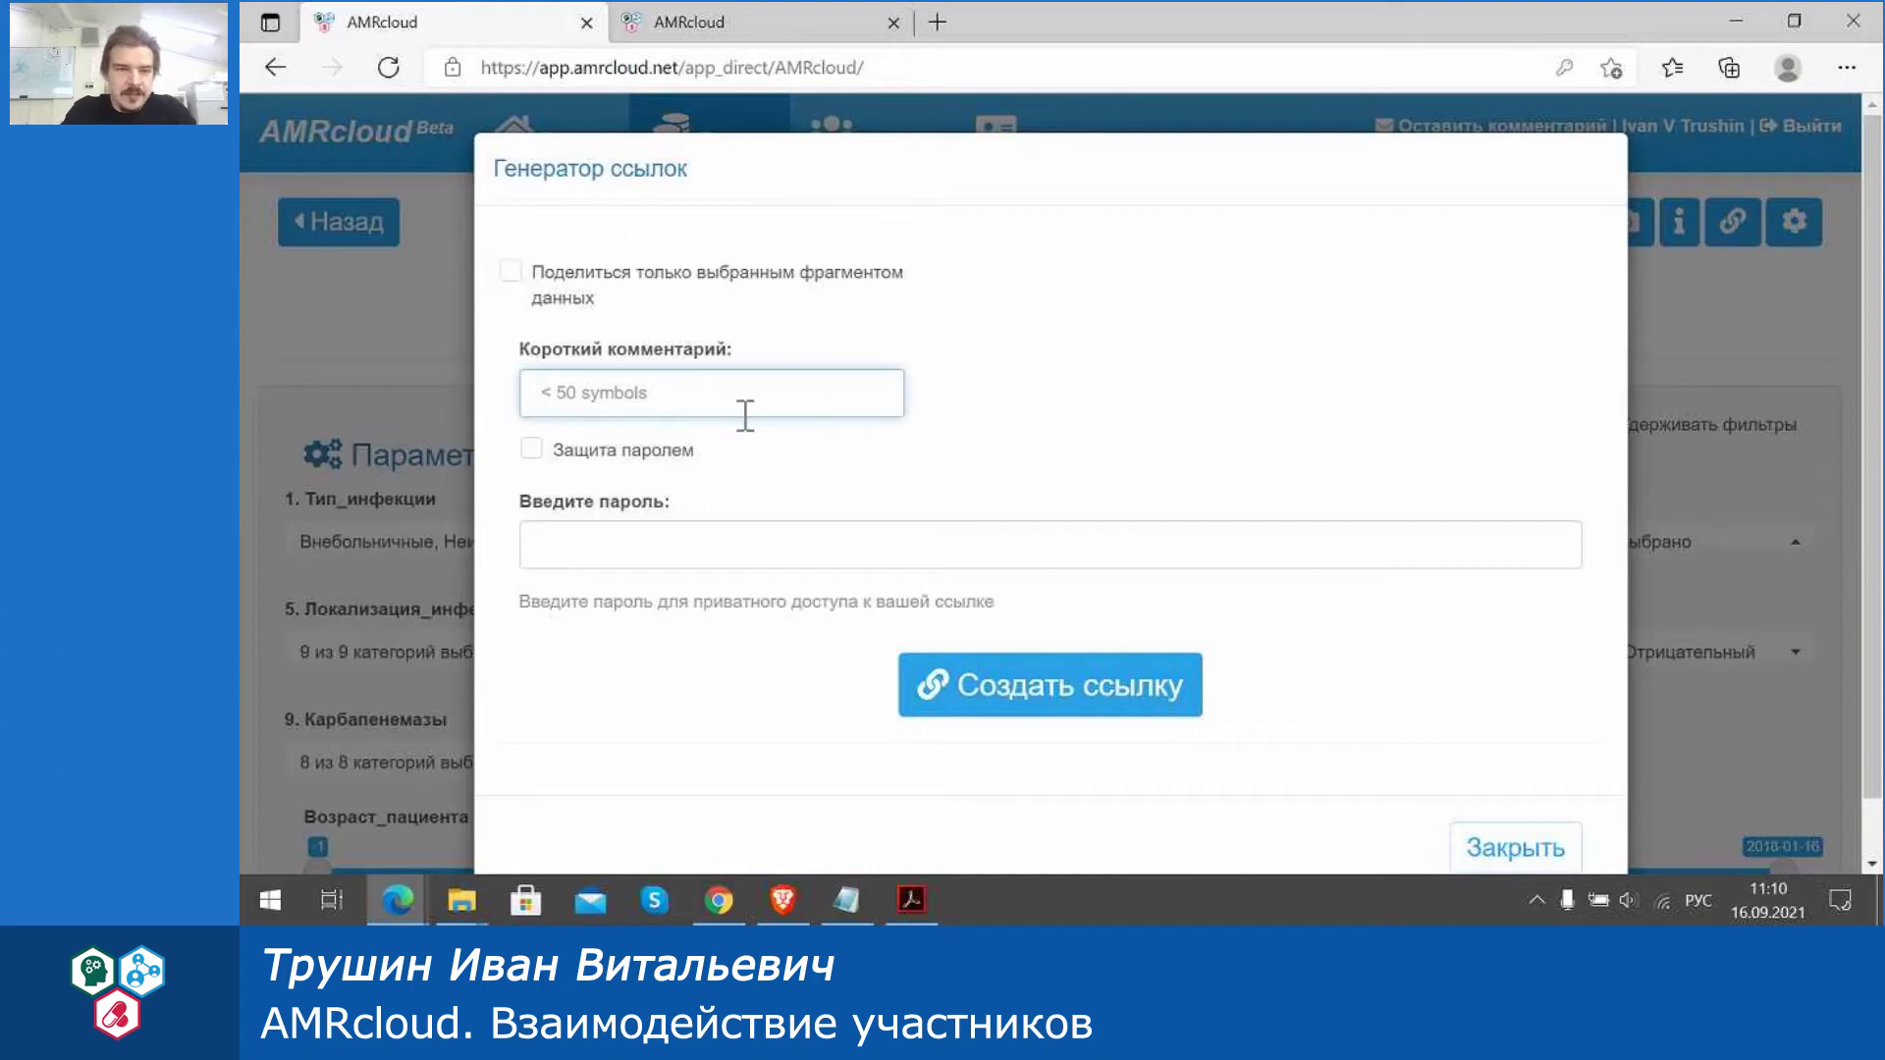
type("Полный набор")
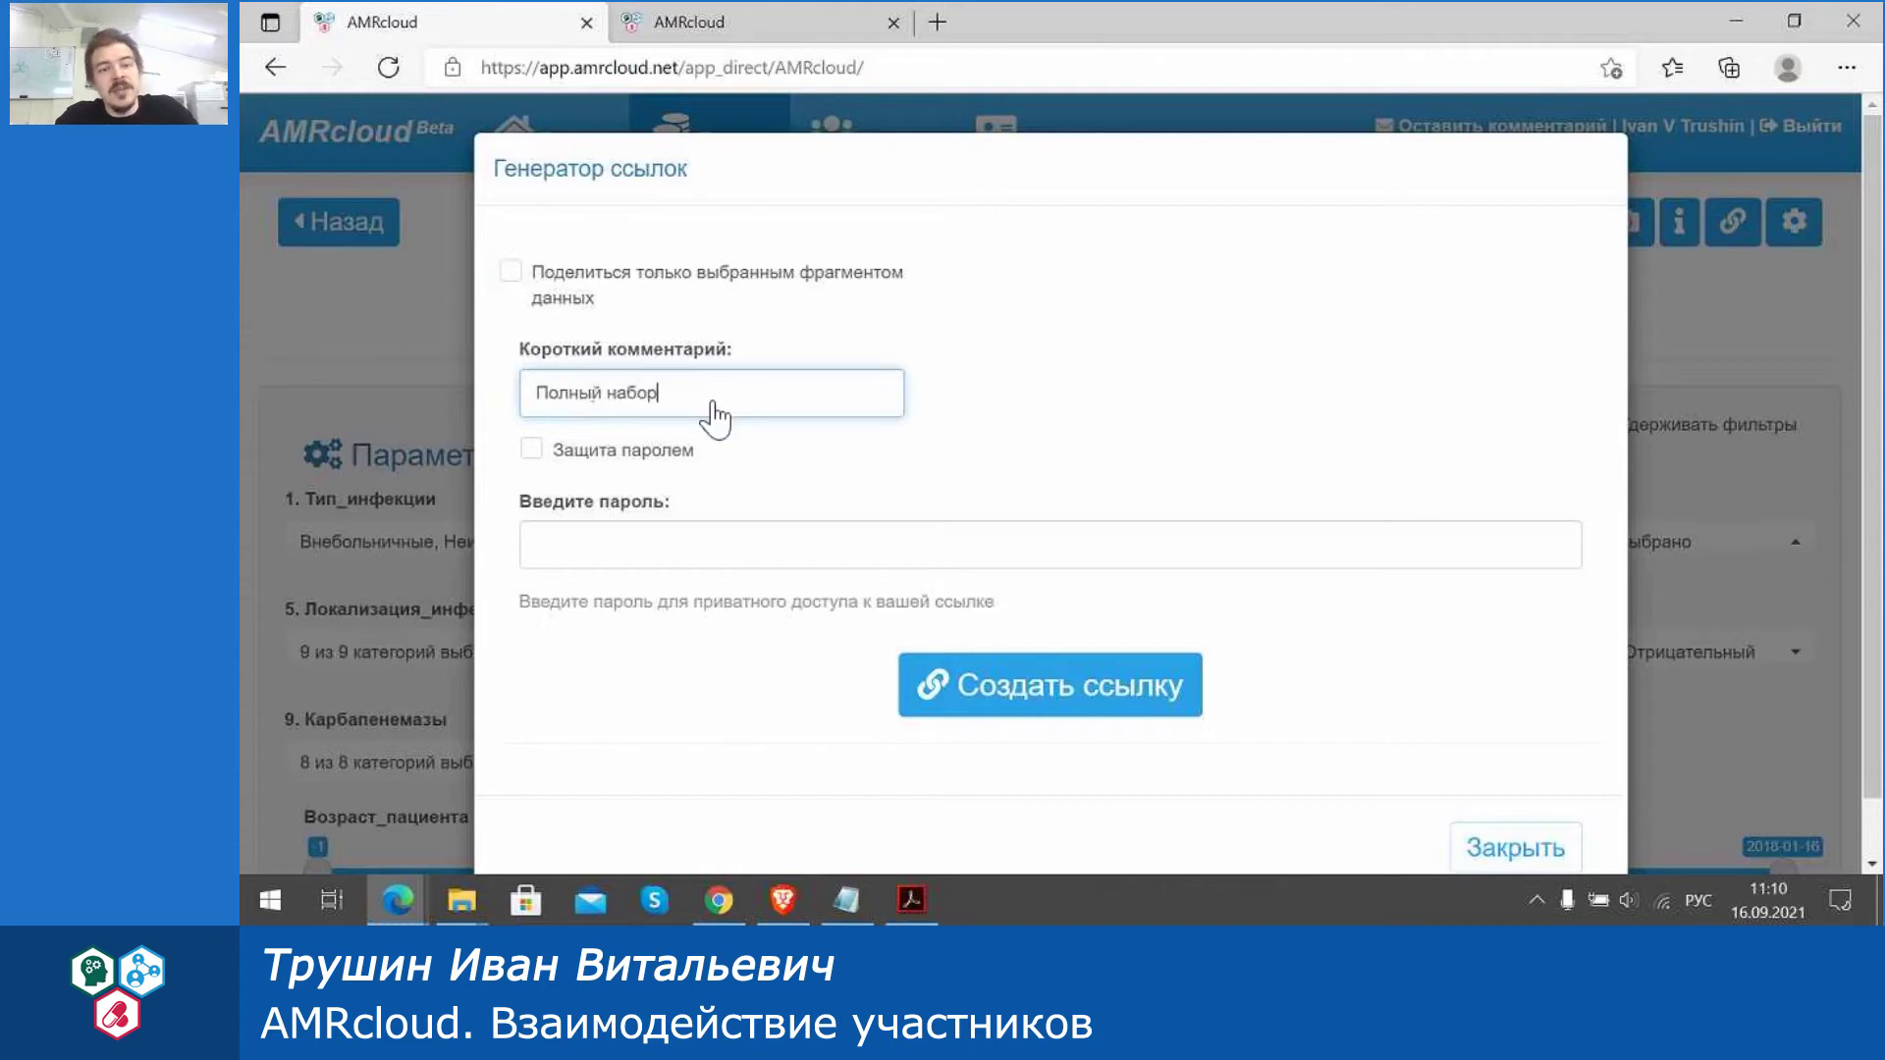
left_click(671, 455)
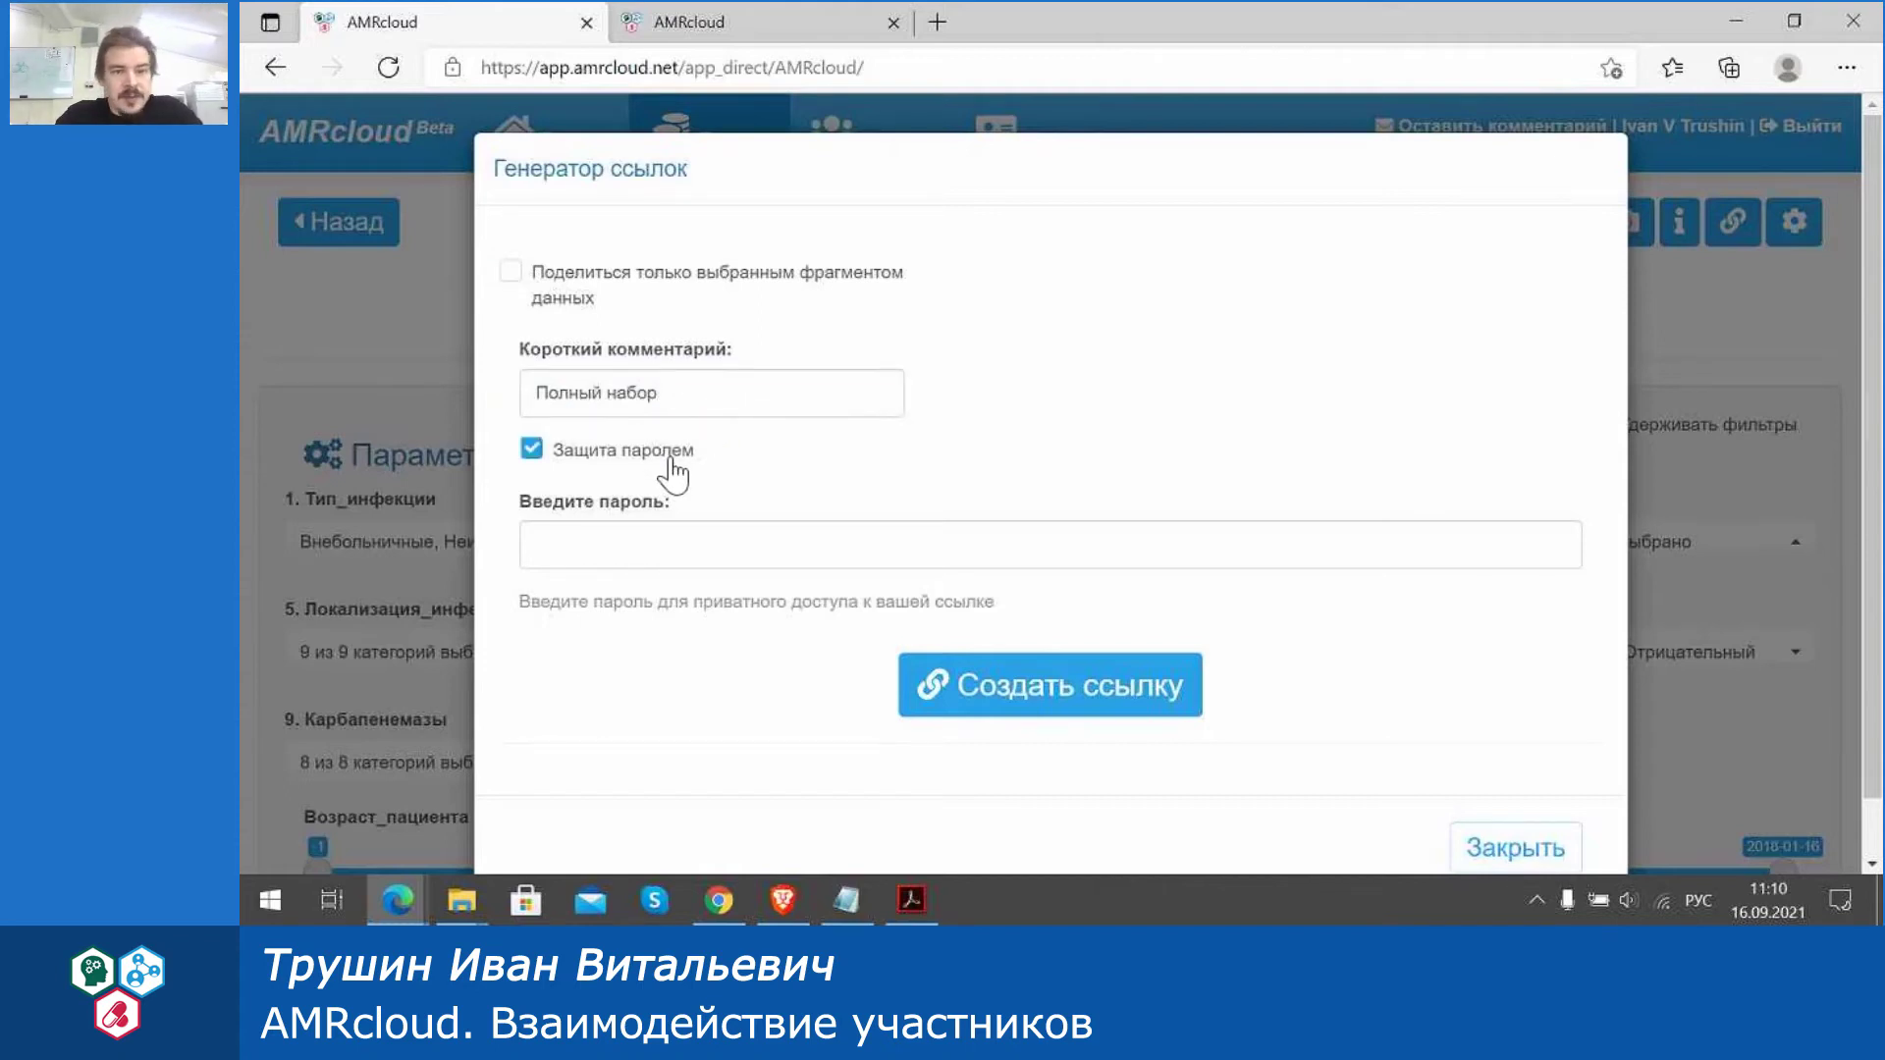
left_click(671, 457)
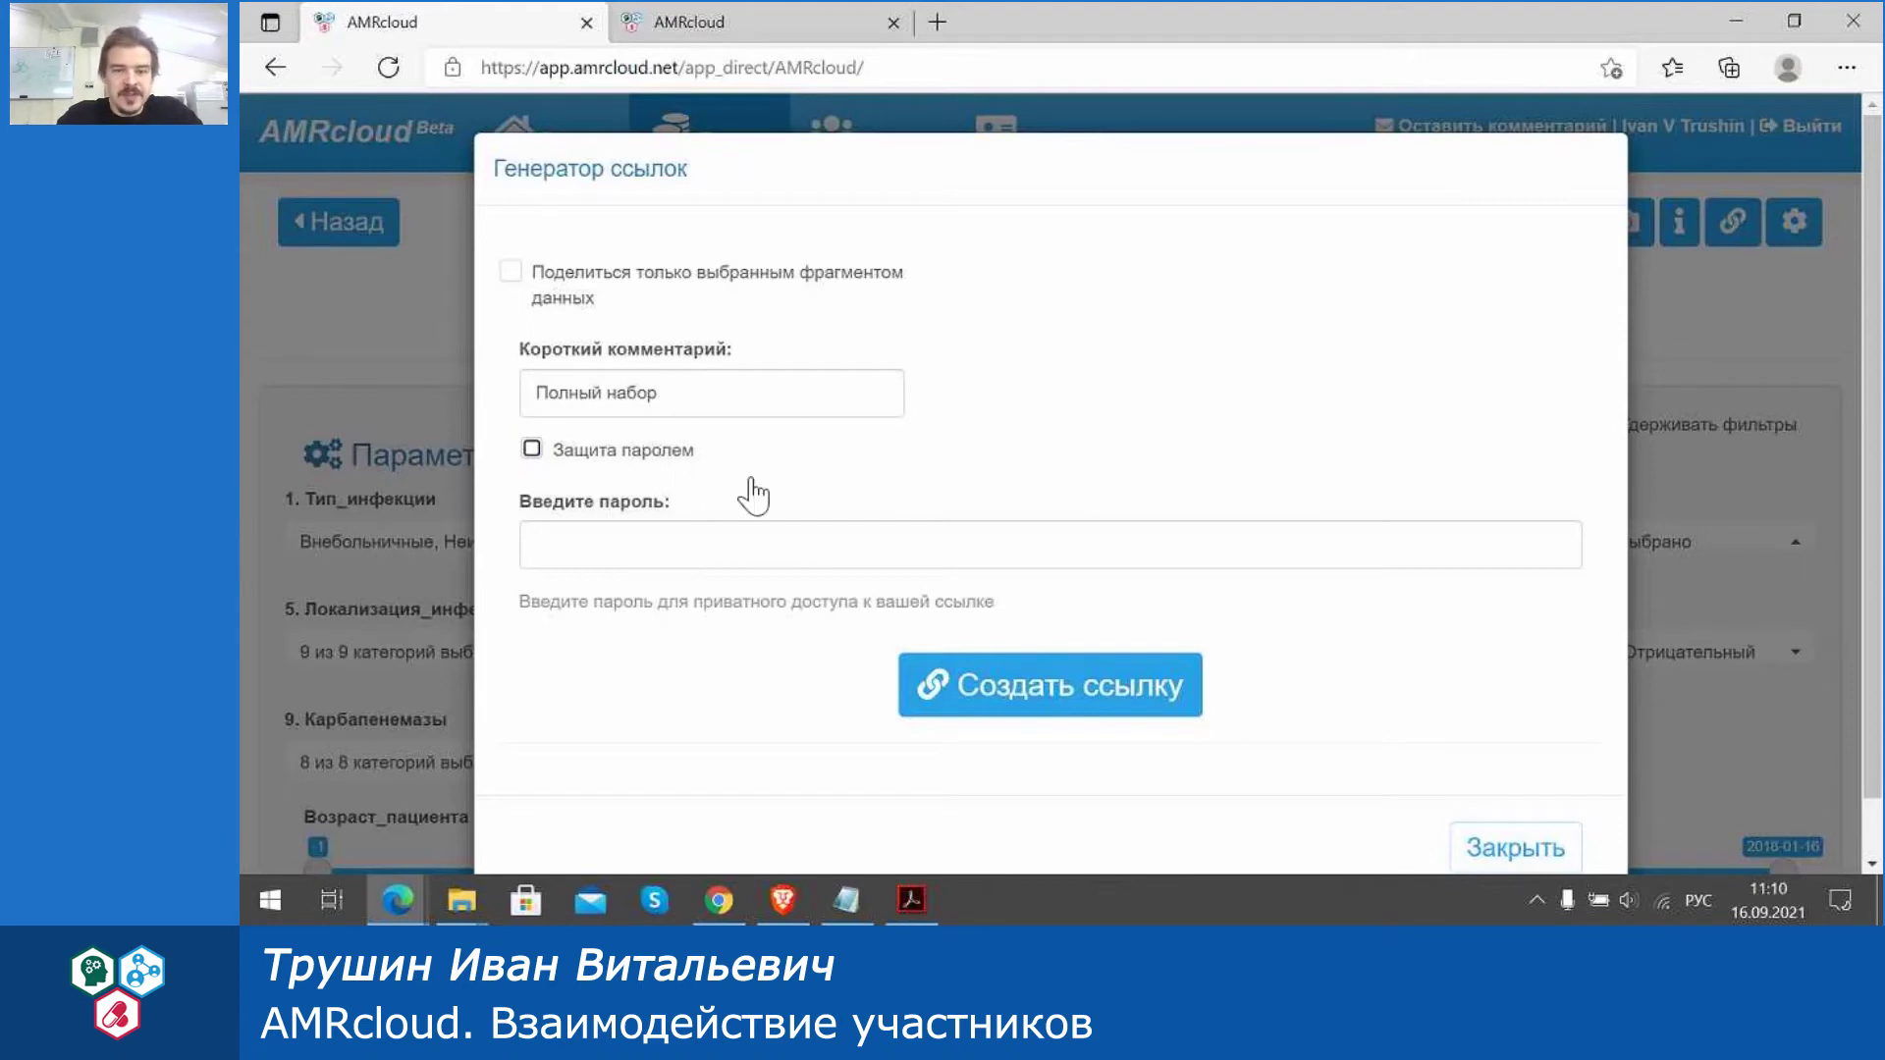
left_click(1035, 705)
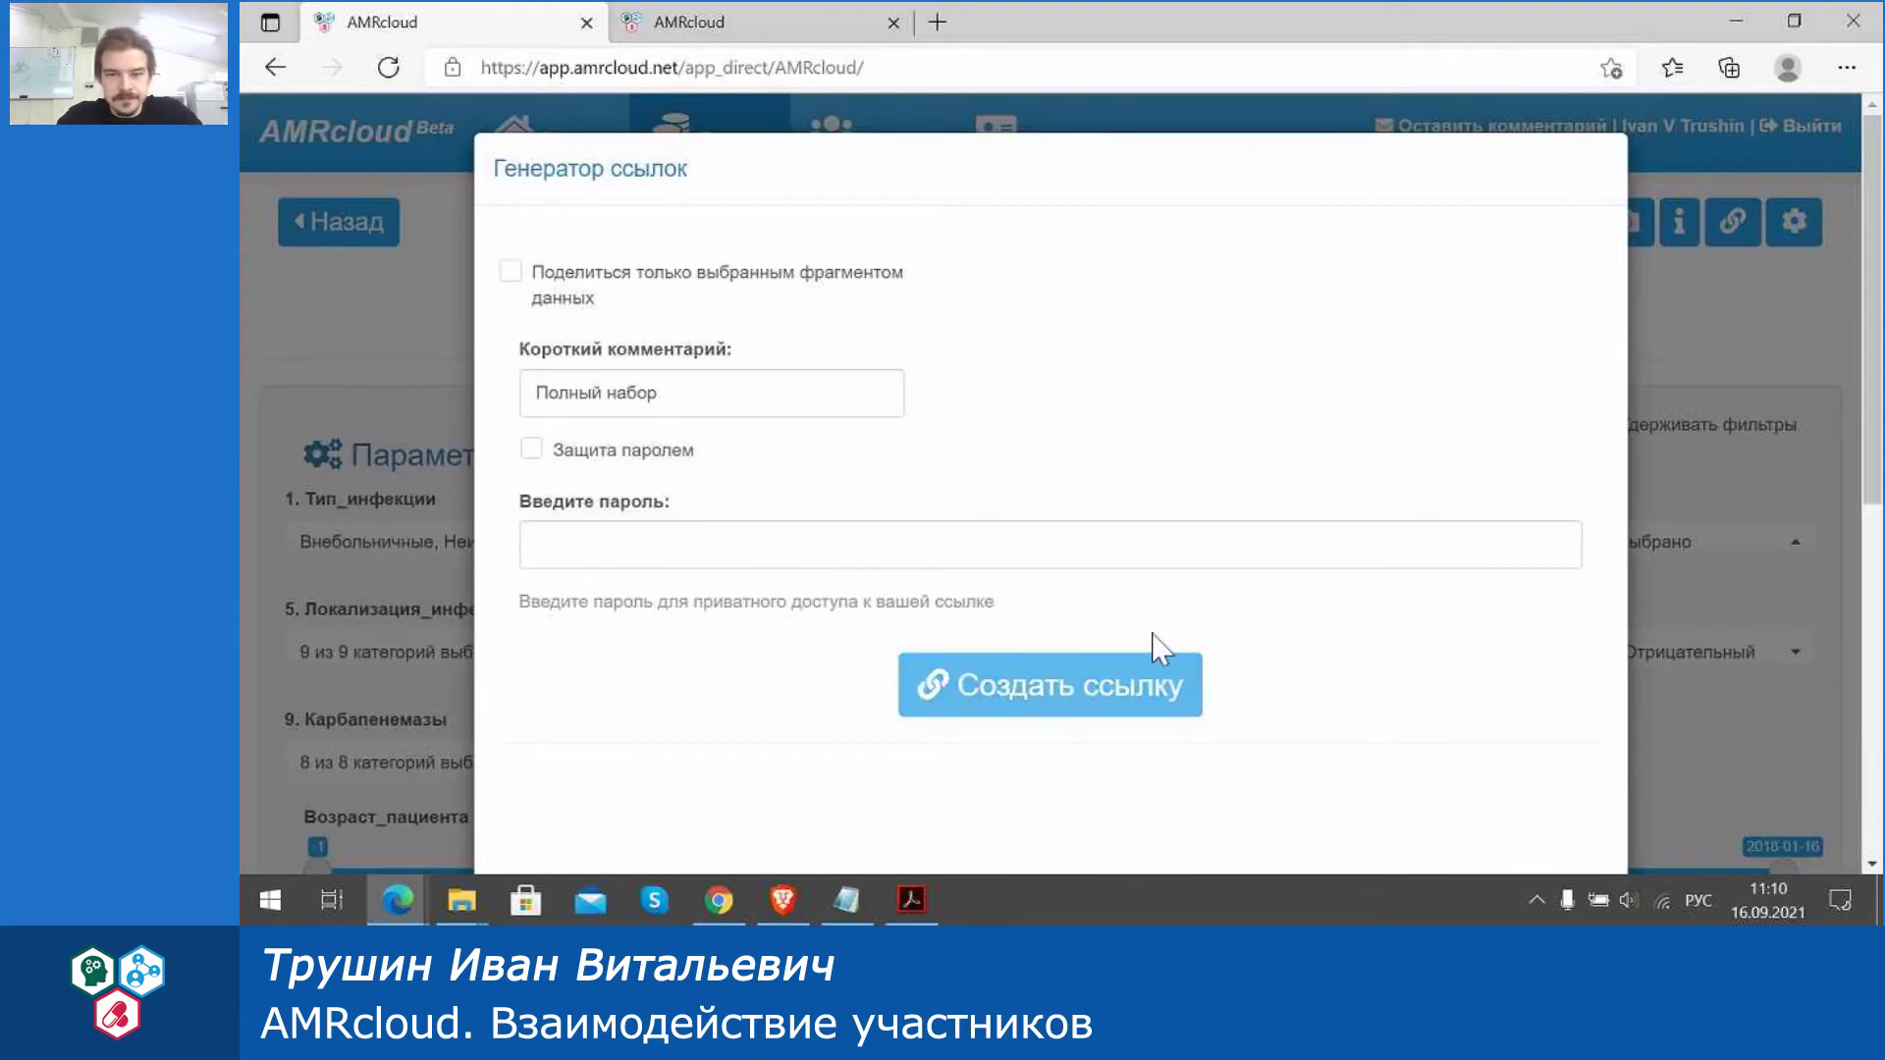
scroll(1178, 643, "down", 6)
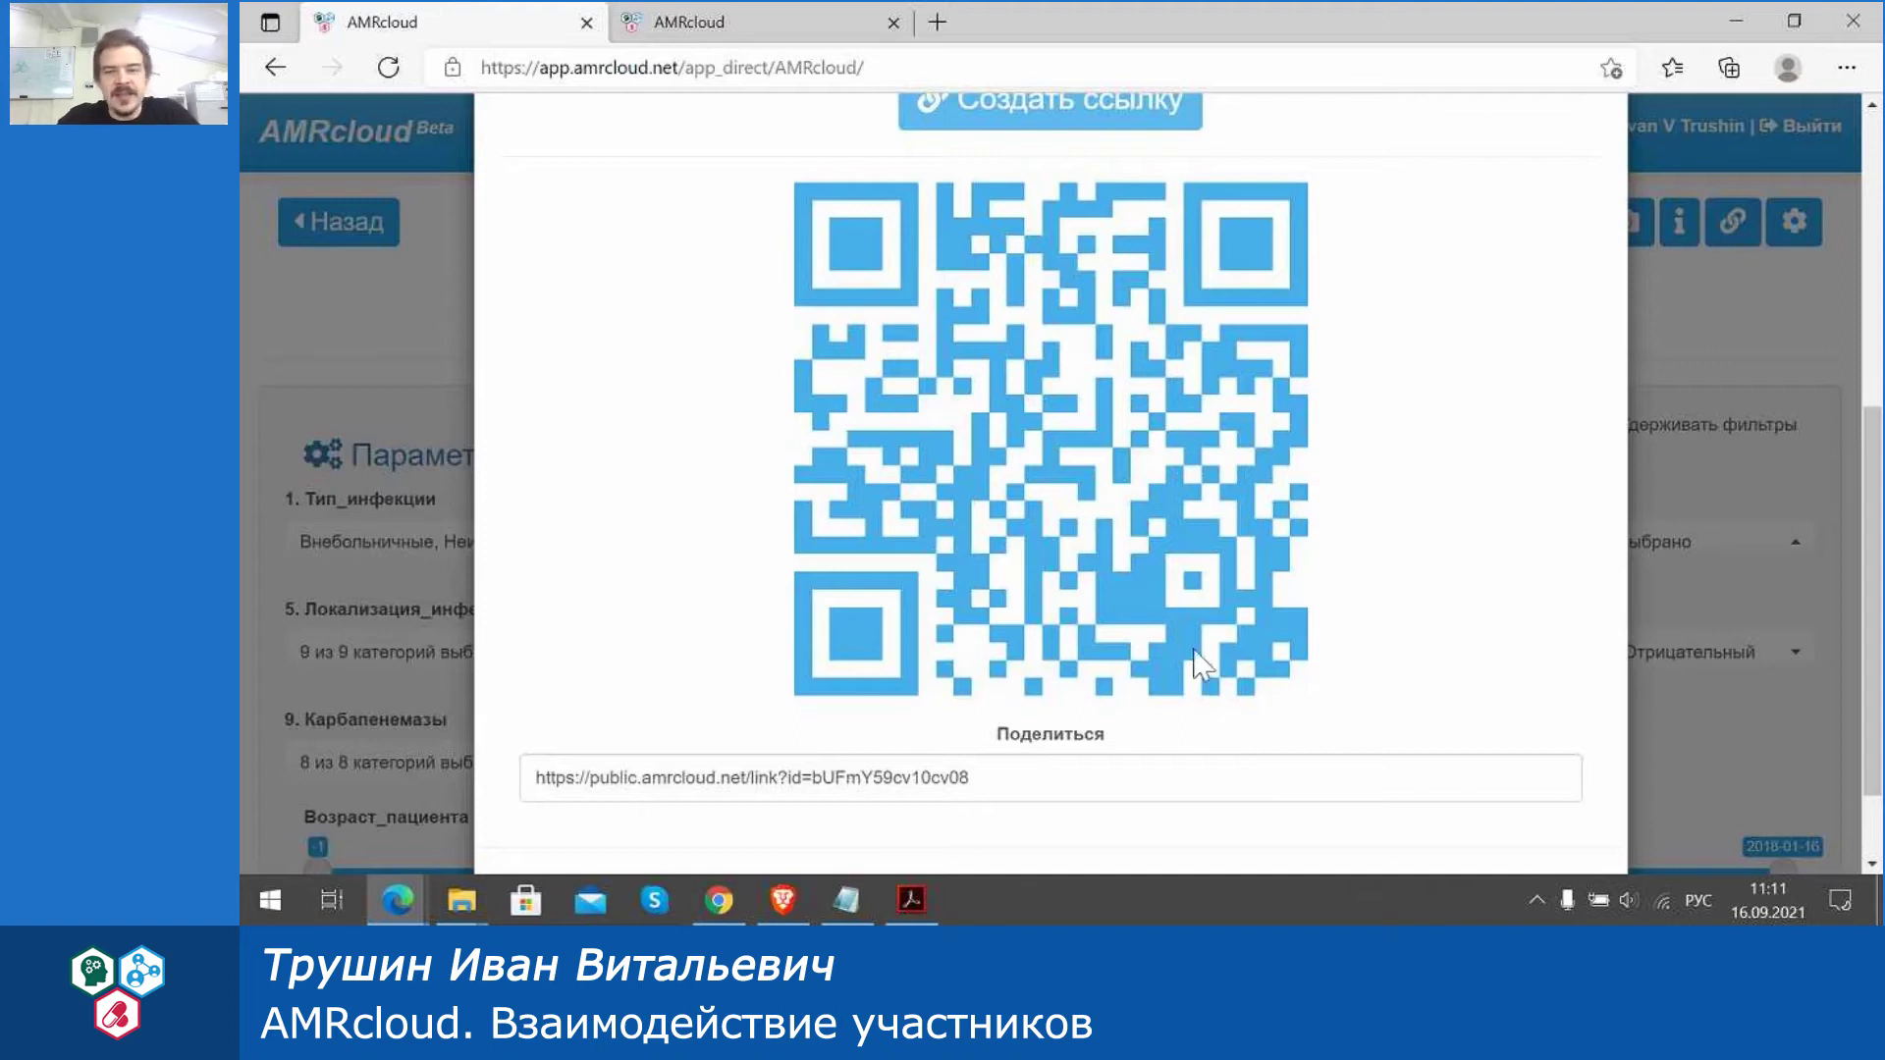
Select the public share URL and switch to the InPrivate browser window
right_click(1177, 593)
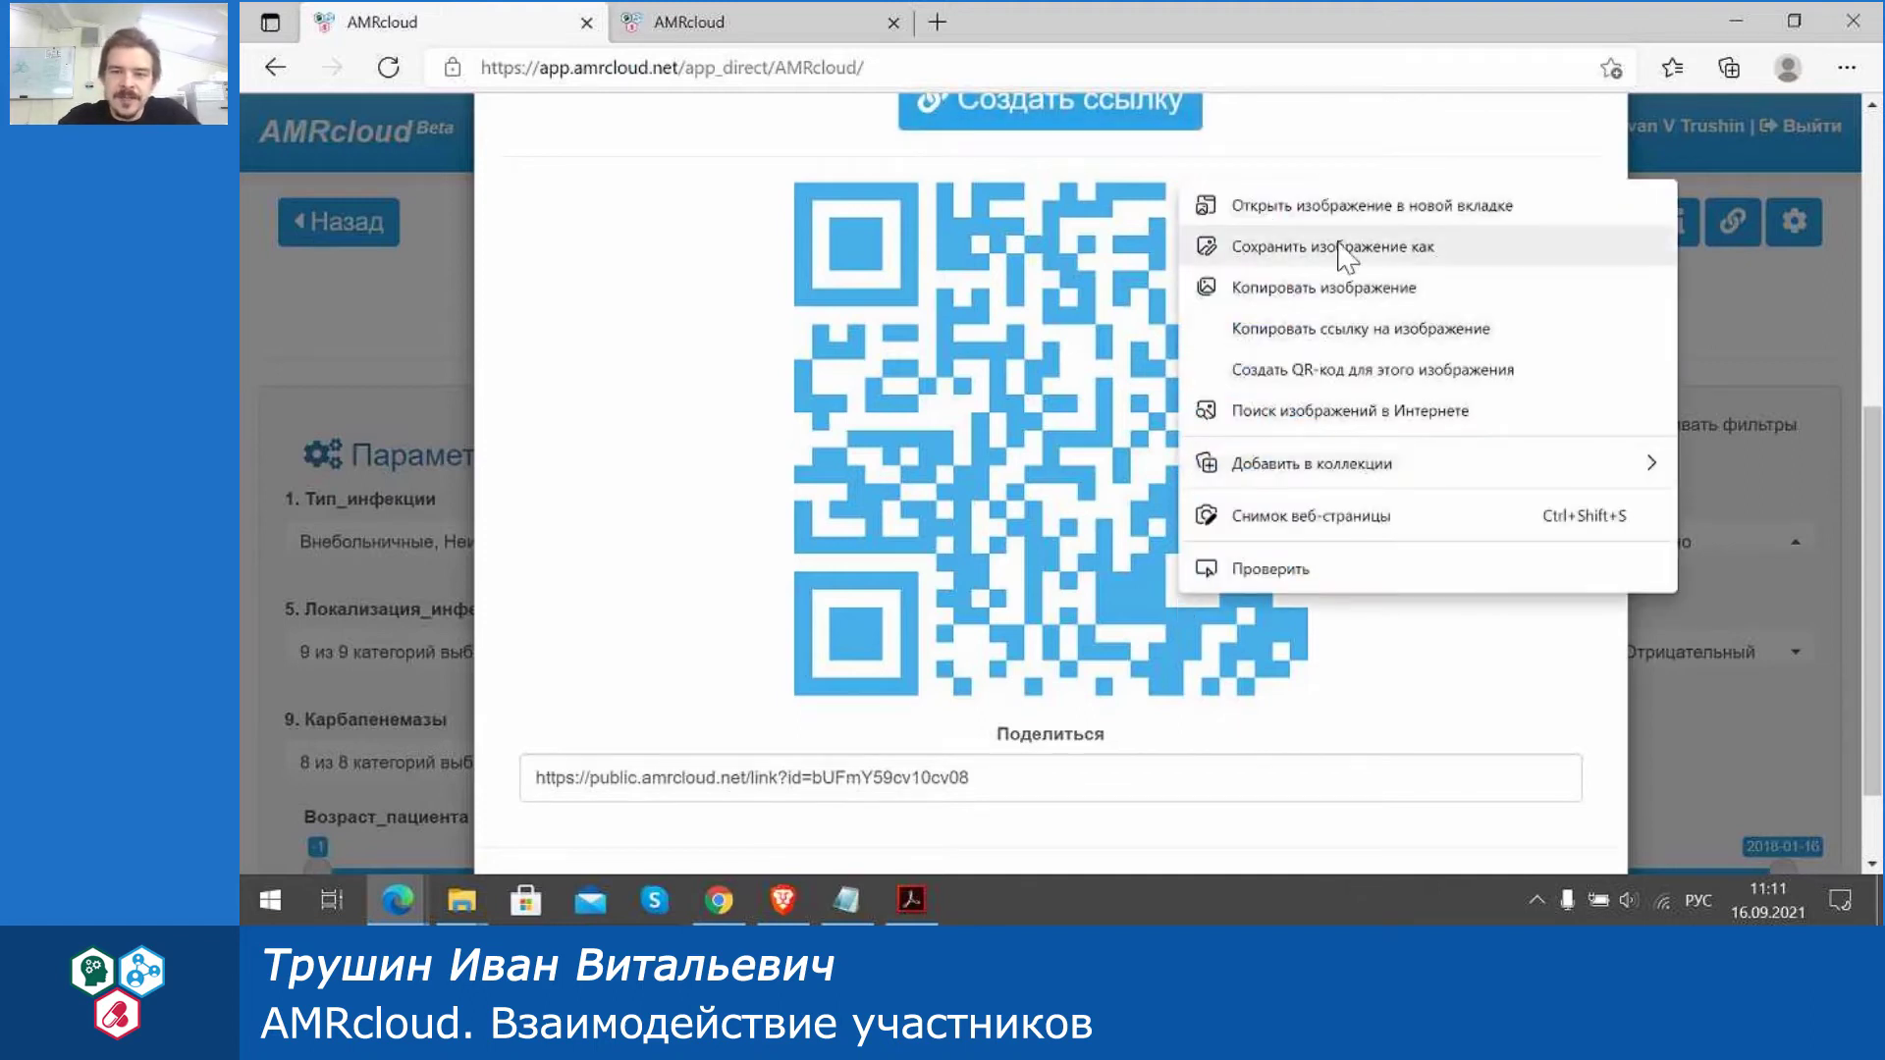
left_click(1445, 636)
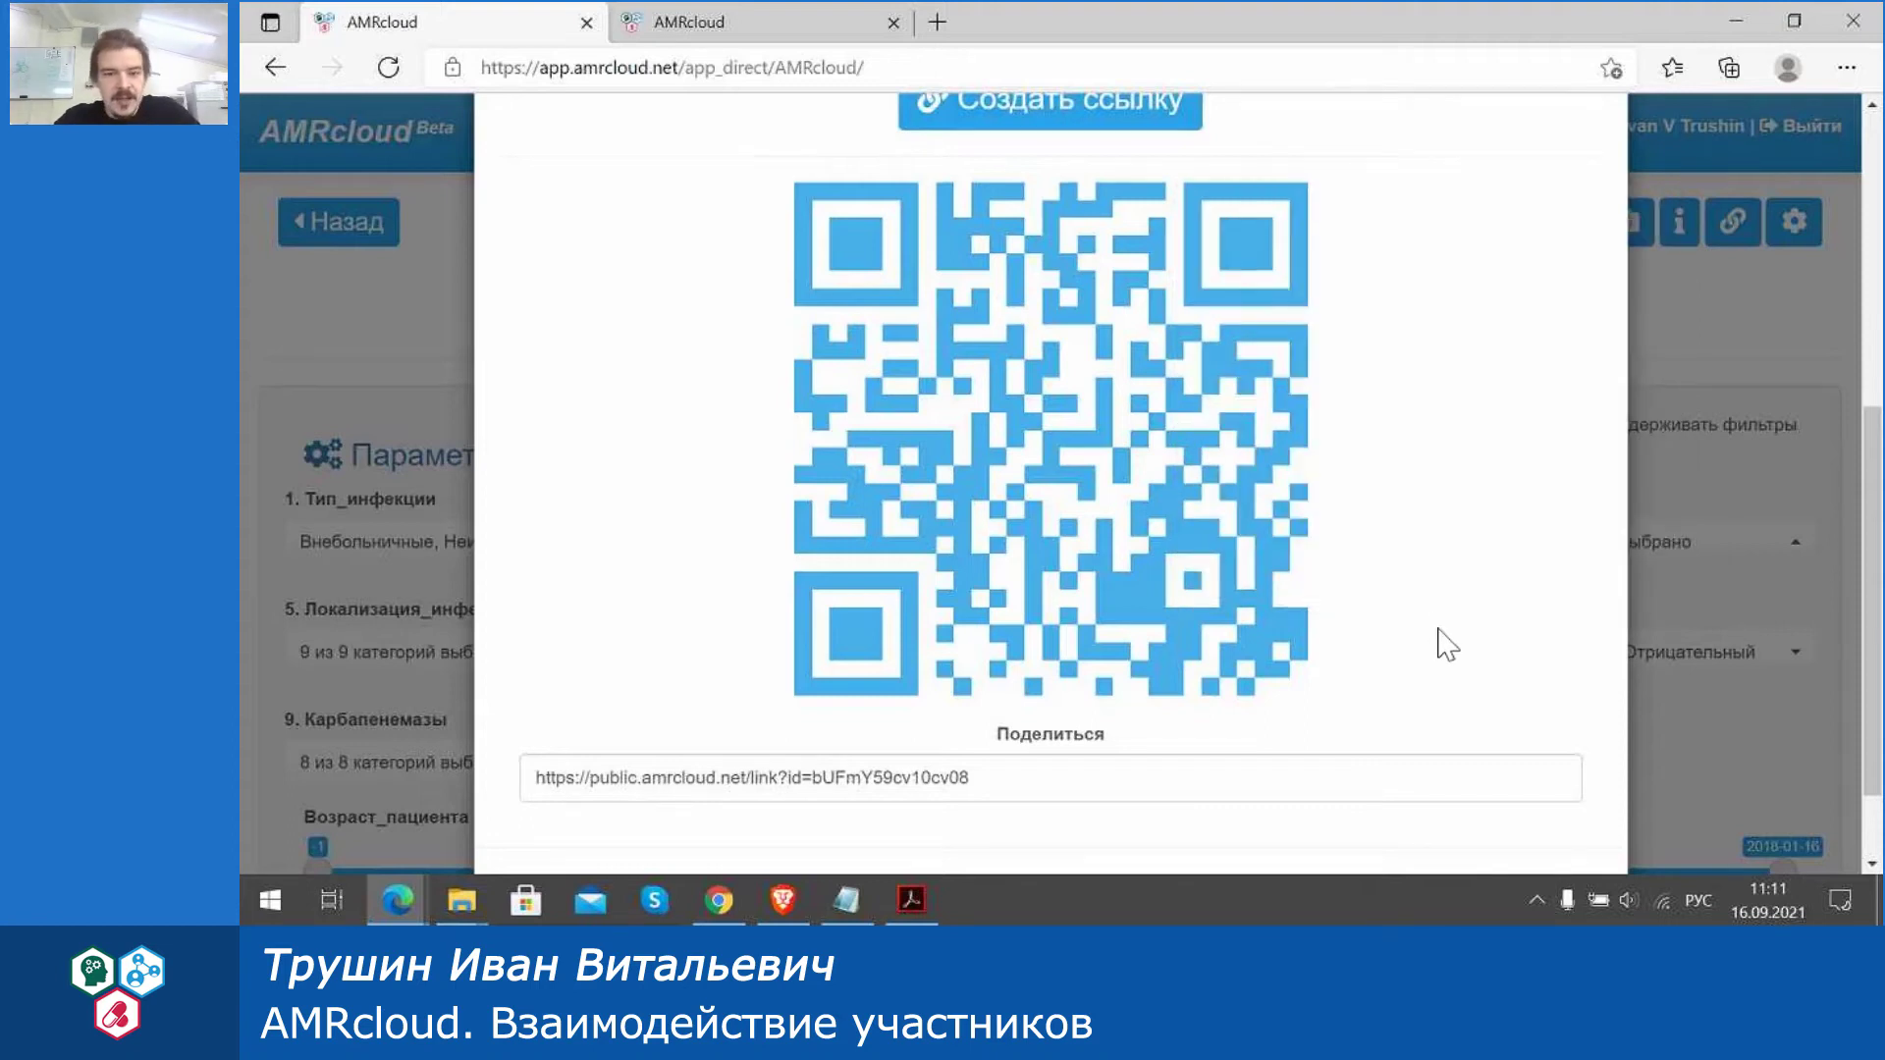
scroll(1065, 675, "down", 1)
left_click_drag(1065, 674, 520, 660)
key("ctrl+c")
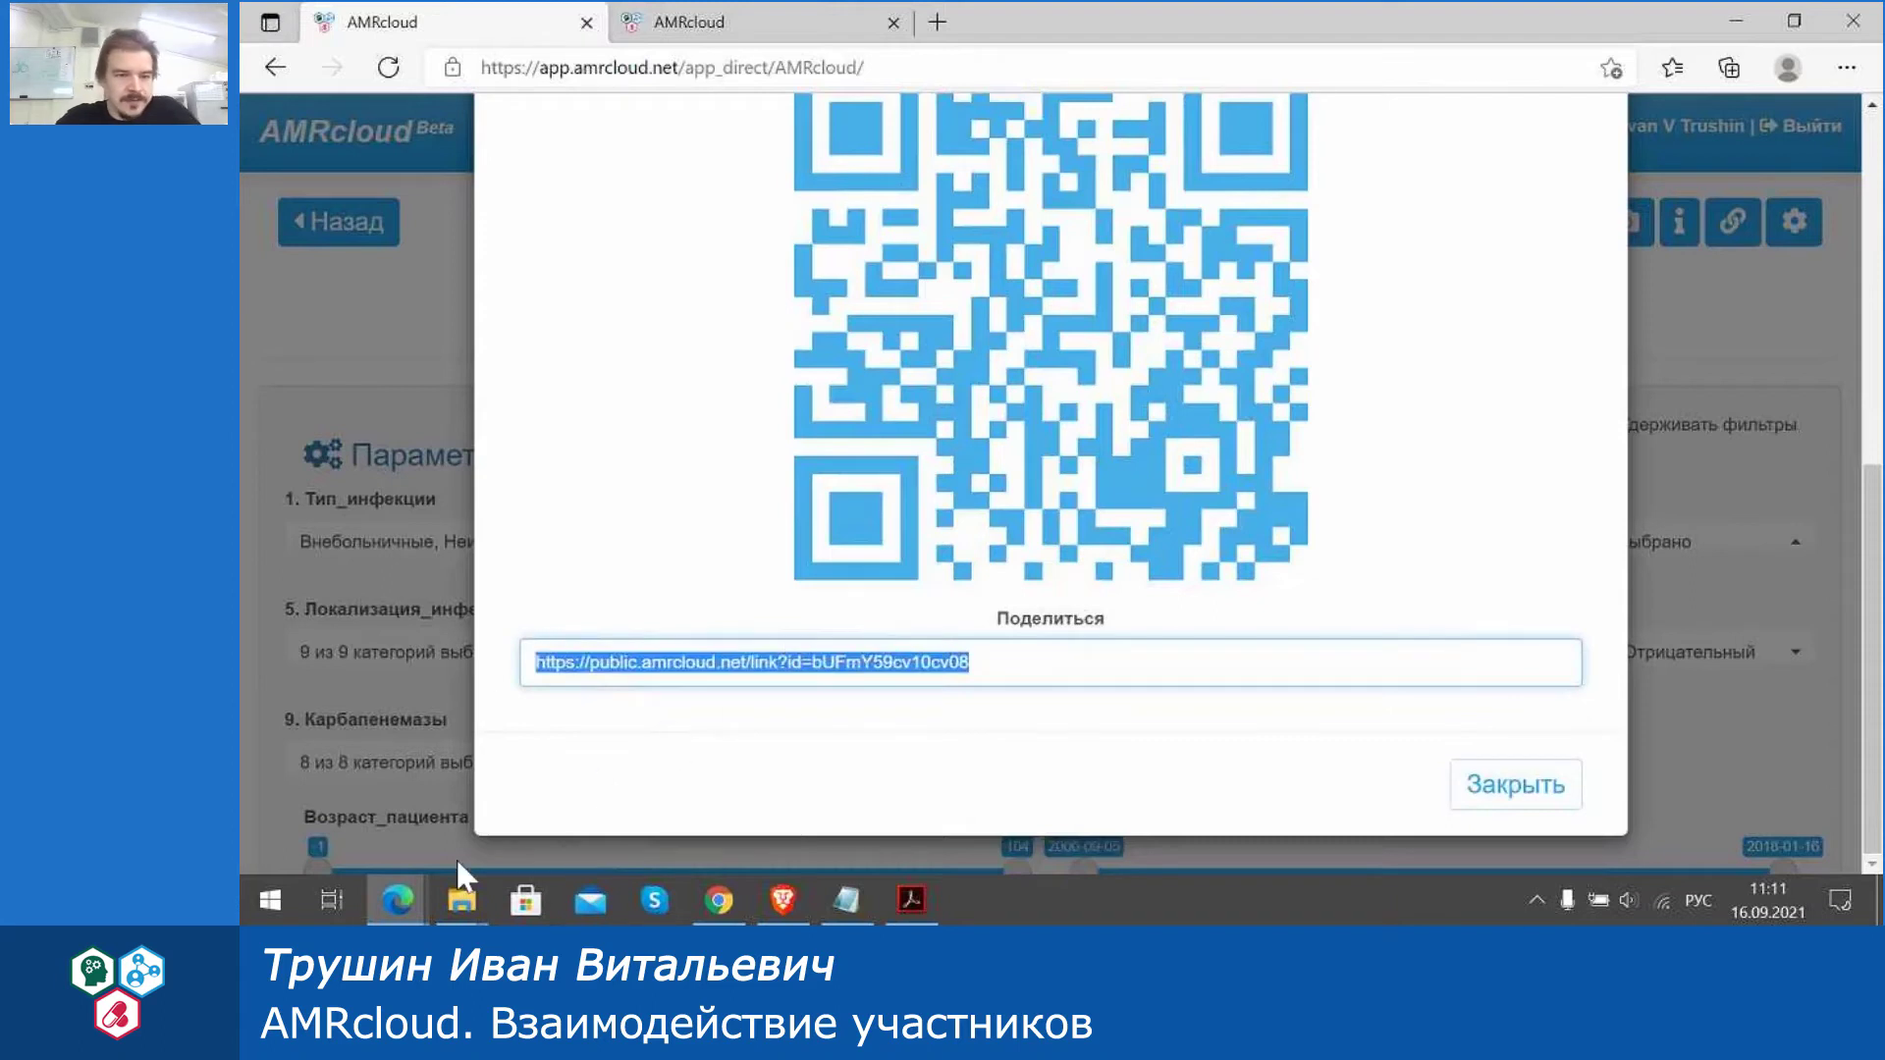
mouse_move(414, 896)
left_click(653, 786)
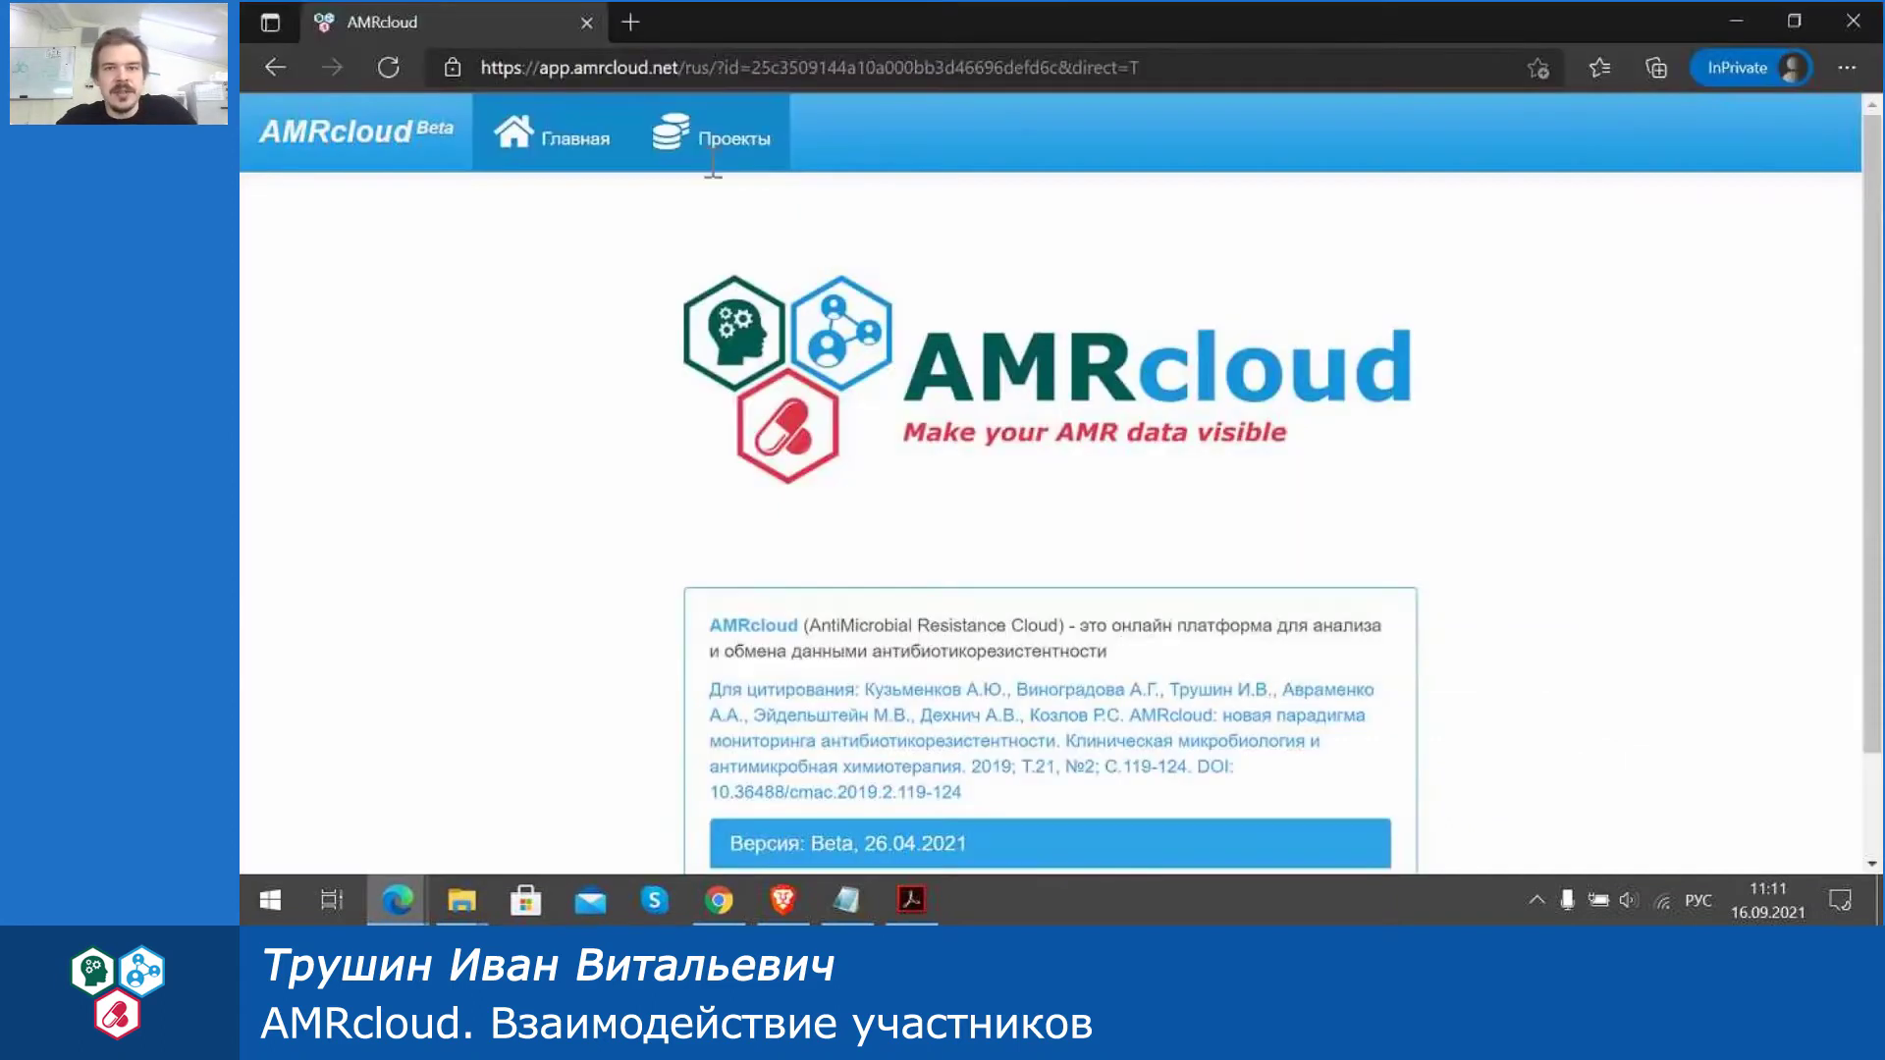
Load the copied share link in a new InPrivate tab, continuing in Russian
left_click(949, 59)
left_click(632, 20)
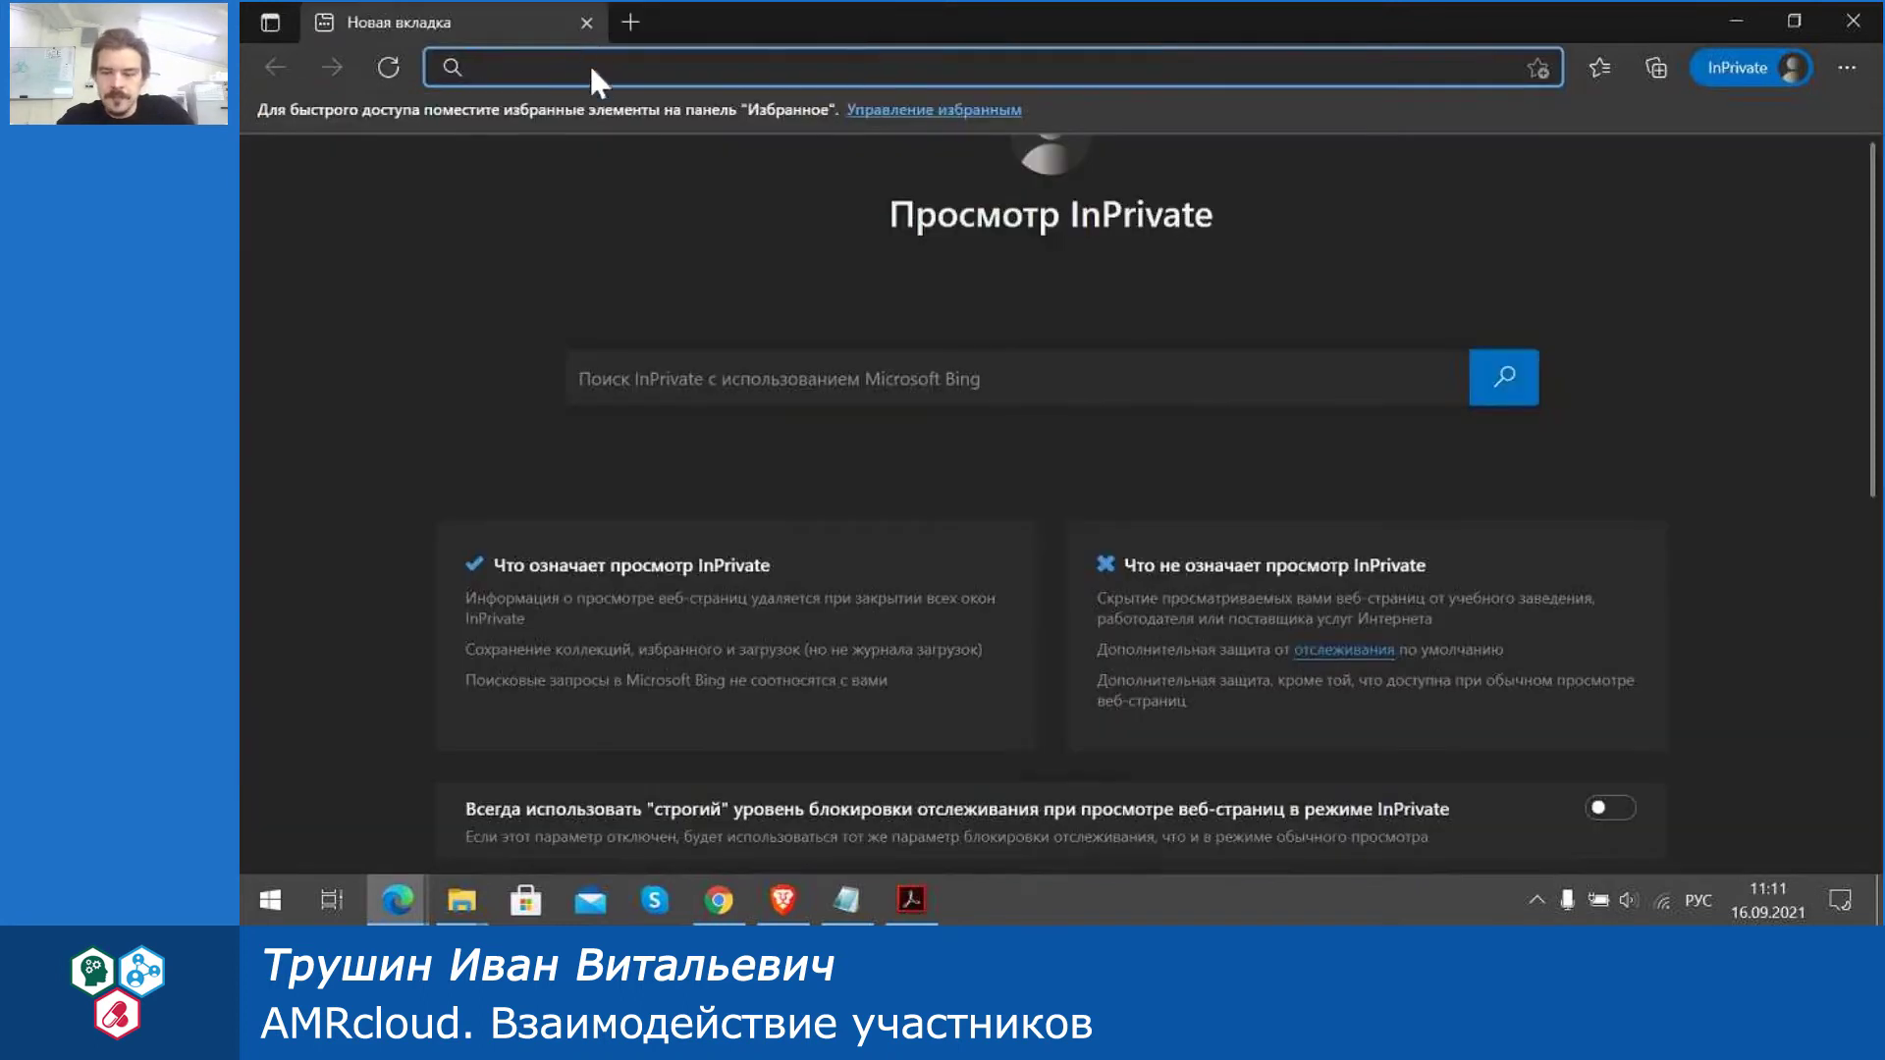
key("ctrl+v")
key("Return")
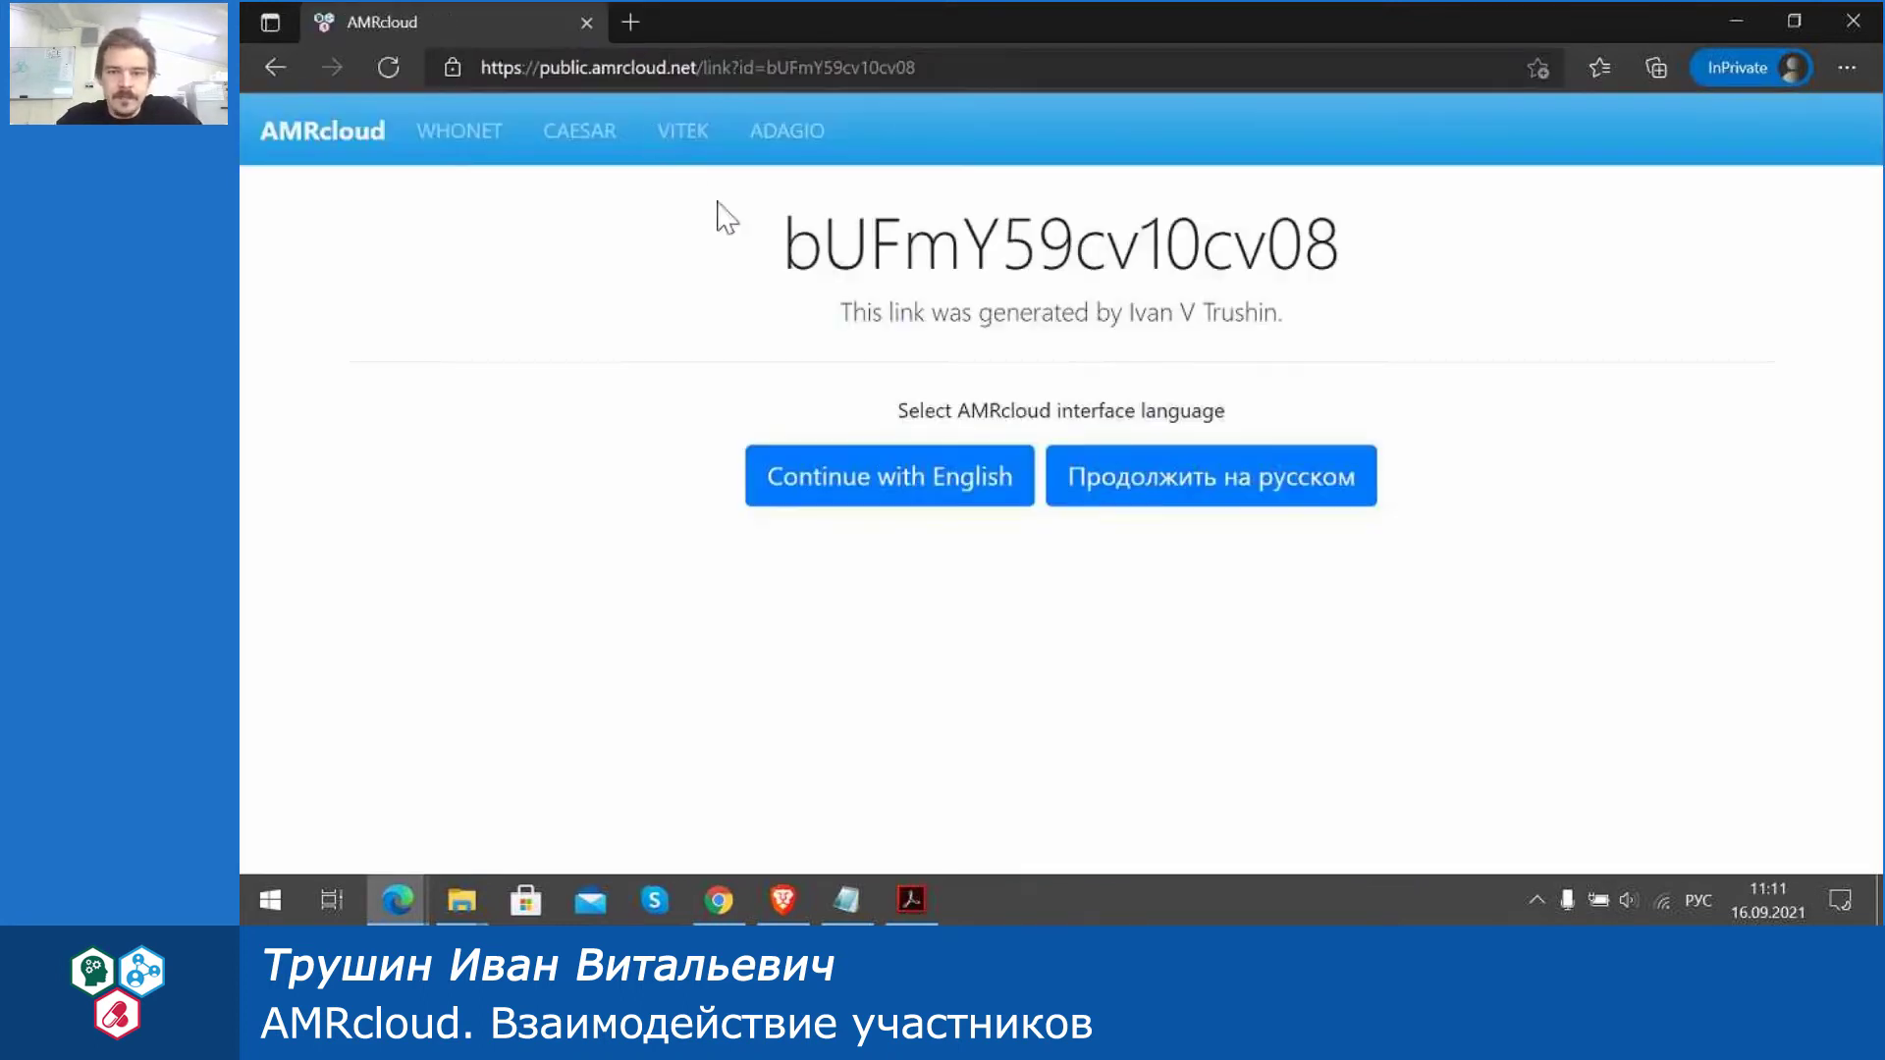
left_click(1168, 496)
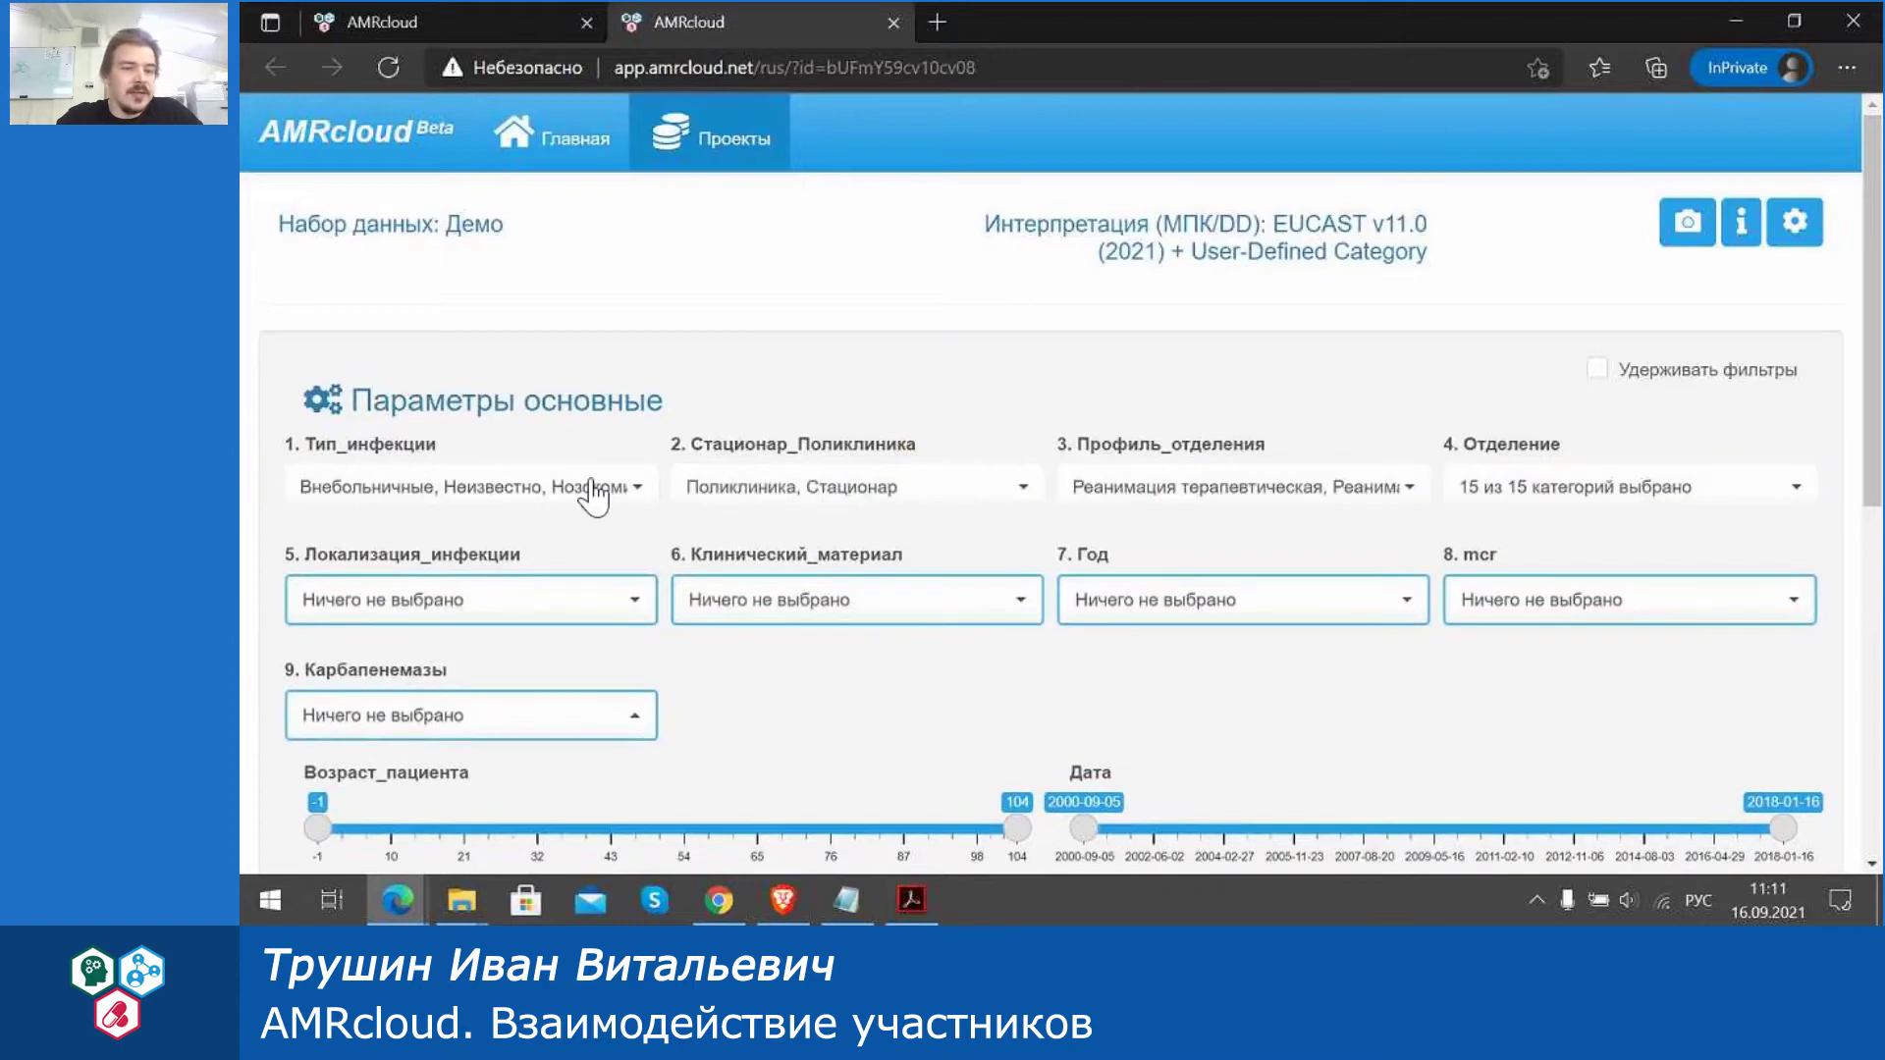
Restrict Стационар_Поликлиника to Поликлиника and chart Тип_инфекции as a pie (N=140)
left_click(593, 490)
scroll(580, 505, "down", 2)
left_click(815, 451)
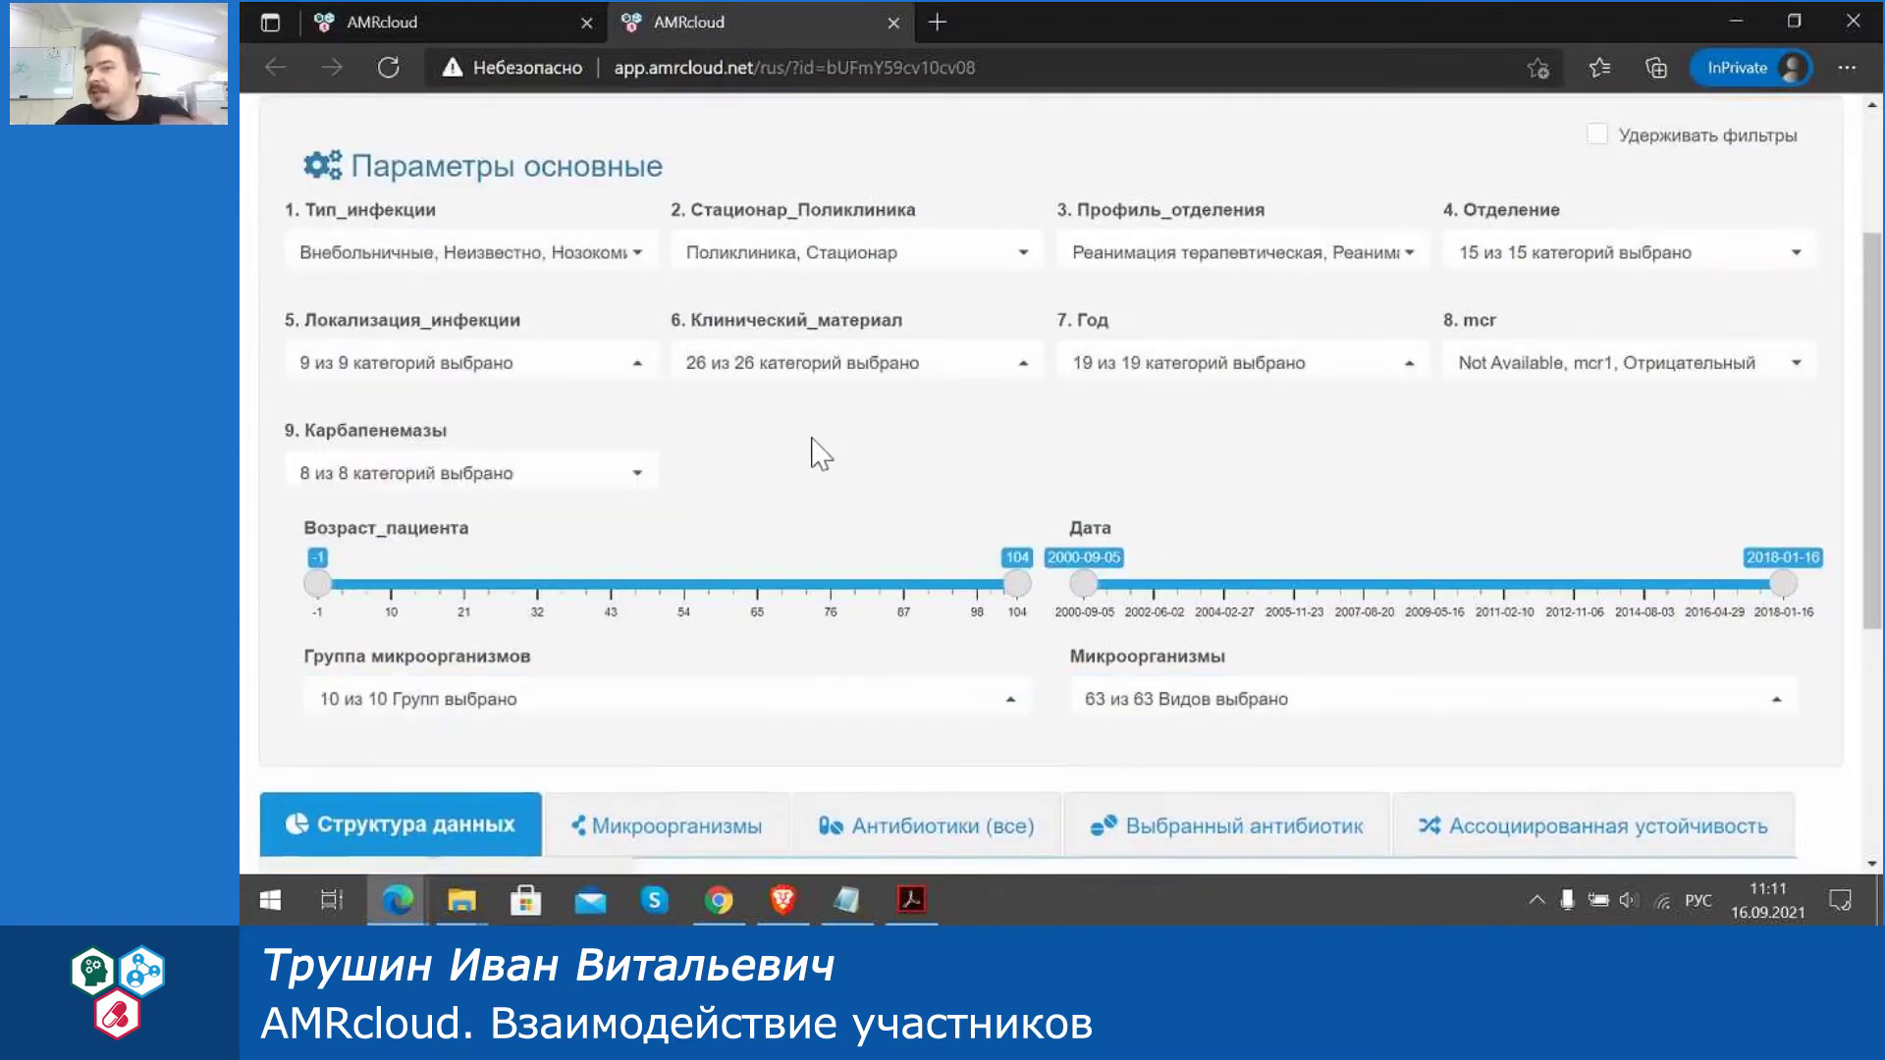
scroll(884, 455, "up", 2)
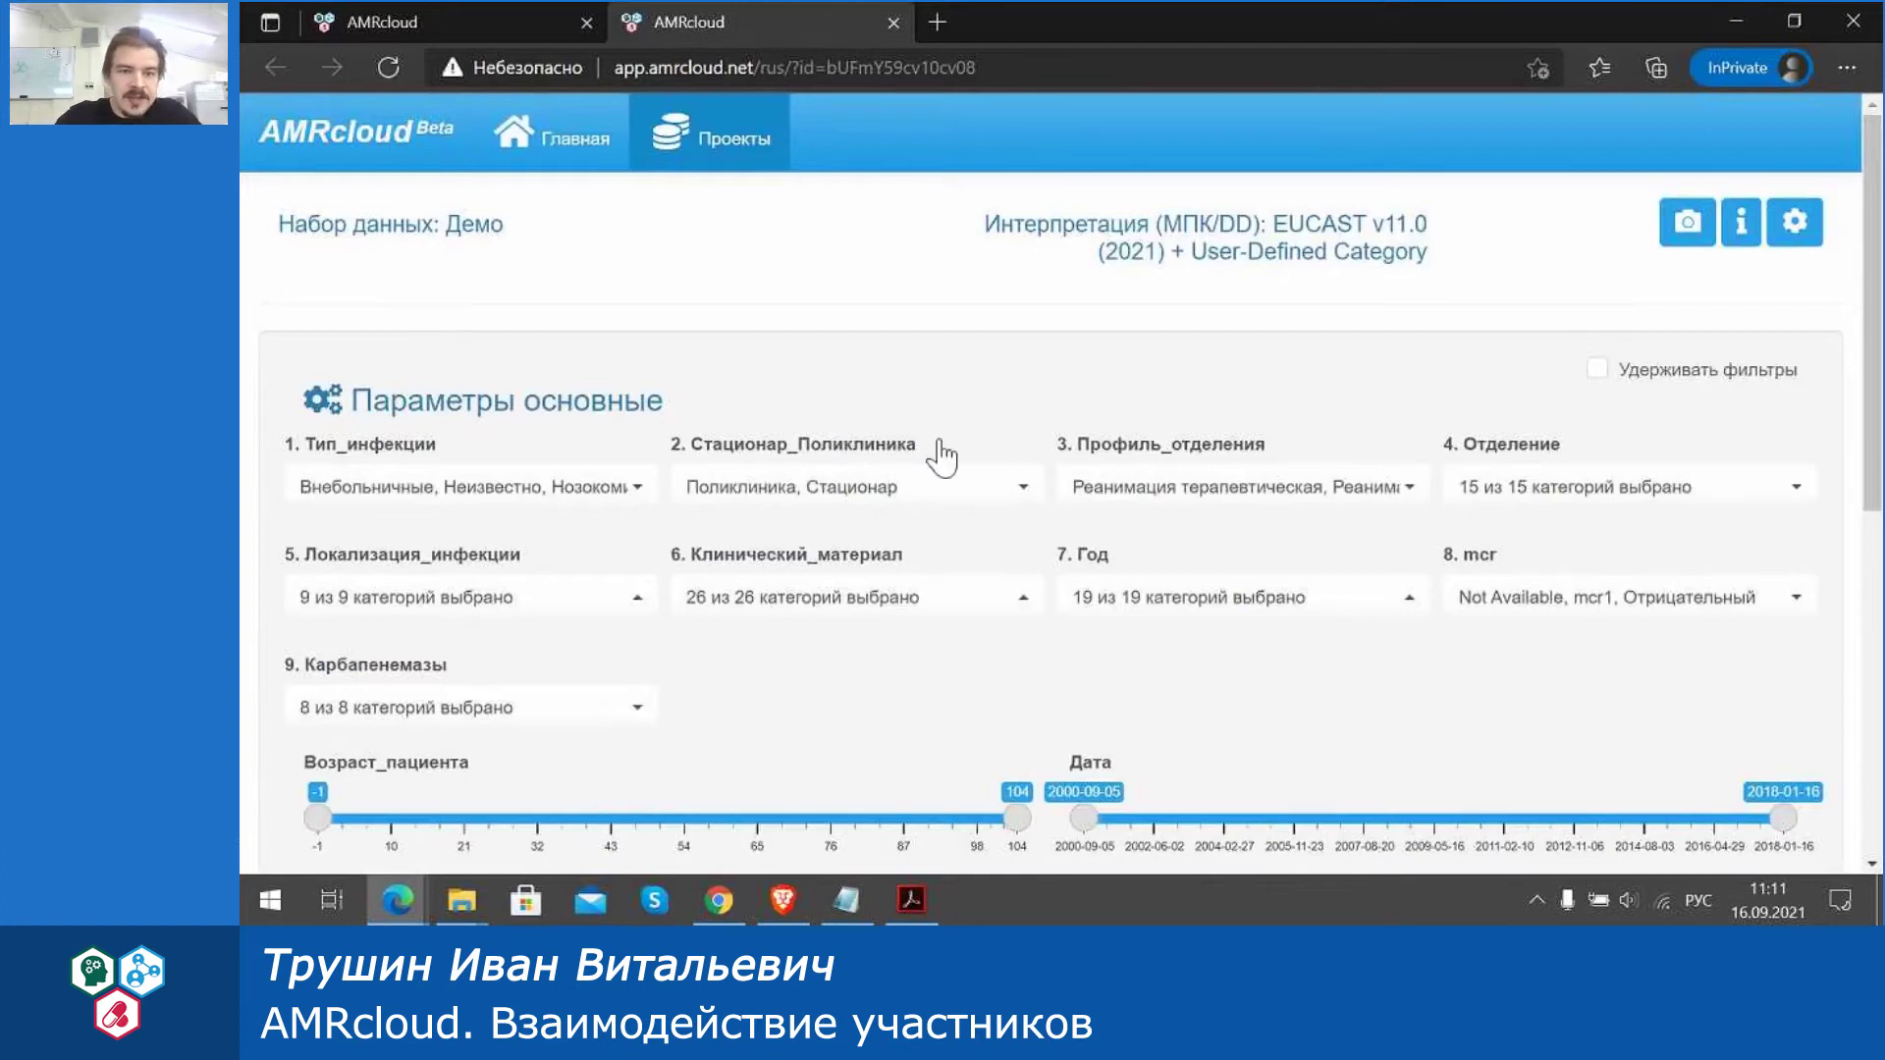
left_click(1001, 490)
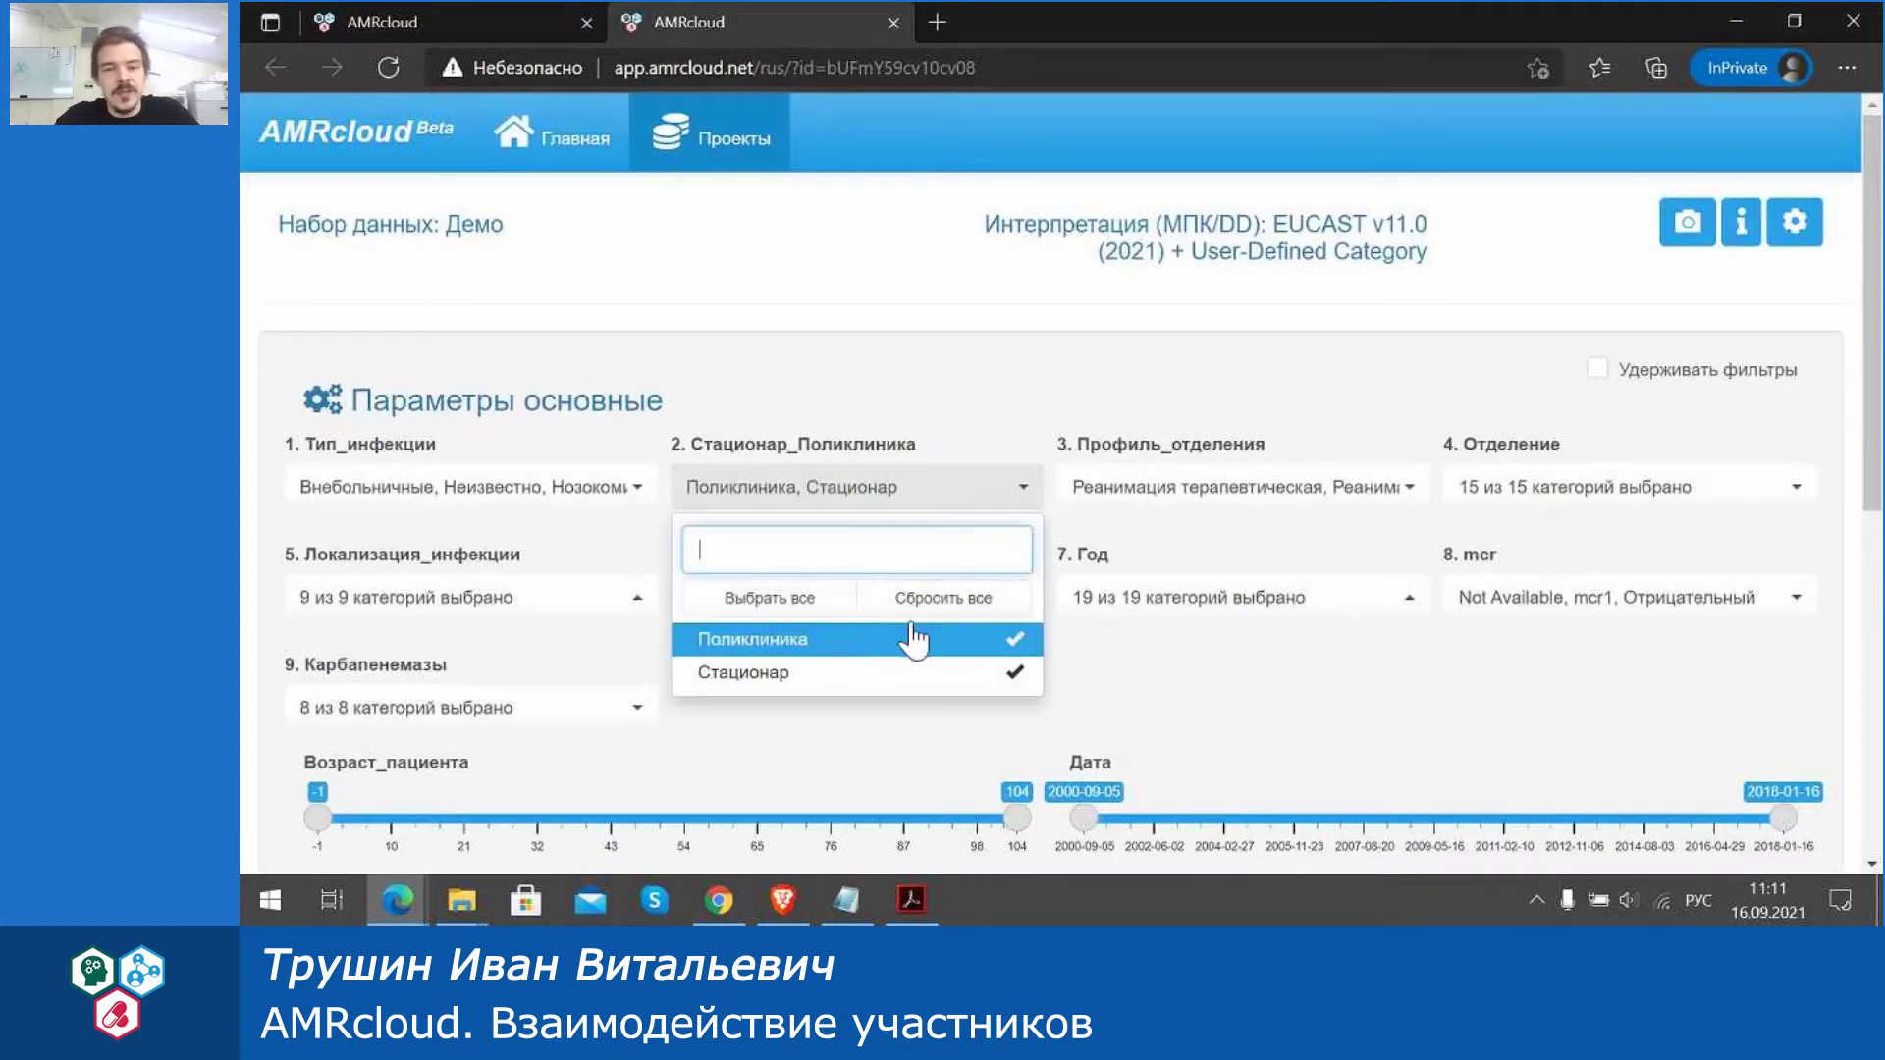
left_click(936, 601)
left_click(805, 645)
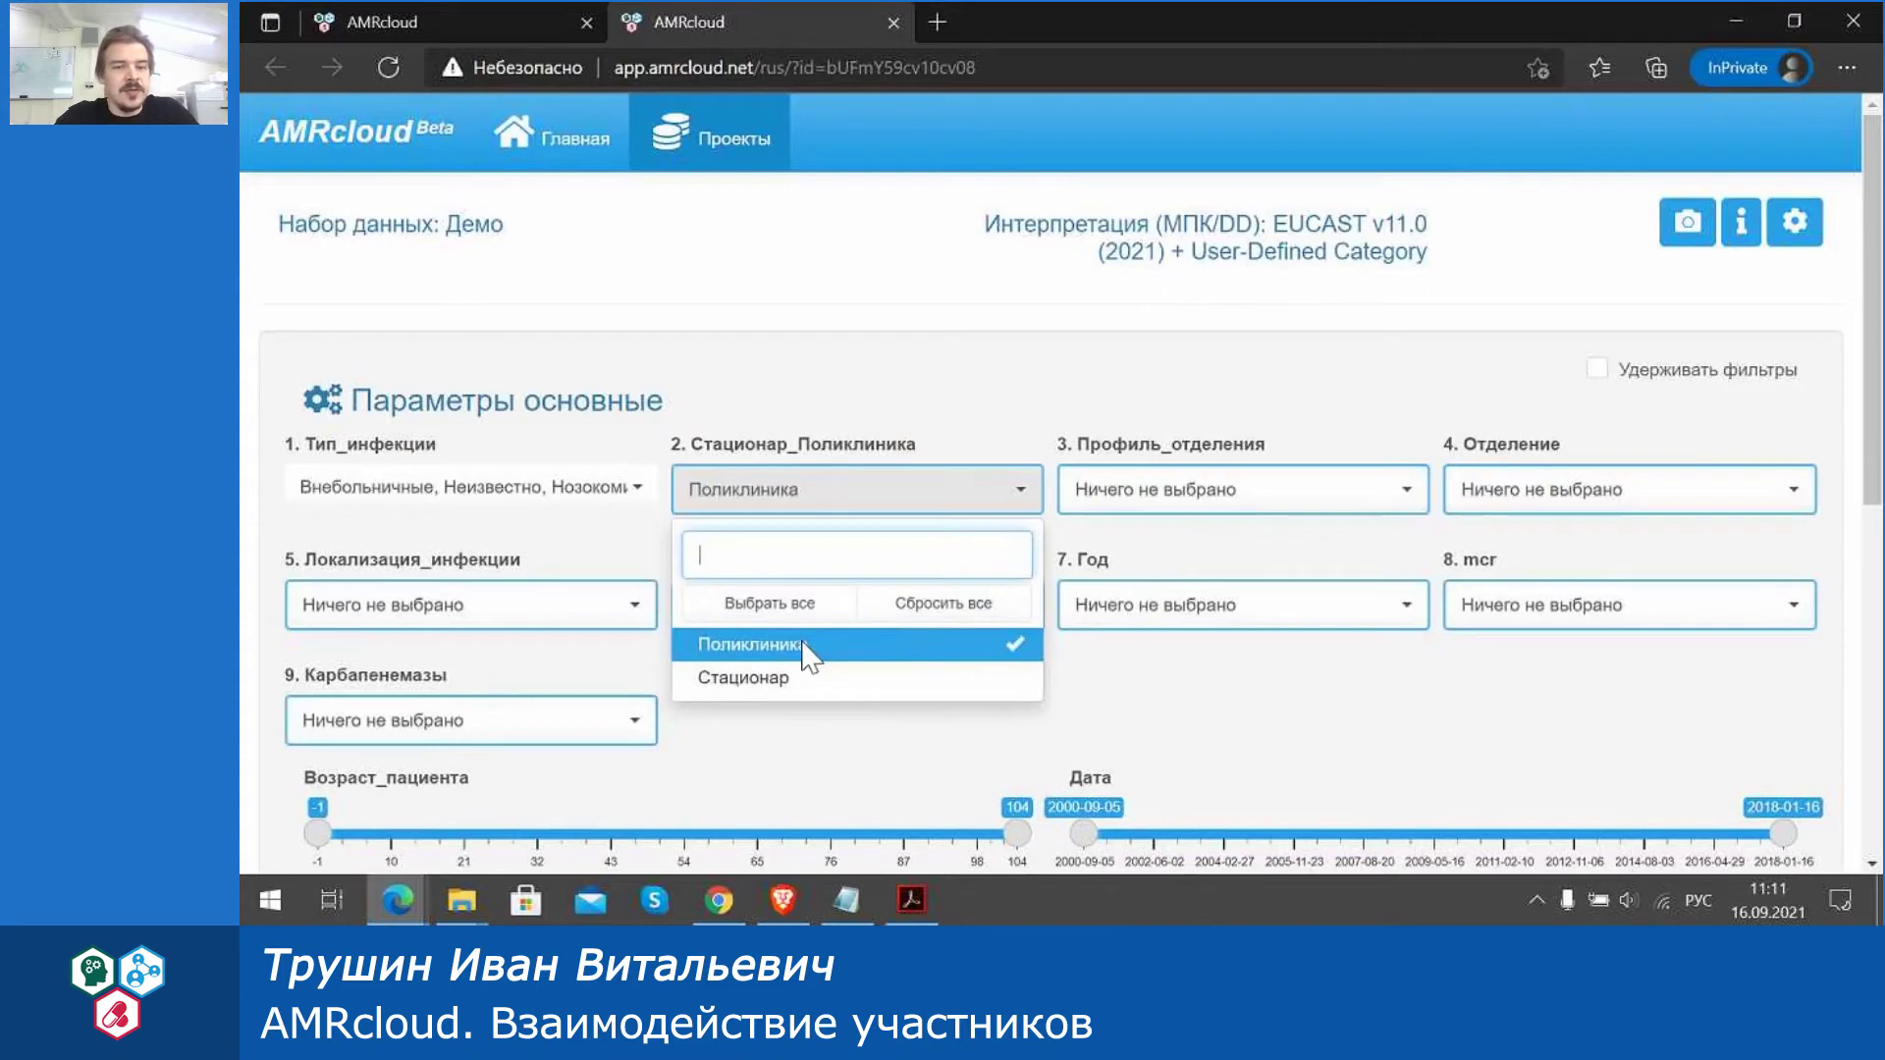
left_click(847, 721)
scroll(856, 736, "down", 7)
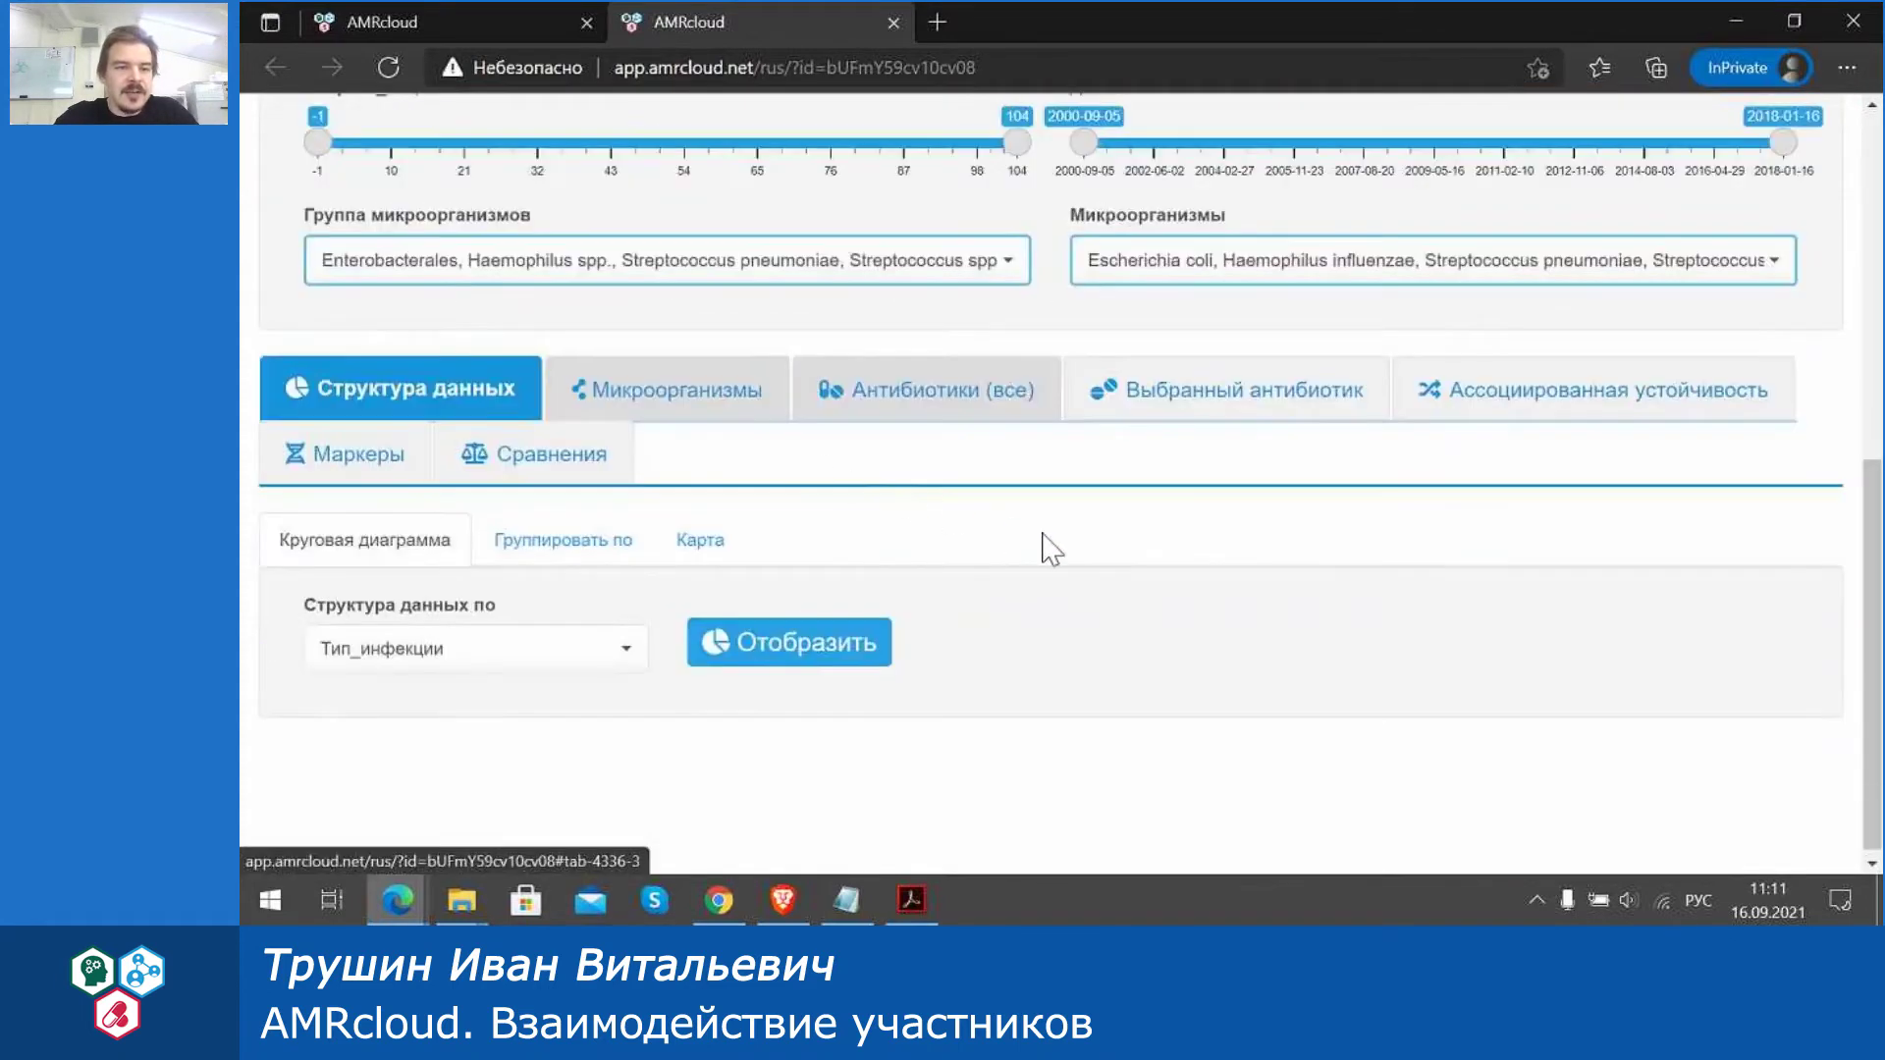
left_click(782, 640)
scroll(1077, 622, "down", 2)
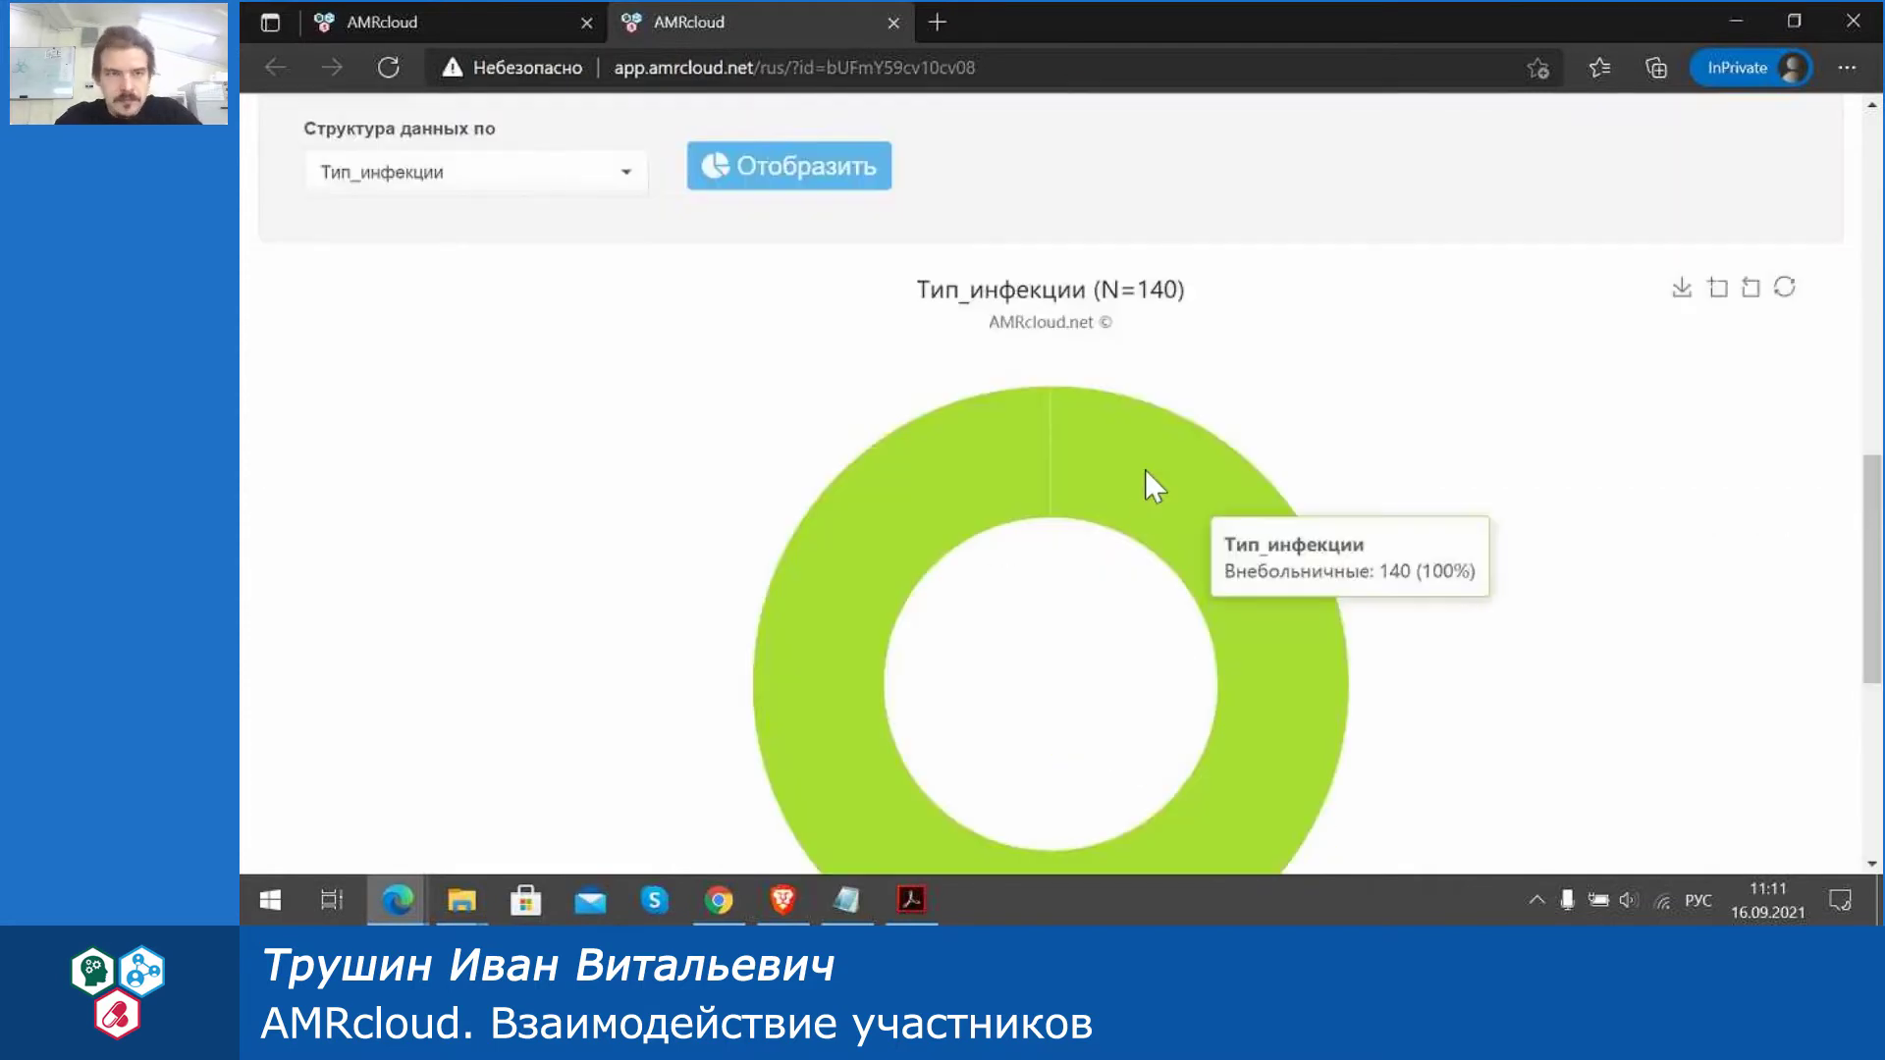
Close the shared tab, return to the main AMRcloud window and dismiss the share dialog
left_click(937, 22)
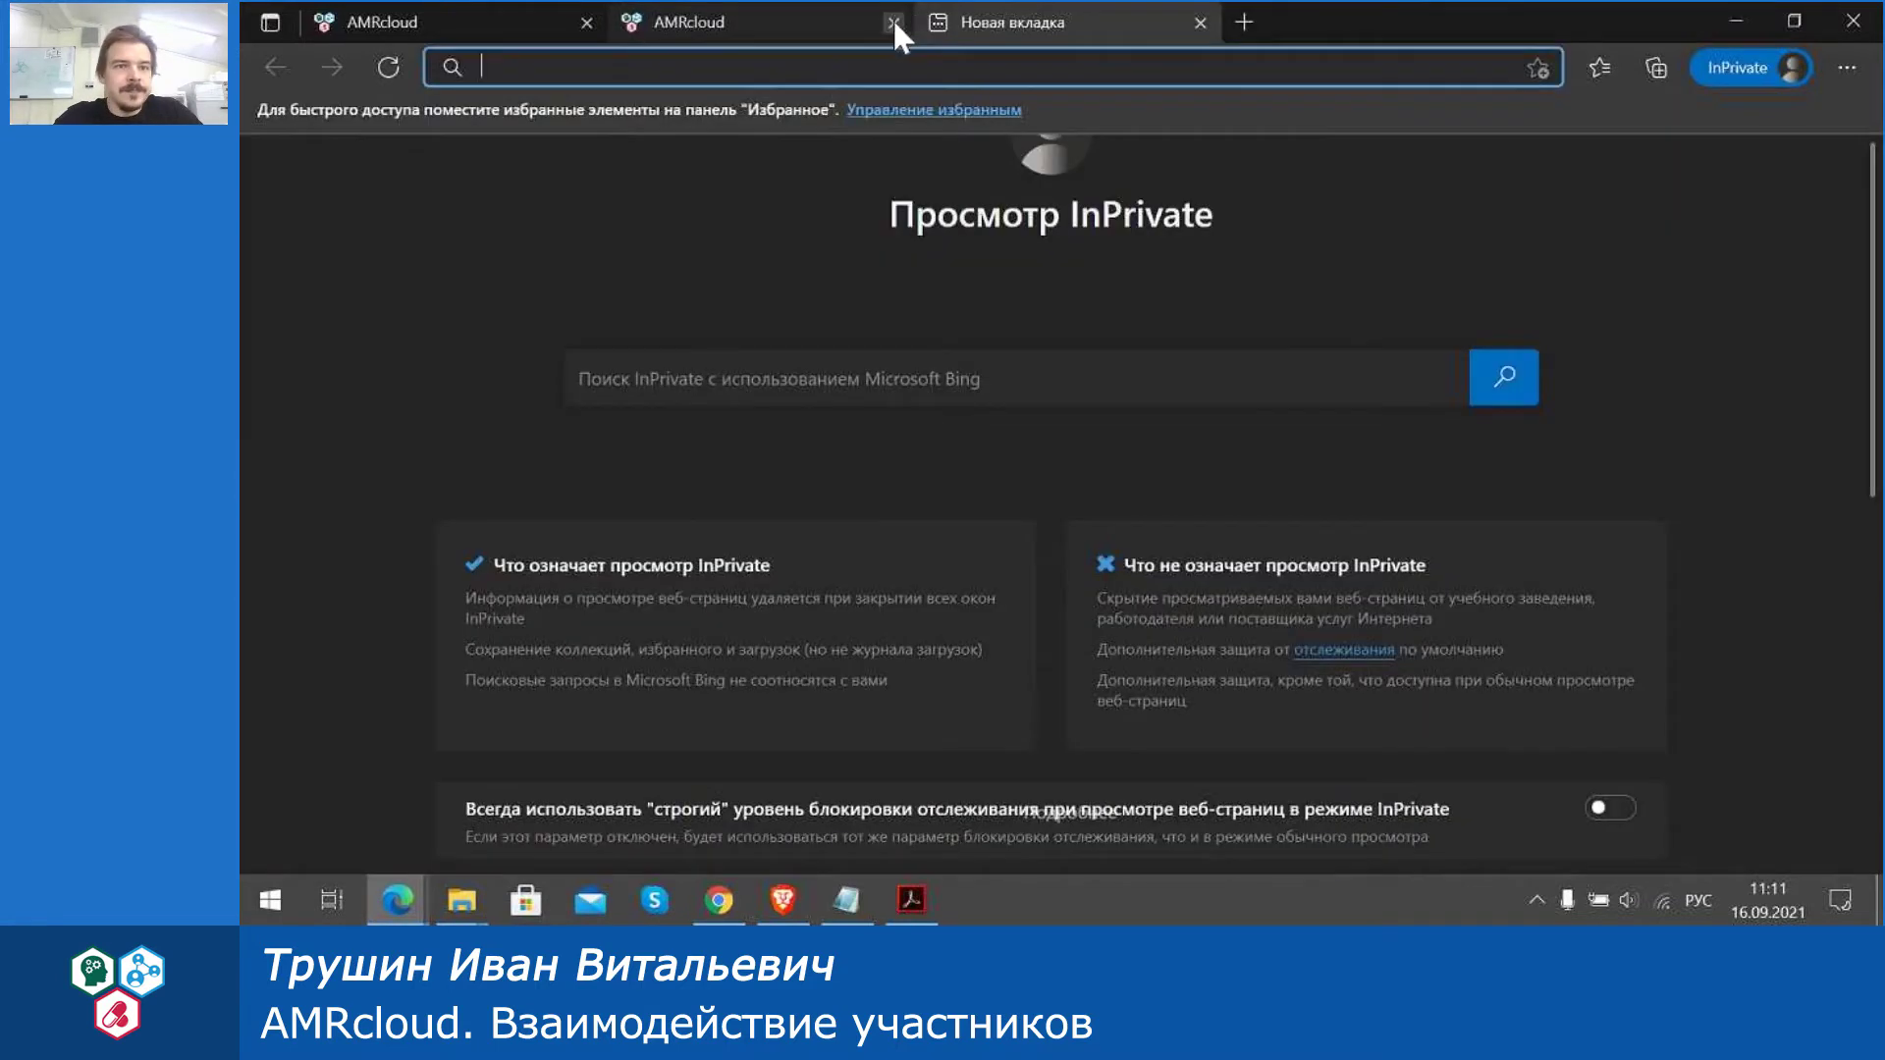
left_click(892, 19)
left_click(586, 22)
left_click(408, 916)
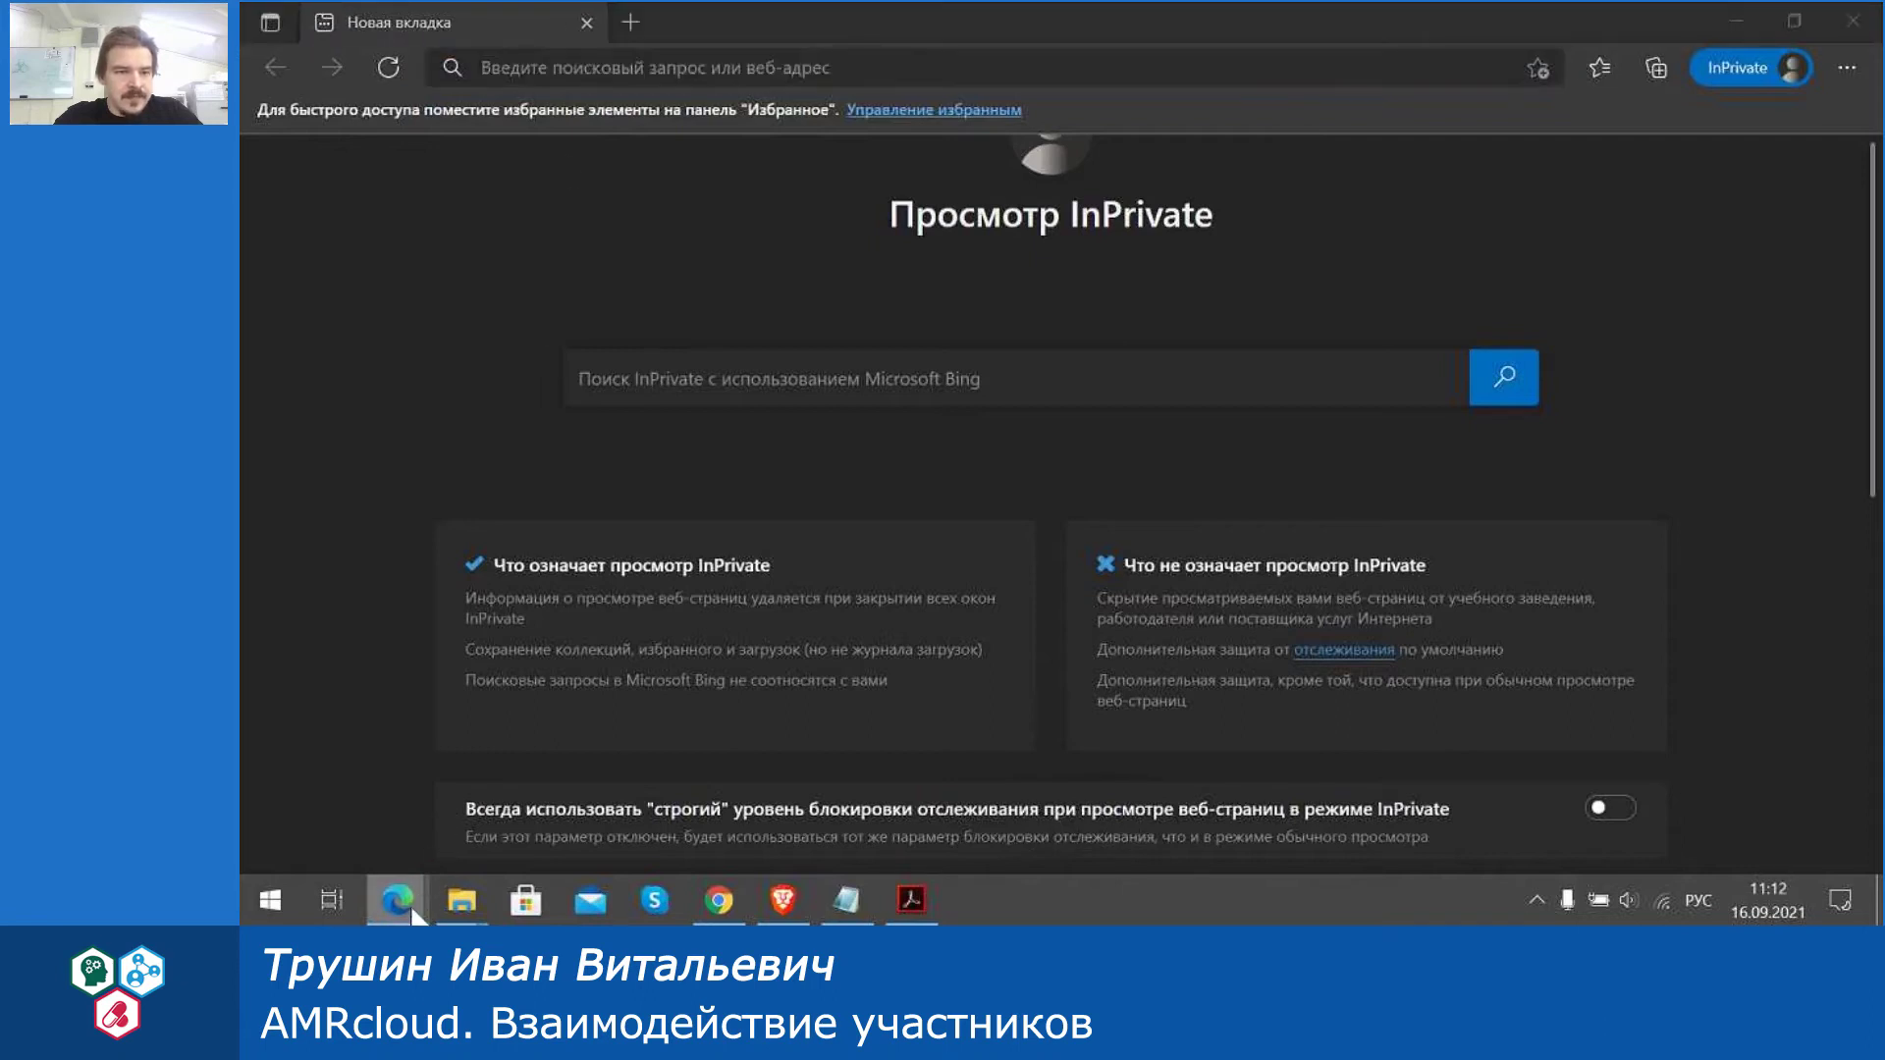
left_click(386, 815)
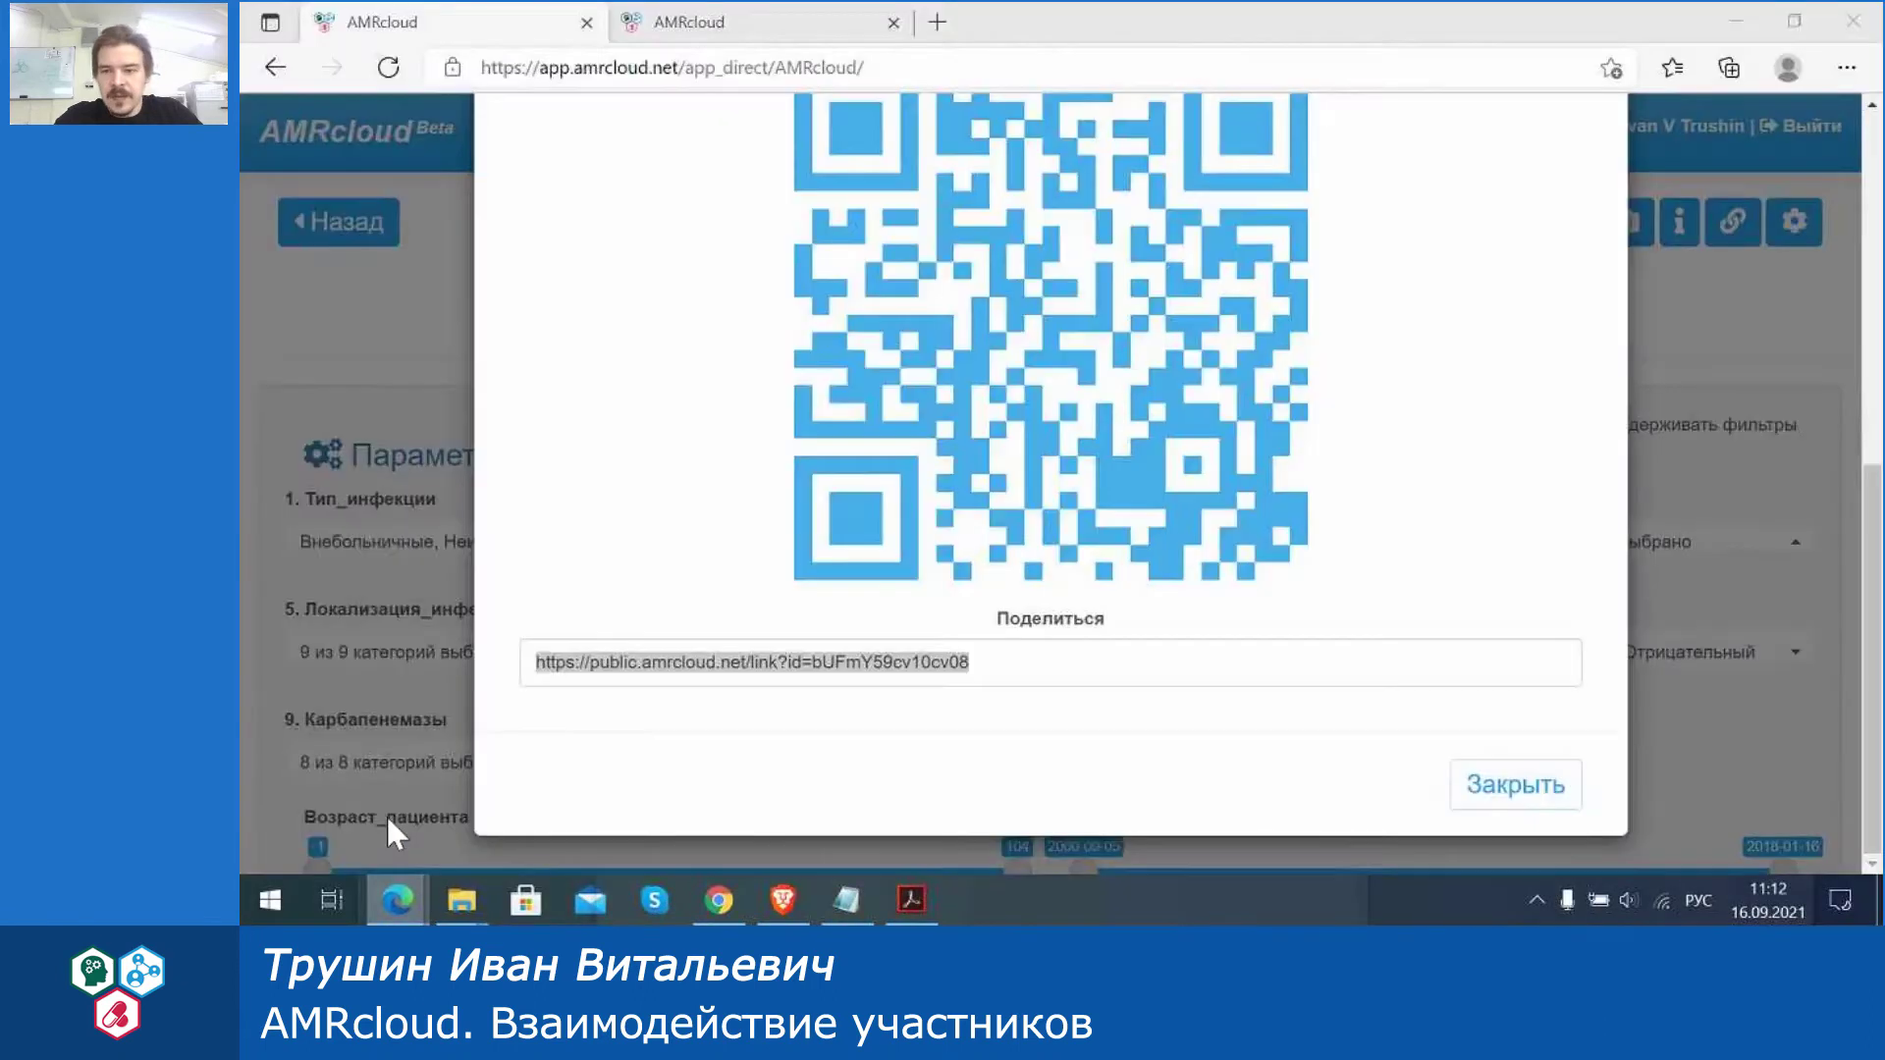
left_click(1508, 785)
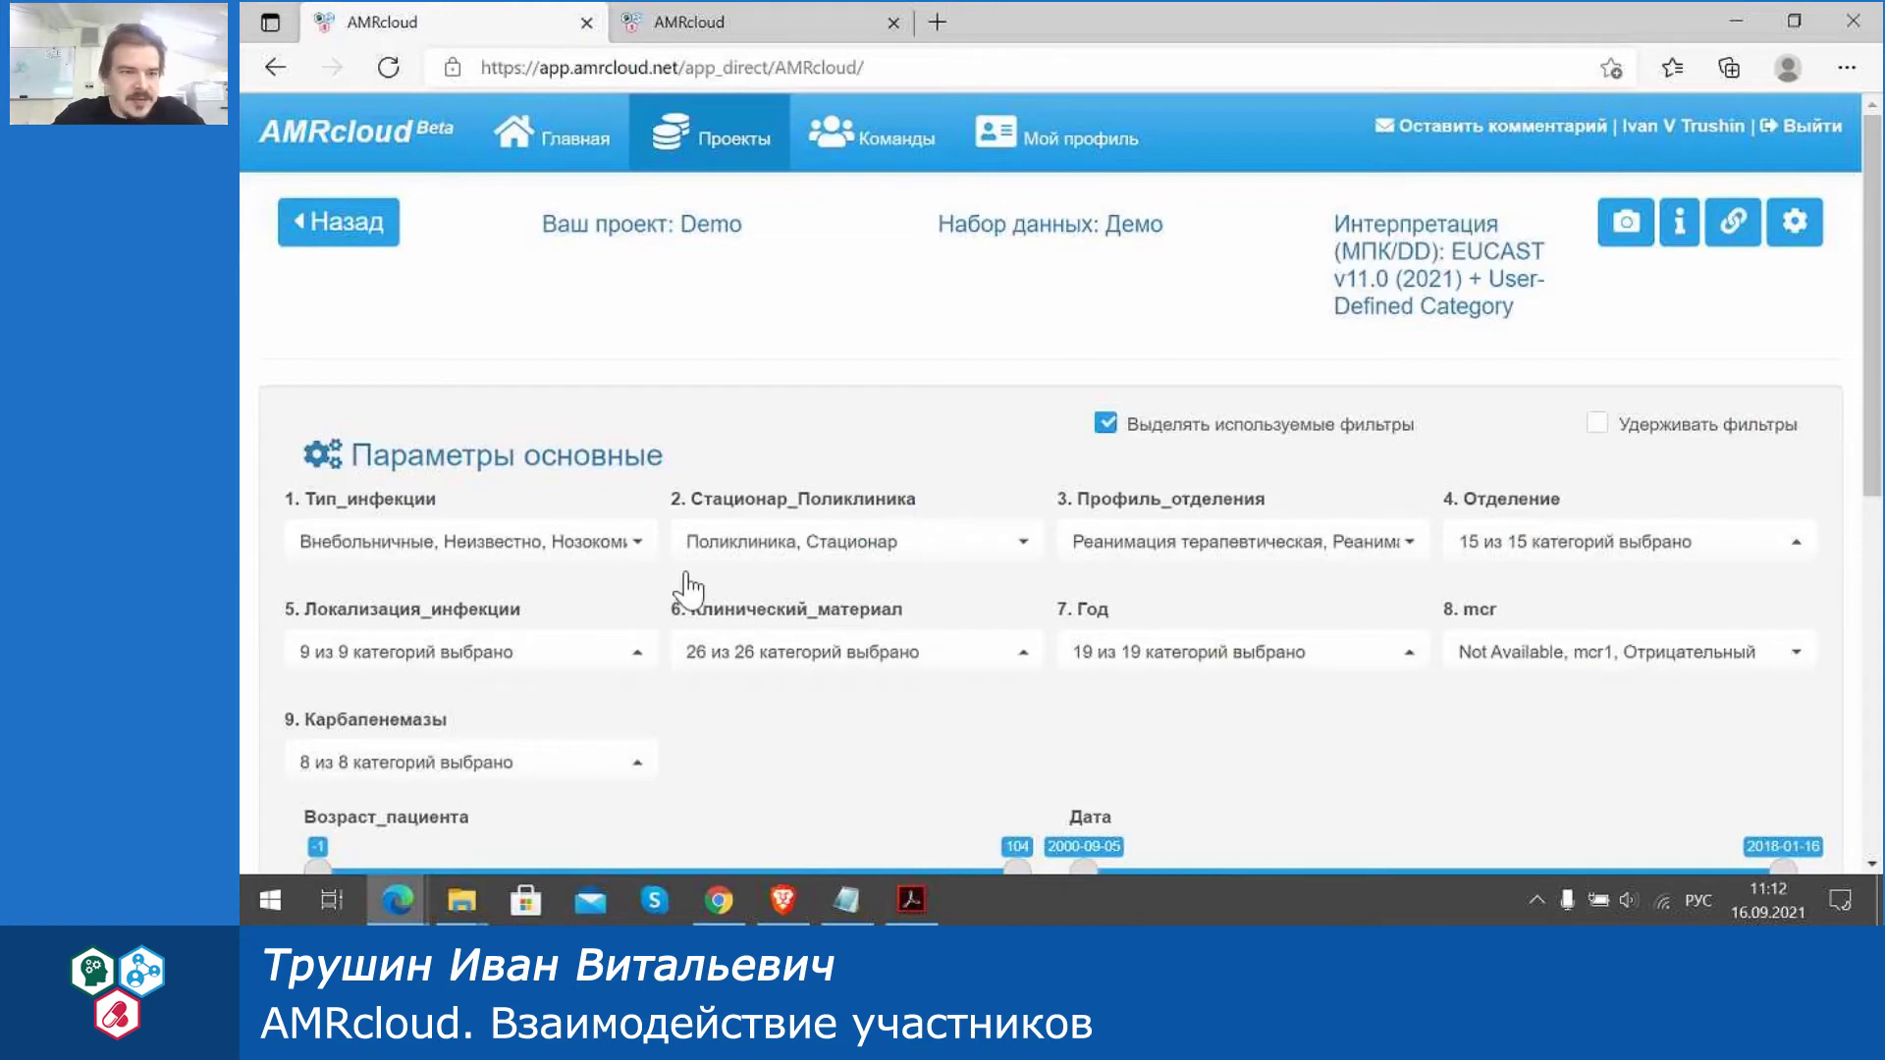
Filter Тип_инфекции to Внебольничные and Локализация_инфекции to Дыхательная система
left_click(629, 542)
left_click(557, 656)
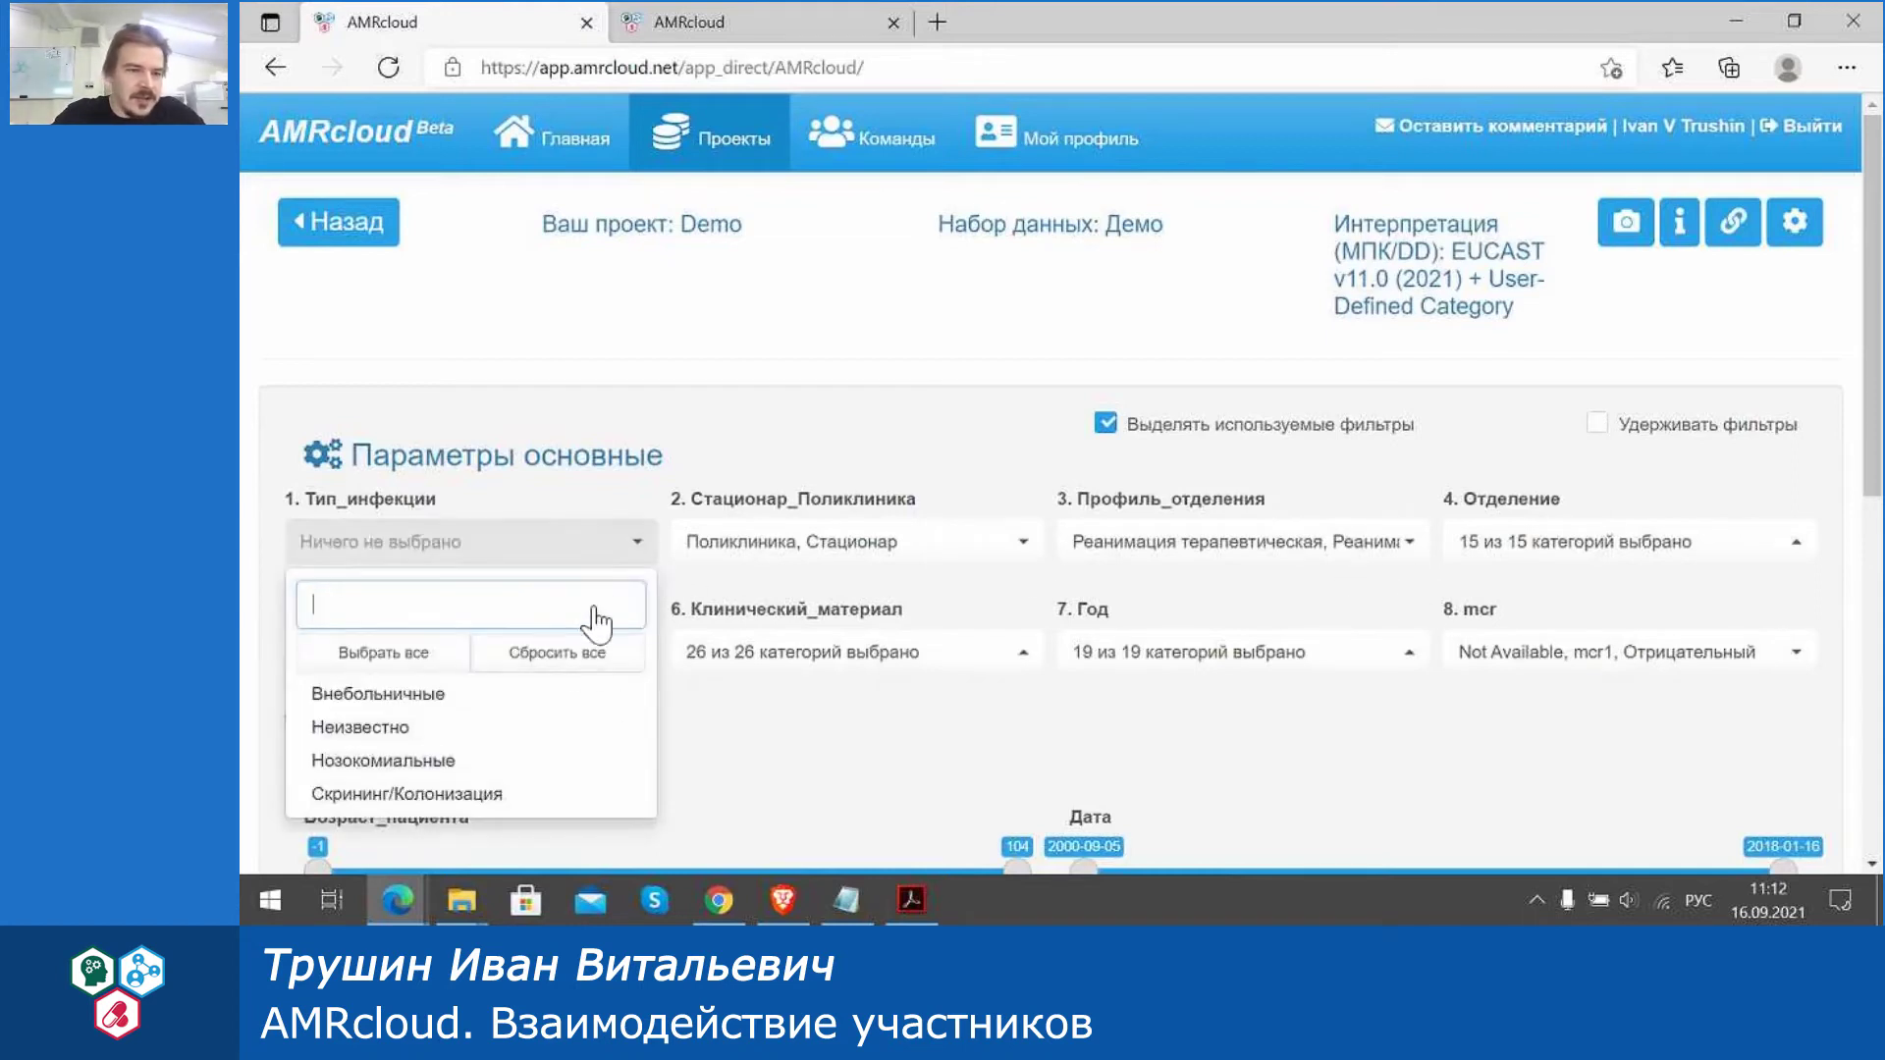
left_click(442, 699)
left_click(780, 764)
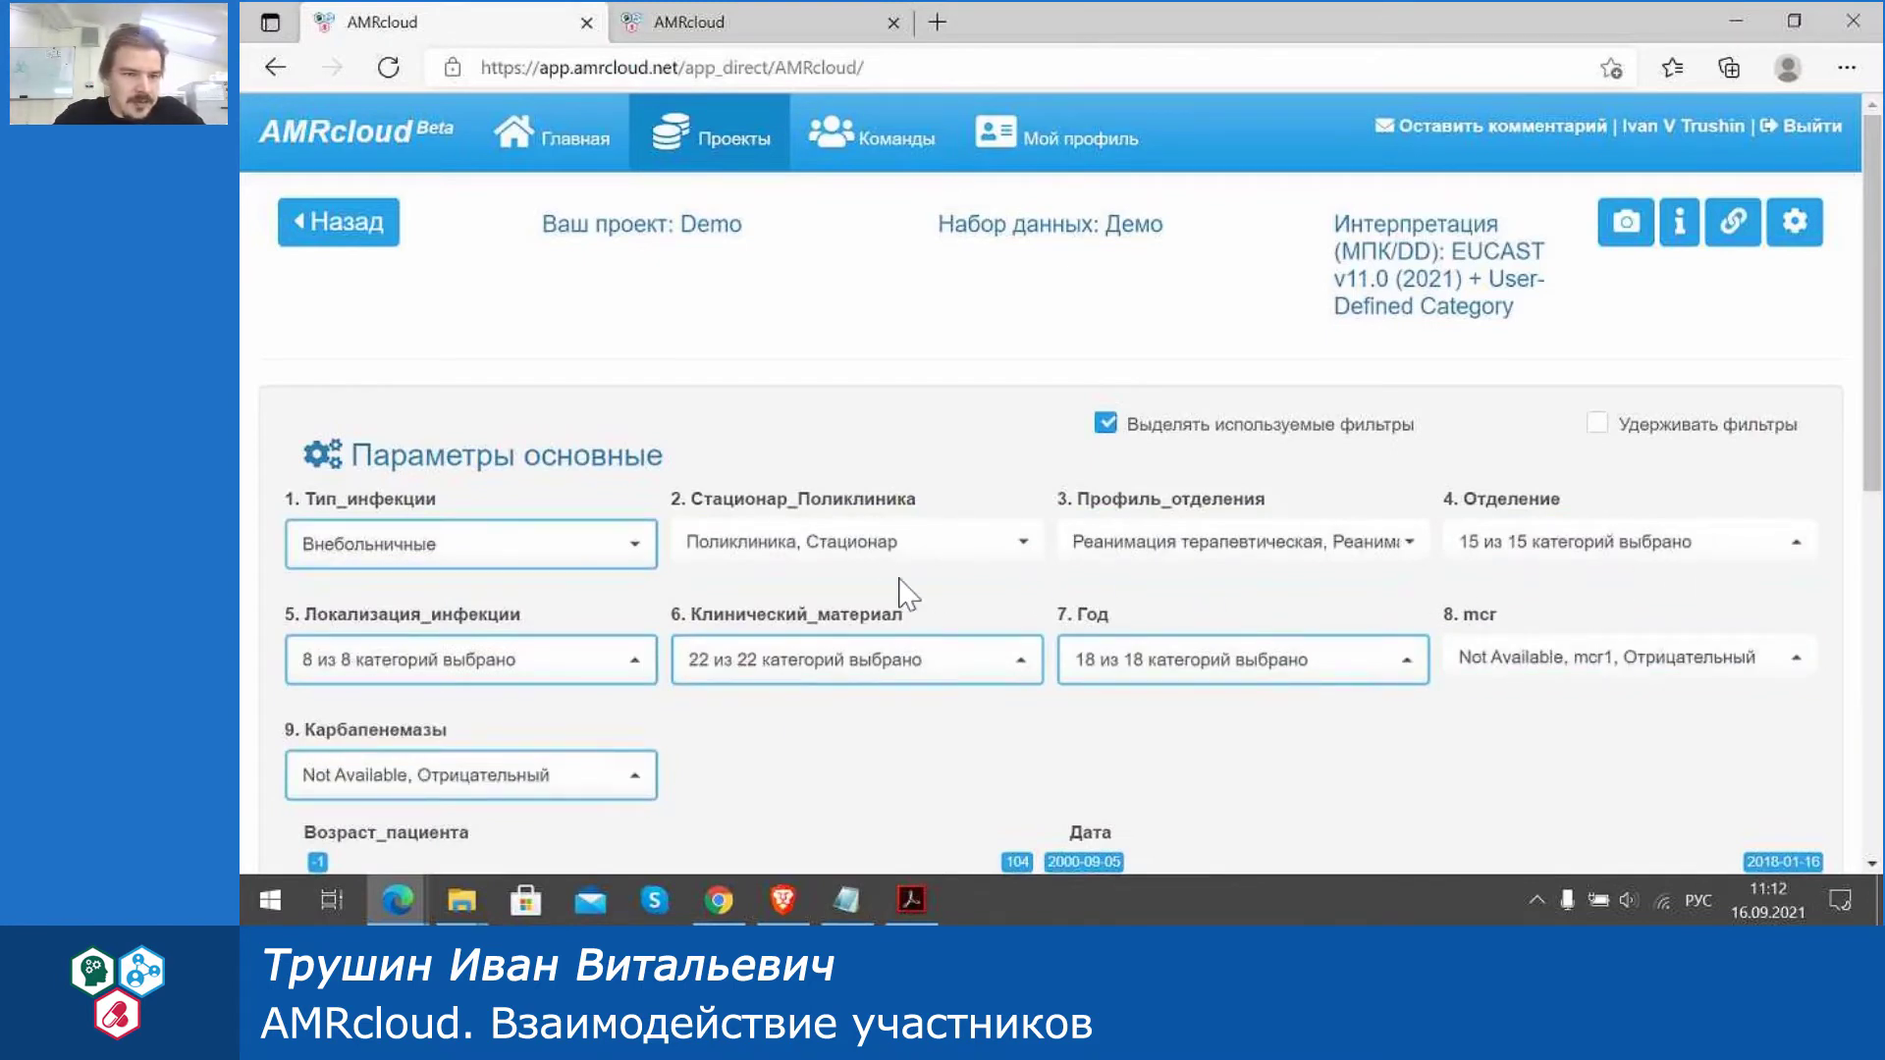
left_click(601, 653)
left_click(574, 334)
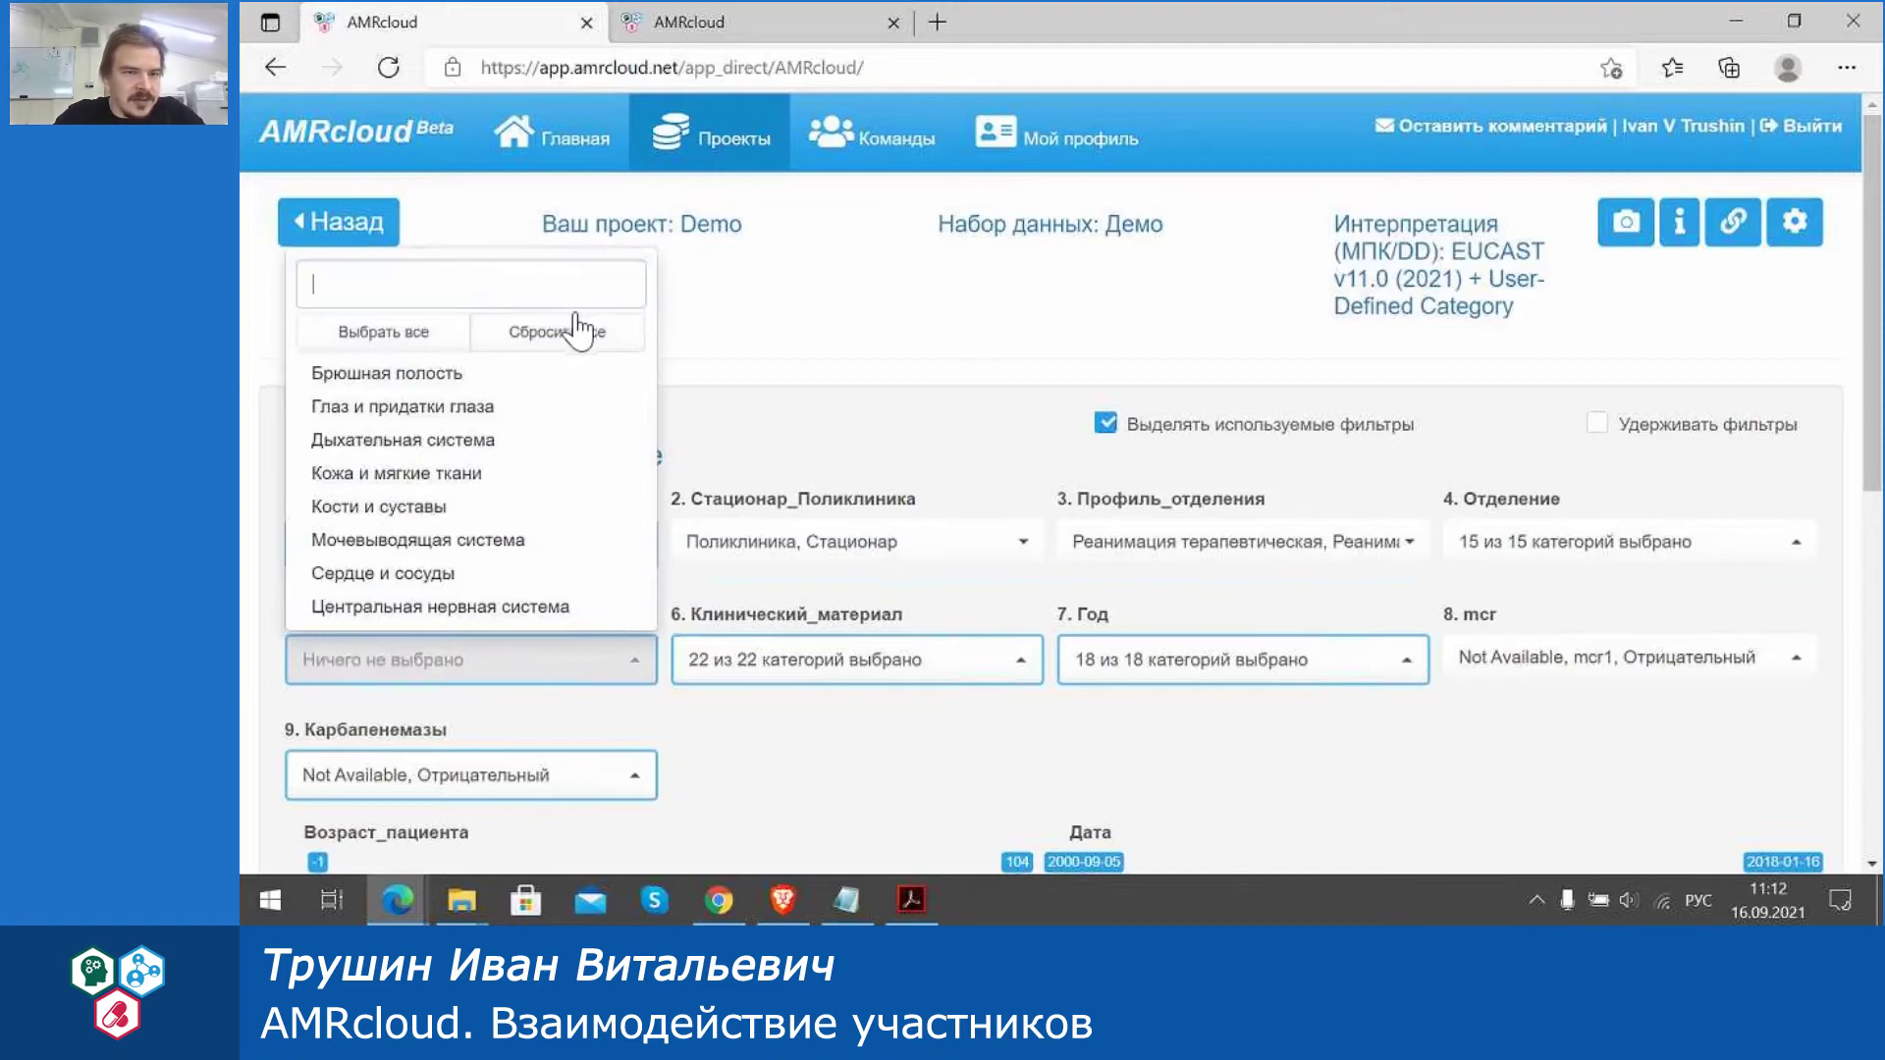
left_click(481, 440)
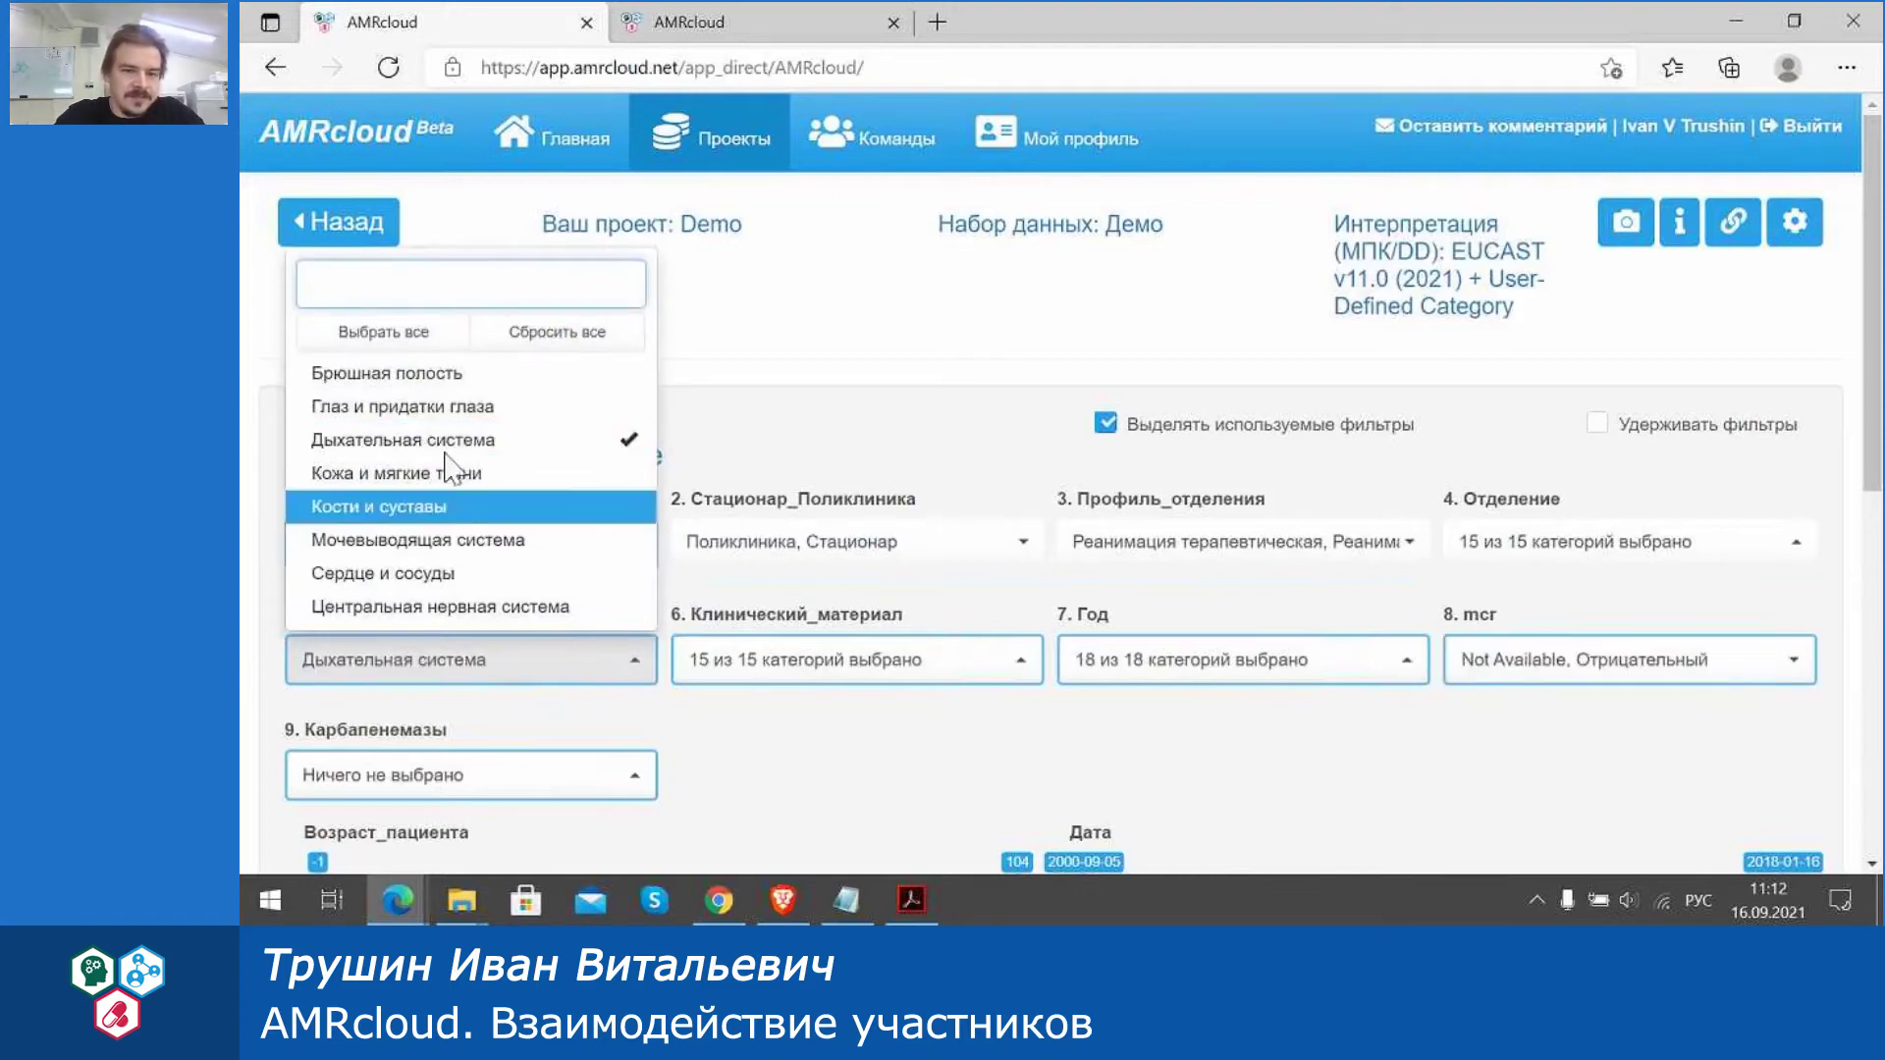
left_click(878, 785)
Chart the data structure by Год, covering 1299 records
scroll(791, 723, "down", 3)
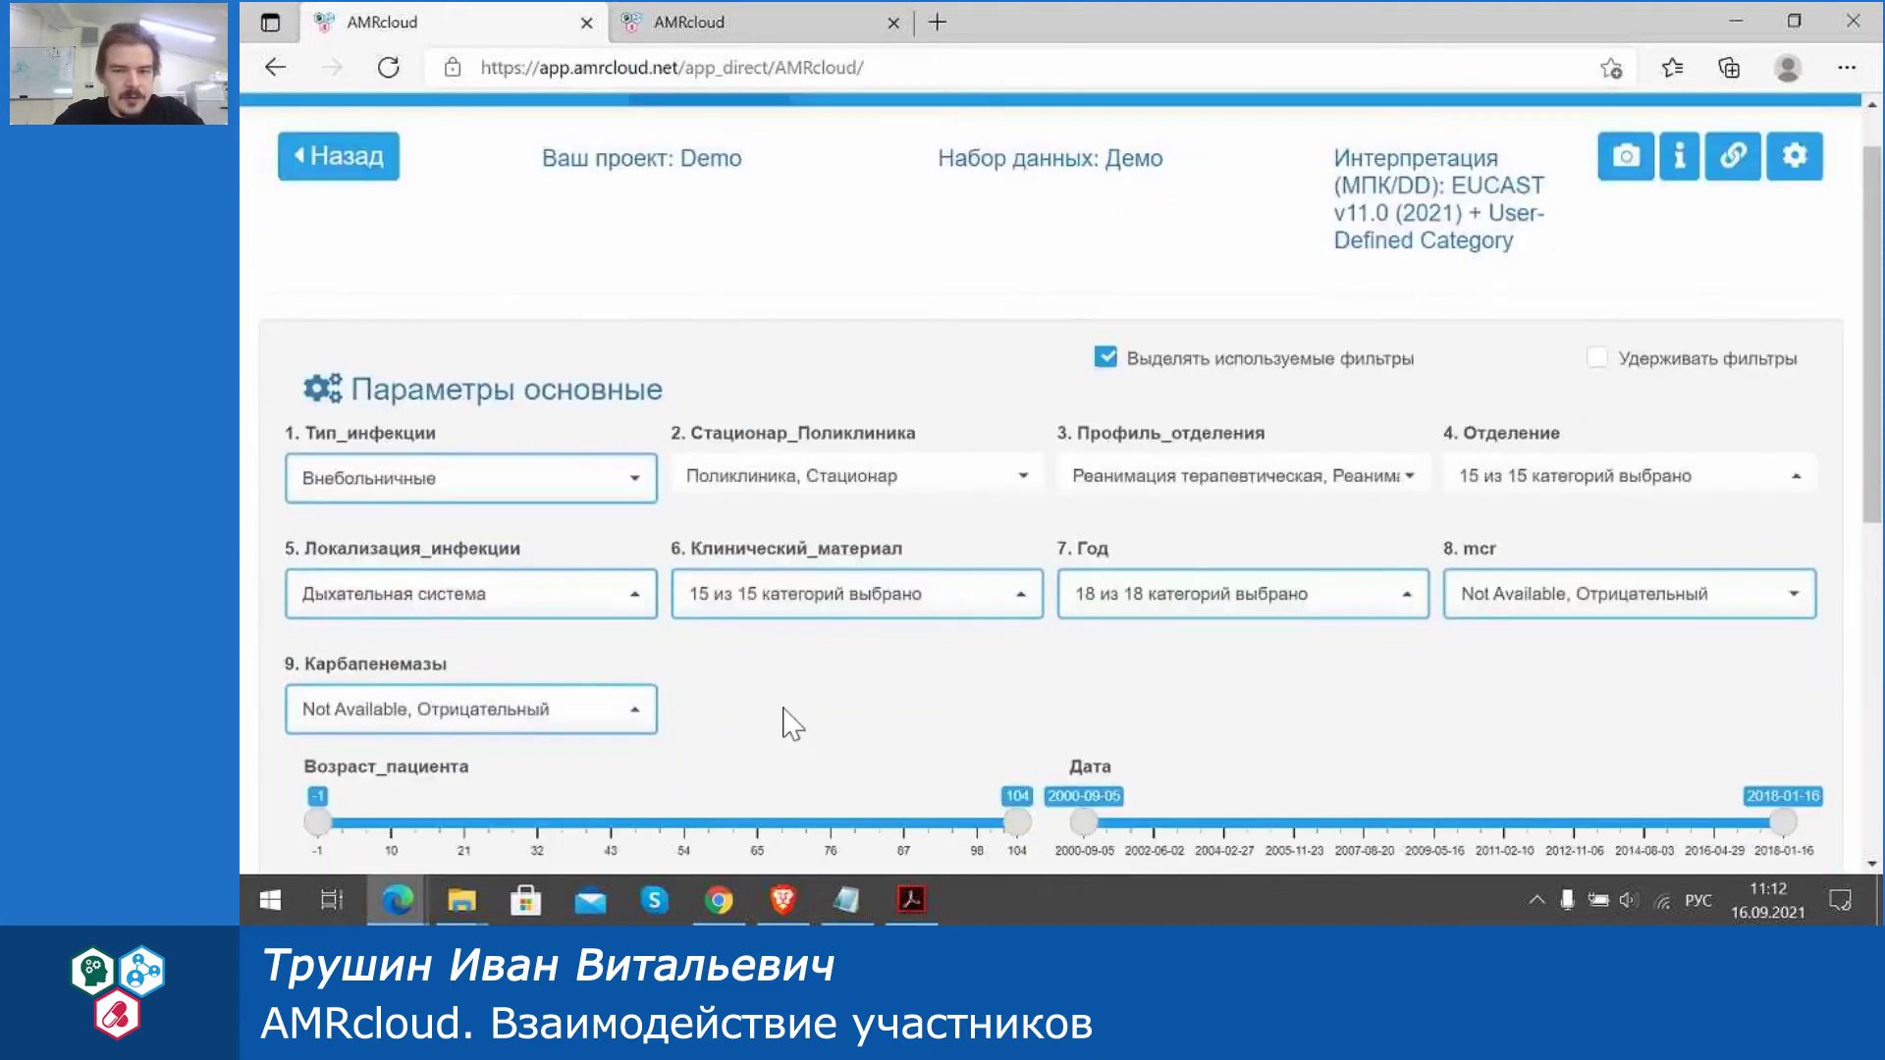
scroll(802, 677, "down", 4)
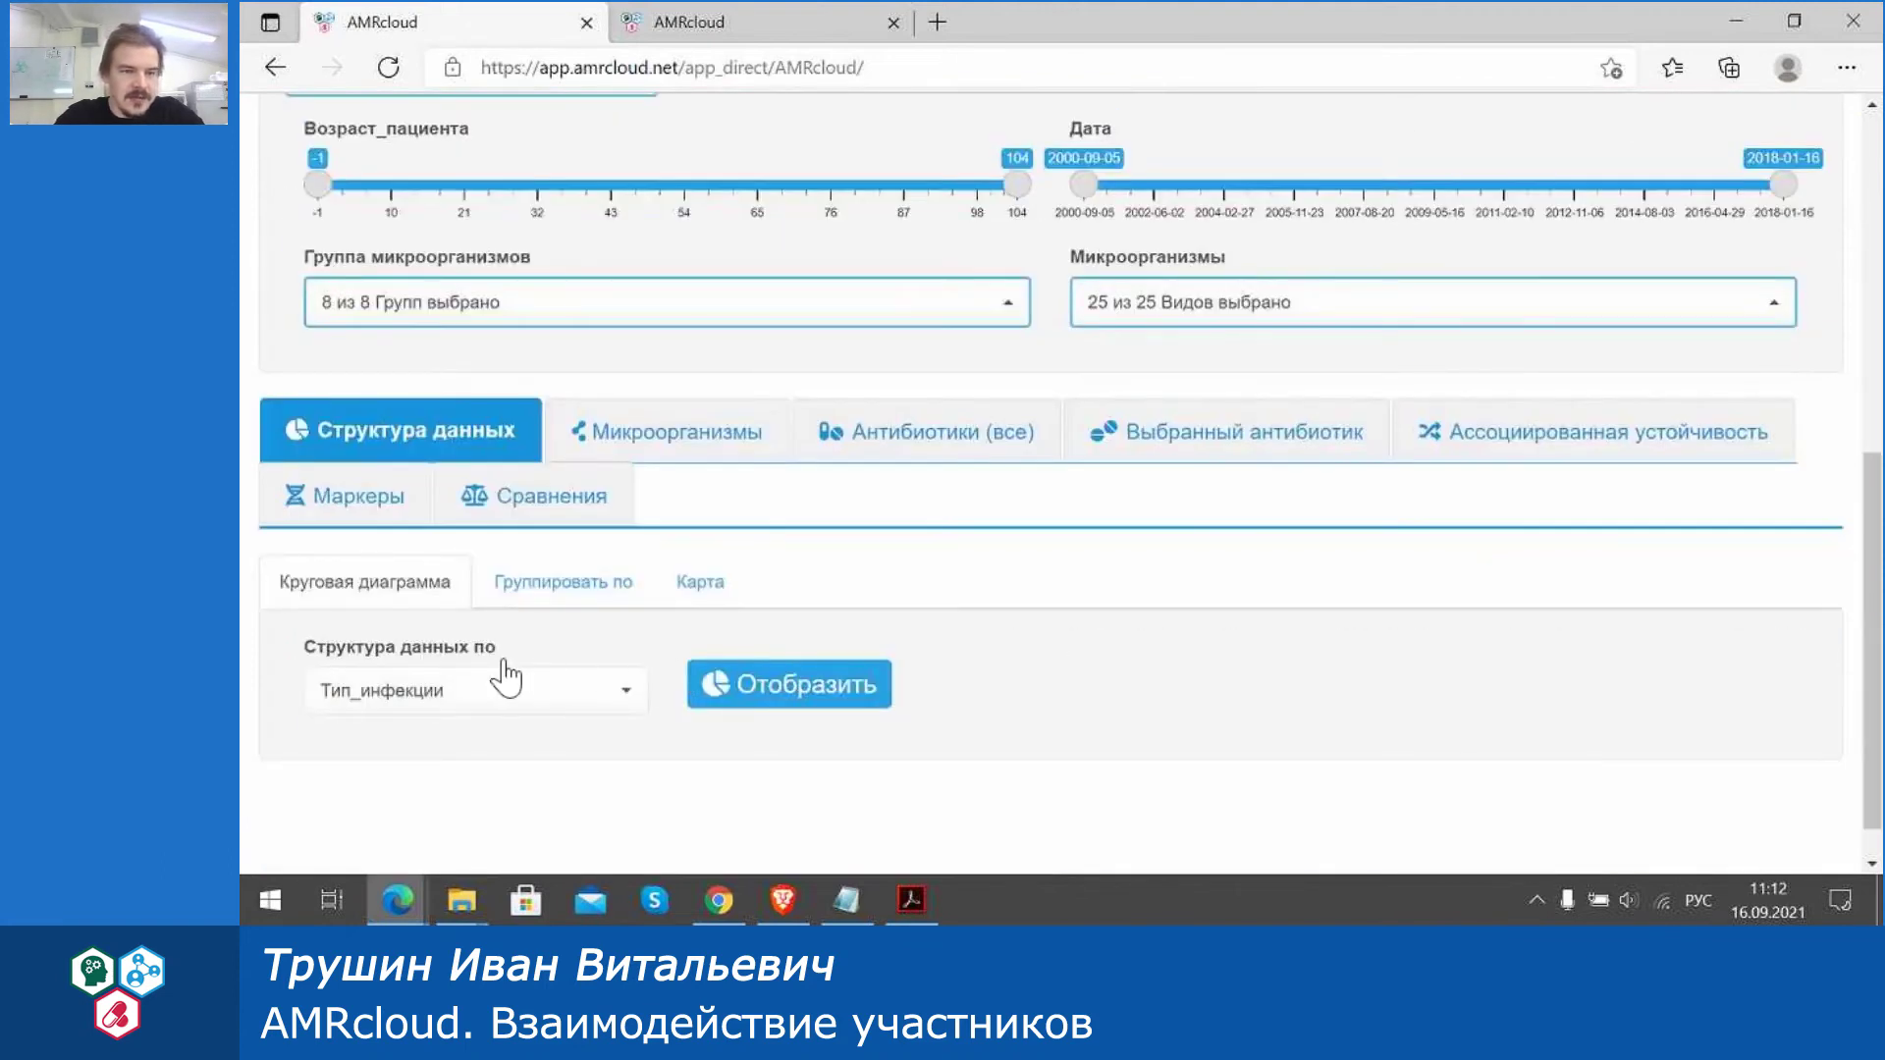
left_click(499, 689)
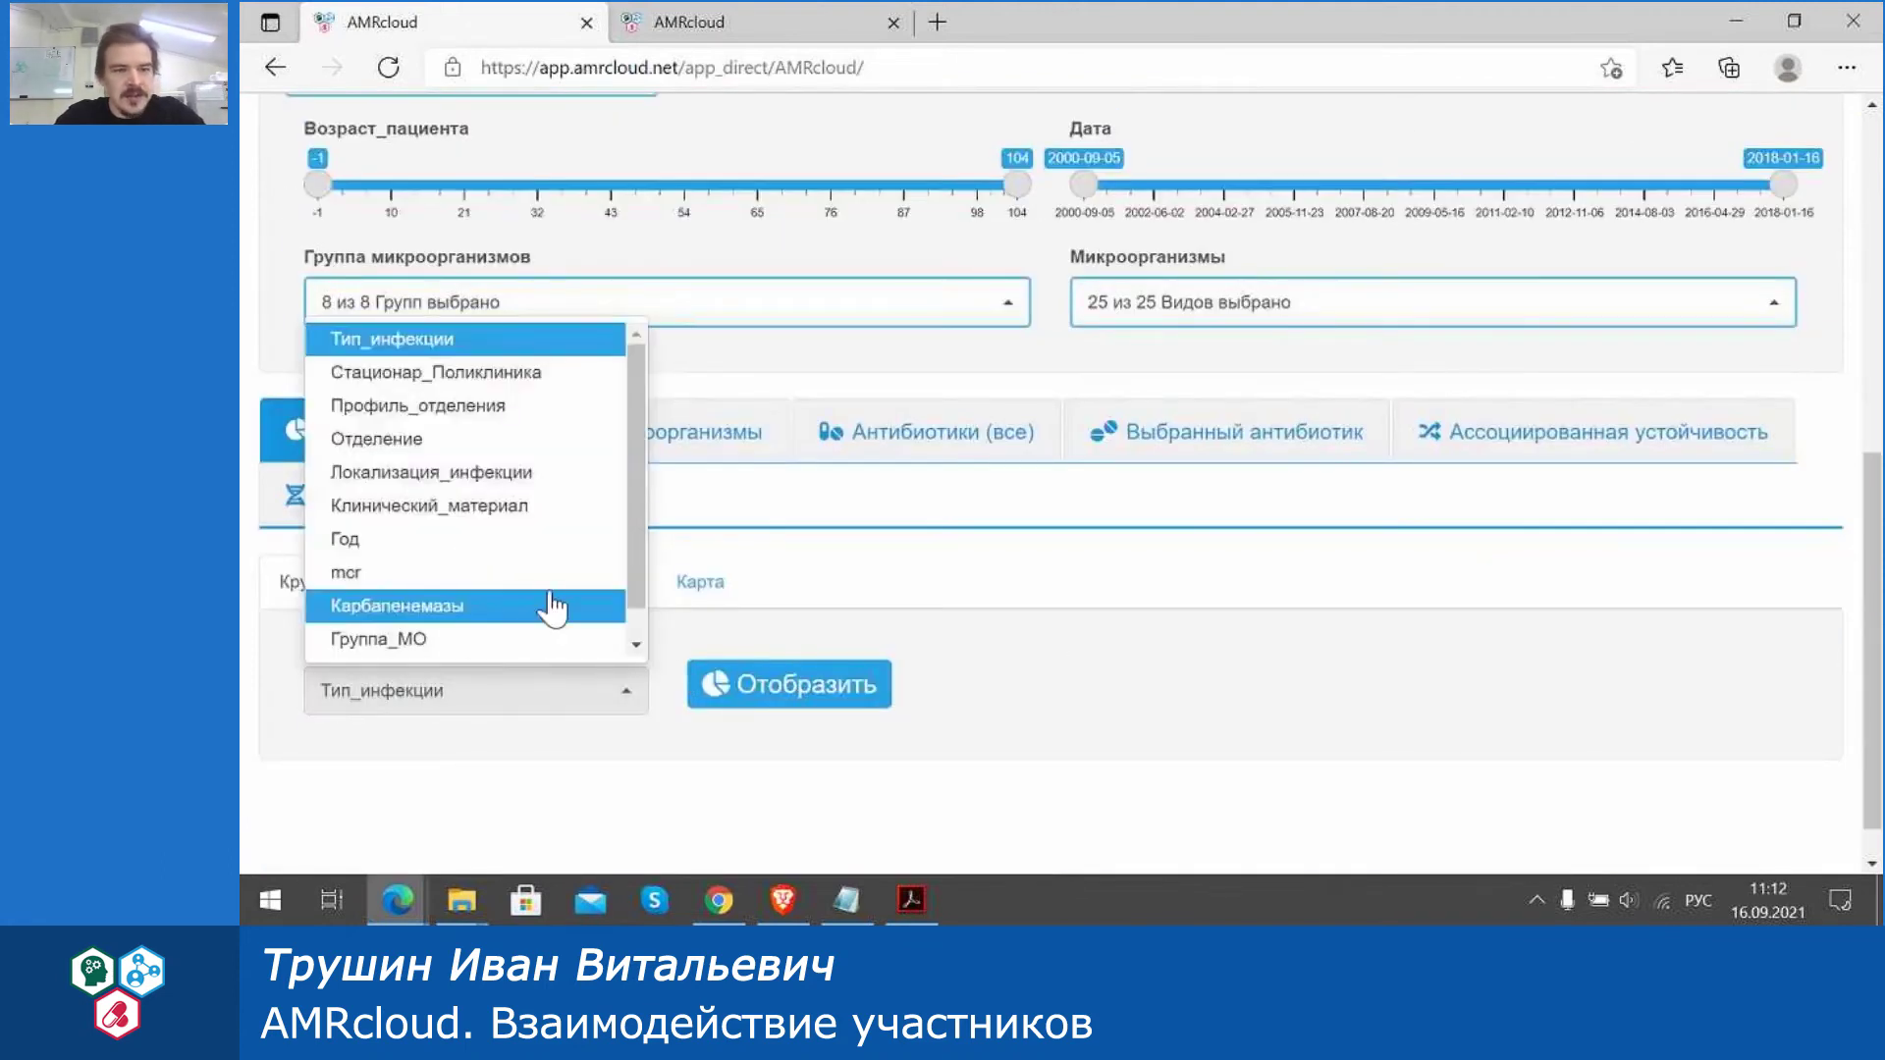
left_click(542, 539)
left_click(828, 699)
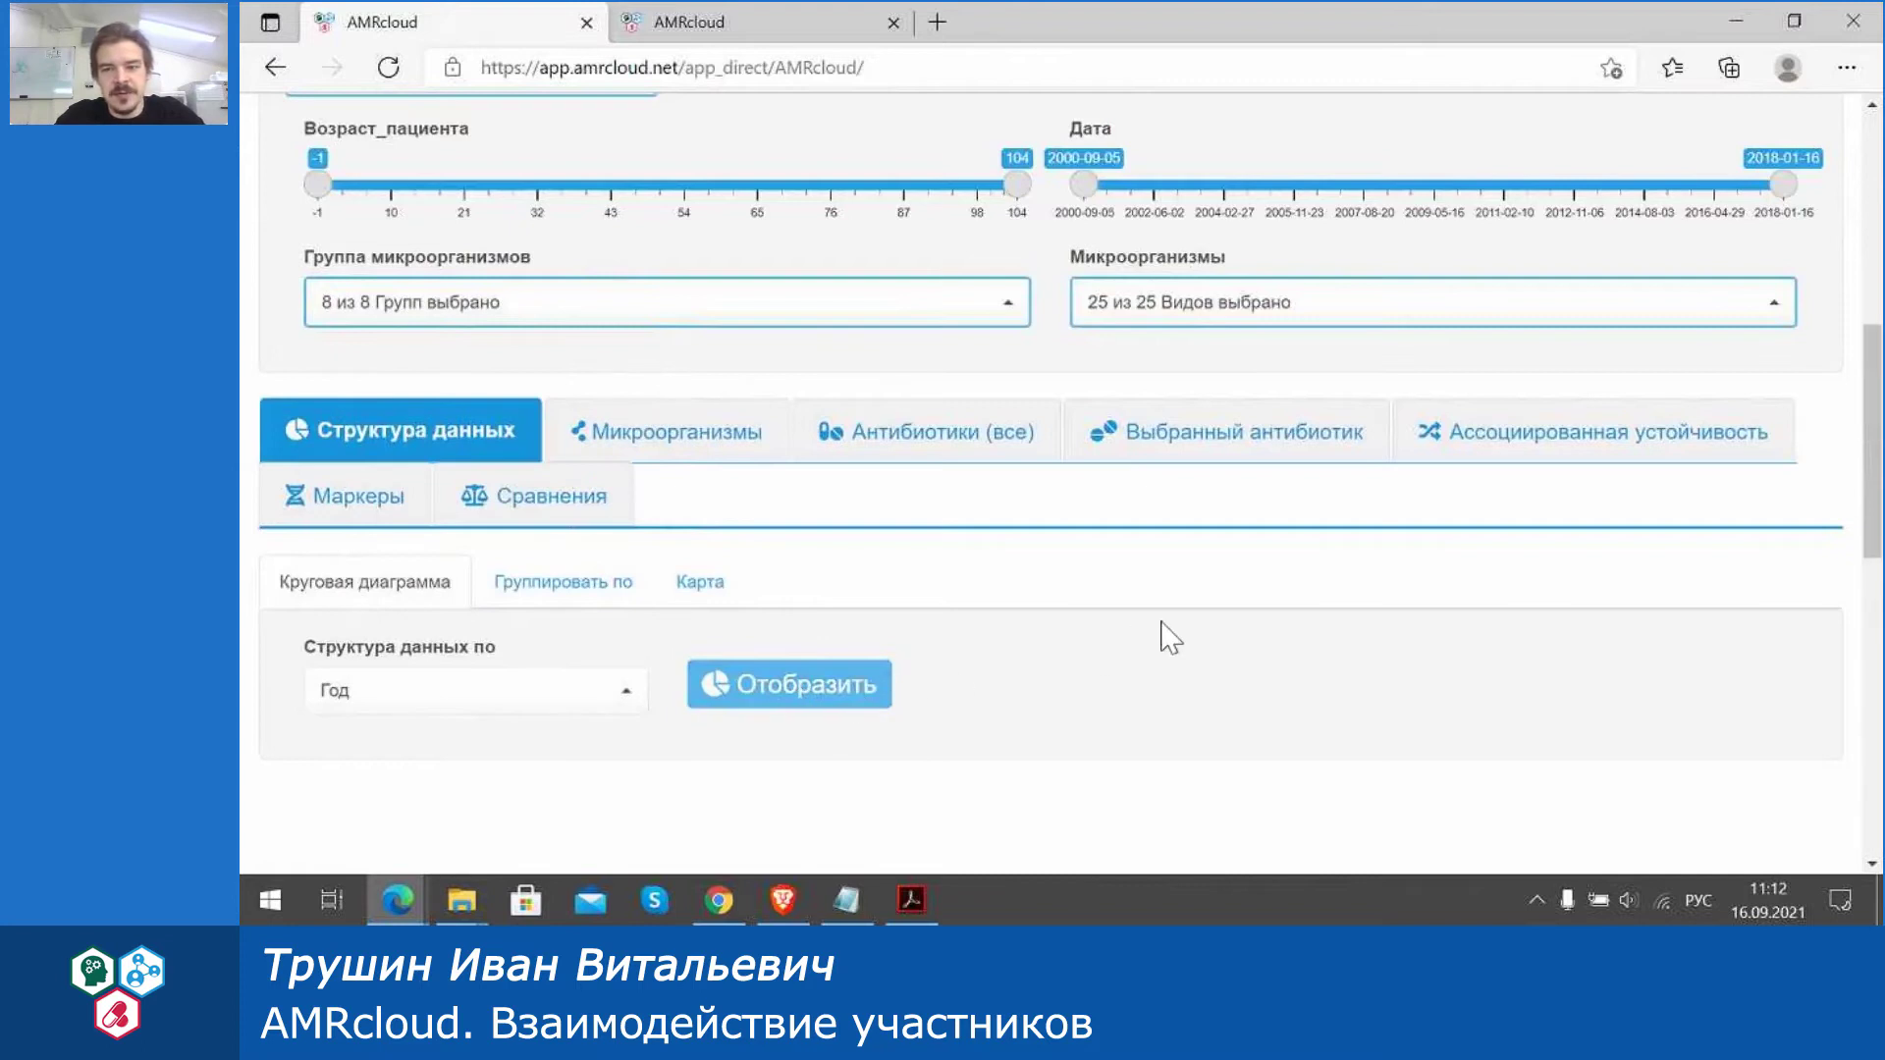
scroll(1170, 639, "down", 5)
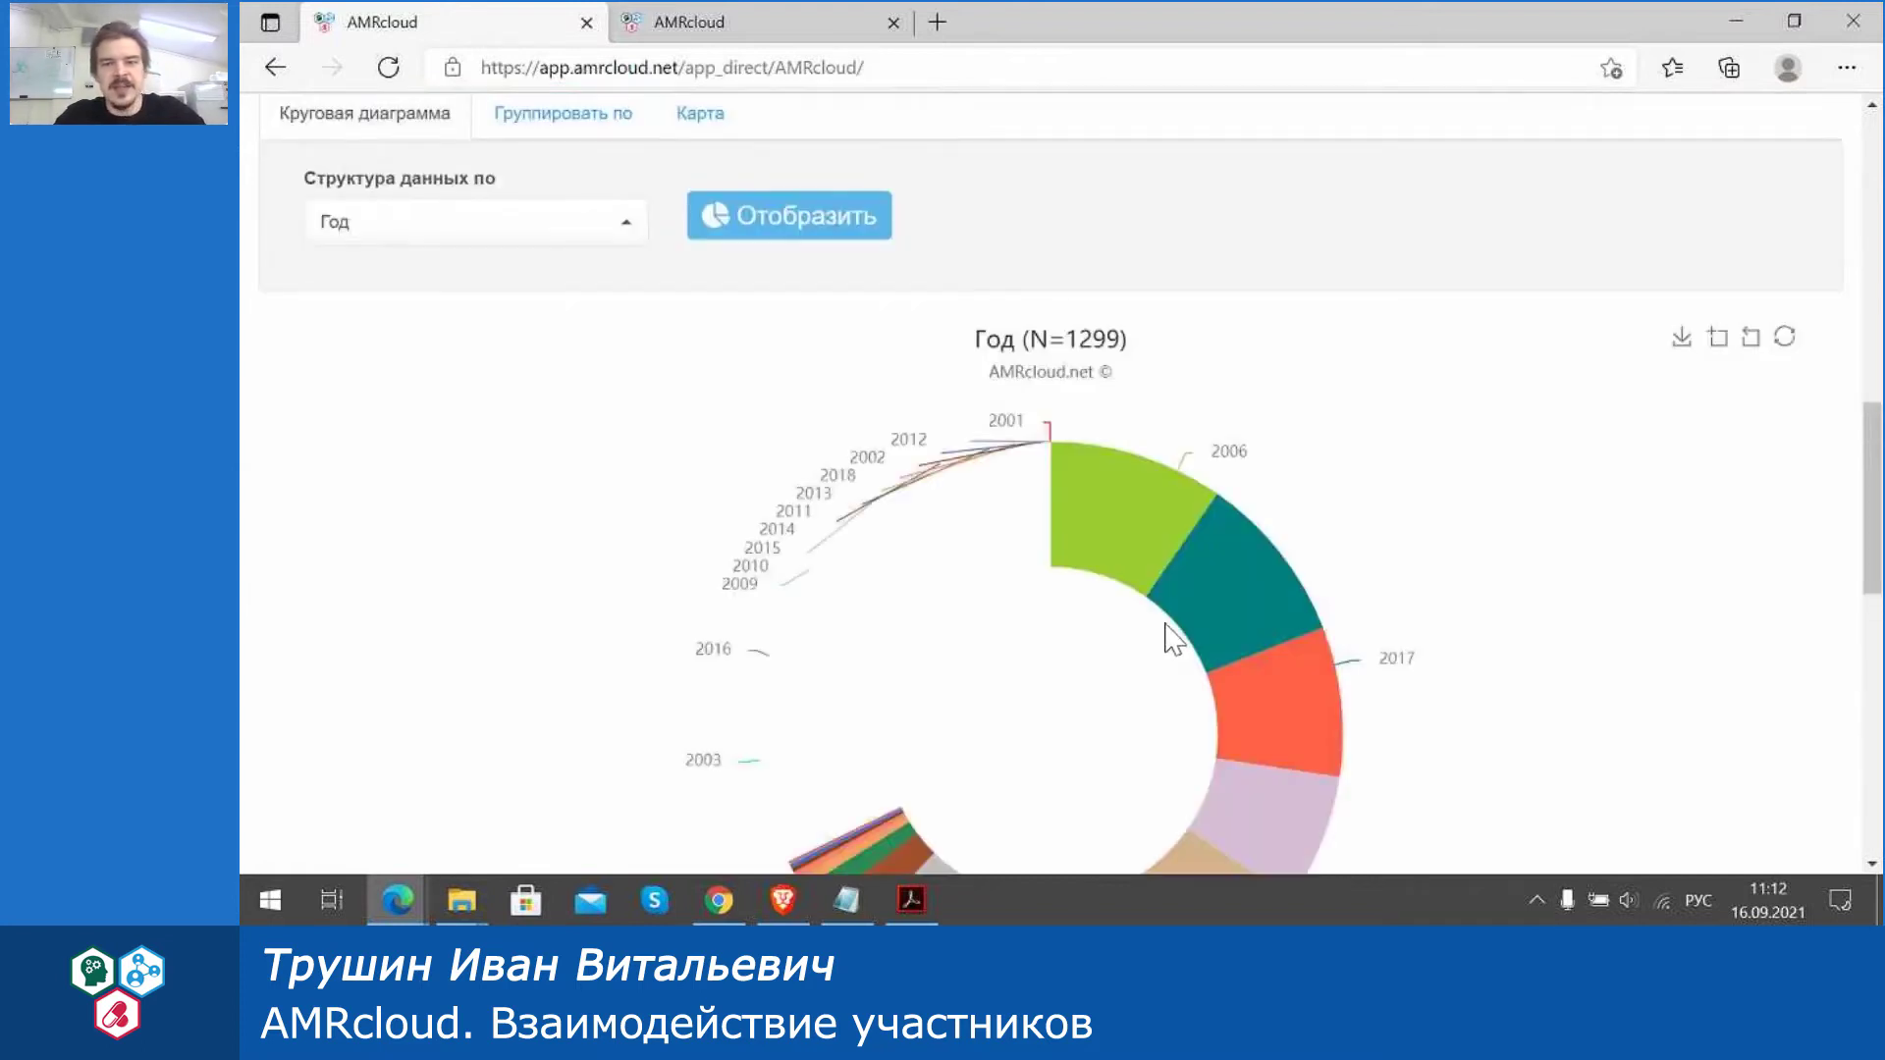
scroll(1178, 633, "down", 1)
scroll(1178, 633, "up", 15)
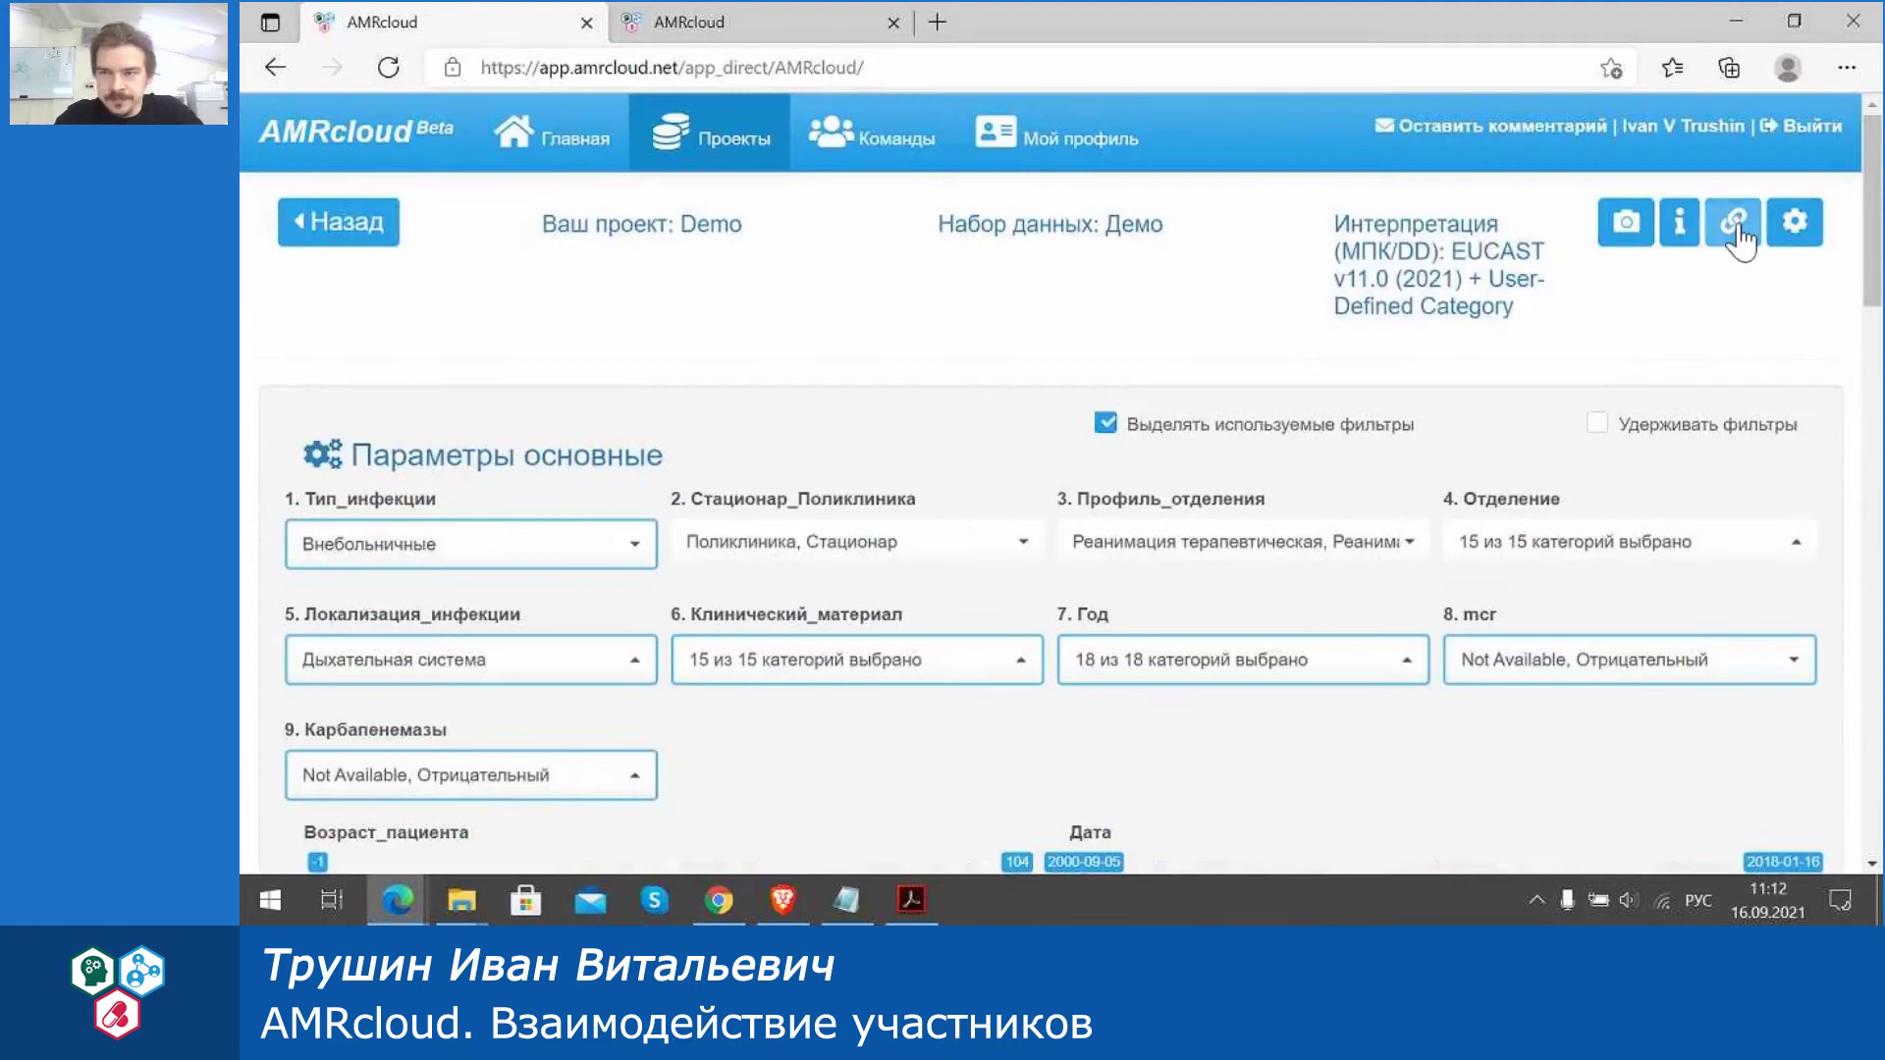
Set up a fragment-only share link commented 'Только внебольничные', protected by a password
left_click(1733, 226)
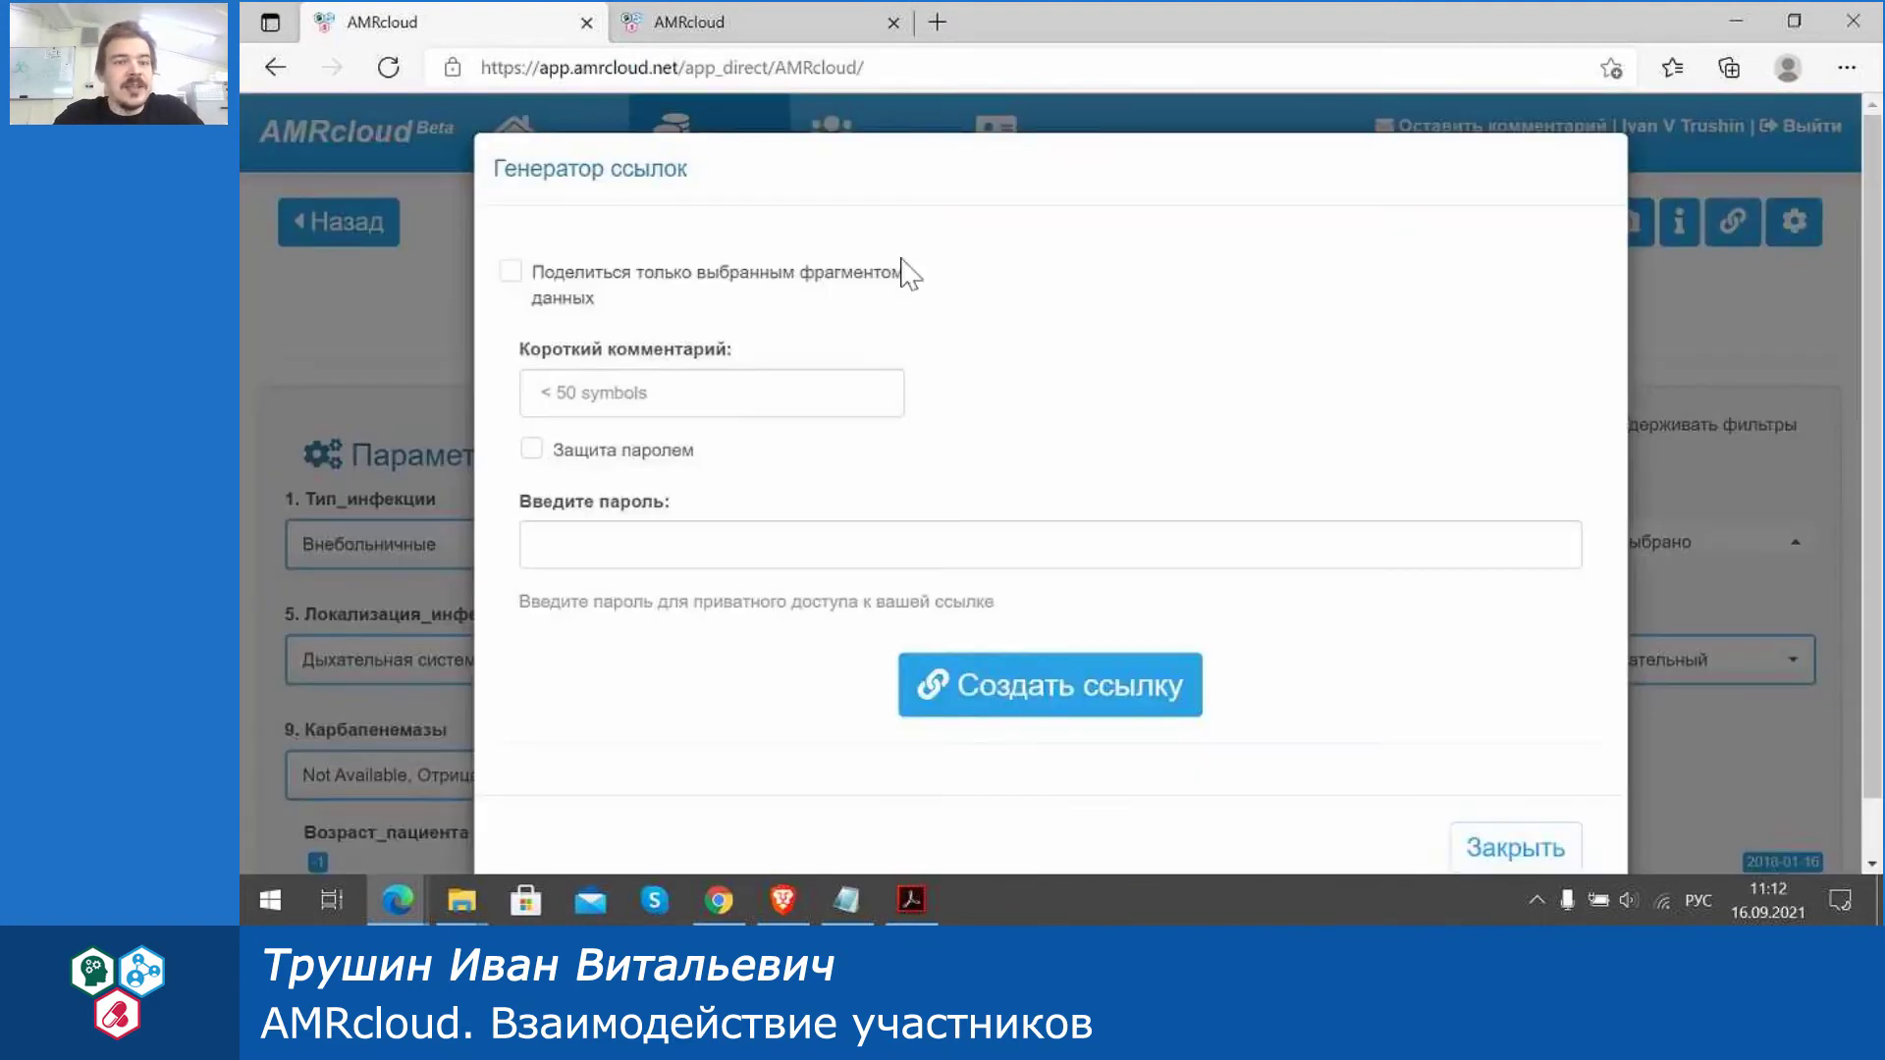
left_click(510, 272)
left_click(603, 388)
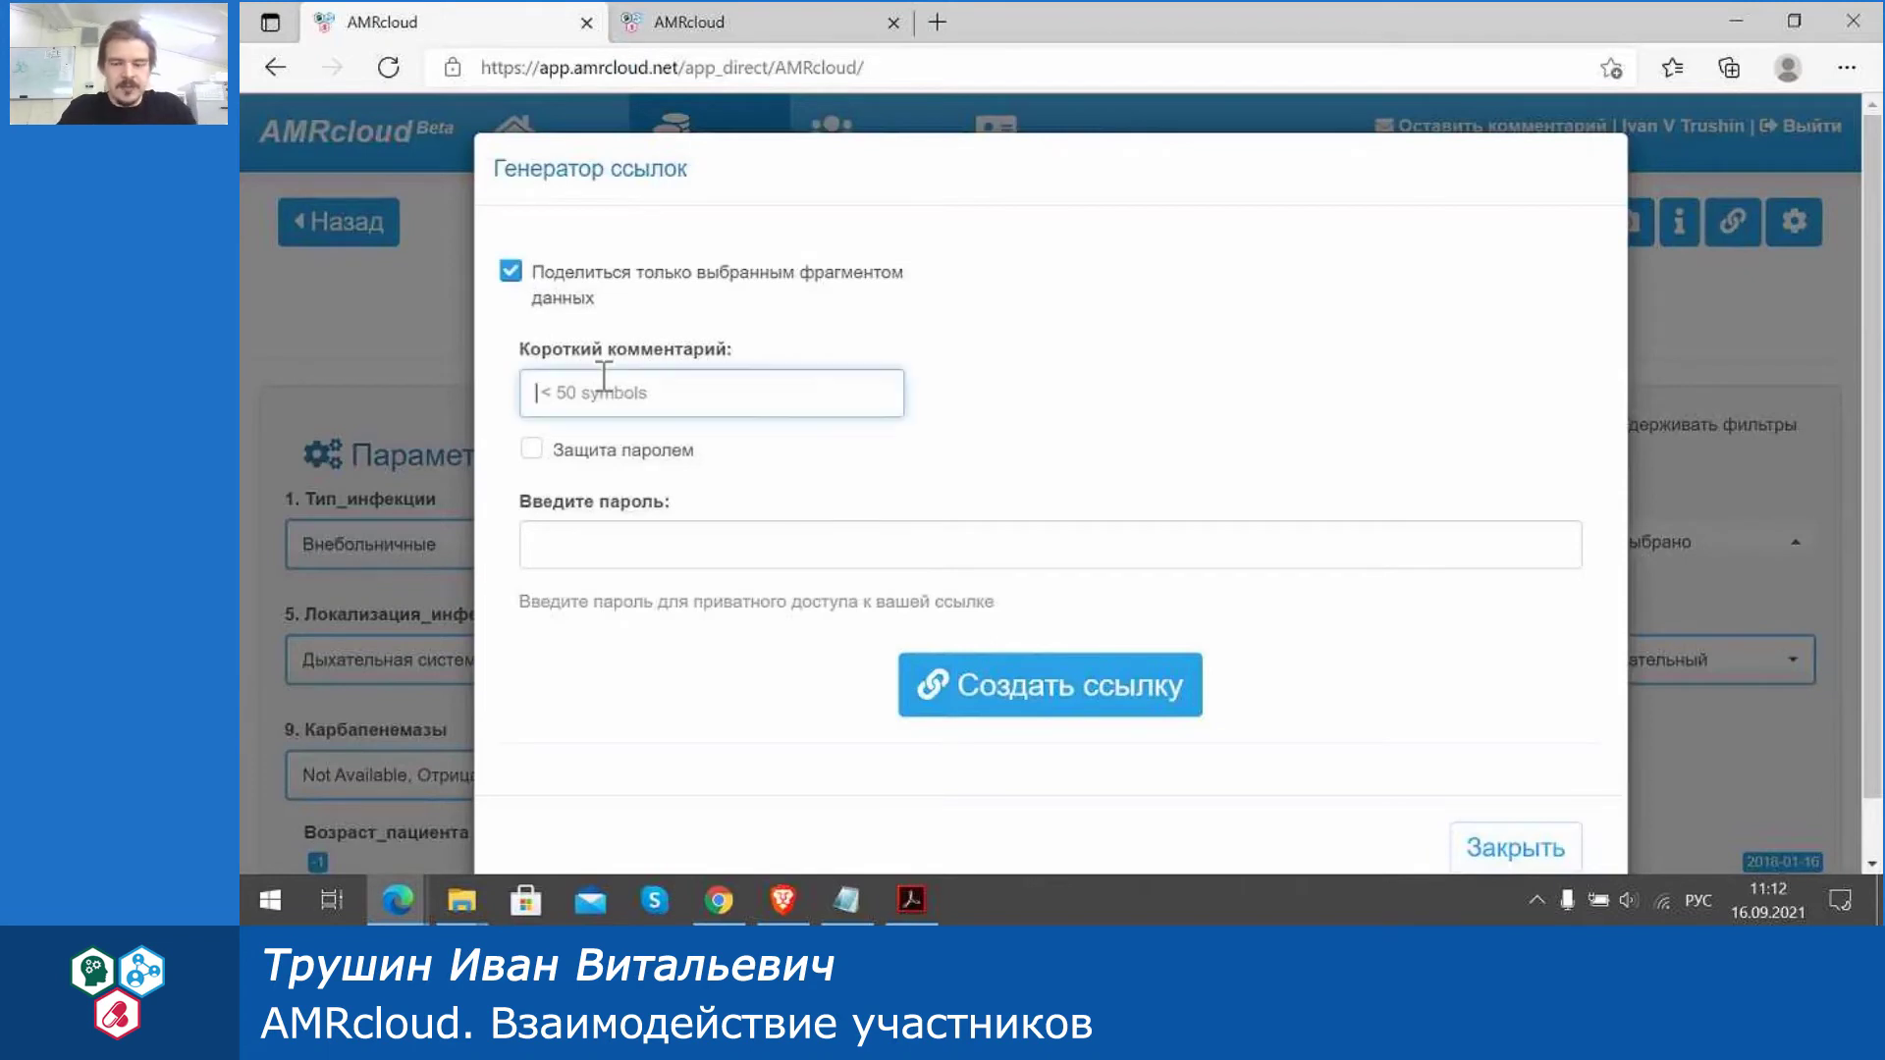
type("Толь")
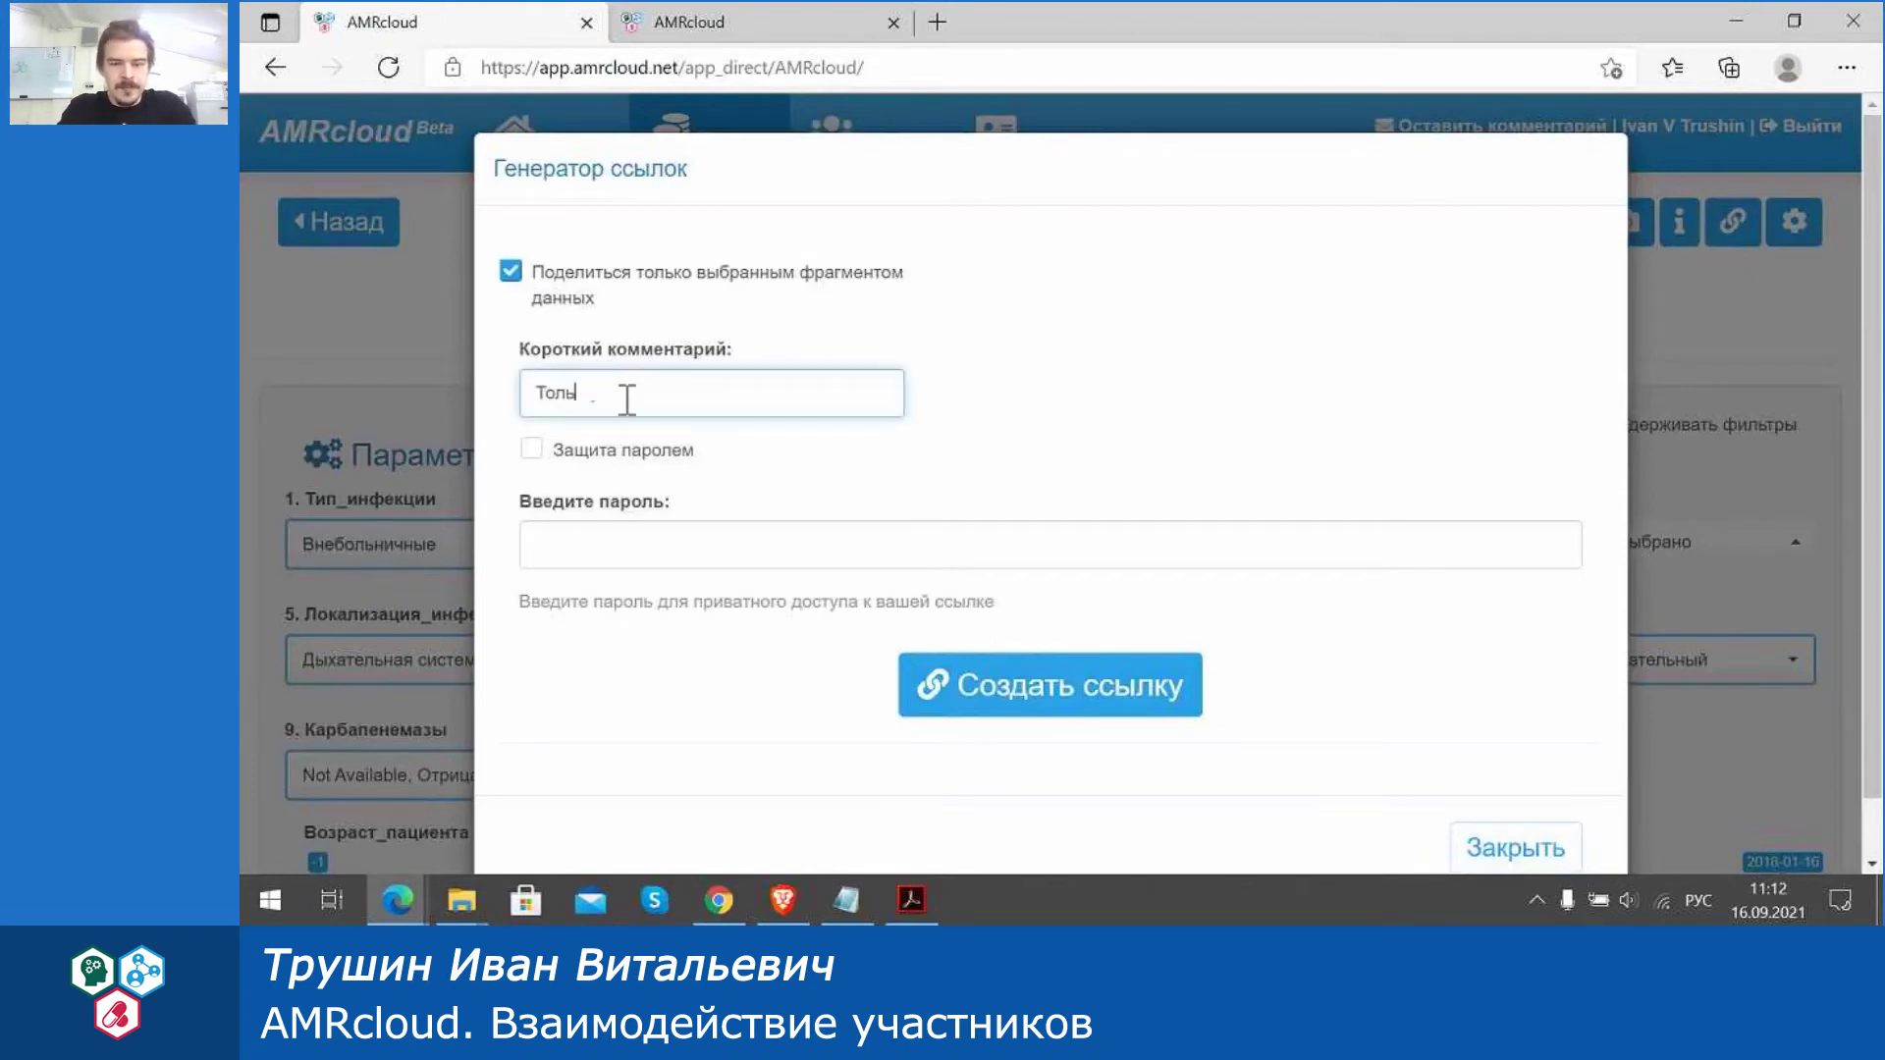
type("ко внебольничные")
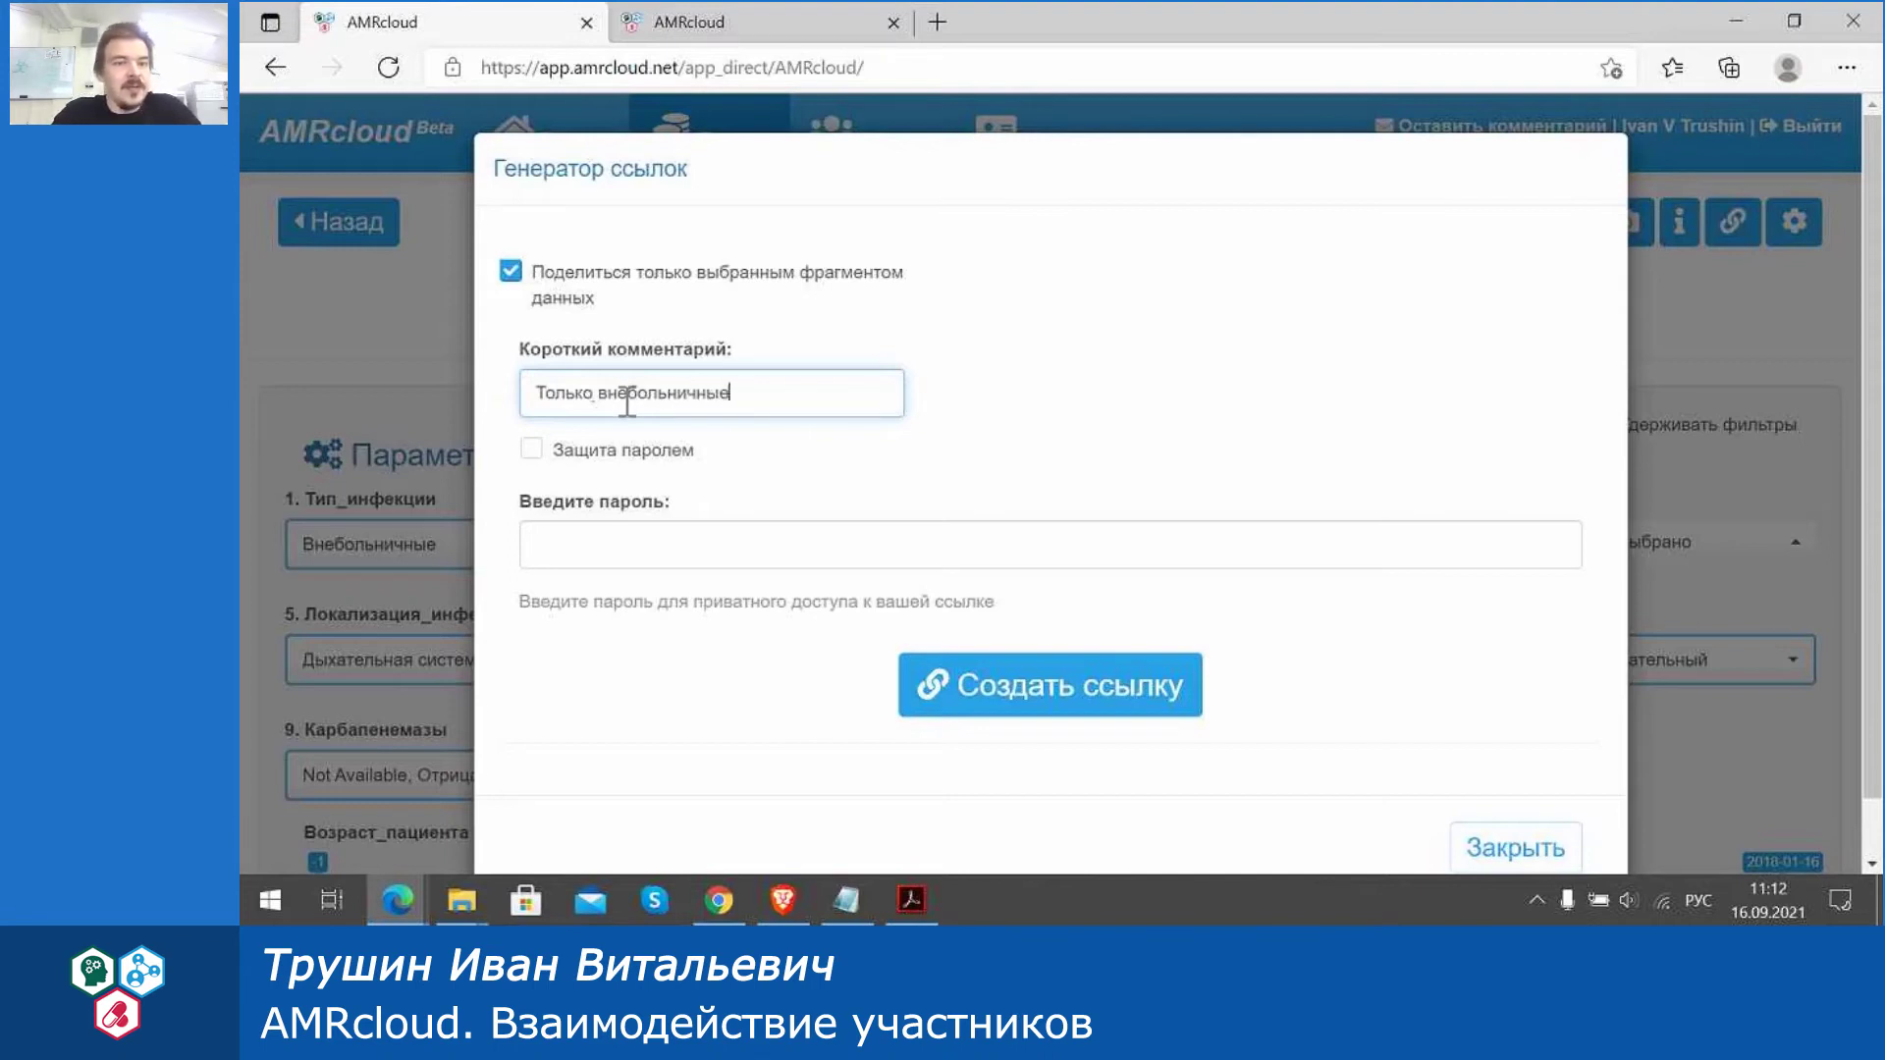
left_click(623, 450)
left_click(622, 535)
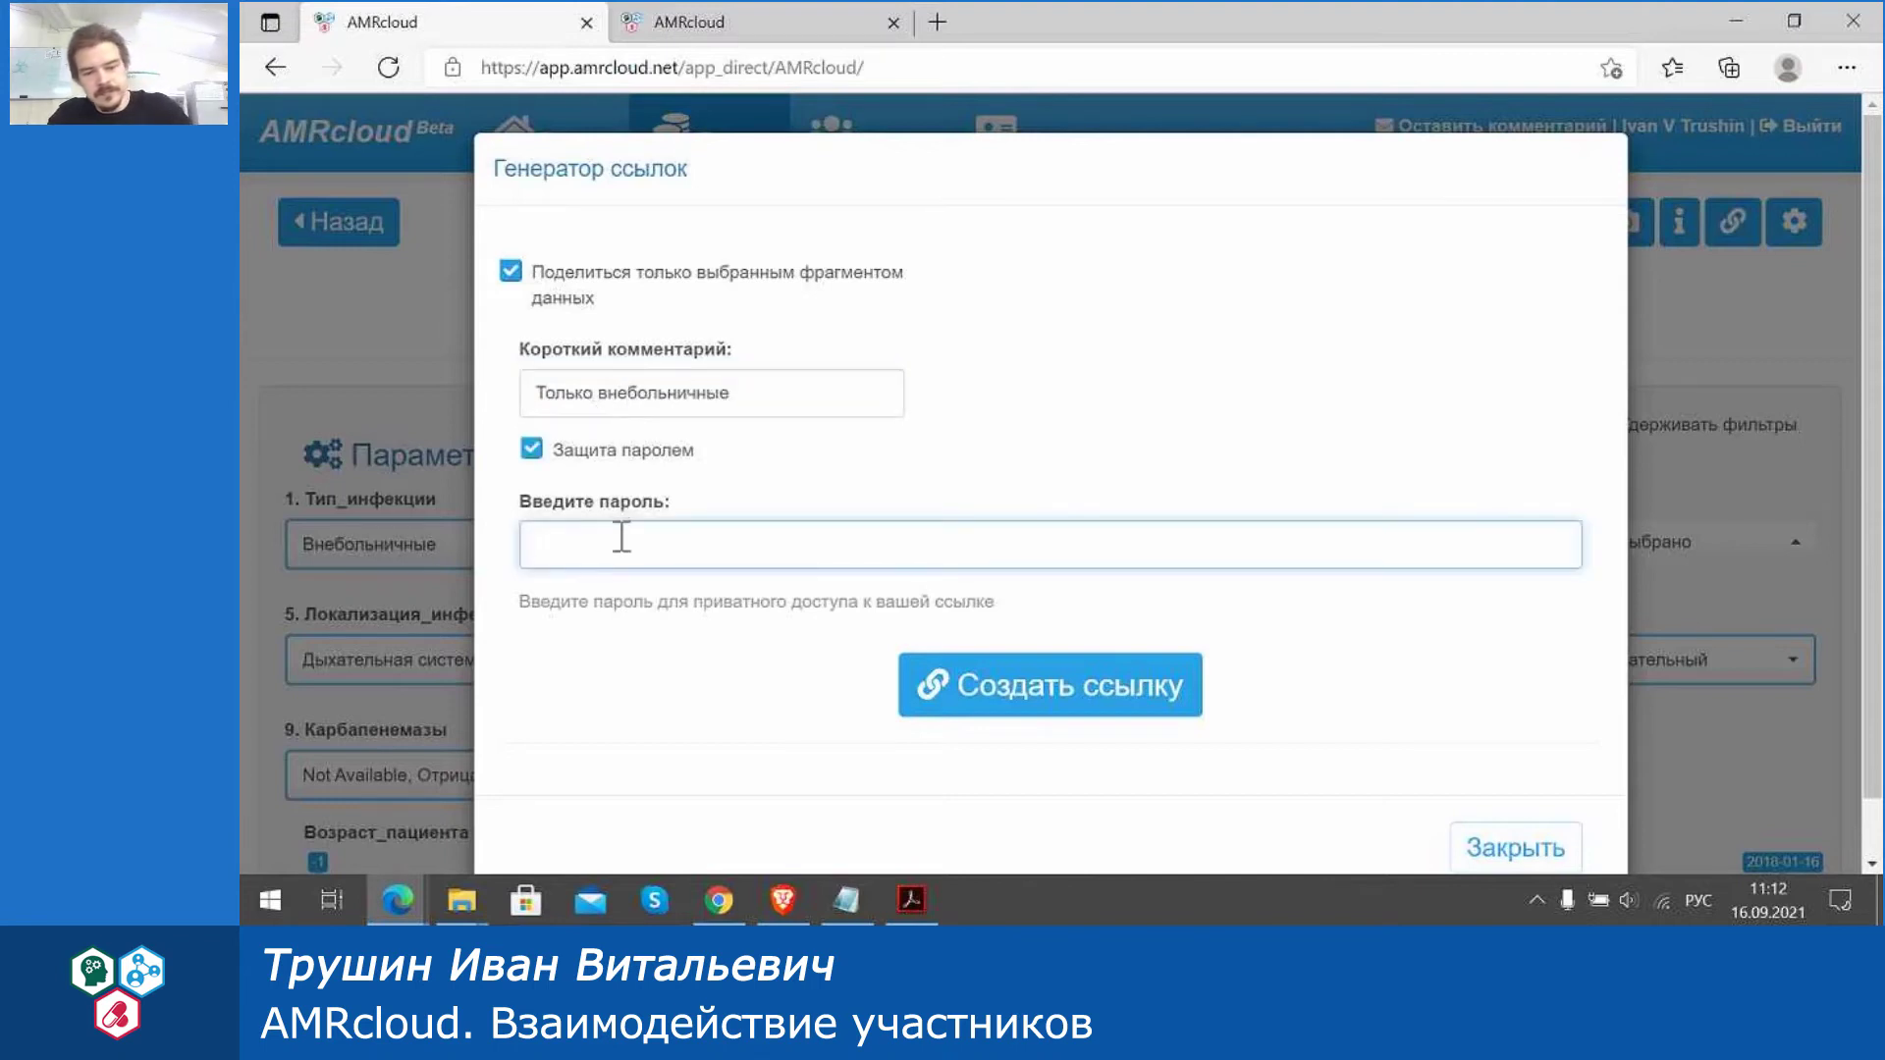
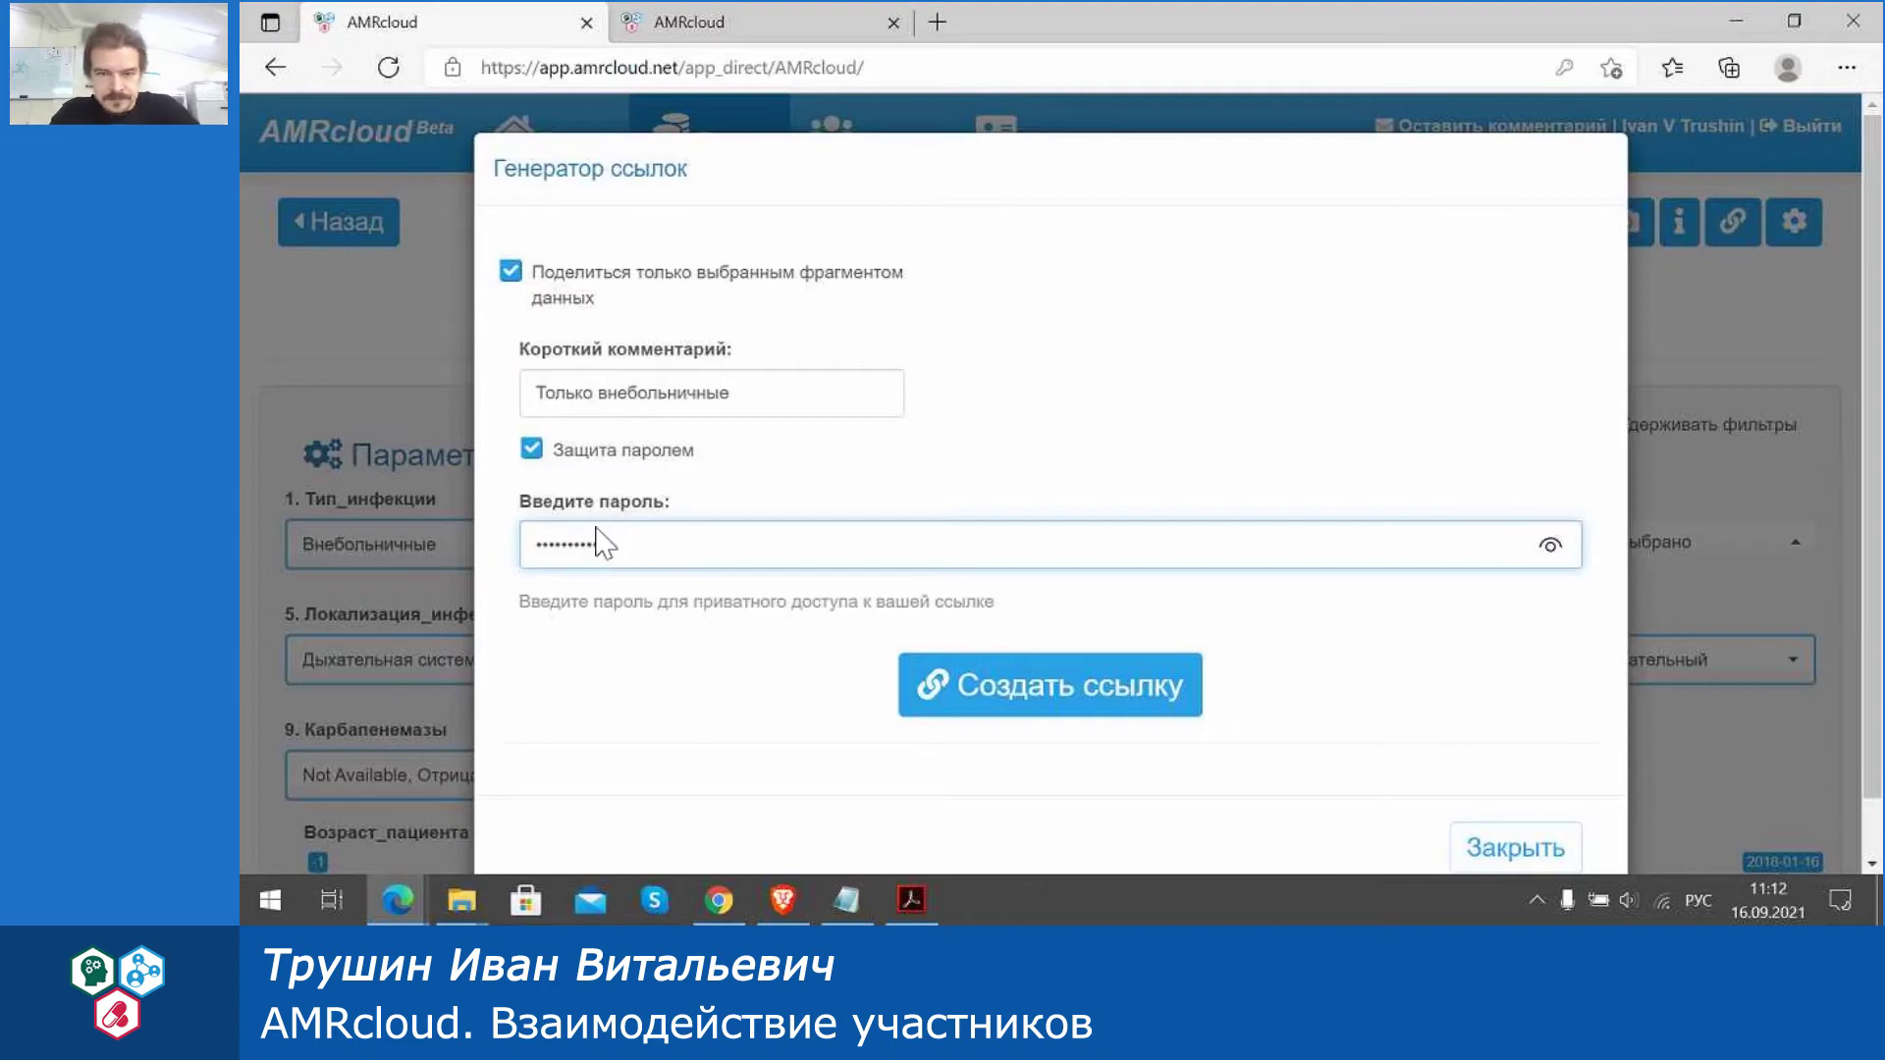
left_click(1038, 695)
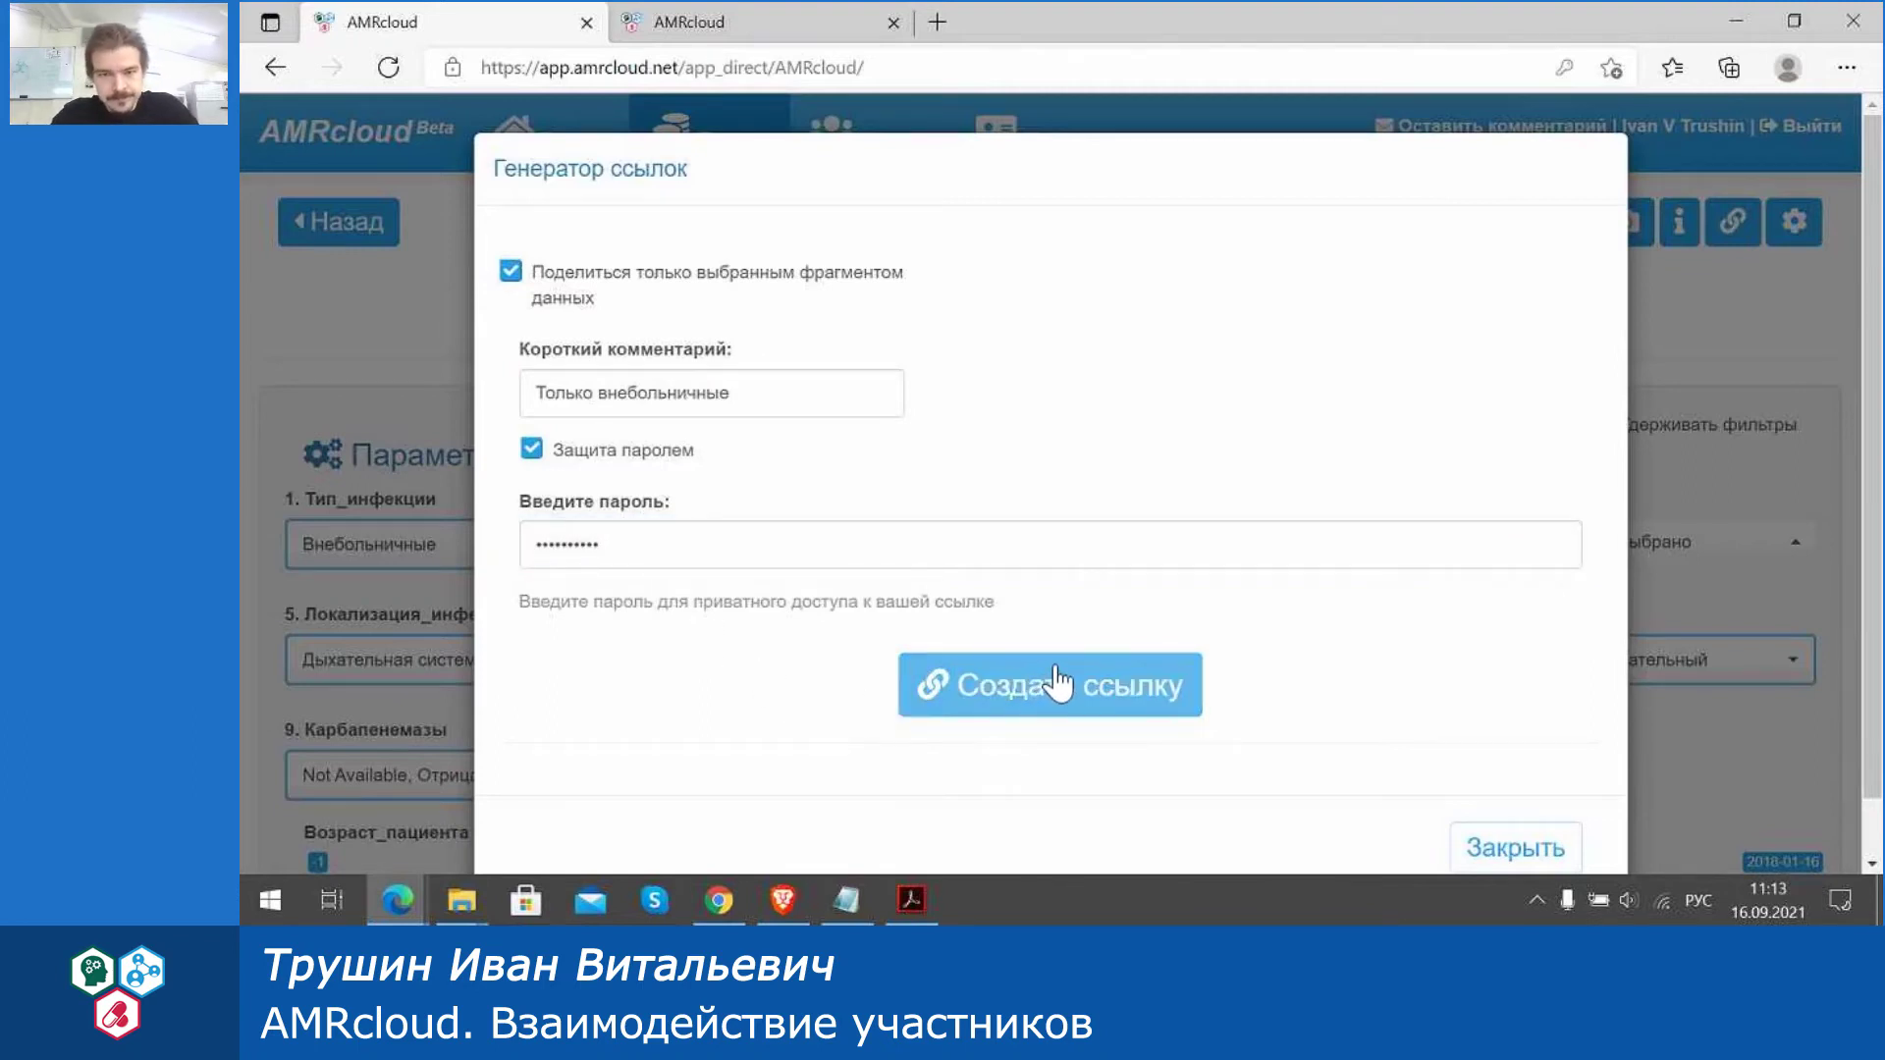
Generate the link with its QR code, select the URL, and switch to the private window
scroll(1060, 678, "down", 1)
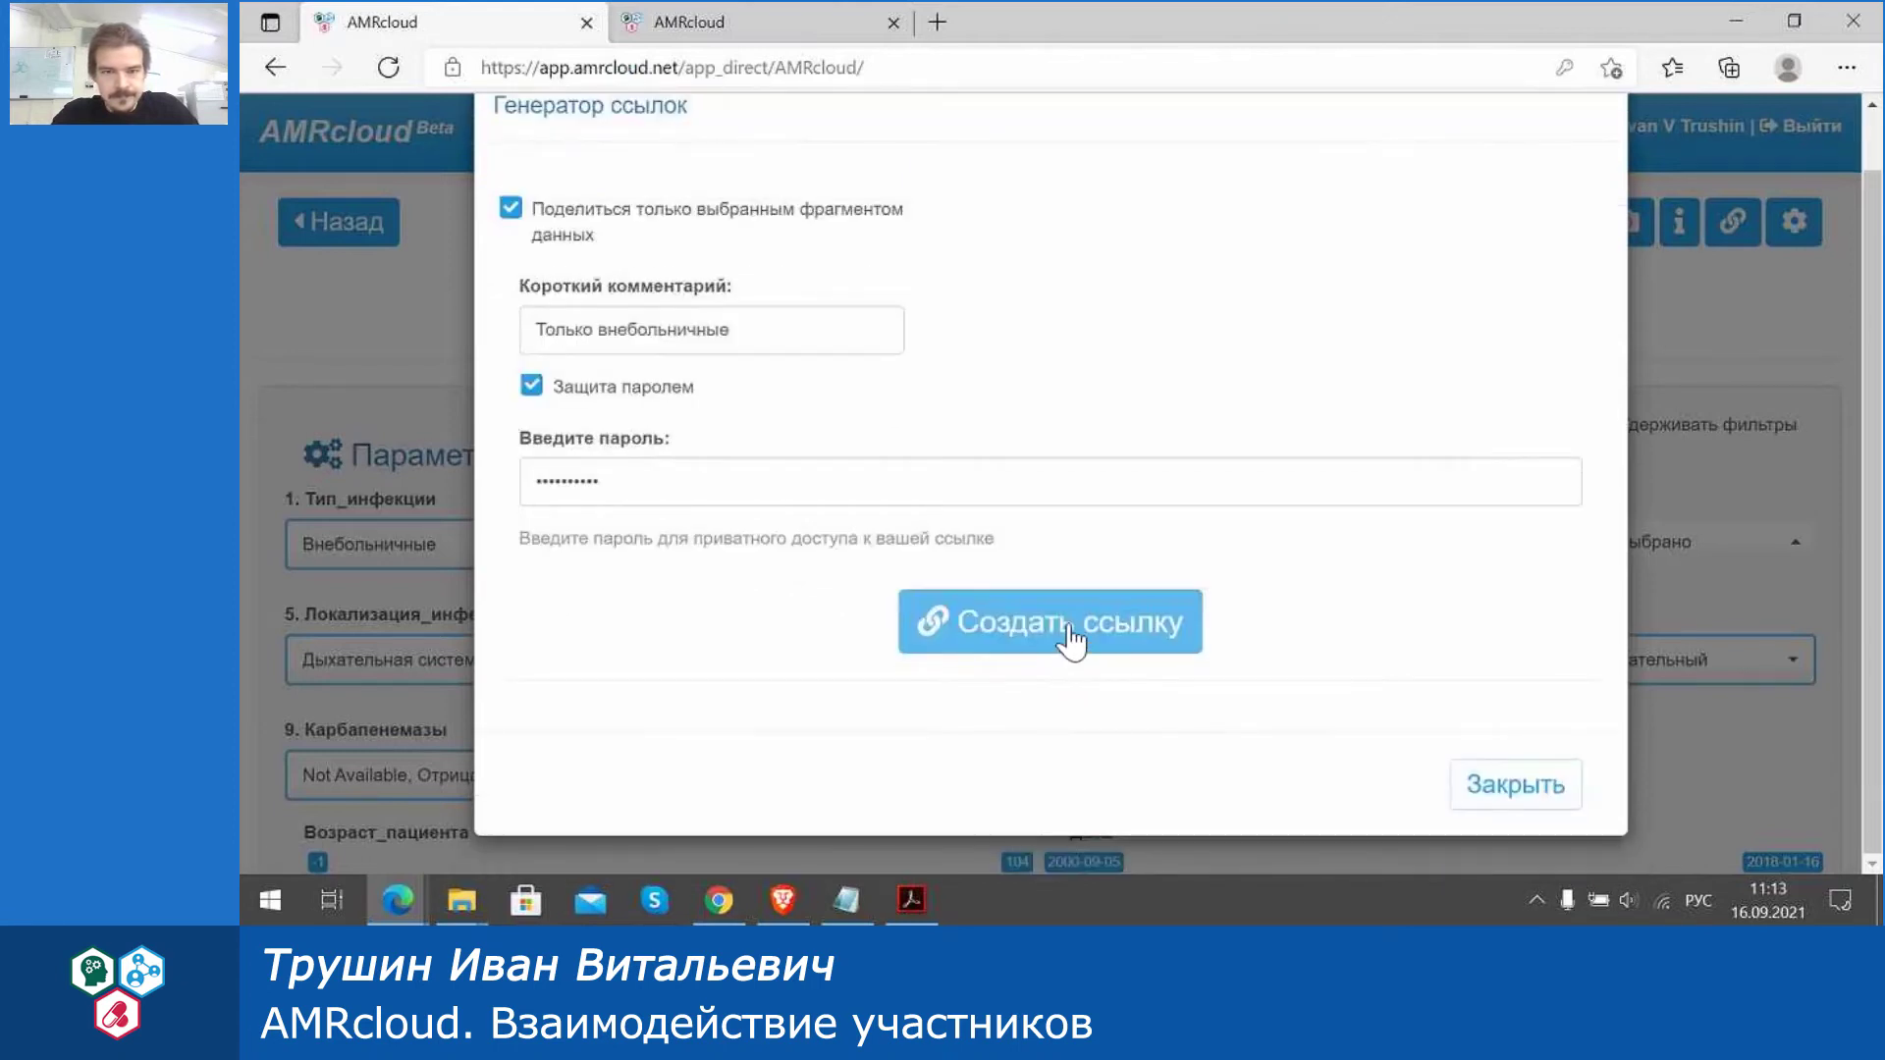
left_click(1070, 636)
scroll(1064, 634, "down", 6)
left_click(955, 665)
key("ctrl+c")
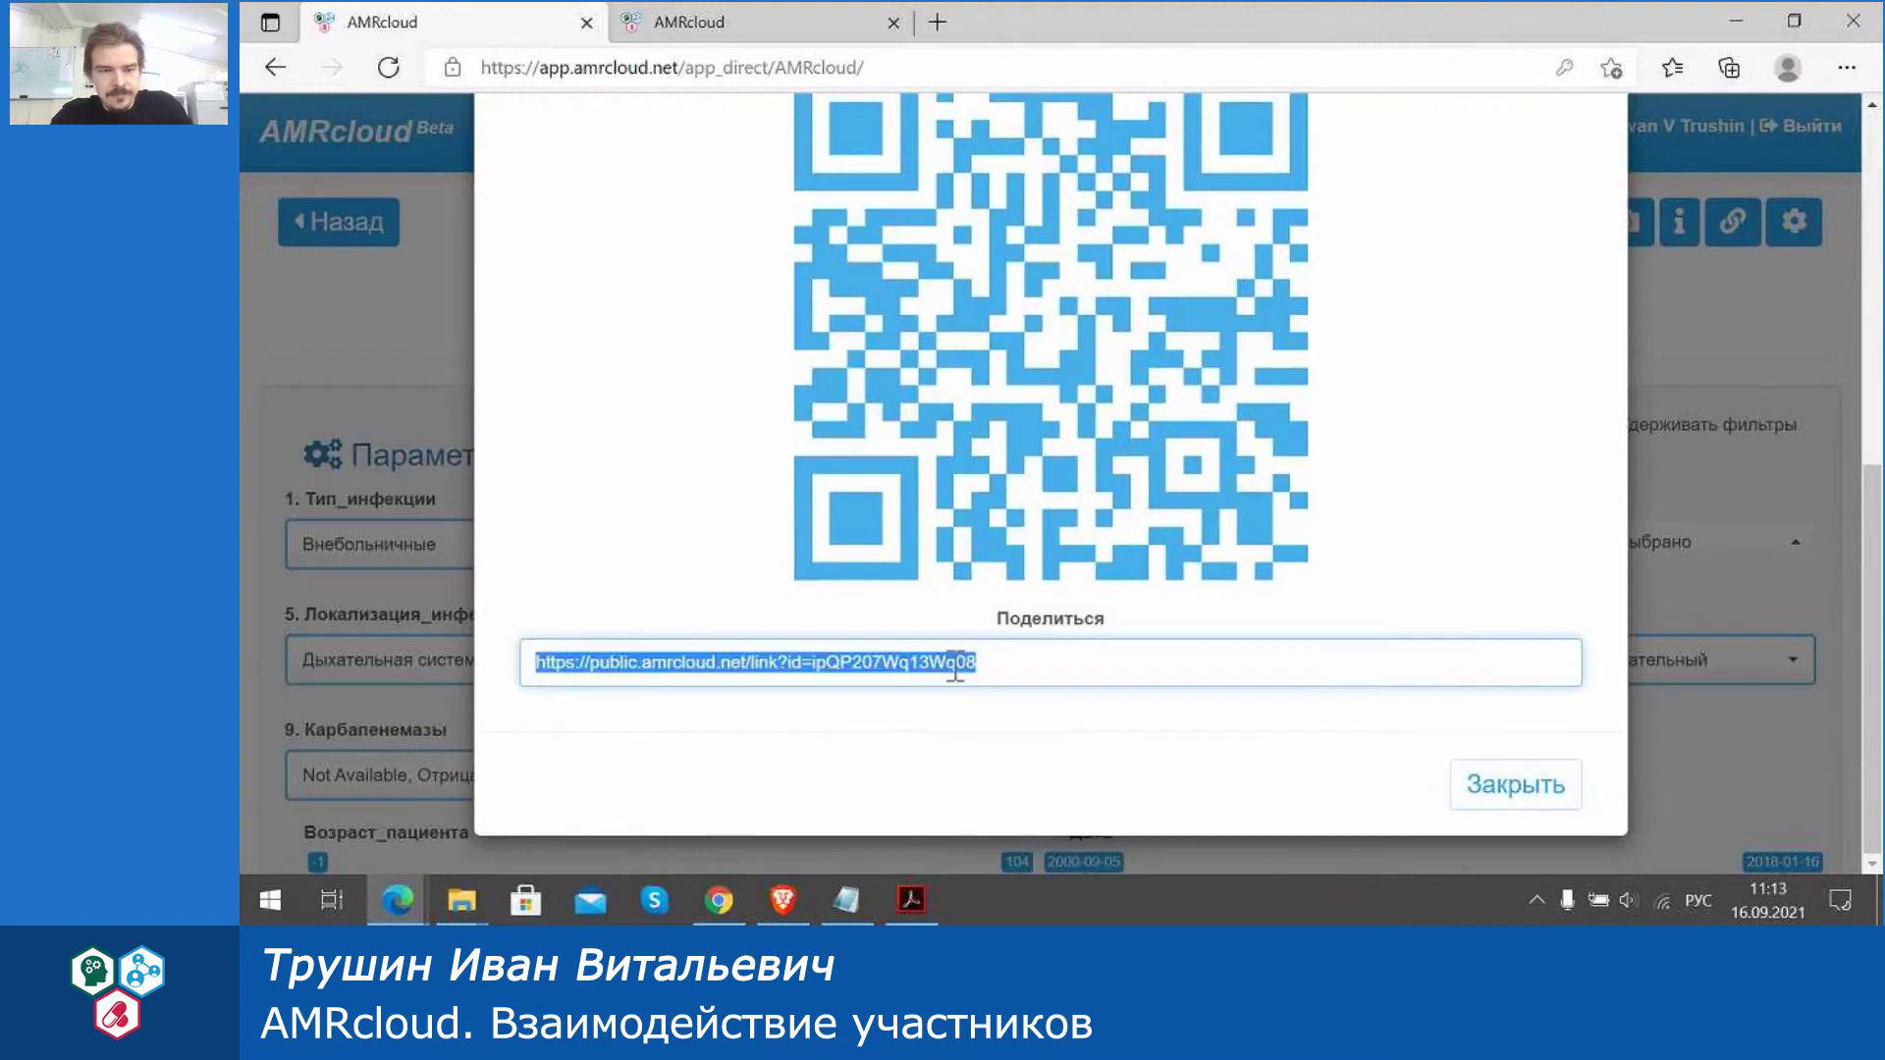
left_click(399, 913)
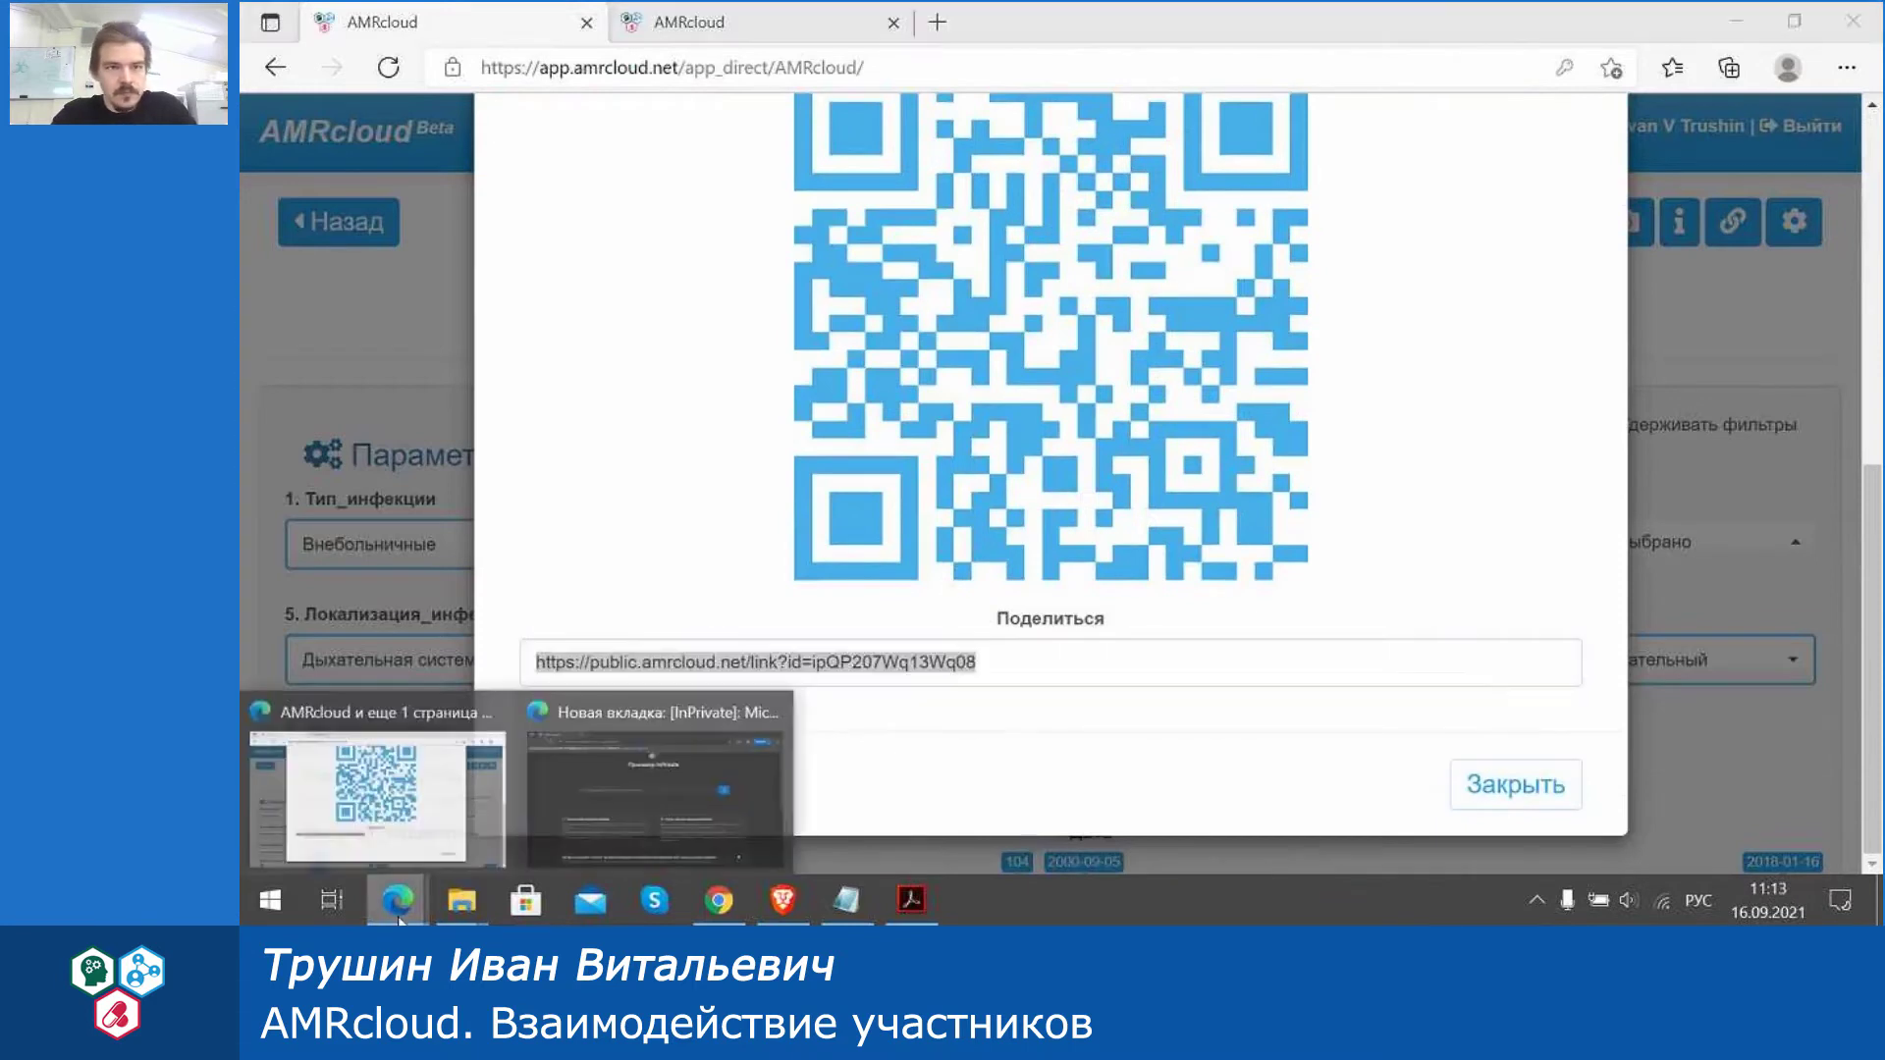
left_click(648, 795)
Paste the fragment link privately, continue in Russian, and unlock it with the link password
key("ctrl+v")
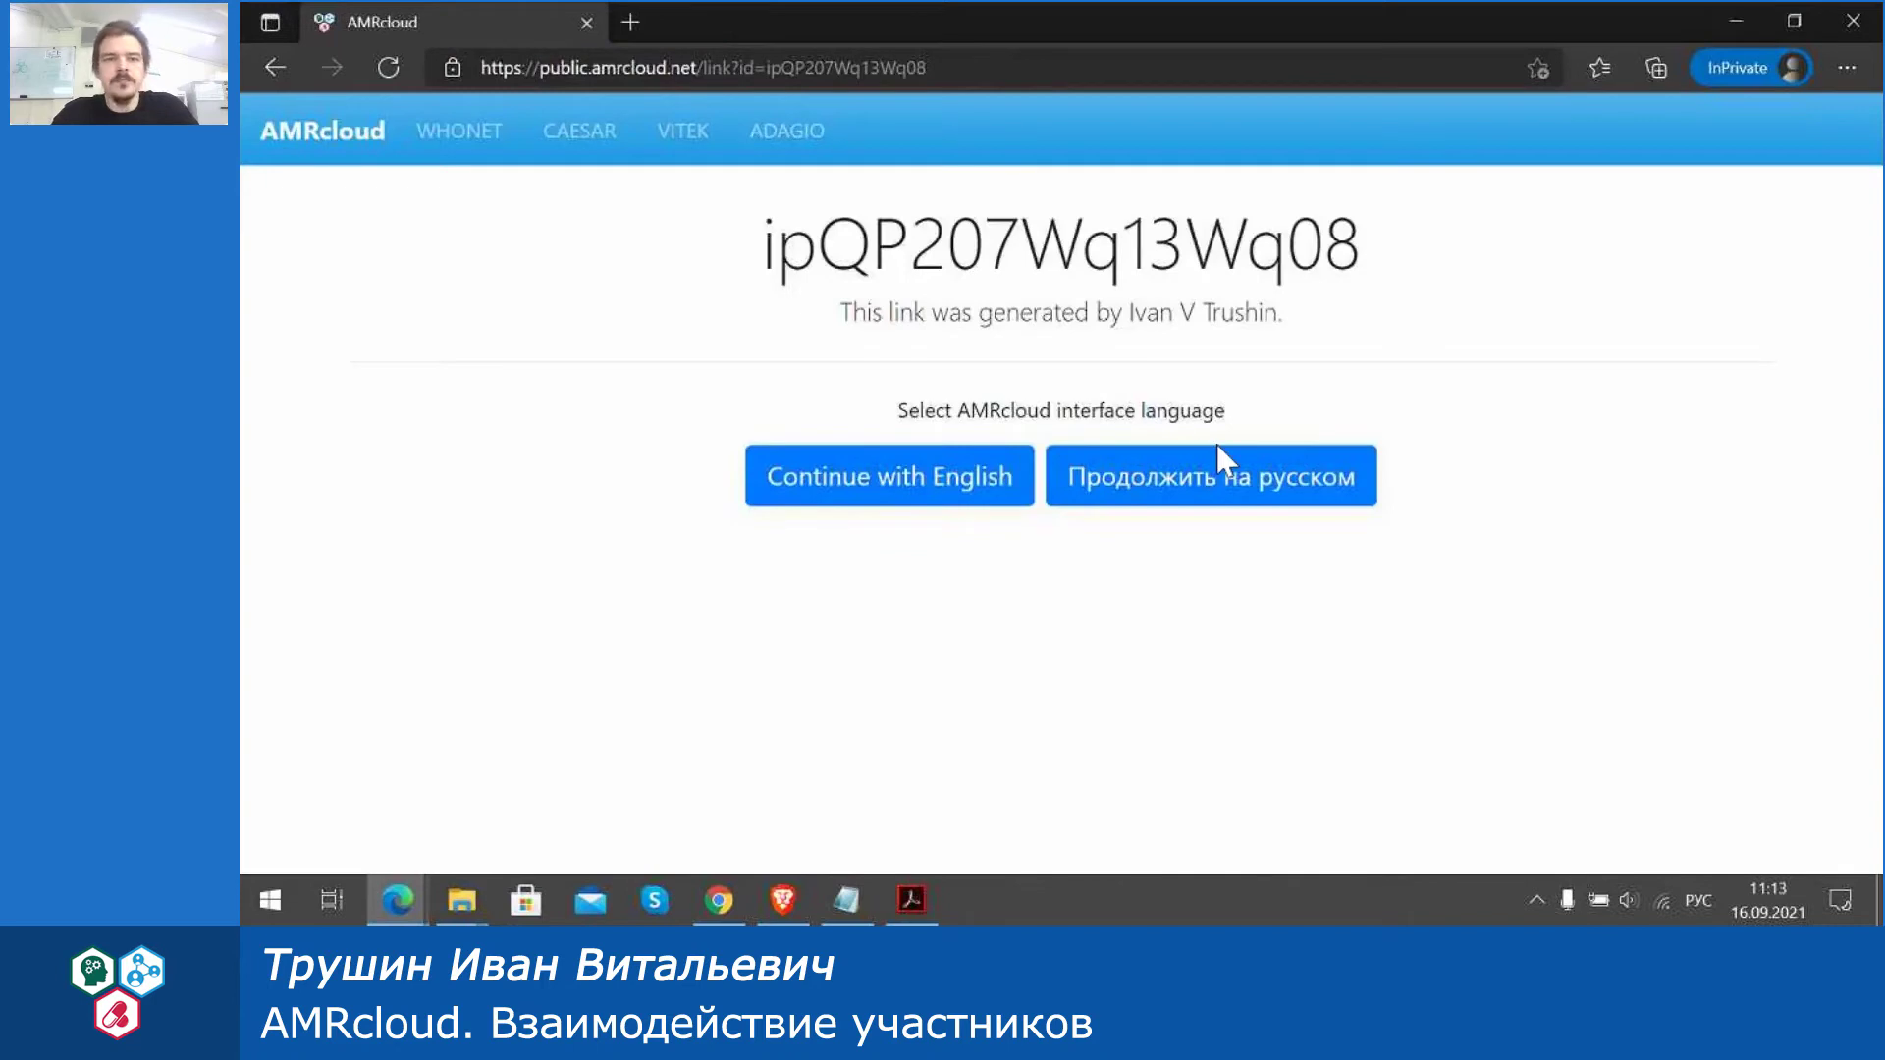
left_click(1216, 452)
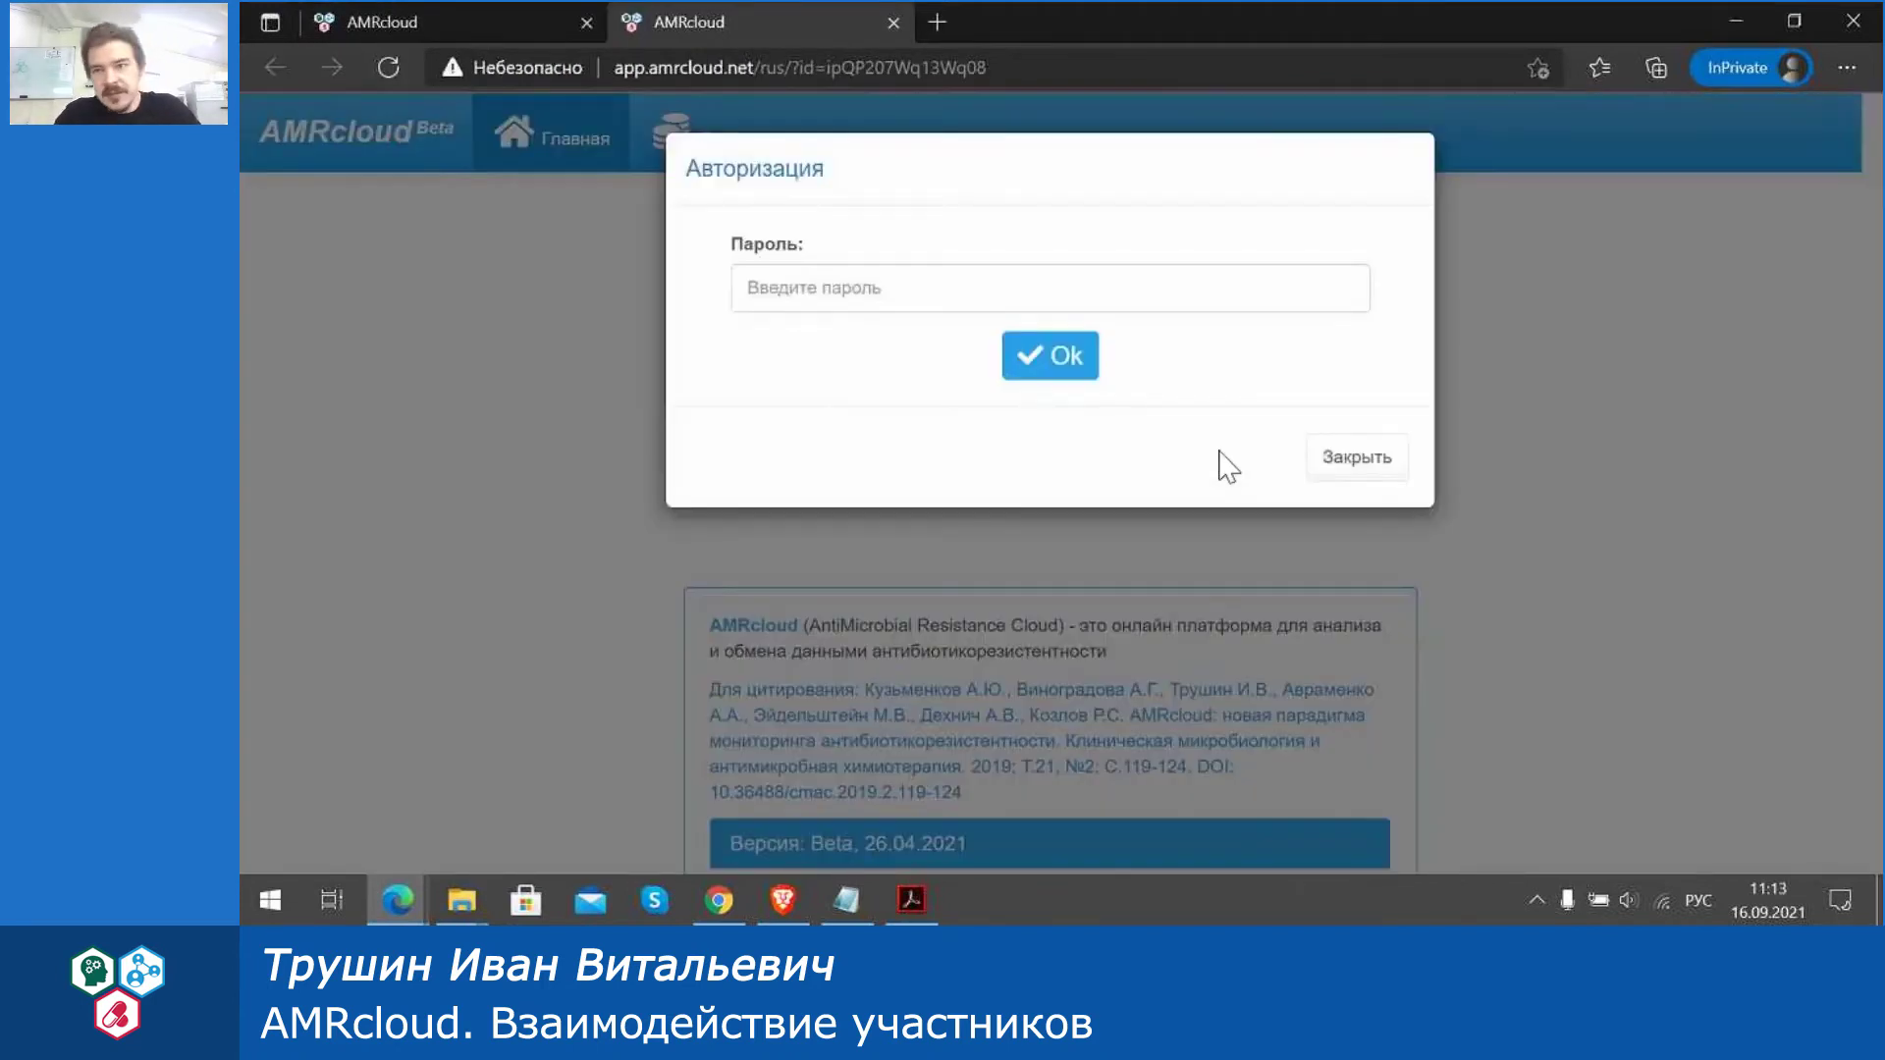
left_click(951, 283)
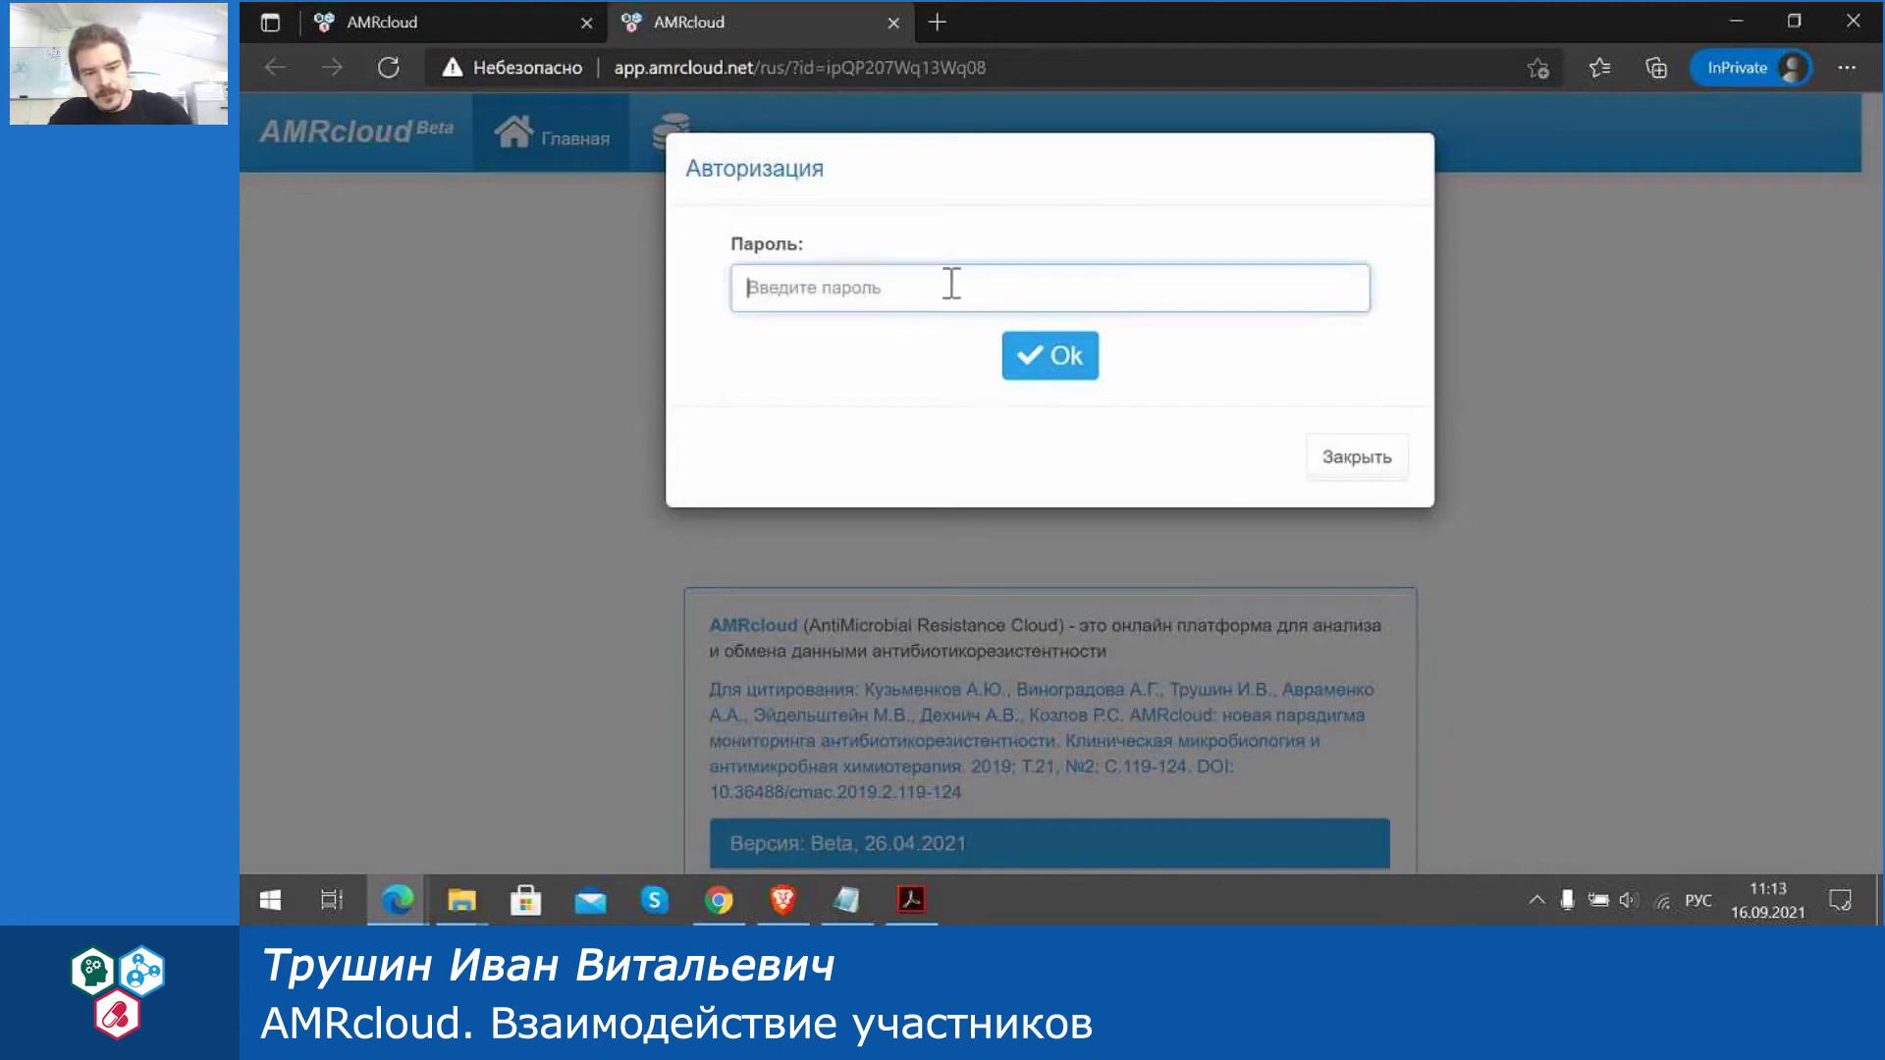
type("•")
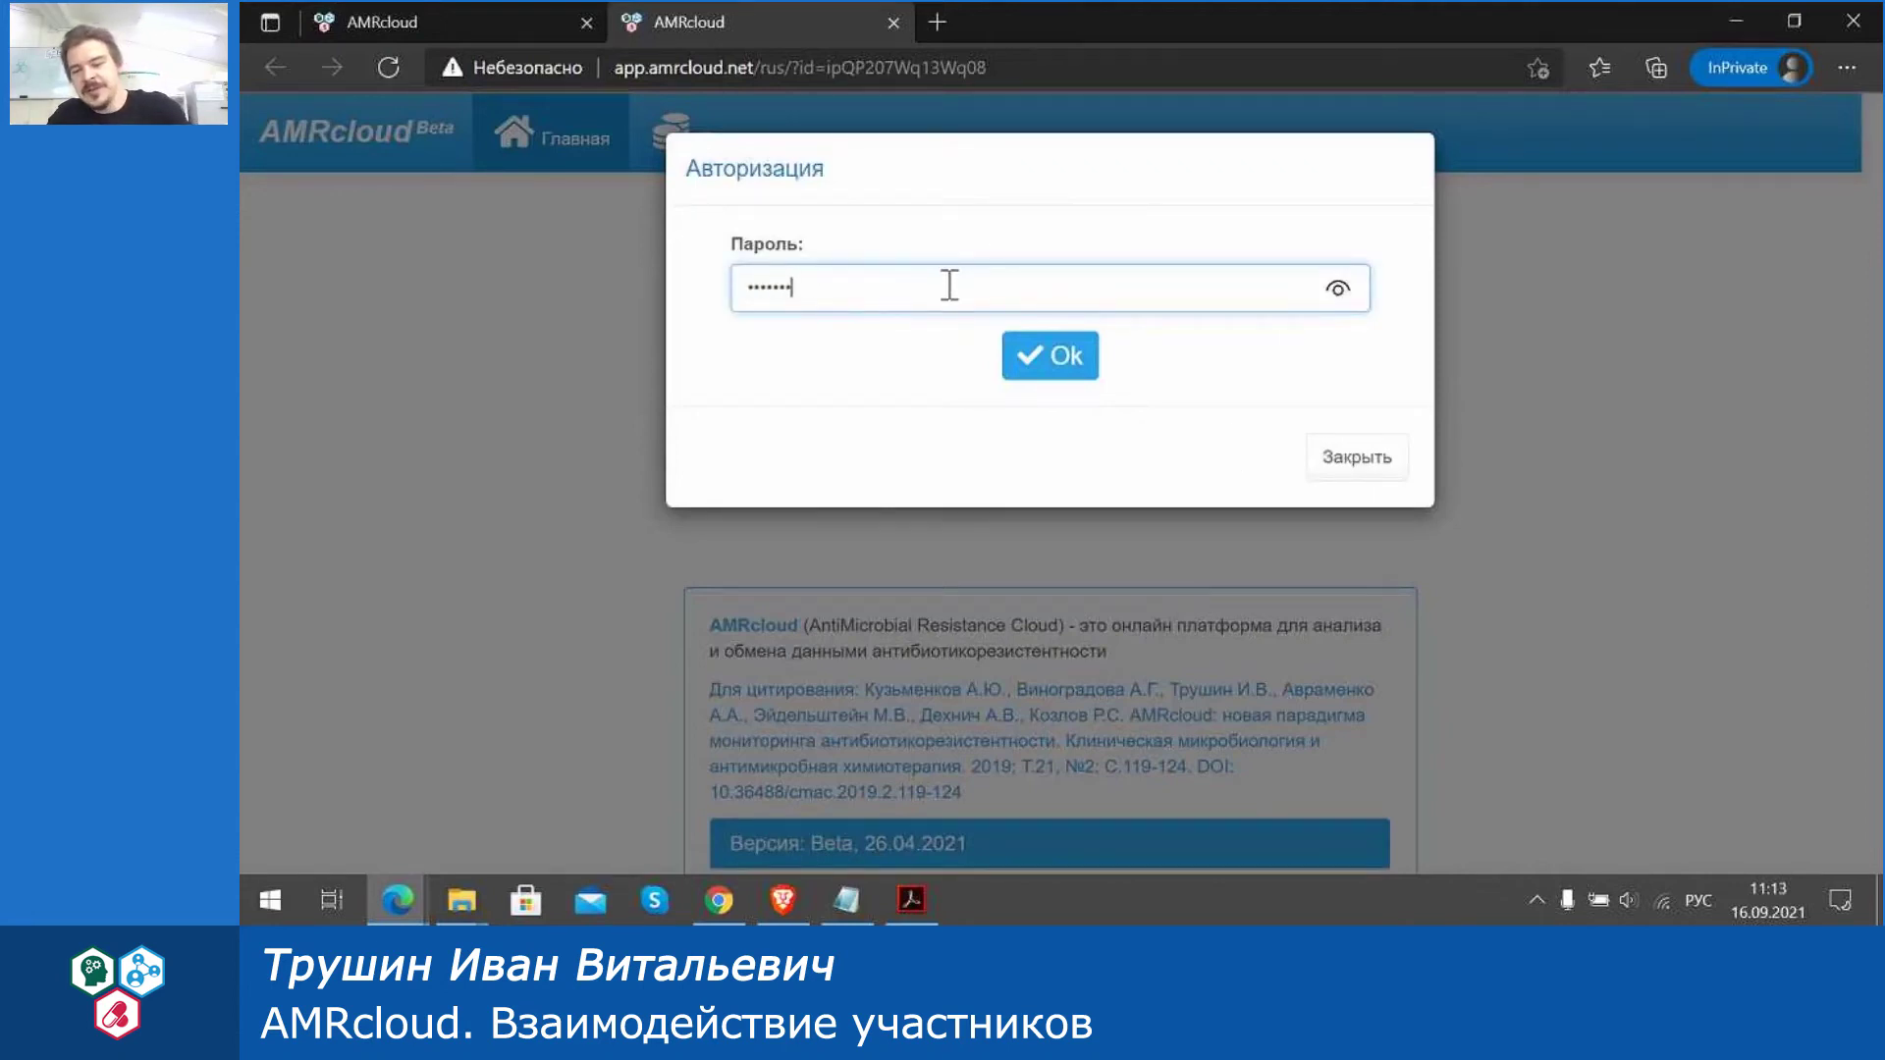
left_click(1058, 357)
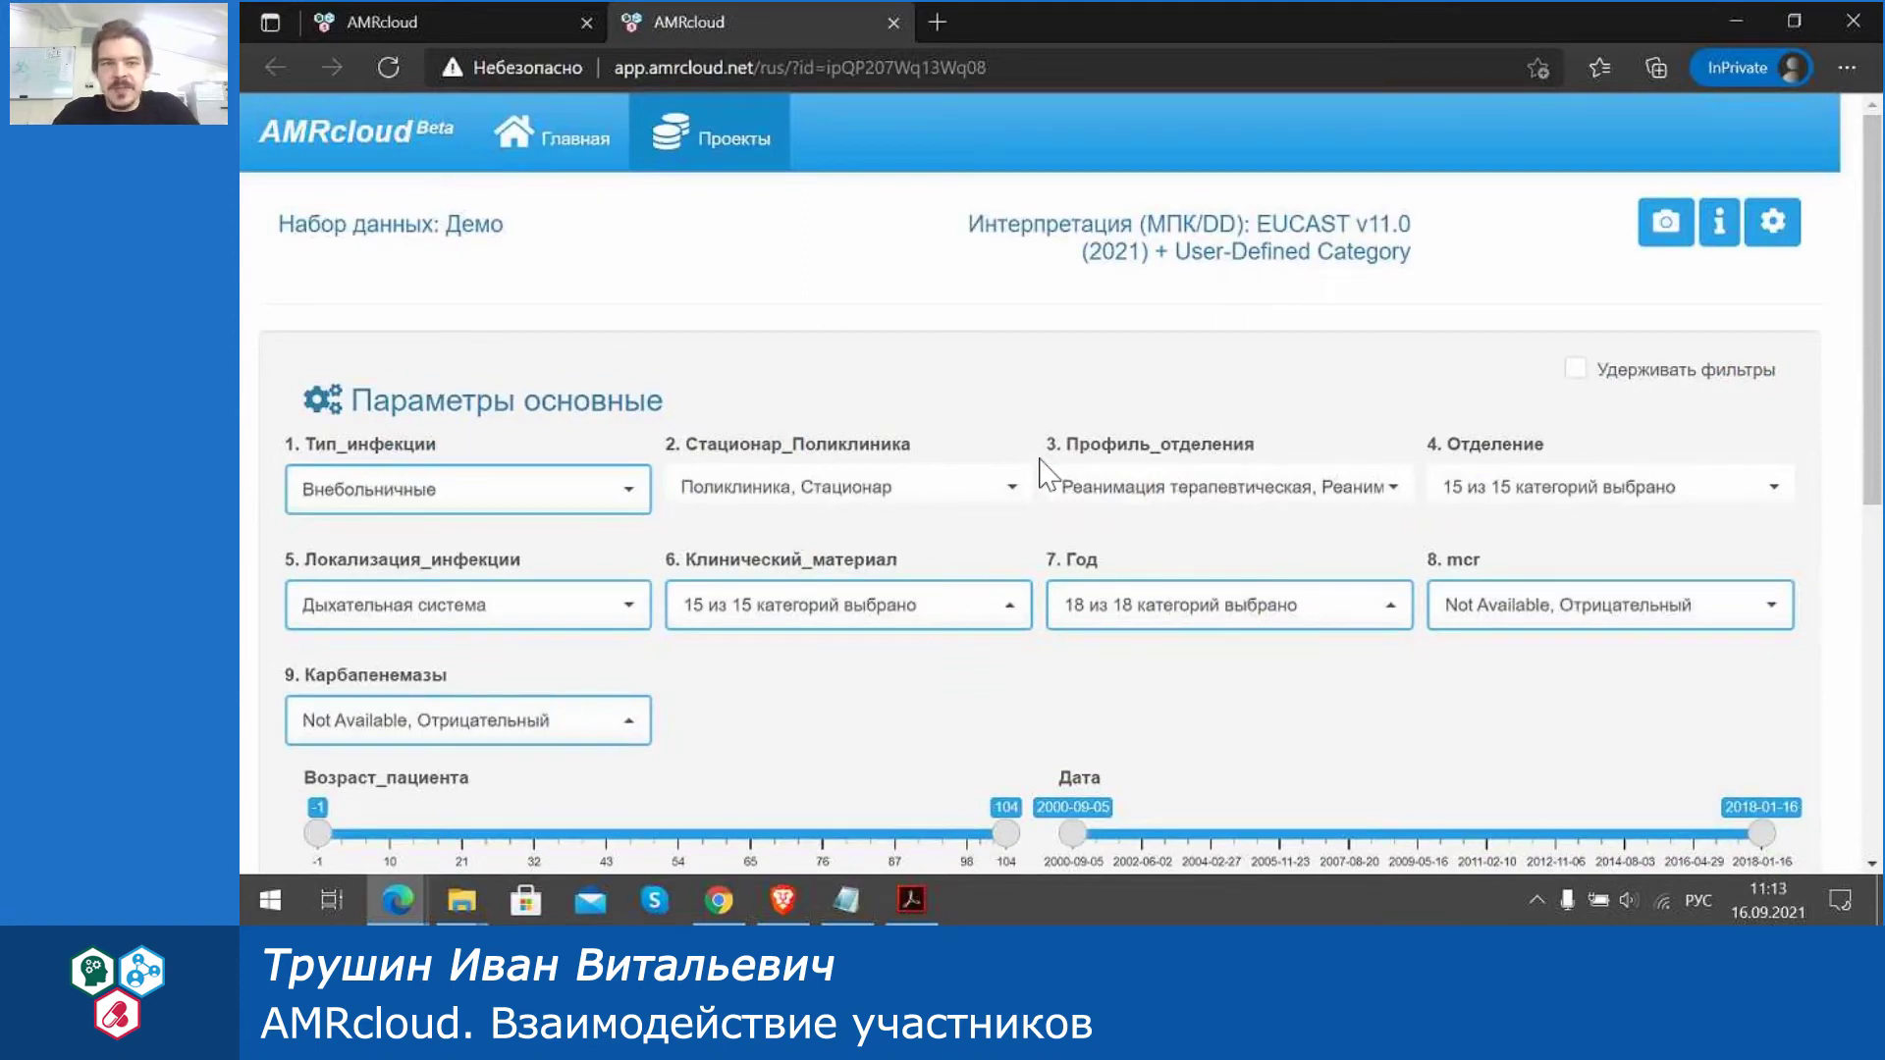
Inspect the fragment's preset Тип_инфекции, Локализация, Клинический_материал and Год filter values
left_click(438, 491)
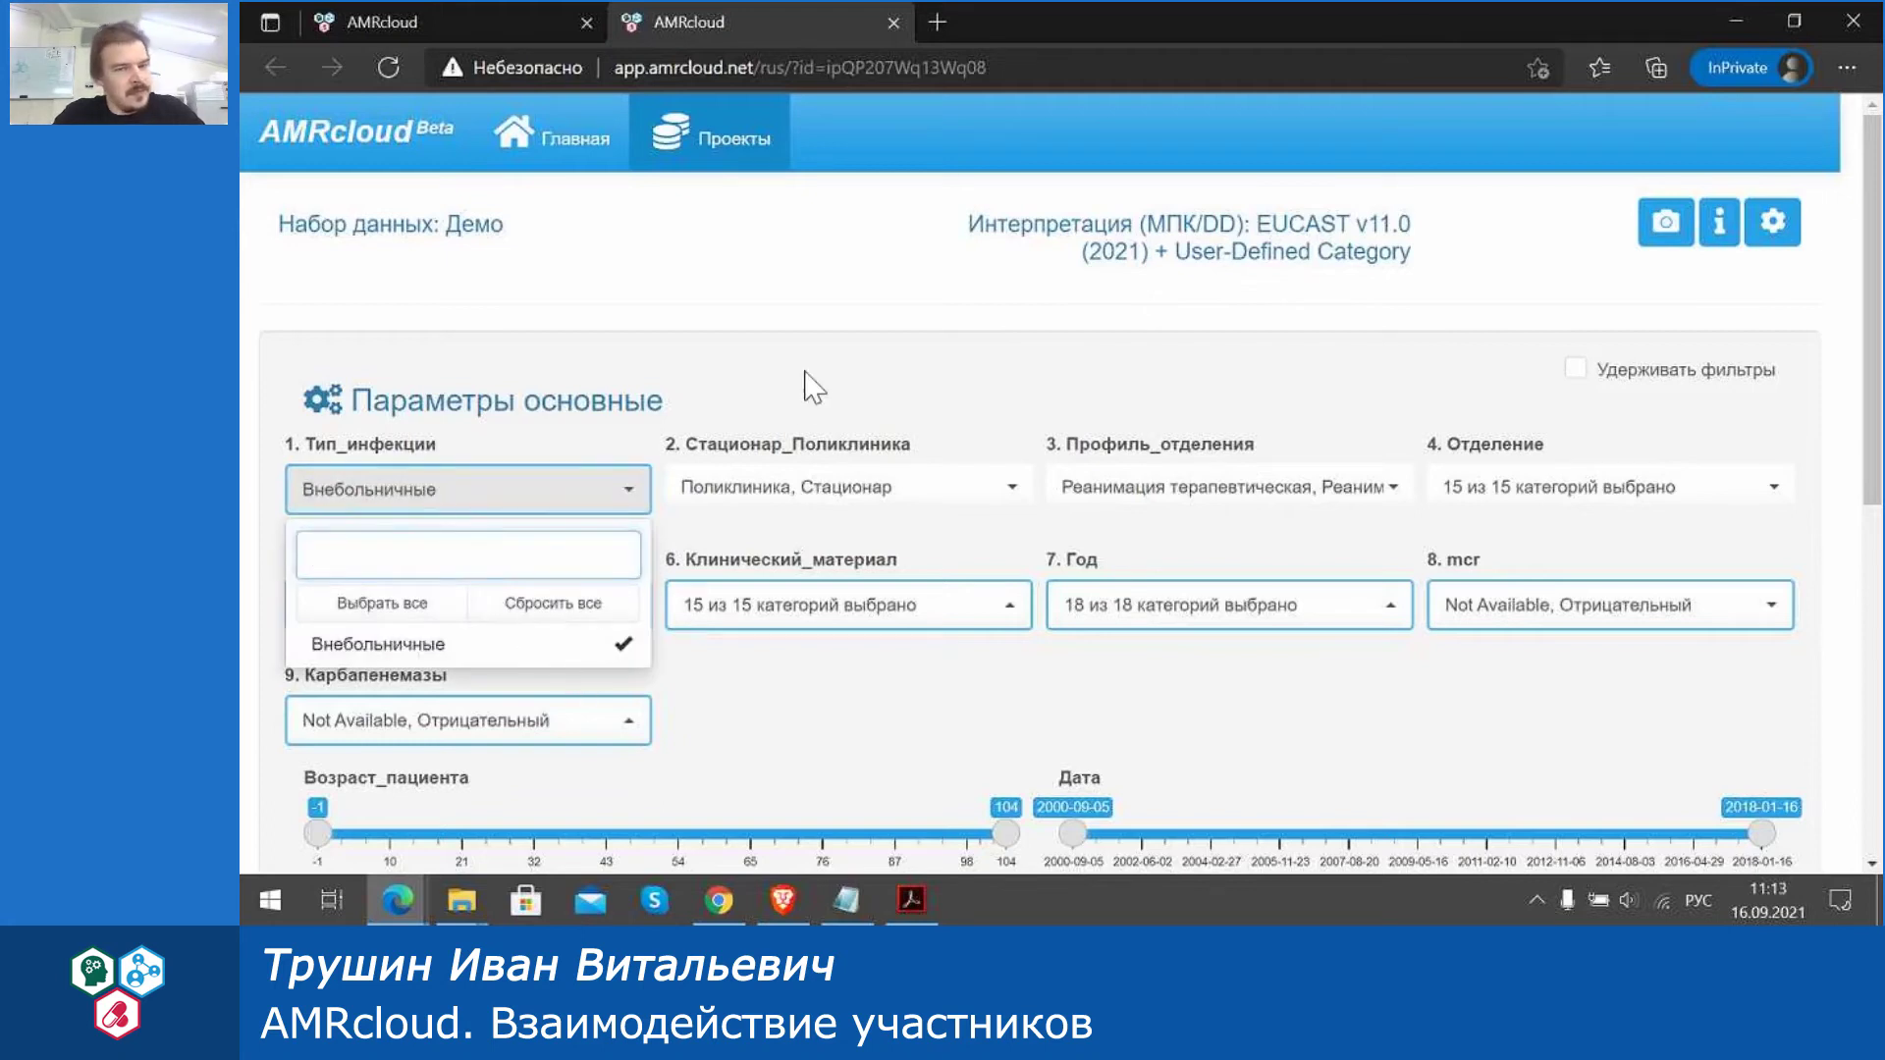
left_click(803, 389)
scroll(638, 432, "down", 1)
left_click(505, 491)
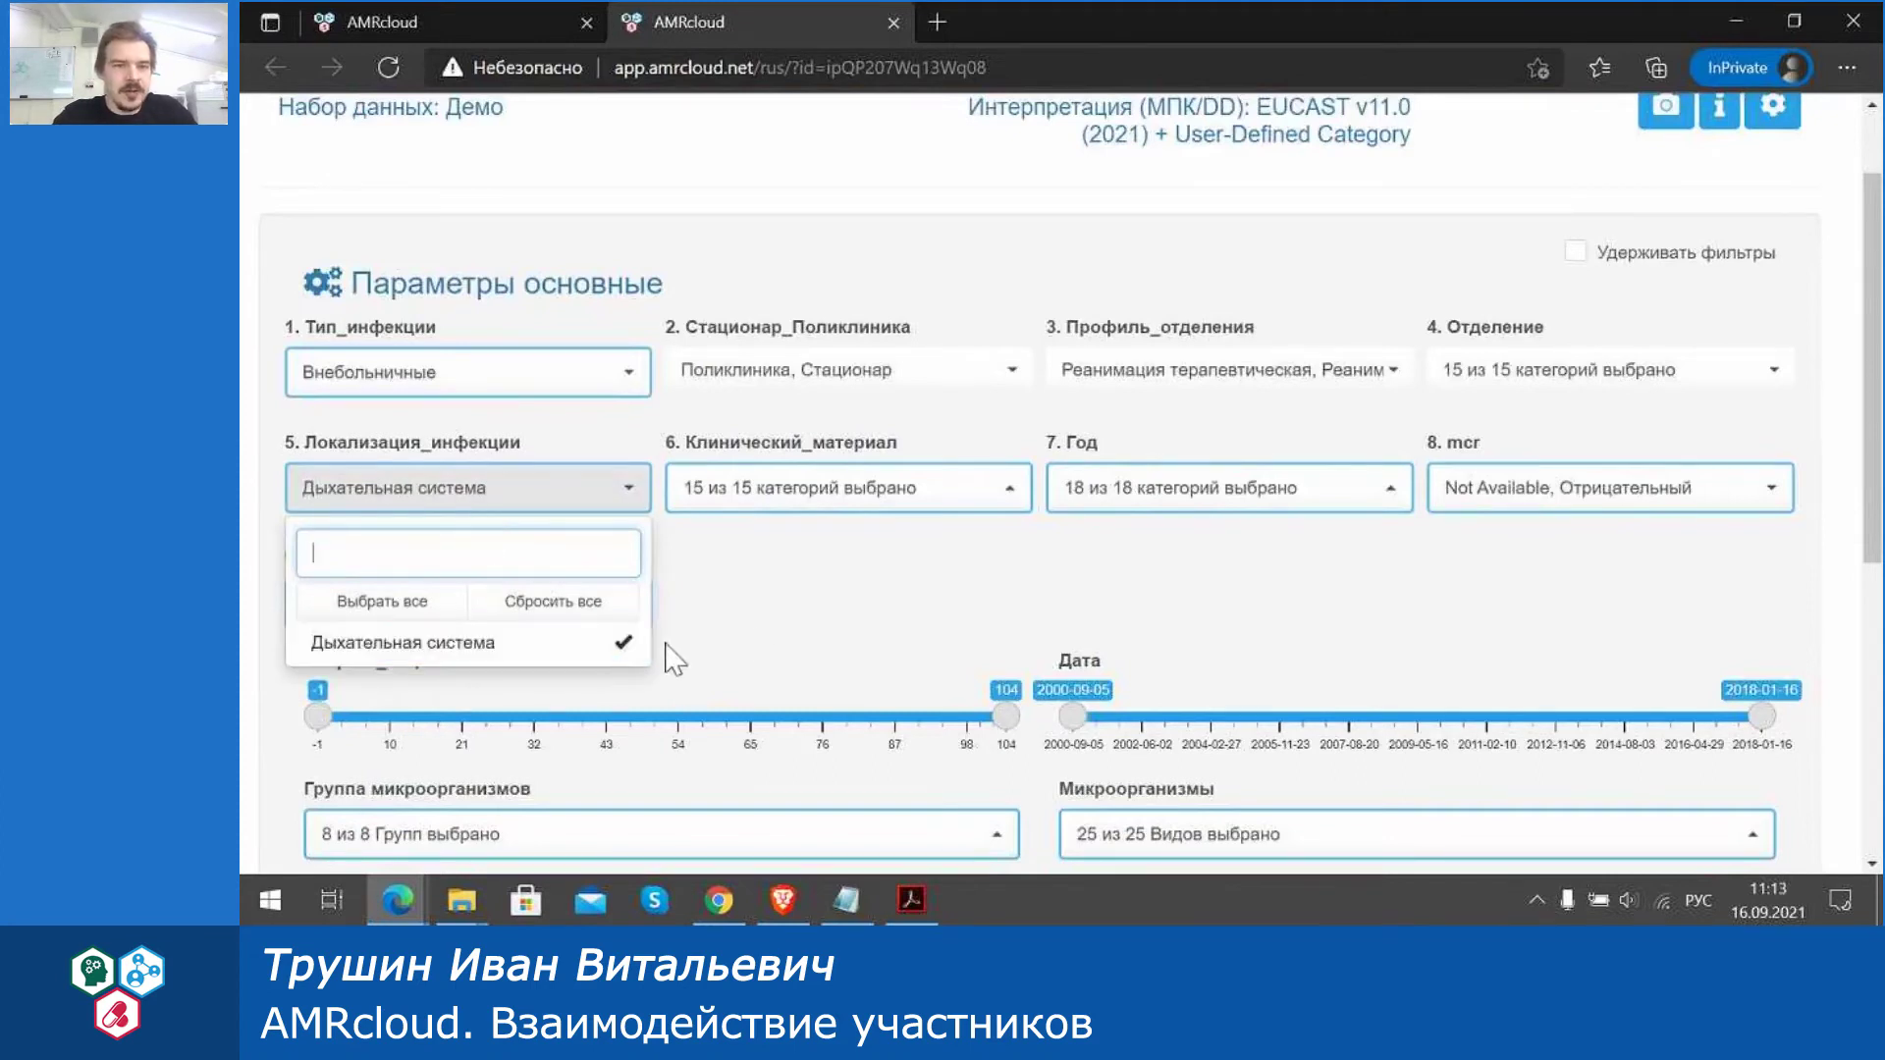
left_click(823, 639)
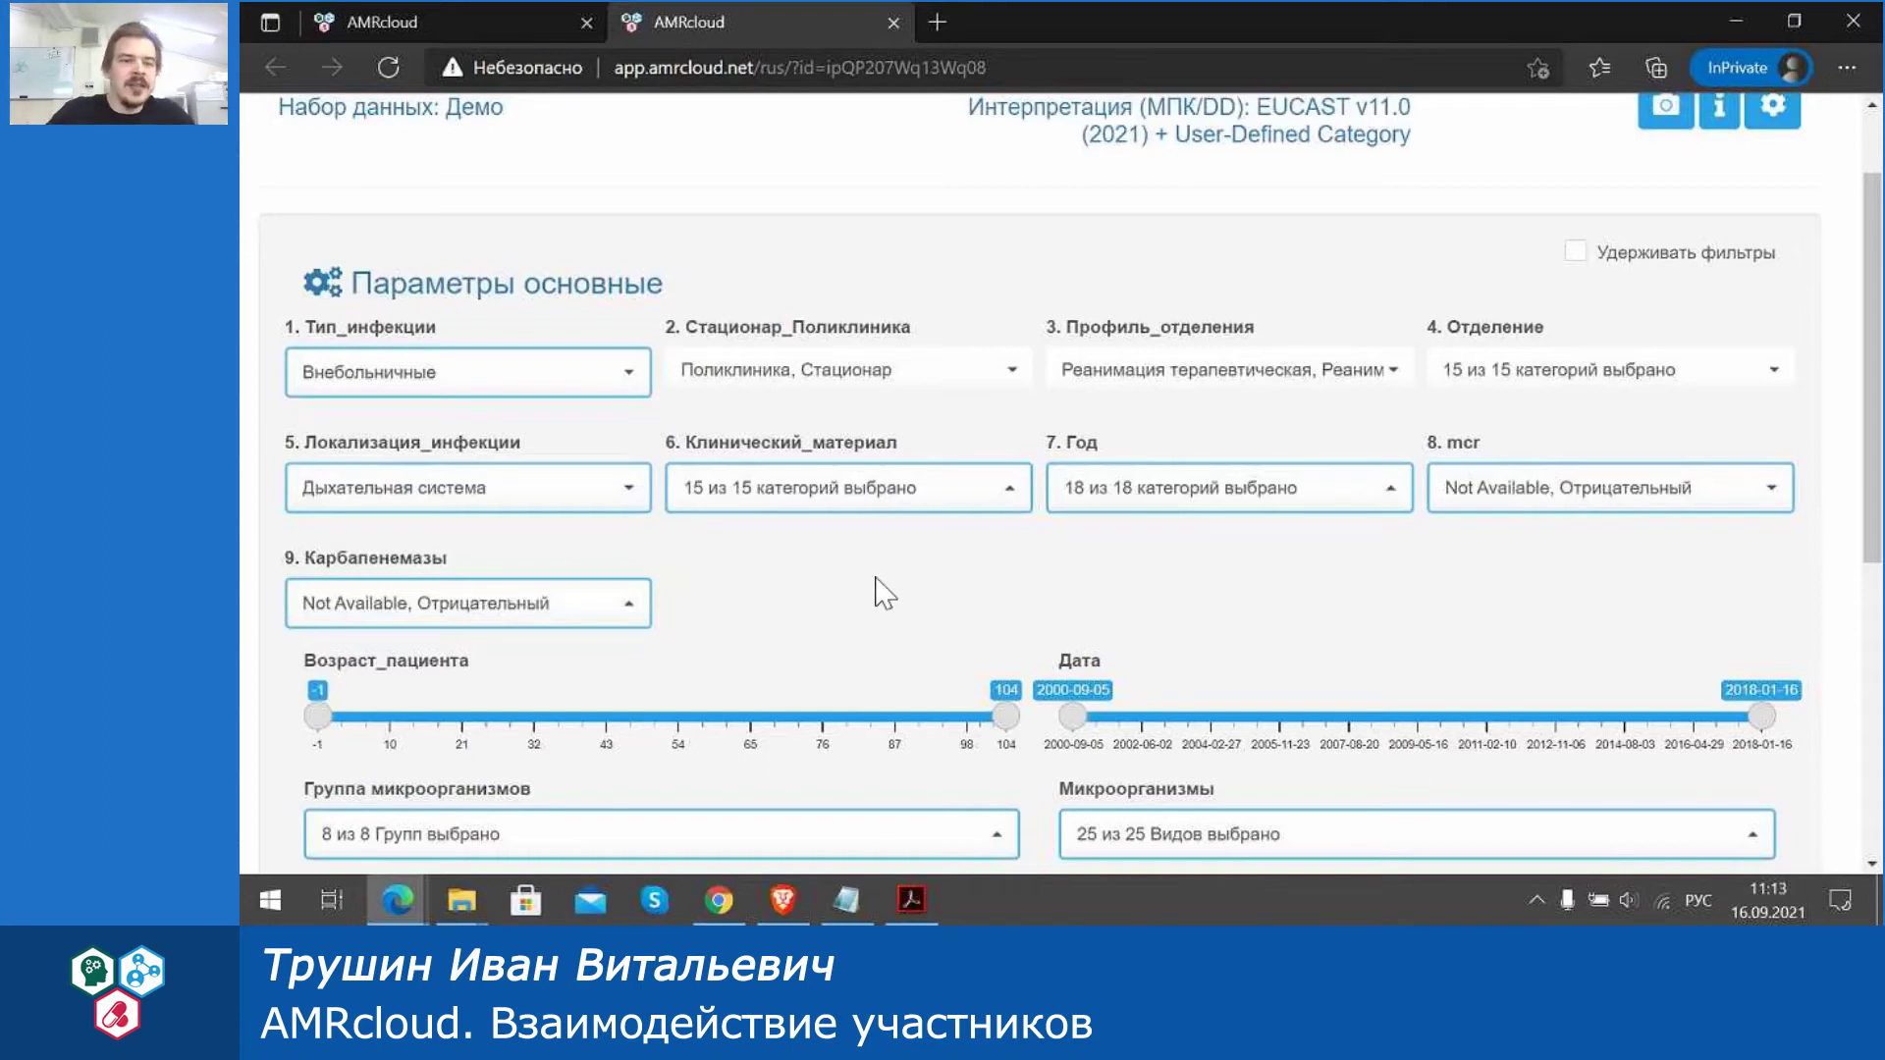
left_click(884, 512)
left_click(1148, 587)
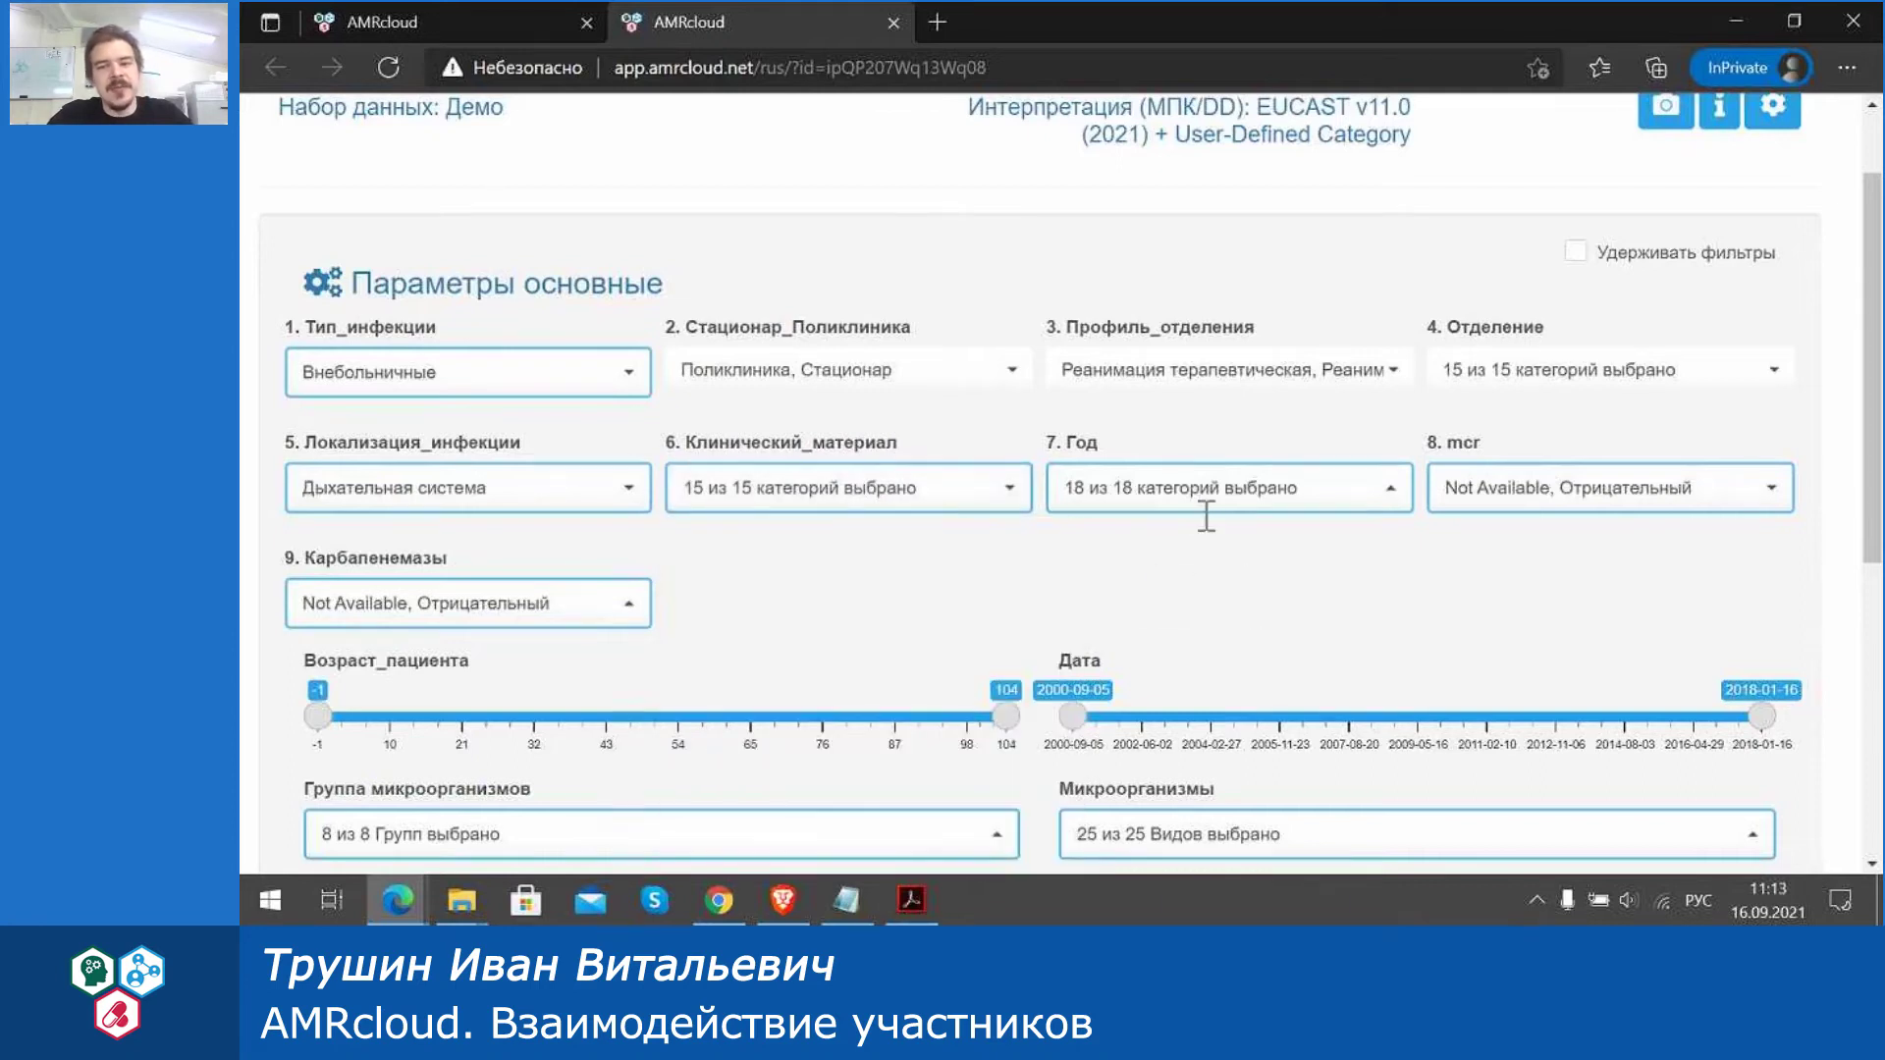
left_click(1206, 508)
left_click(1480, 622)
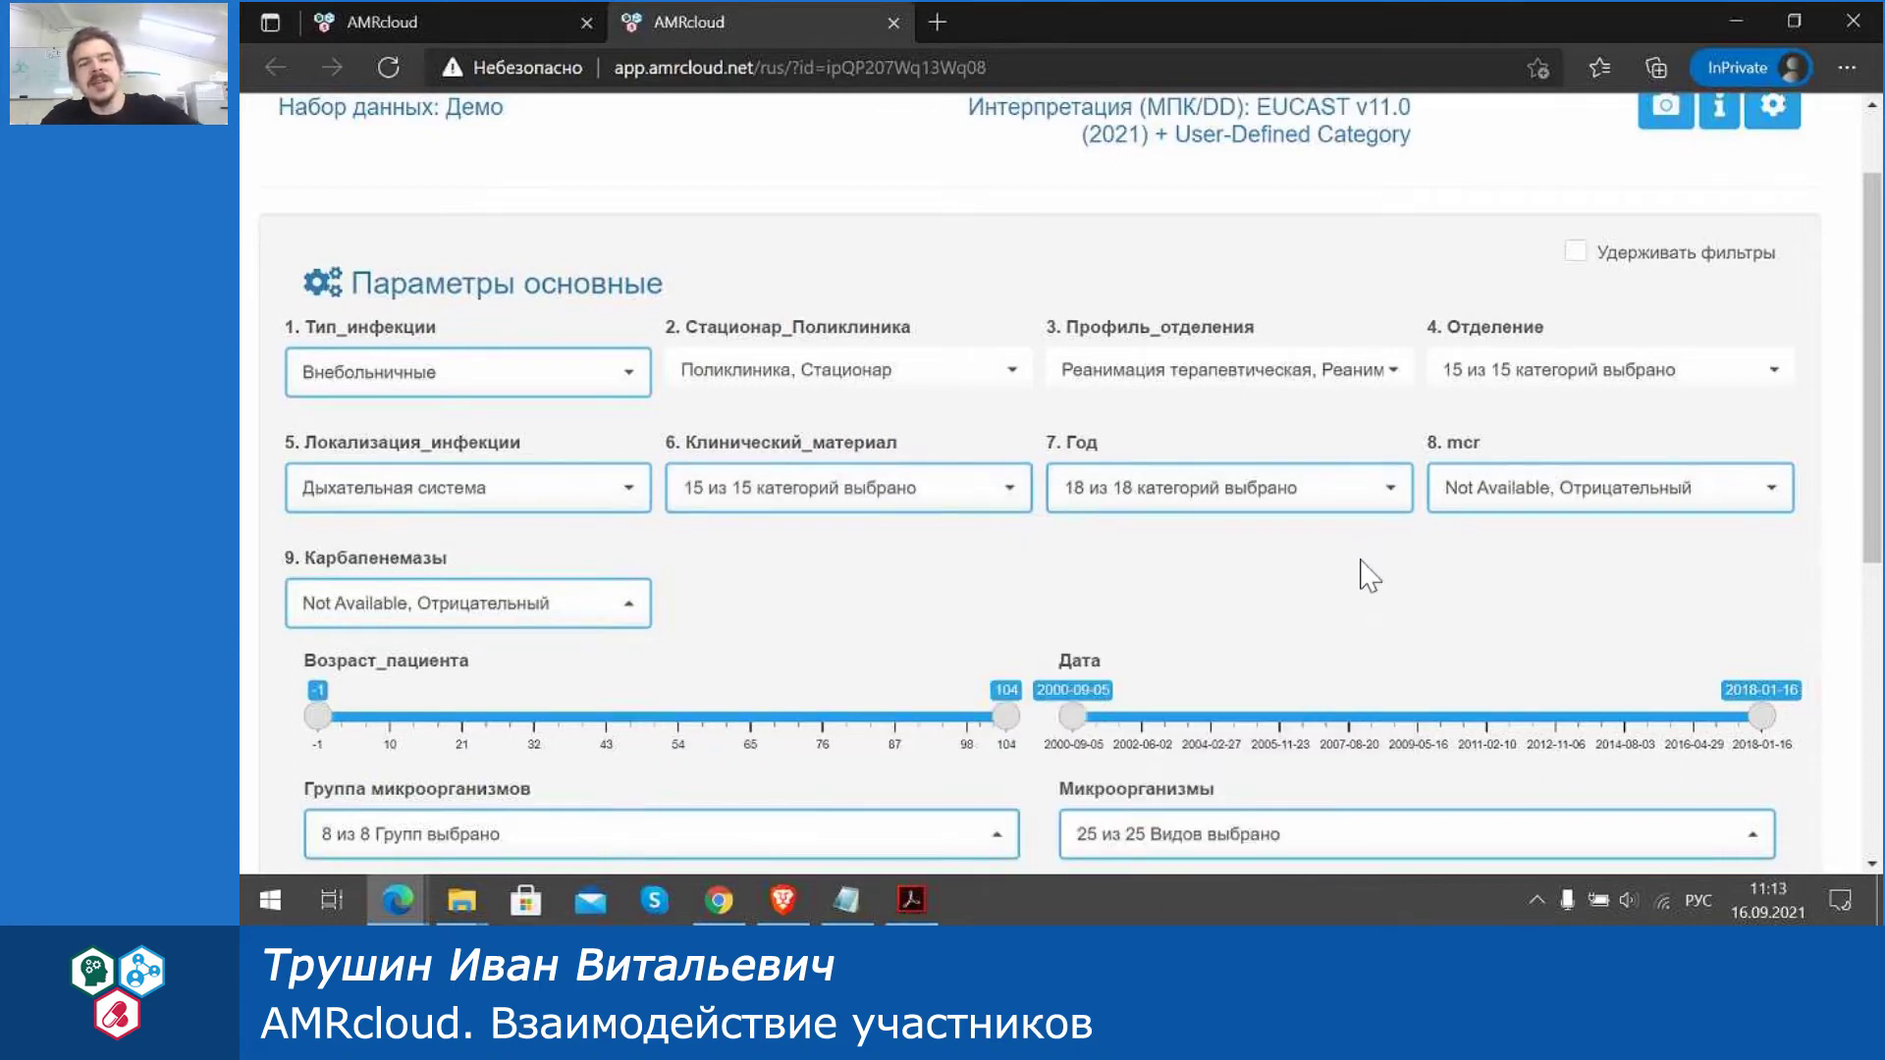
Display the data-structure pie chart by Год, showing N=1299
scroll(1369, 579, "down", 2)
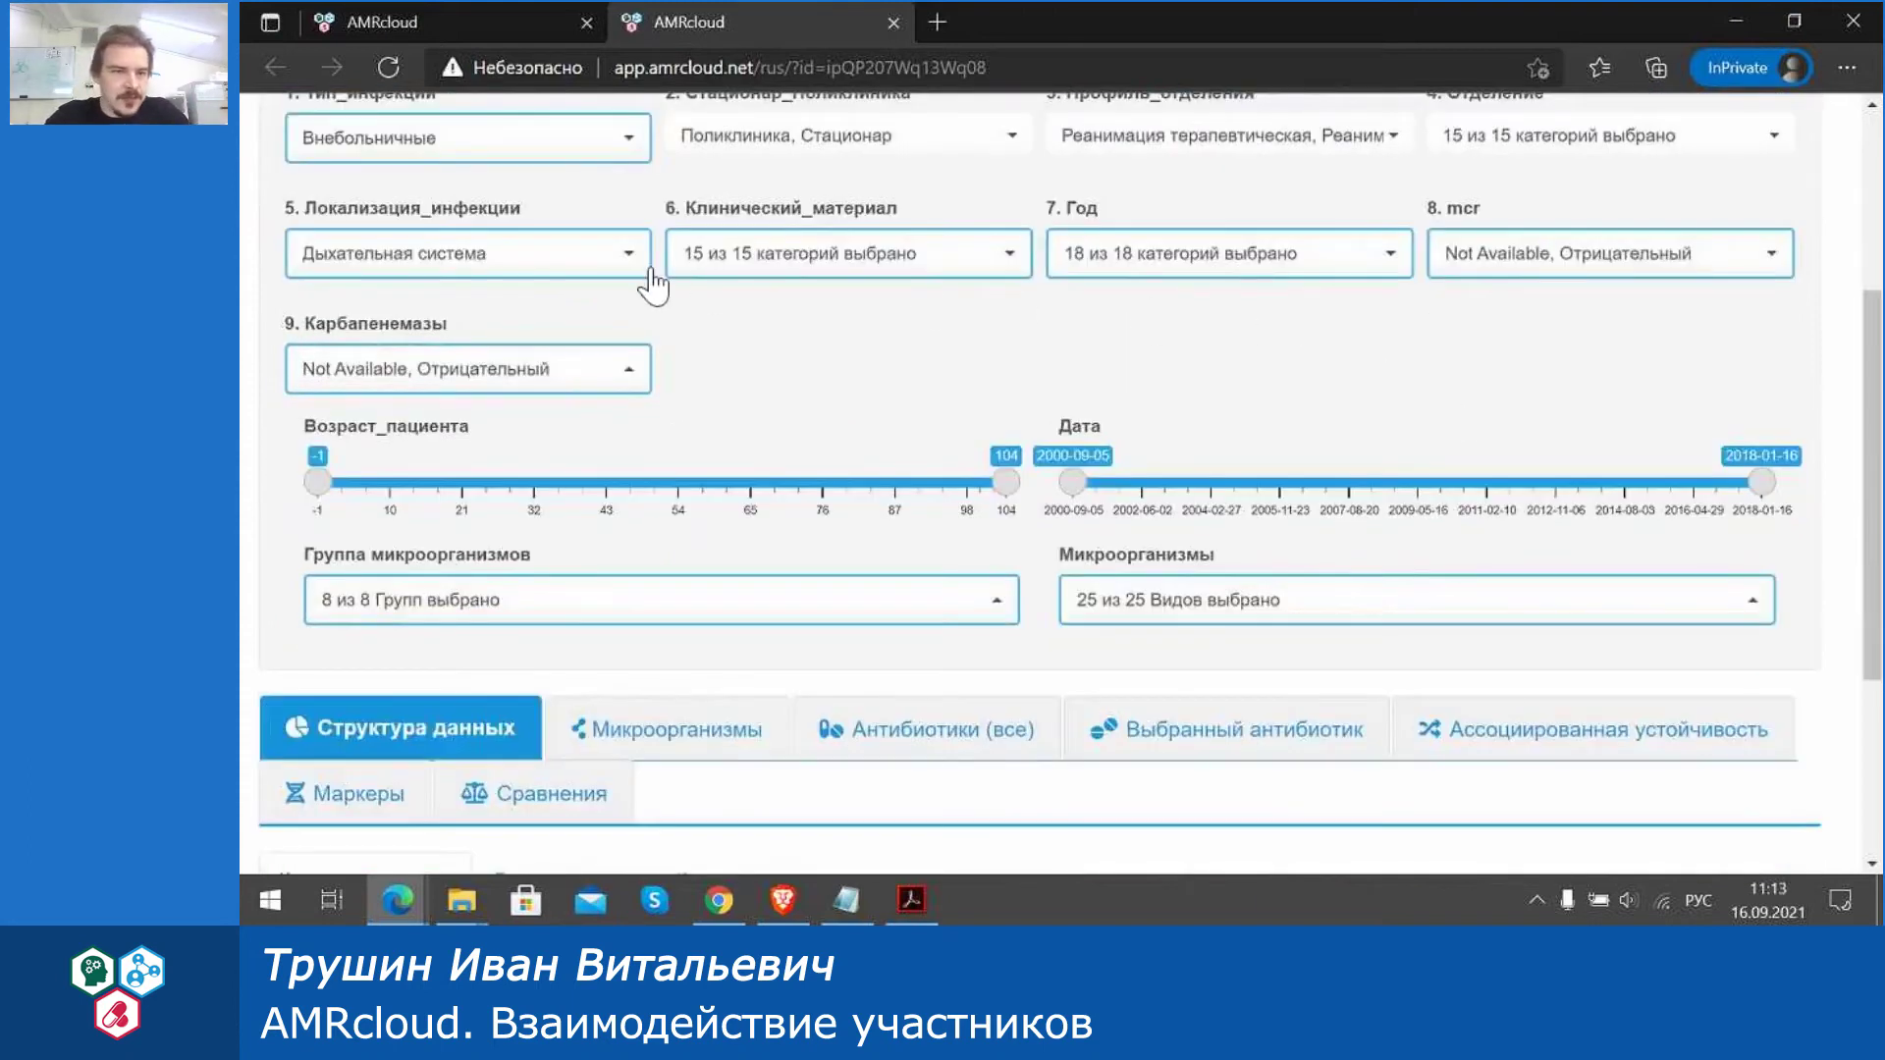
scroll(766, 358, "down", 3)
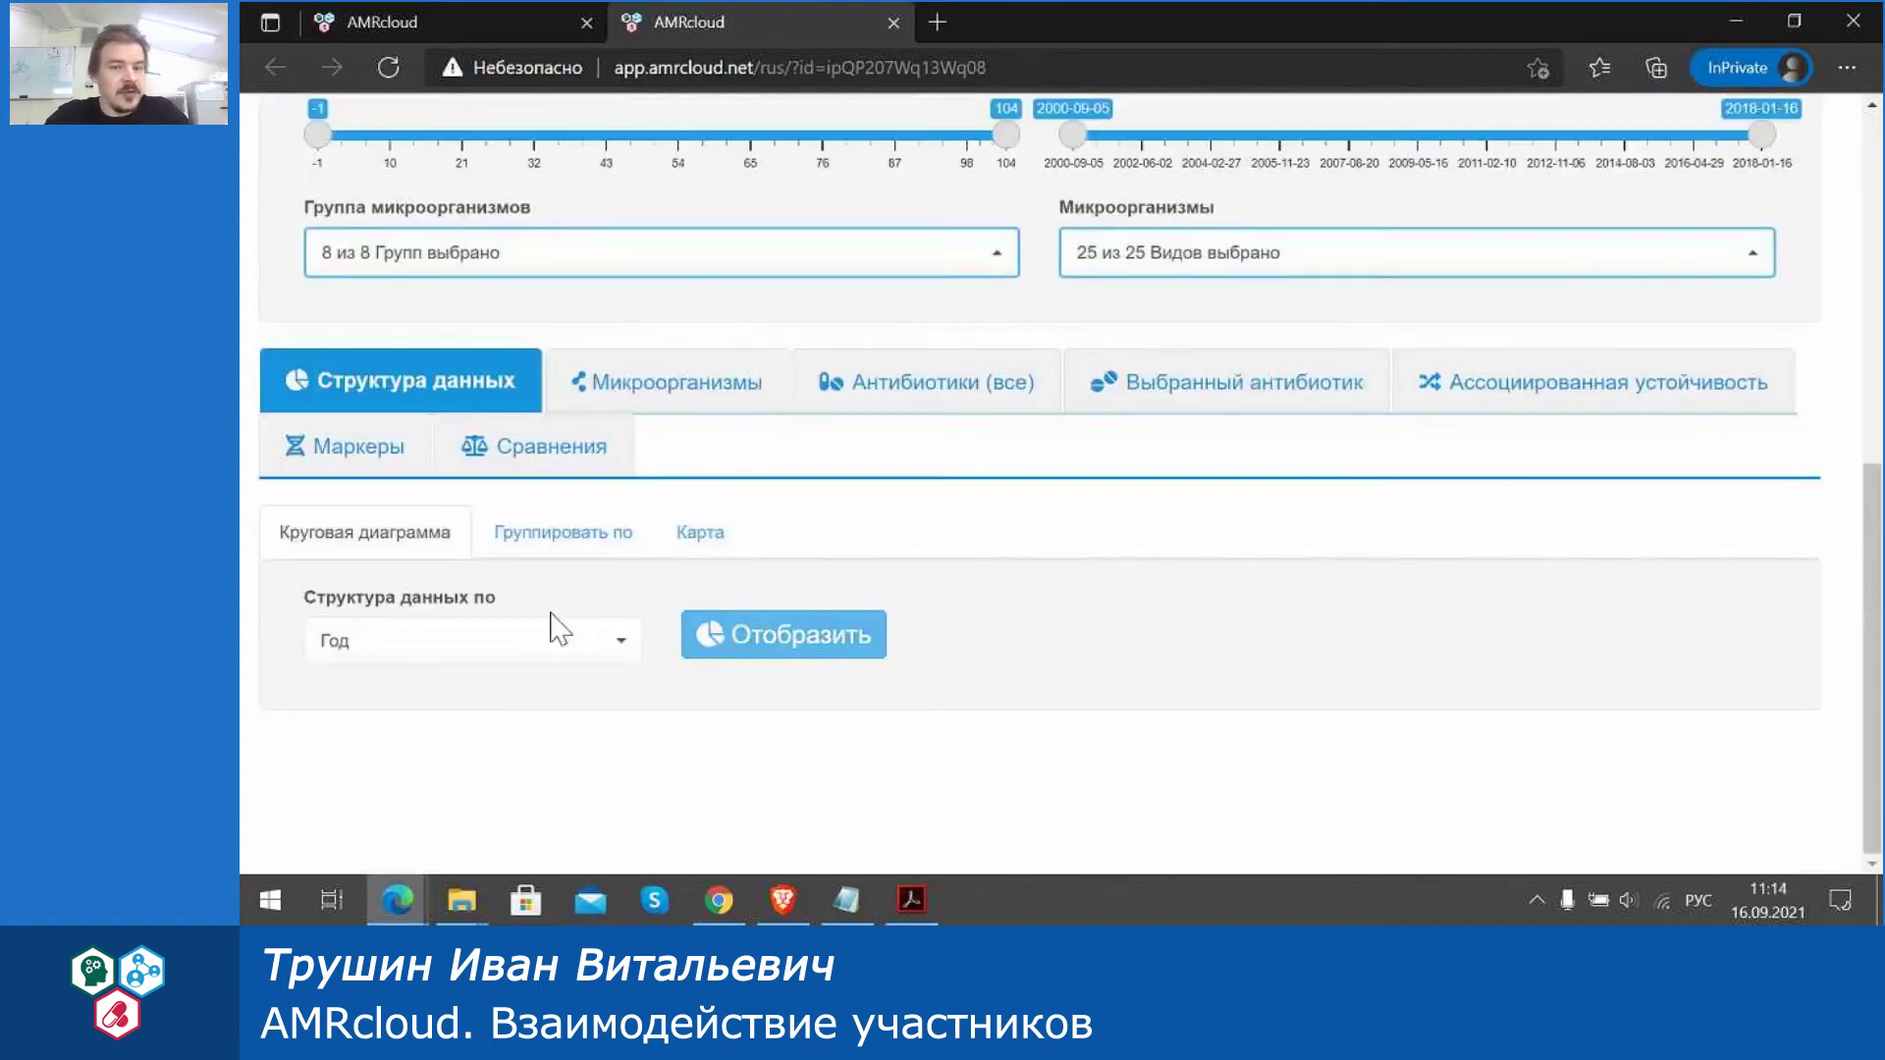
left_click(726, 636)
scroll(1039, 639, "down", 2)
scroll(1048, 640, "down", 3)
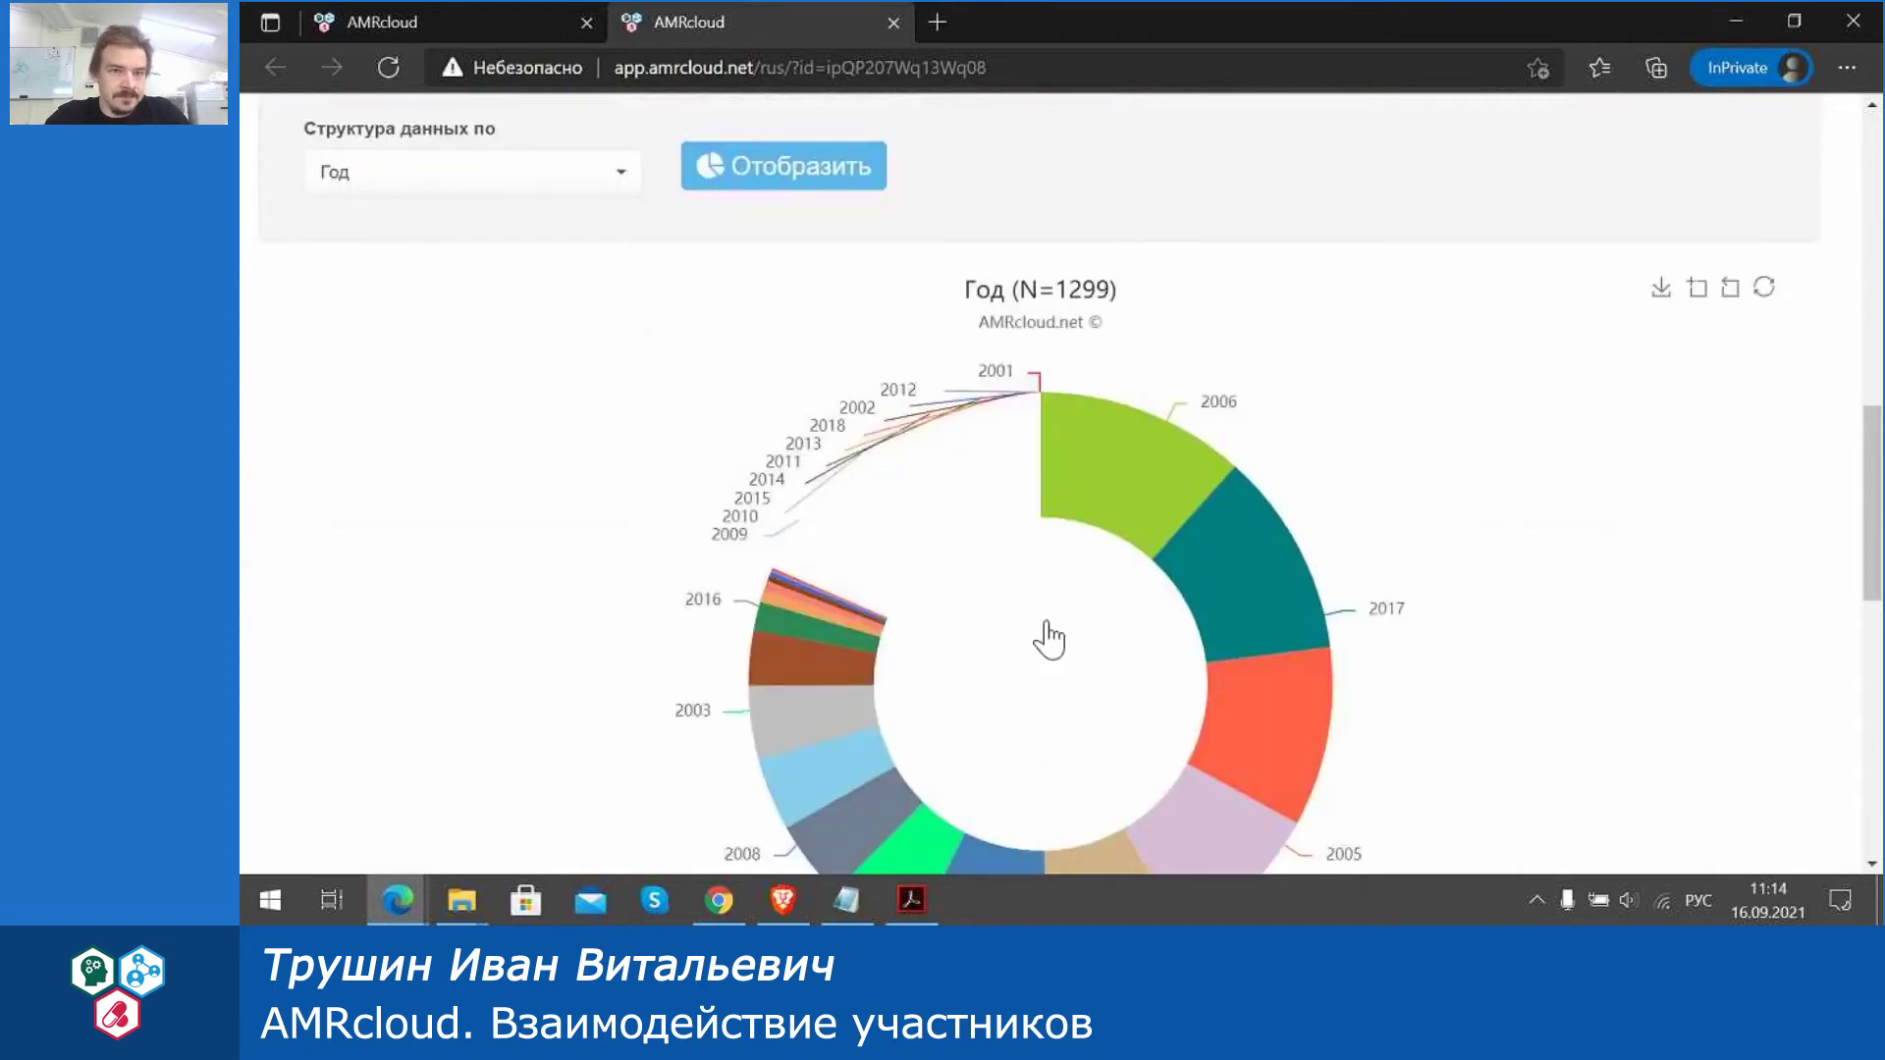
mouse_move(1054, 425)
scroll(1053, 424, "up", 15)
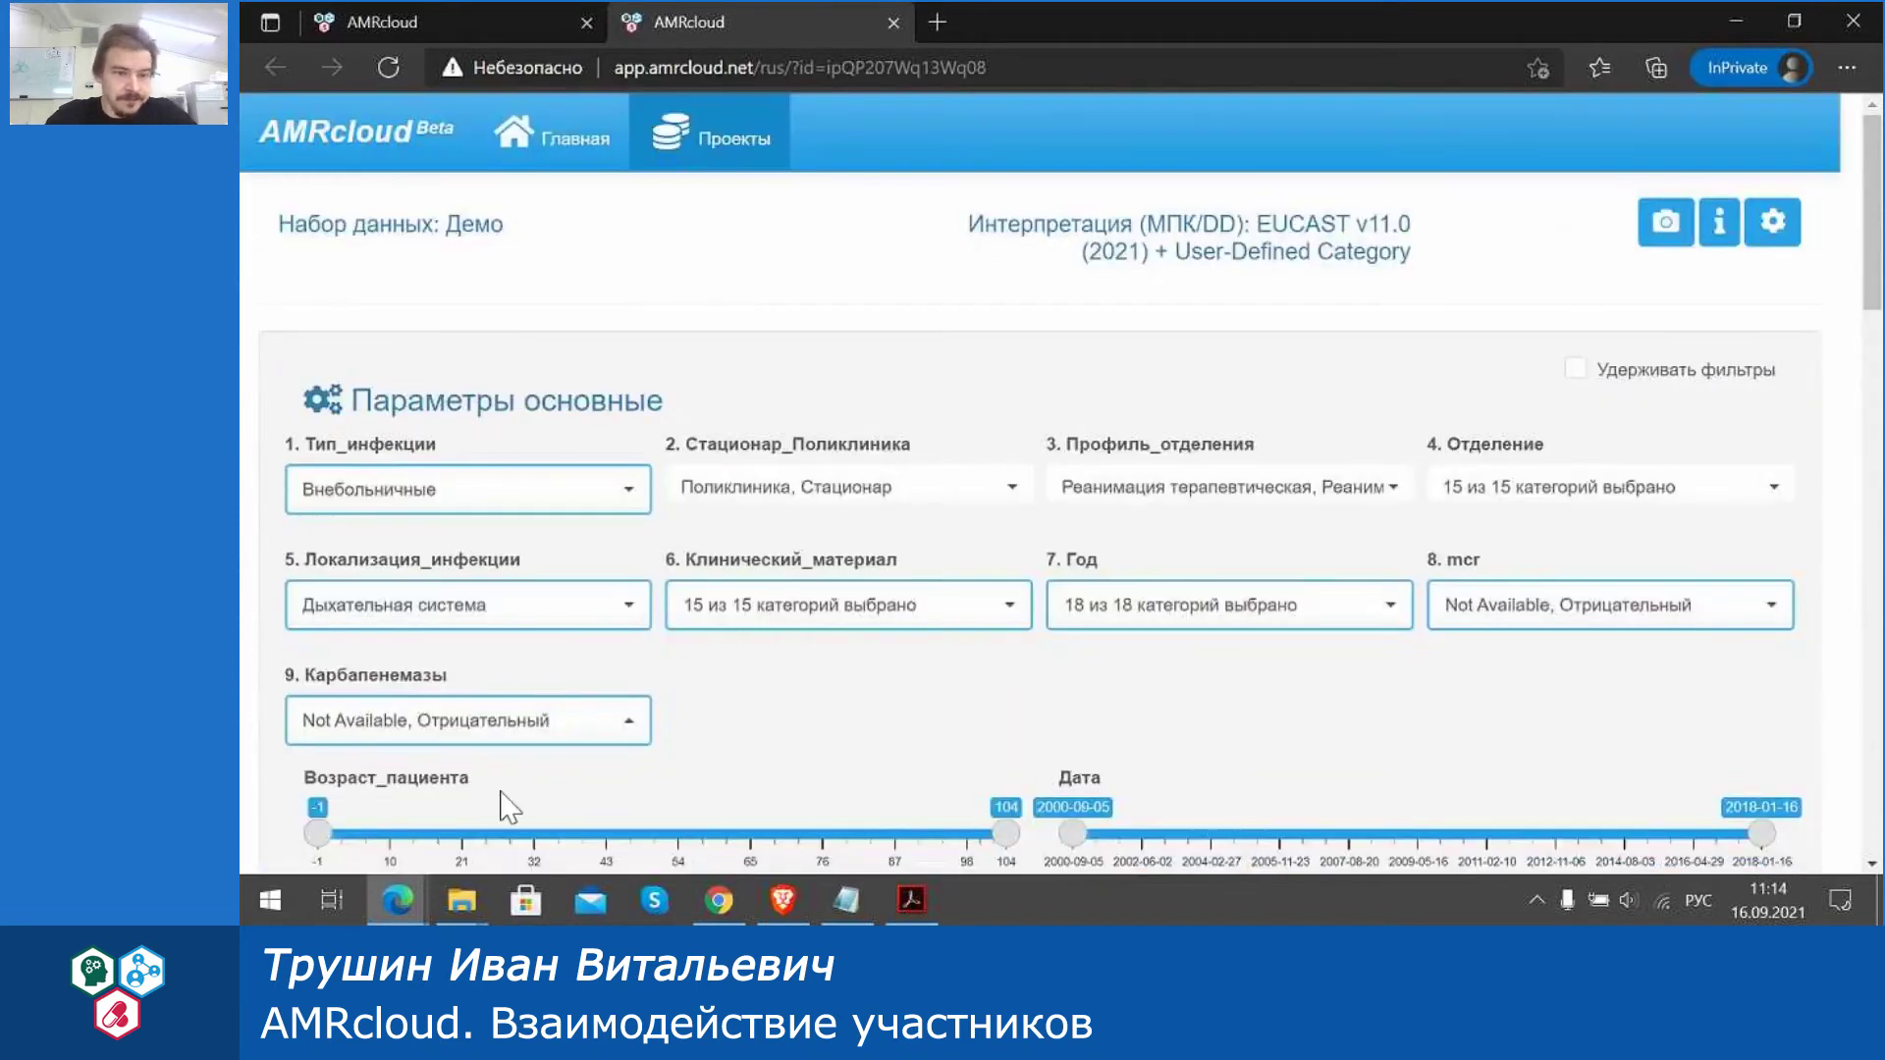
Return to the main window and open the Ссылки tab of the Демо dataset's settings
mouse_move(400, 911)
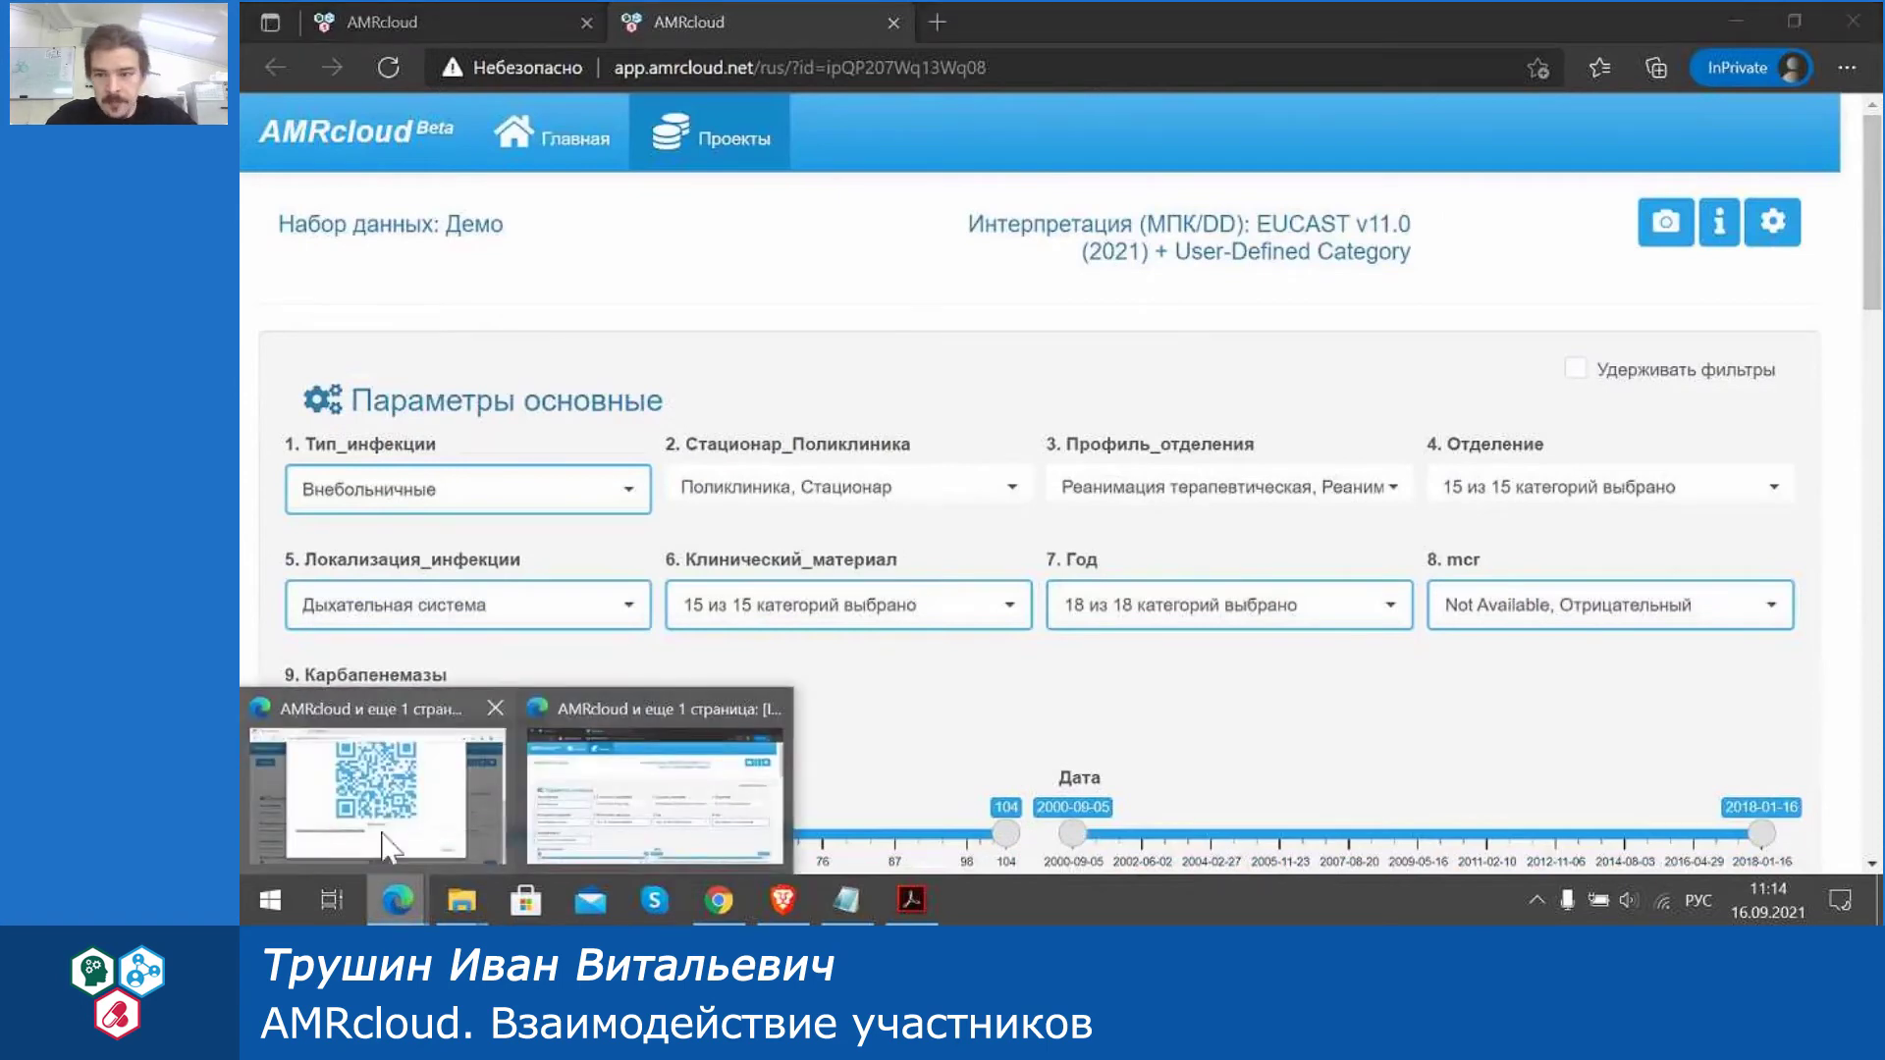
left_click(376, 785)
left_click(1512, 791)
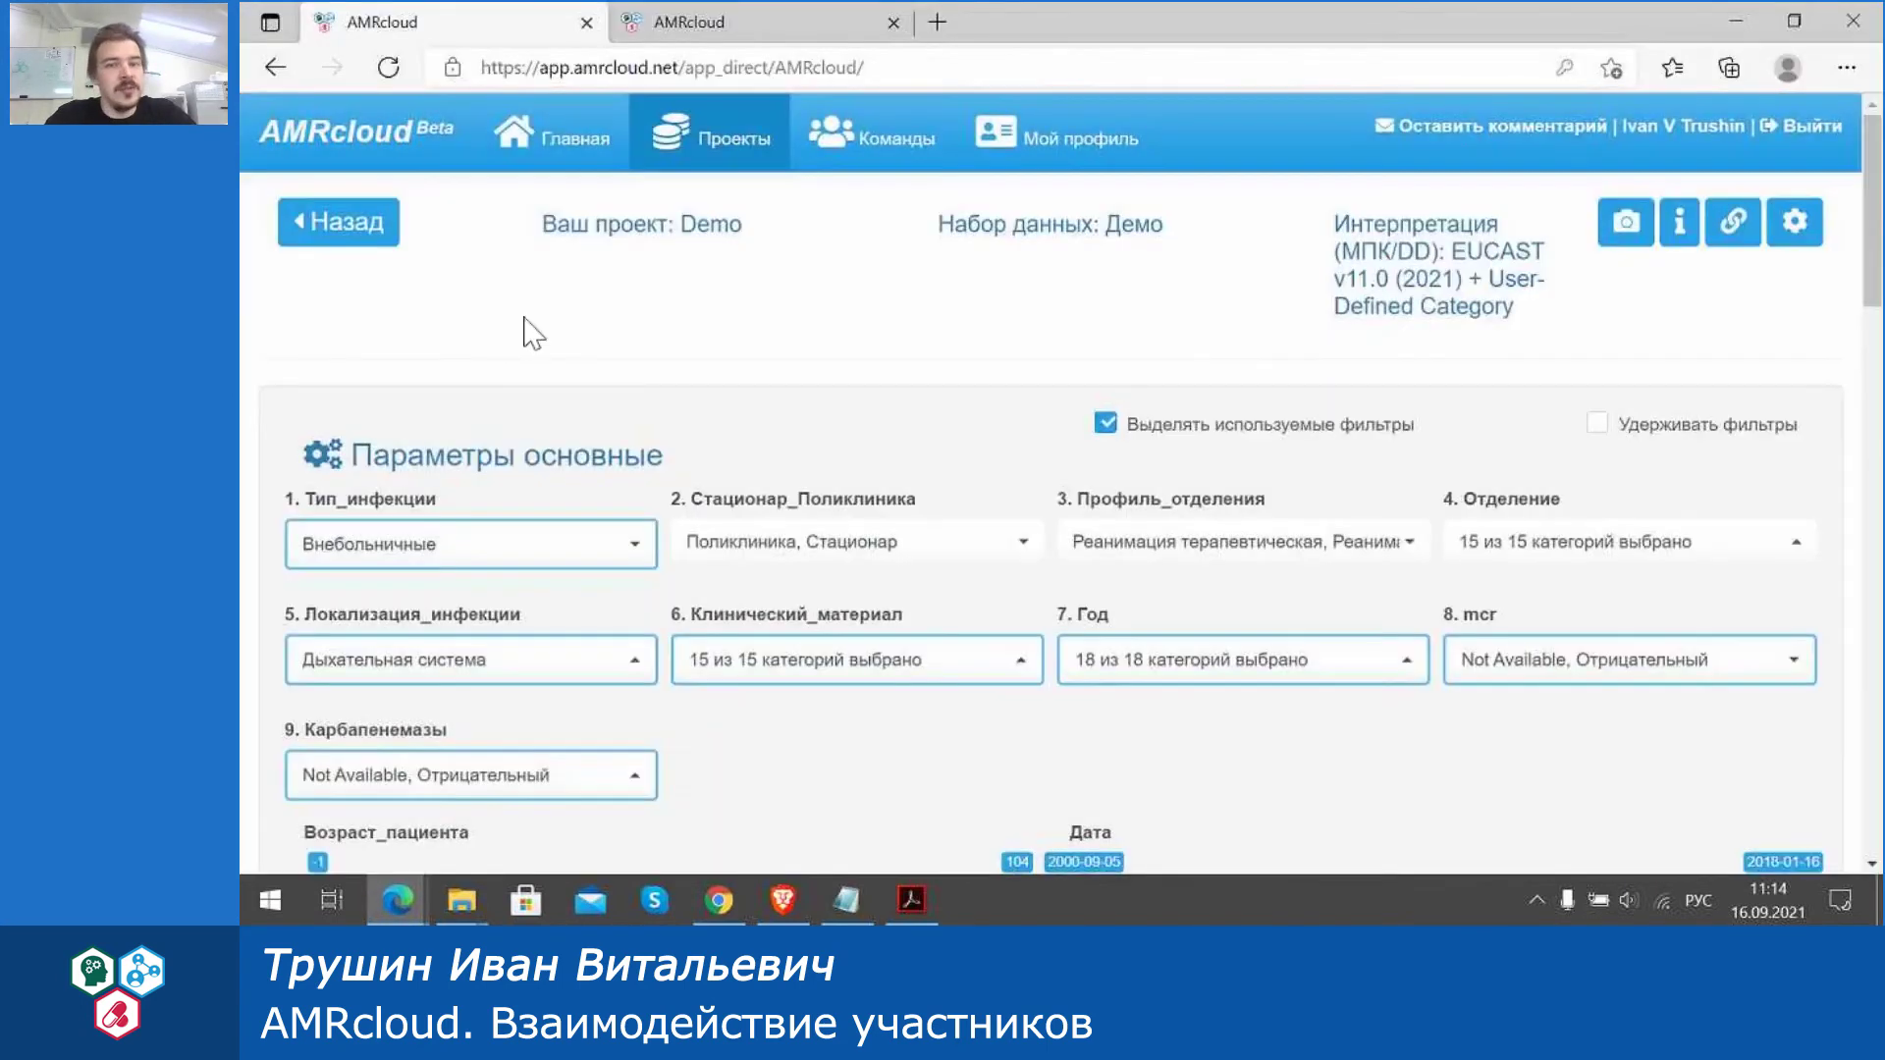
left_click(343, 234)
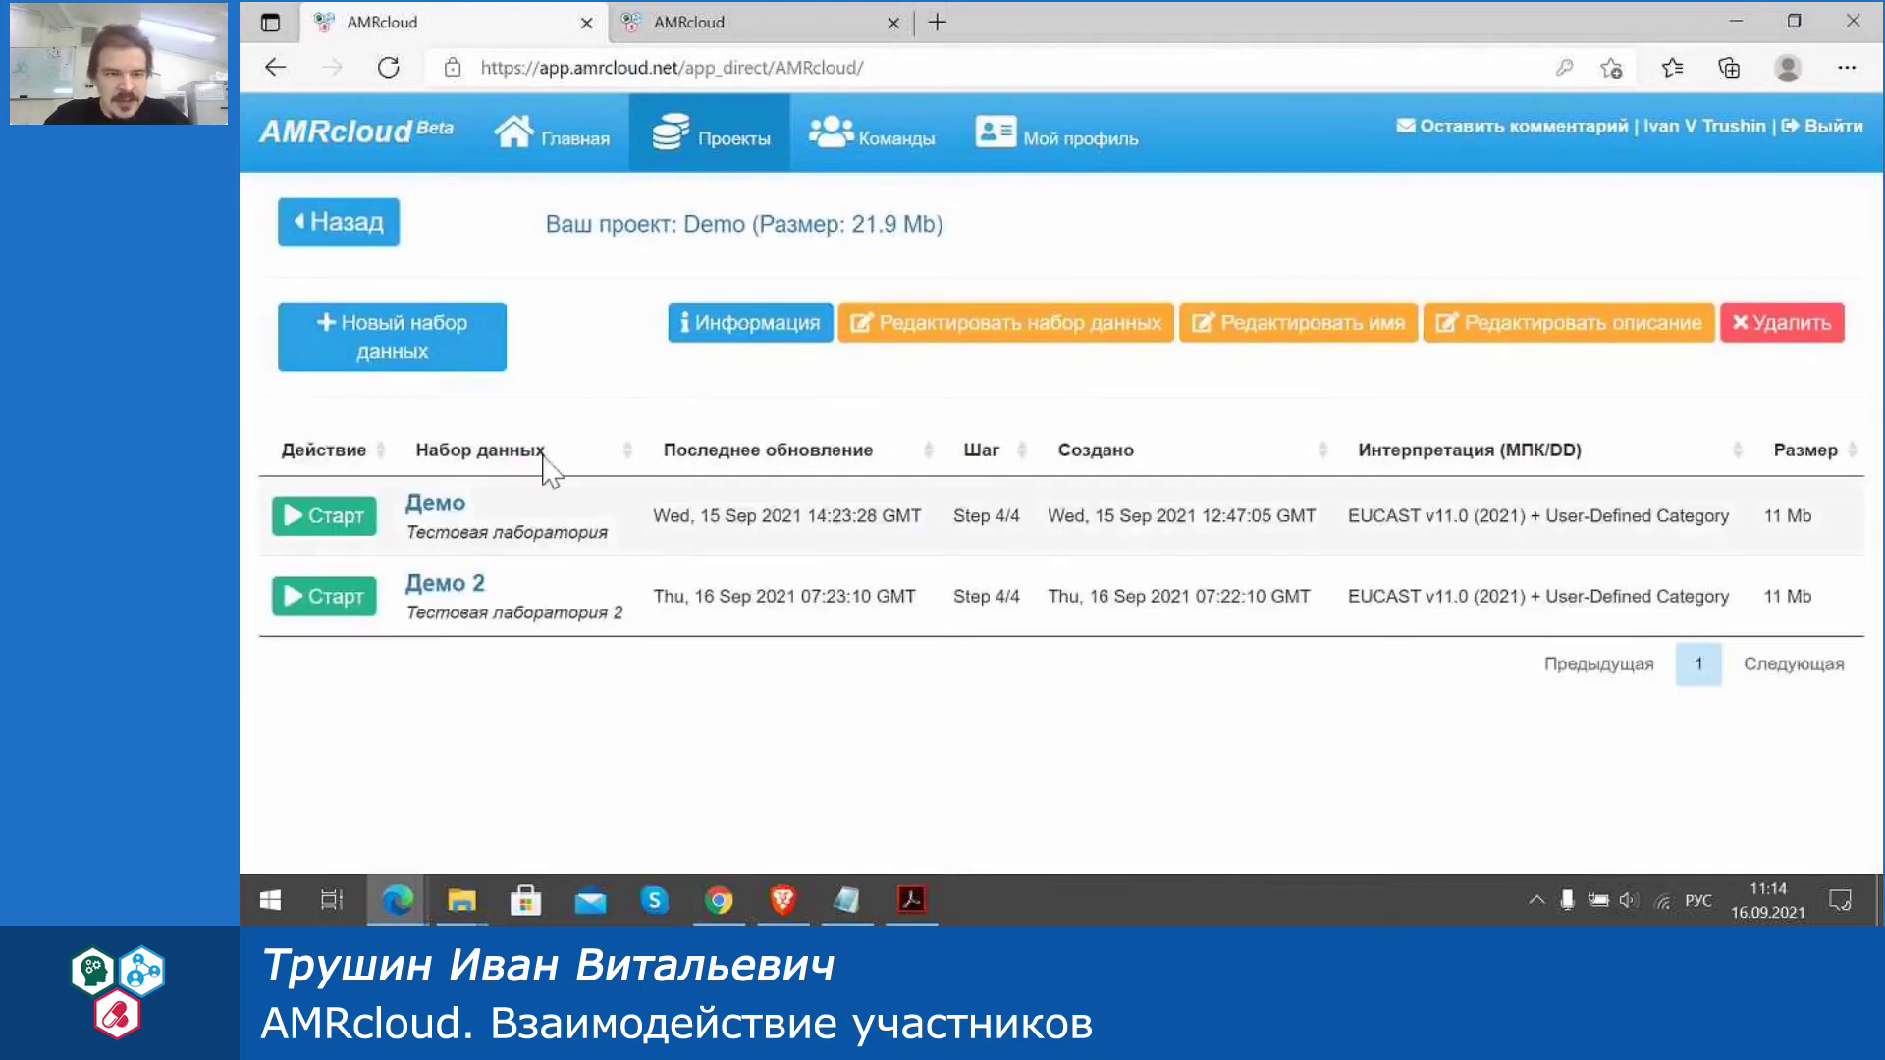
left_click(618, 535)
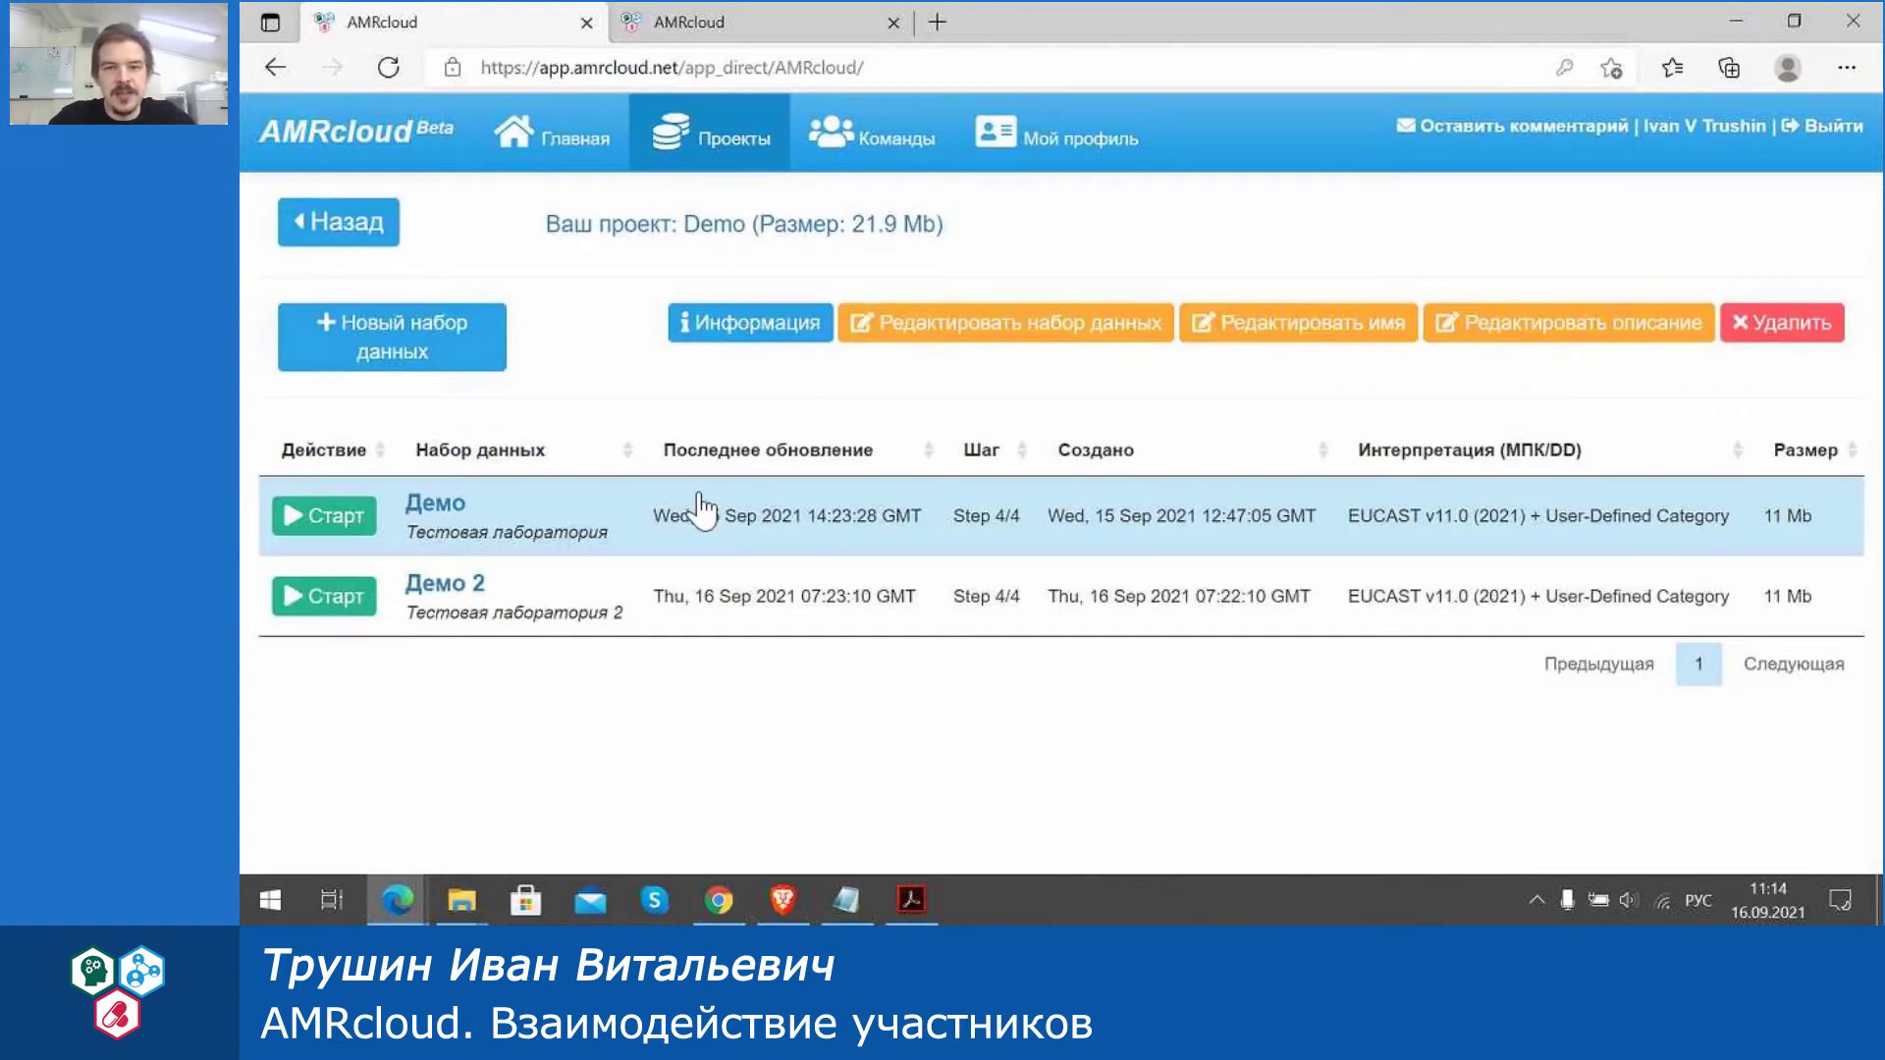
left_click(1065, 328)
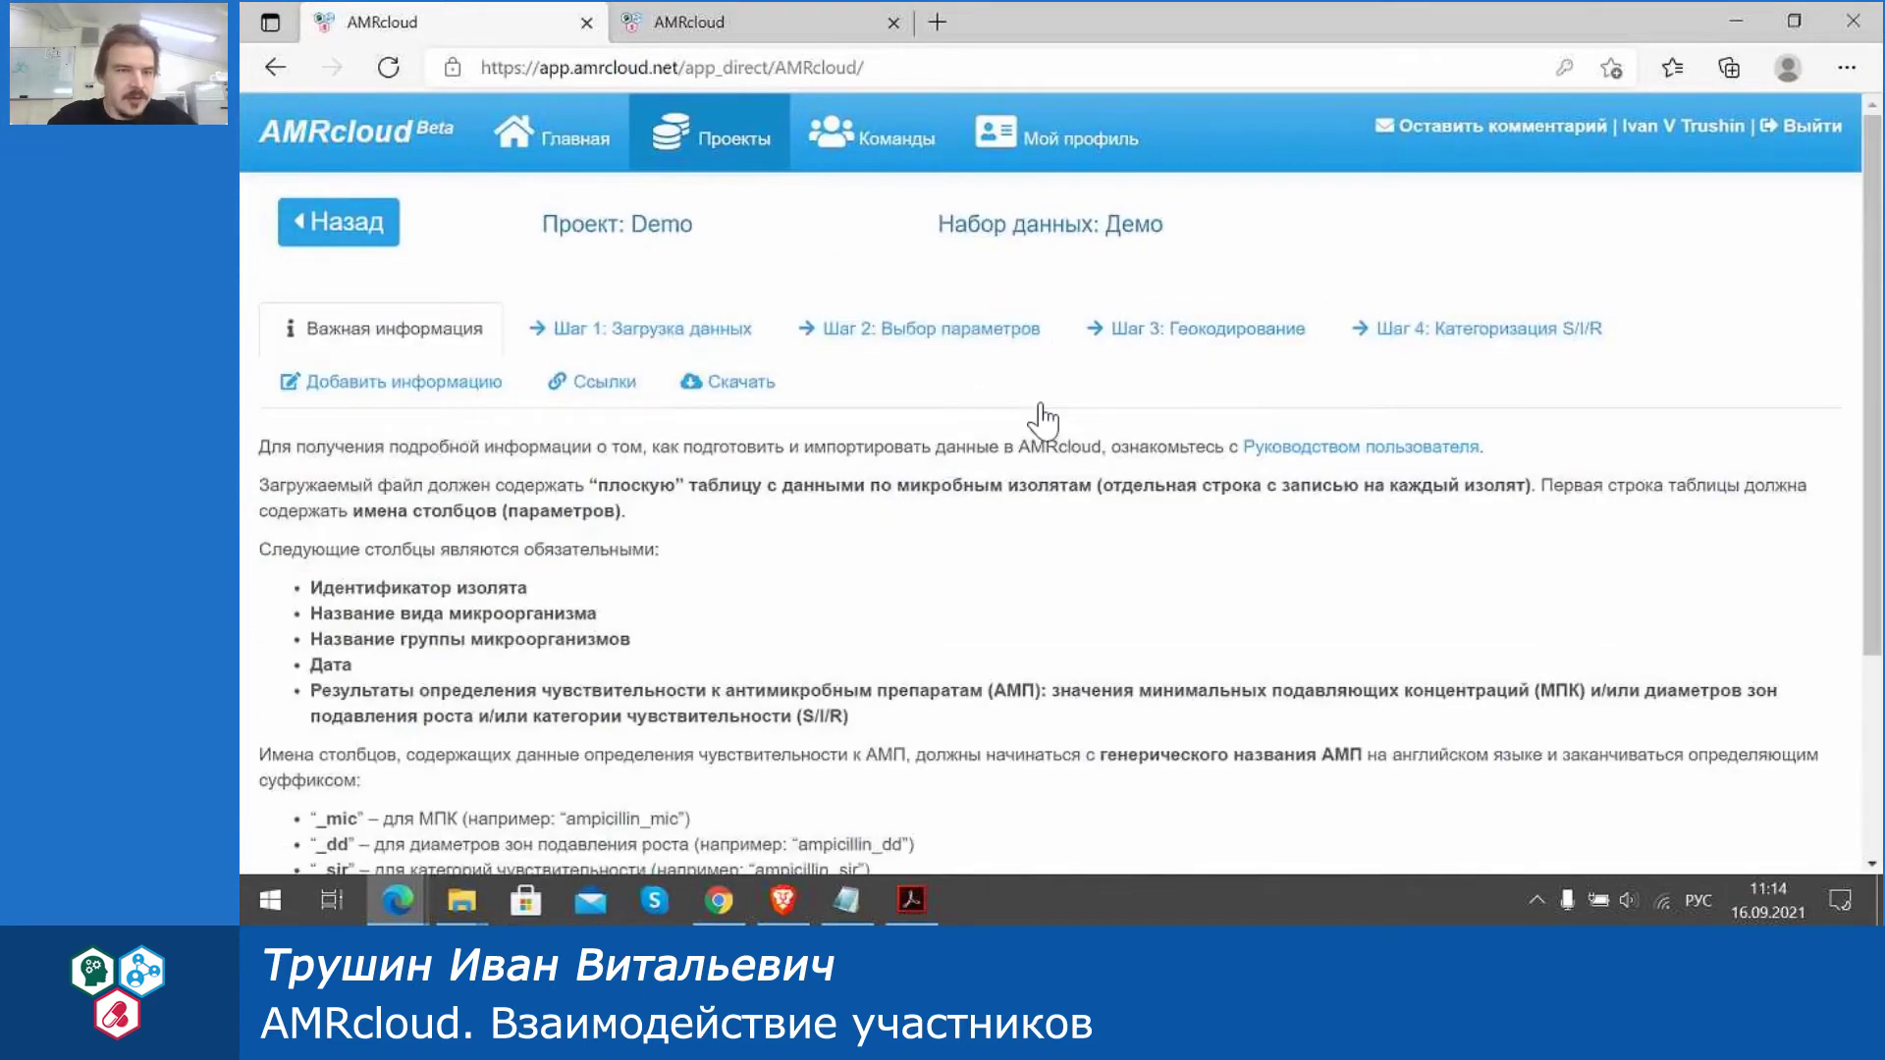
left_click(601, 388)
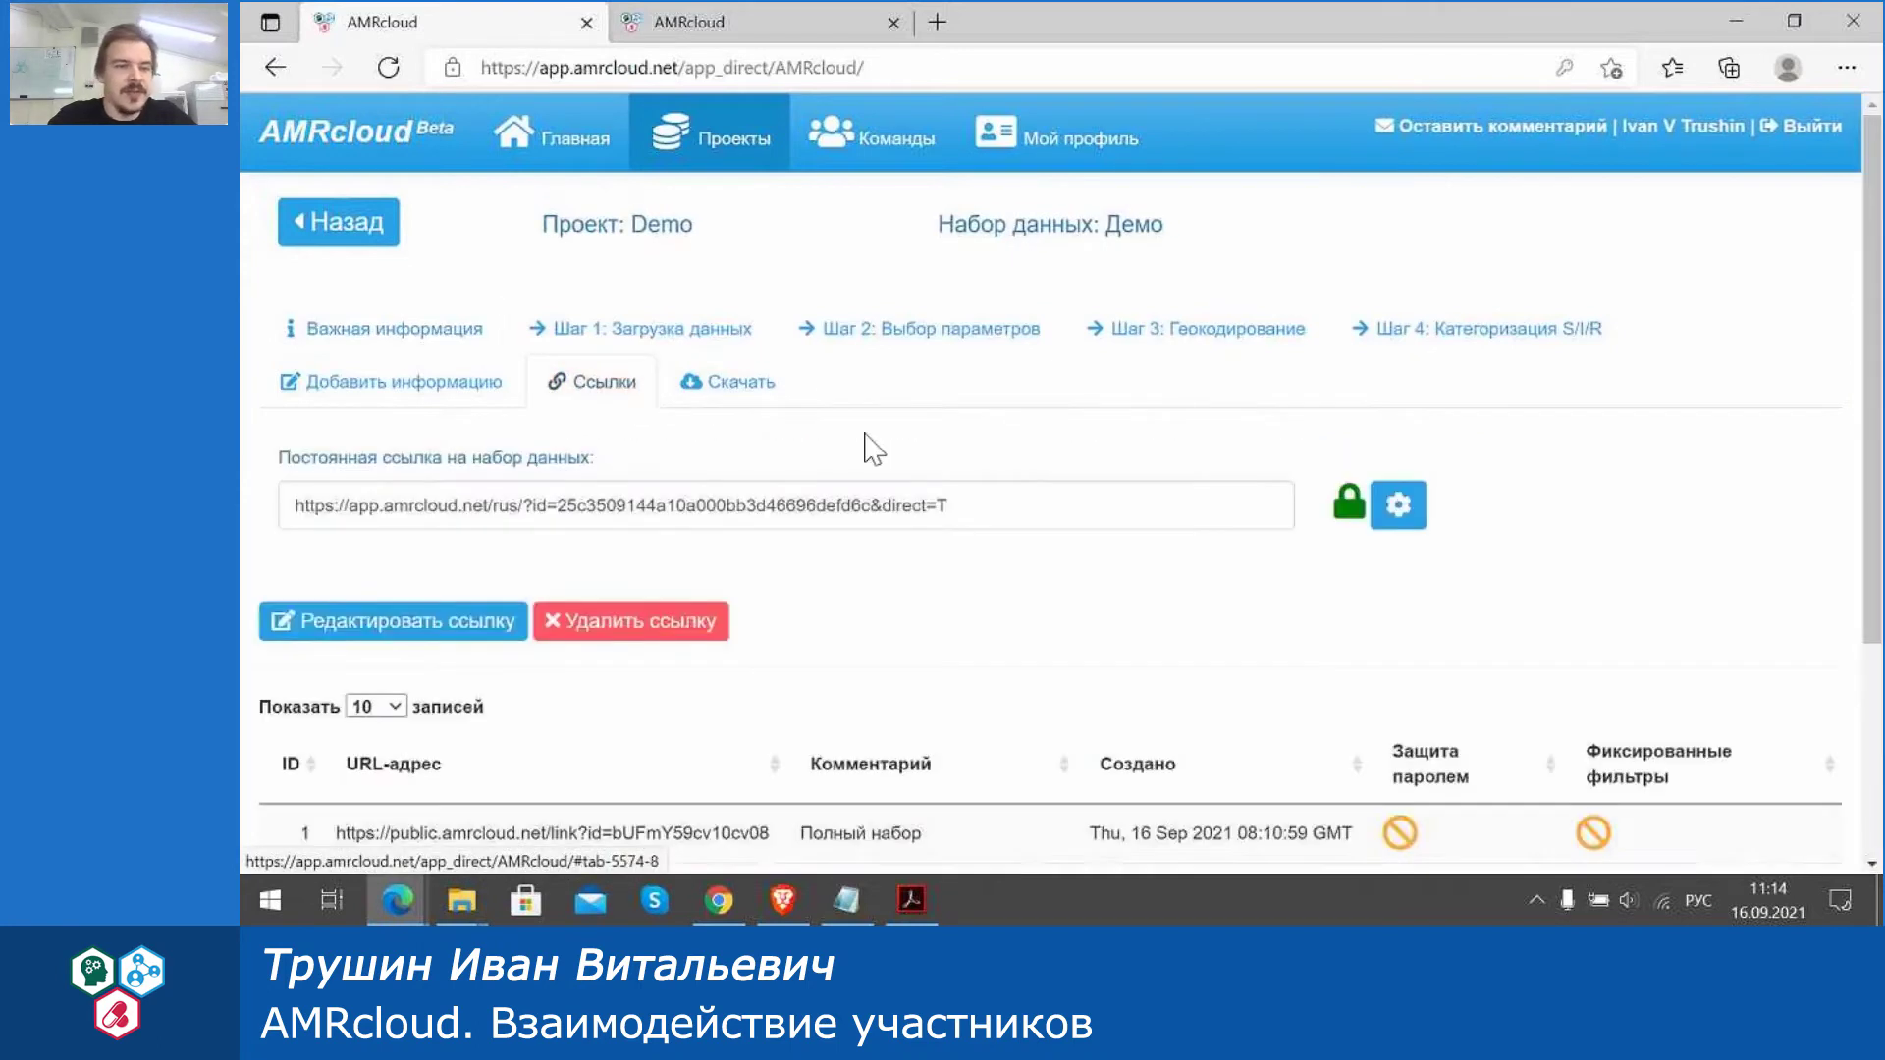
Re-save the Полный набор link without password or fixed filters
scroll(1170, 463, "down", 3)
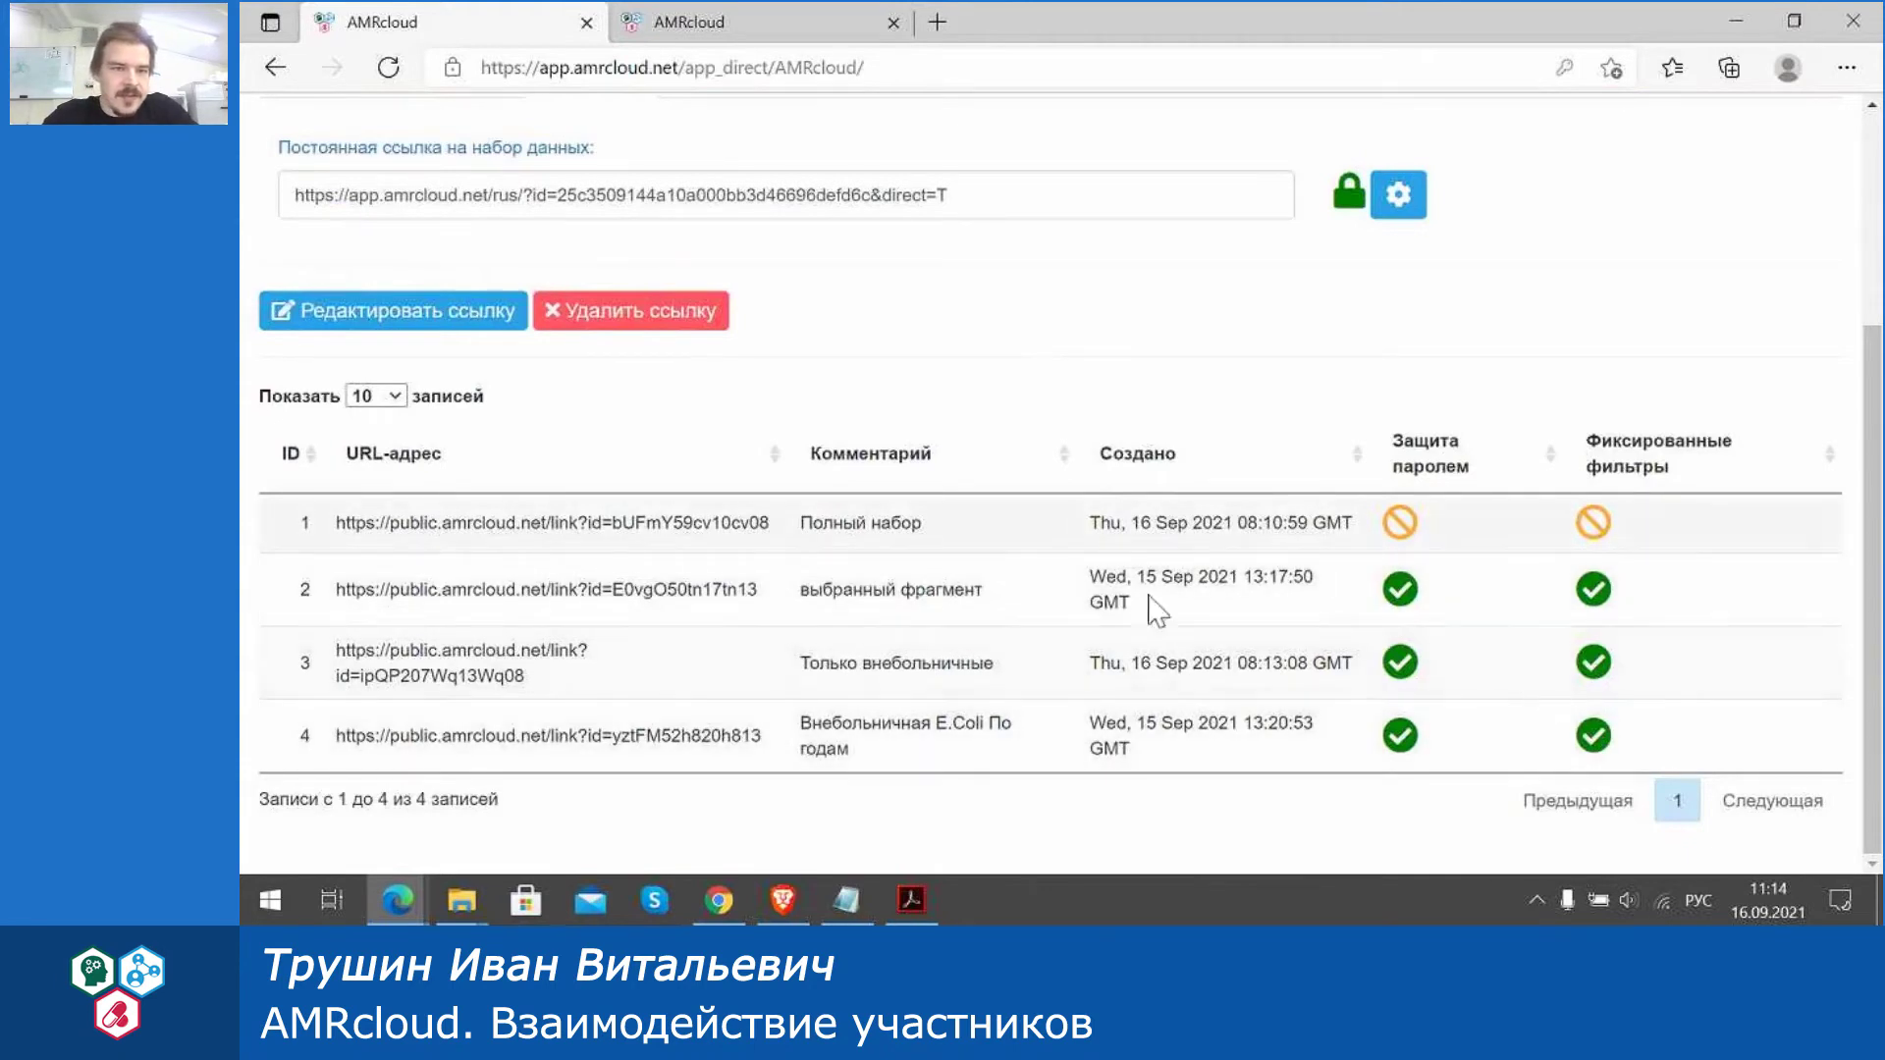
left_click(790, 538)
left_click(402, 316)
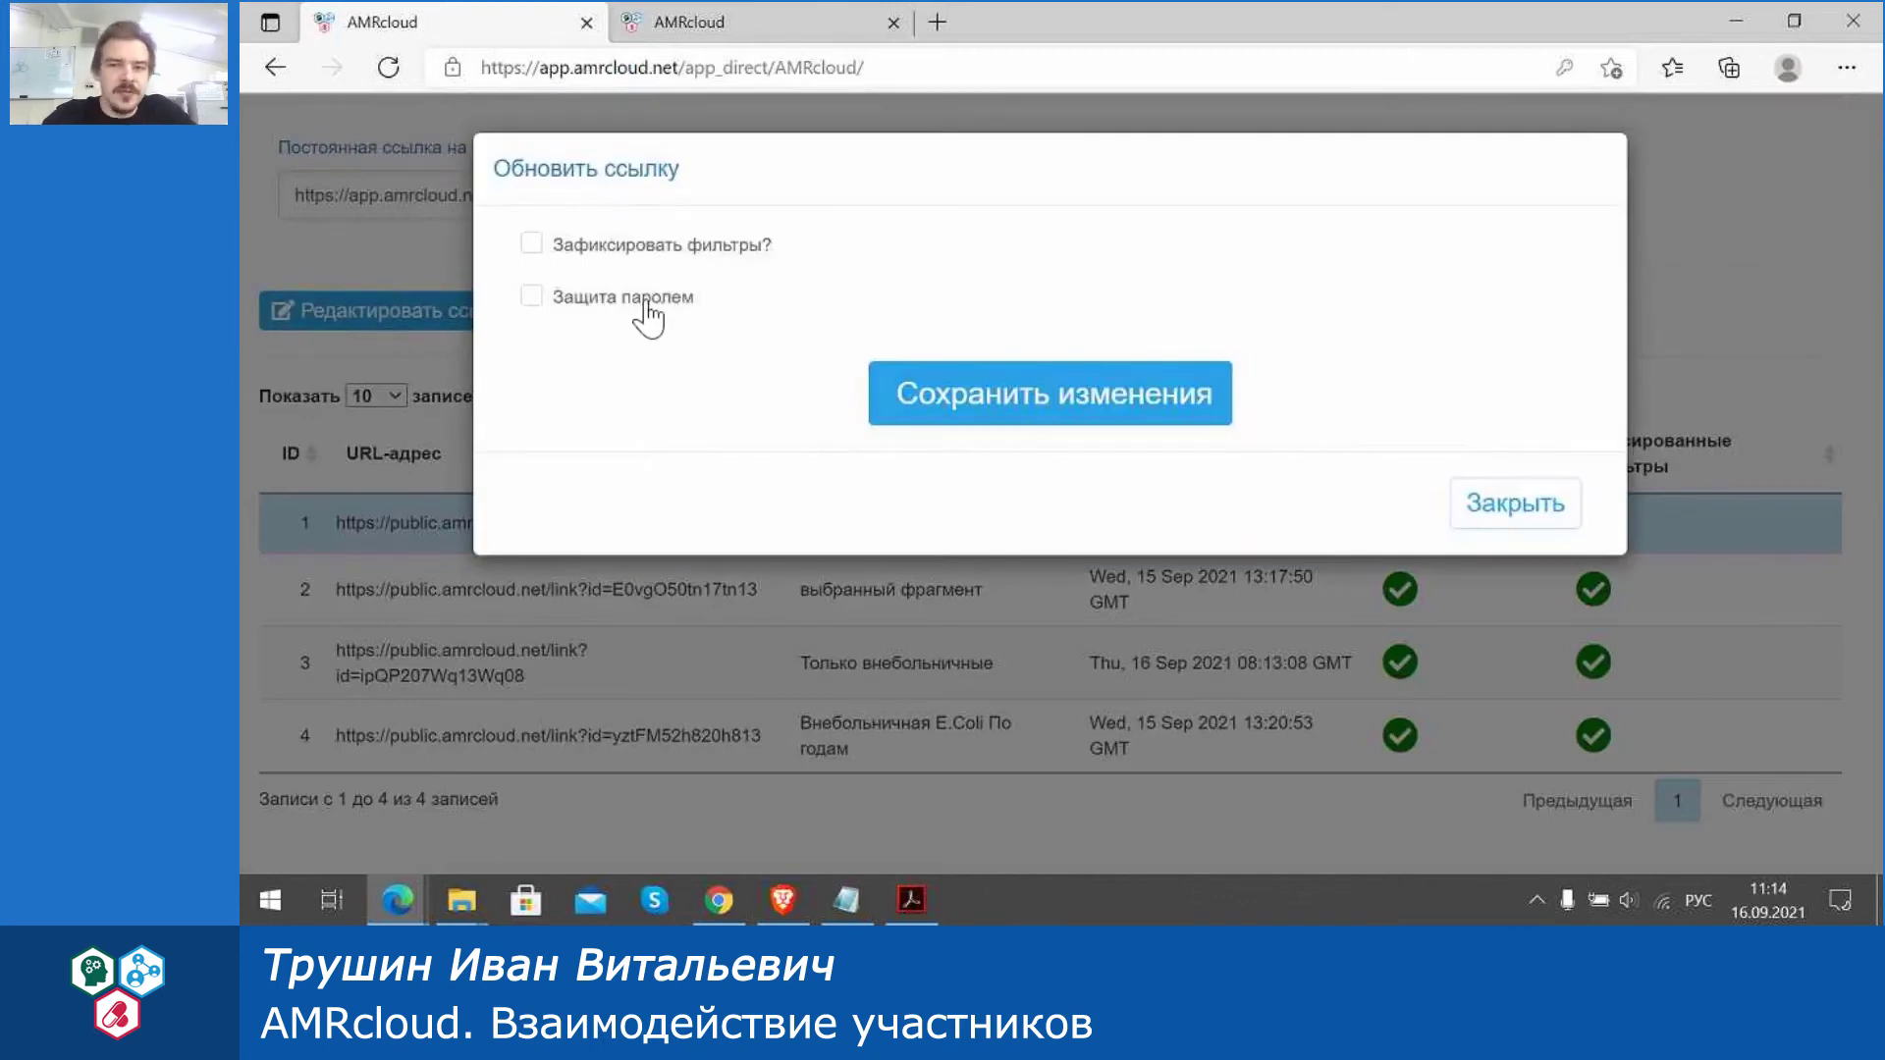
left_click(1217, 410)
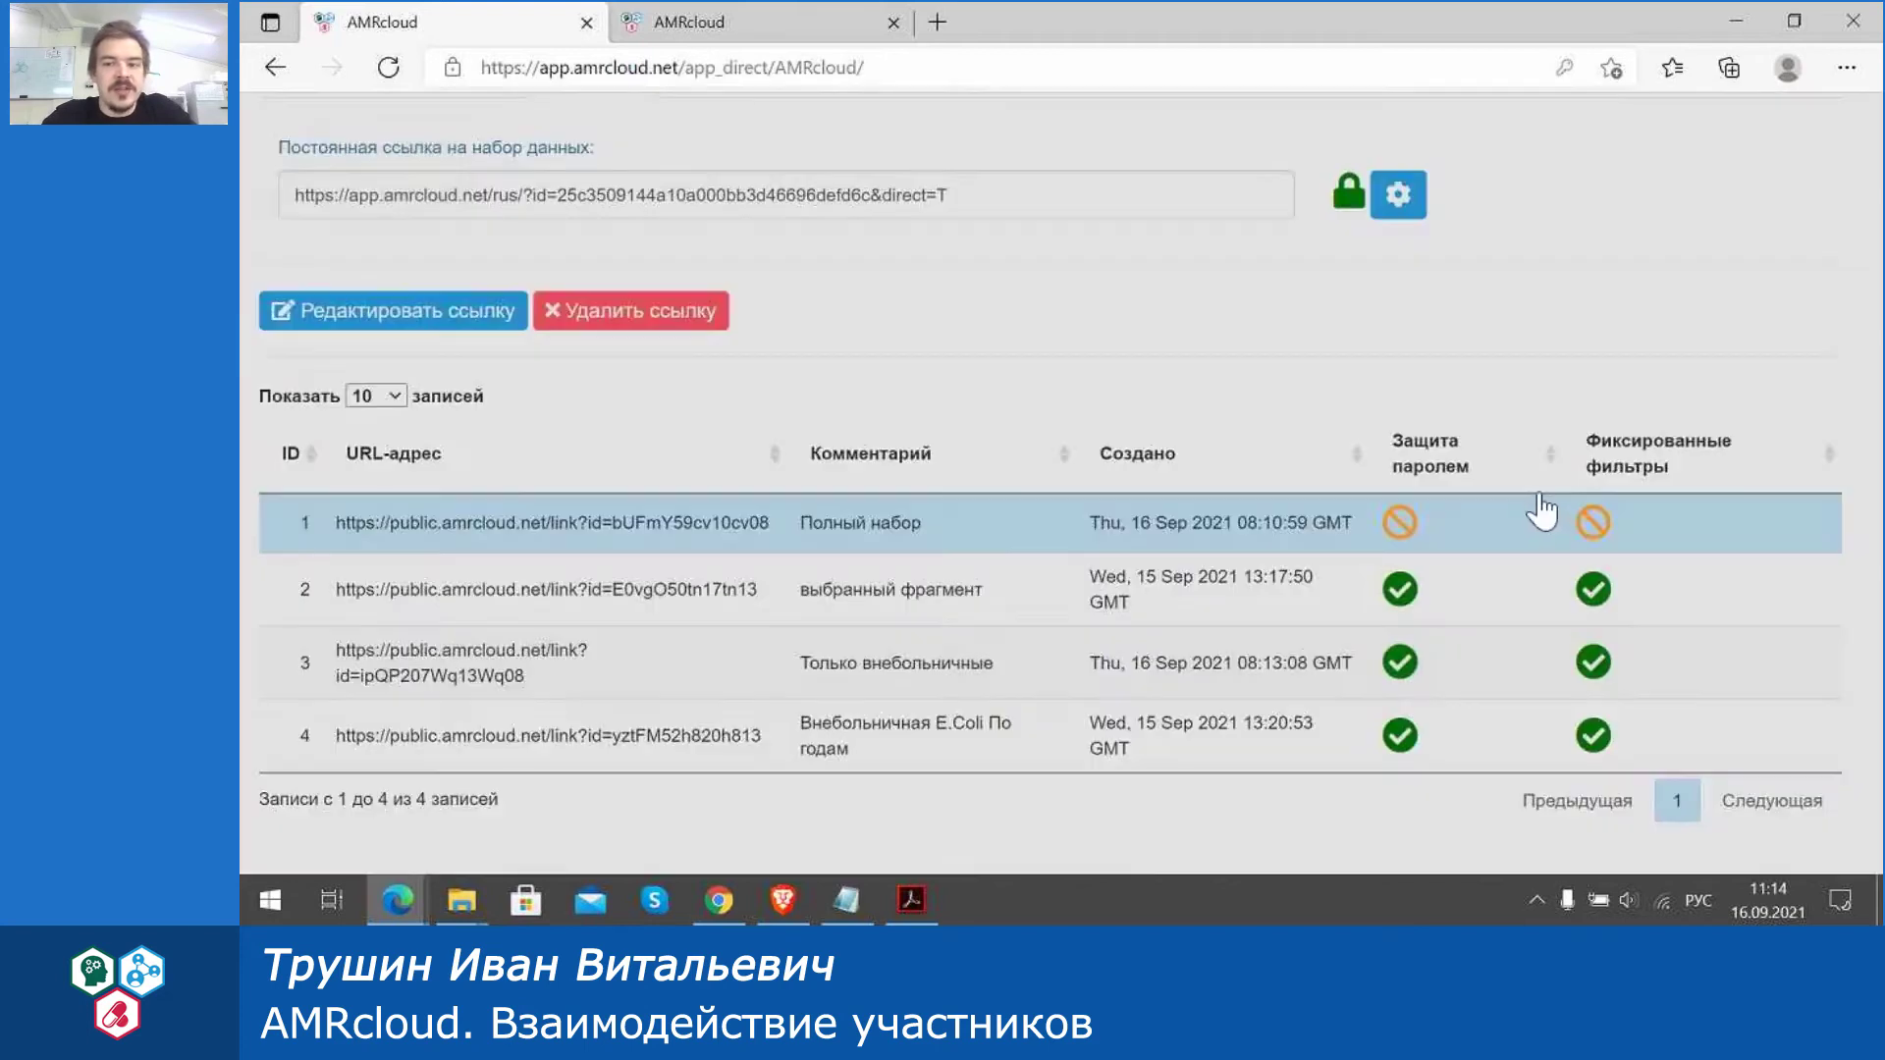
Delete the выбранный фрагмент link, leaving three links listed
left_click(620, 624)
left_click(678, 368)
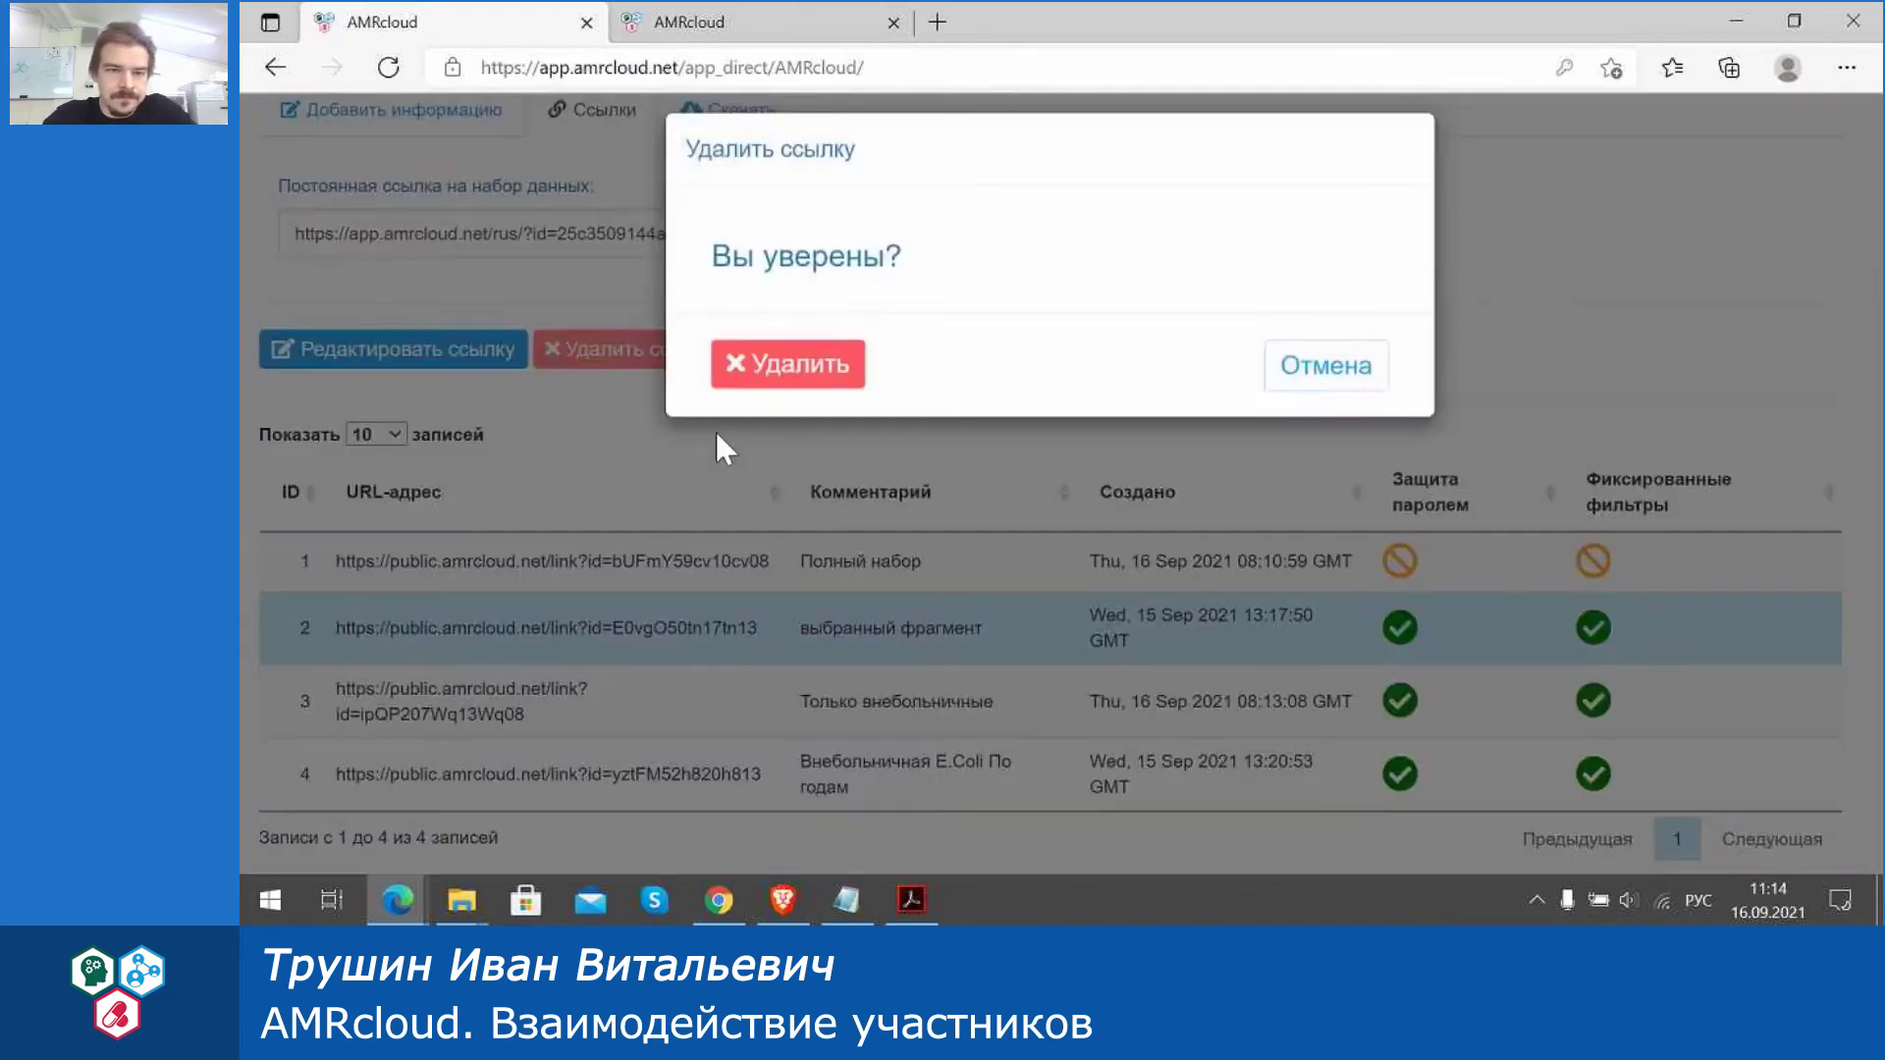
left_click(840, 395)
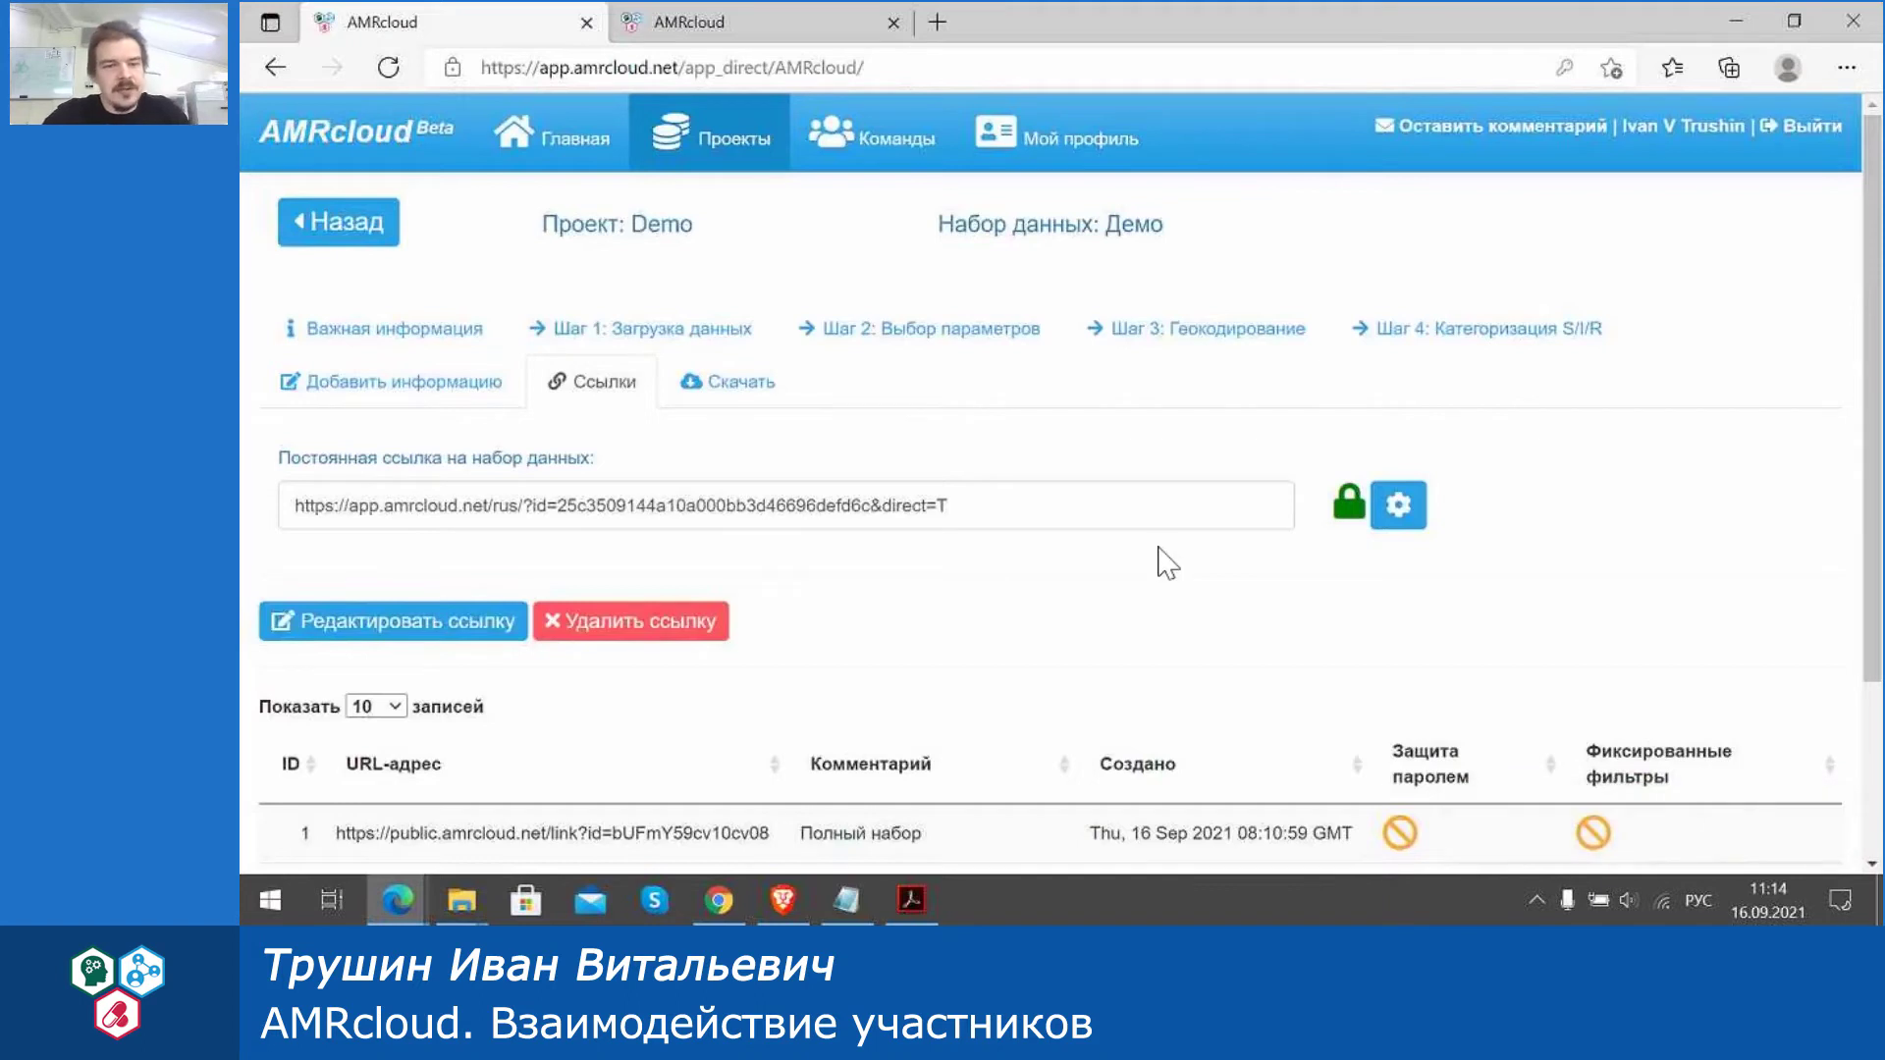
scroll(1139, 569, "down", 2)
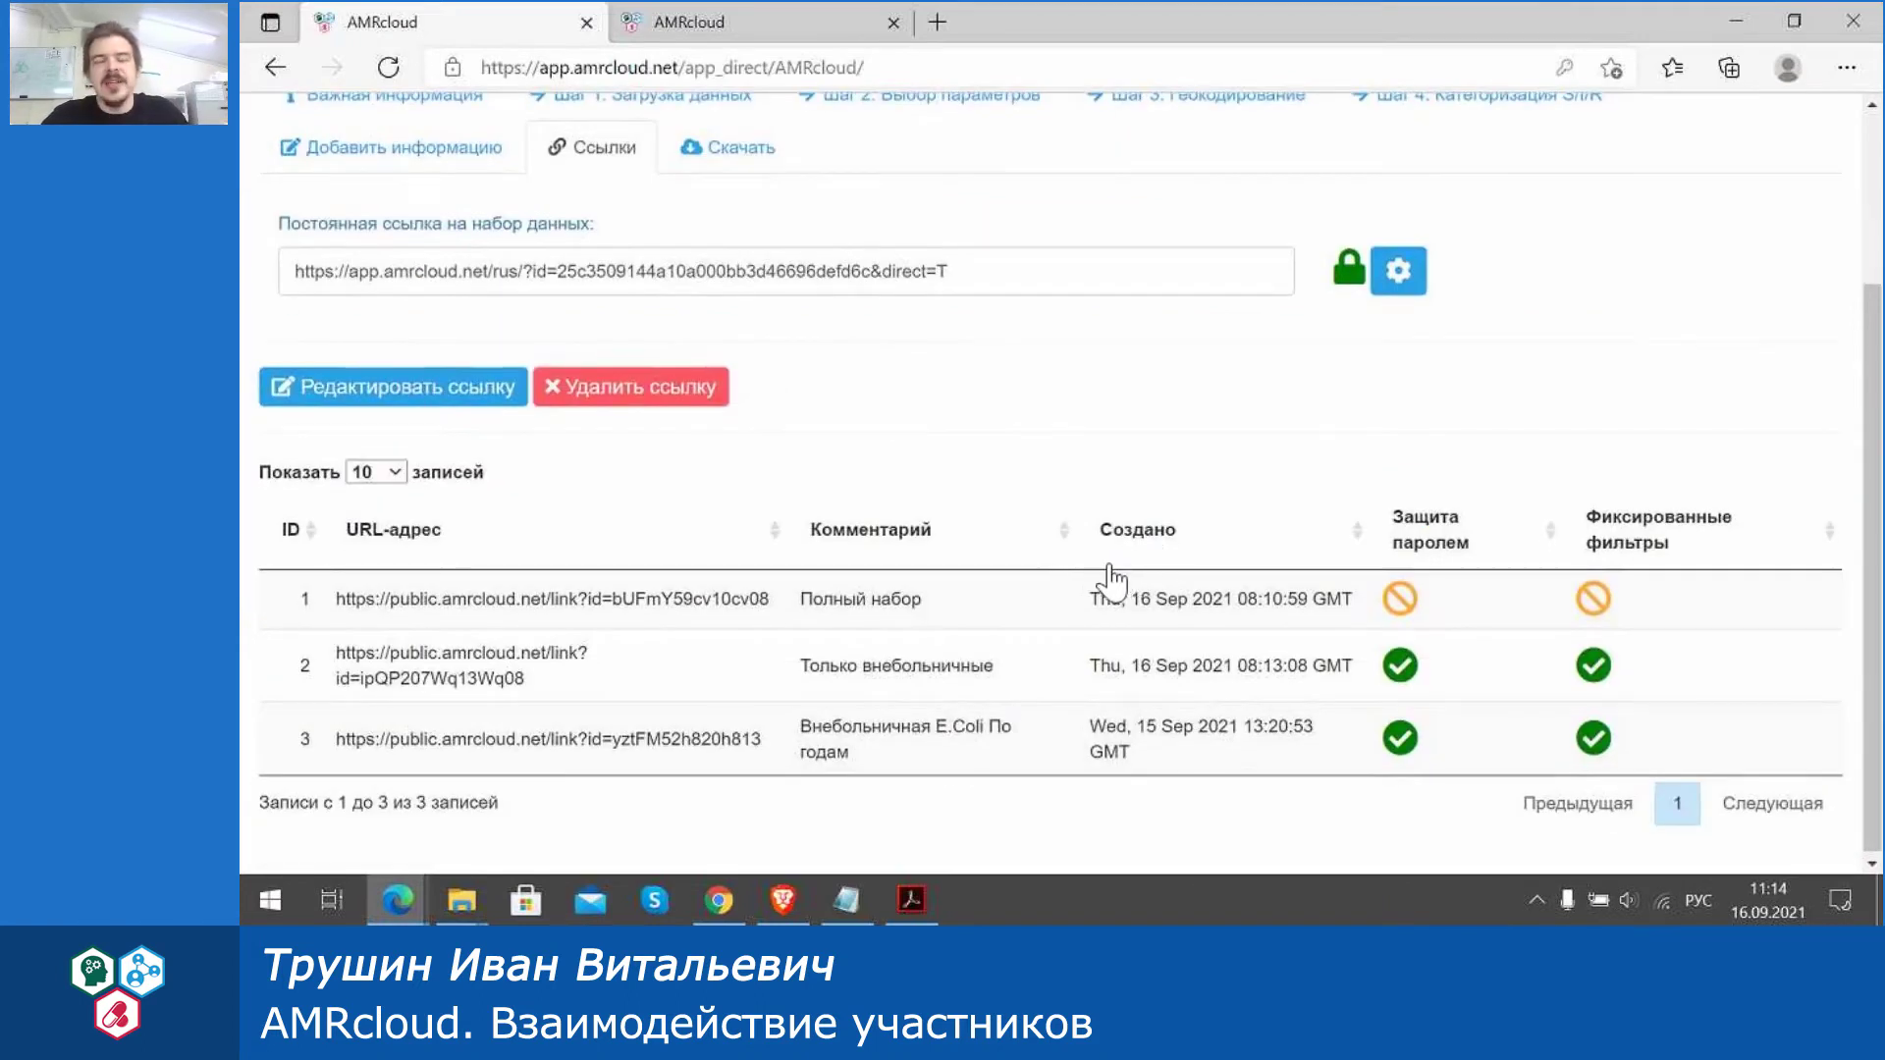
scroll(1089, 535, "up", 2)
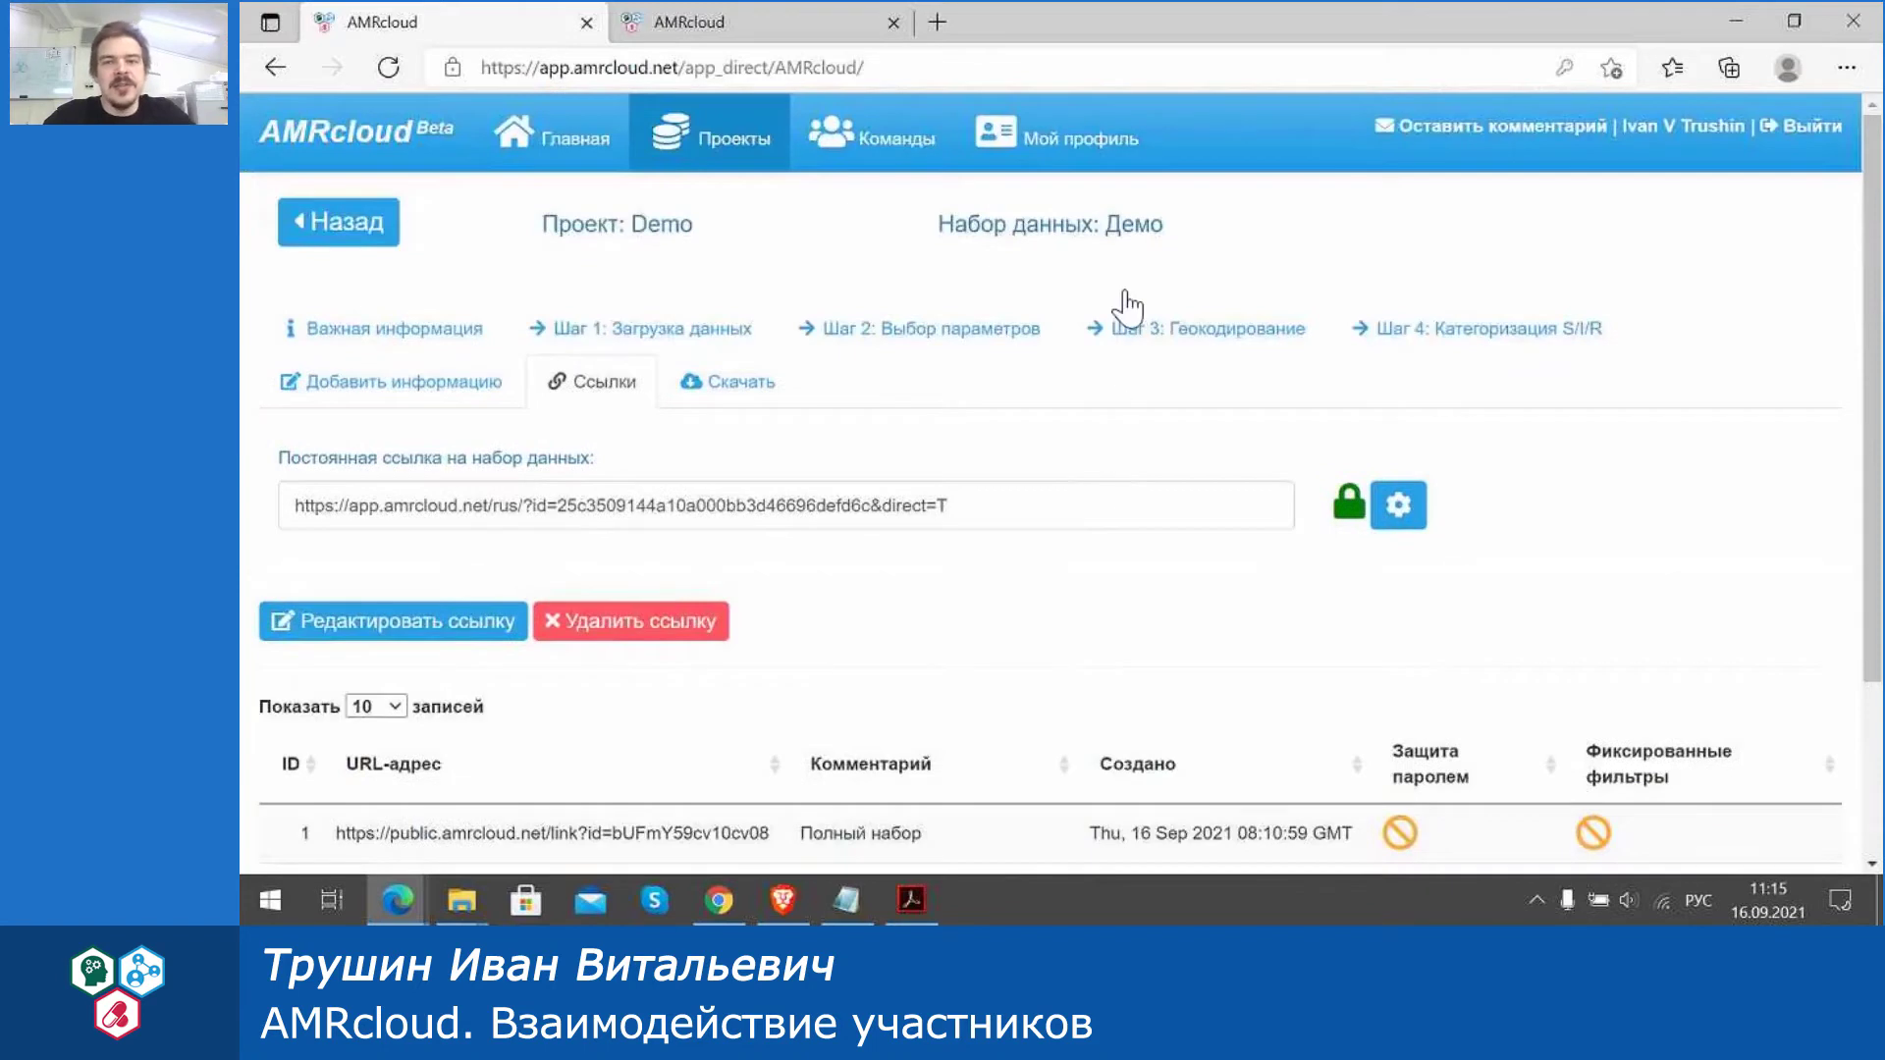
Browse the profile's Ссылки table of public links, then advance the slideshow to the Команды slide
left_click(1090, 147)
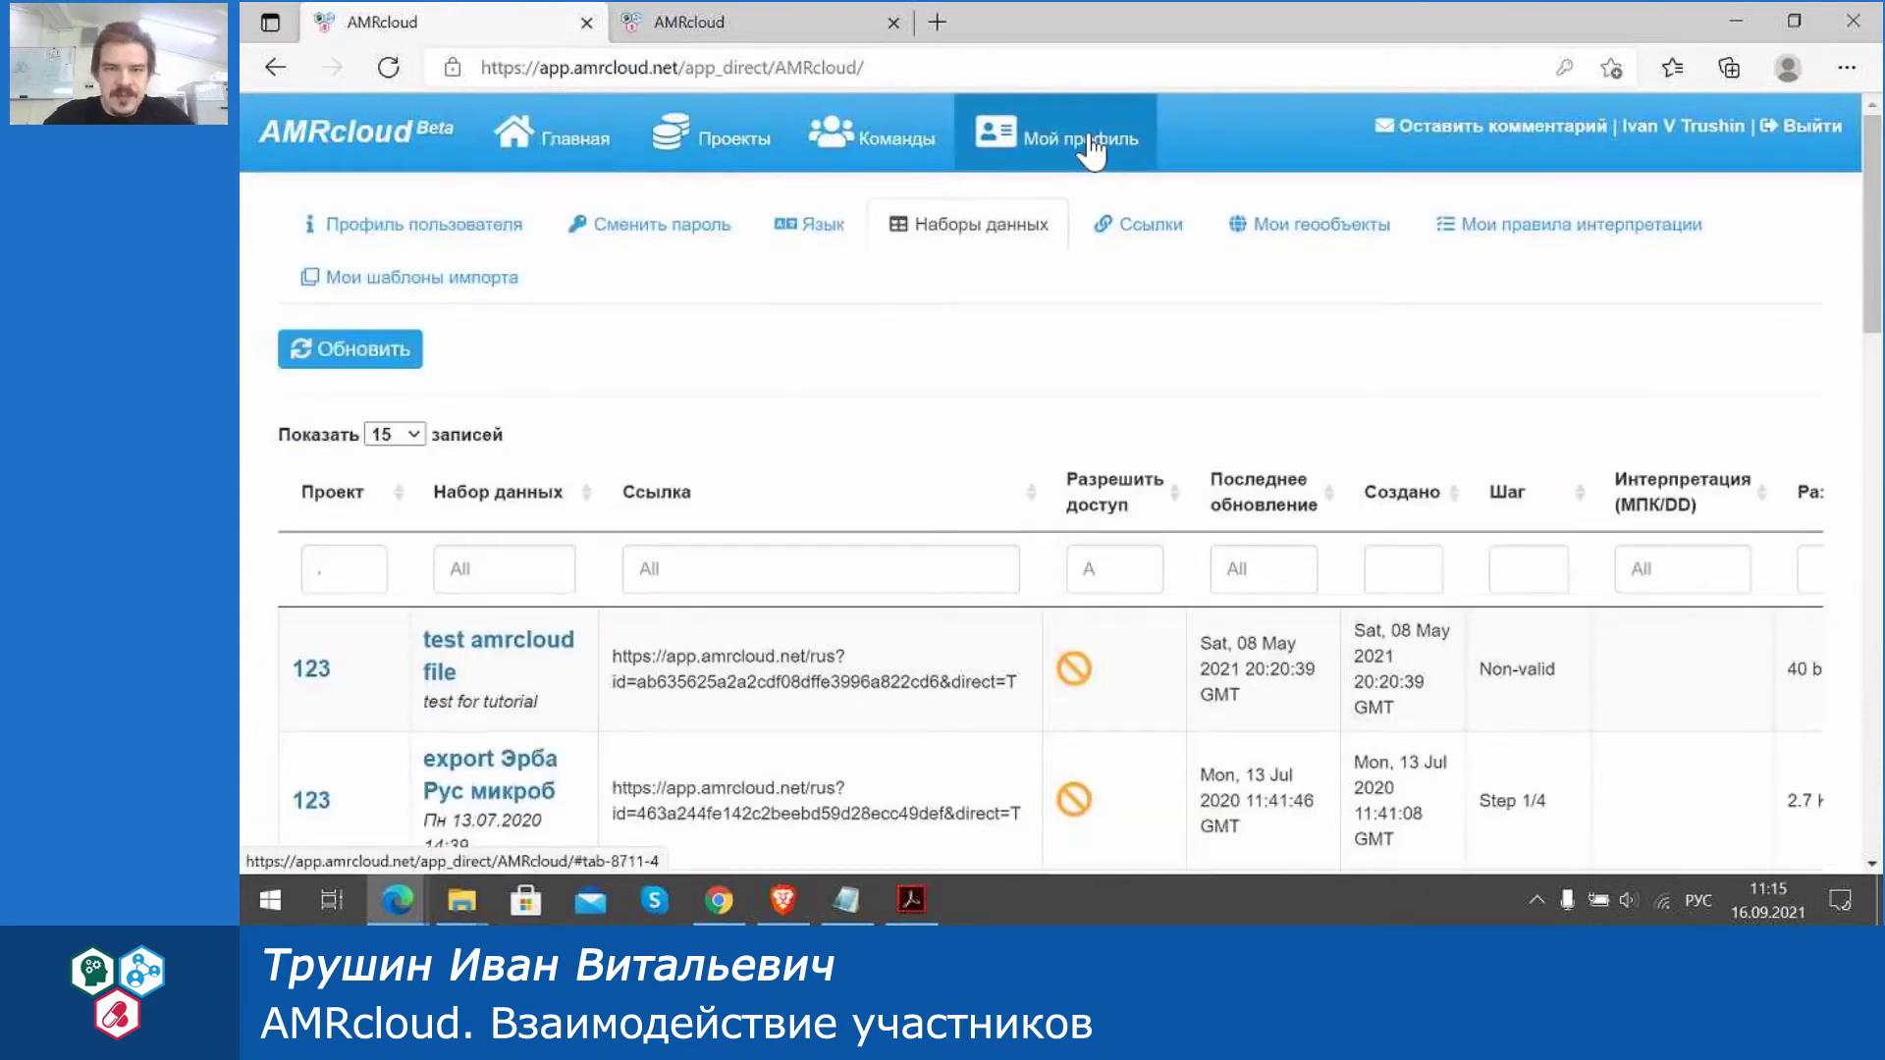
left_click(1134, 224)
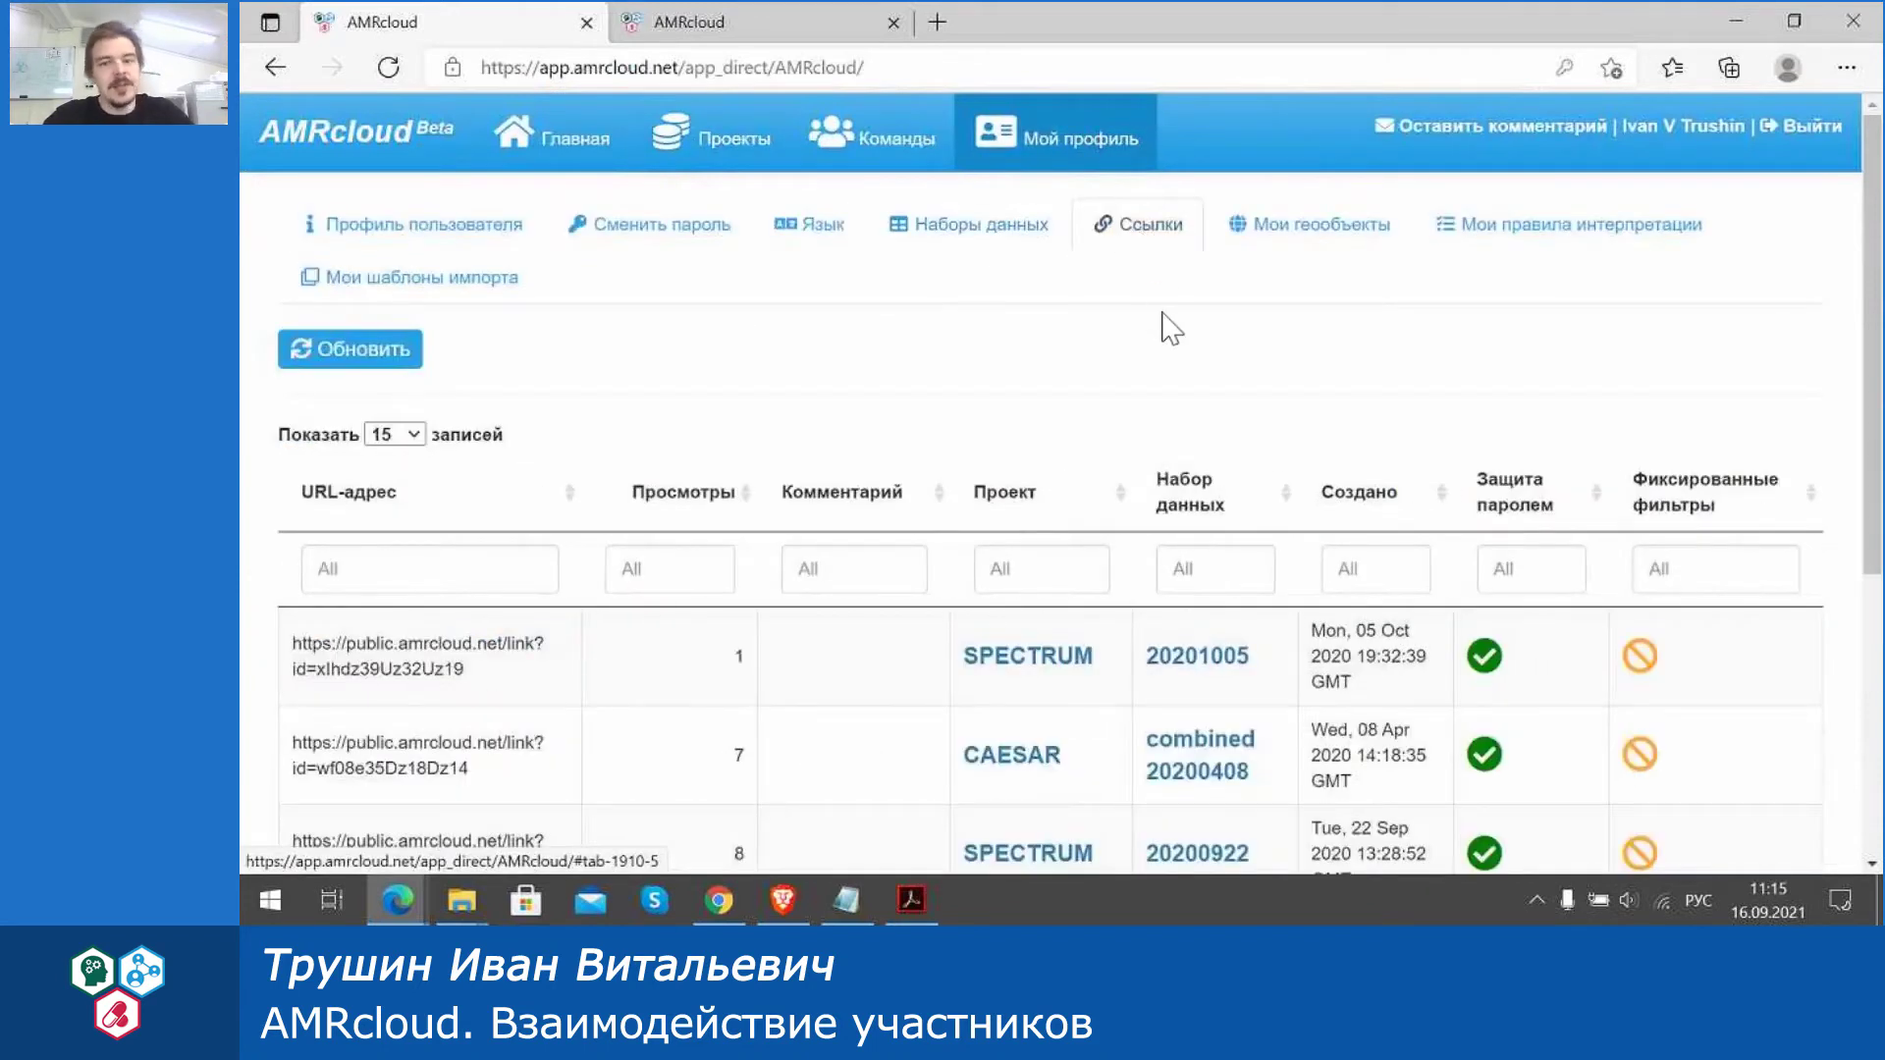
scroll(1171, 328, "down", 2)
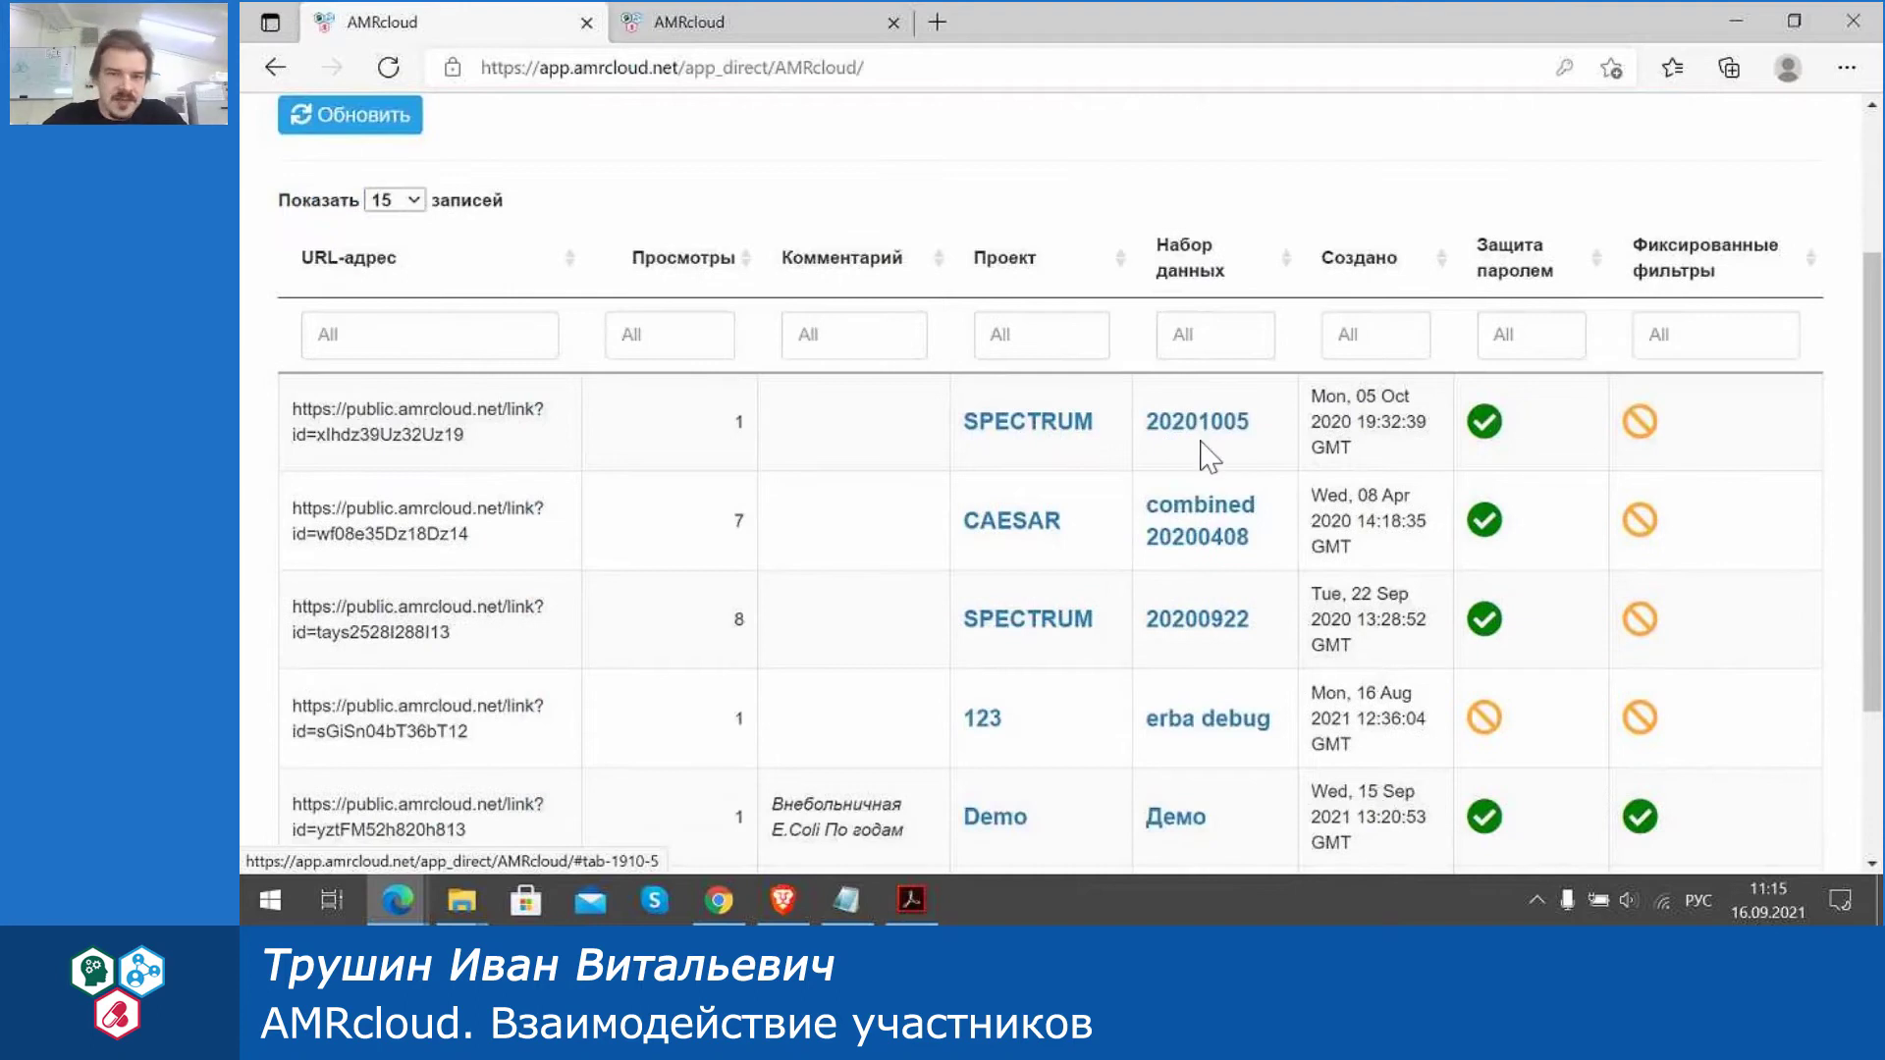
scroll(1210, 457, "down", 2)
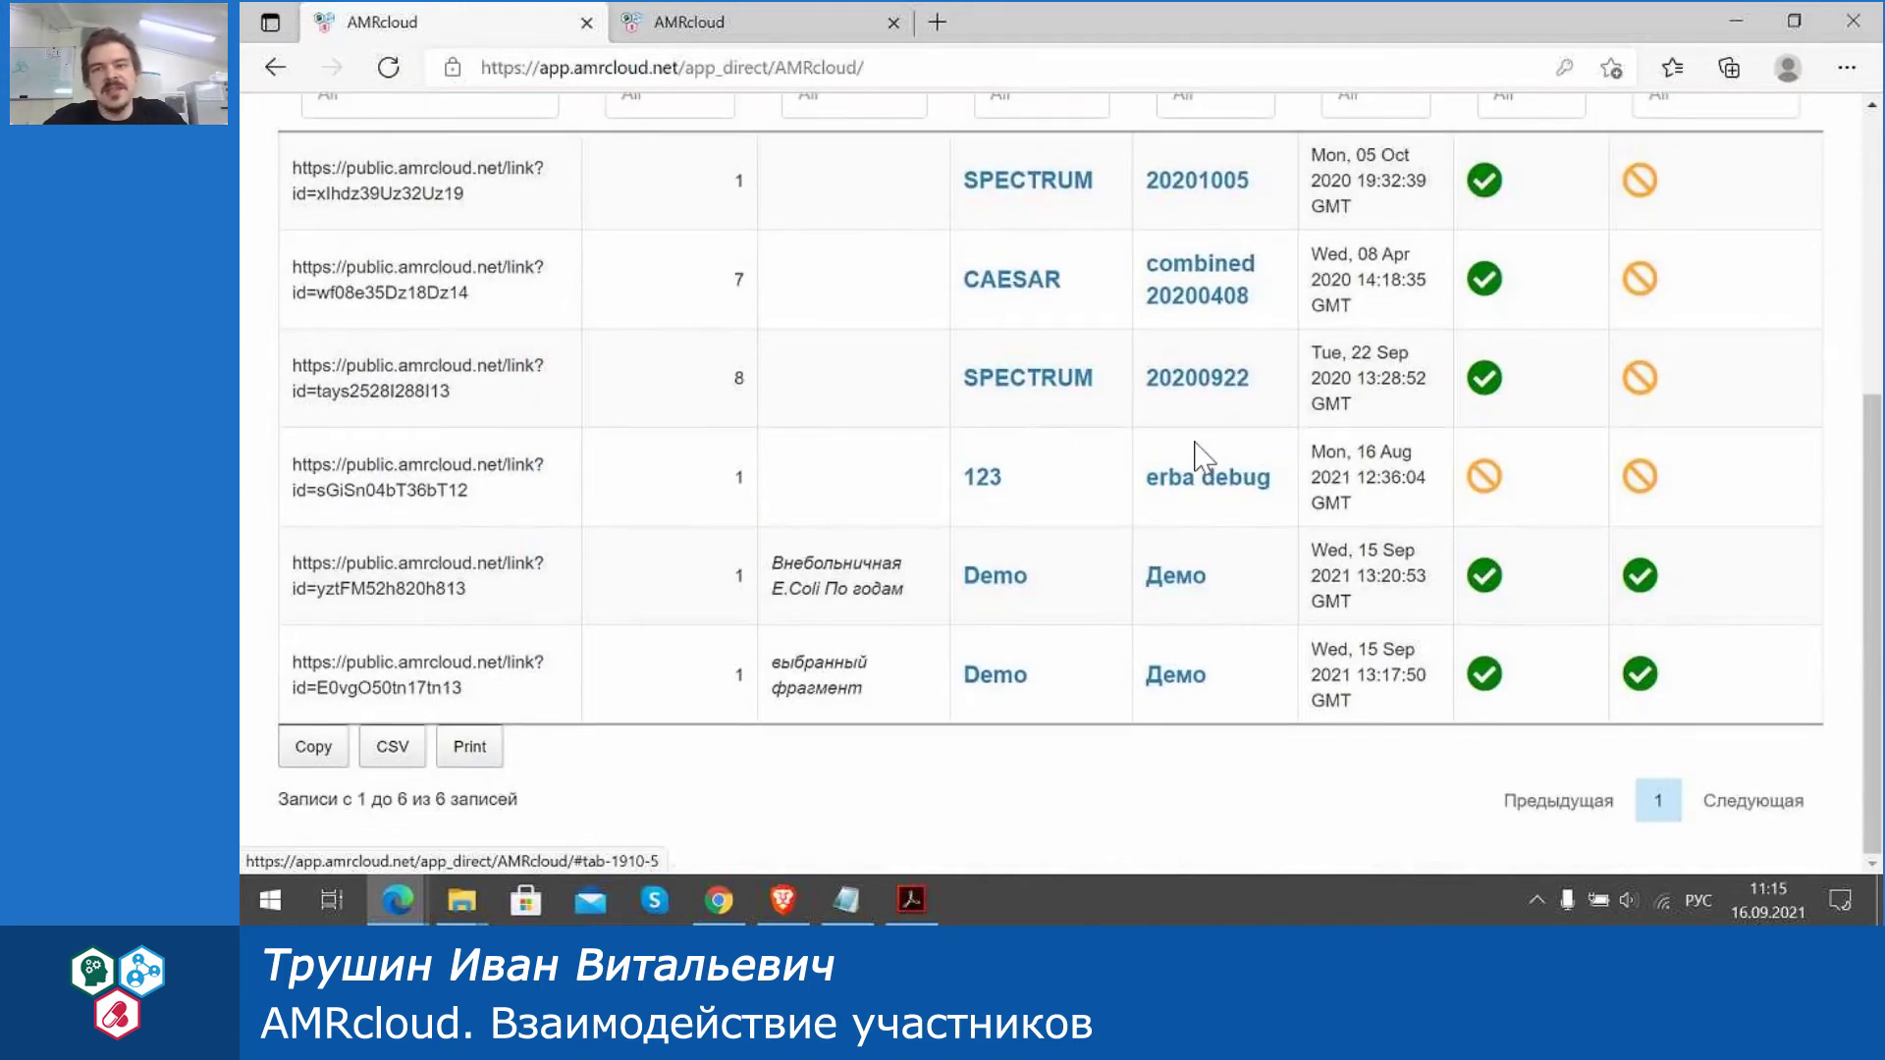
scroll(1200, 456, "up", 2)
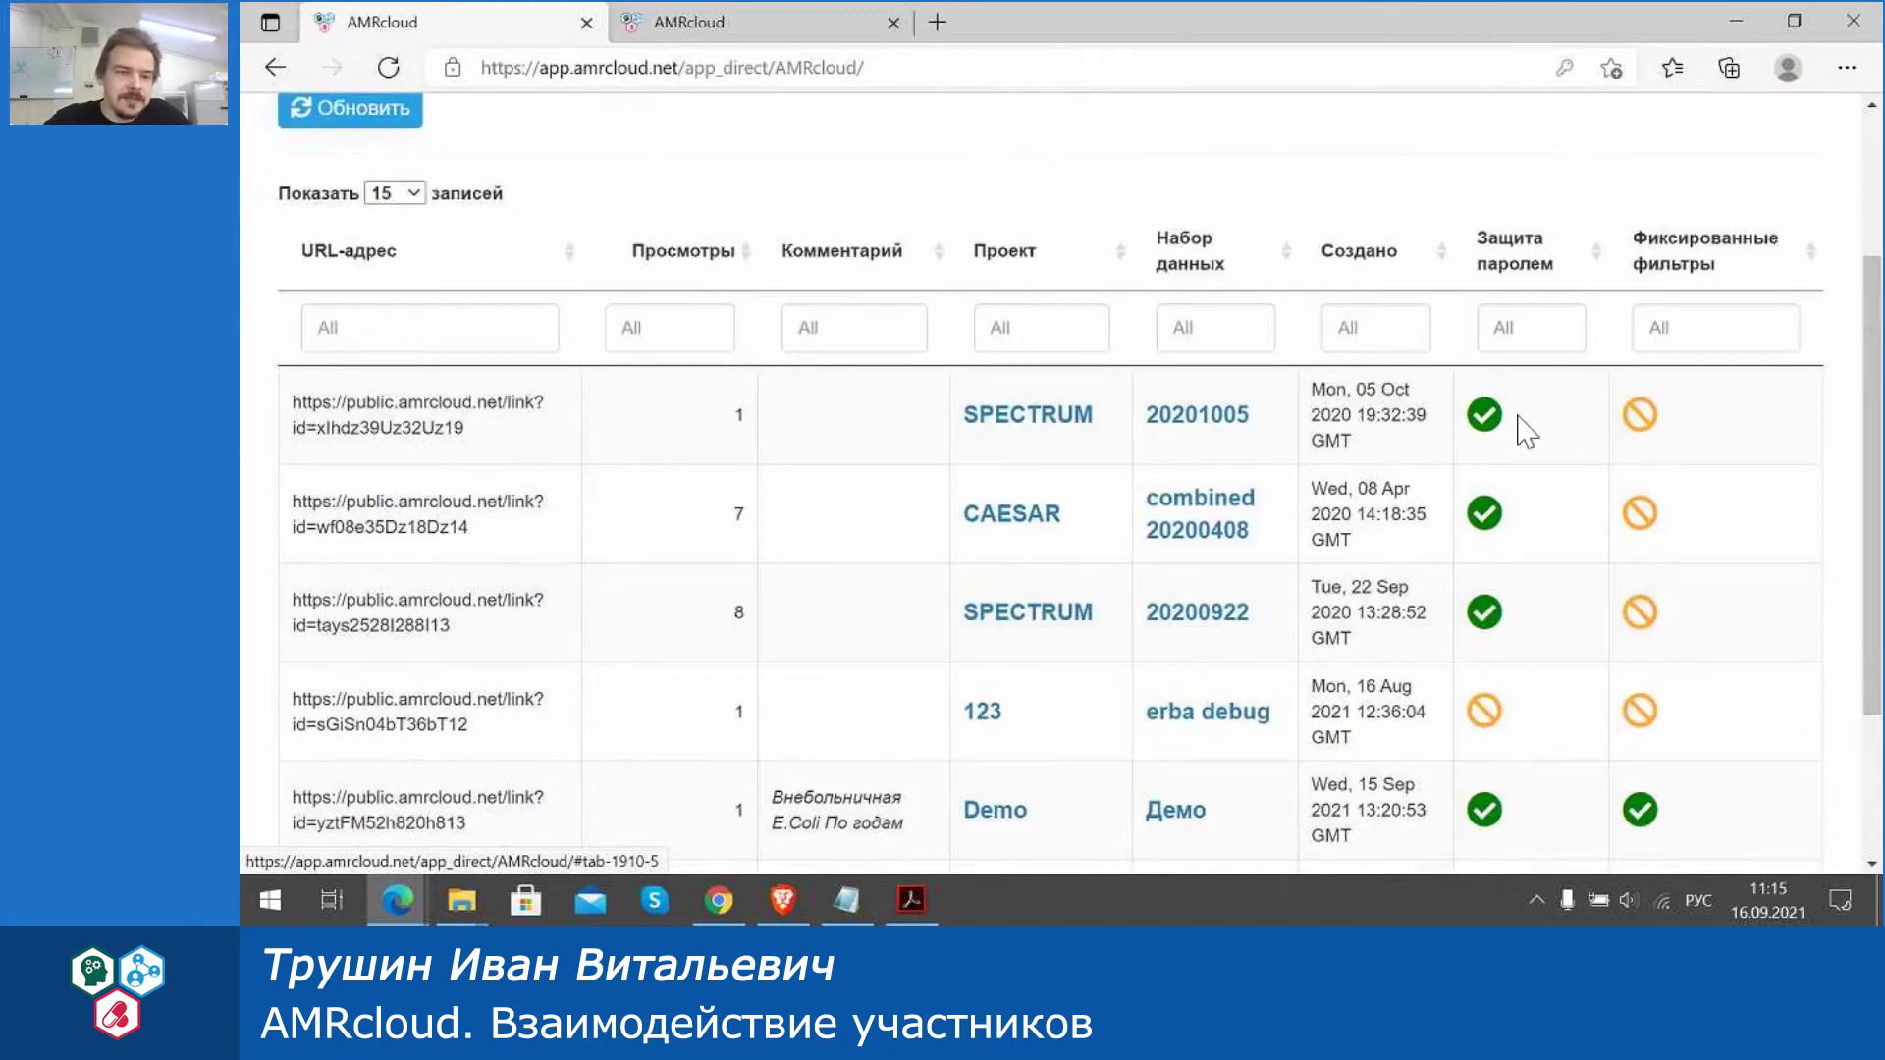
scroll(1522, 427, "down", 1)
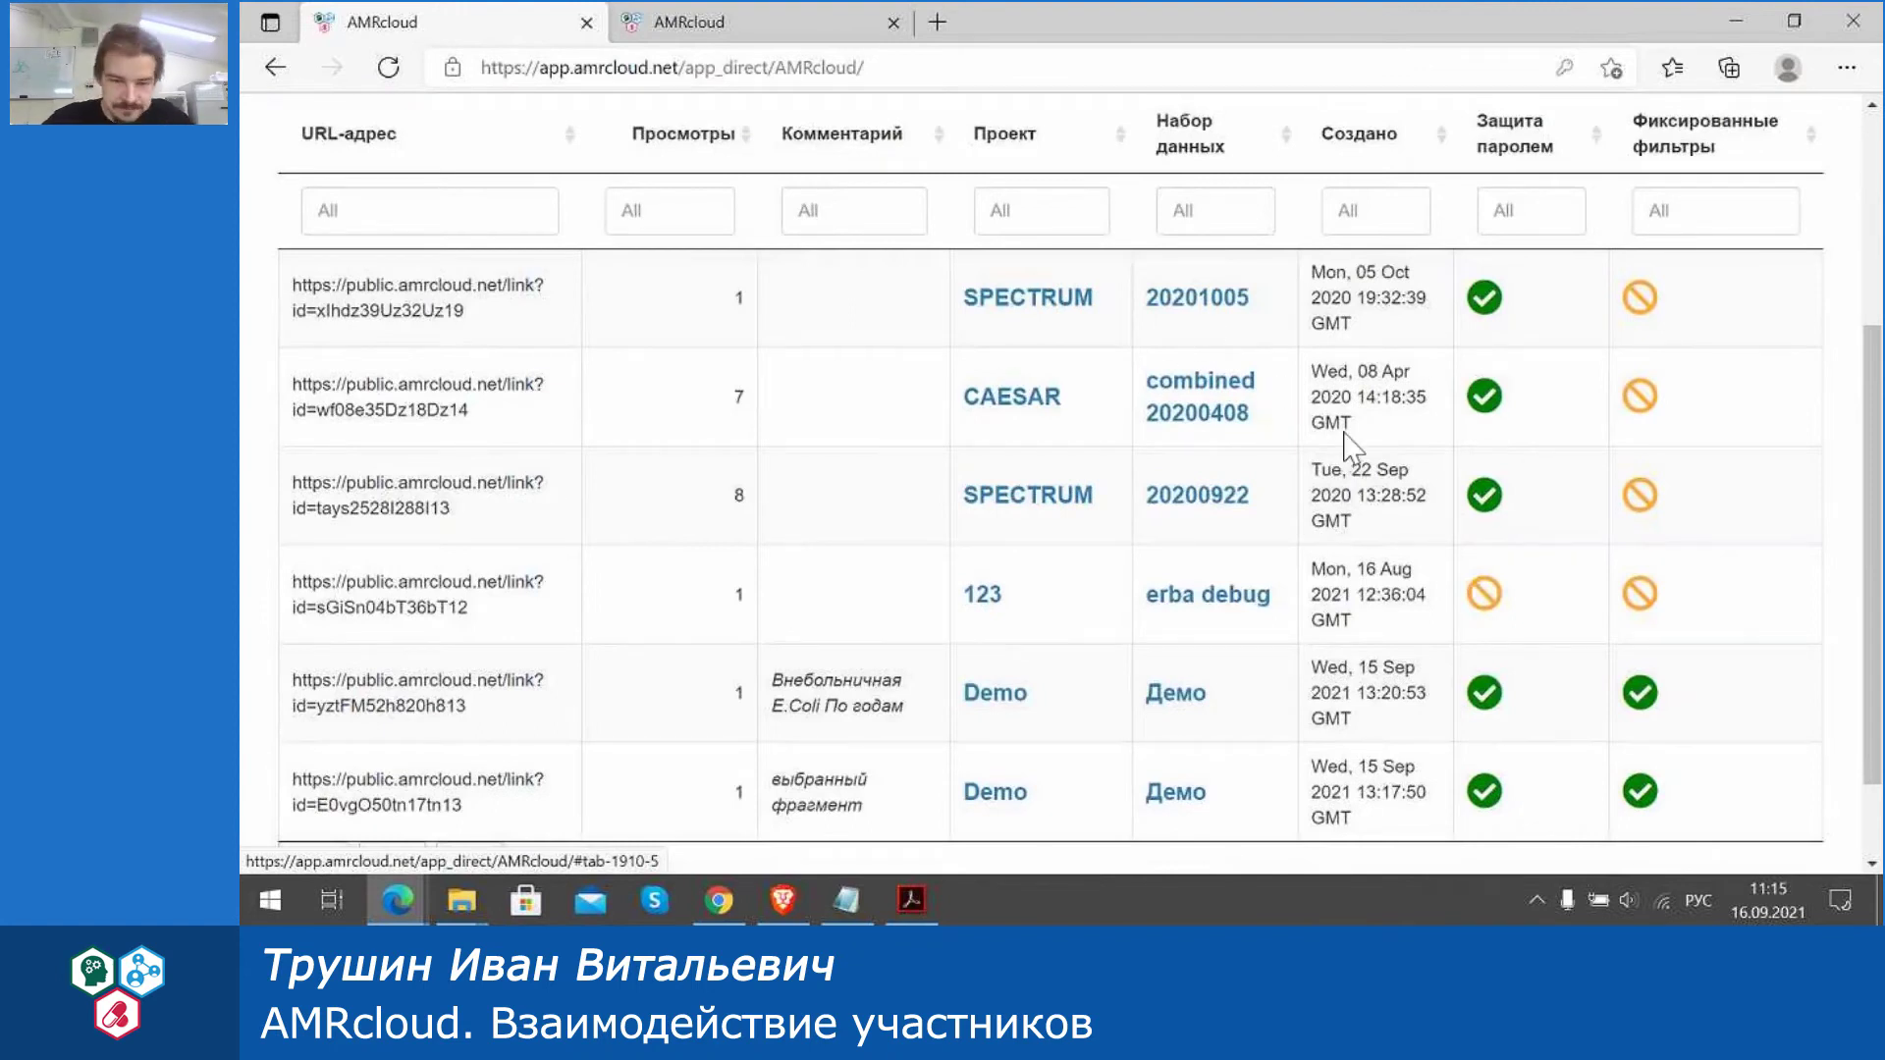
scroll(1353, 447, "up", 2)
left_click(903, 731)
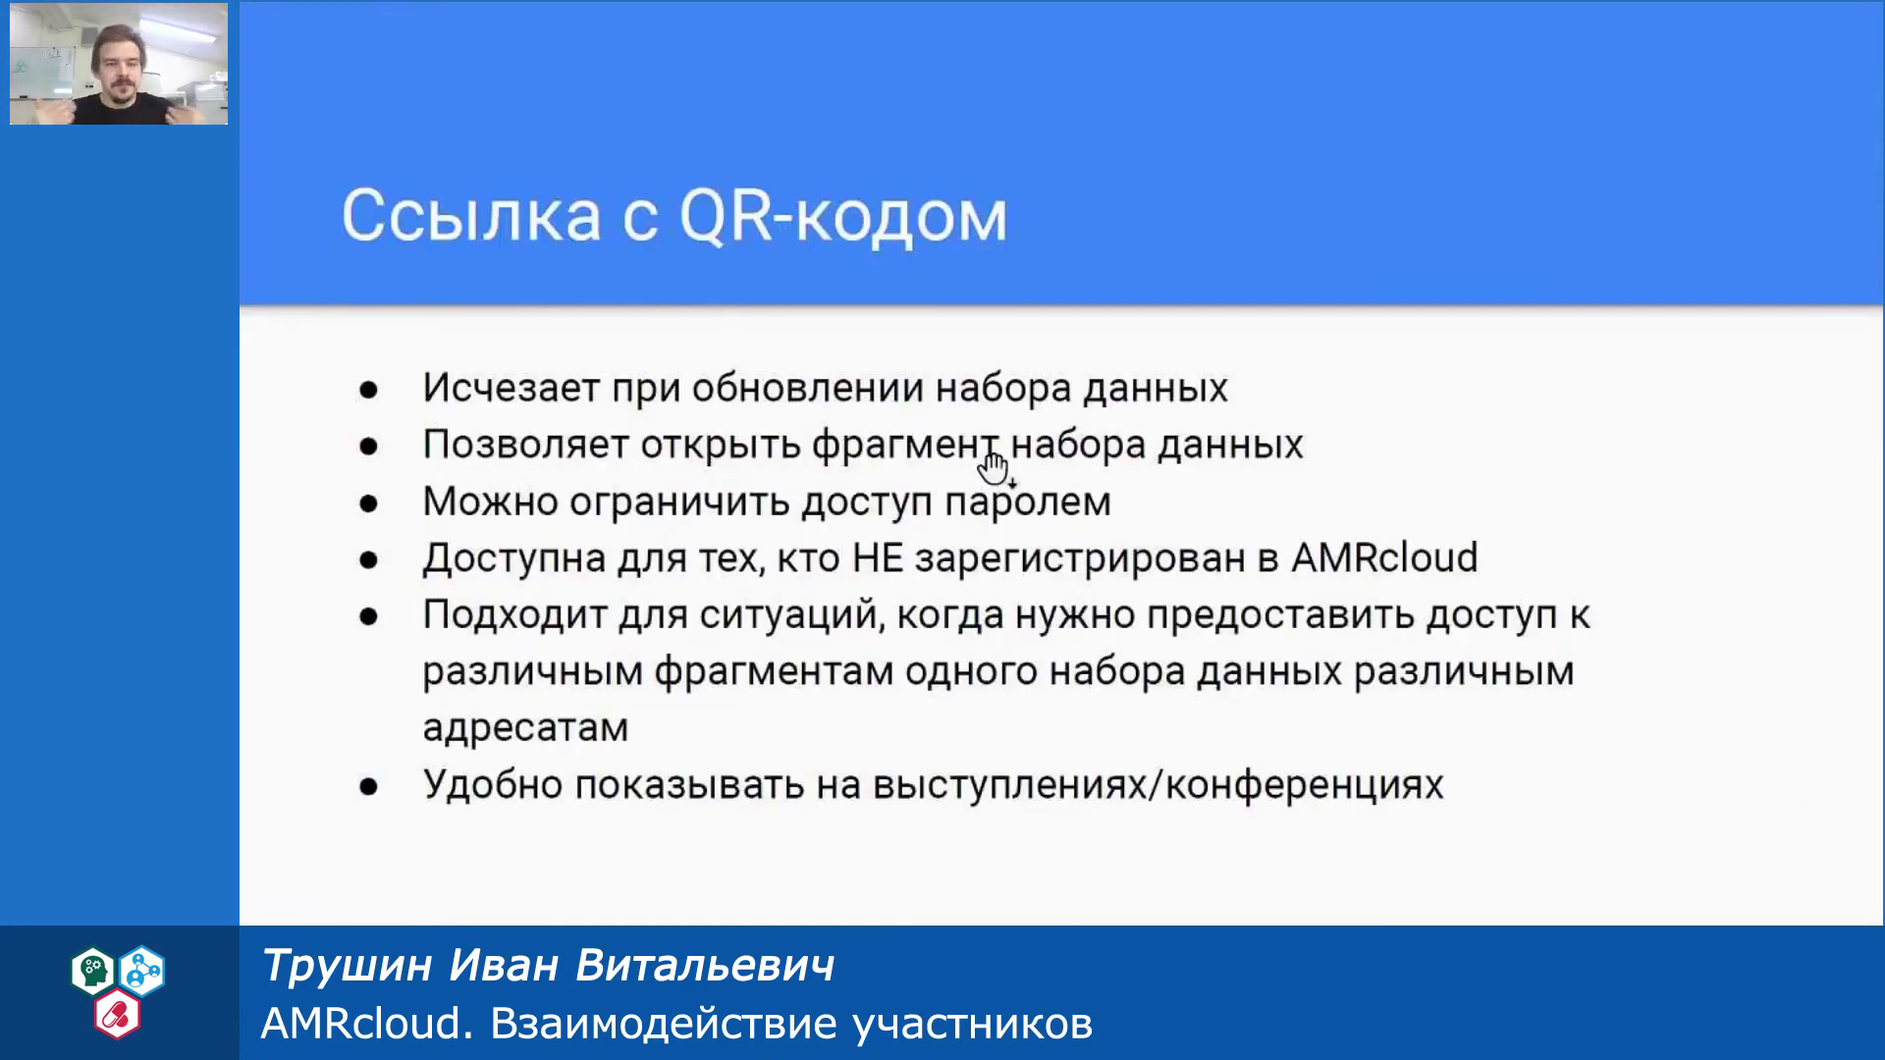
left_click(989, 468)
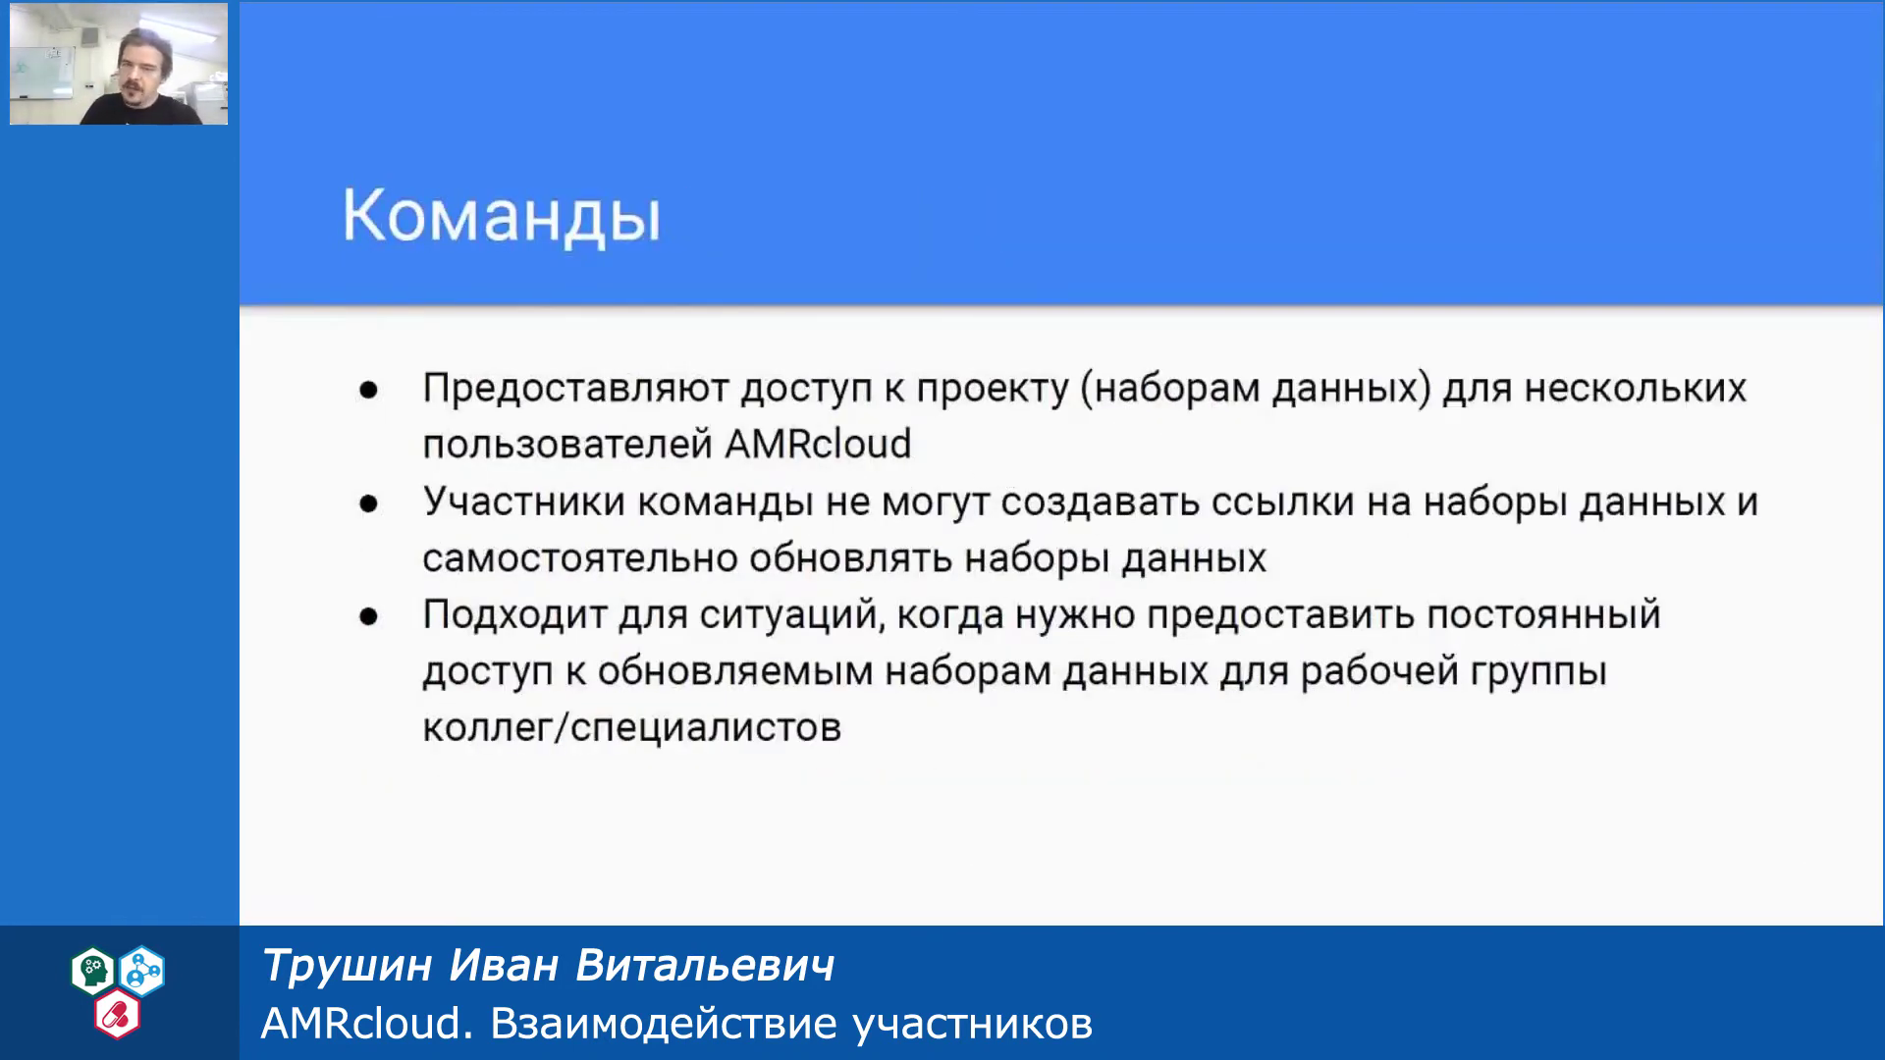
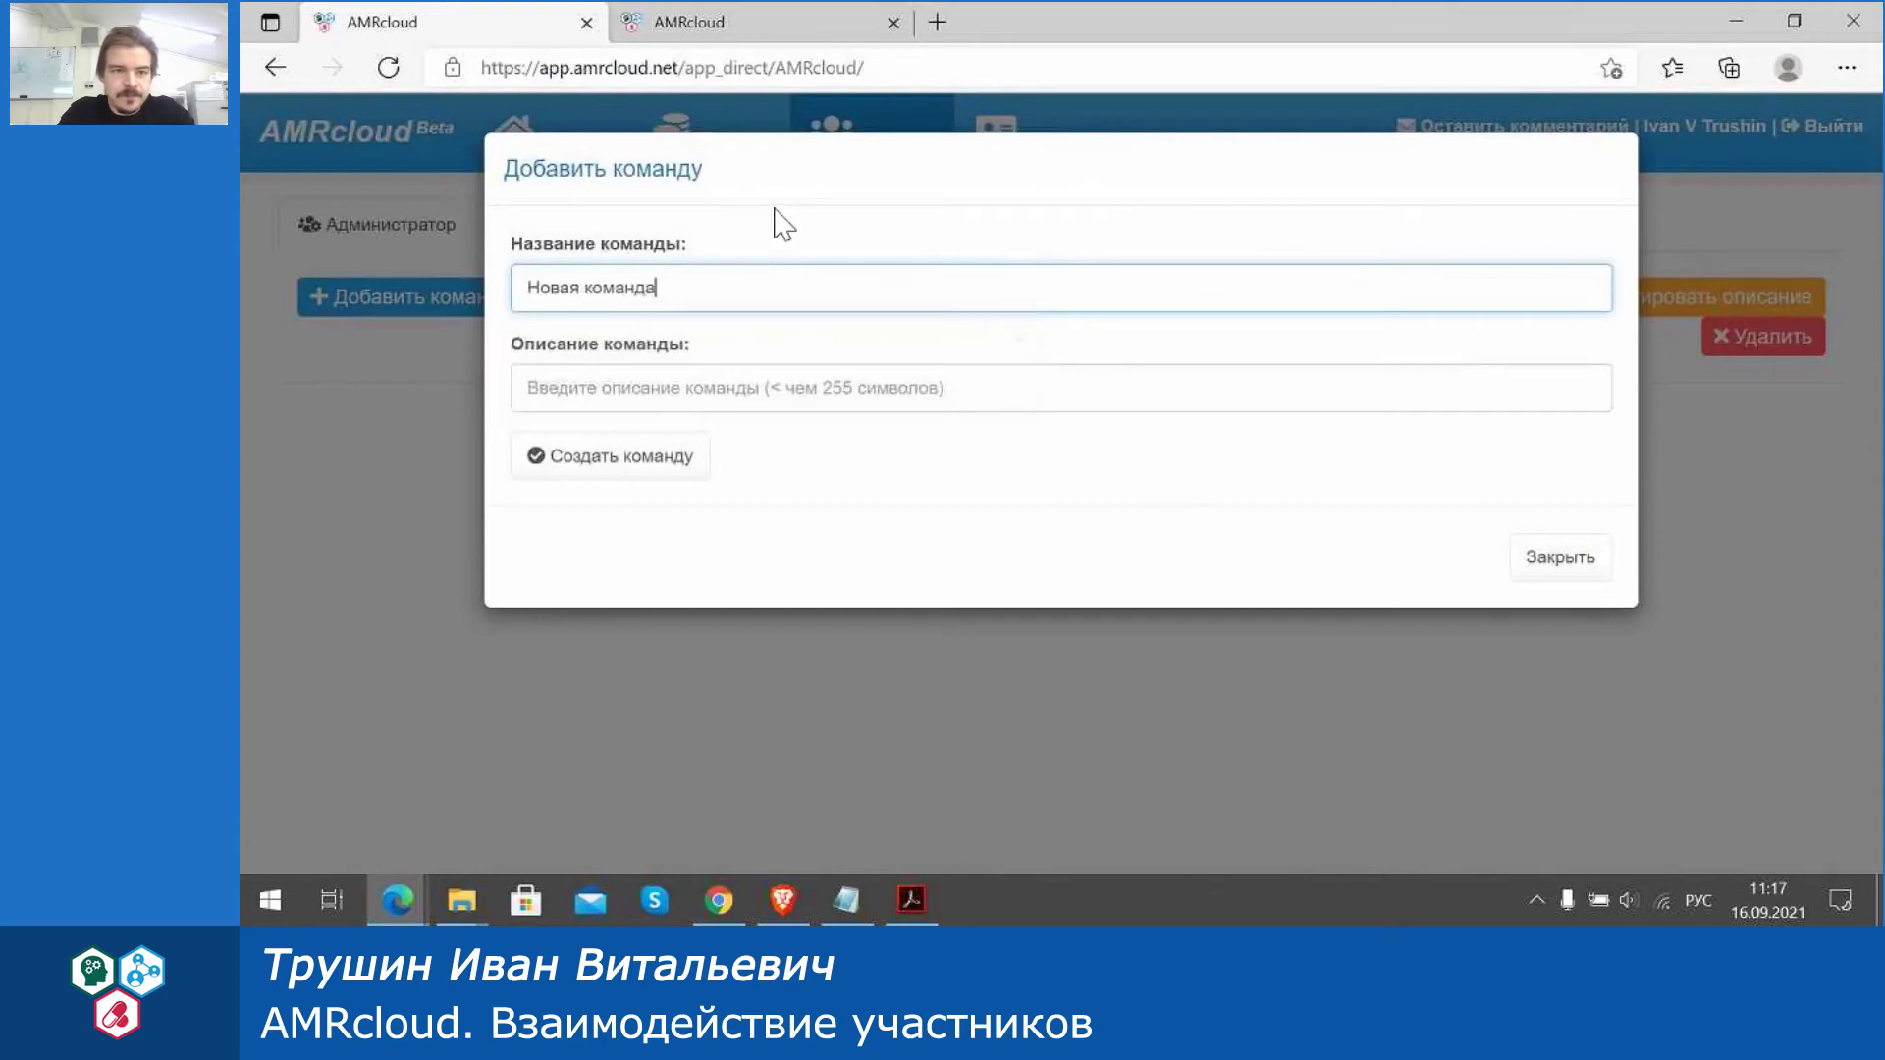
Create the team Новая команда with the description 'мои коллеги'
key("Tab")
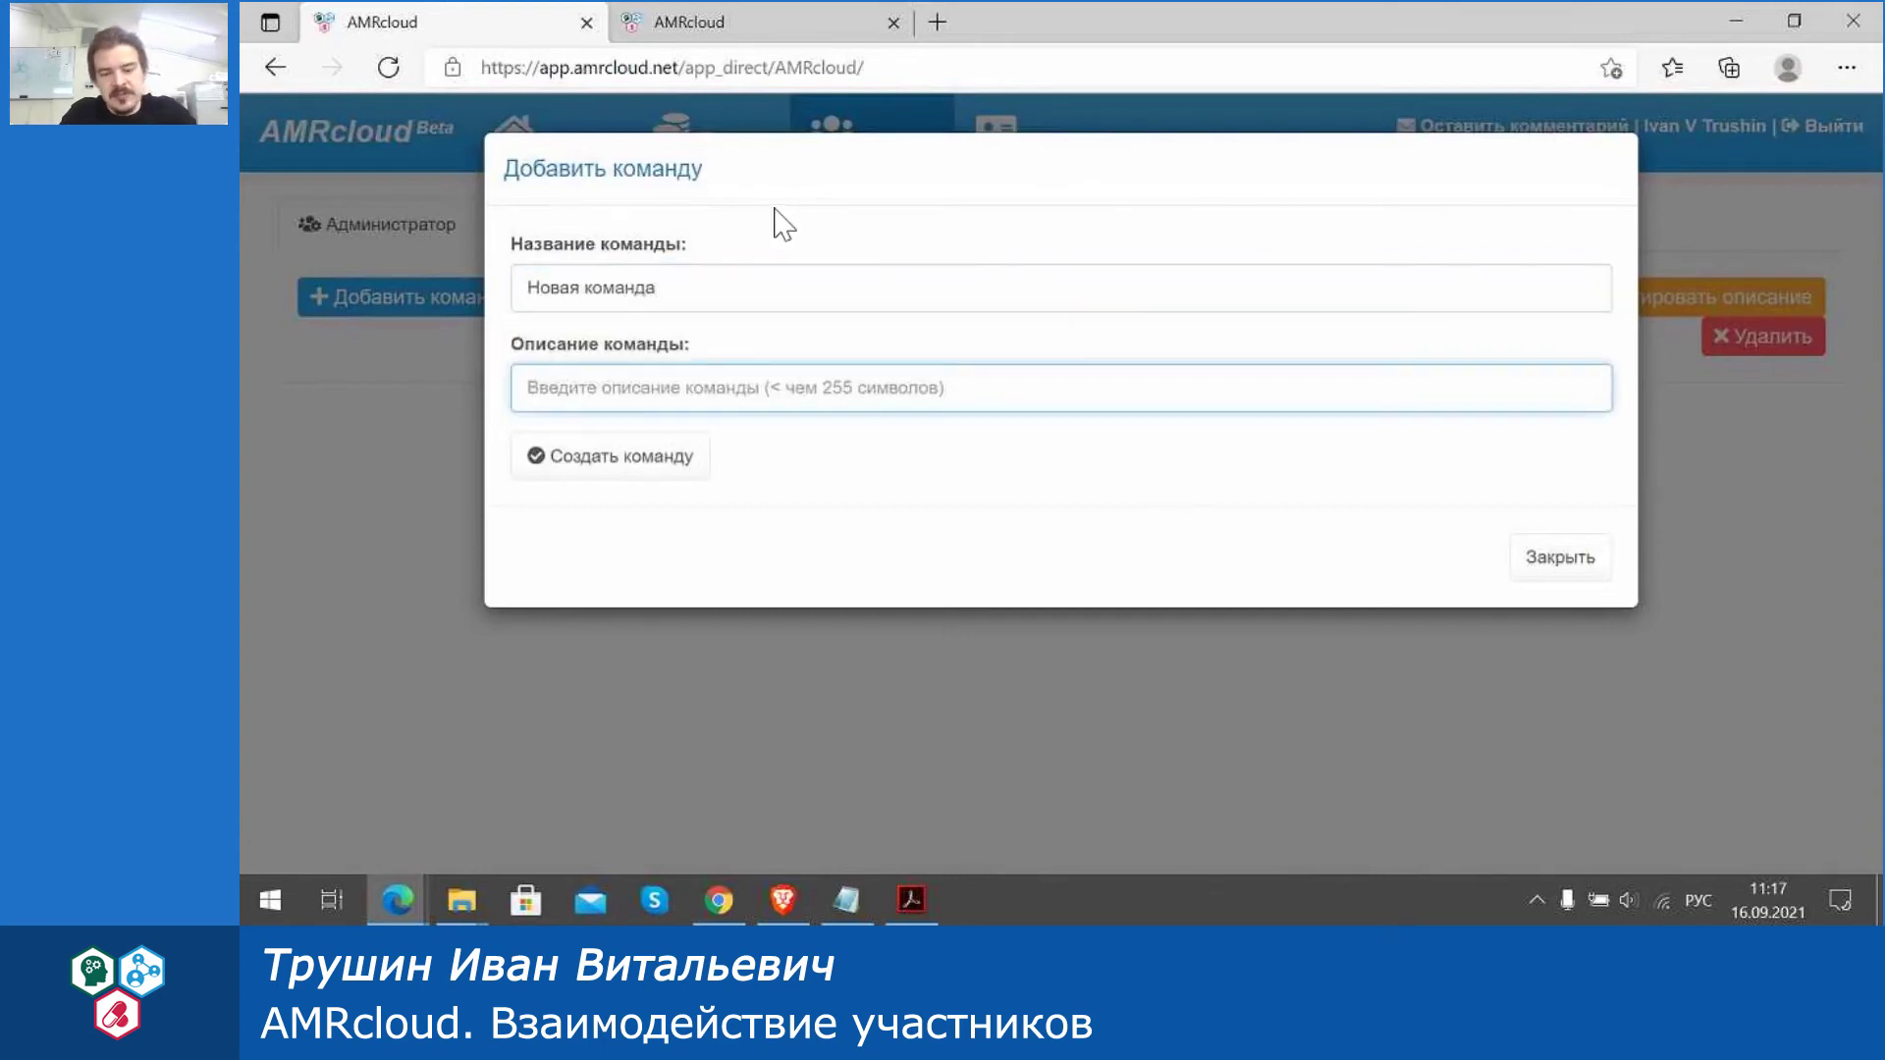
type("мои коллеги")
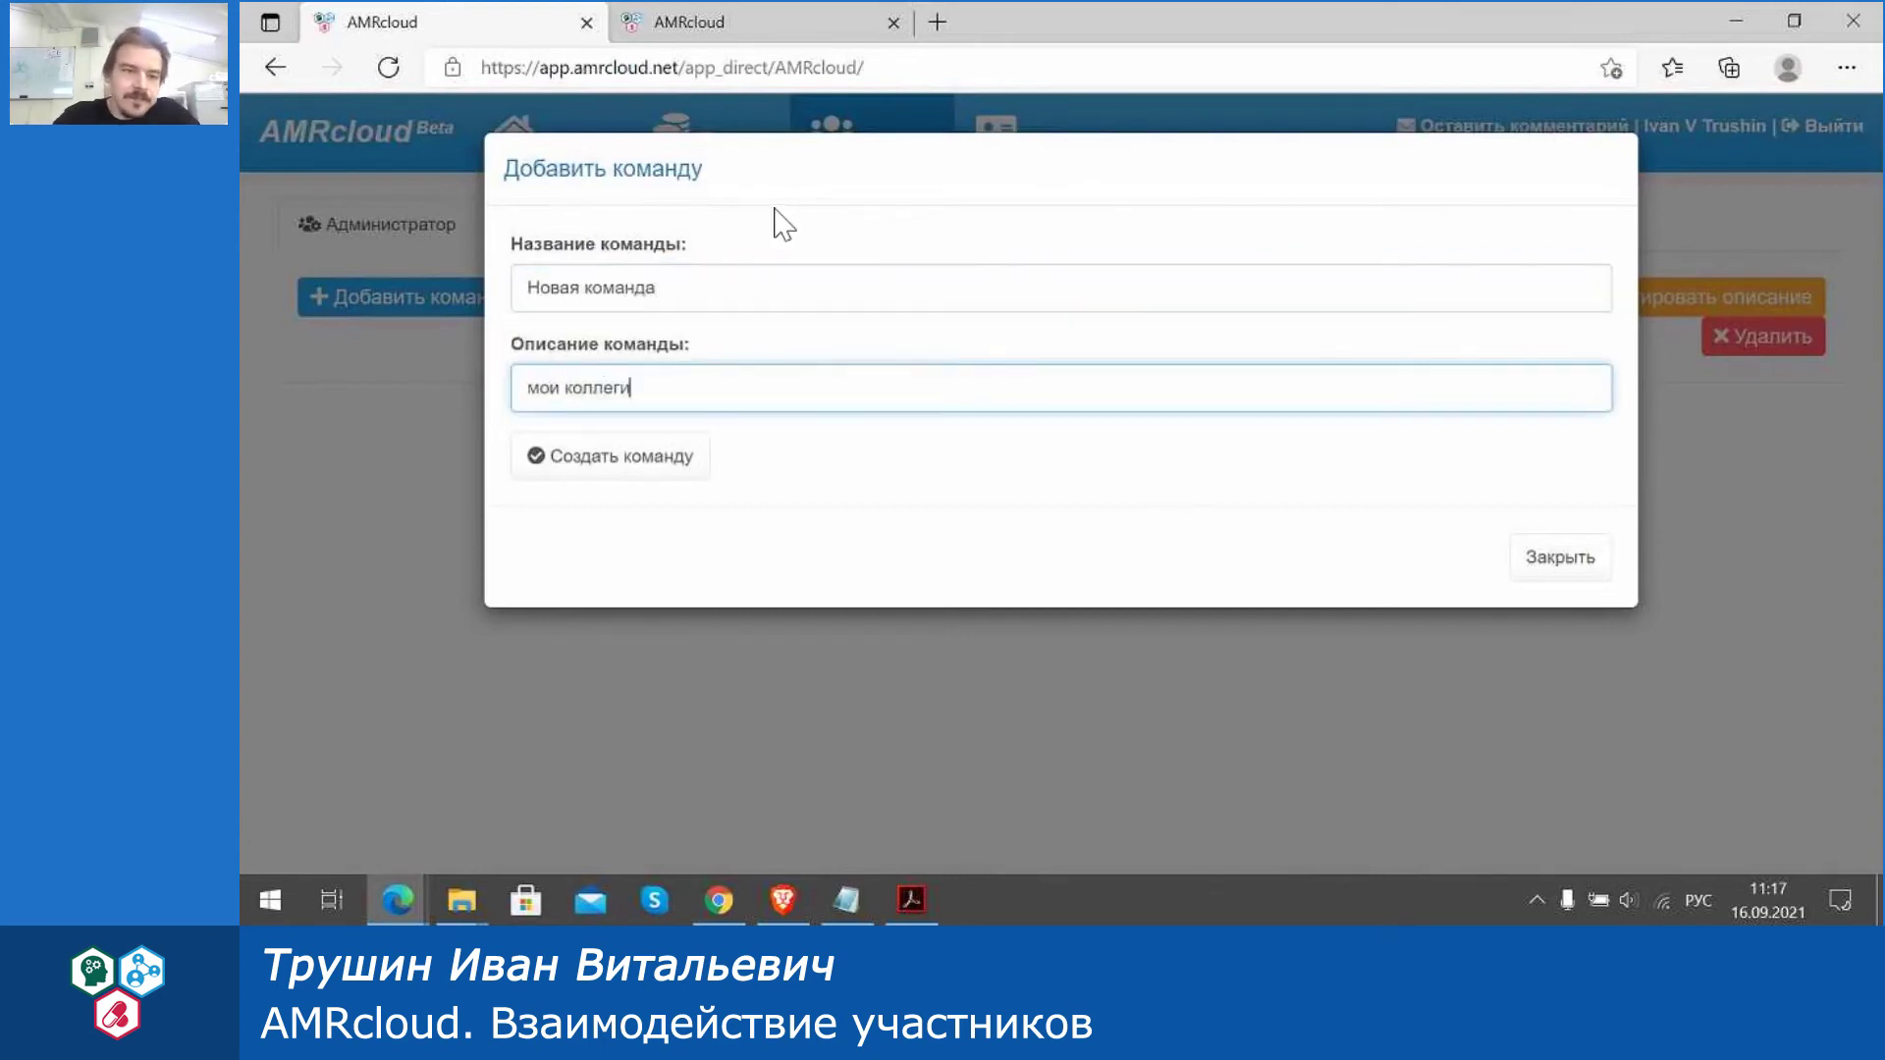
left_click(652, 455)
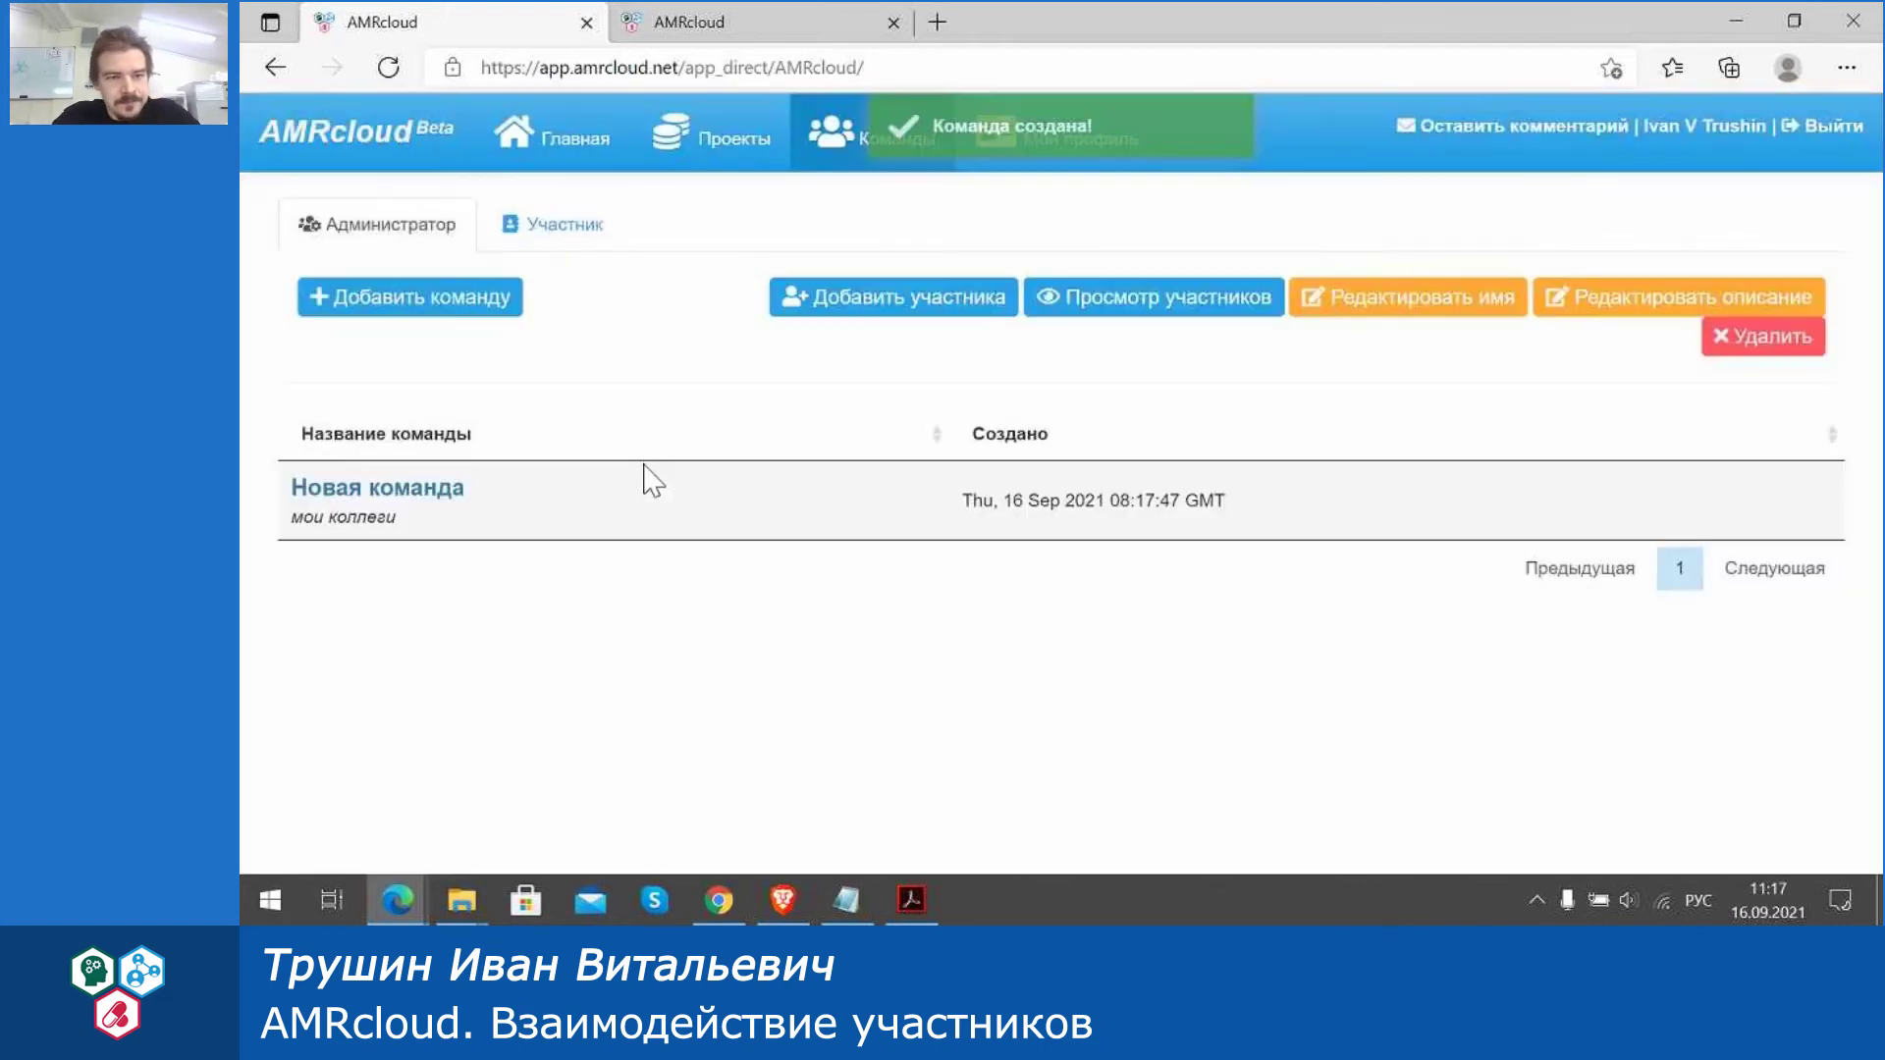
Add one member to Новая команда using their saved e-mail address
left_click(656, 488)
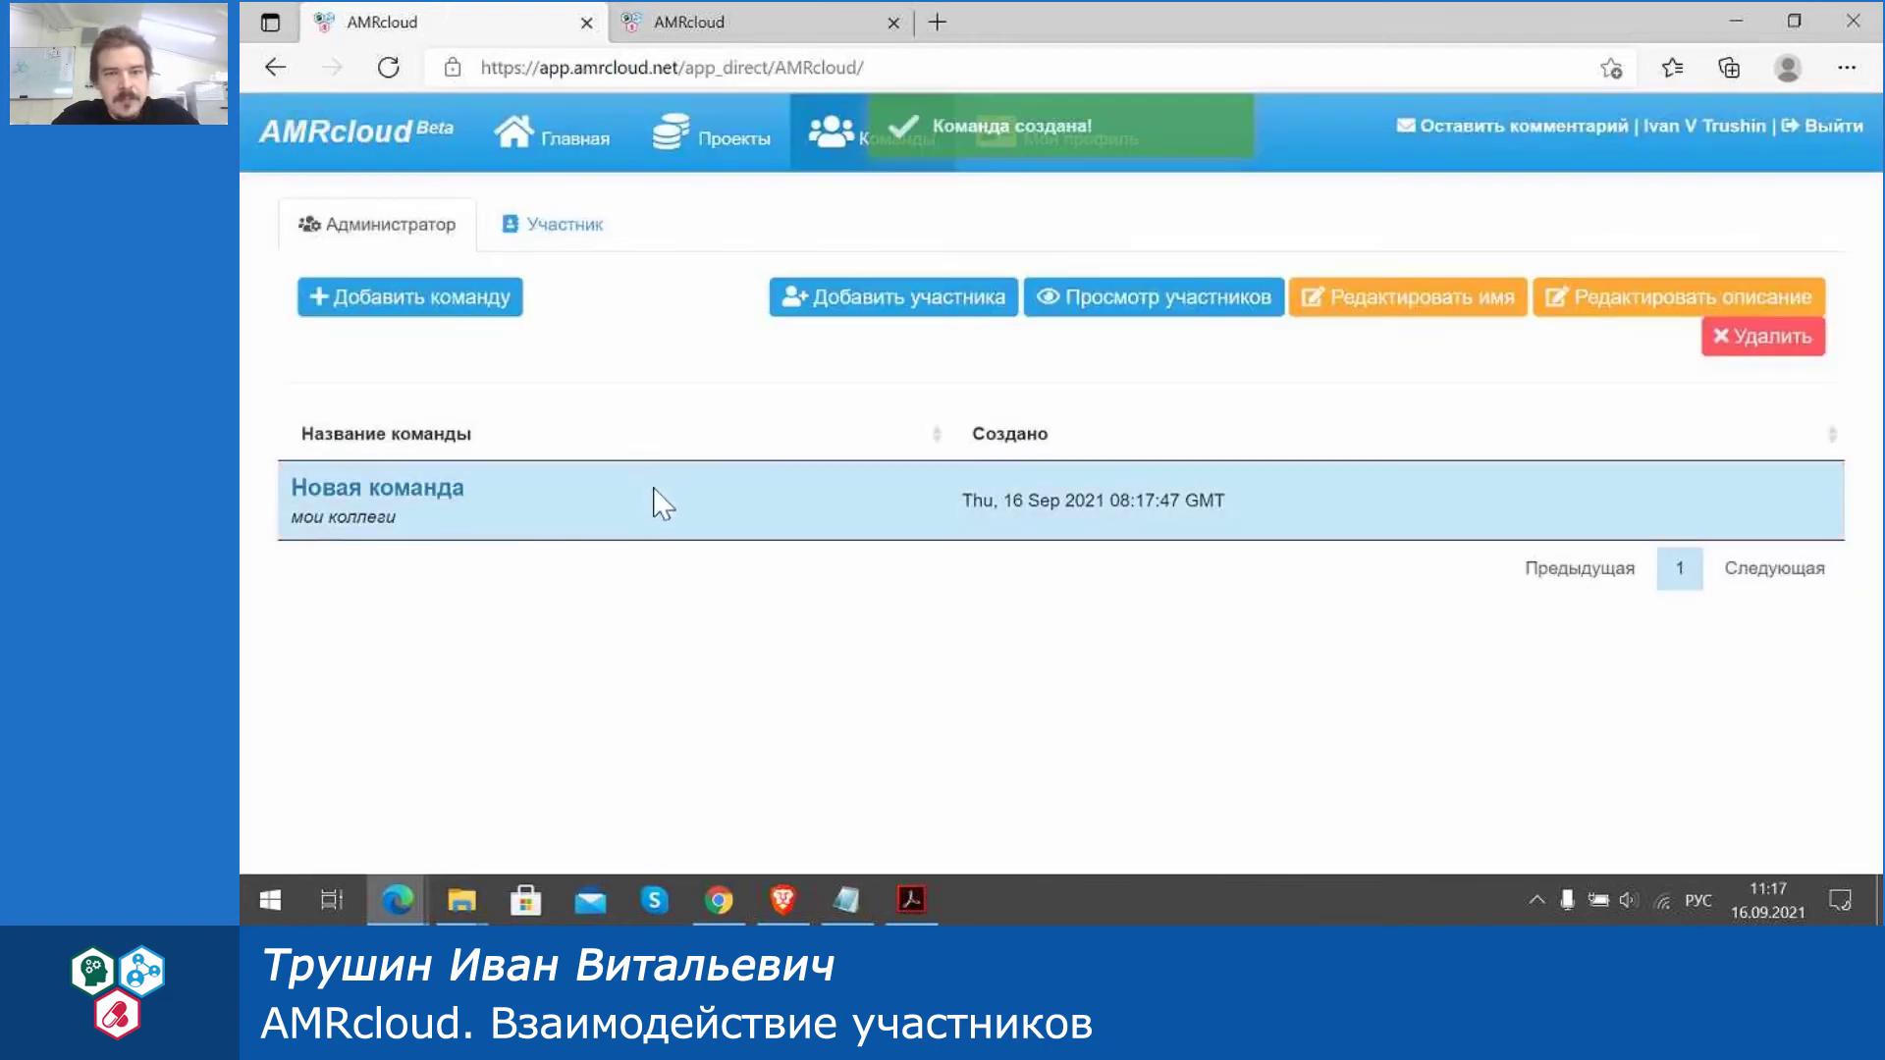
left_click(902, 302)
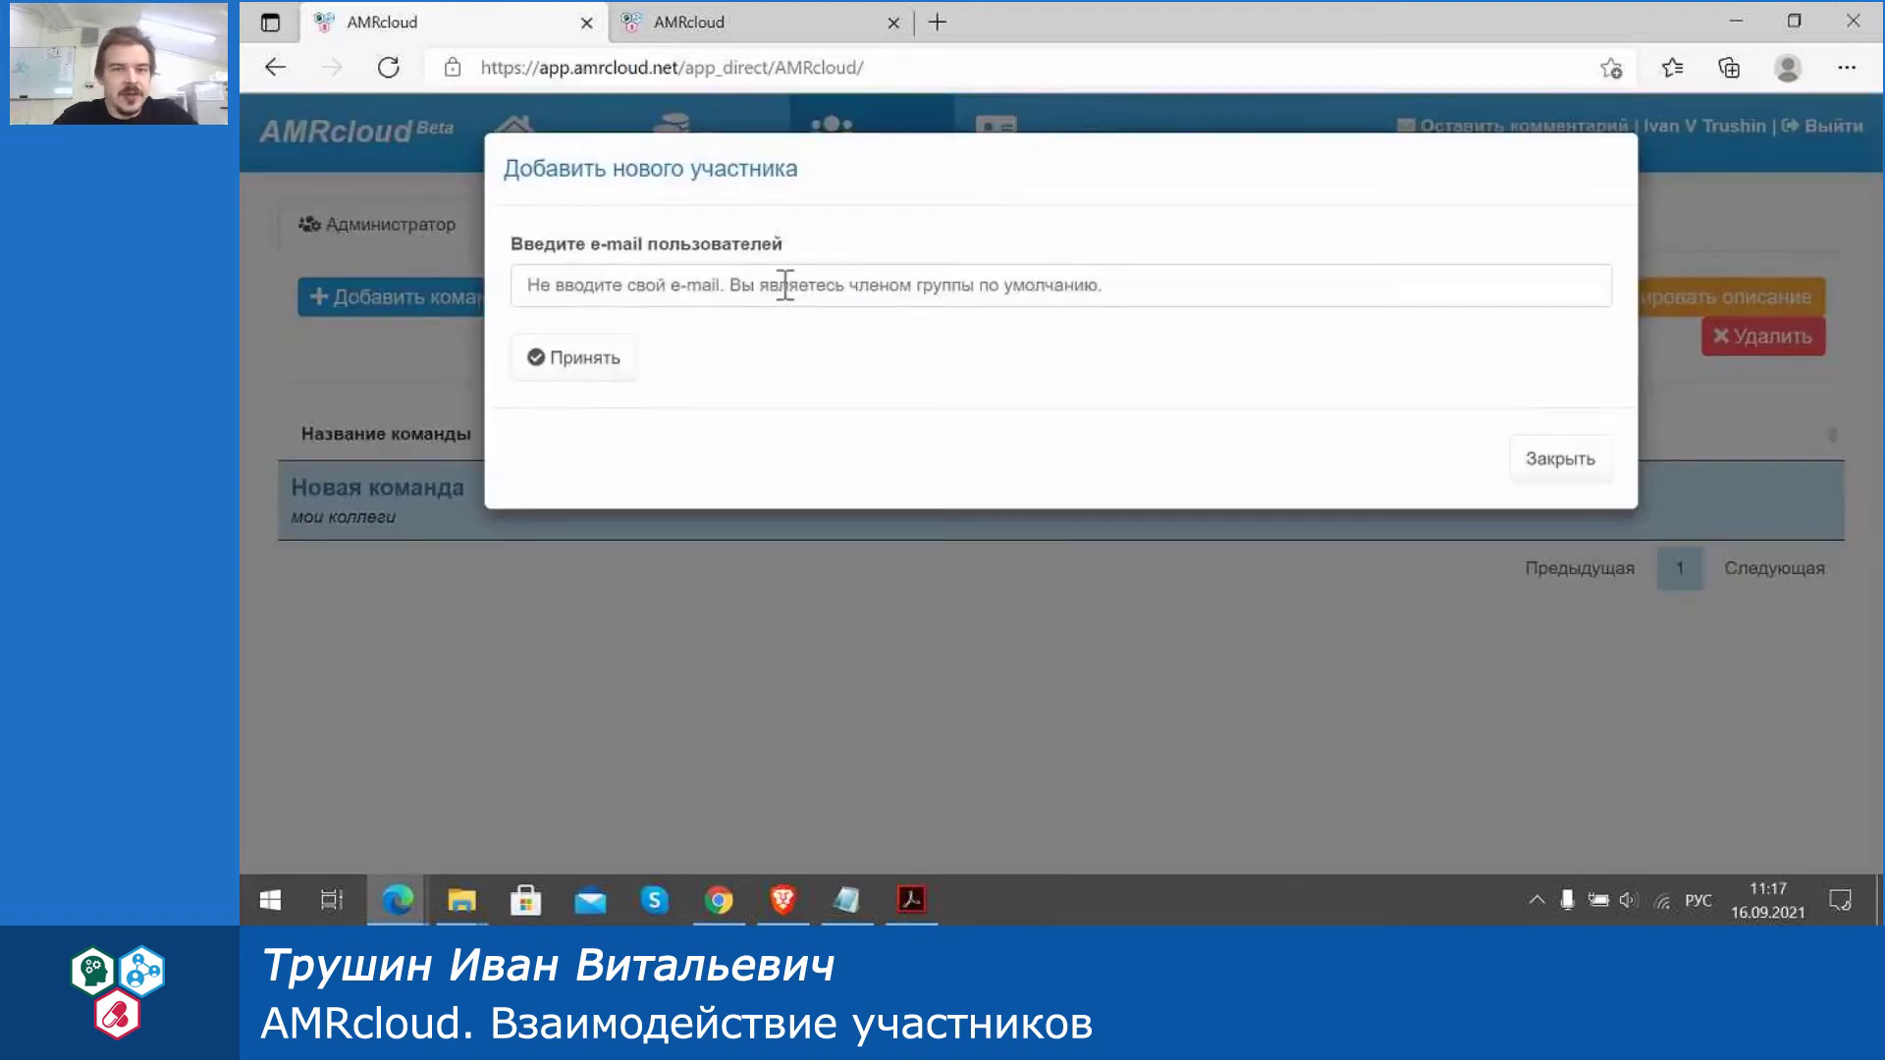
left_click(786, 285)
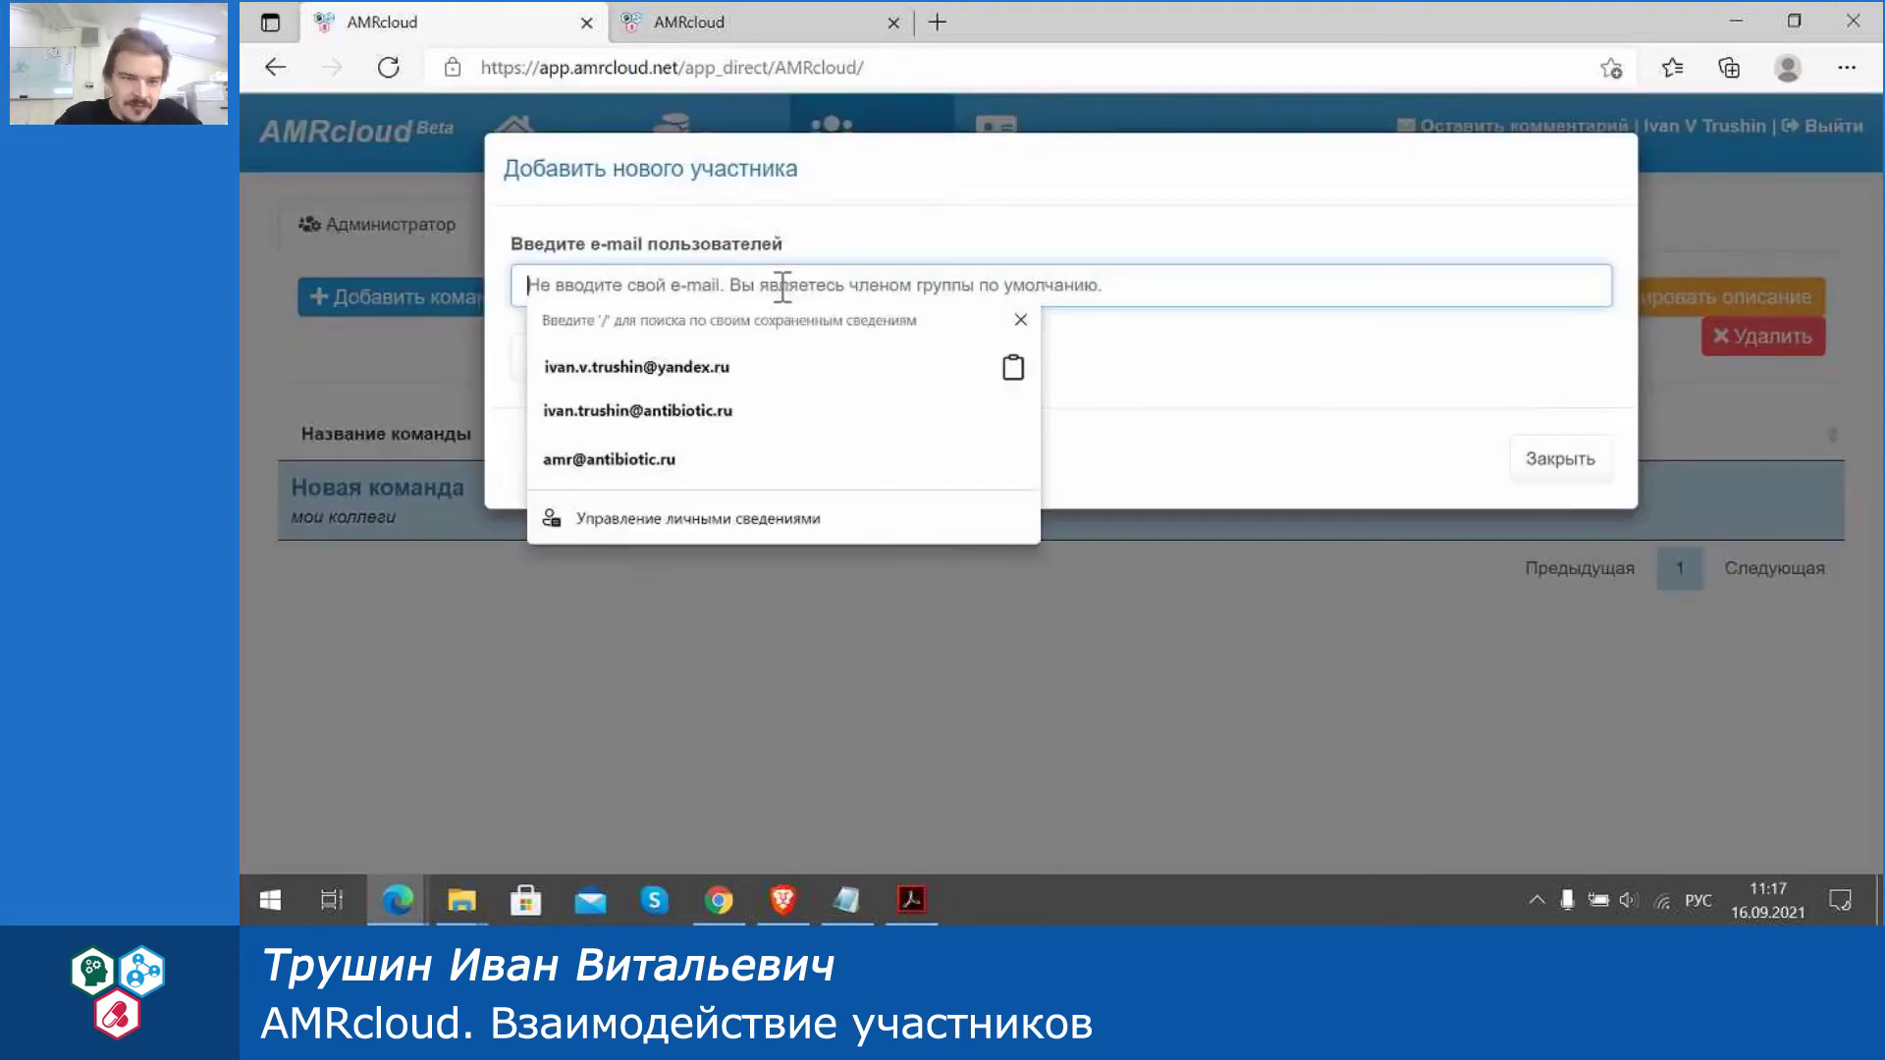
left_click(701, 374)
key("Return")
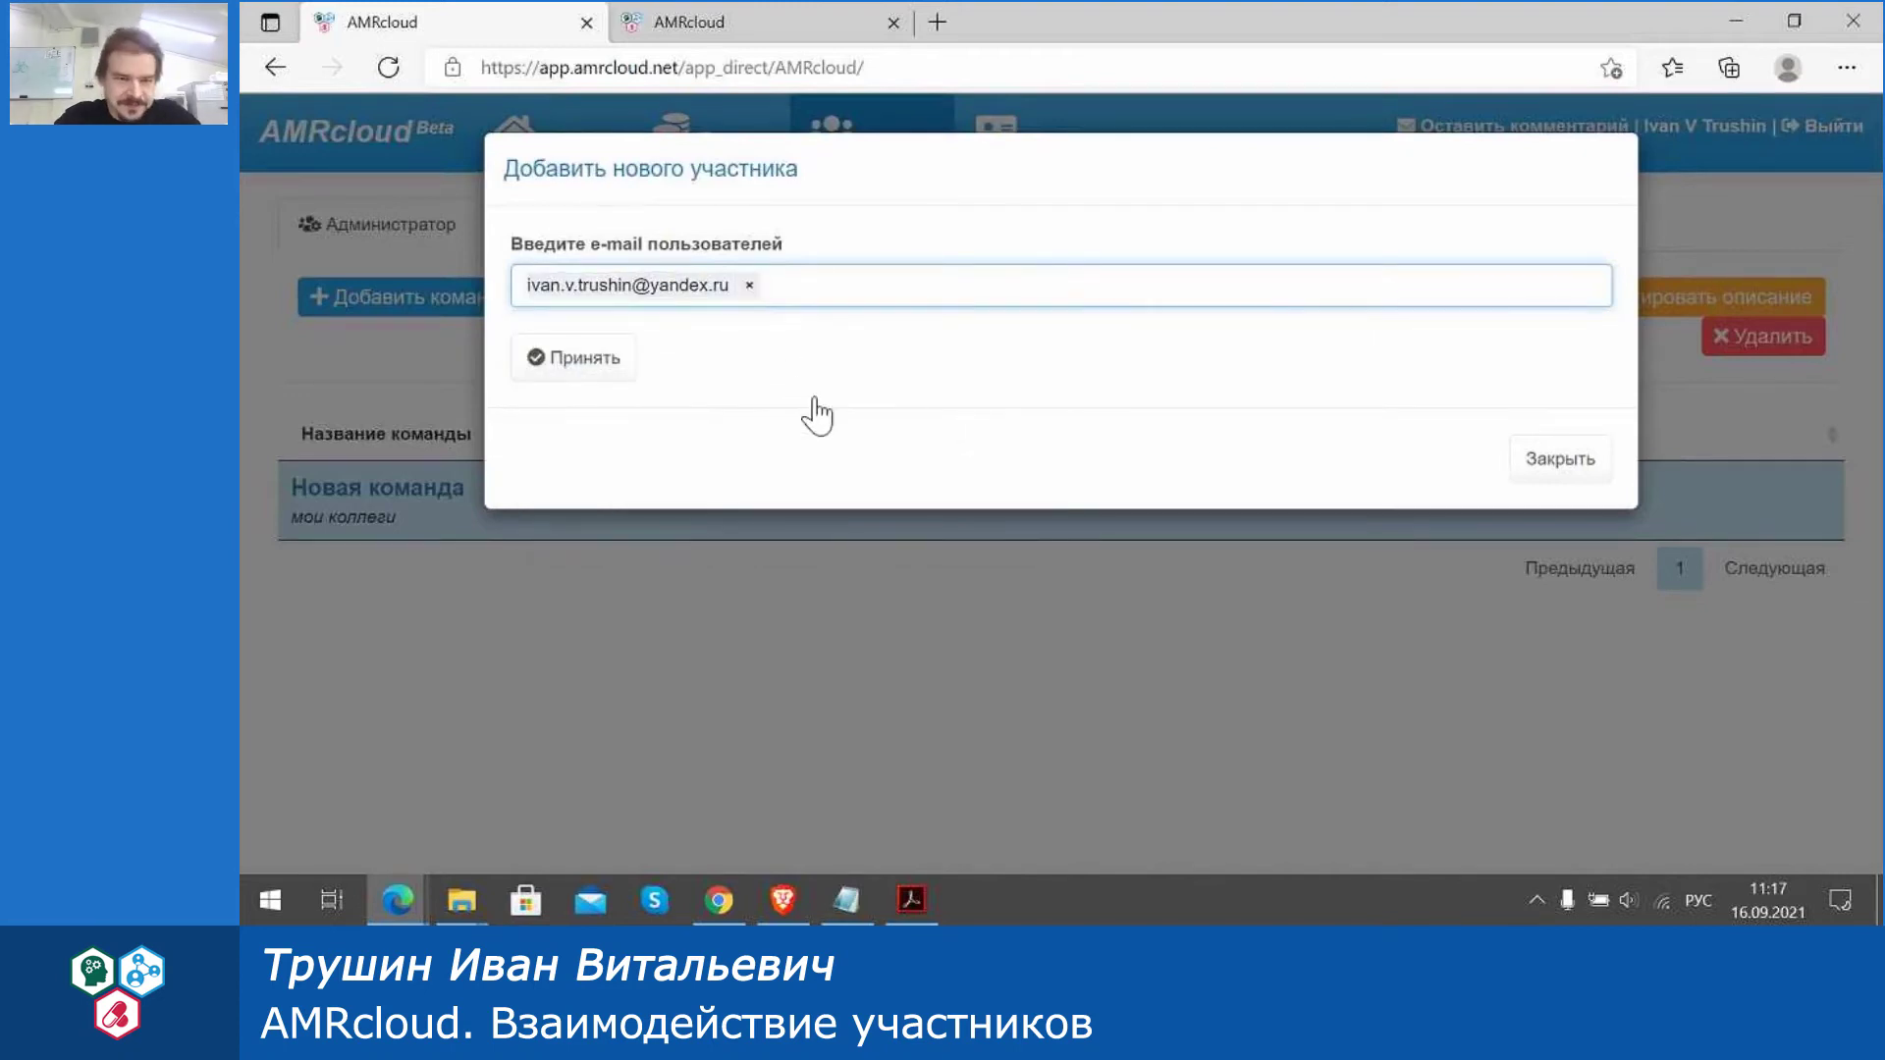
left_click(605, 361)
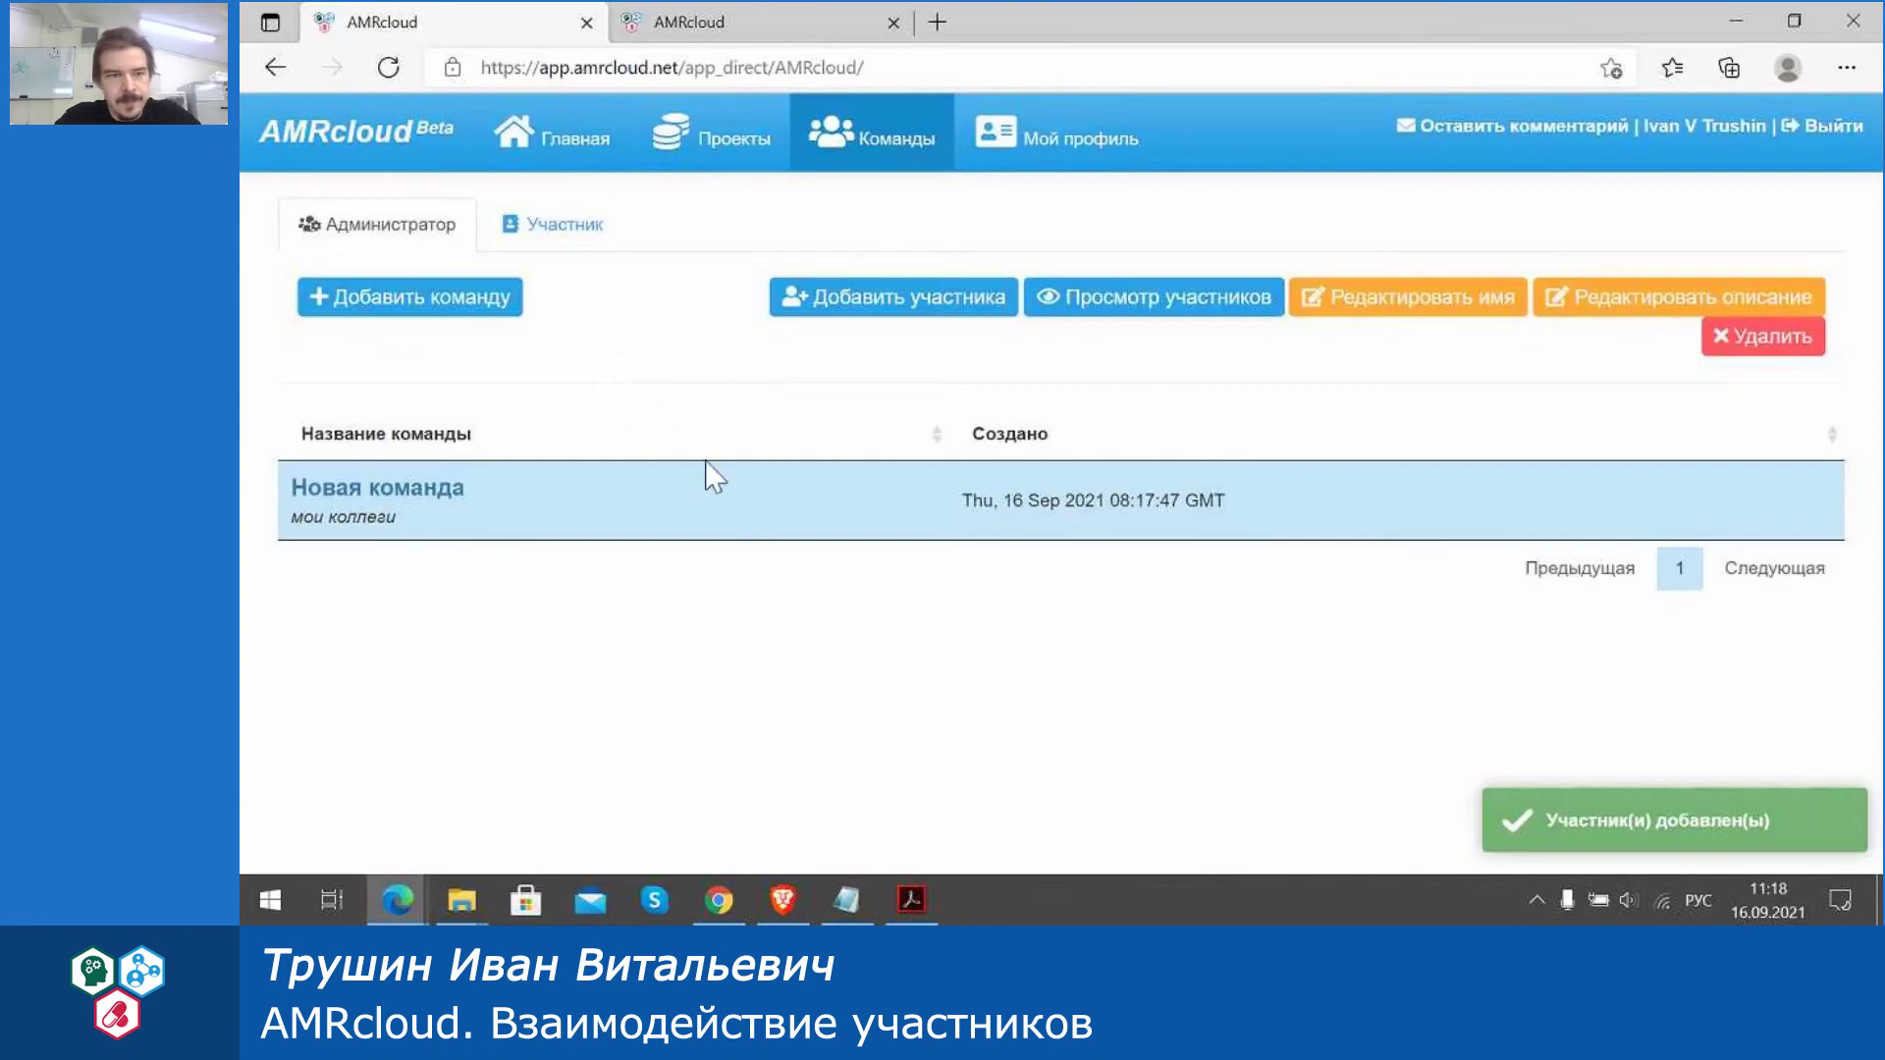
left_click(721, 515)
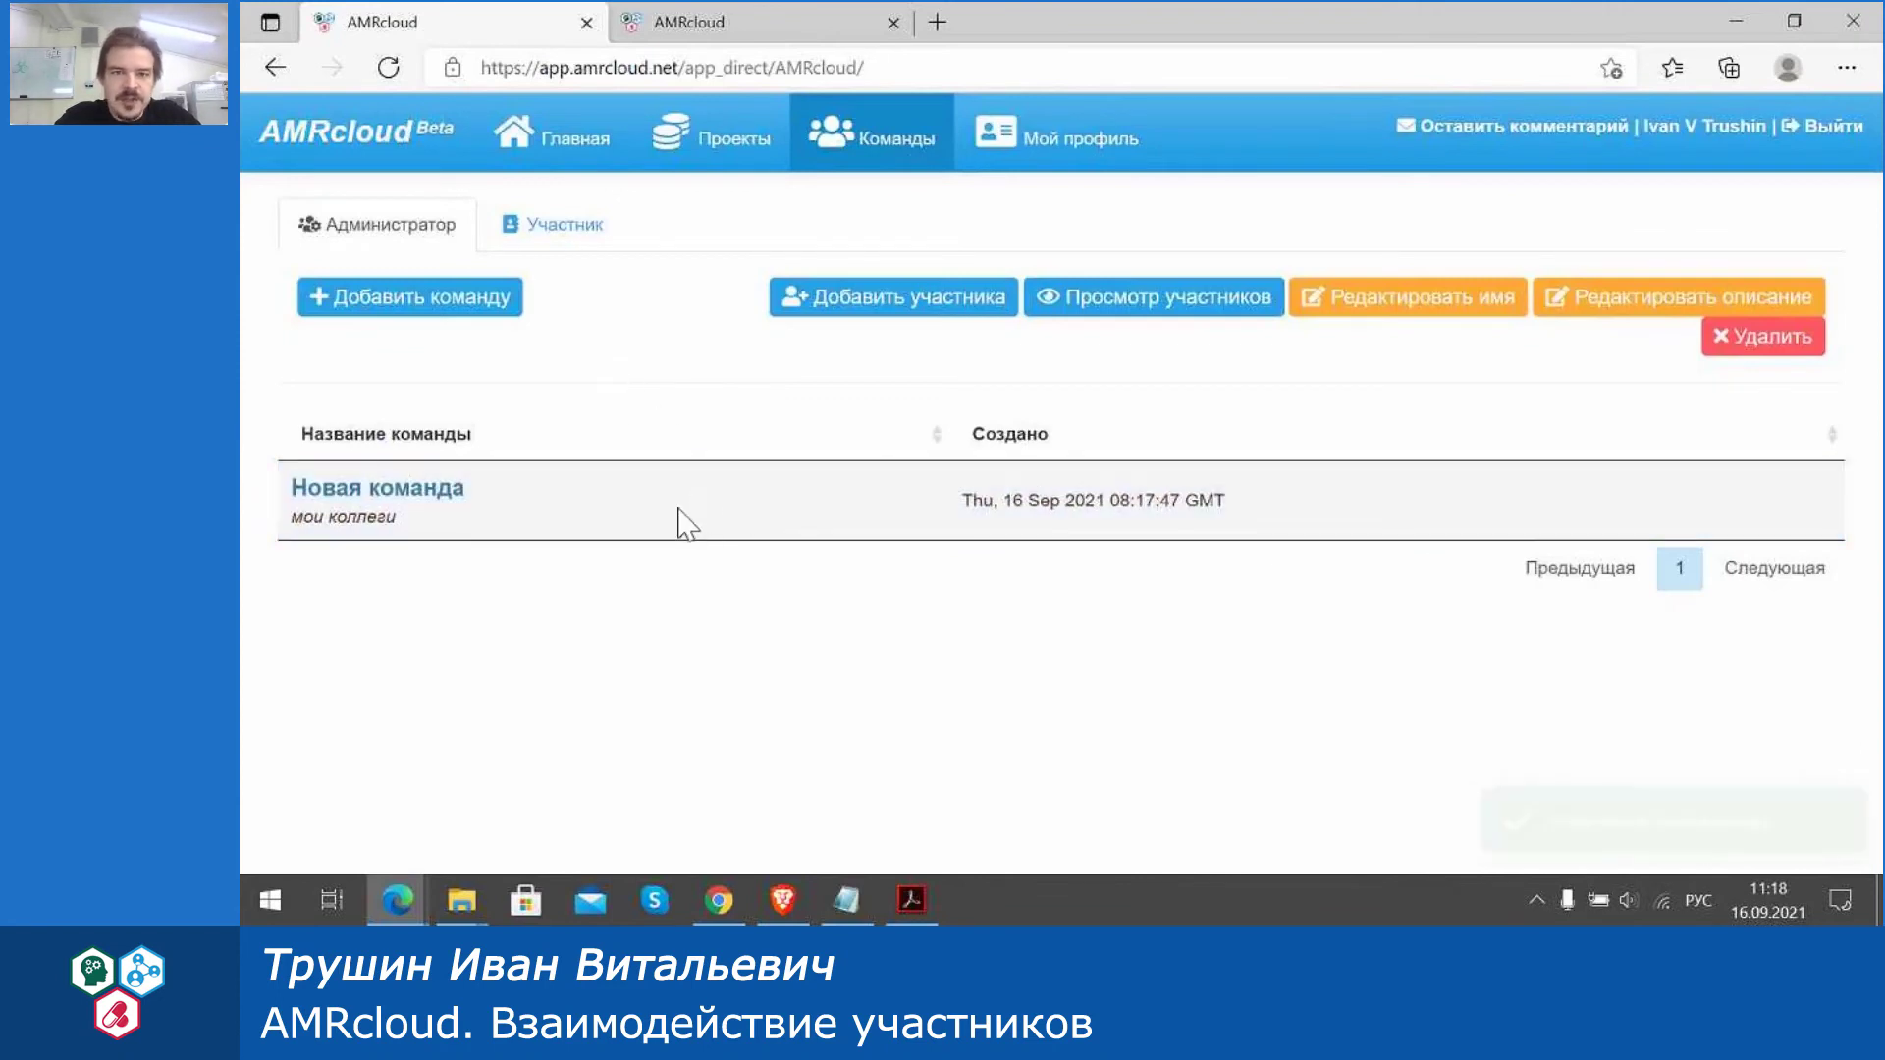
Ban the added member from Новая команда's user list, then switch to the colleague's browser
left_click(758, 524)
left_click(1115, 294)
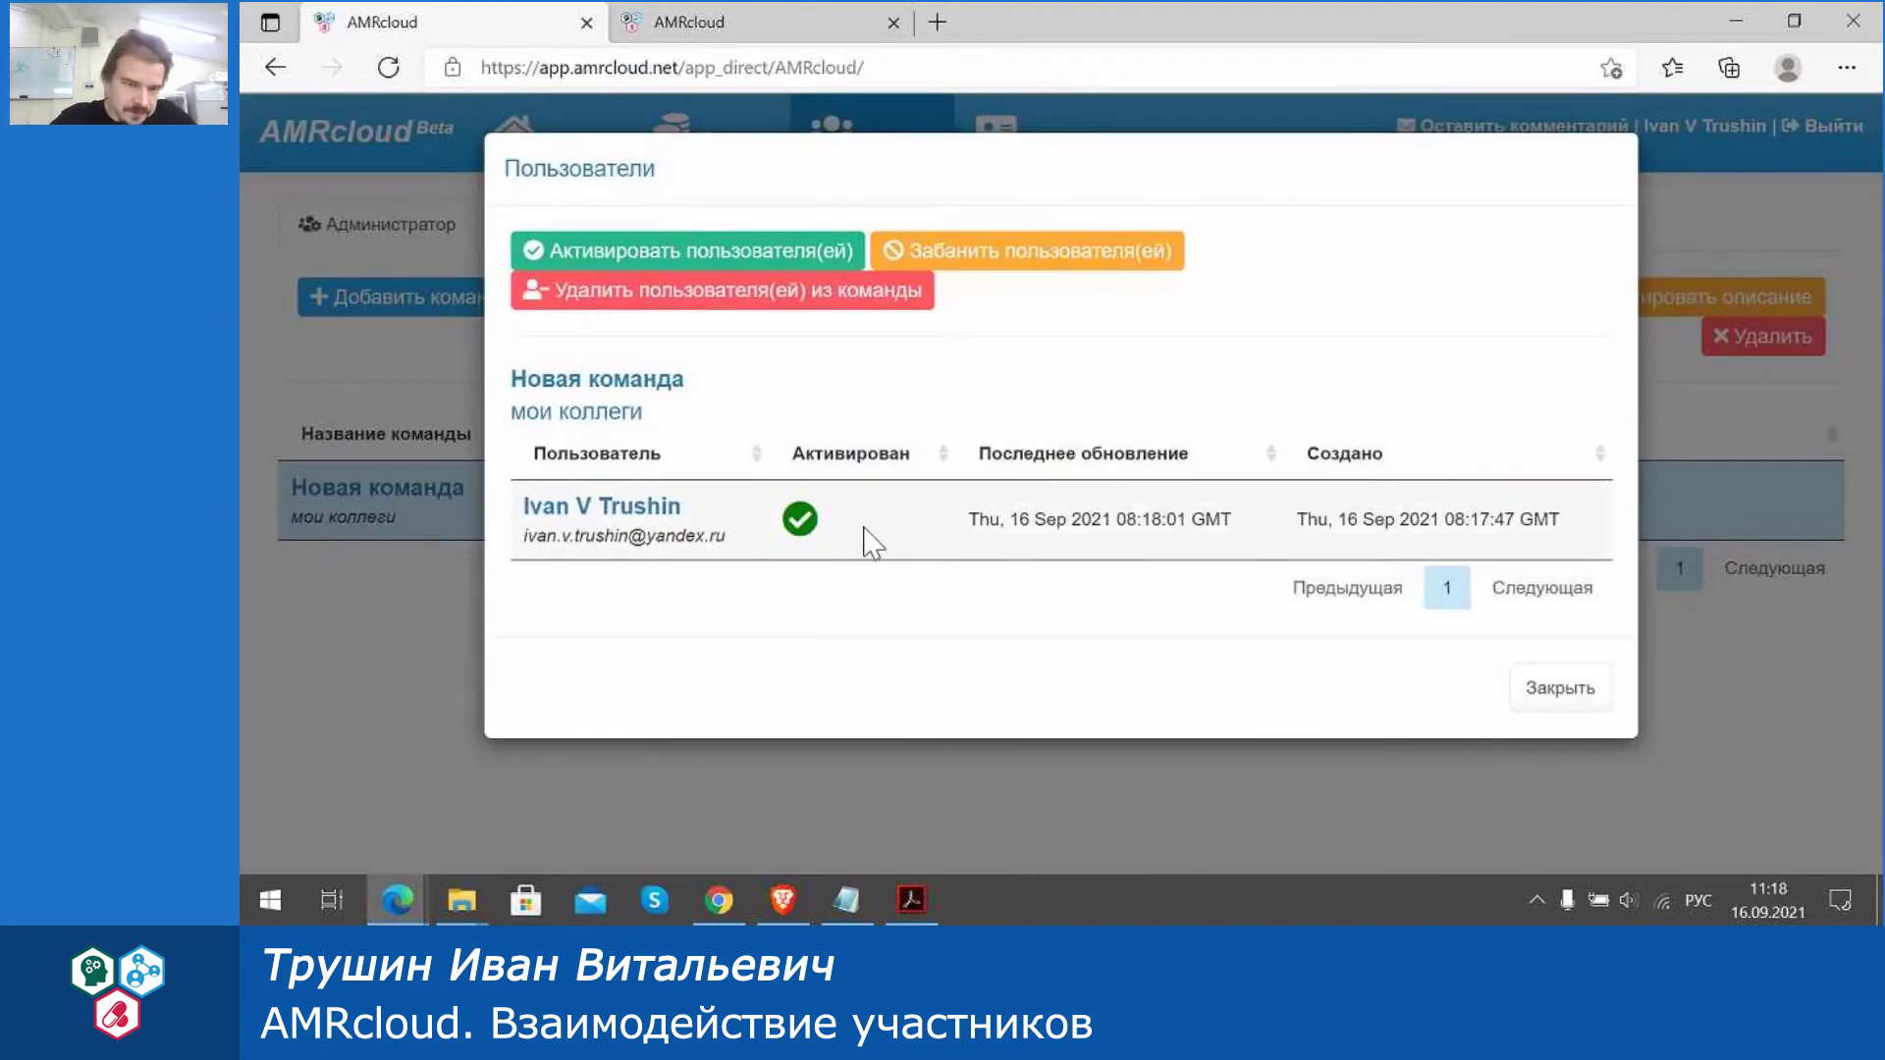
left_click(864, 528)
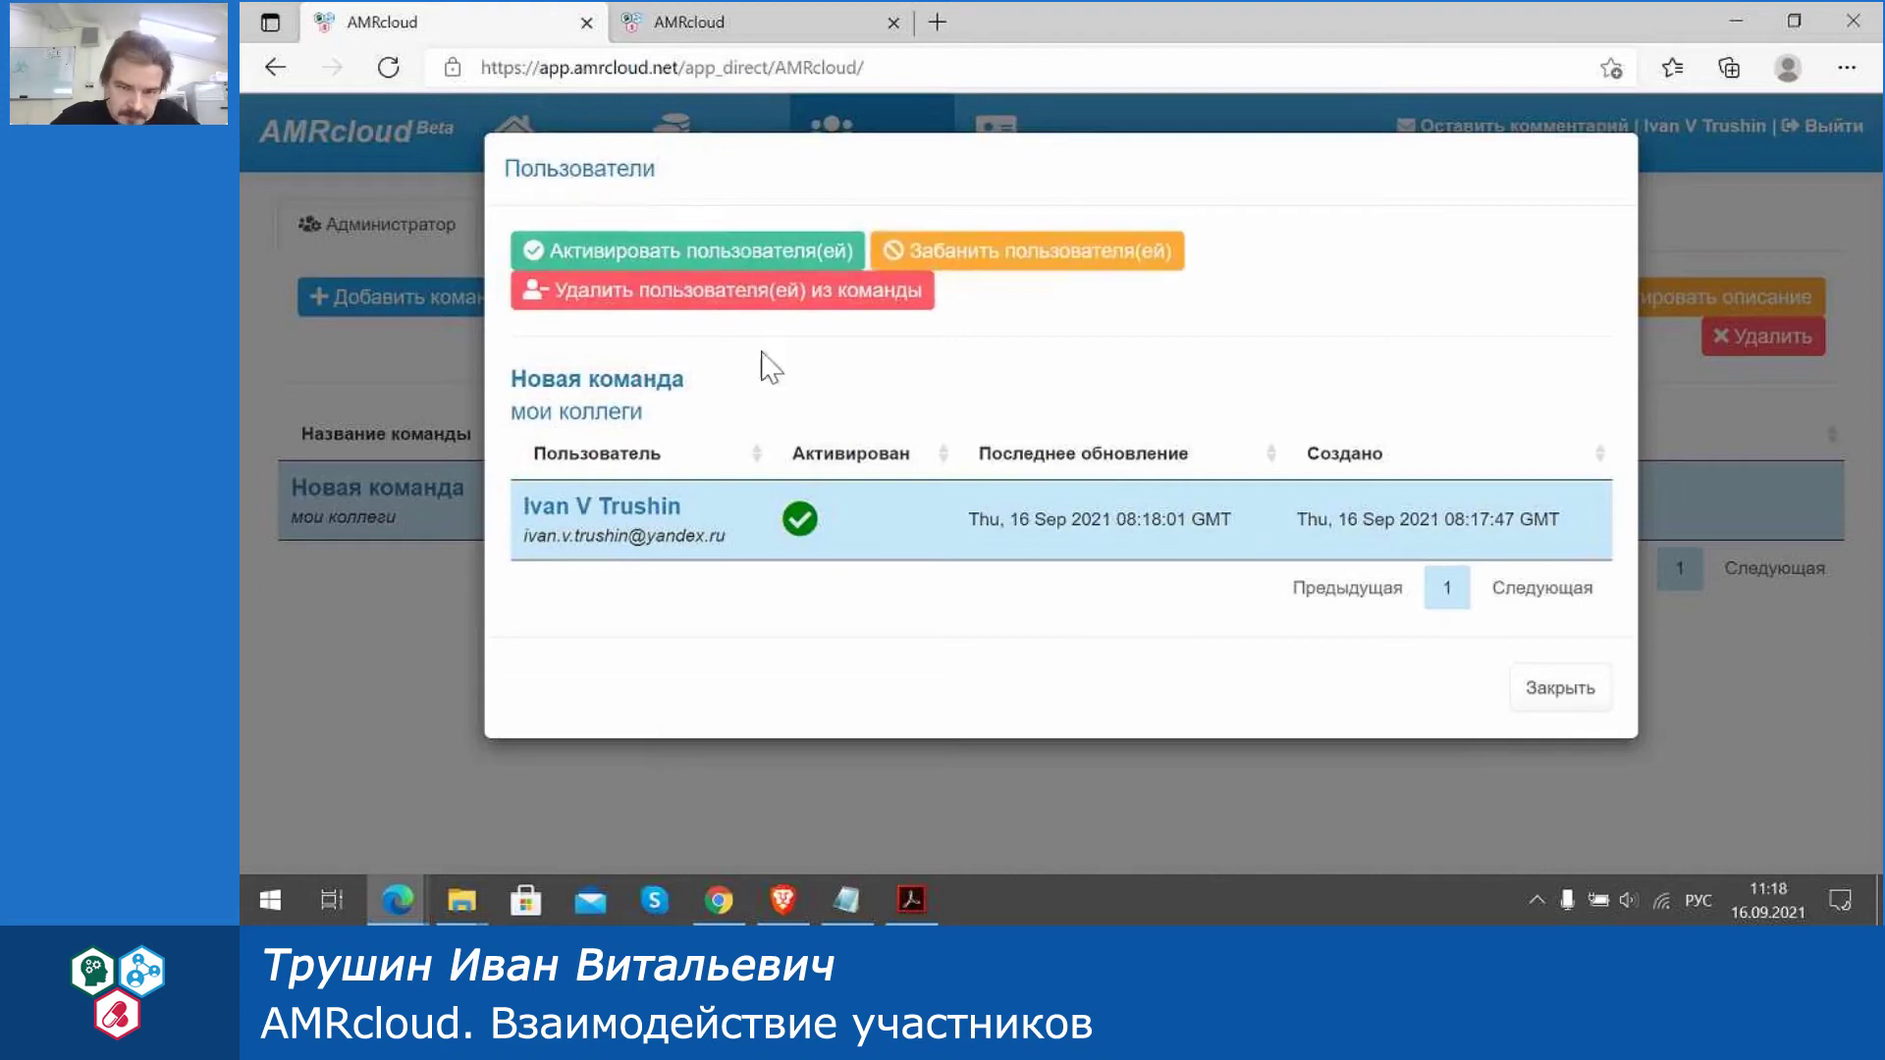
left_click(786, 530)
left_click(825, 525)
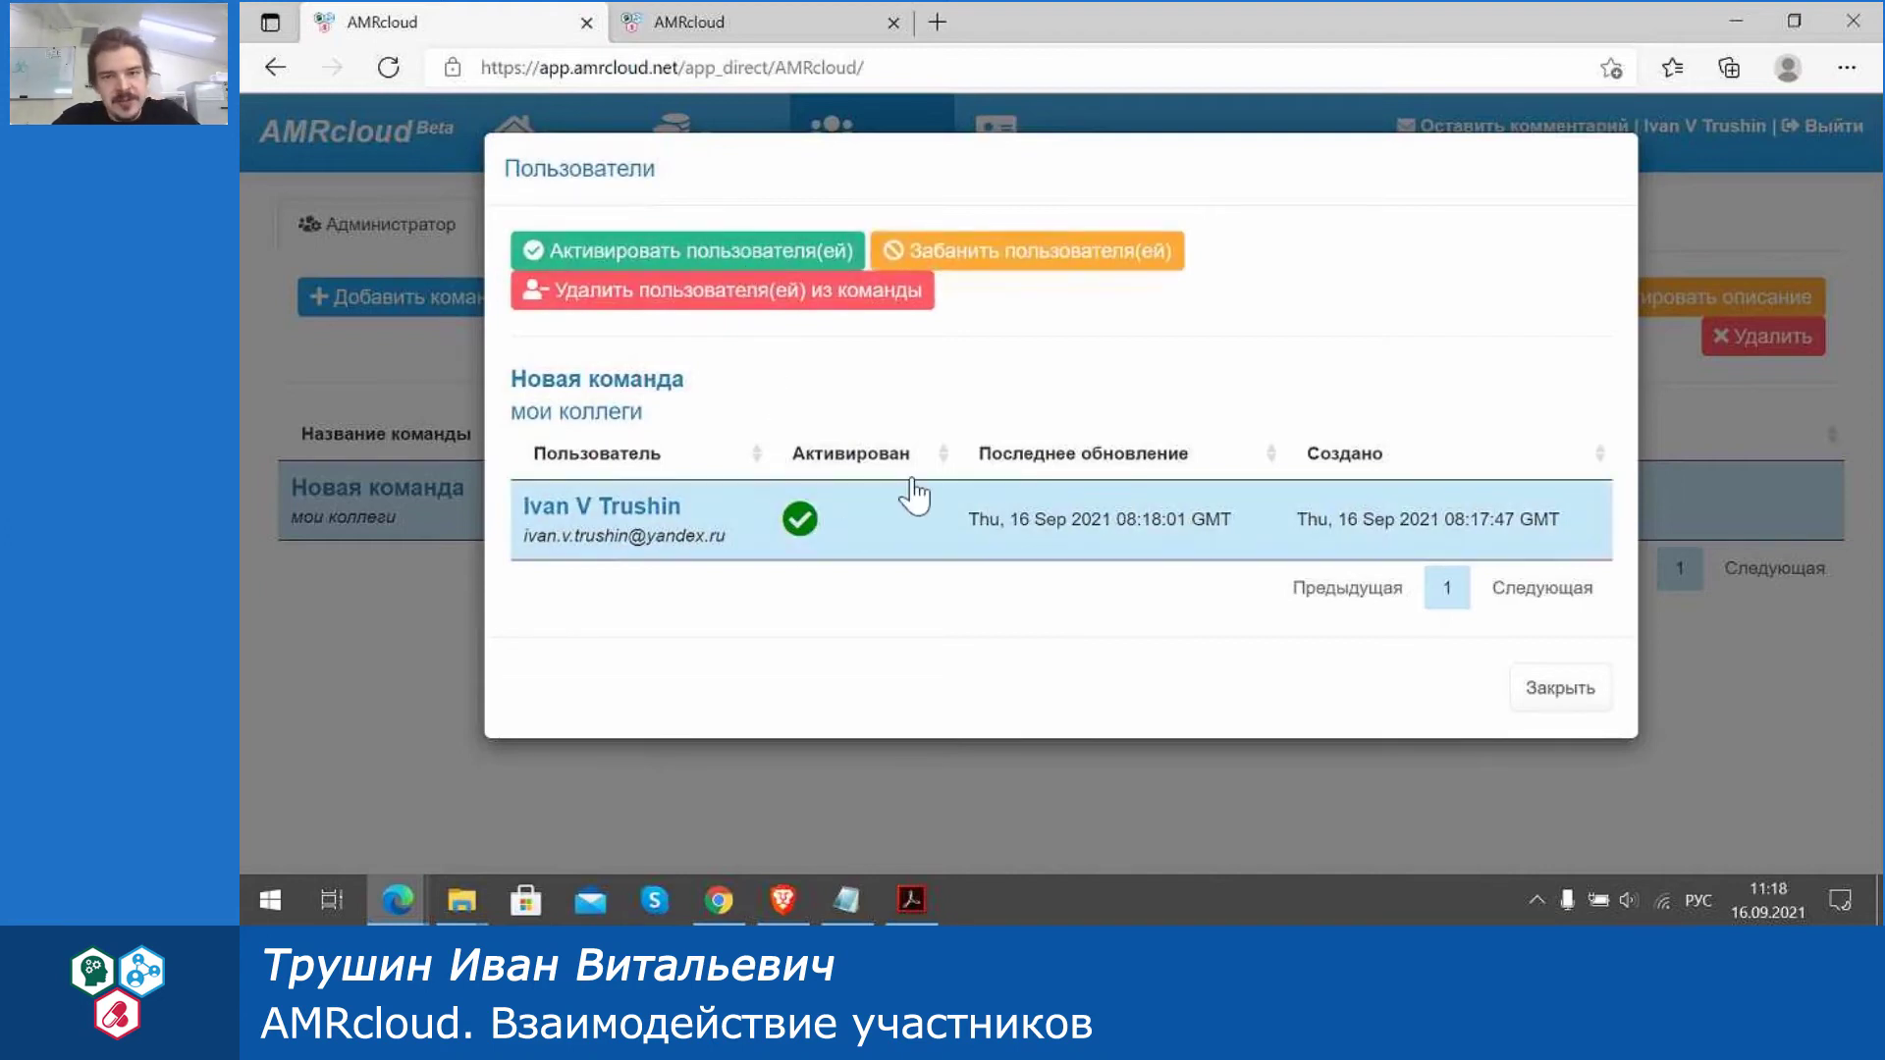
left_click(1070, 257)
left_click(899, 329)
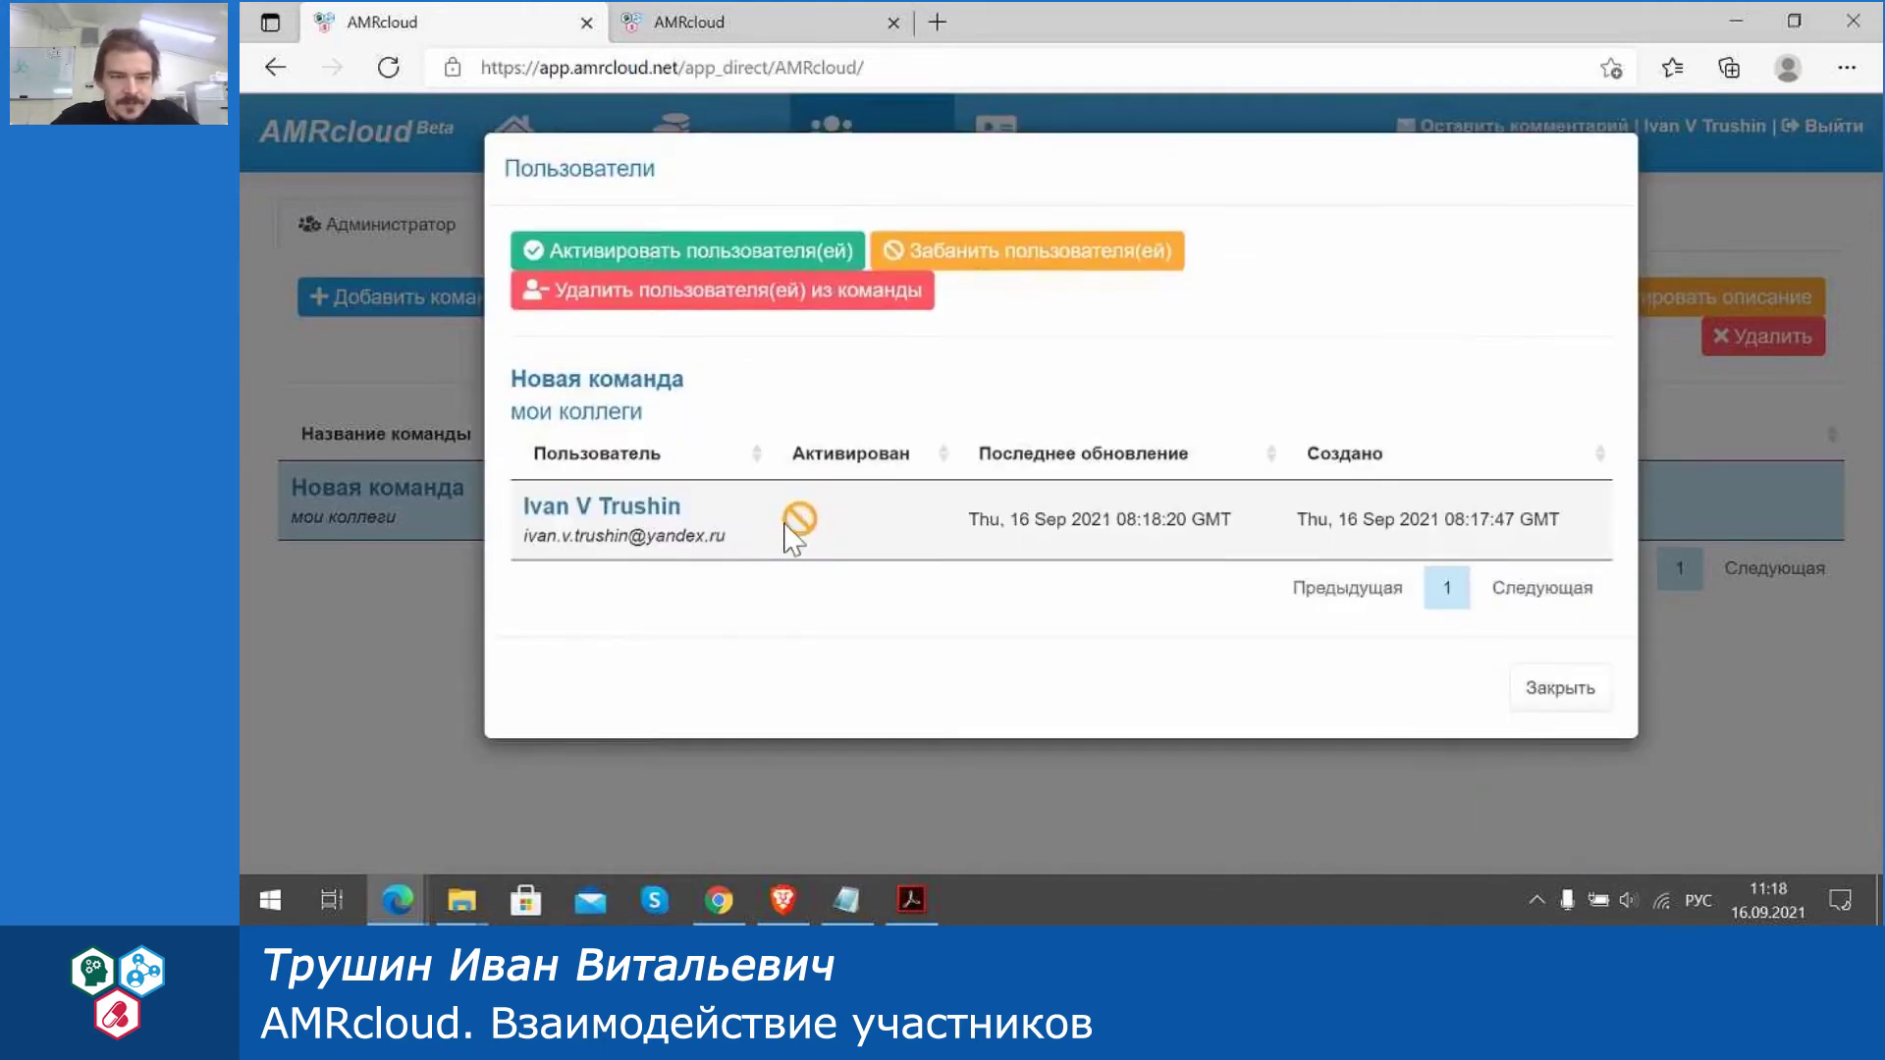
key("alt+Tab")
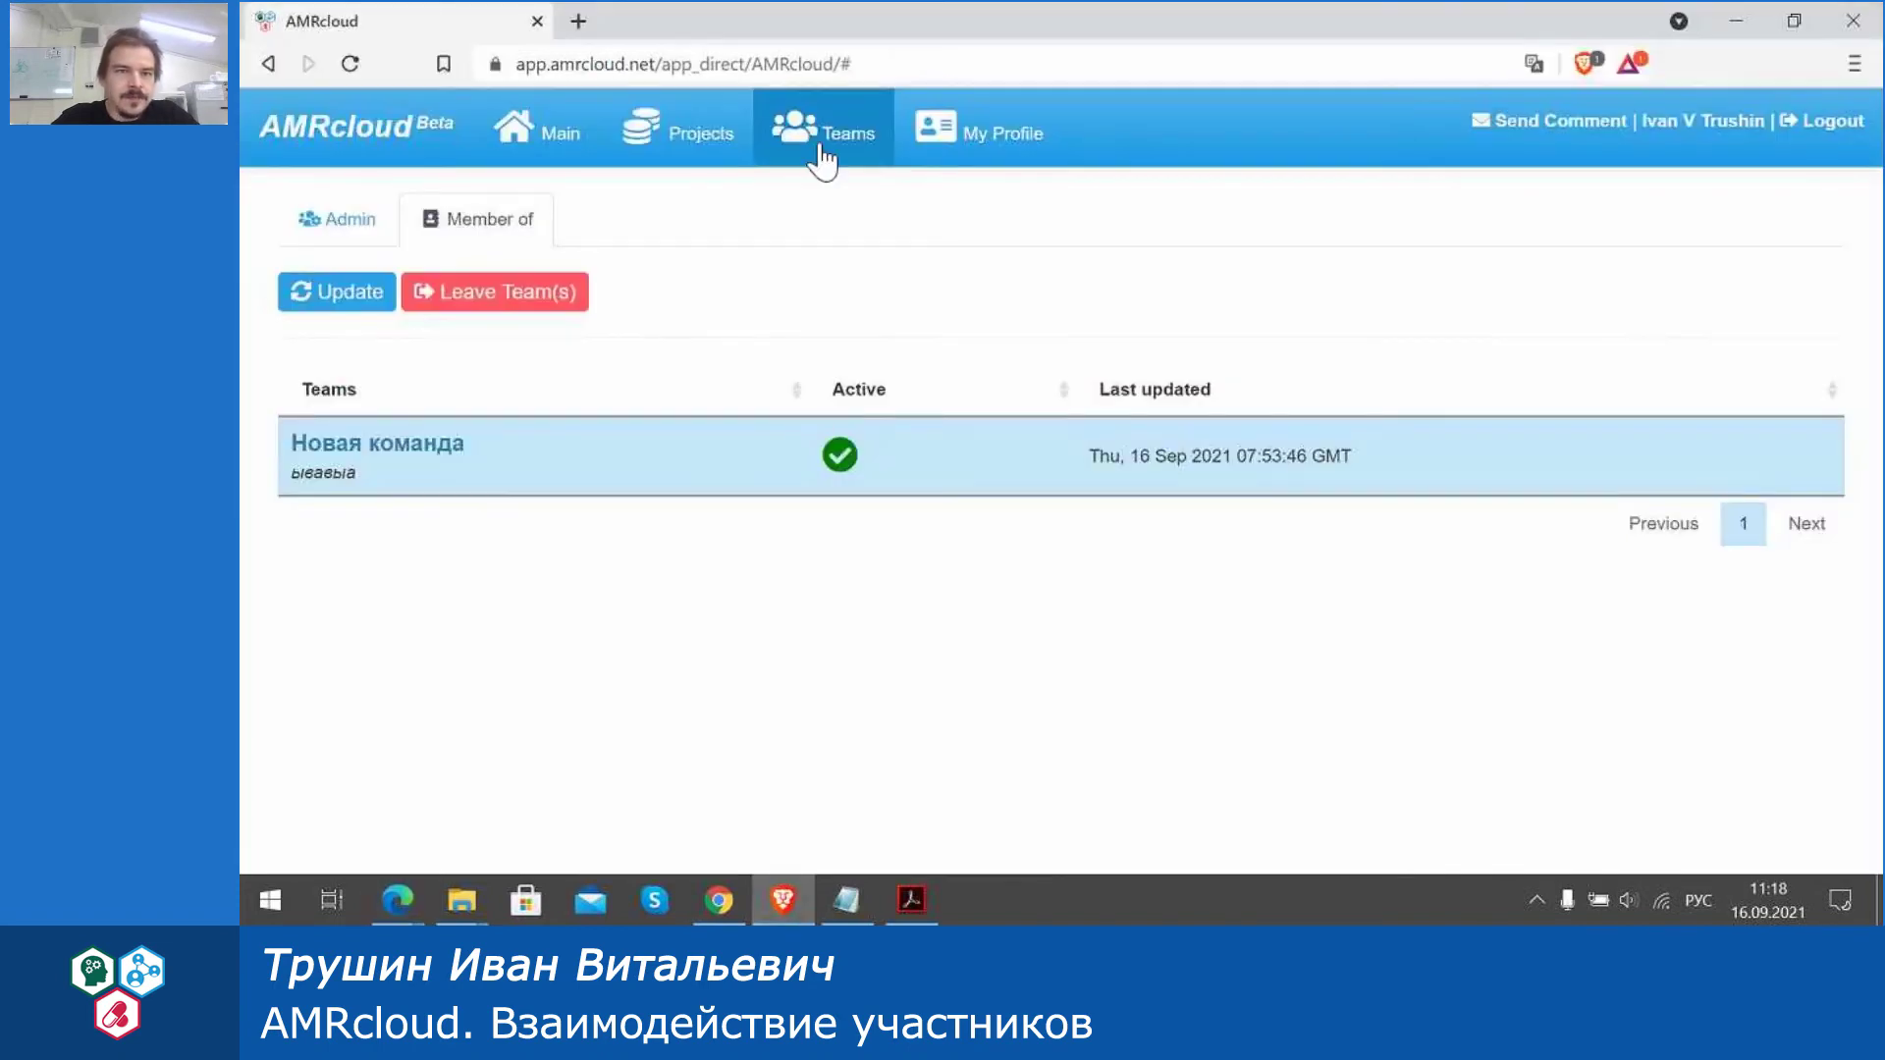
In the colleague's browser, list and refresh the teams this user is a member of
left_click(687, 137)
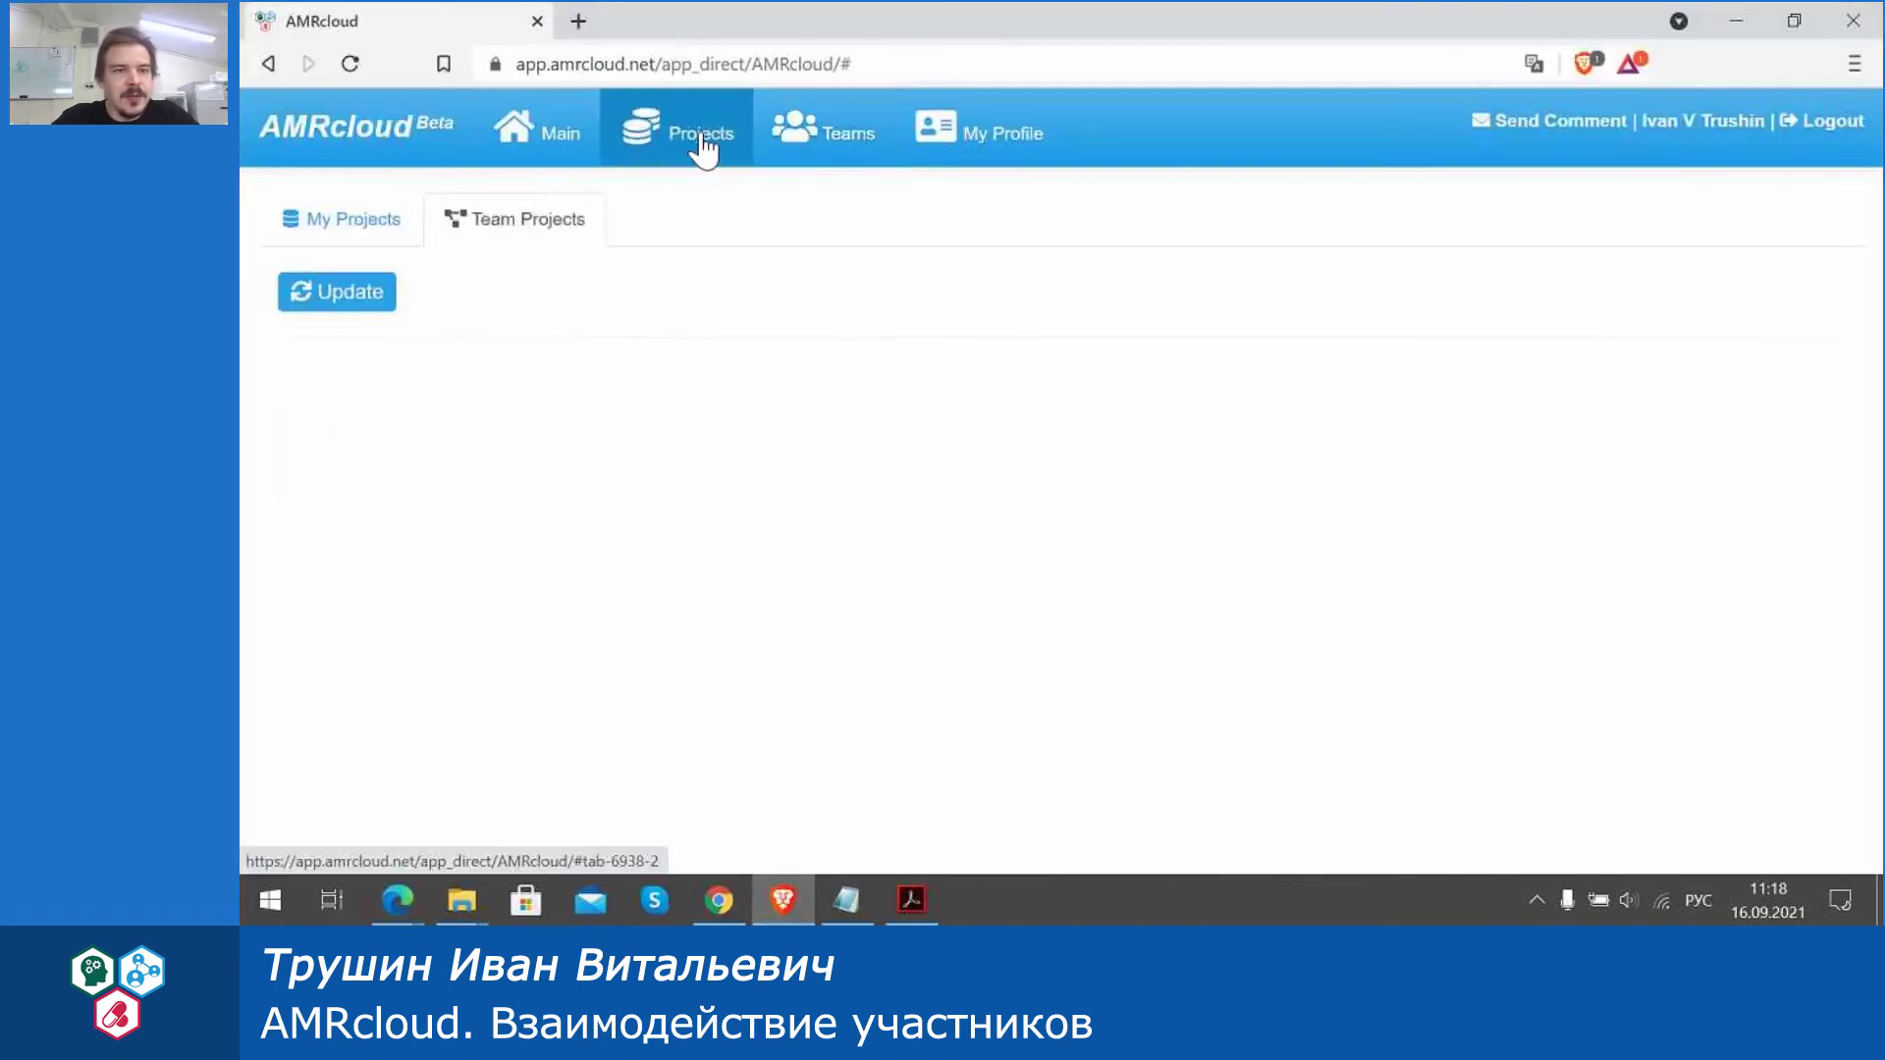
left_click(797, 140)
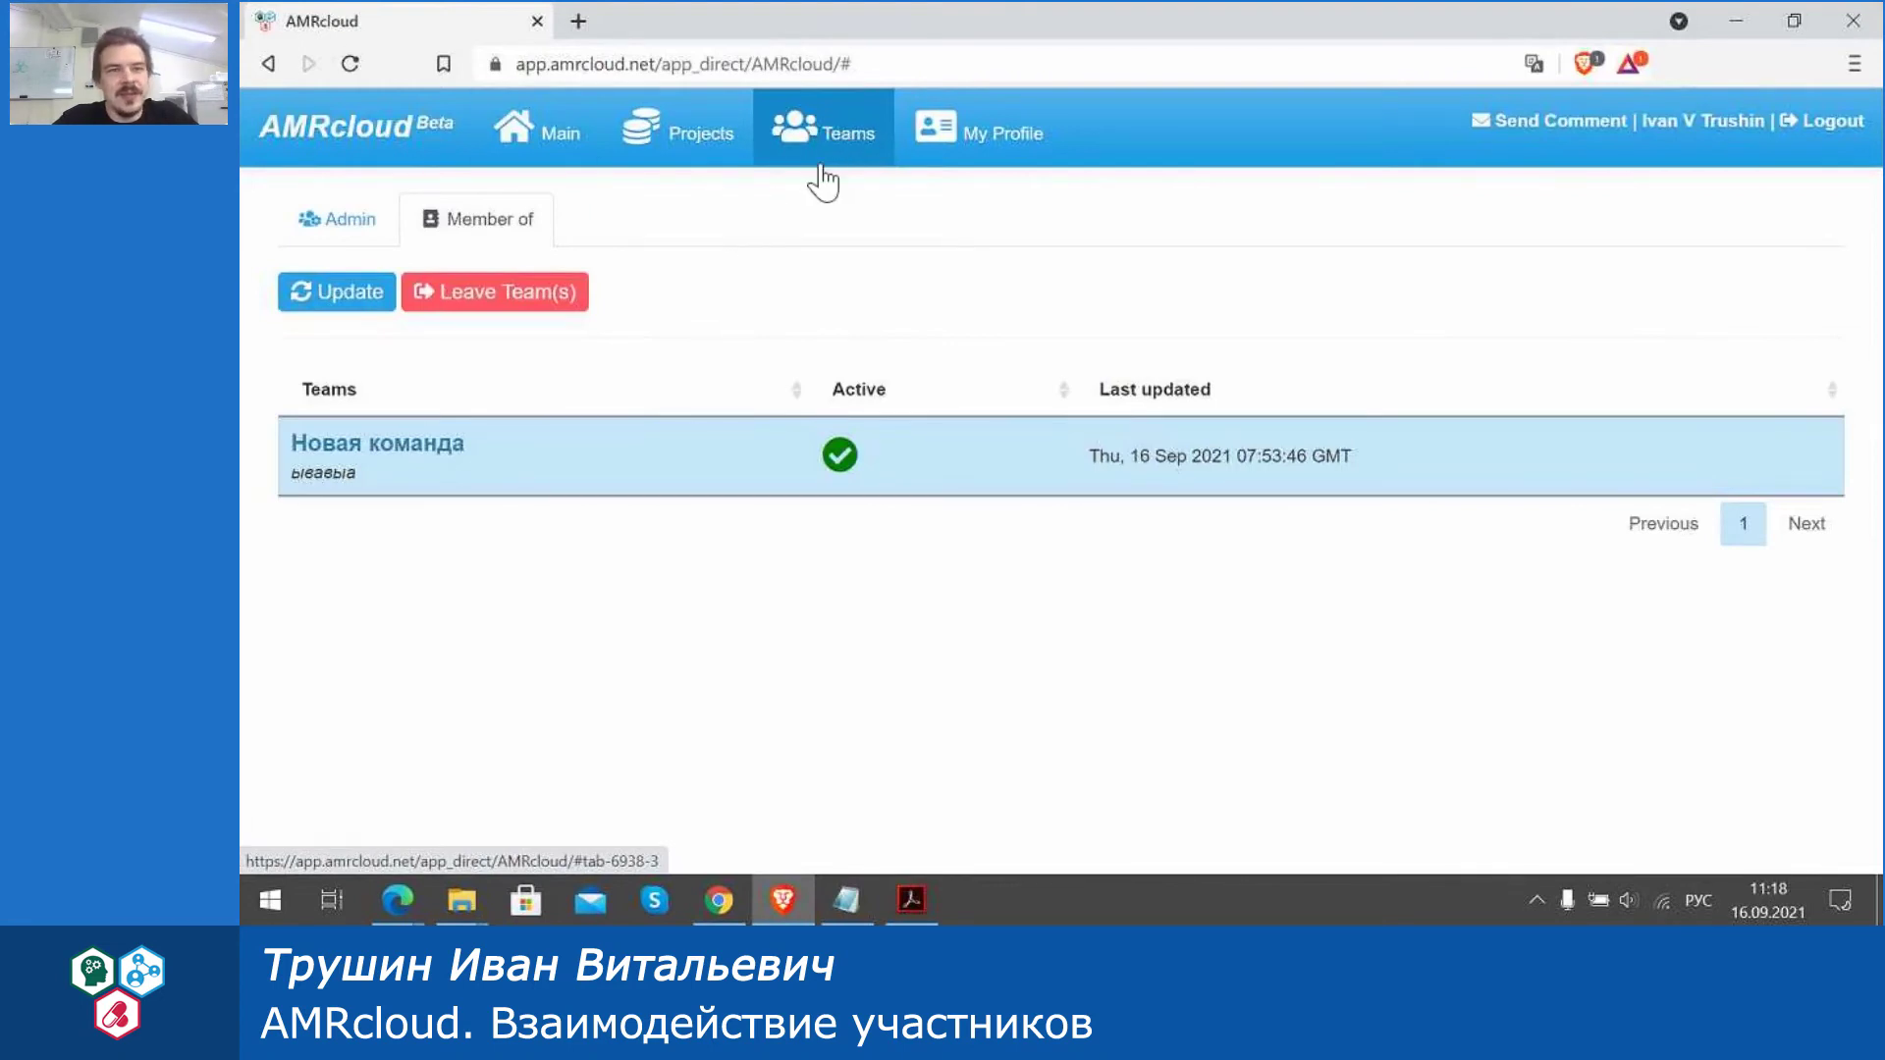
left_click(355, 118)
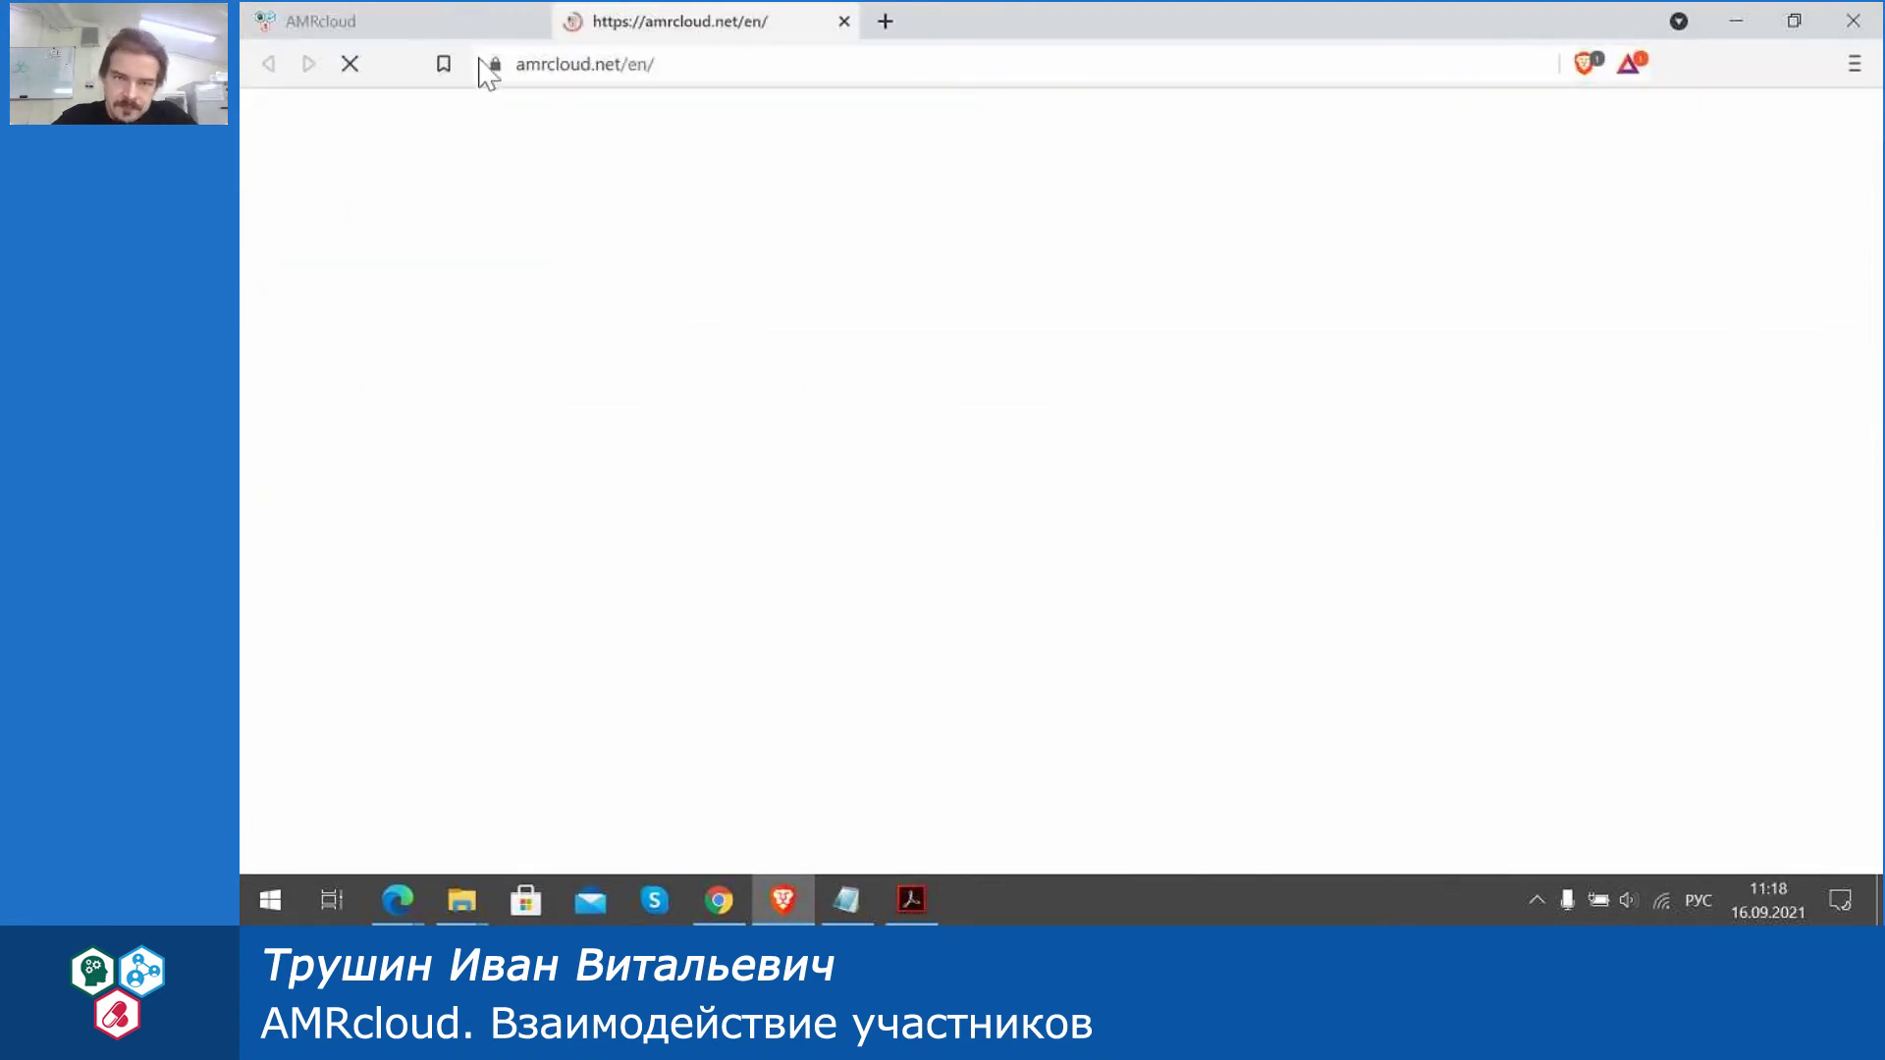
key("ctrl+shift+Tab")
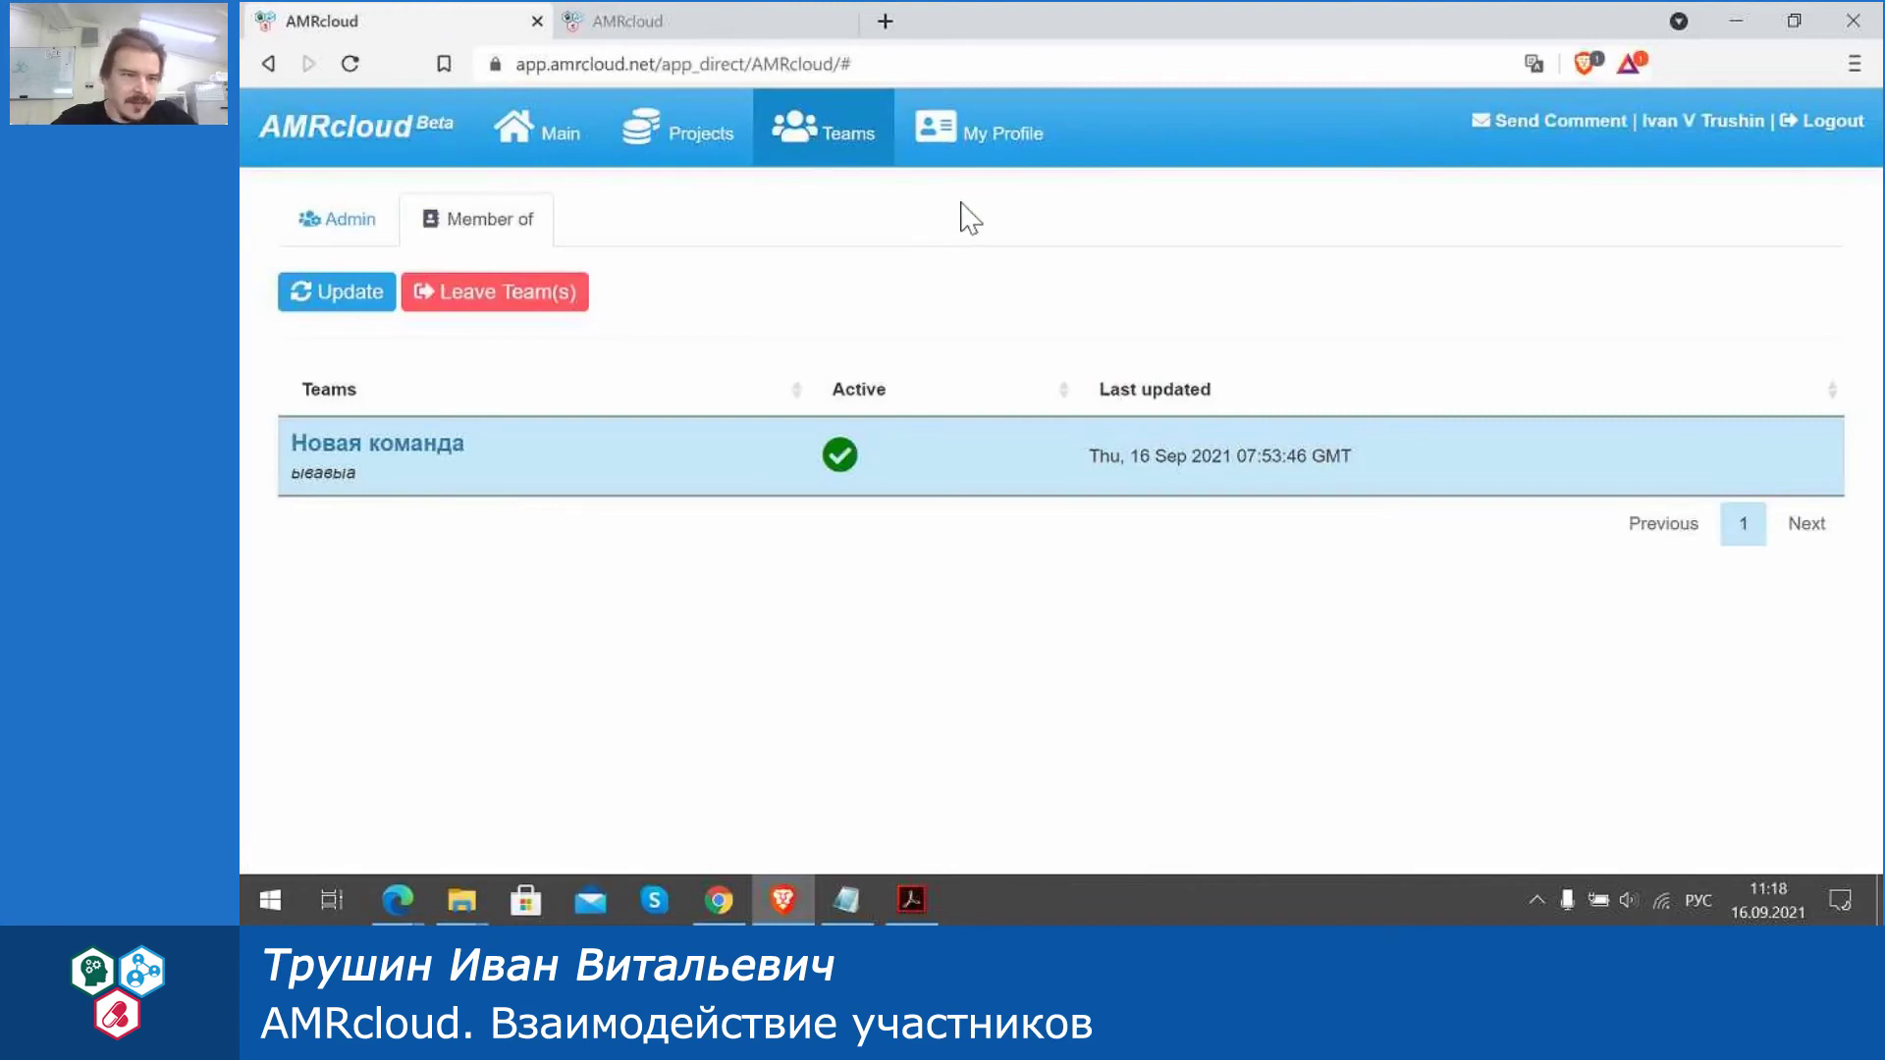
left_click(337, 218)
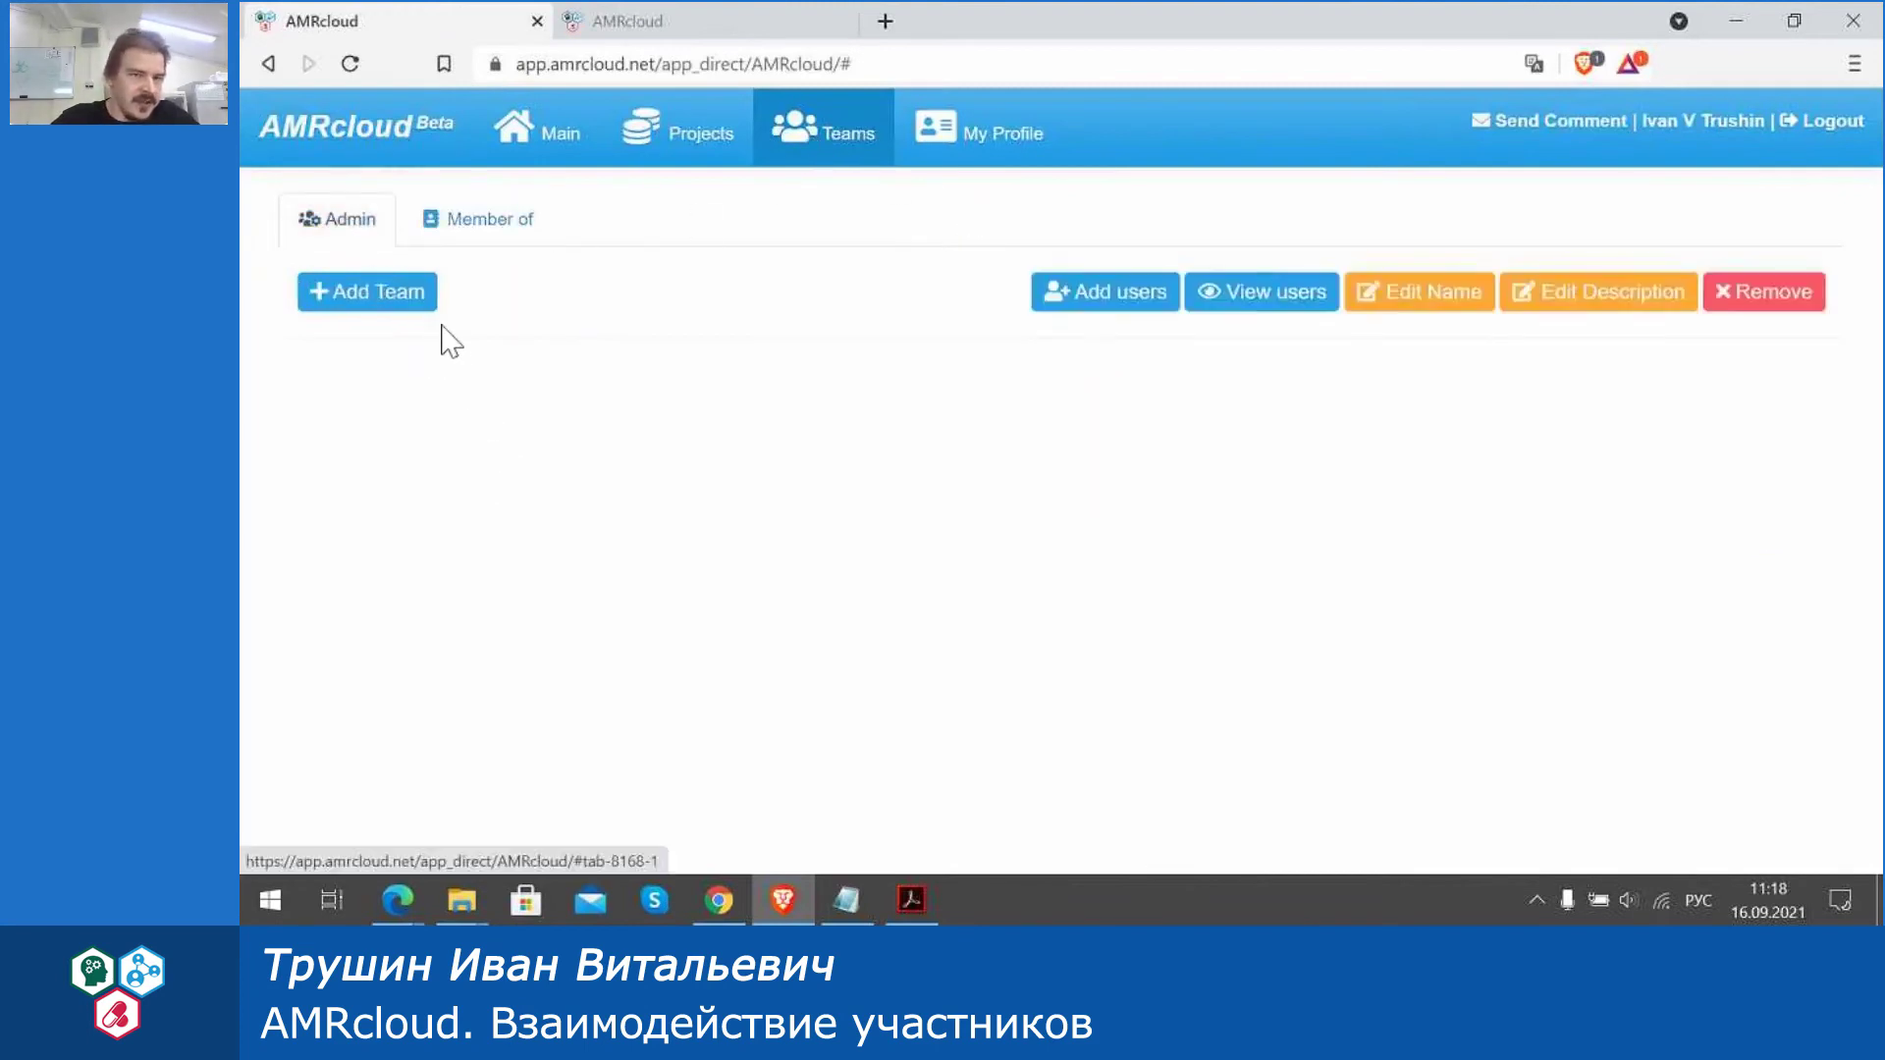
key("Tab")
key("Return")
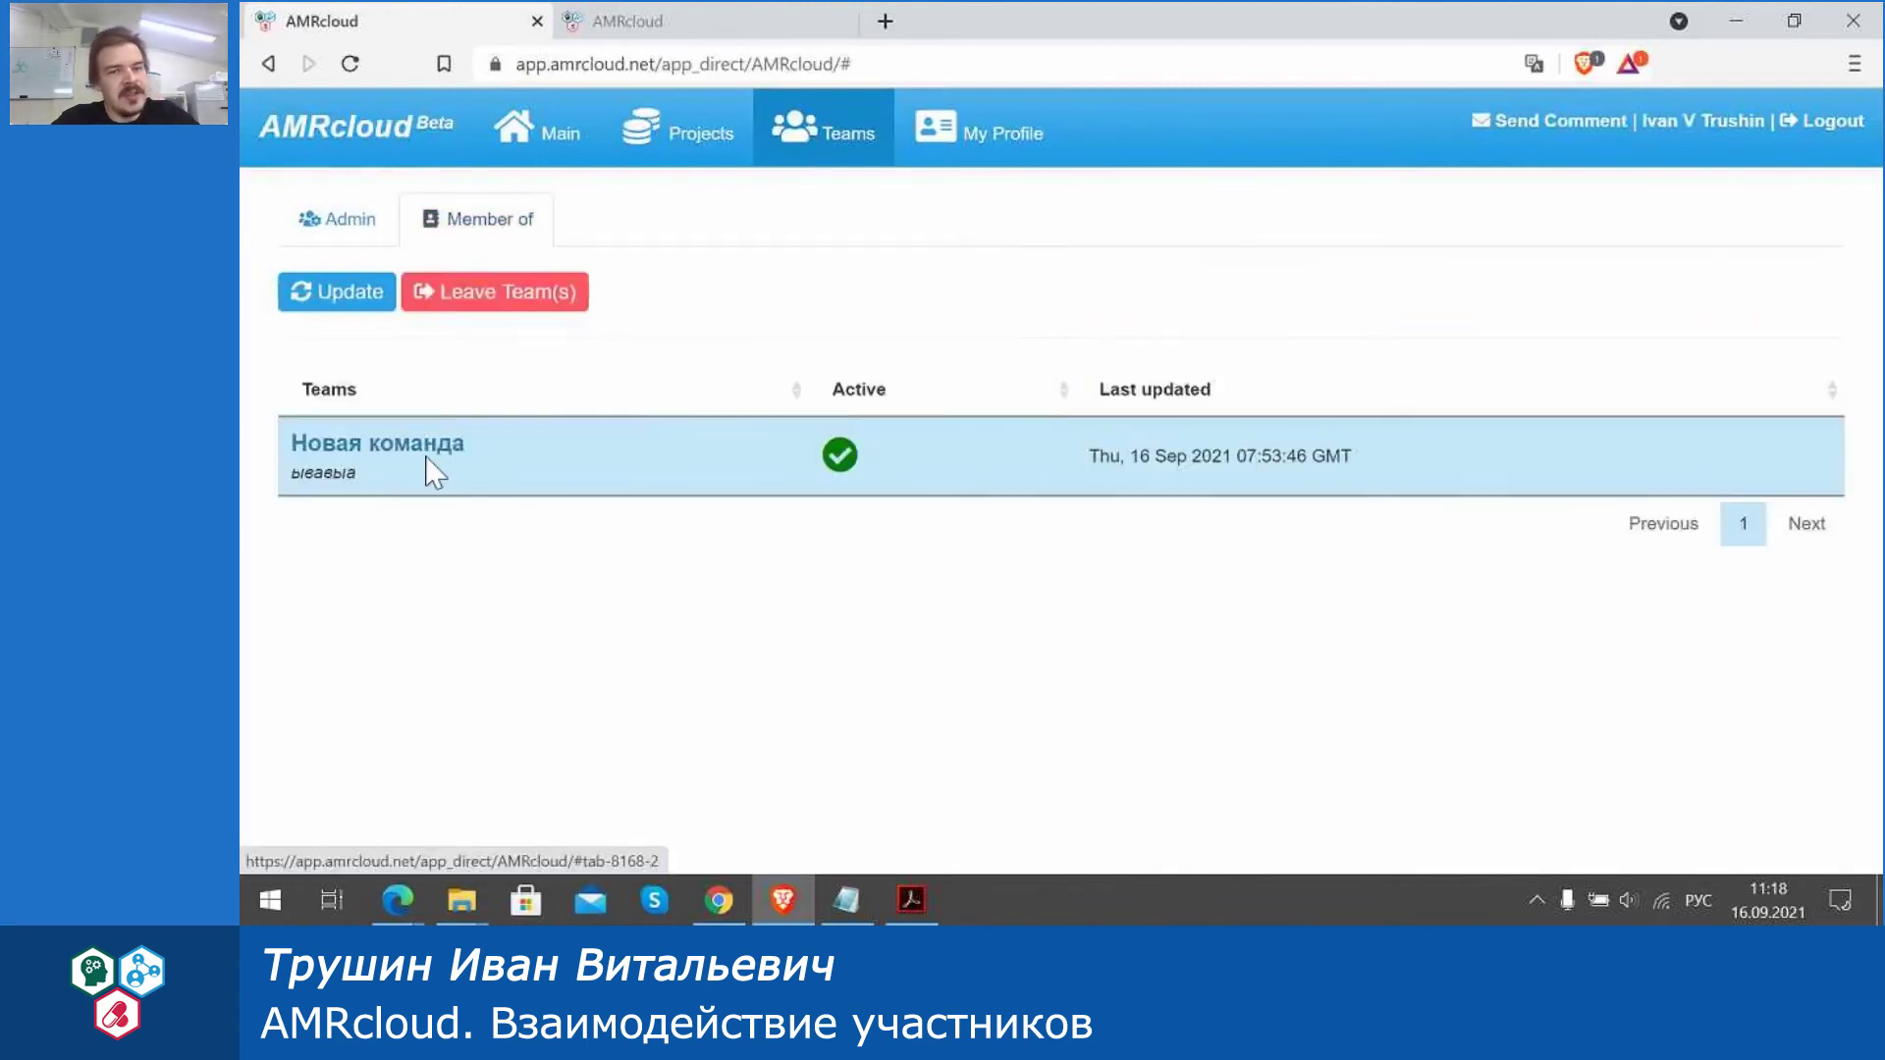
left_click(343, 297)
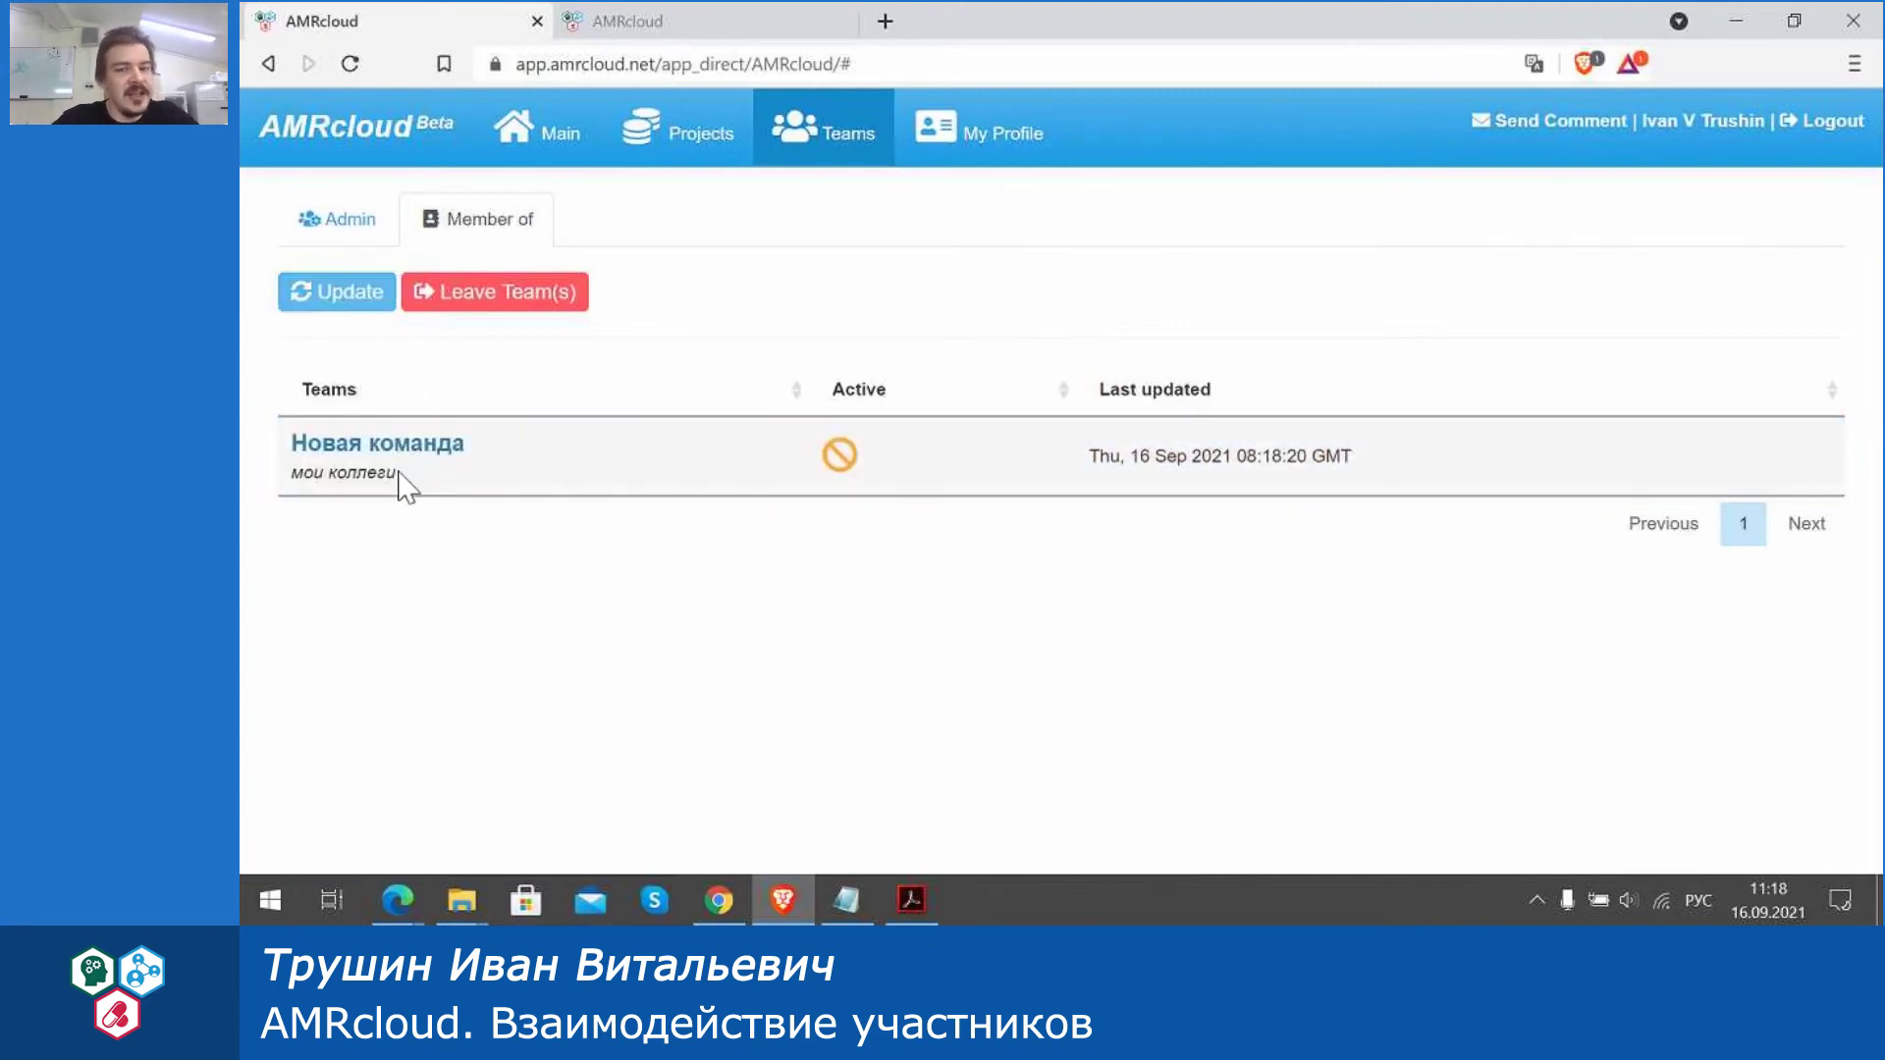
Inspect the inactive Новая команда membership row, then return to the administrator's team users window
left_click(568, 479)
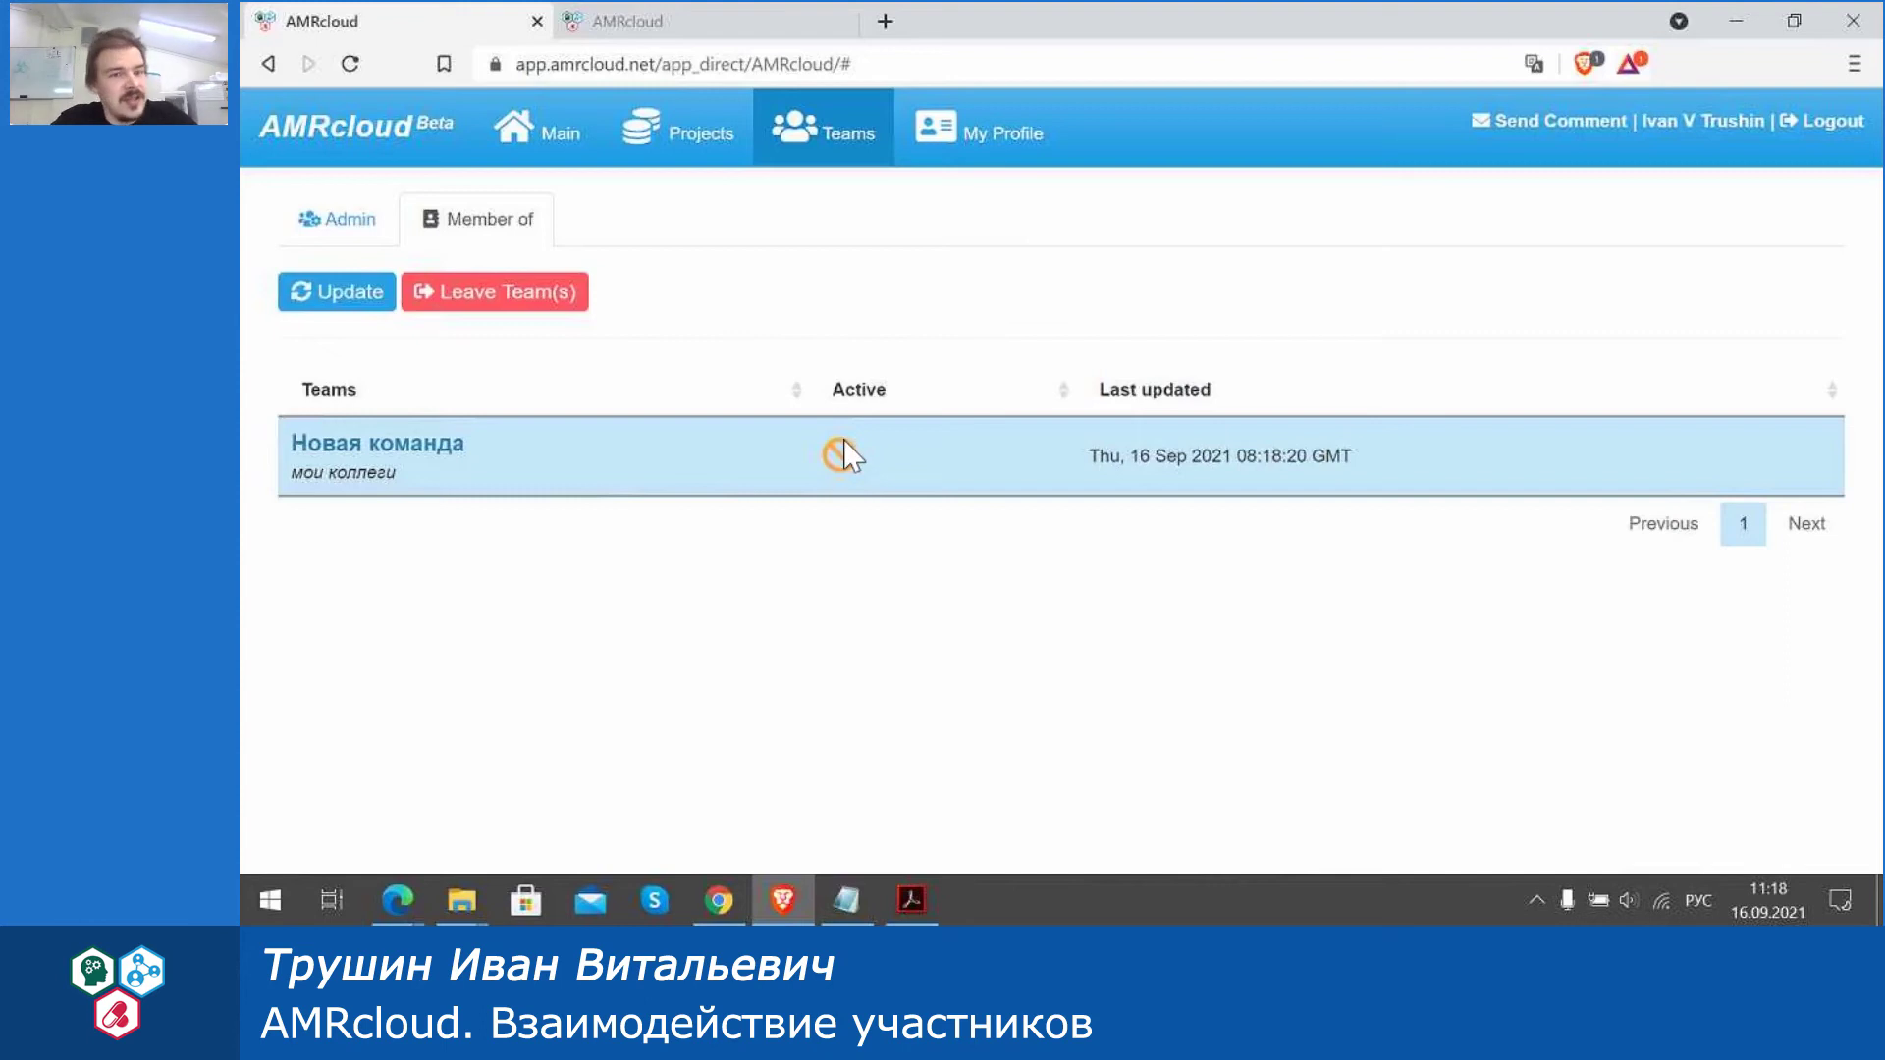
left_click(846, 473)
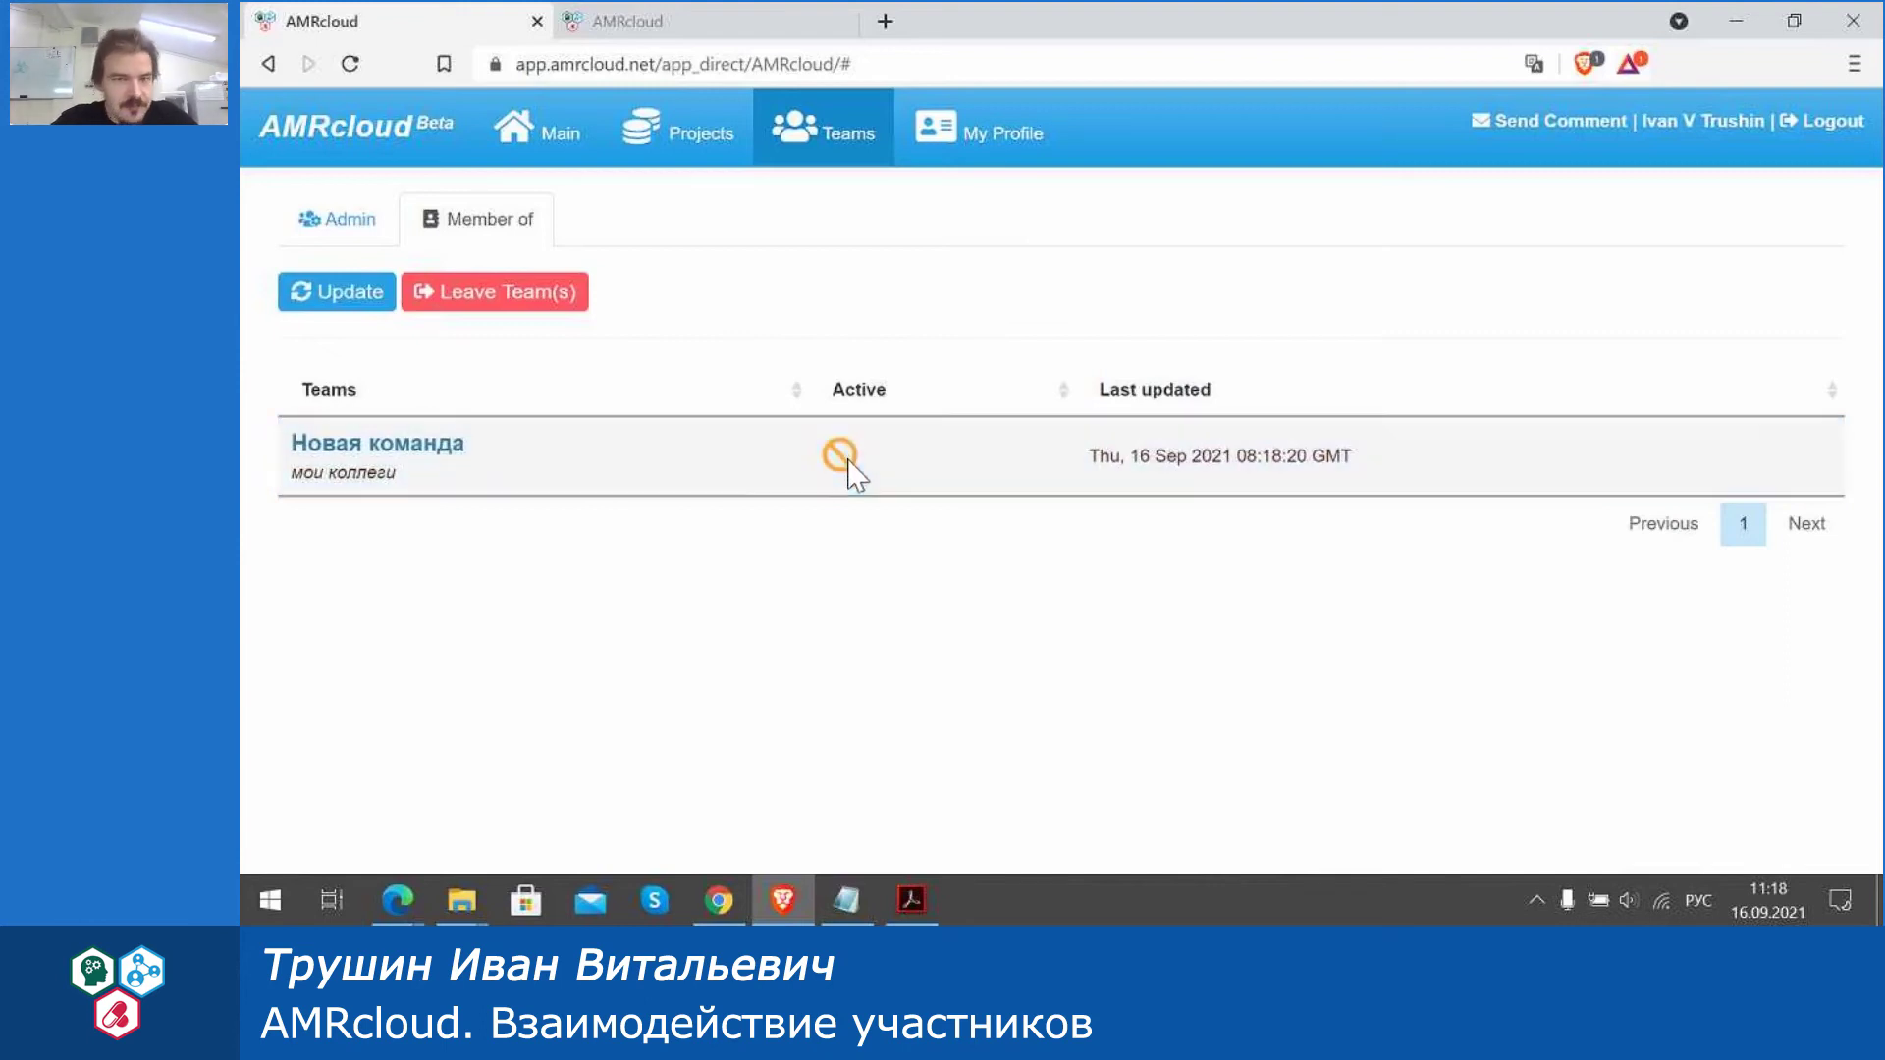
left_click(850, 477)
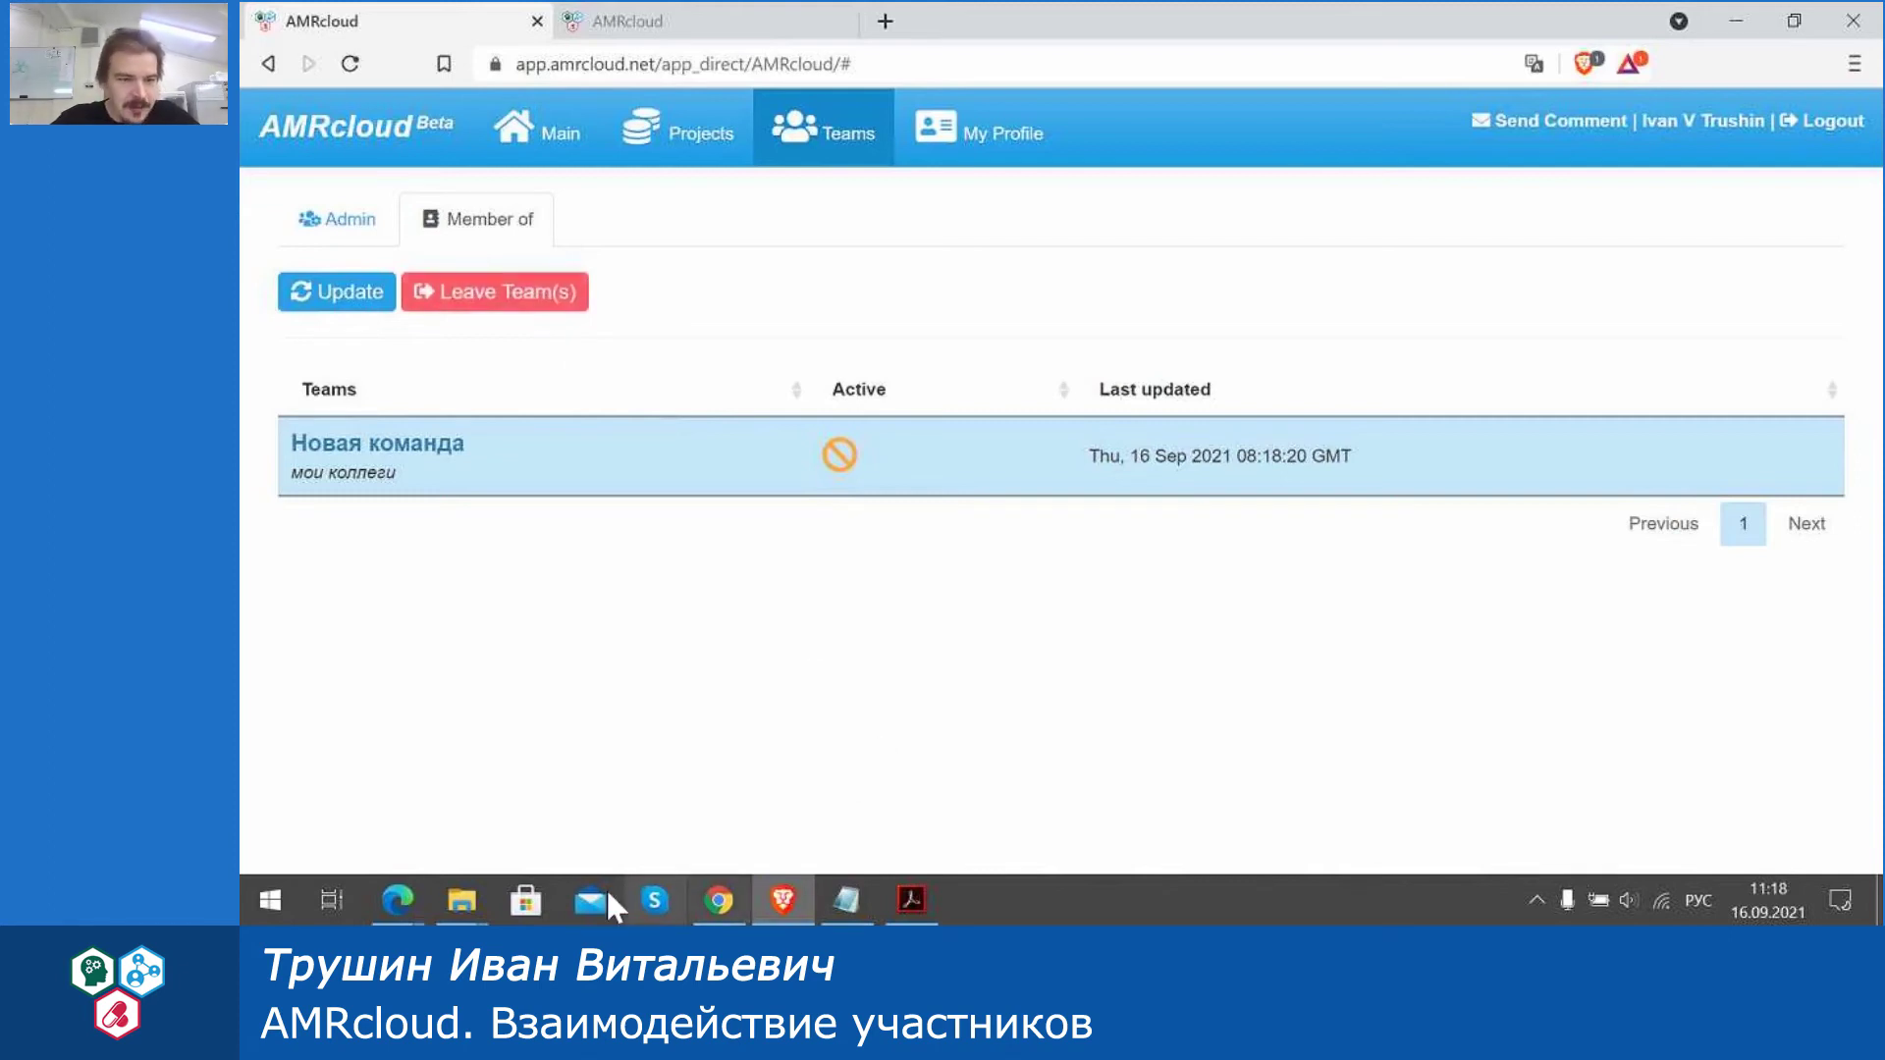
left_click(397, 895)
left_click(412, 822)
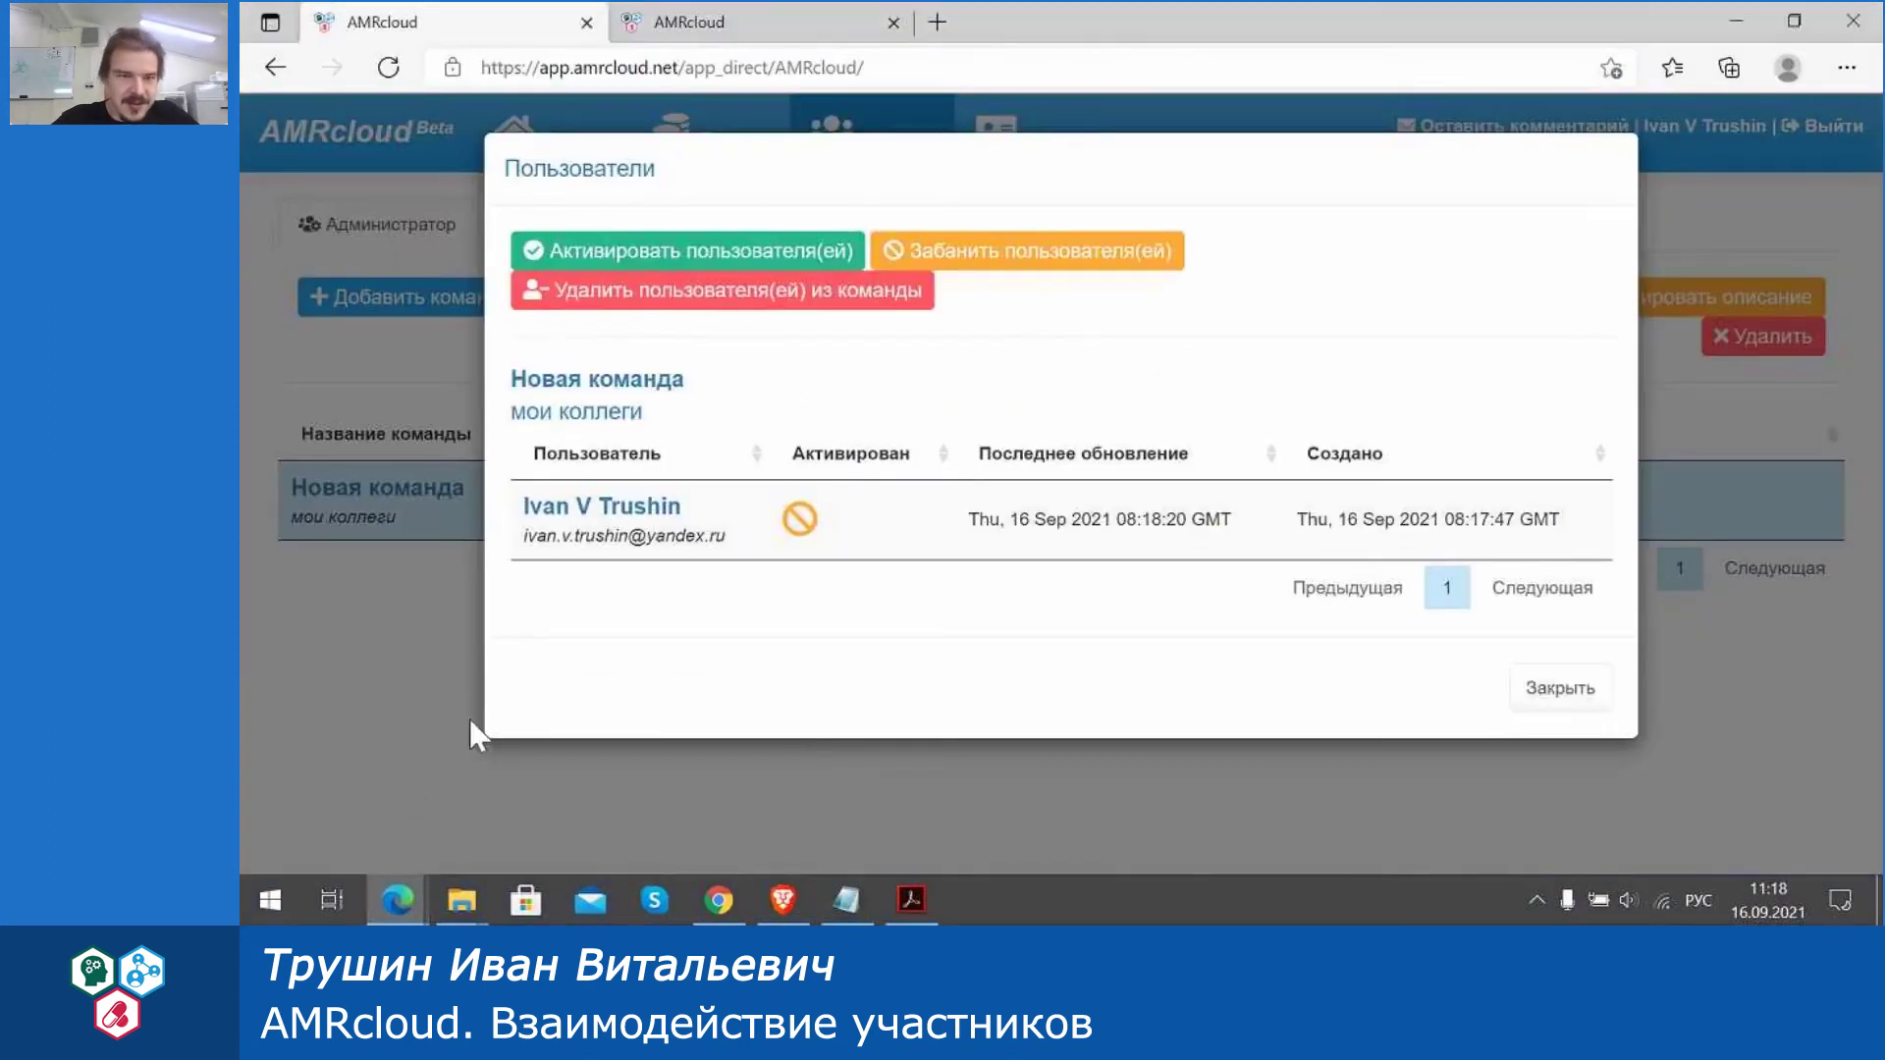
Reactivate the banned member of Новая команда and close the team's users list
left_click(736, 252)
left_click(830, 310)
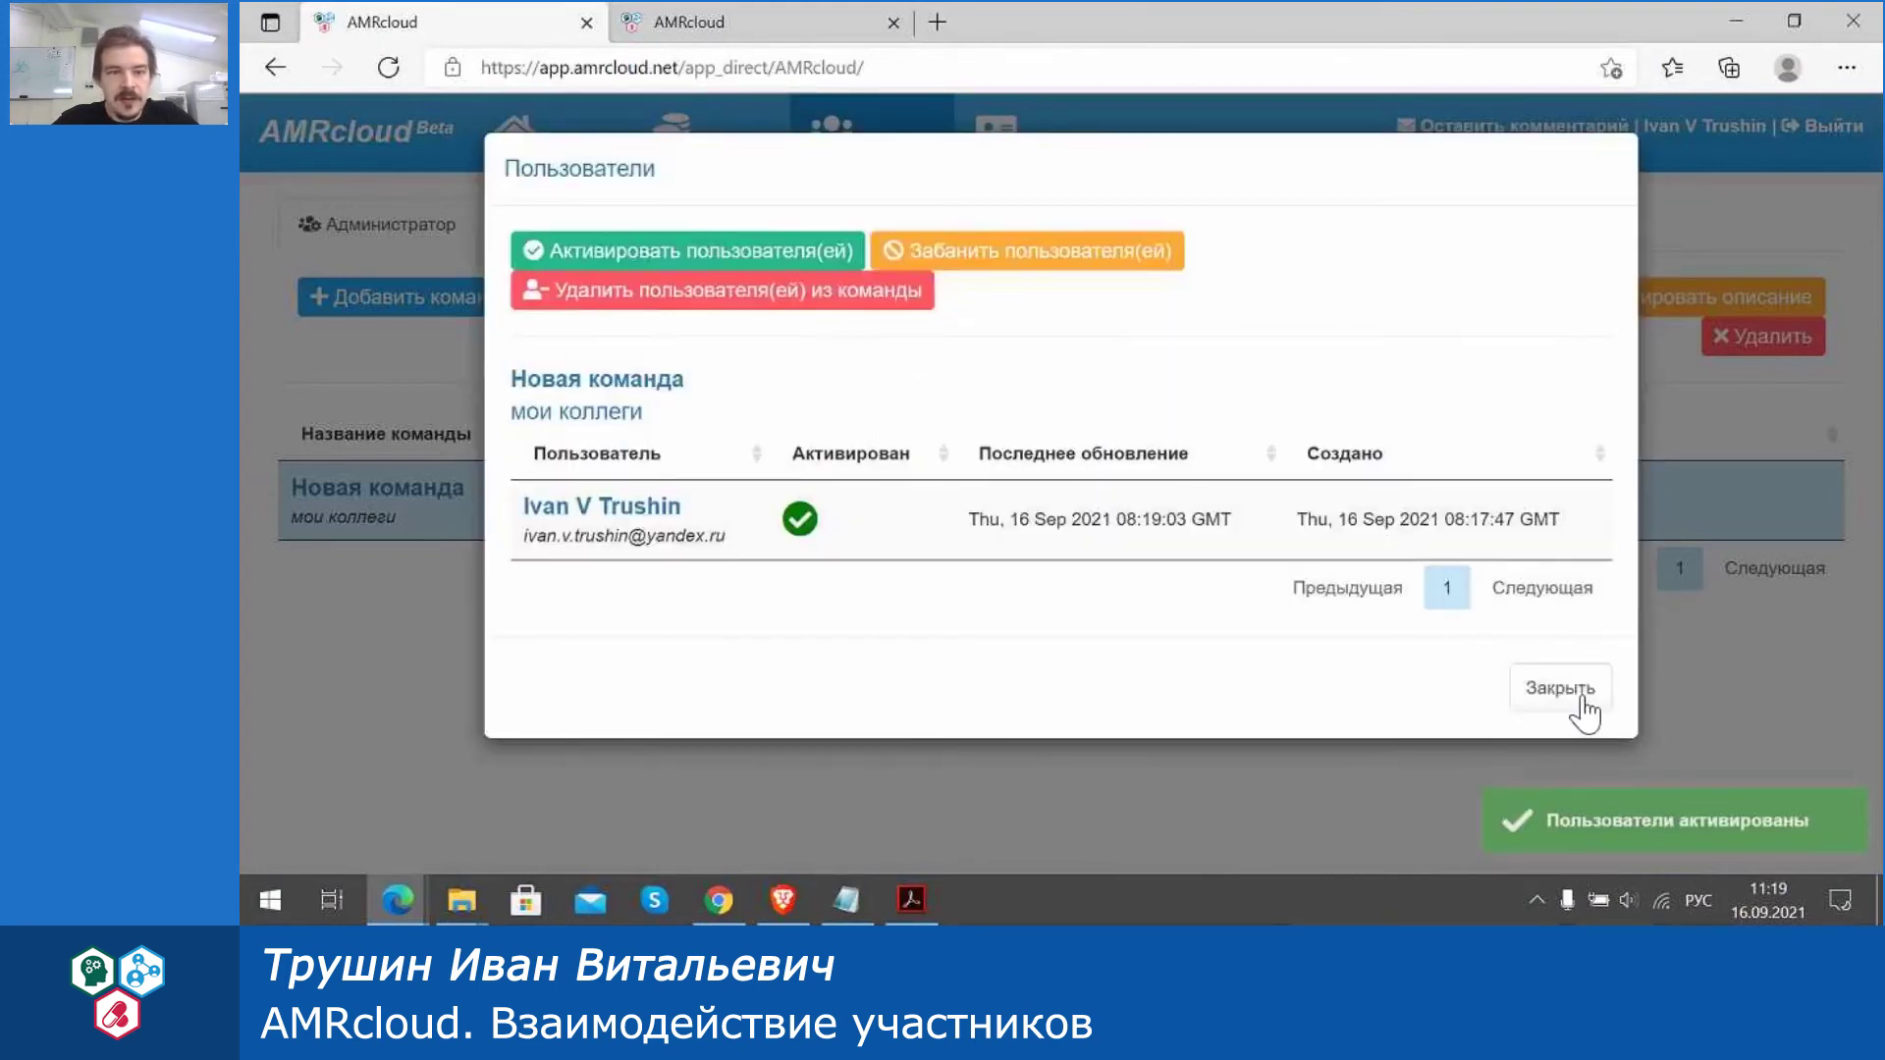
left_click(1581, 693)
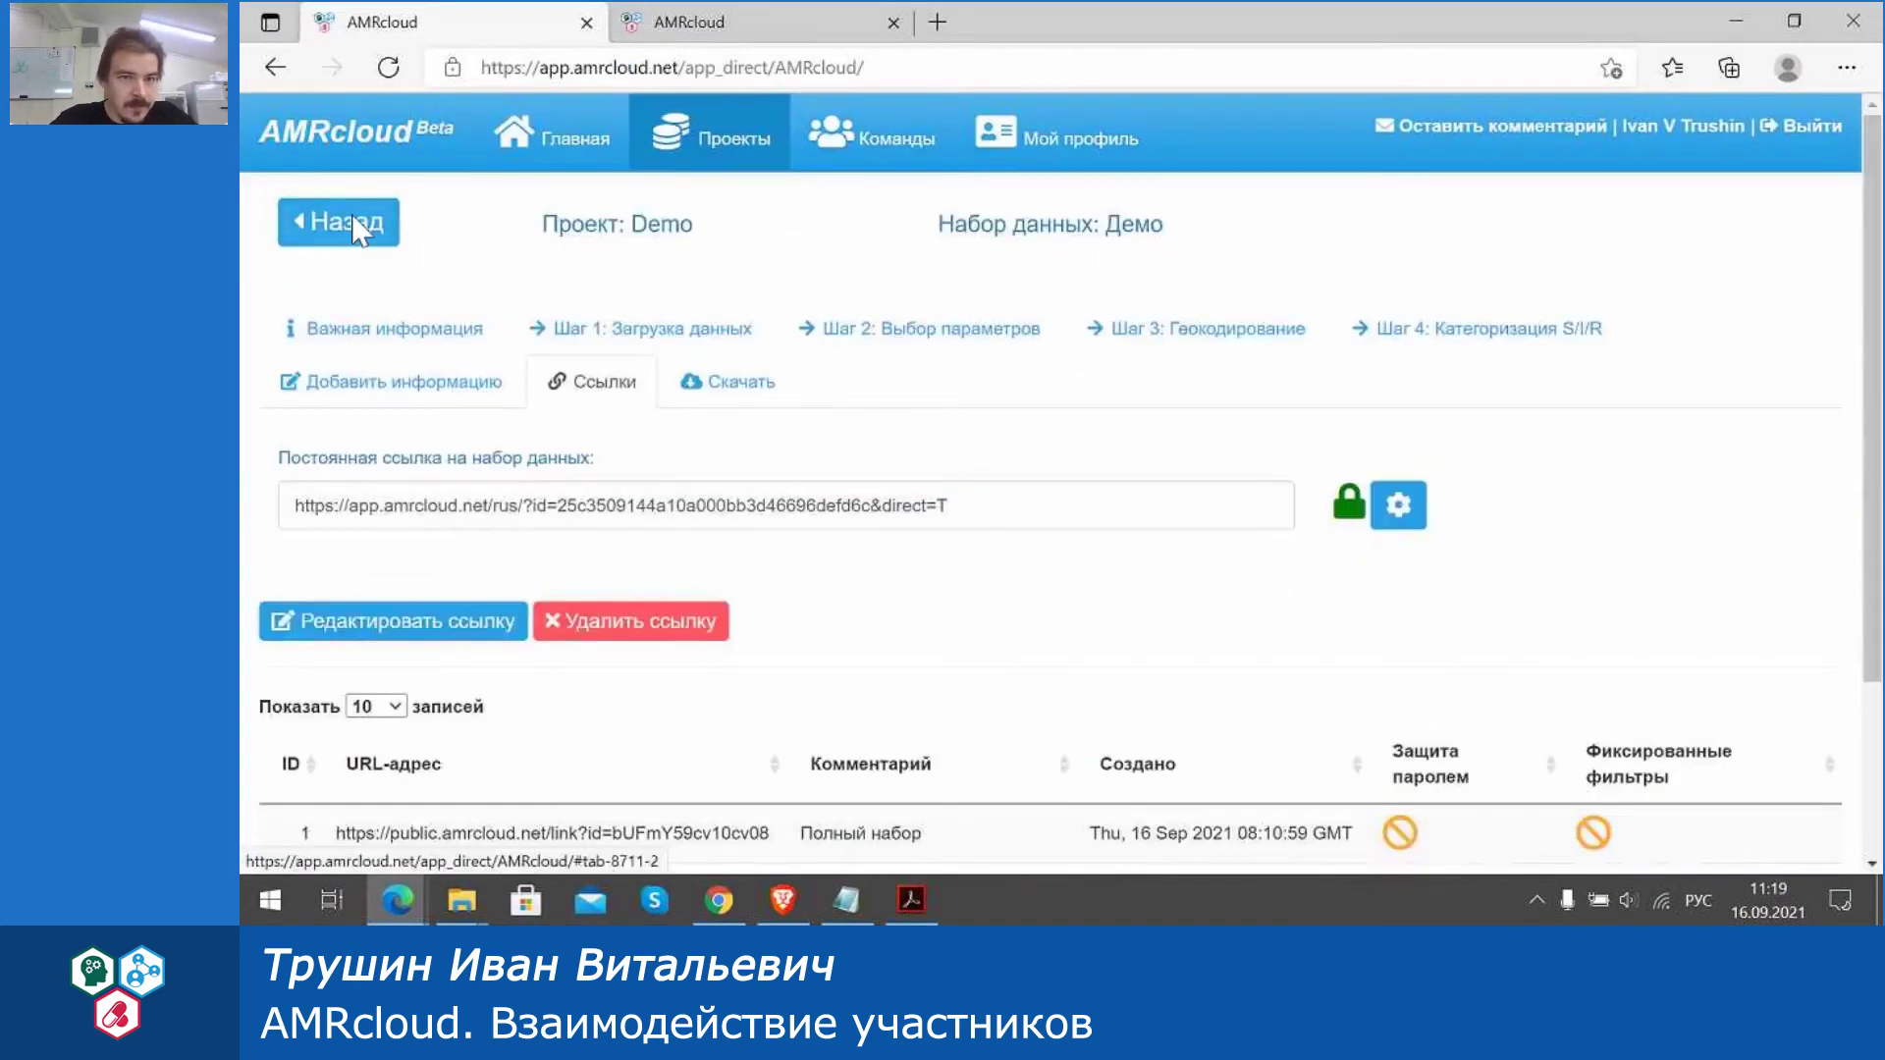
Go back to Мои проекты and select the Demo project
left_click(345, 226)
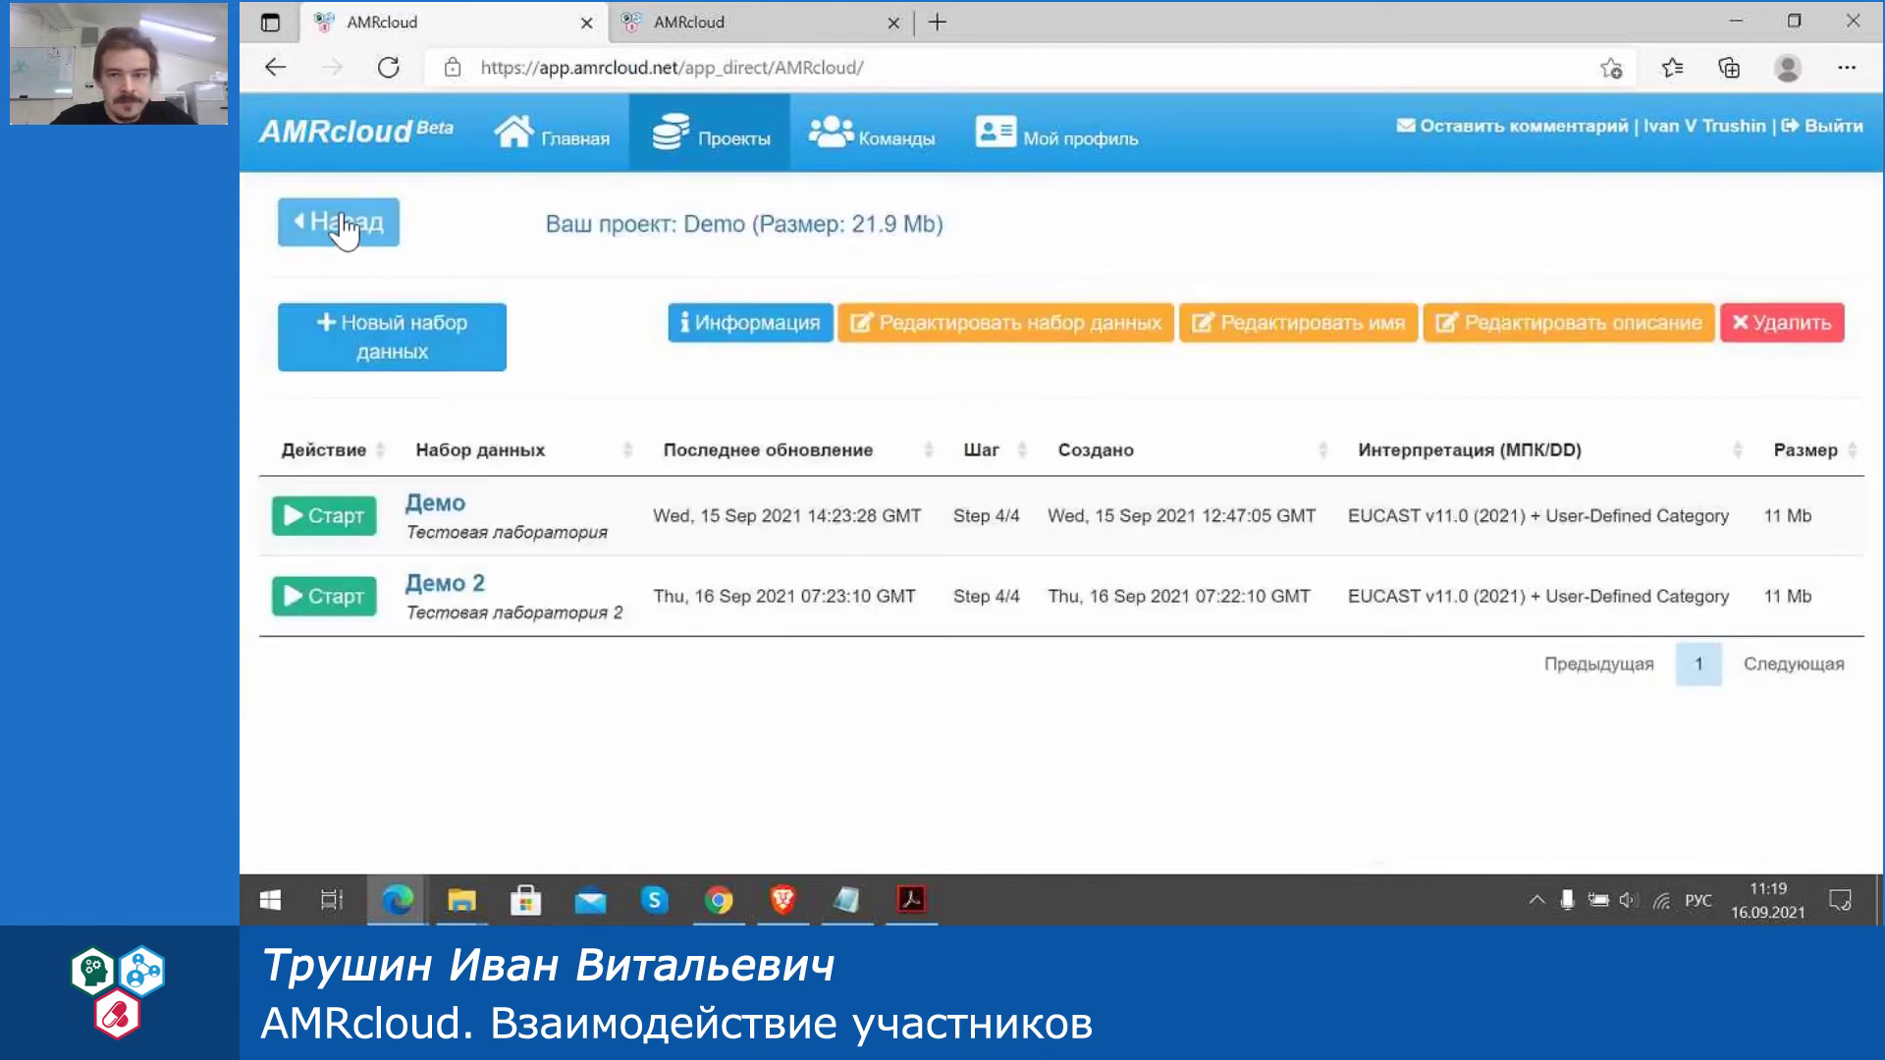
left_click(321, 212)
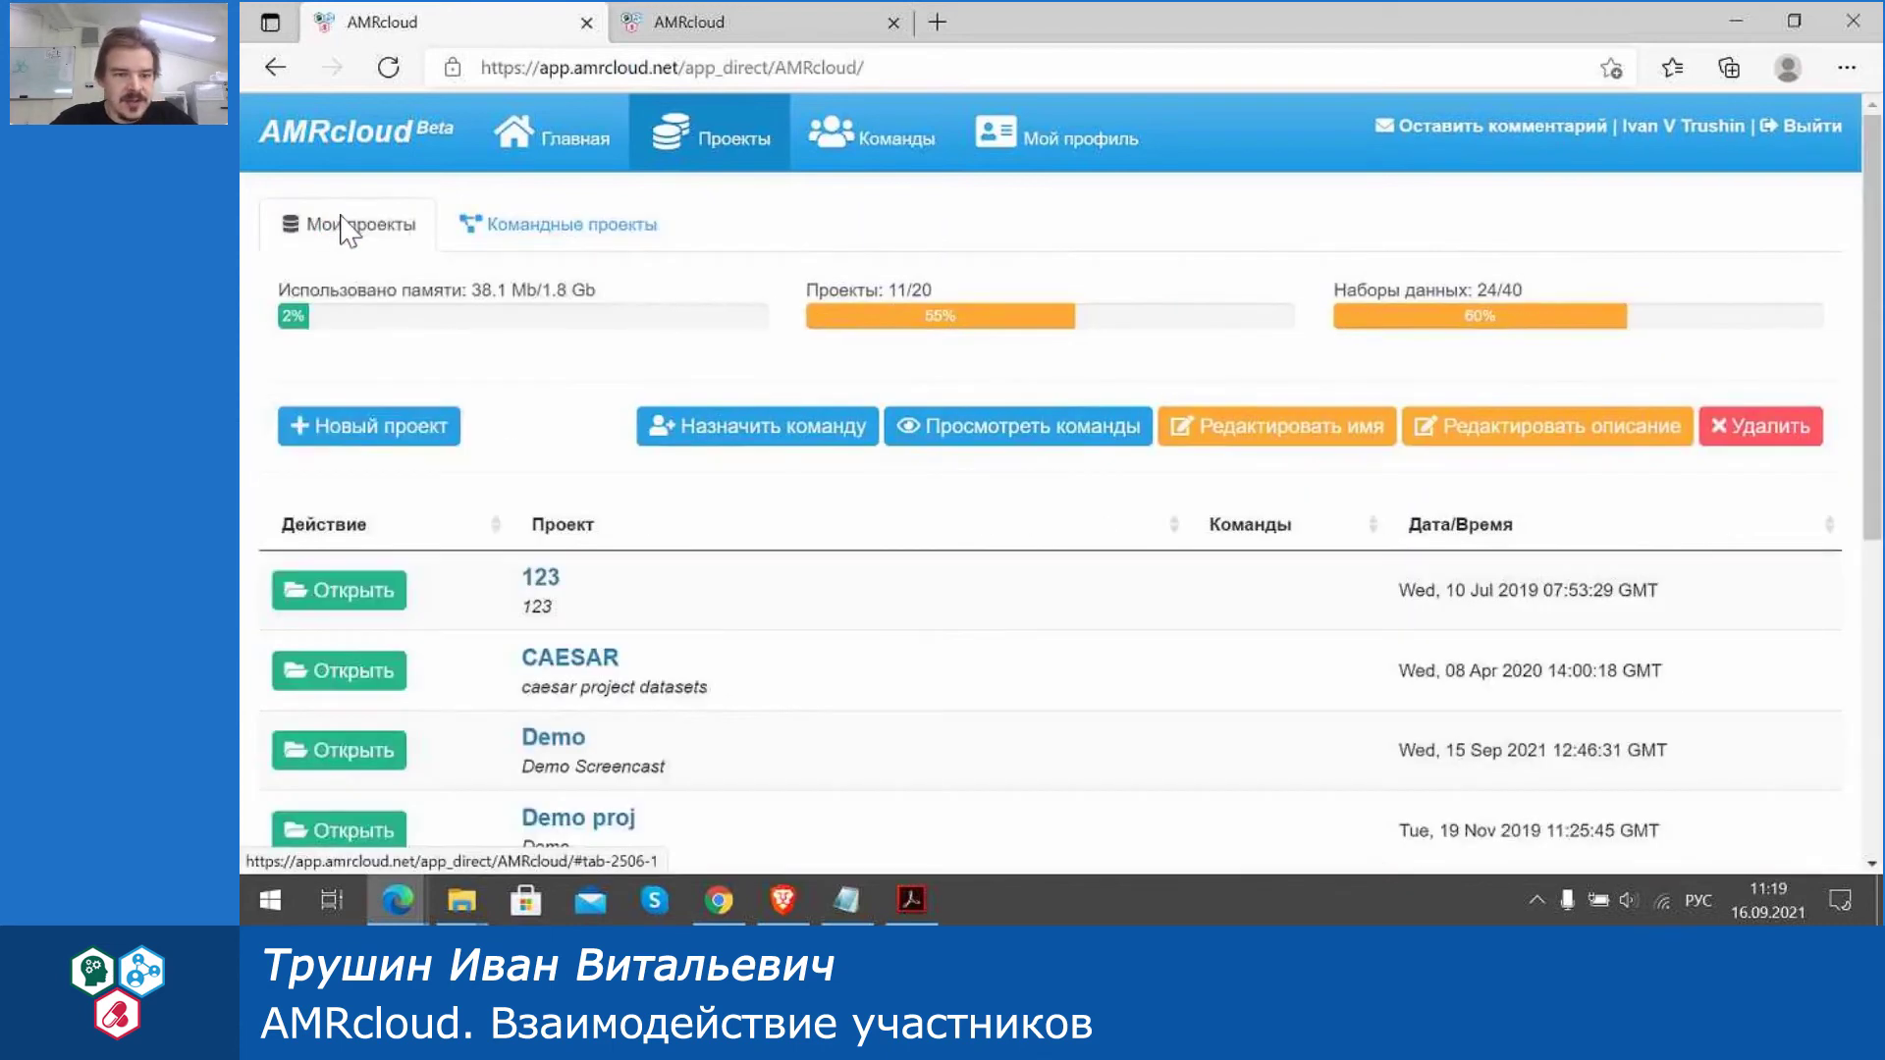
scroll(776, 639, "down", 1)
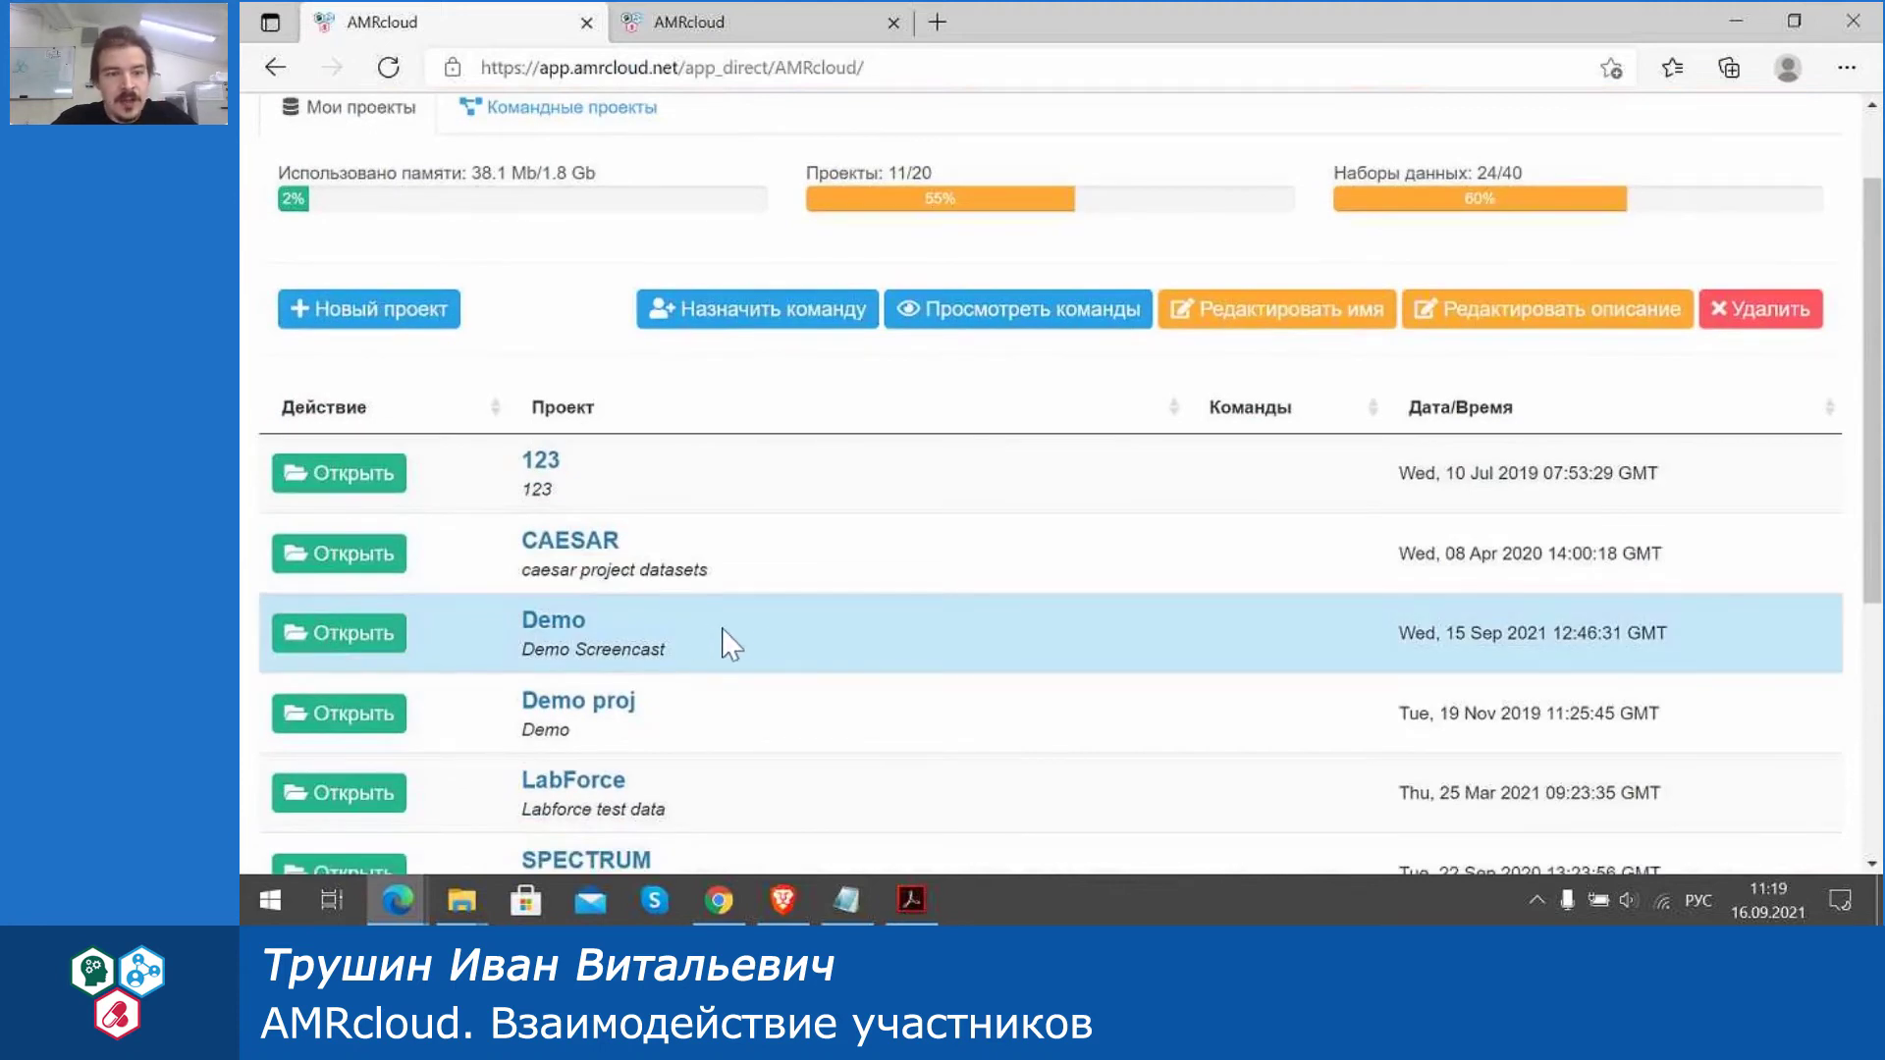
left_click(427, 638)
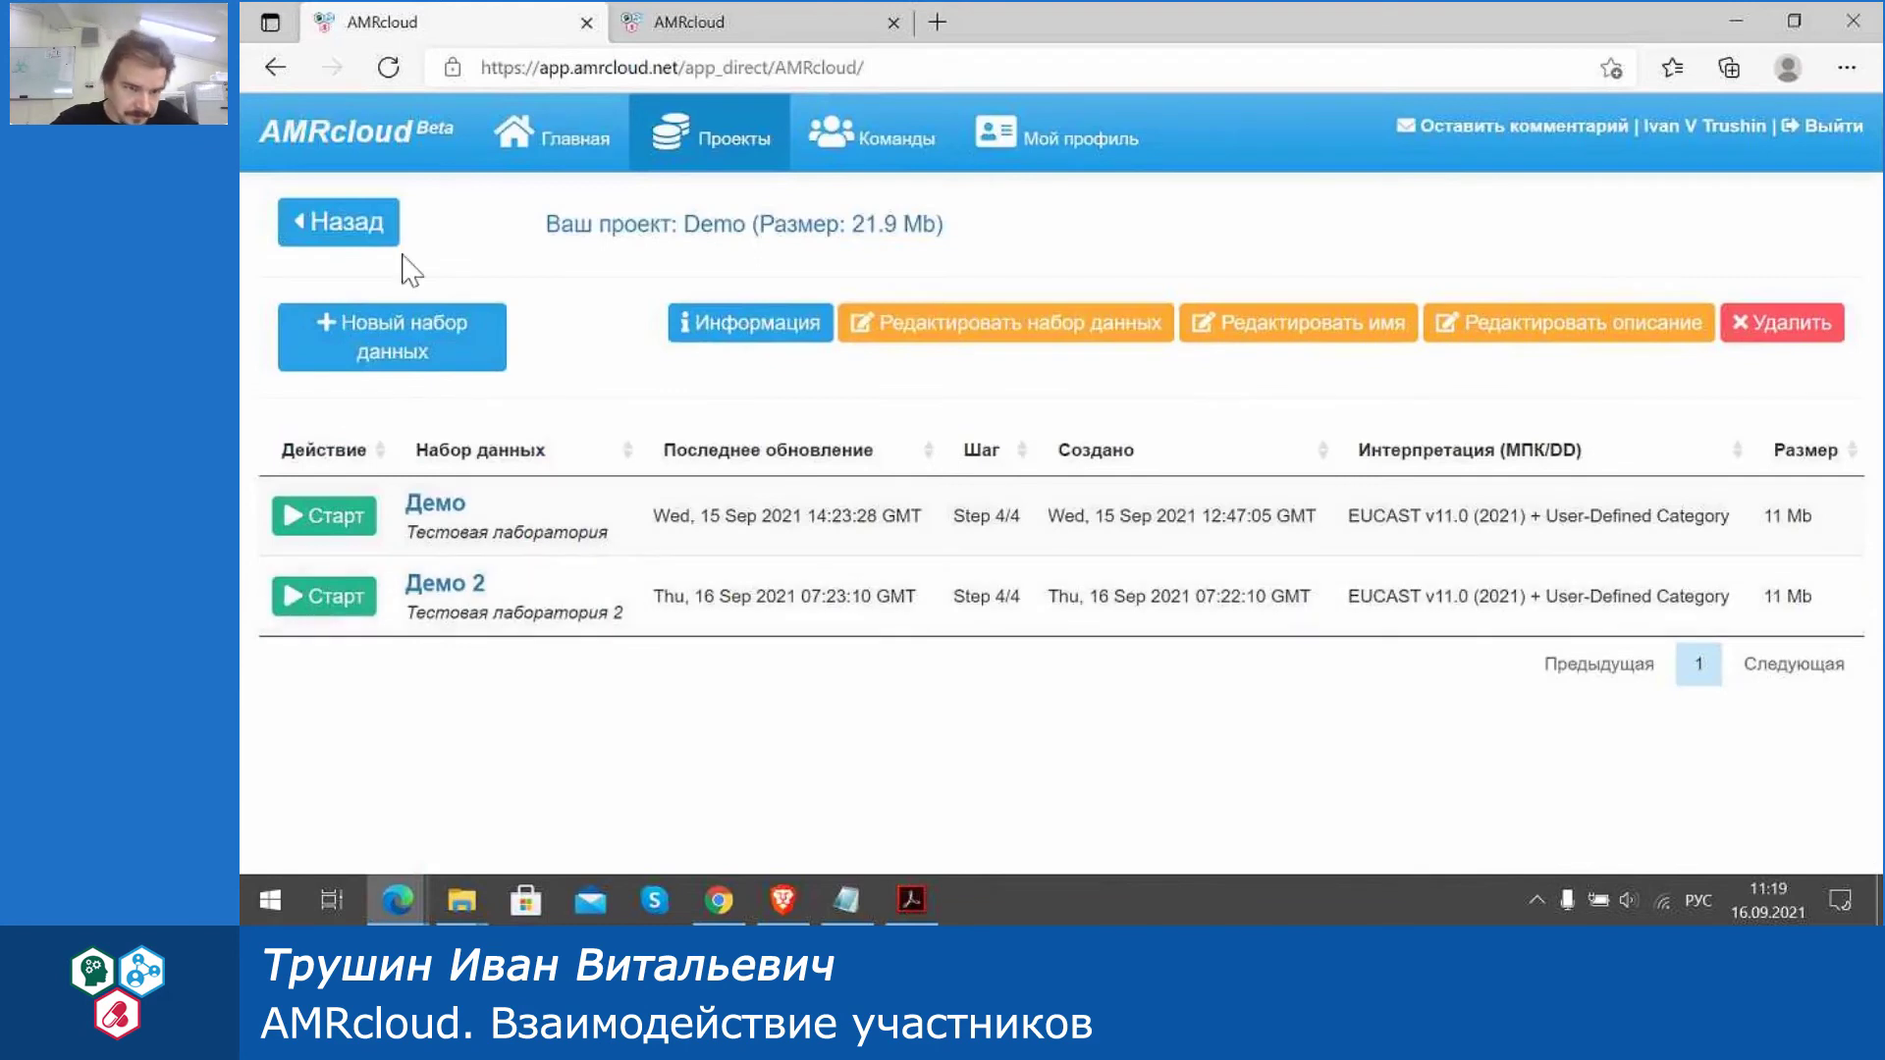
left_click(393, 236)
left_click(688, 732)
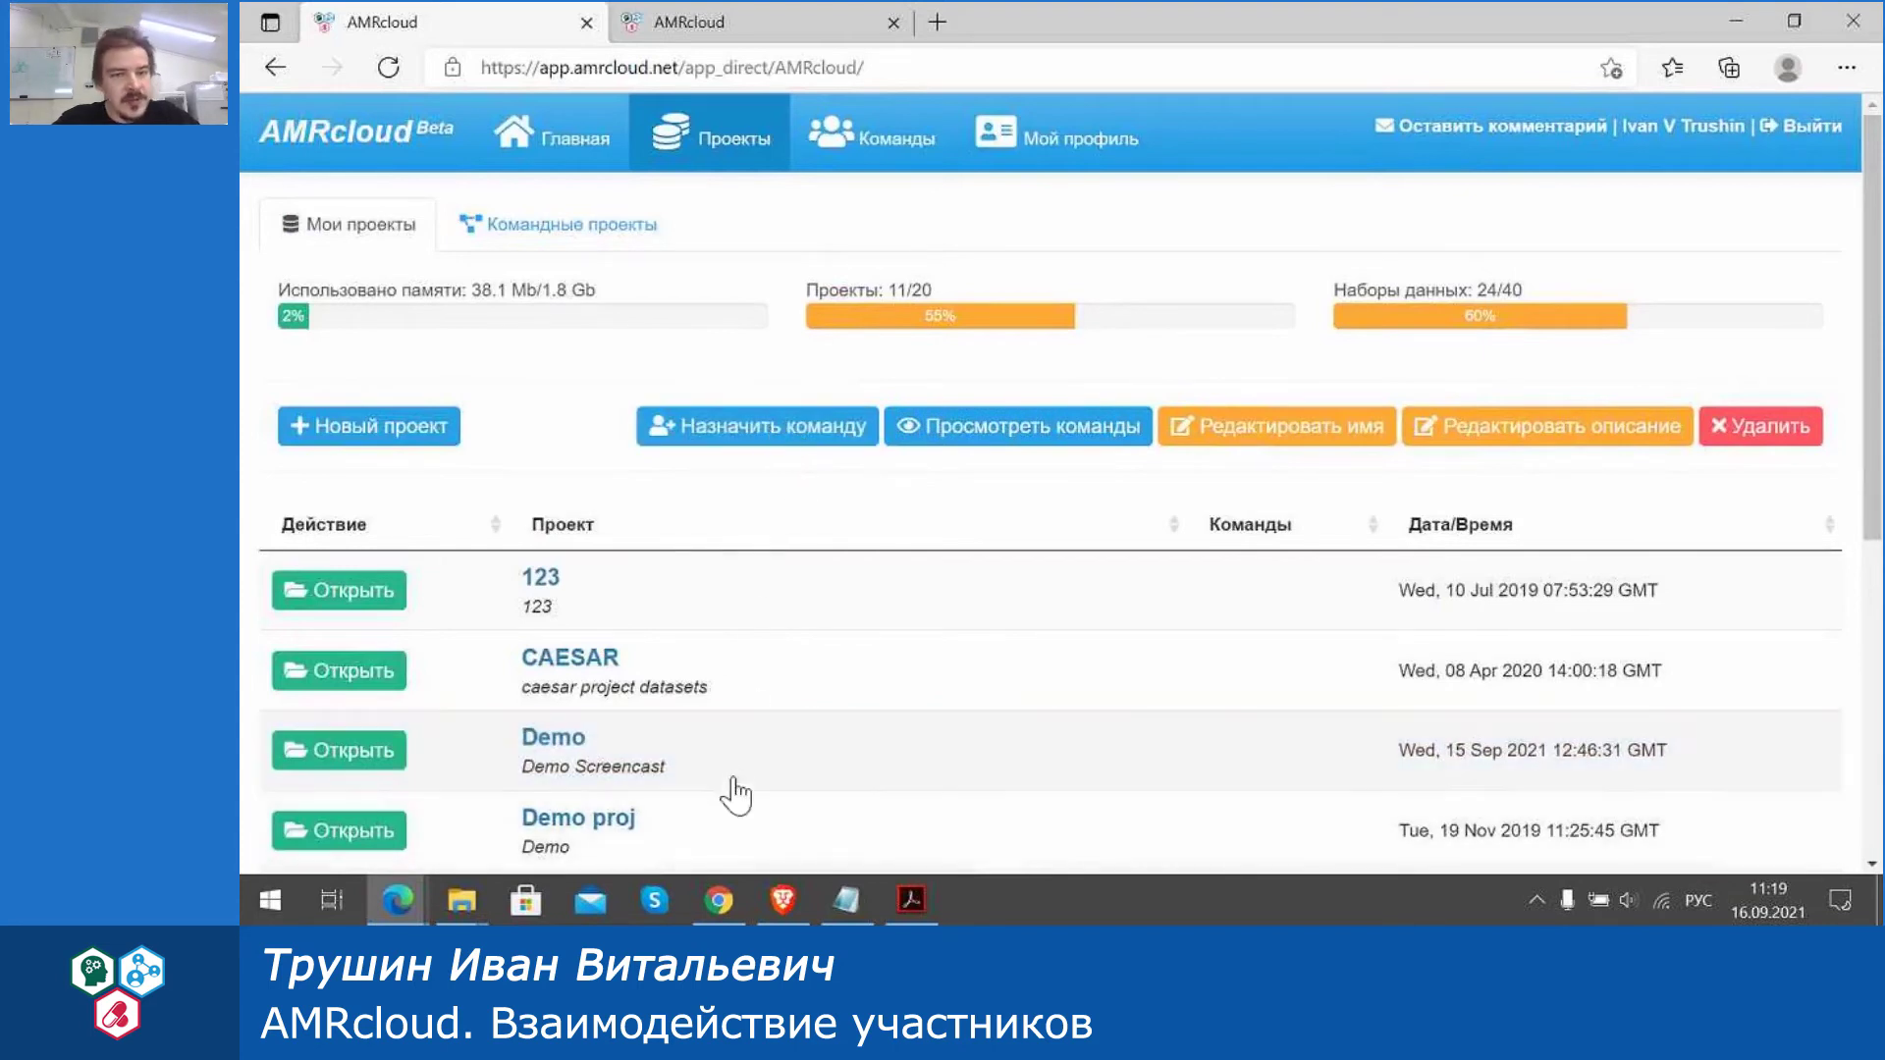
Assign the team Новая команда to the Demo project
left_click(783, 430)
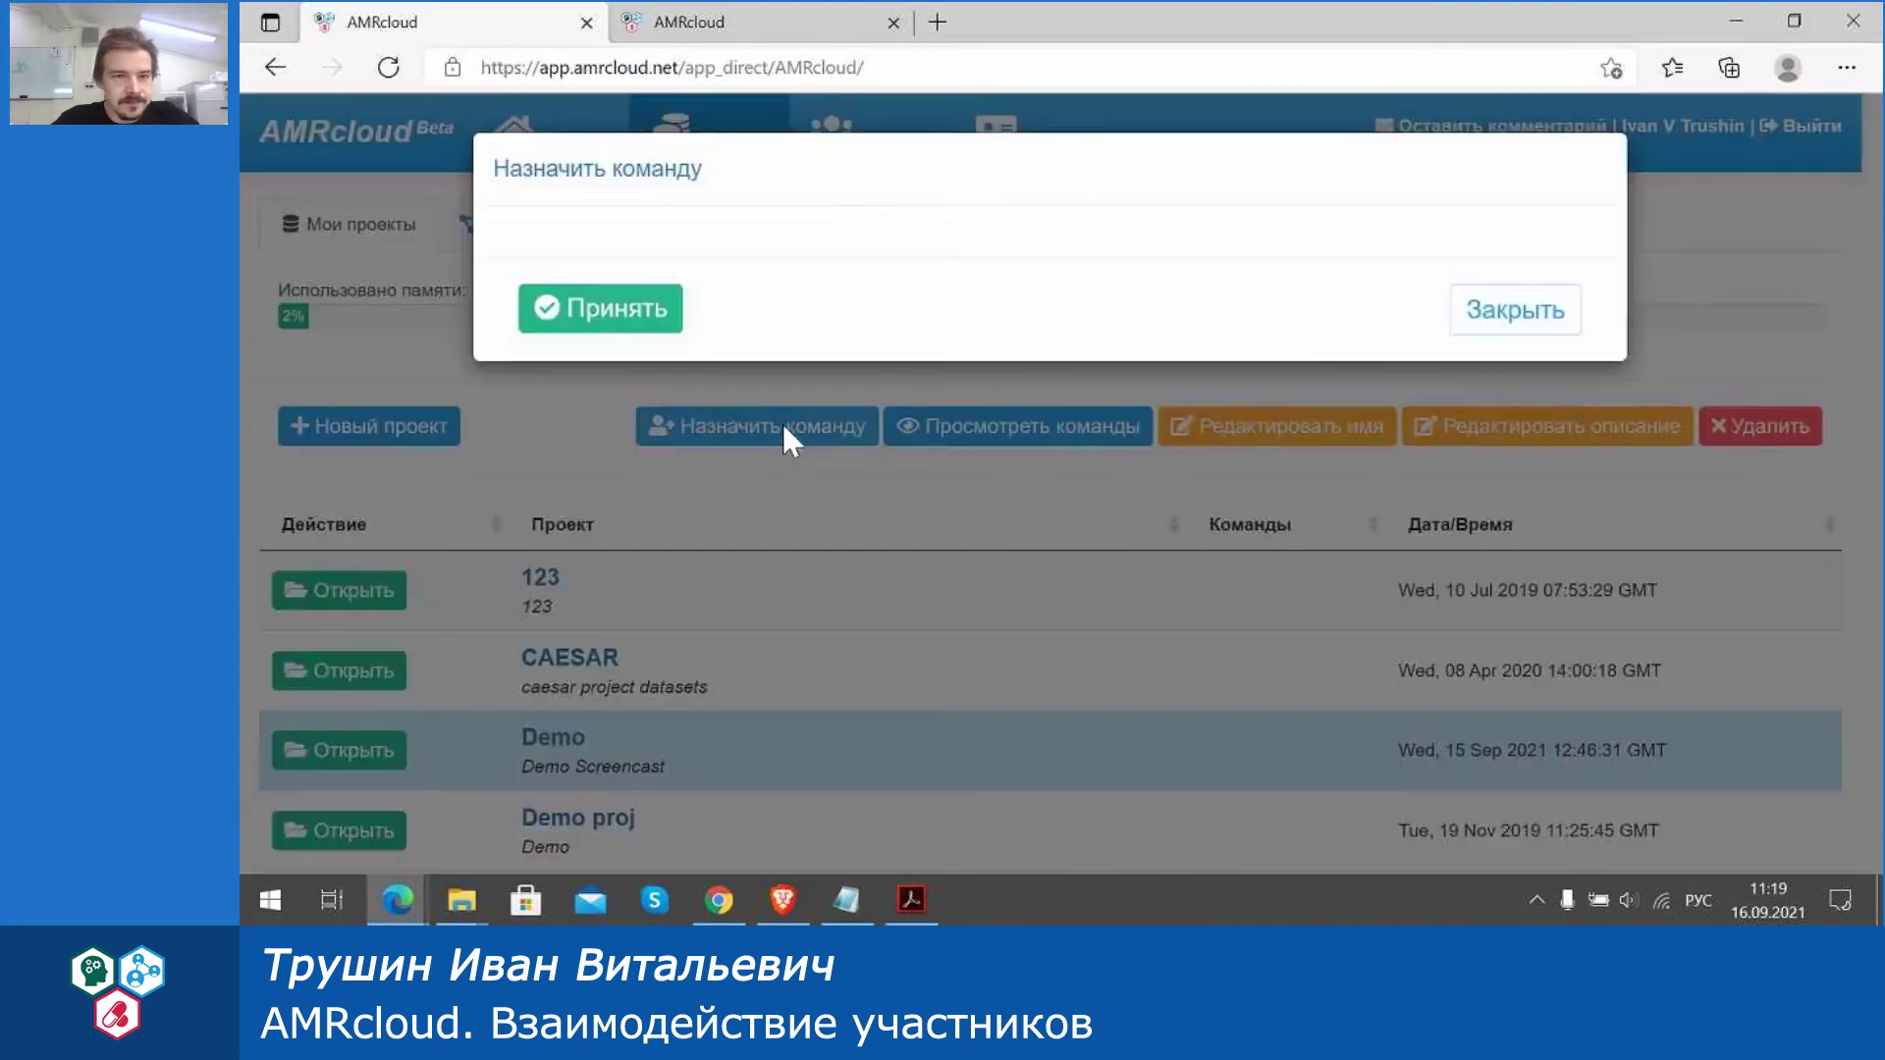
left_click(748, 285)
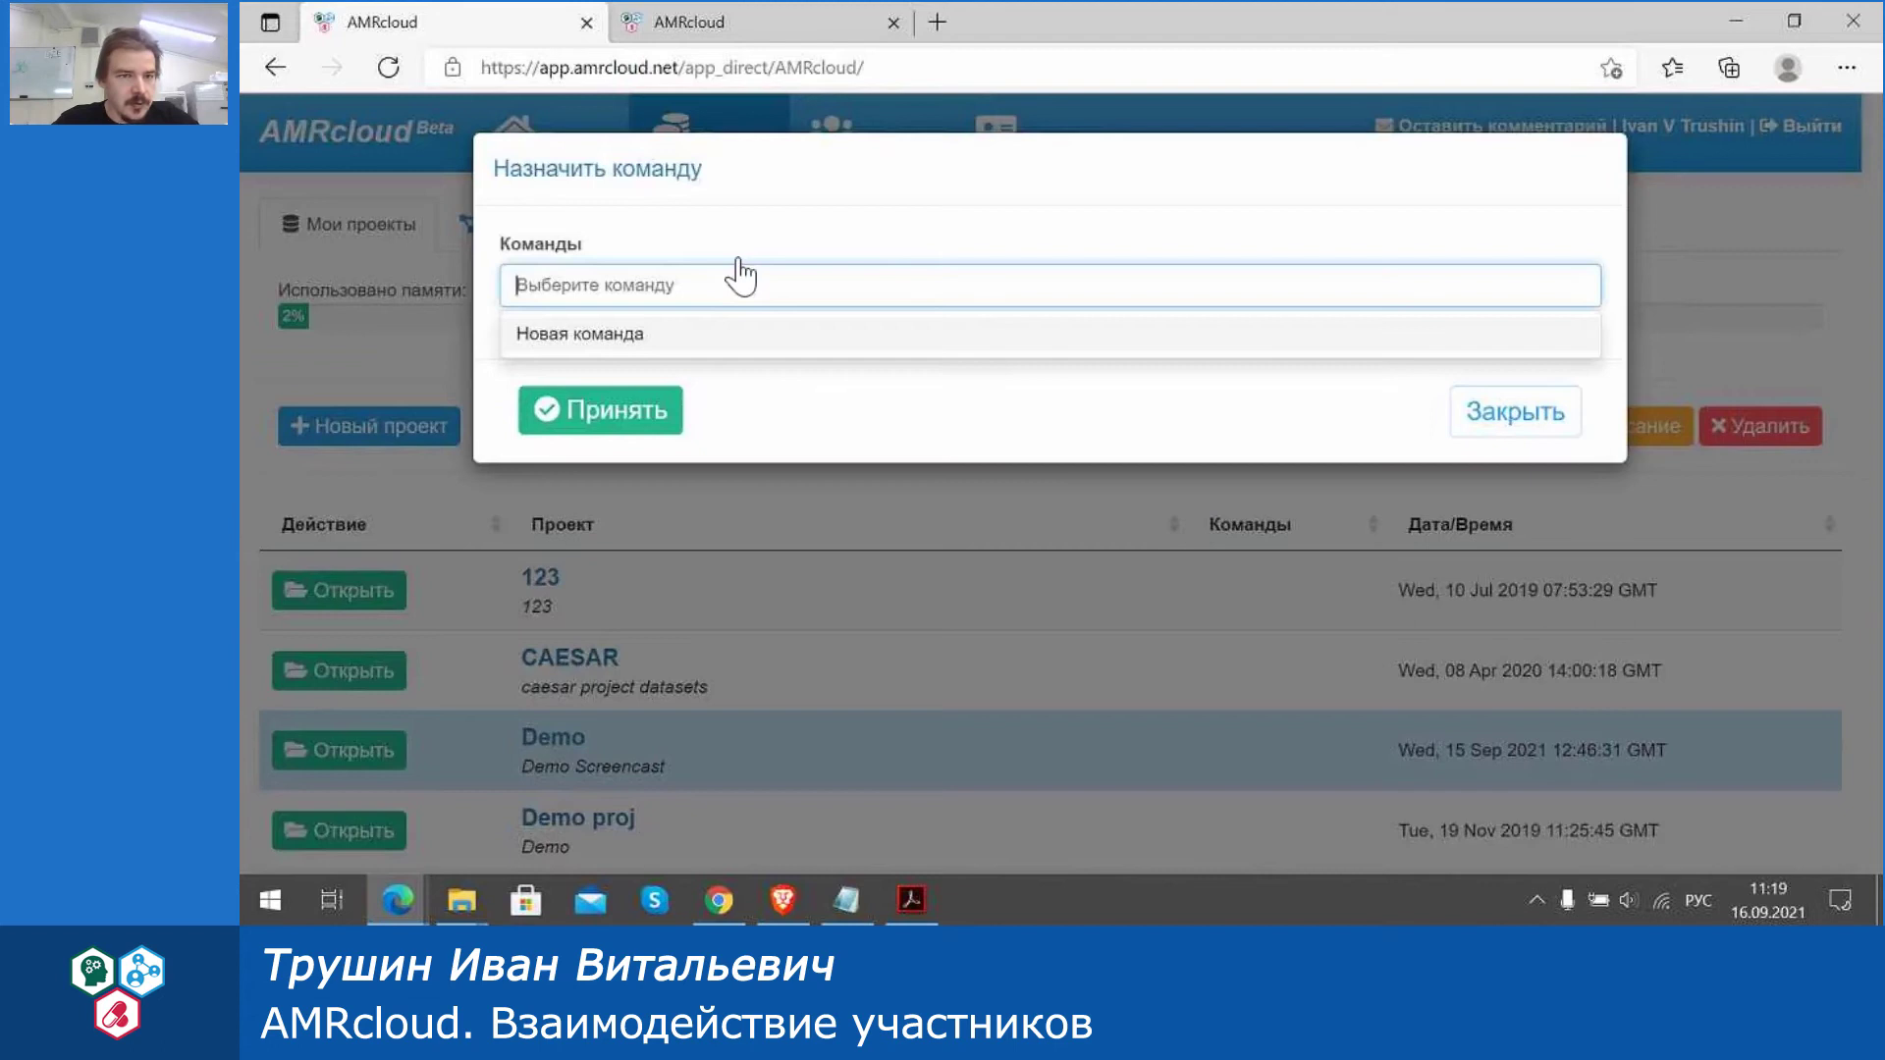
left_click(638, 346)
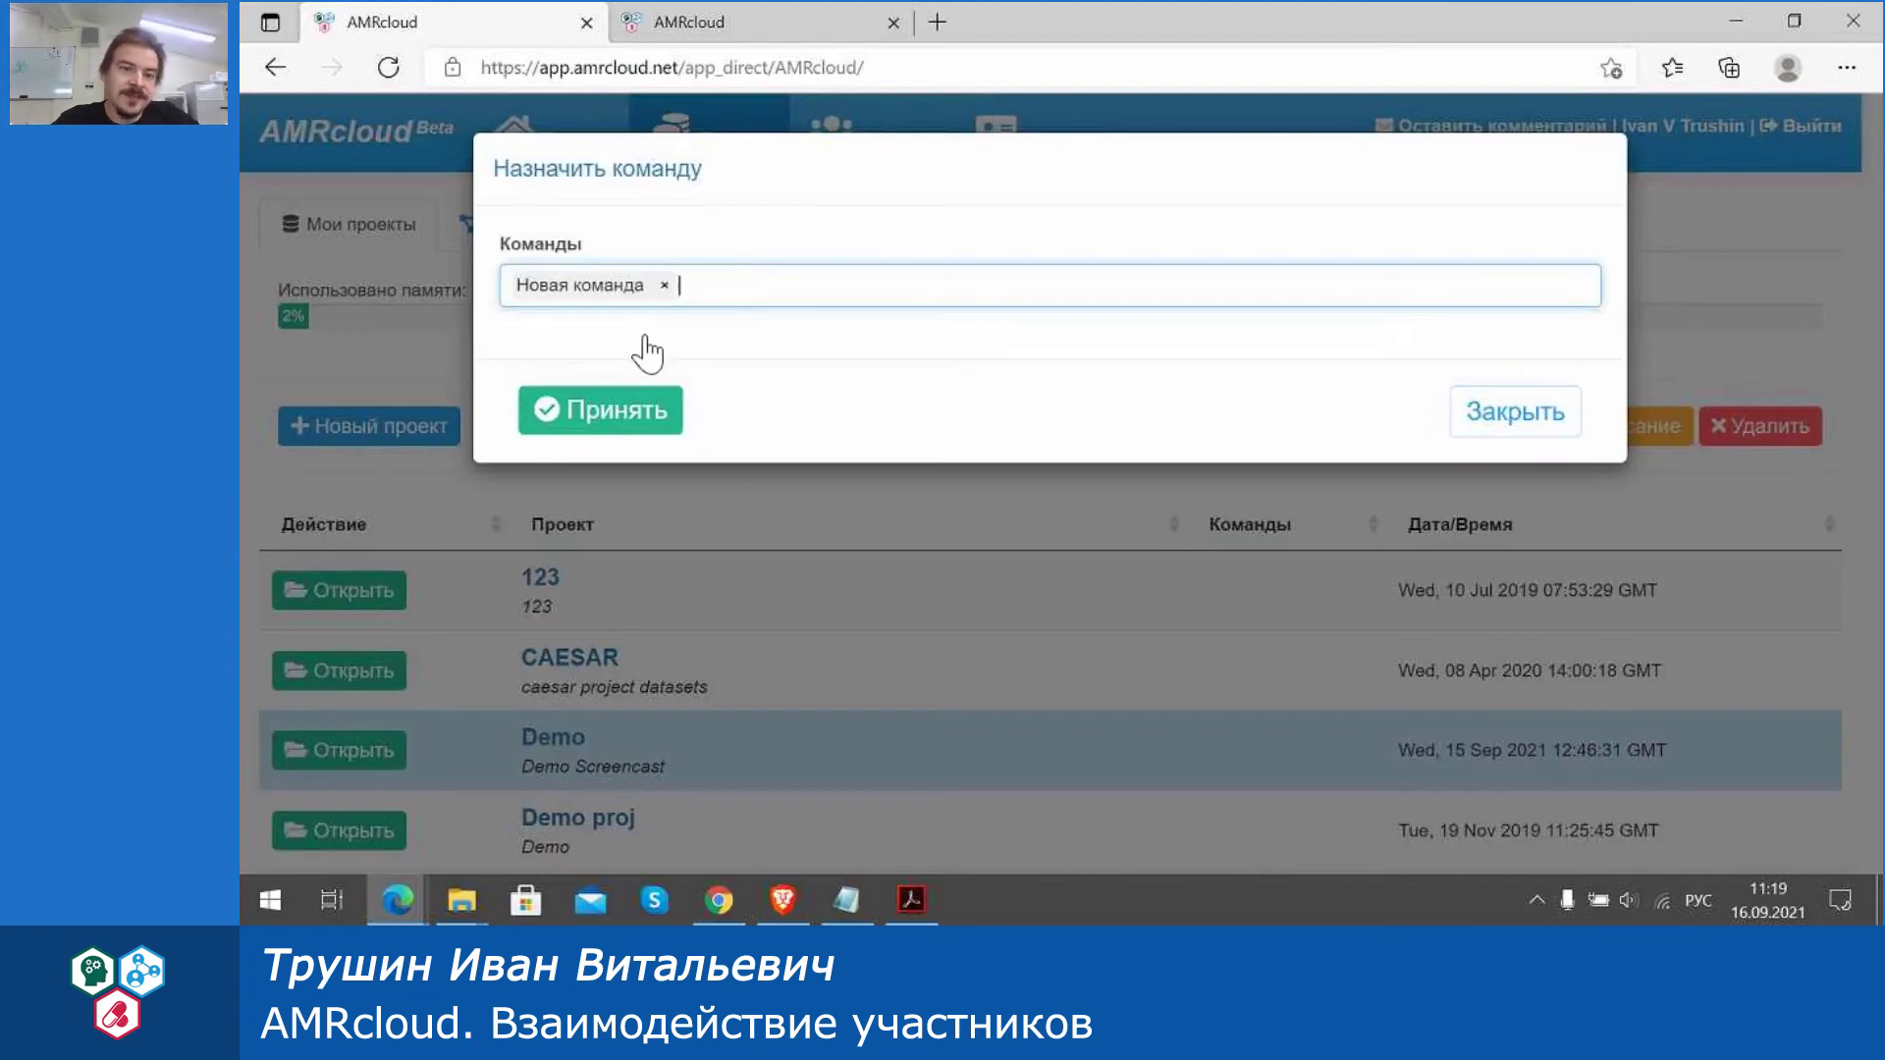
left_click(624, 424)
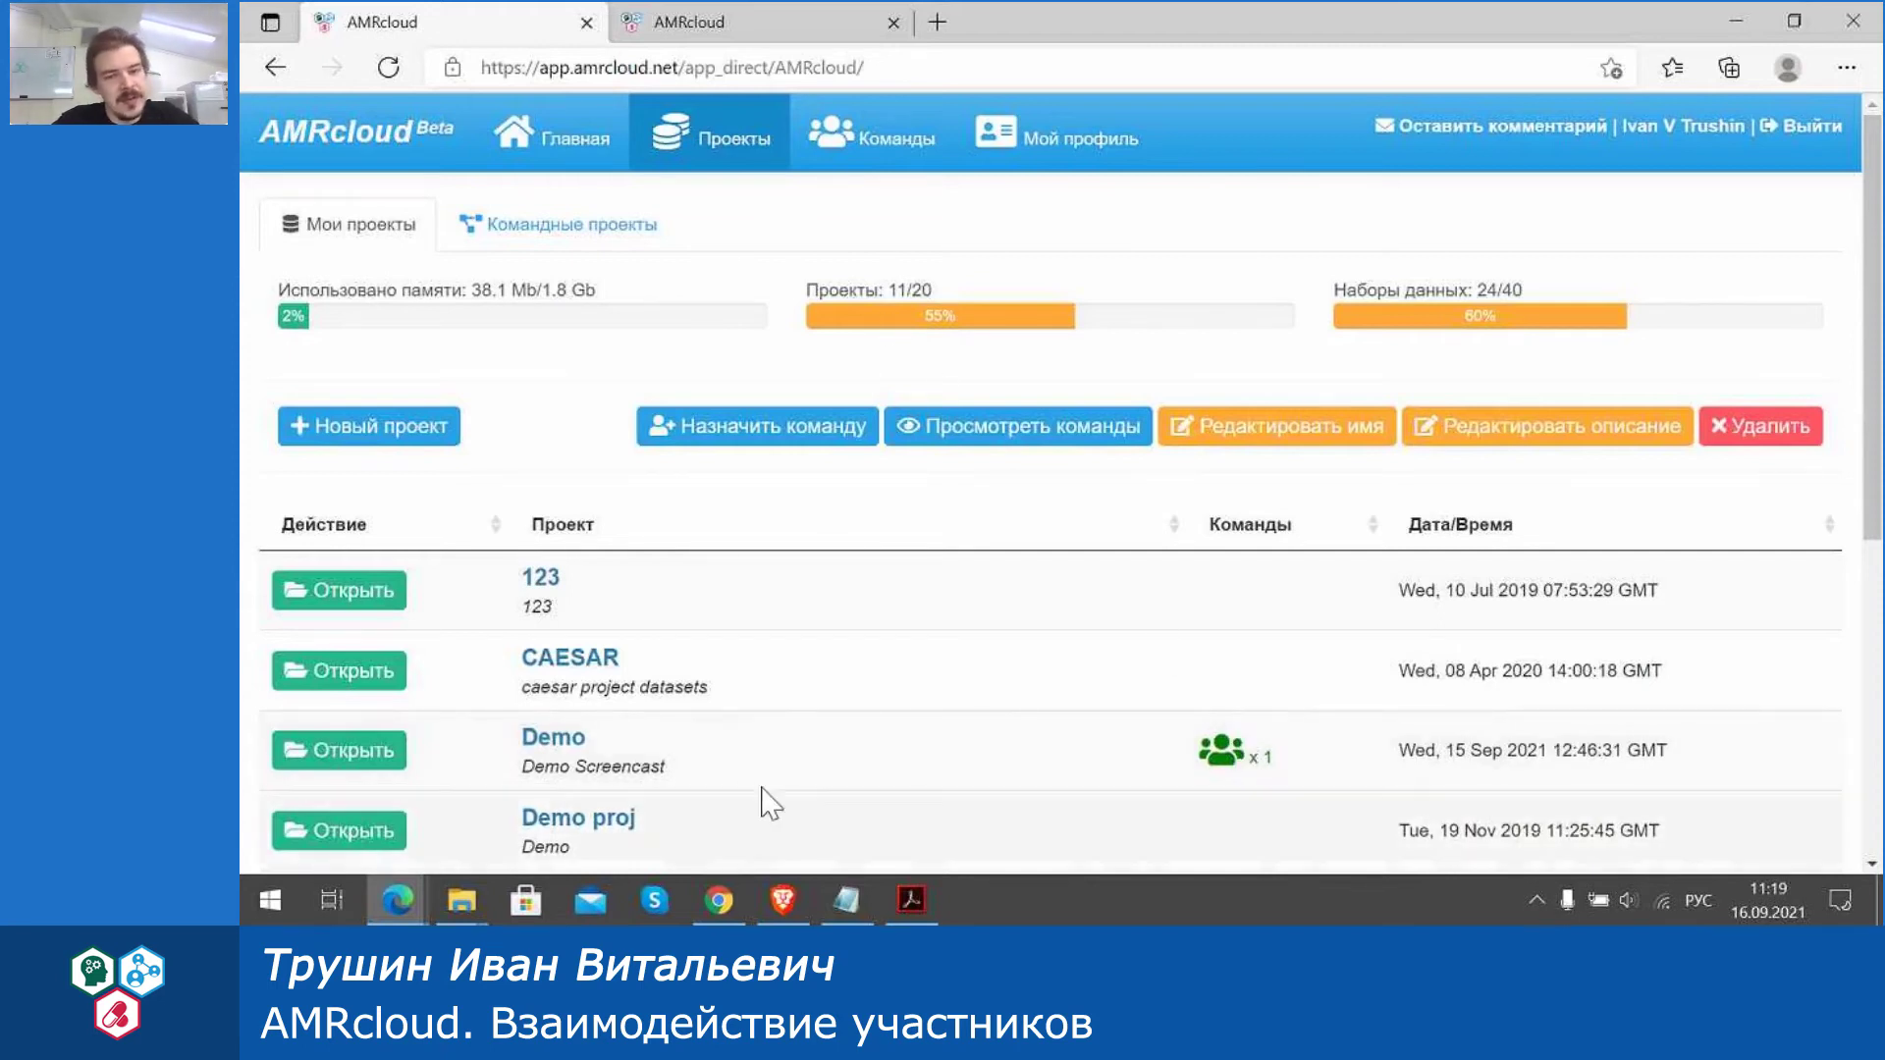
In the colleague's browser, refresh Team Projects and open the shared Demo project
left_click(782, 899)
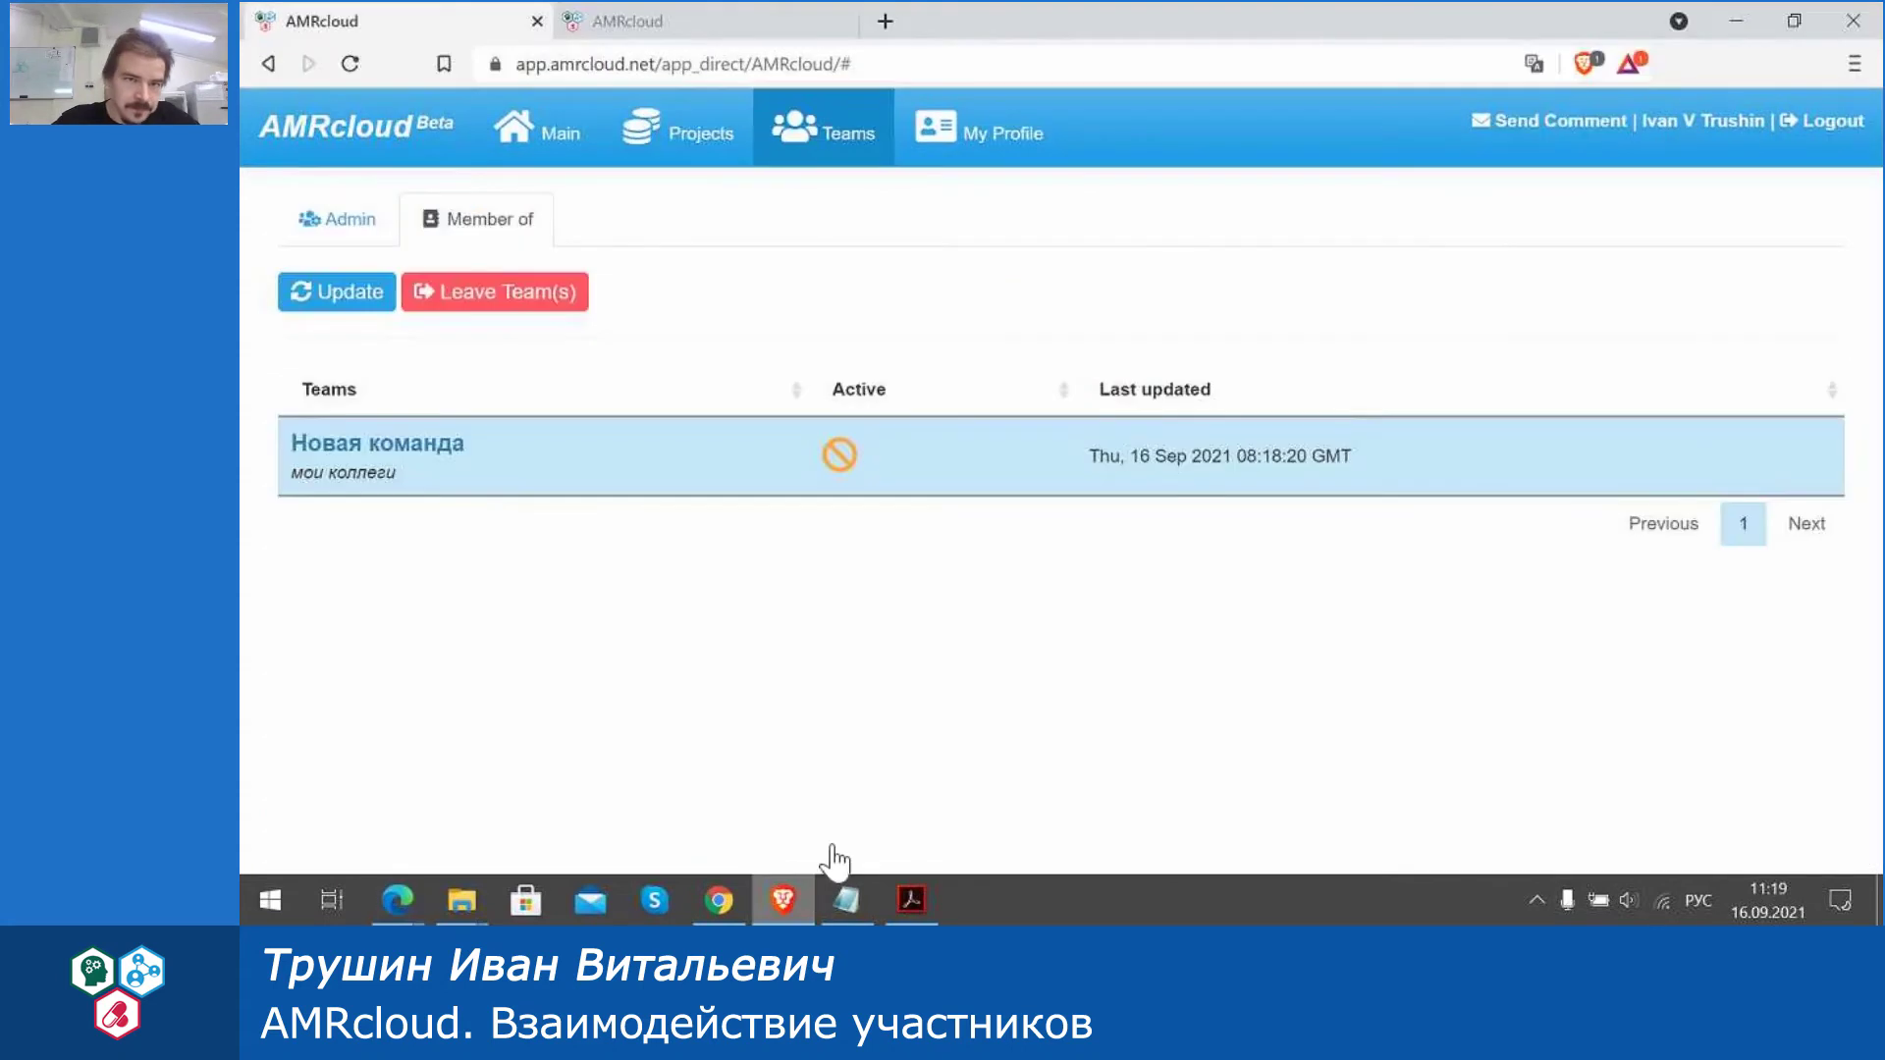
left_click(677, 133)
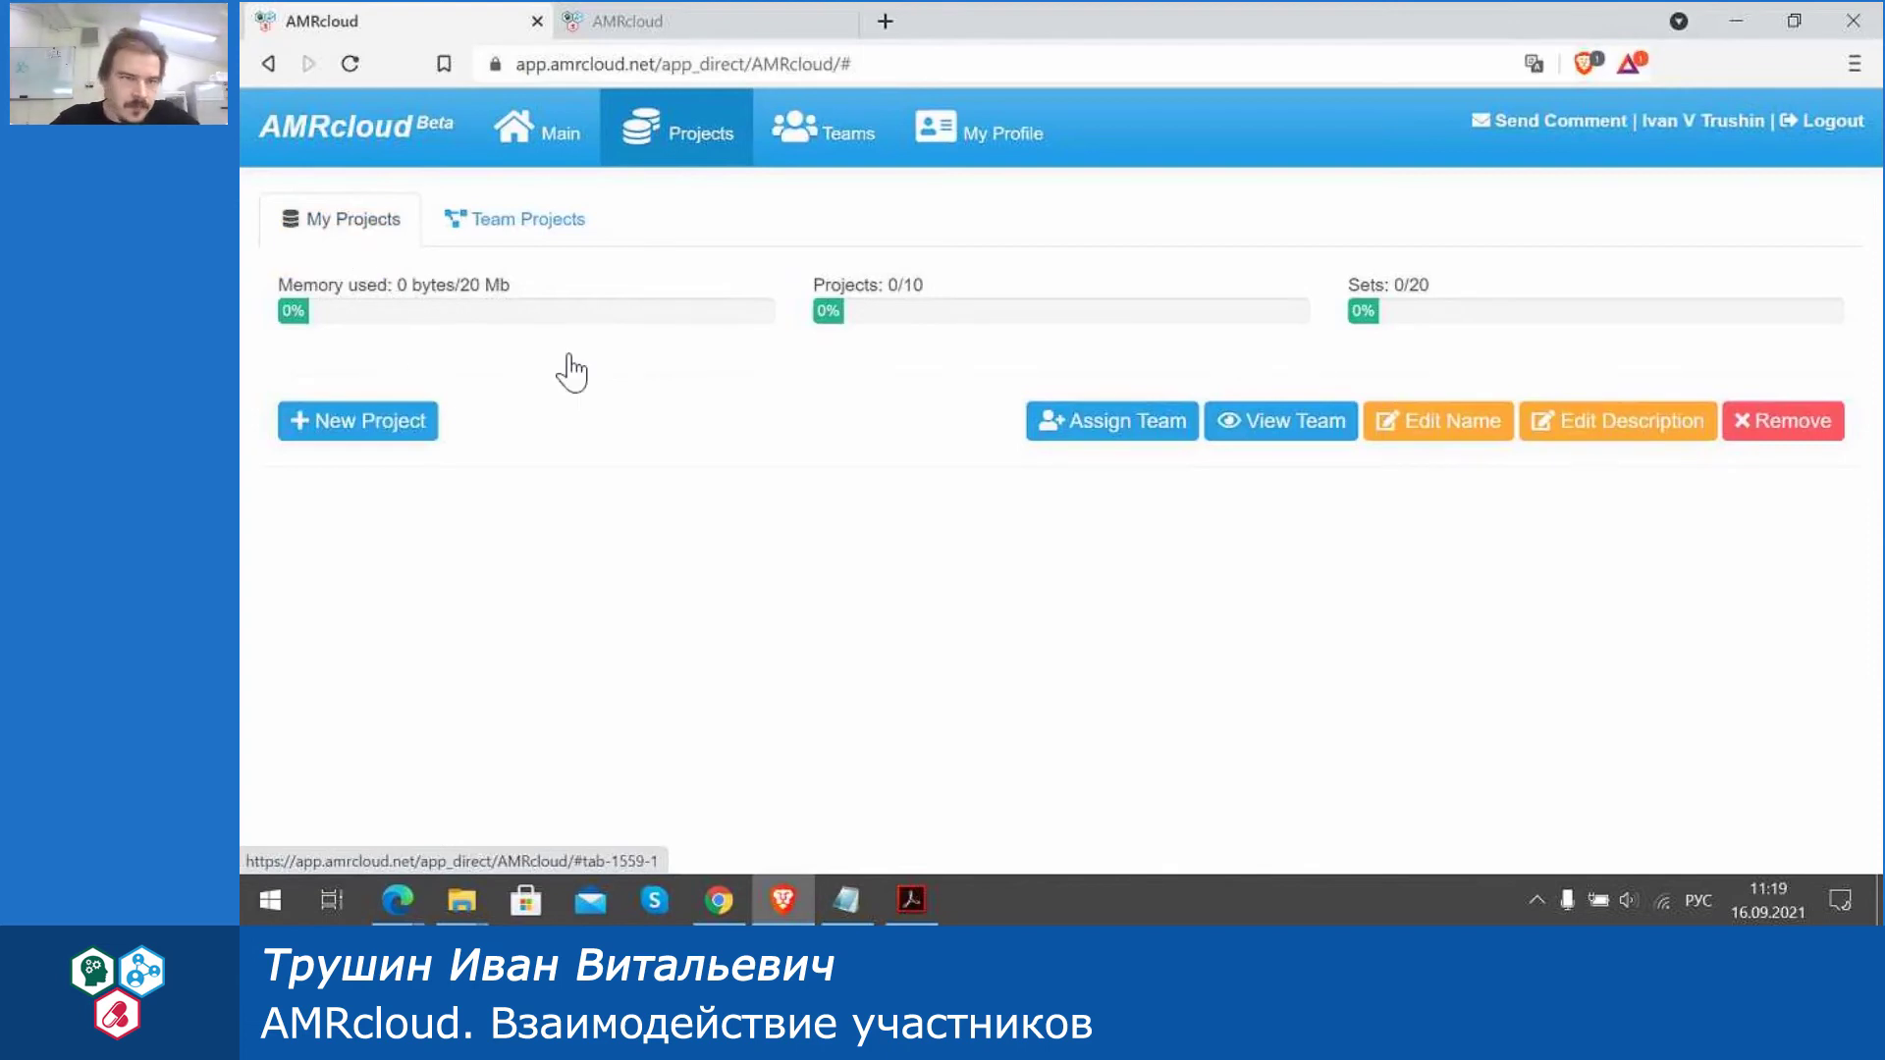
left_click(540, 222)
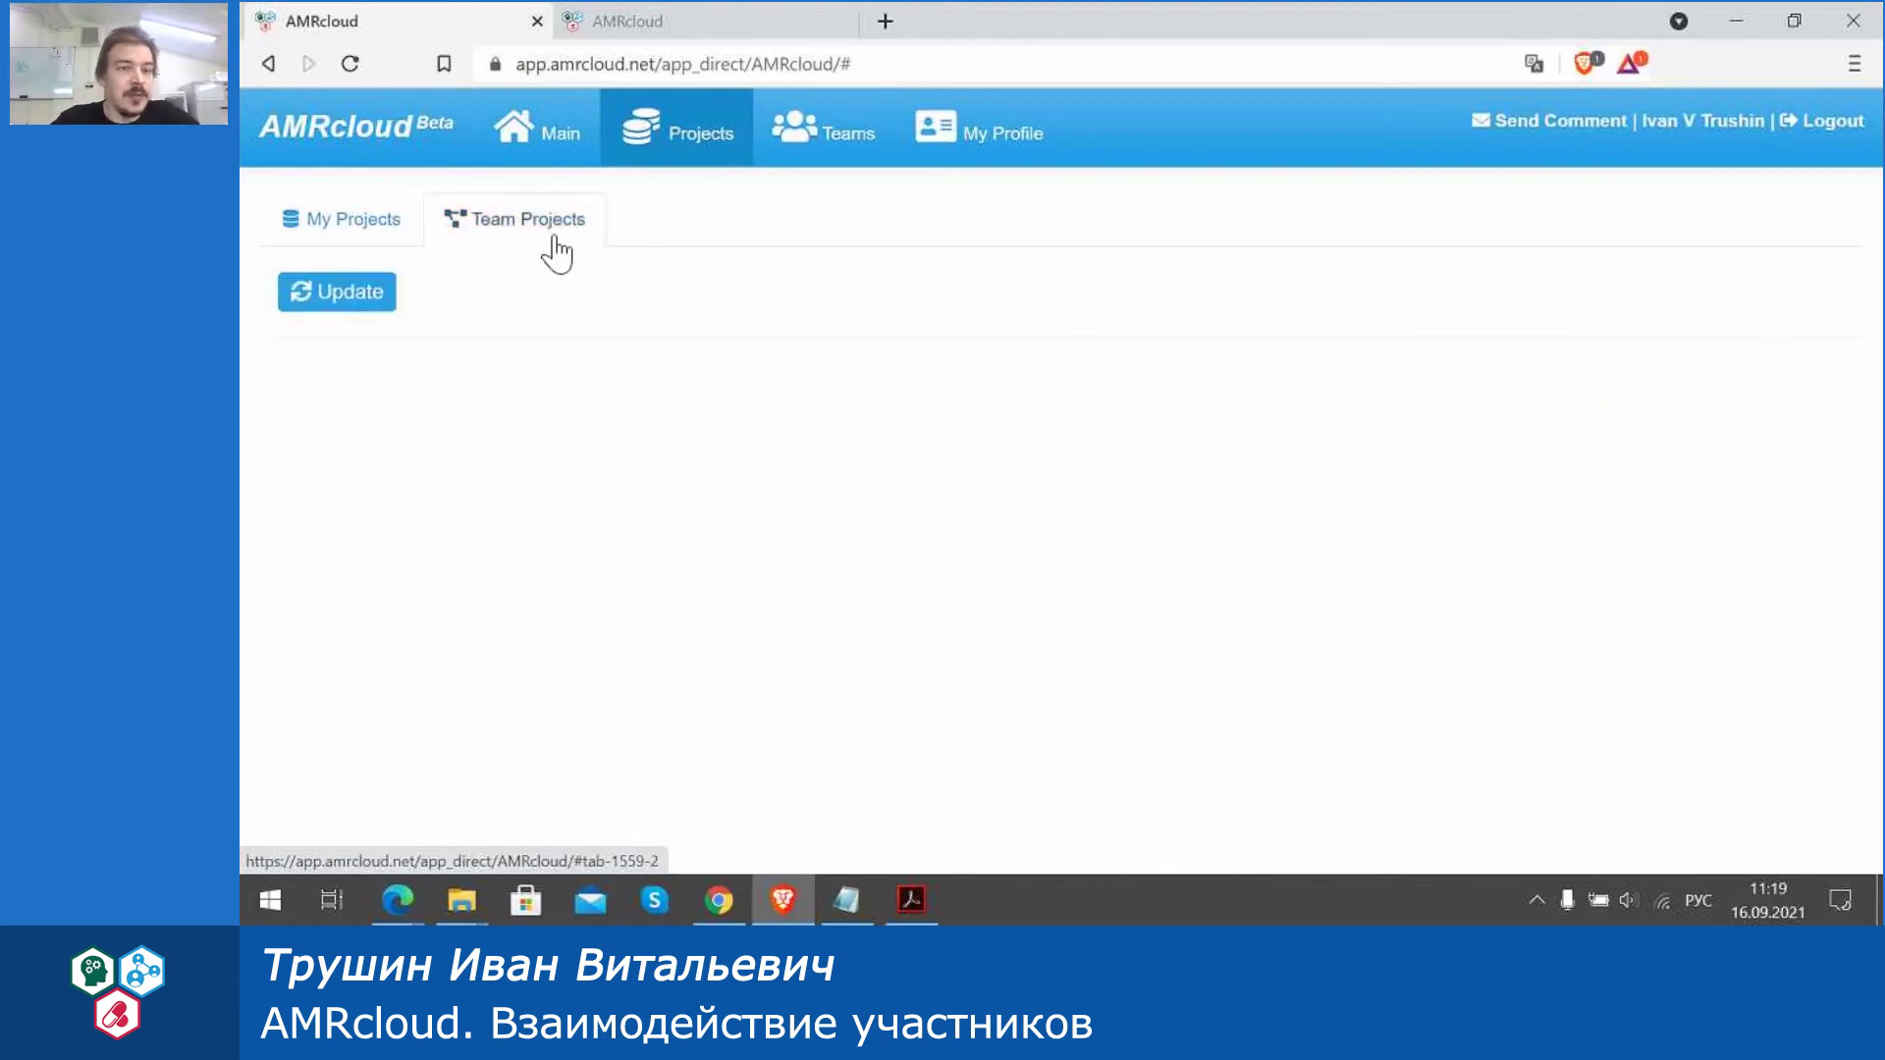
left_click(359, 294)
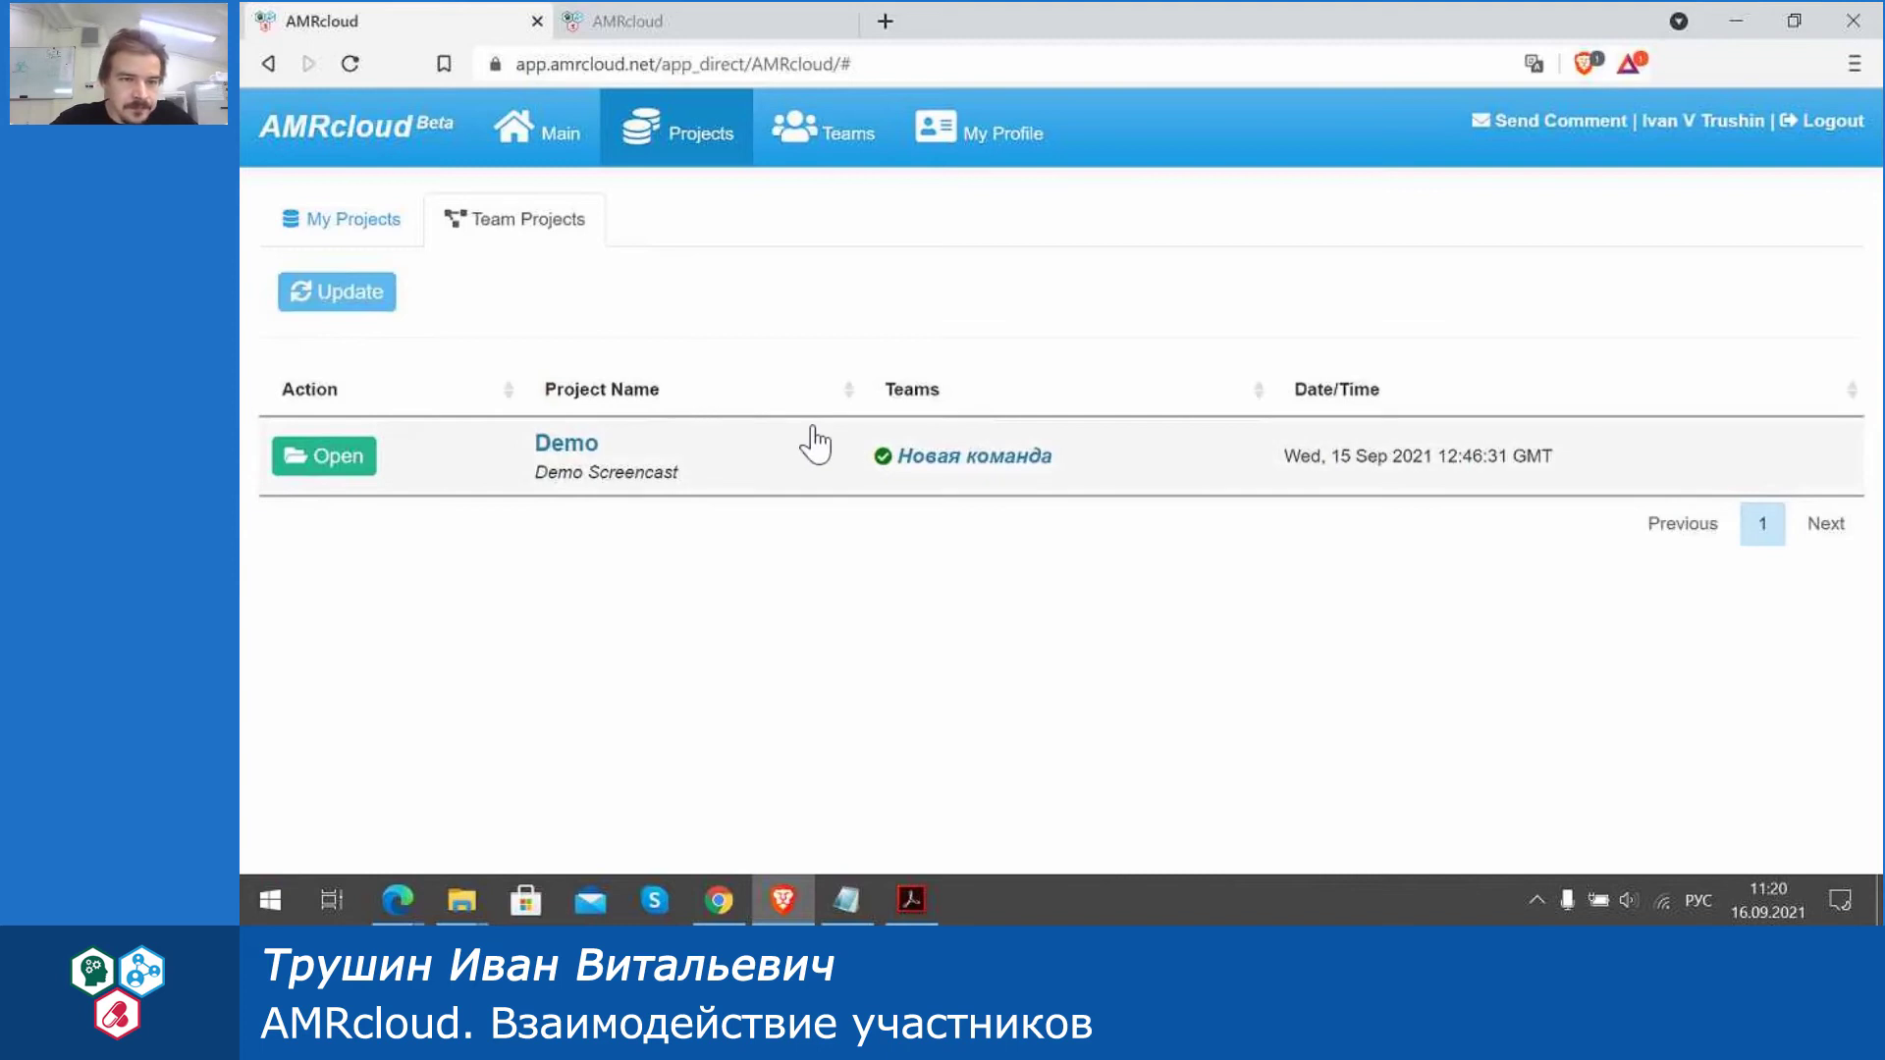
left_click(314, 463)
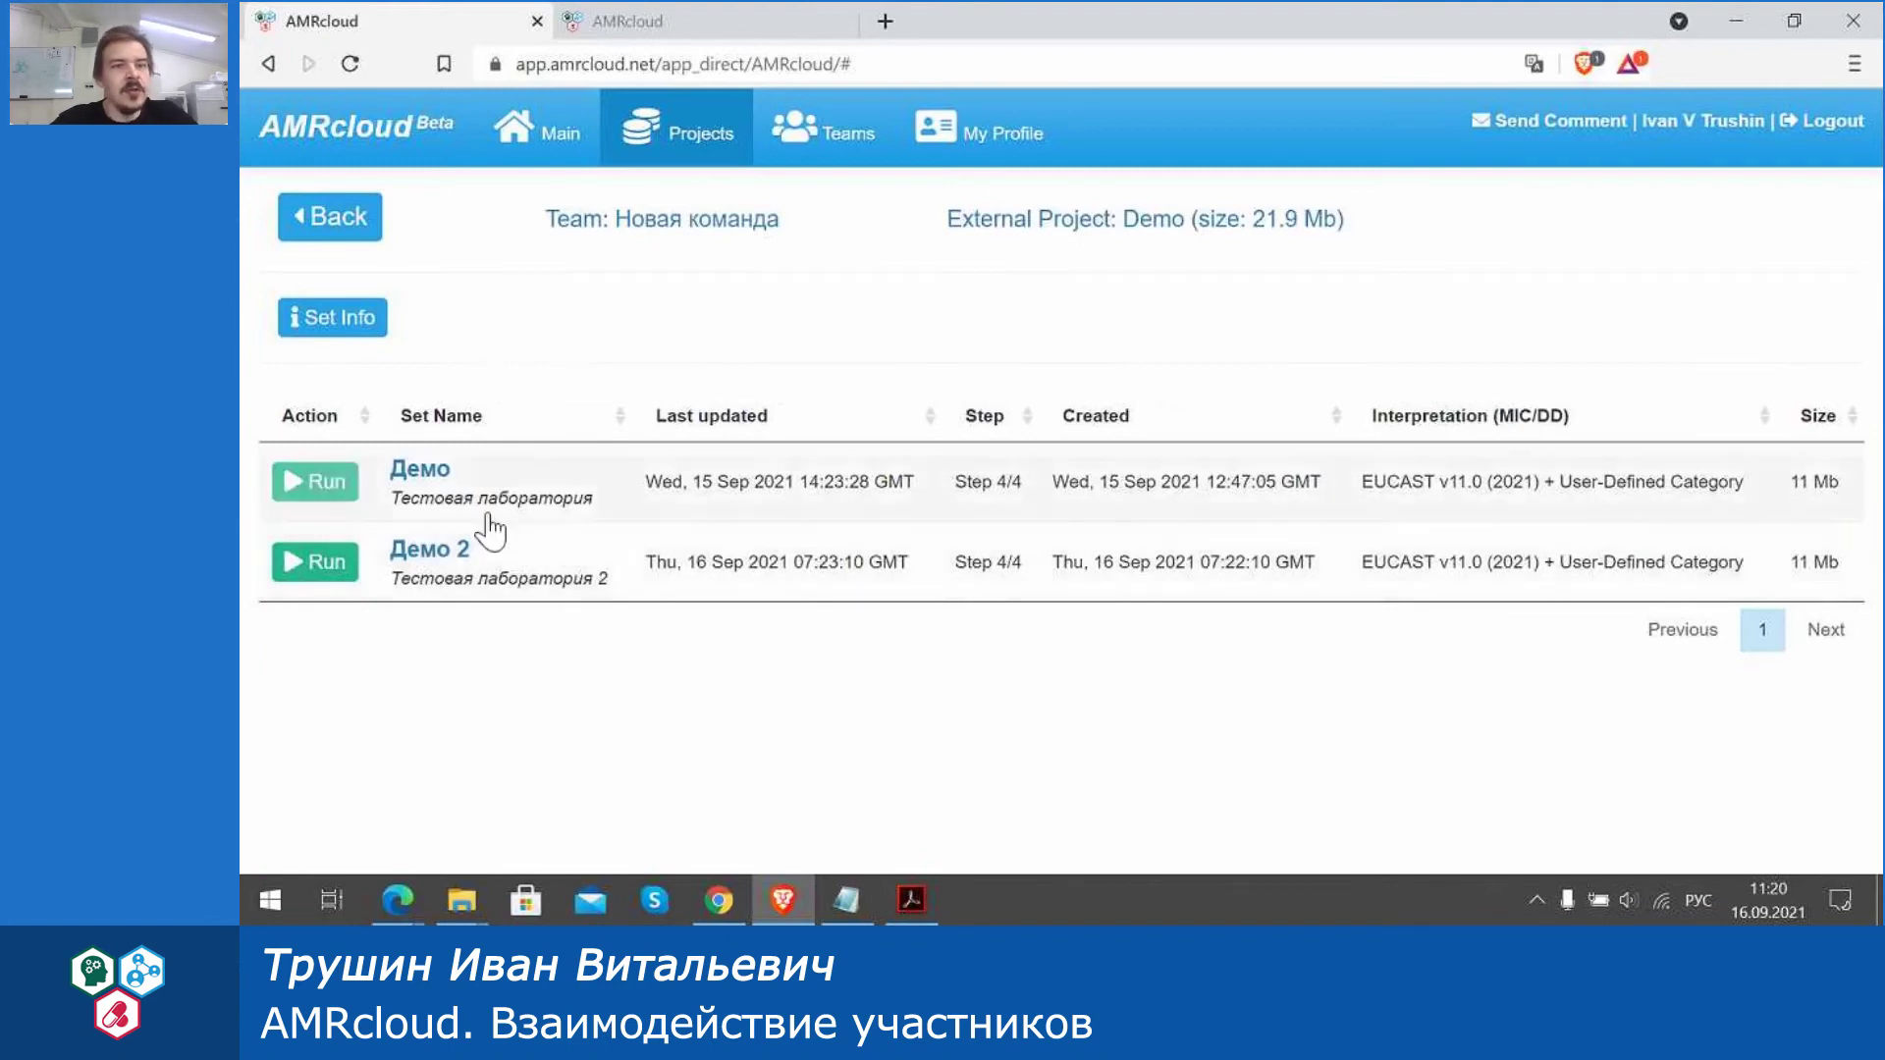
left_click(316, 482)
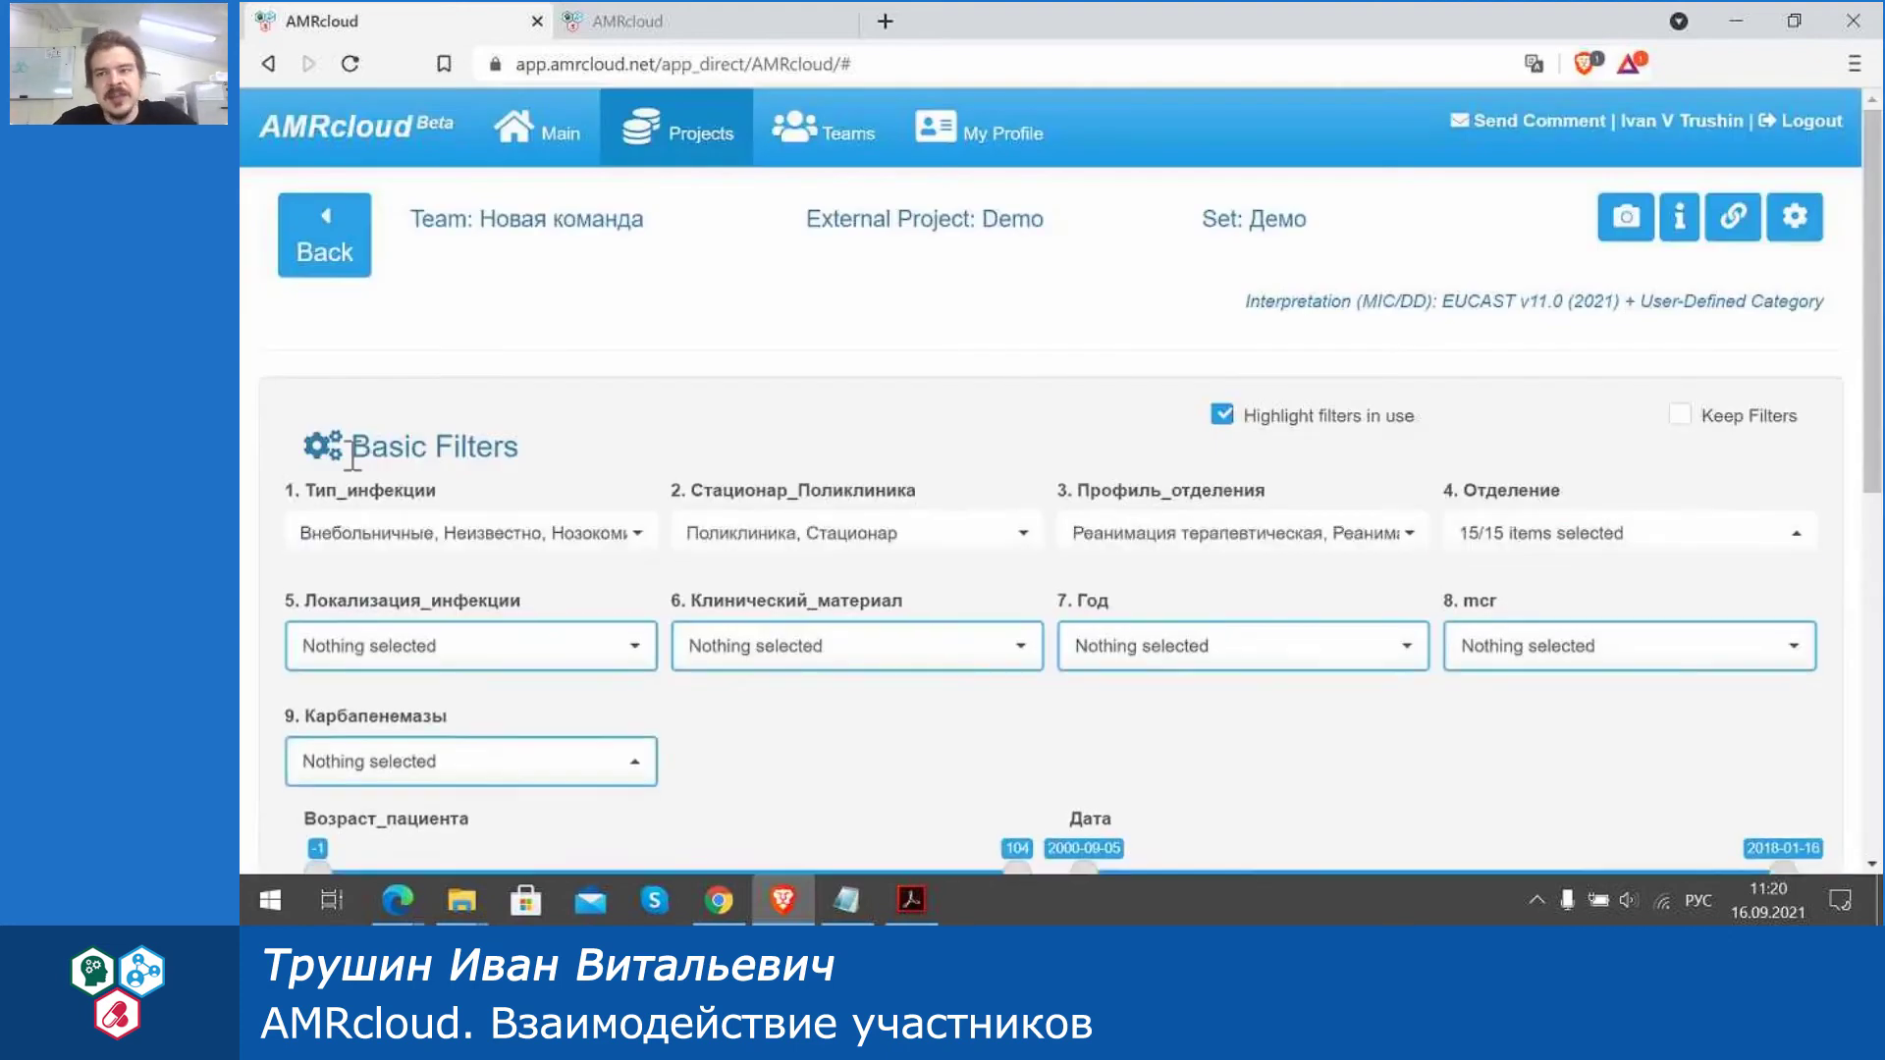
scroll(488, 496, "down", 1)
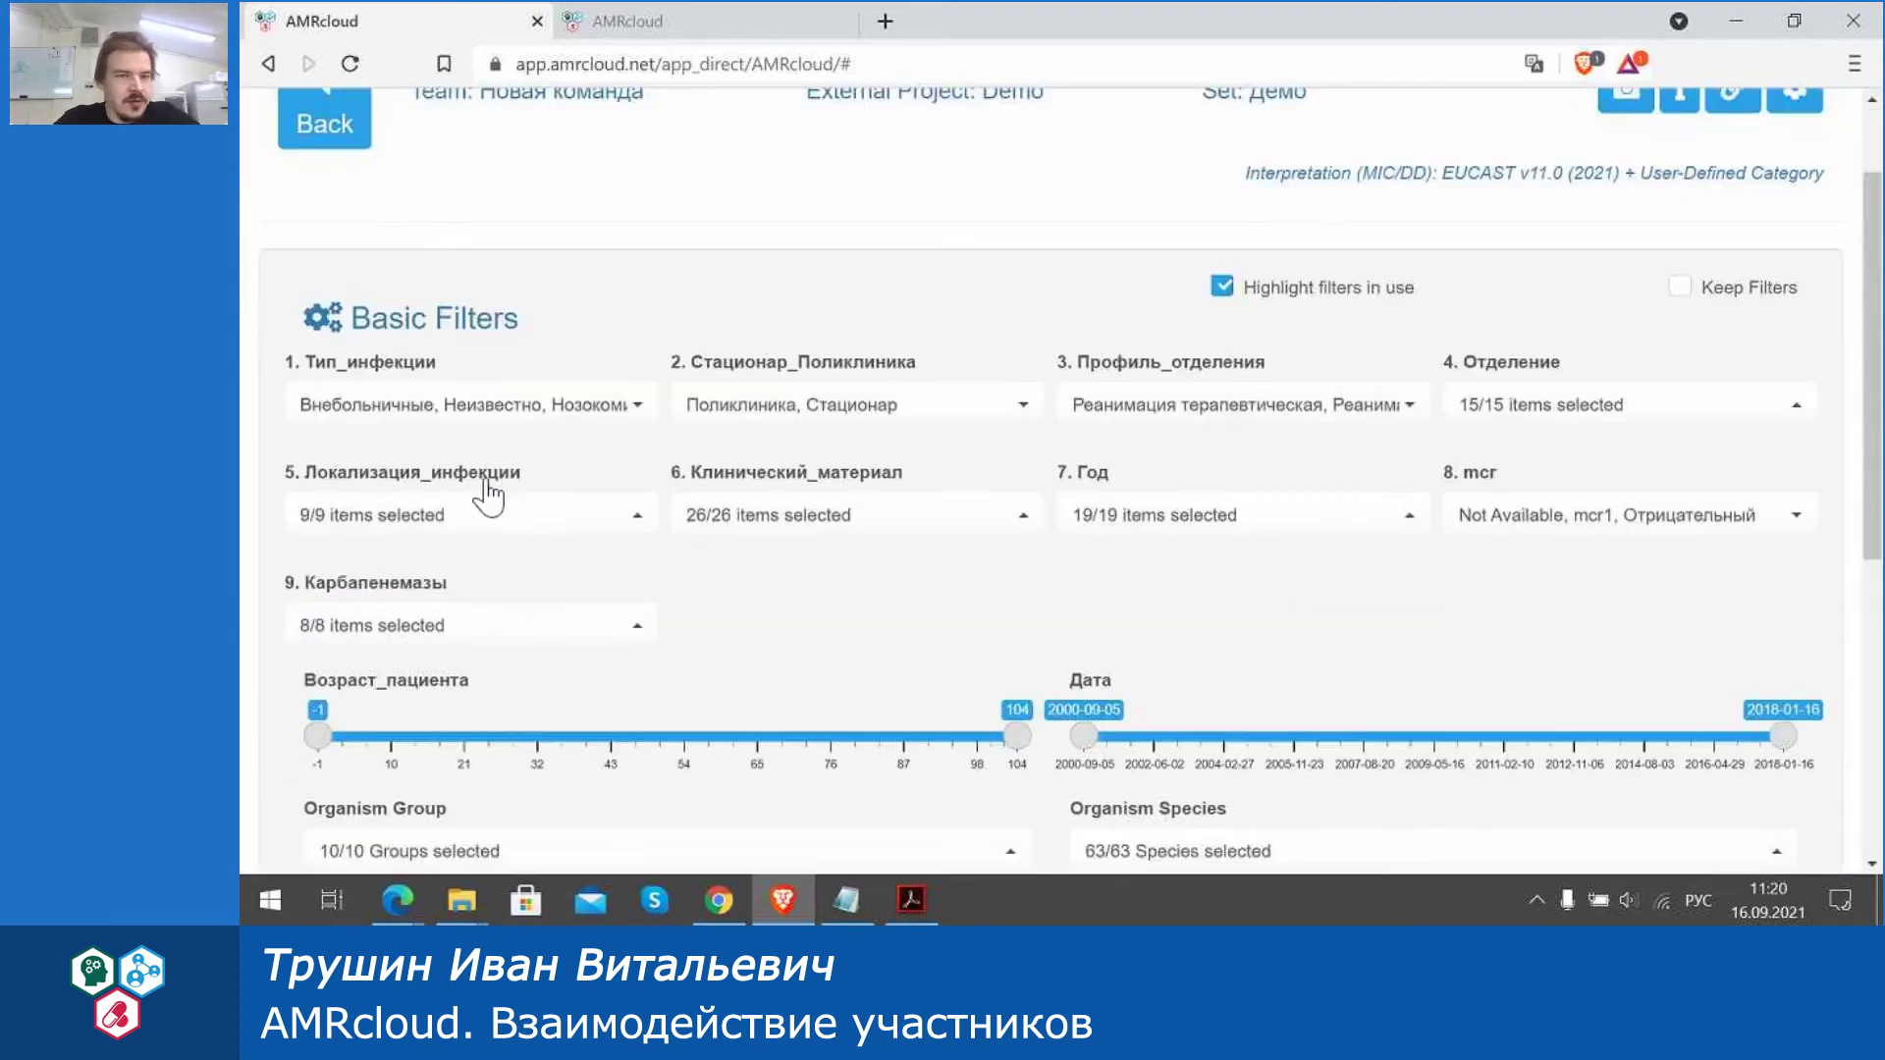
left_click(520, 405)
left_click(530, 652)
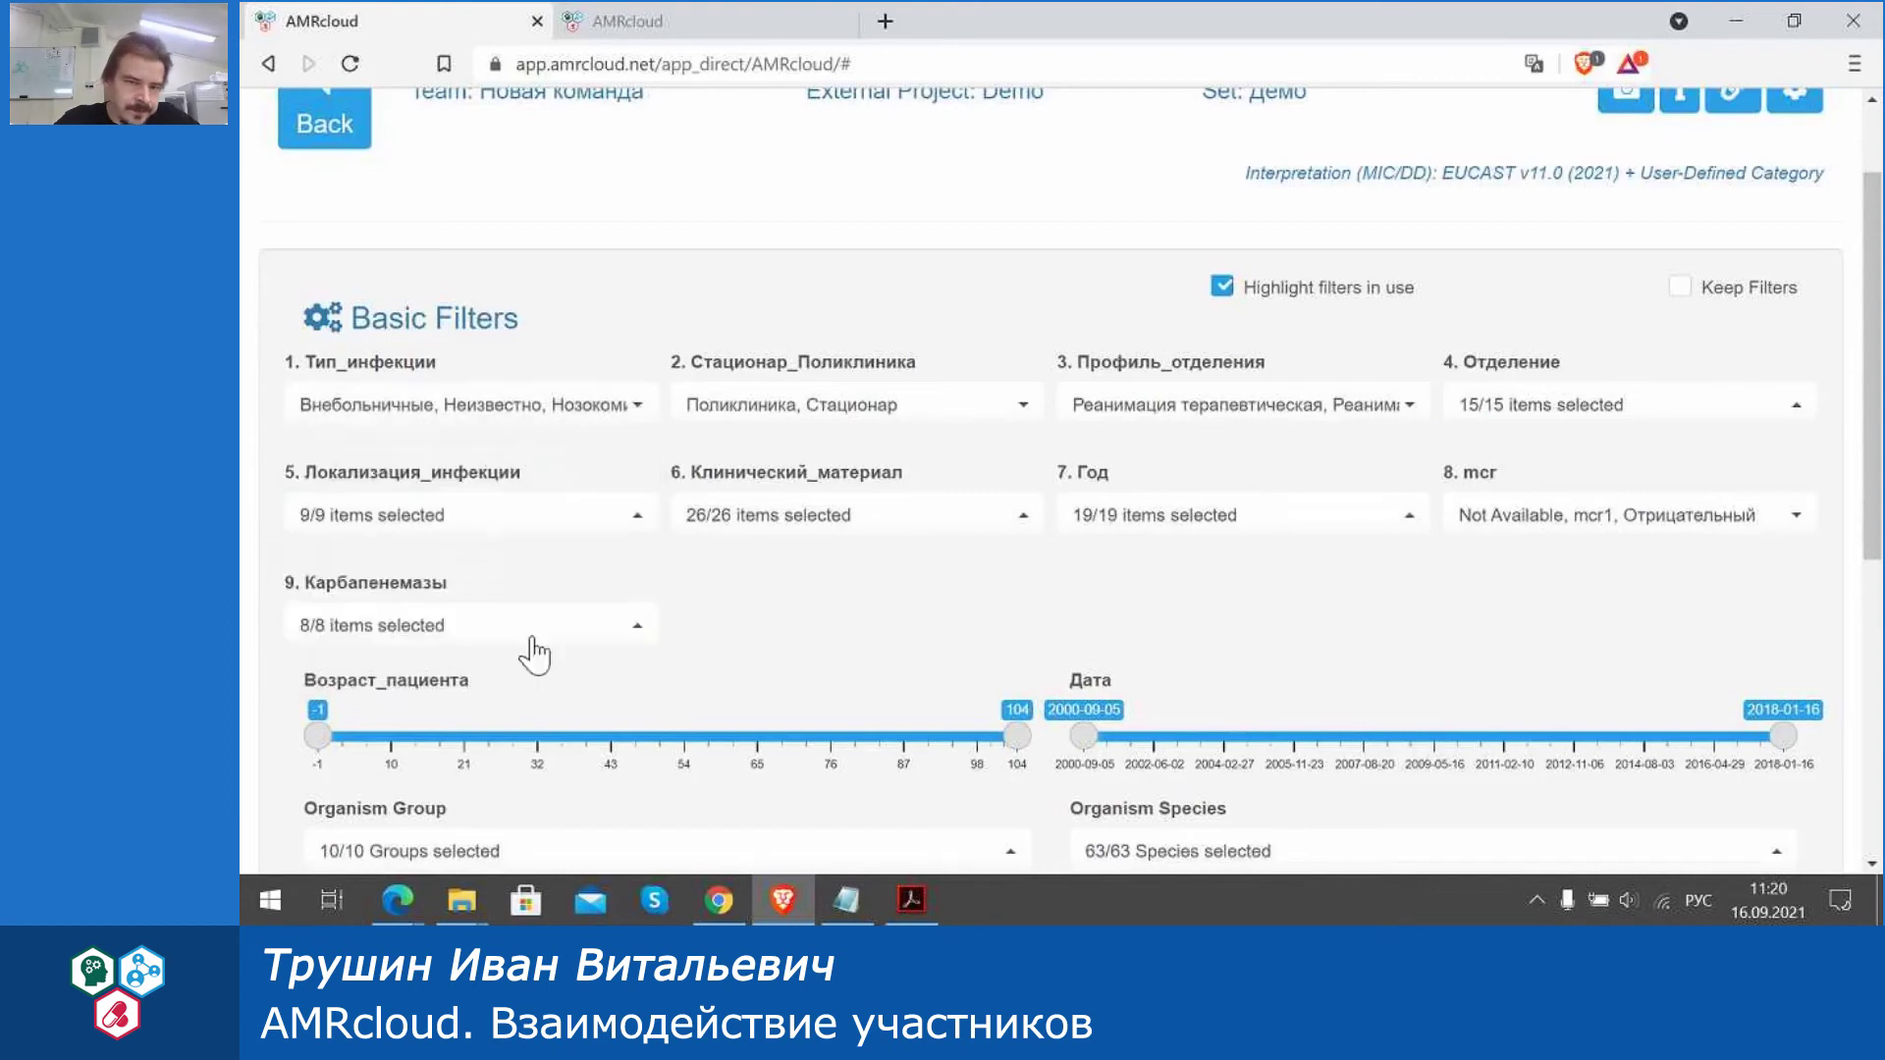
left_click(833, 404)
left_click(1109, 550)
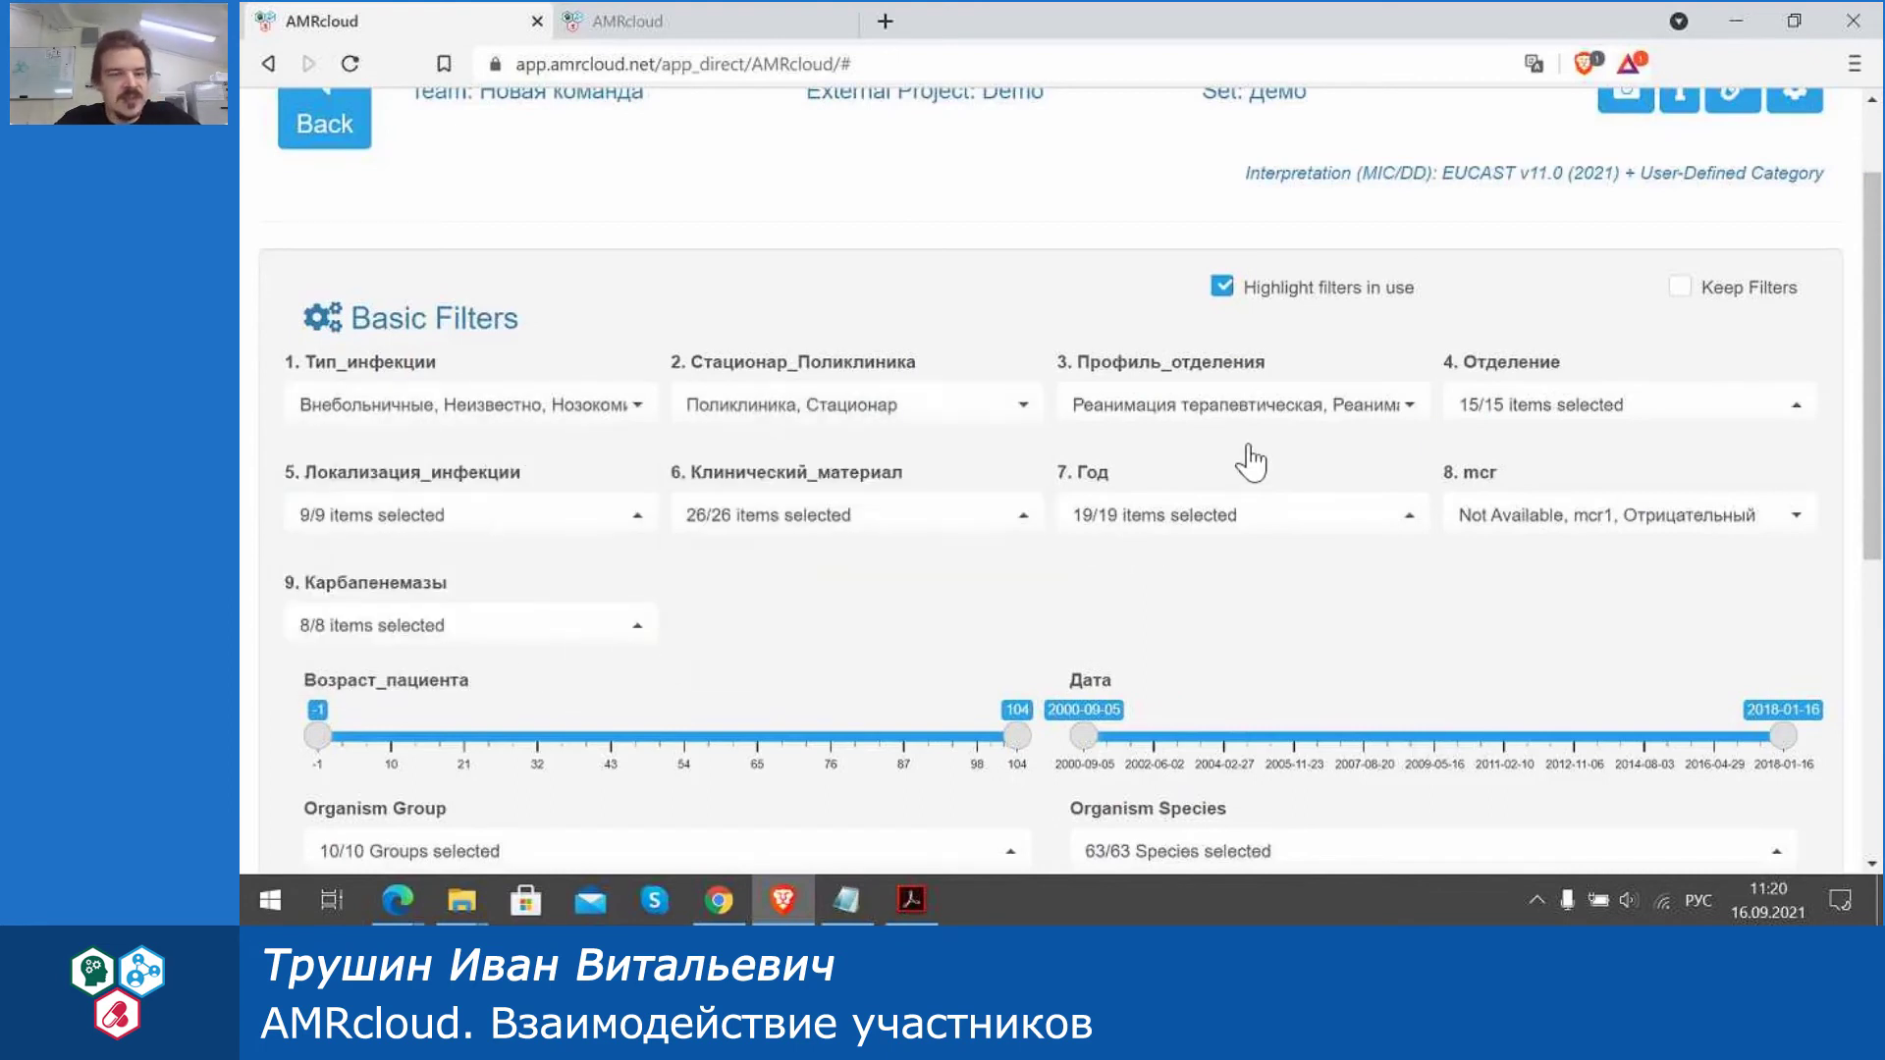
scroll(1247, 461, "down", 6)
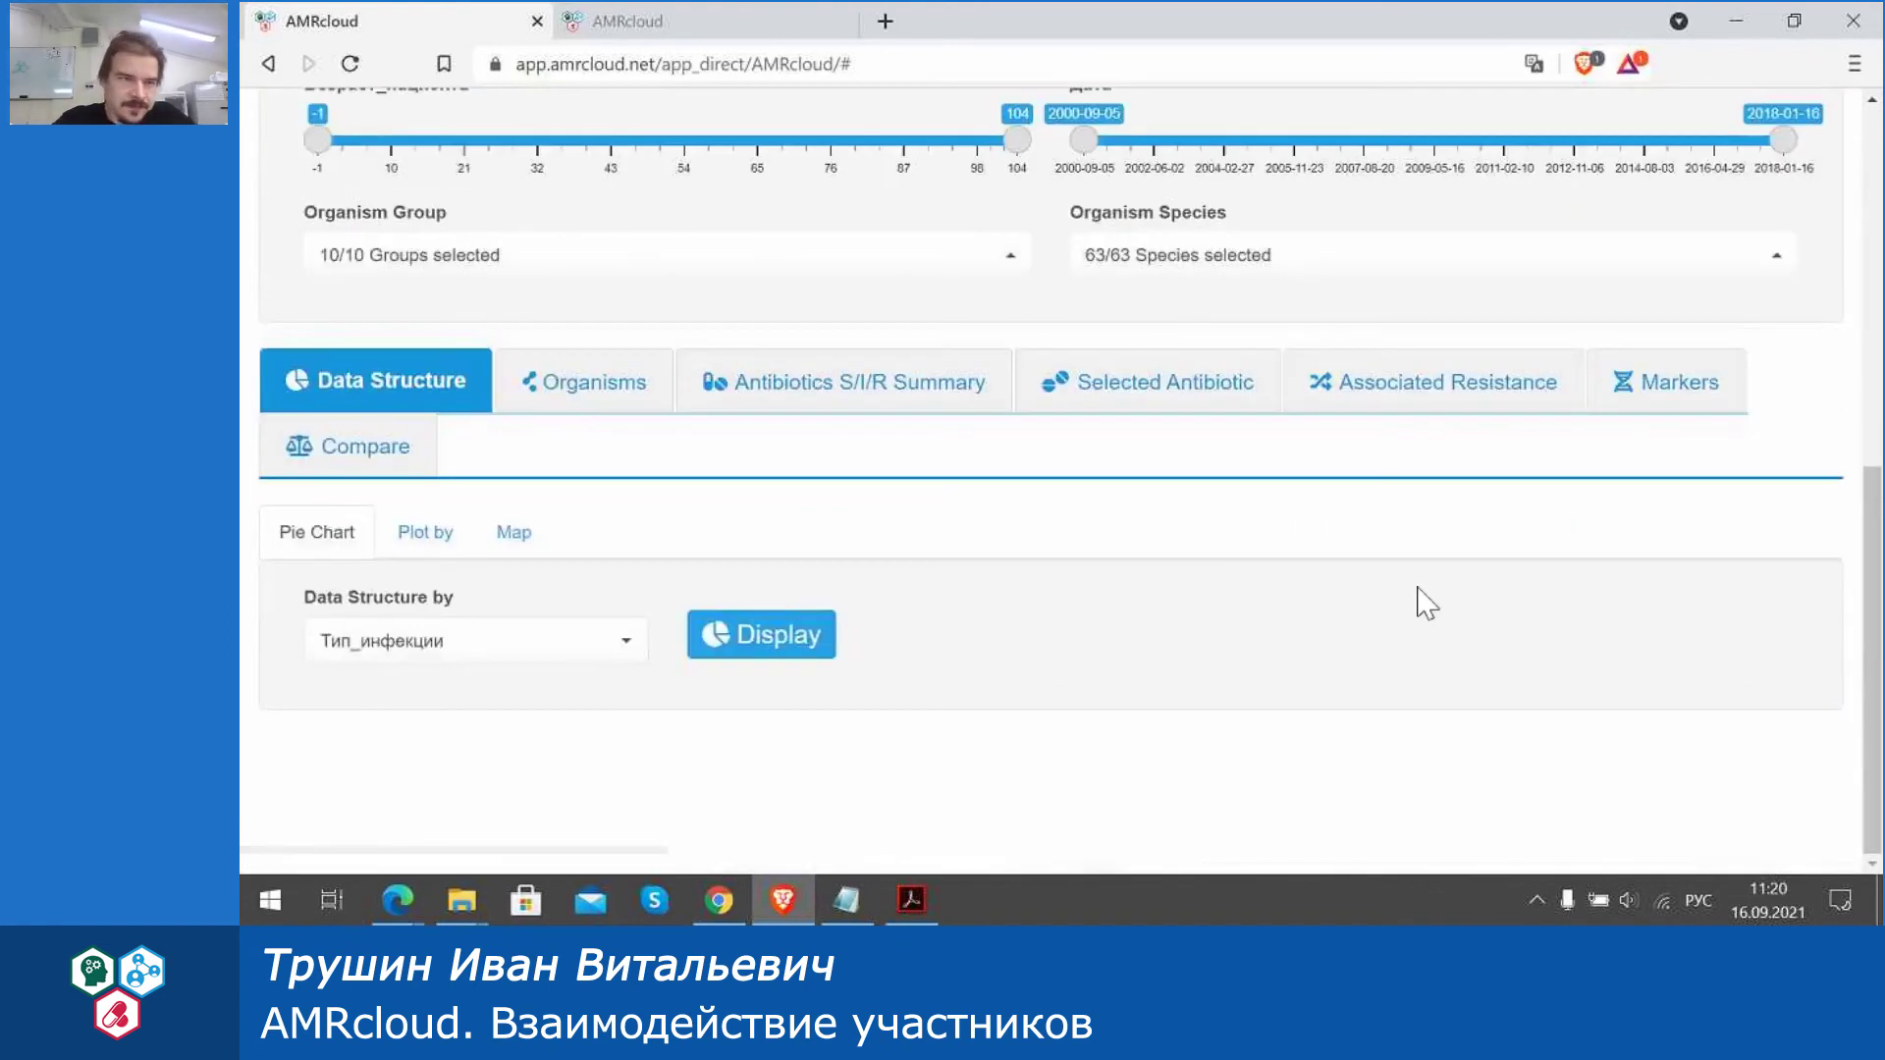
scroll(1426, 603, "up", 7)
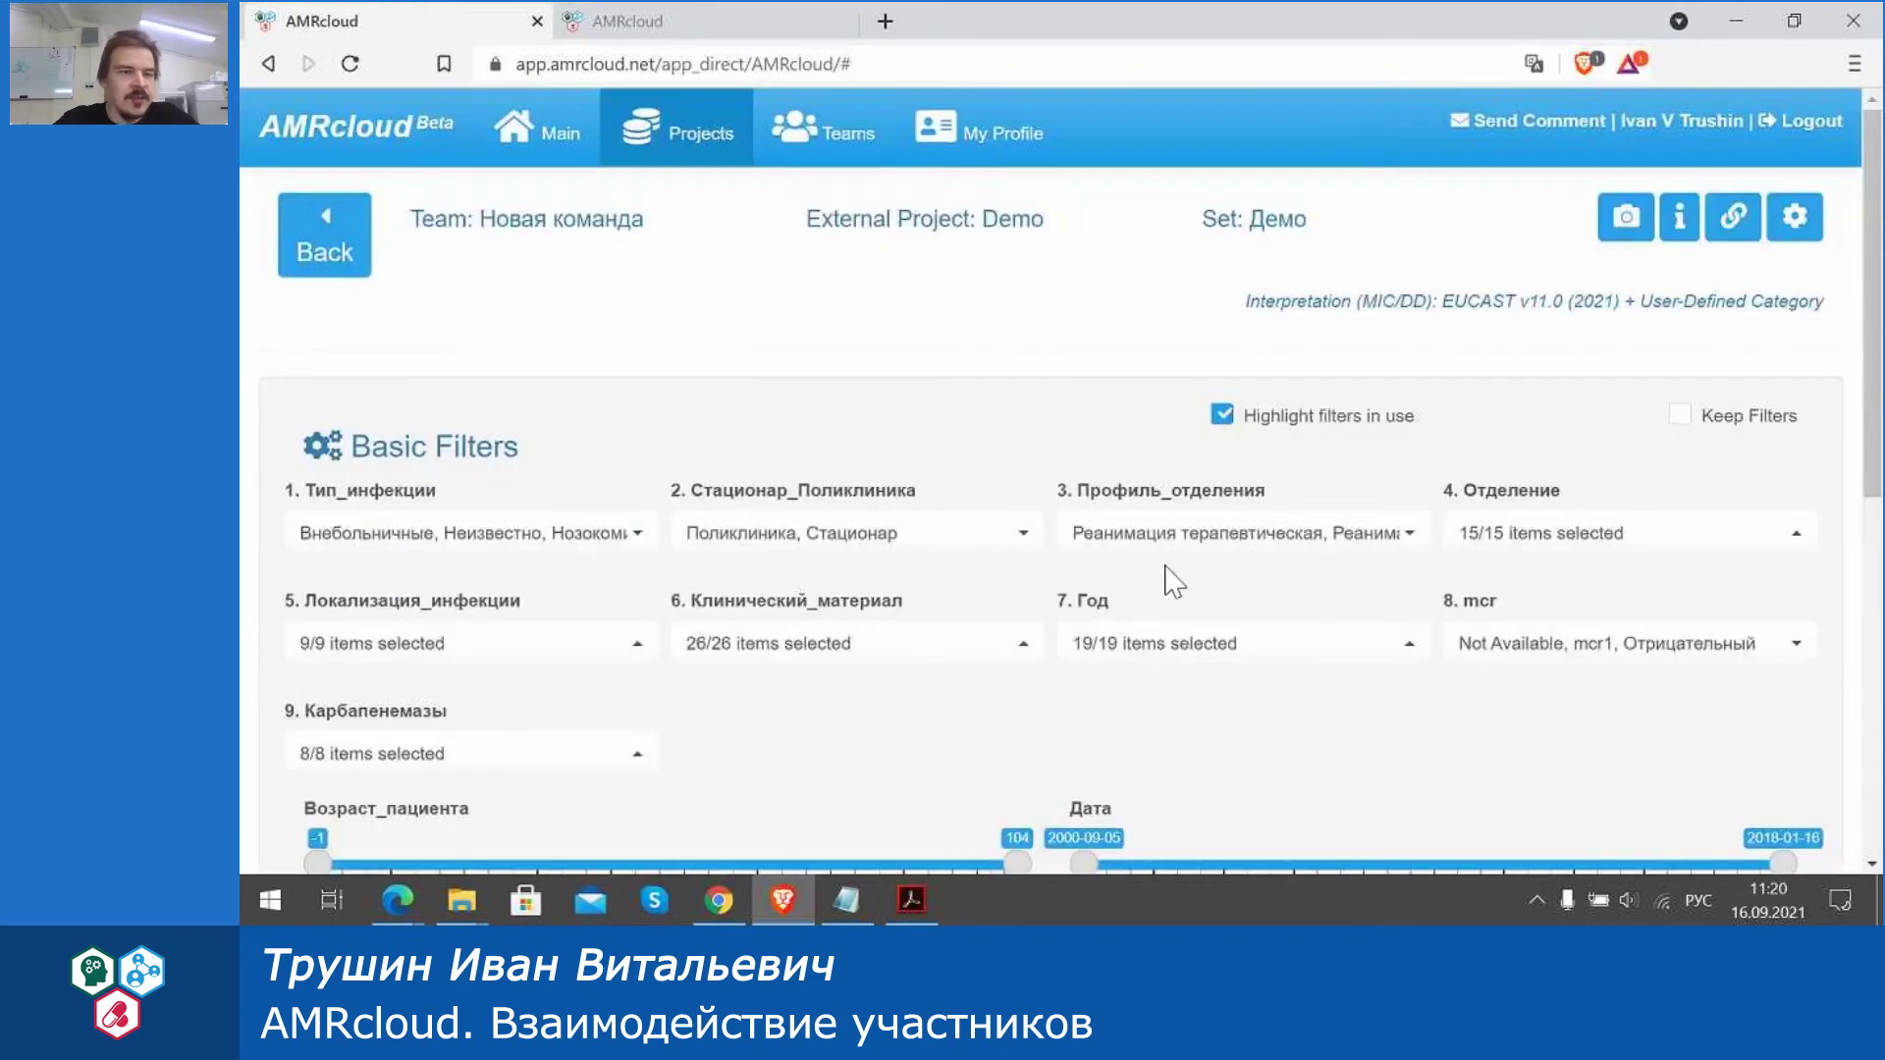
In the owner's session, open Demo's Демо dataset and its add-information section
left_click(414, 914)
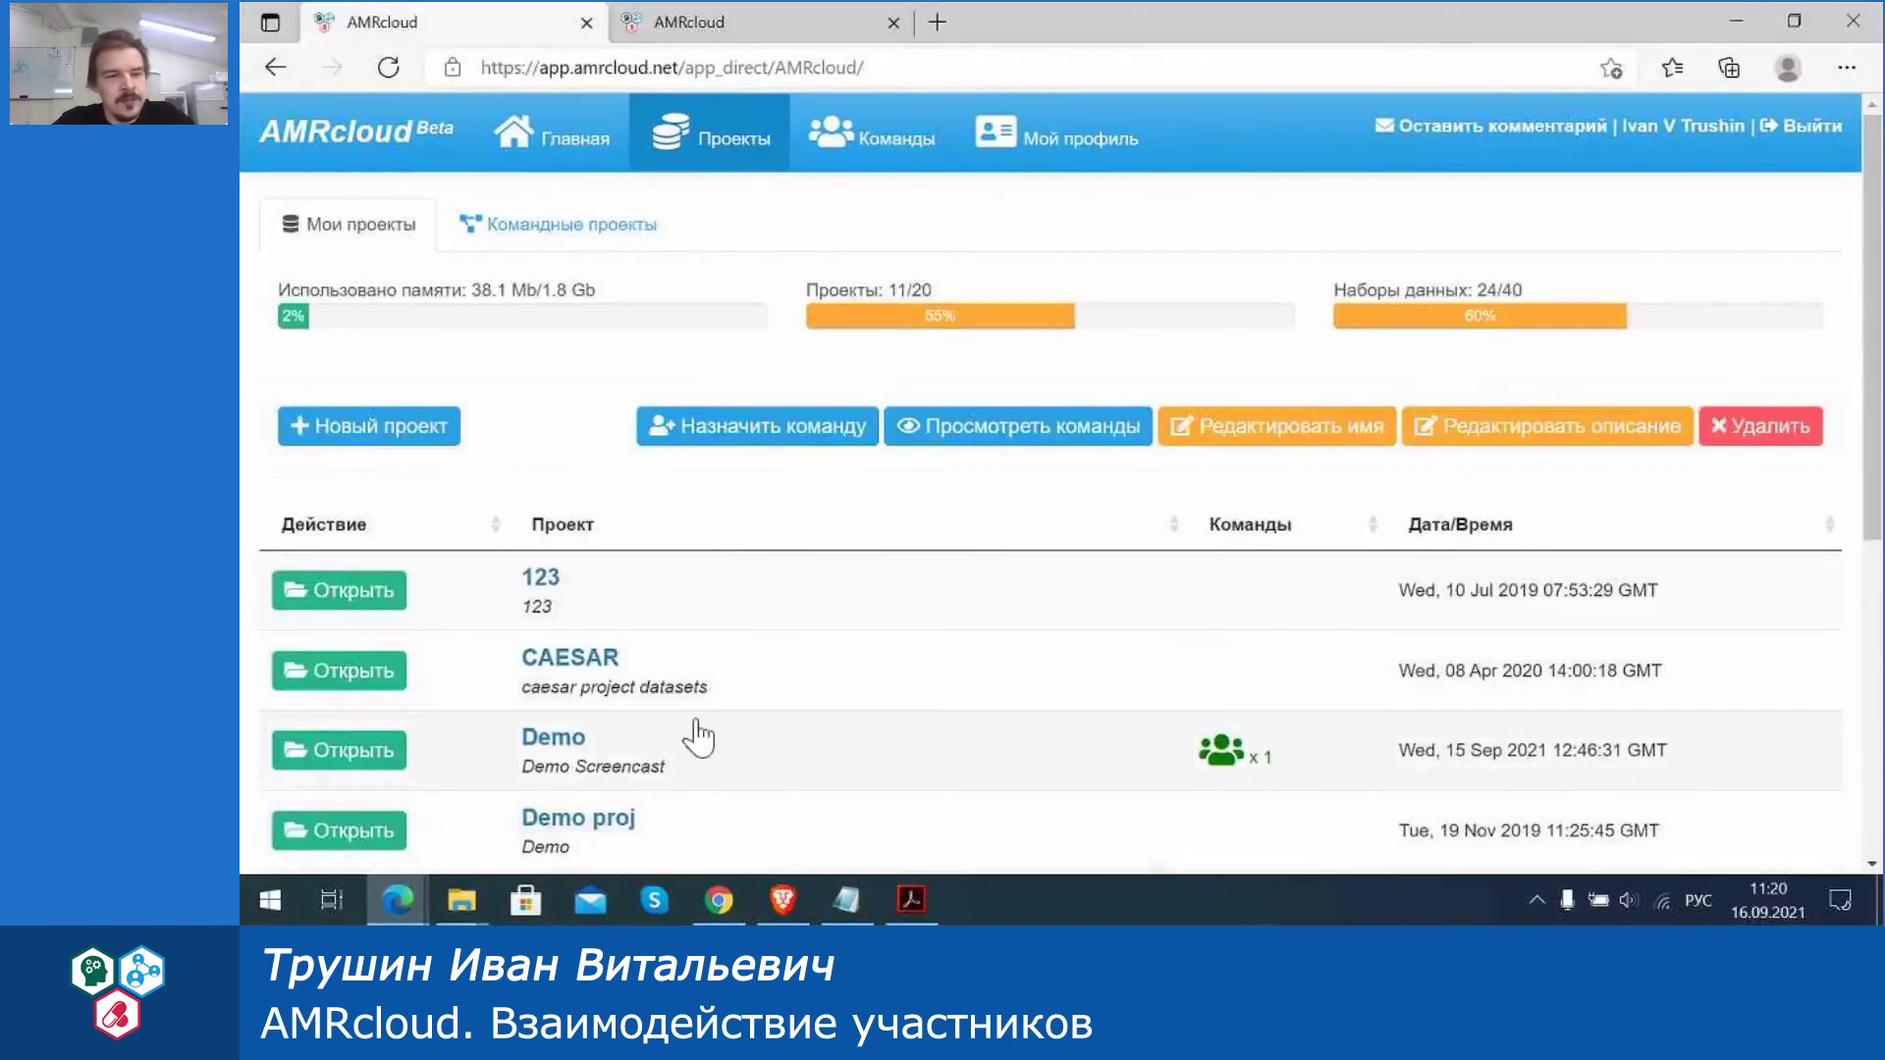
left_click(345, 751)
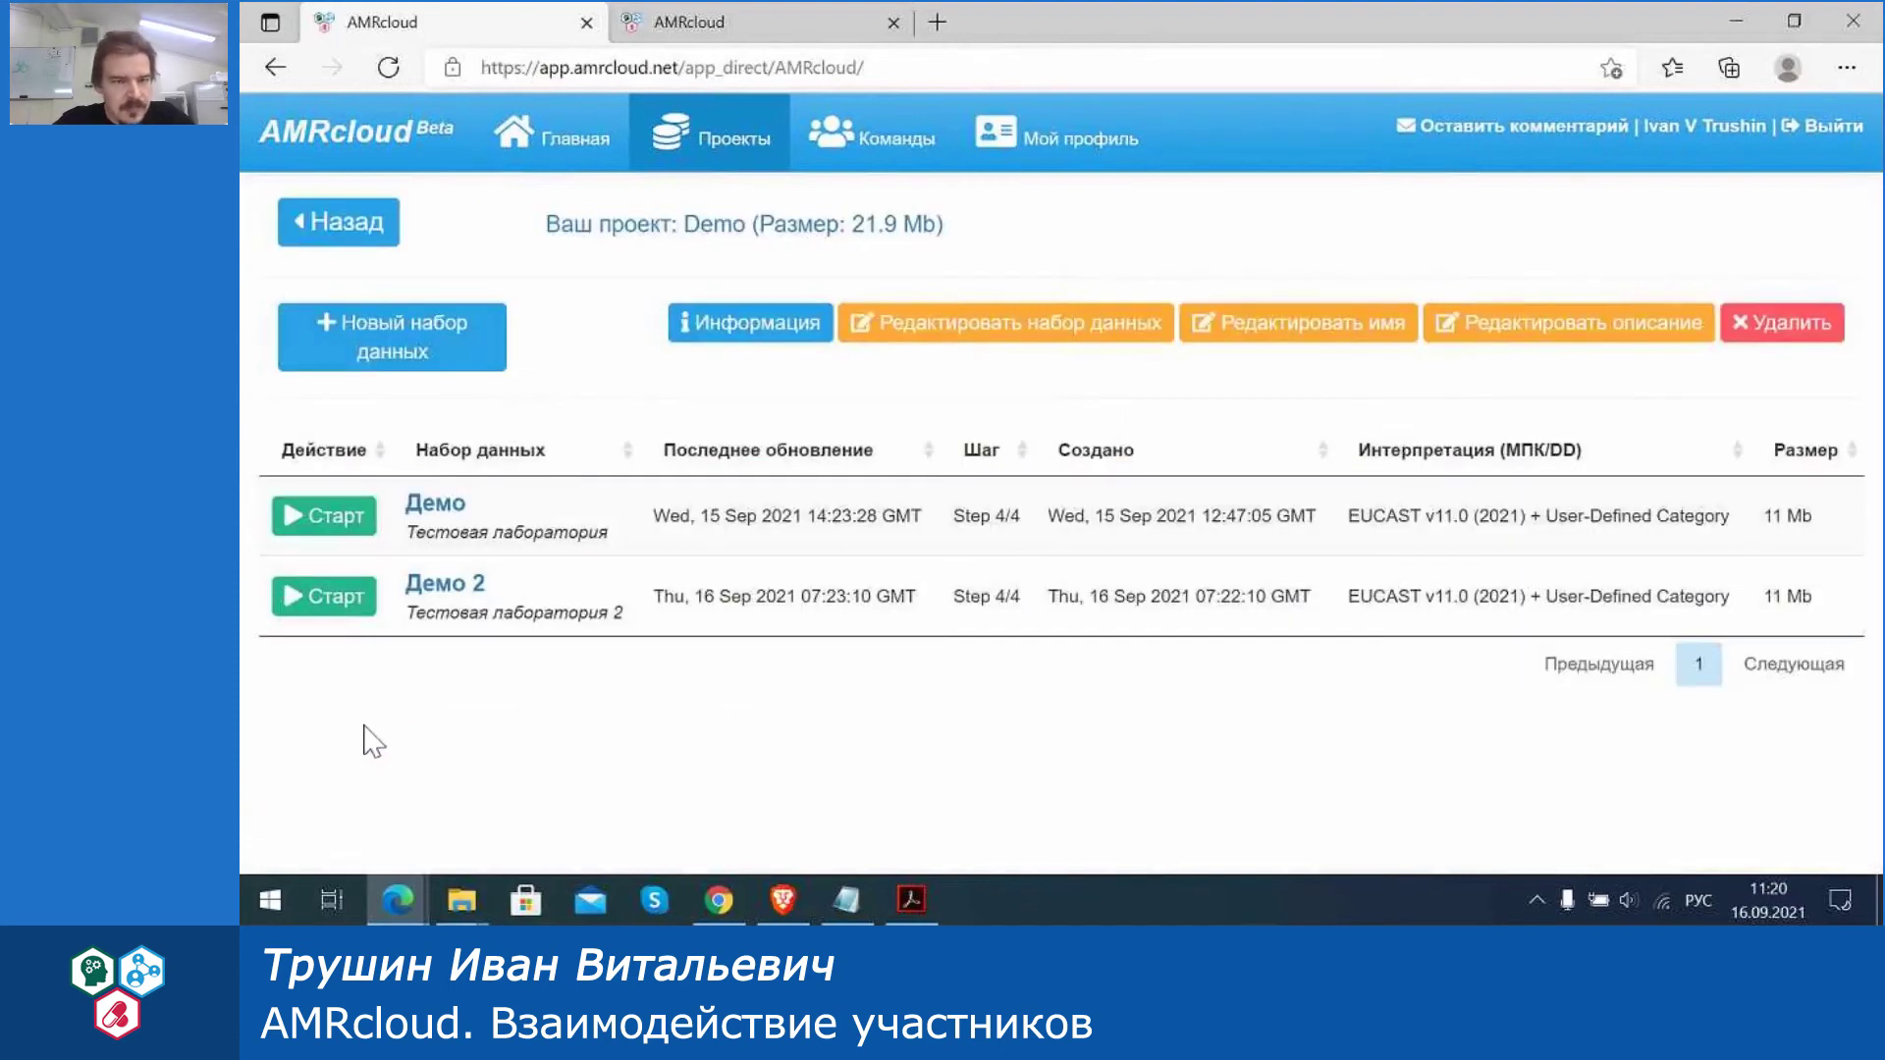
double_click(743, 506)
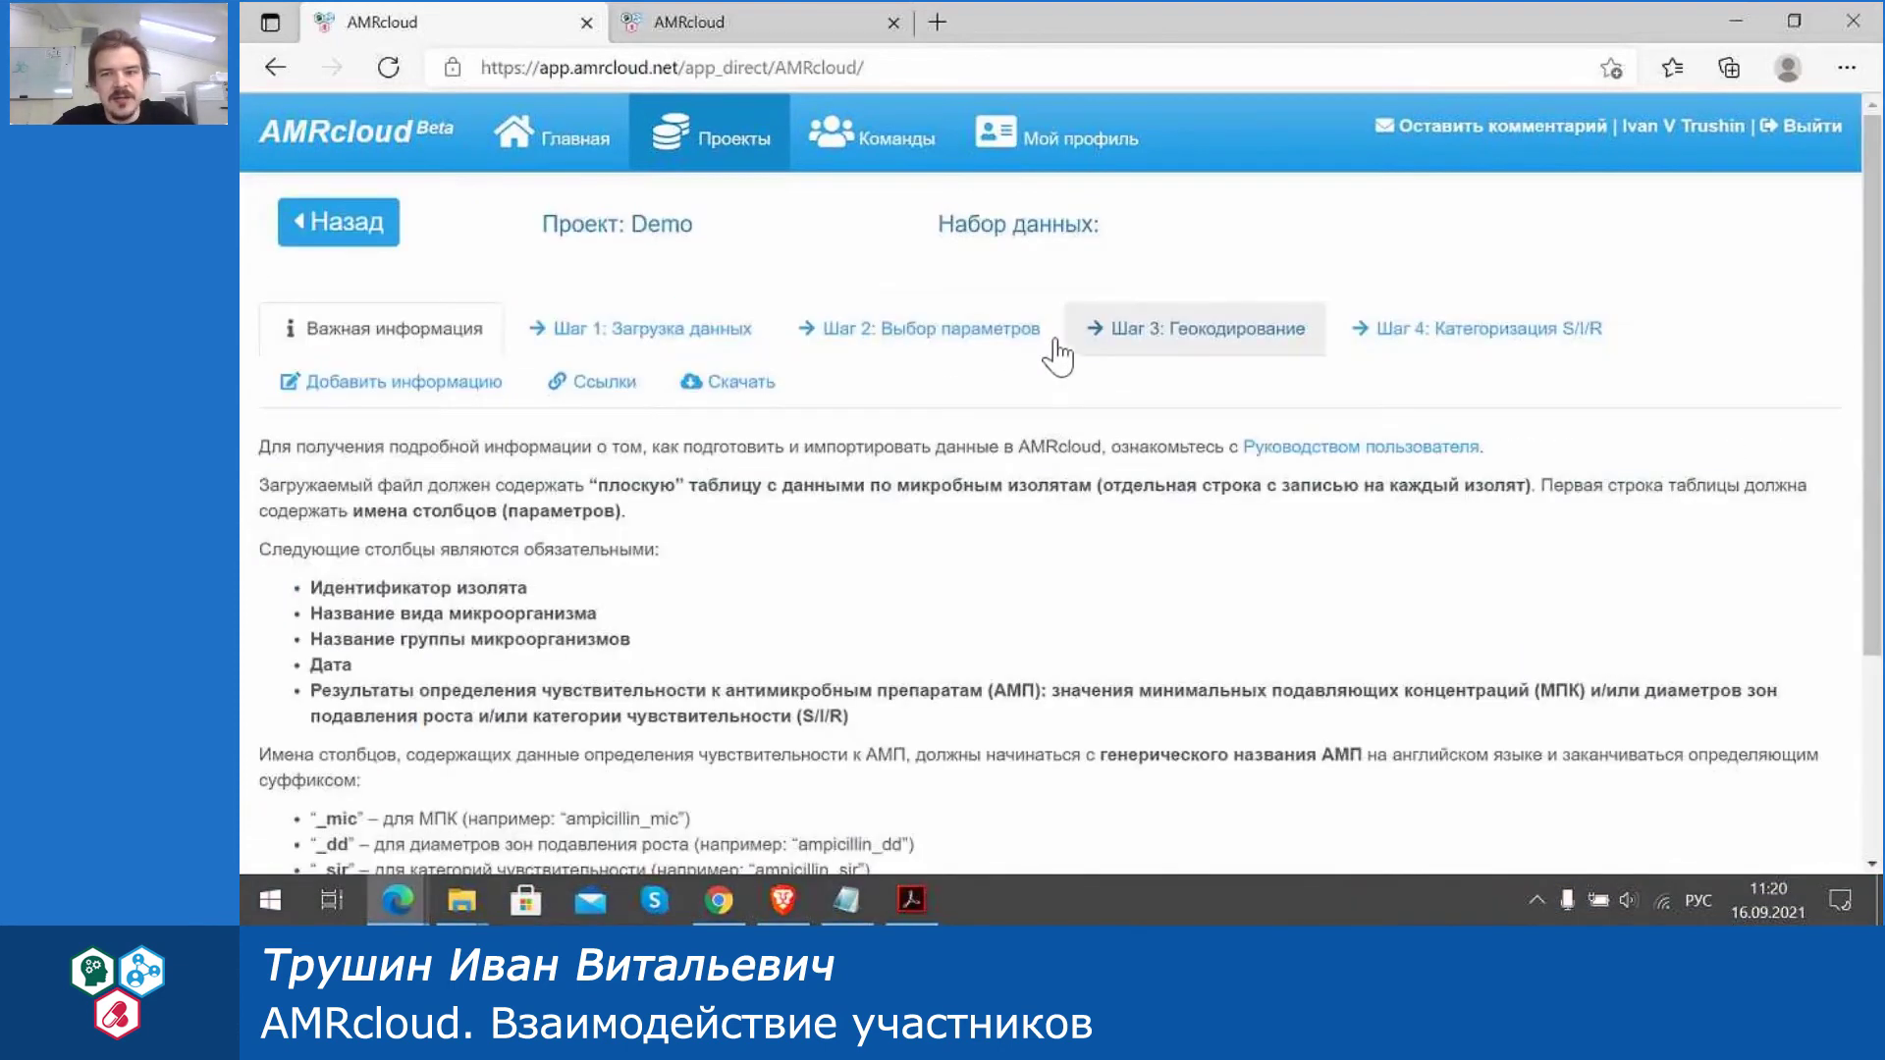
left_click(422, 385)
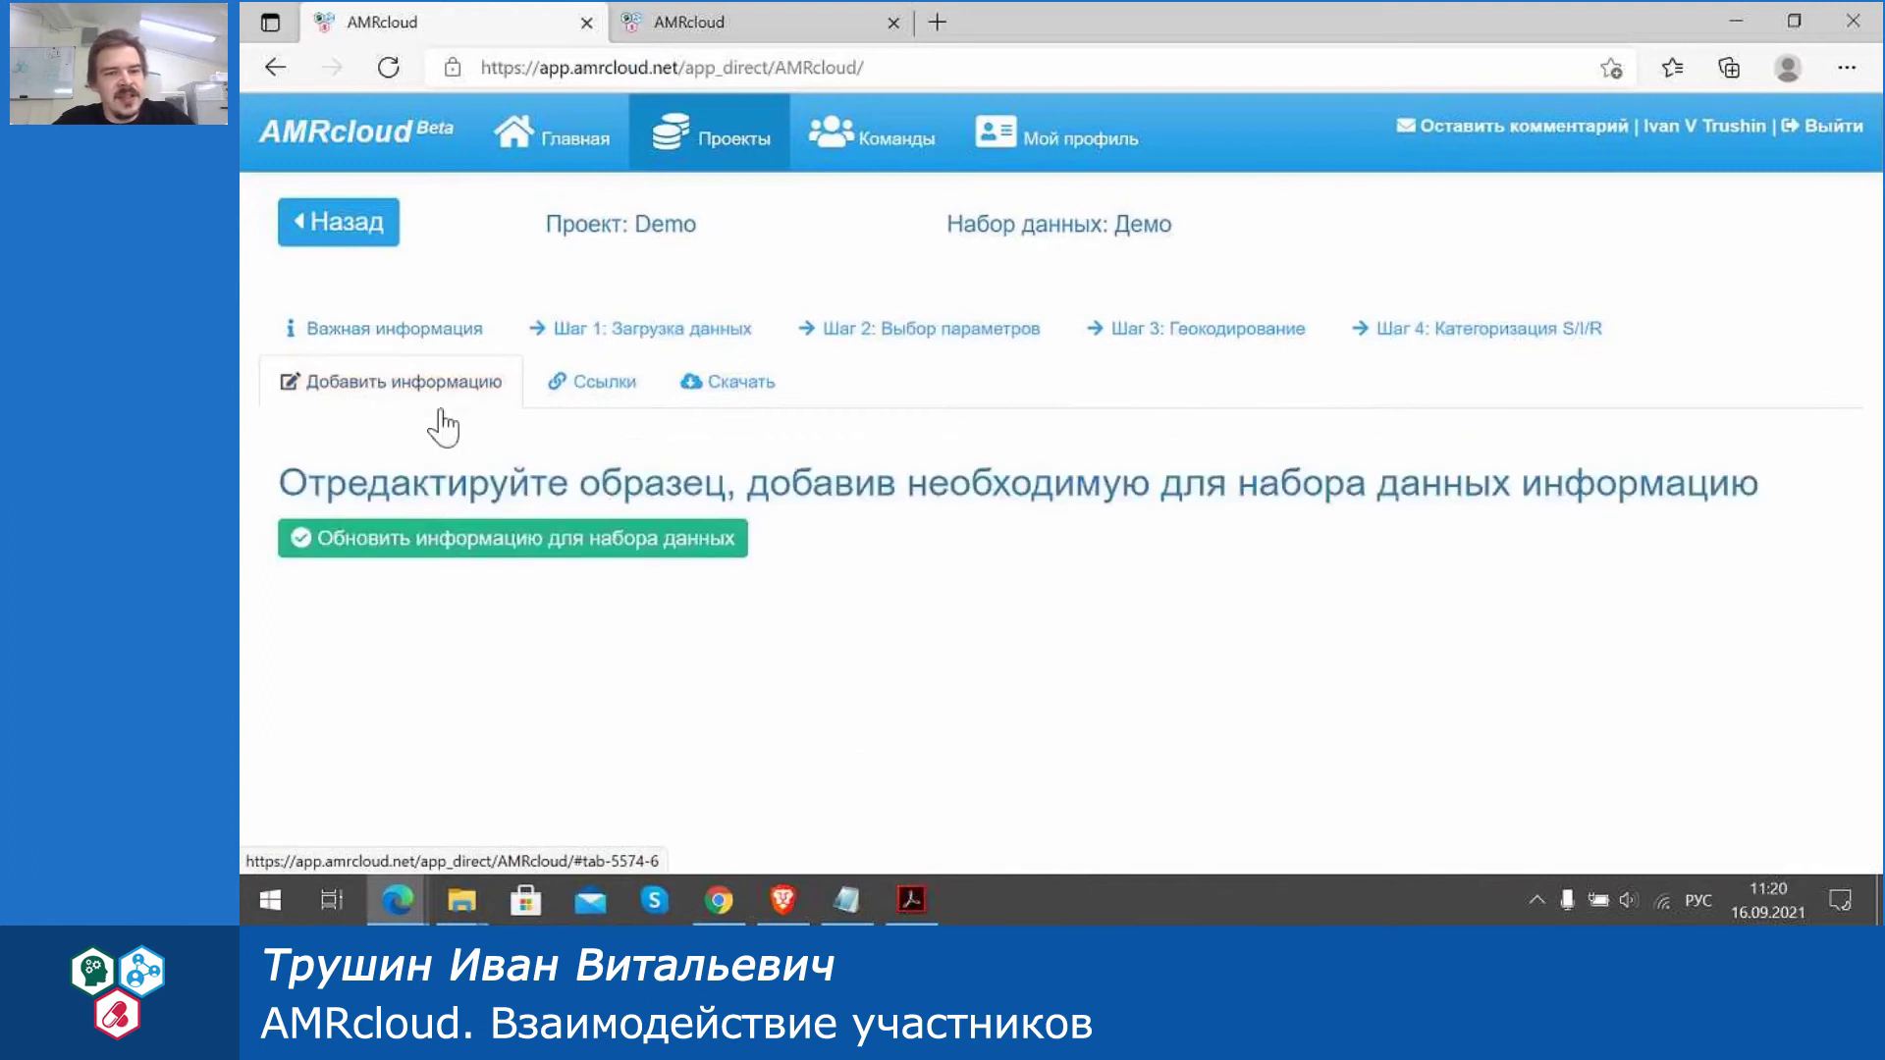
Replace the Example text with 'Тестовый проект для новой команды' and save the information
left_click(554, 554)
scroll(547, 723, "down", 2)
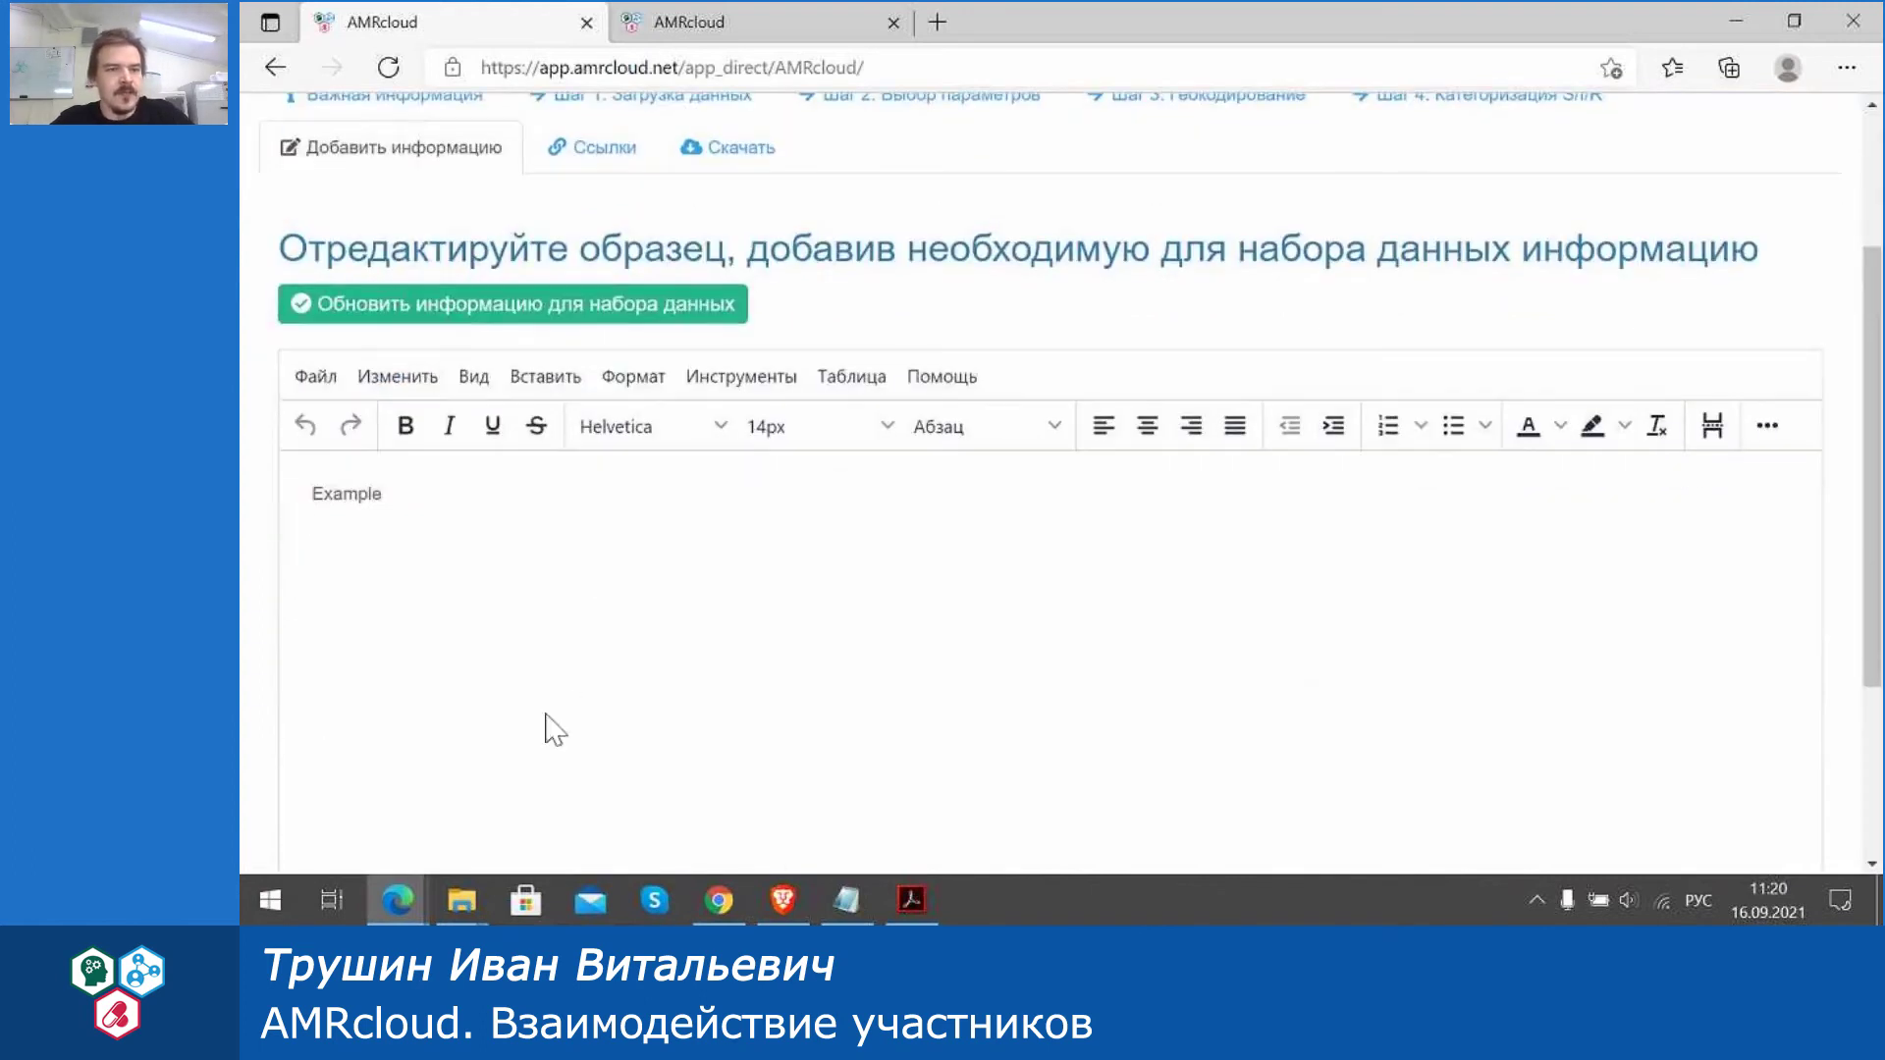
key("ctrl+a")
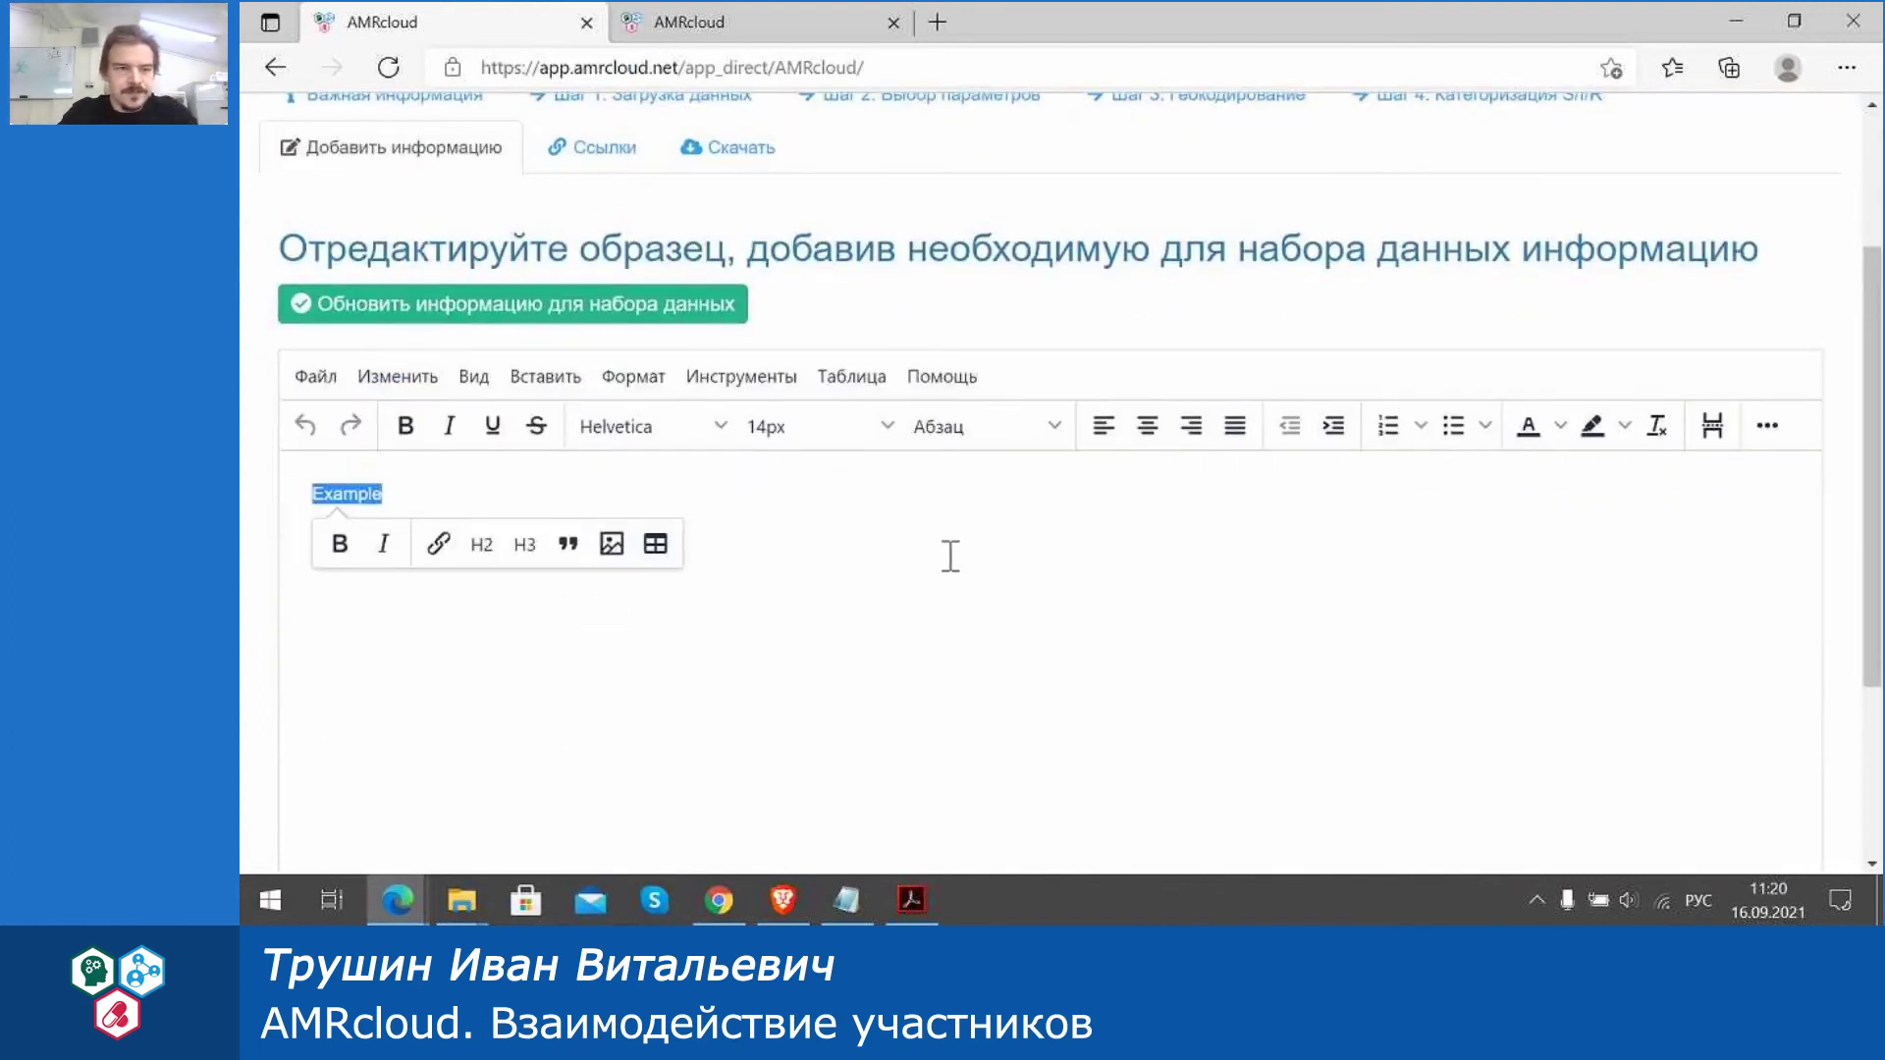
type("Тестовый проект для новой ко")
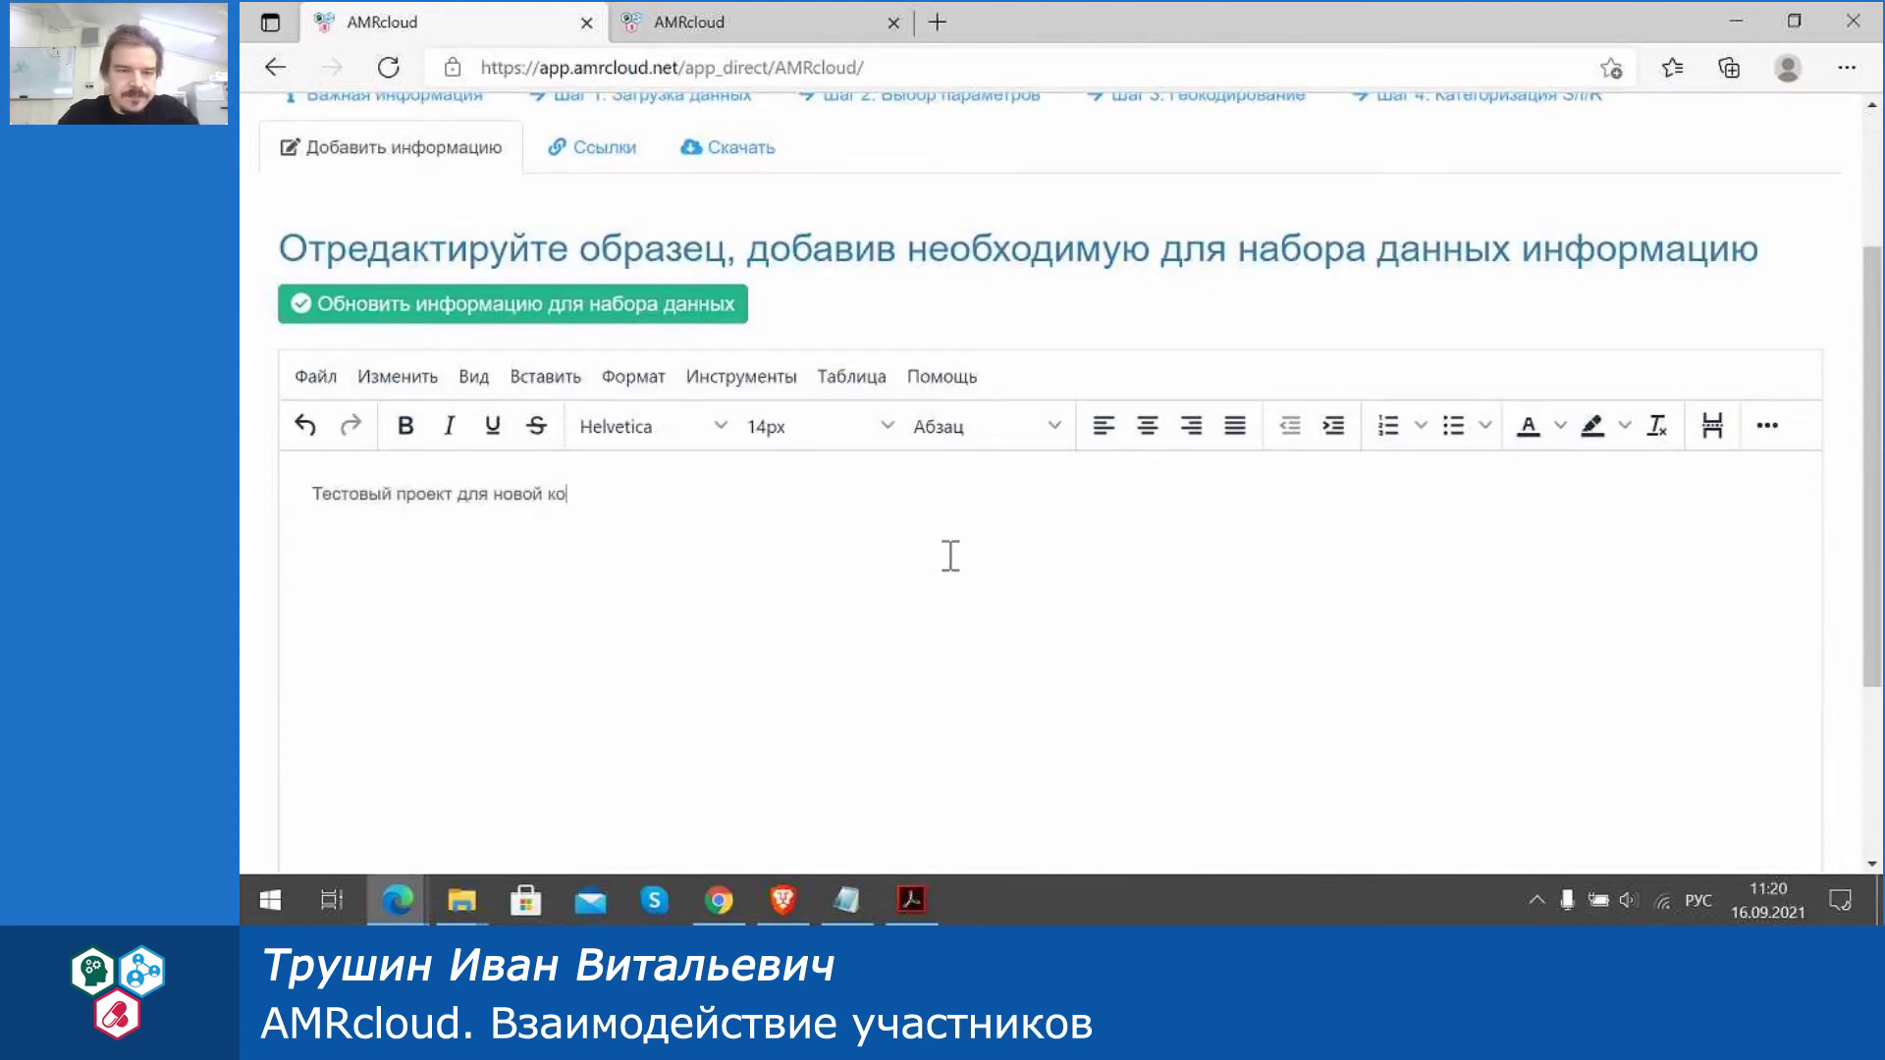
type("ы")
scroll(896, 534, "down", 2)
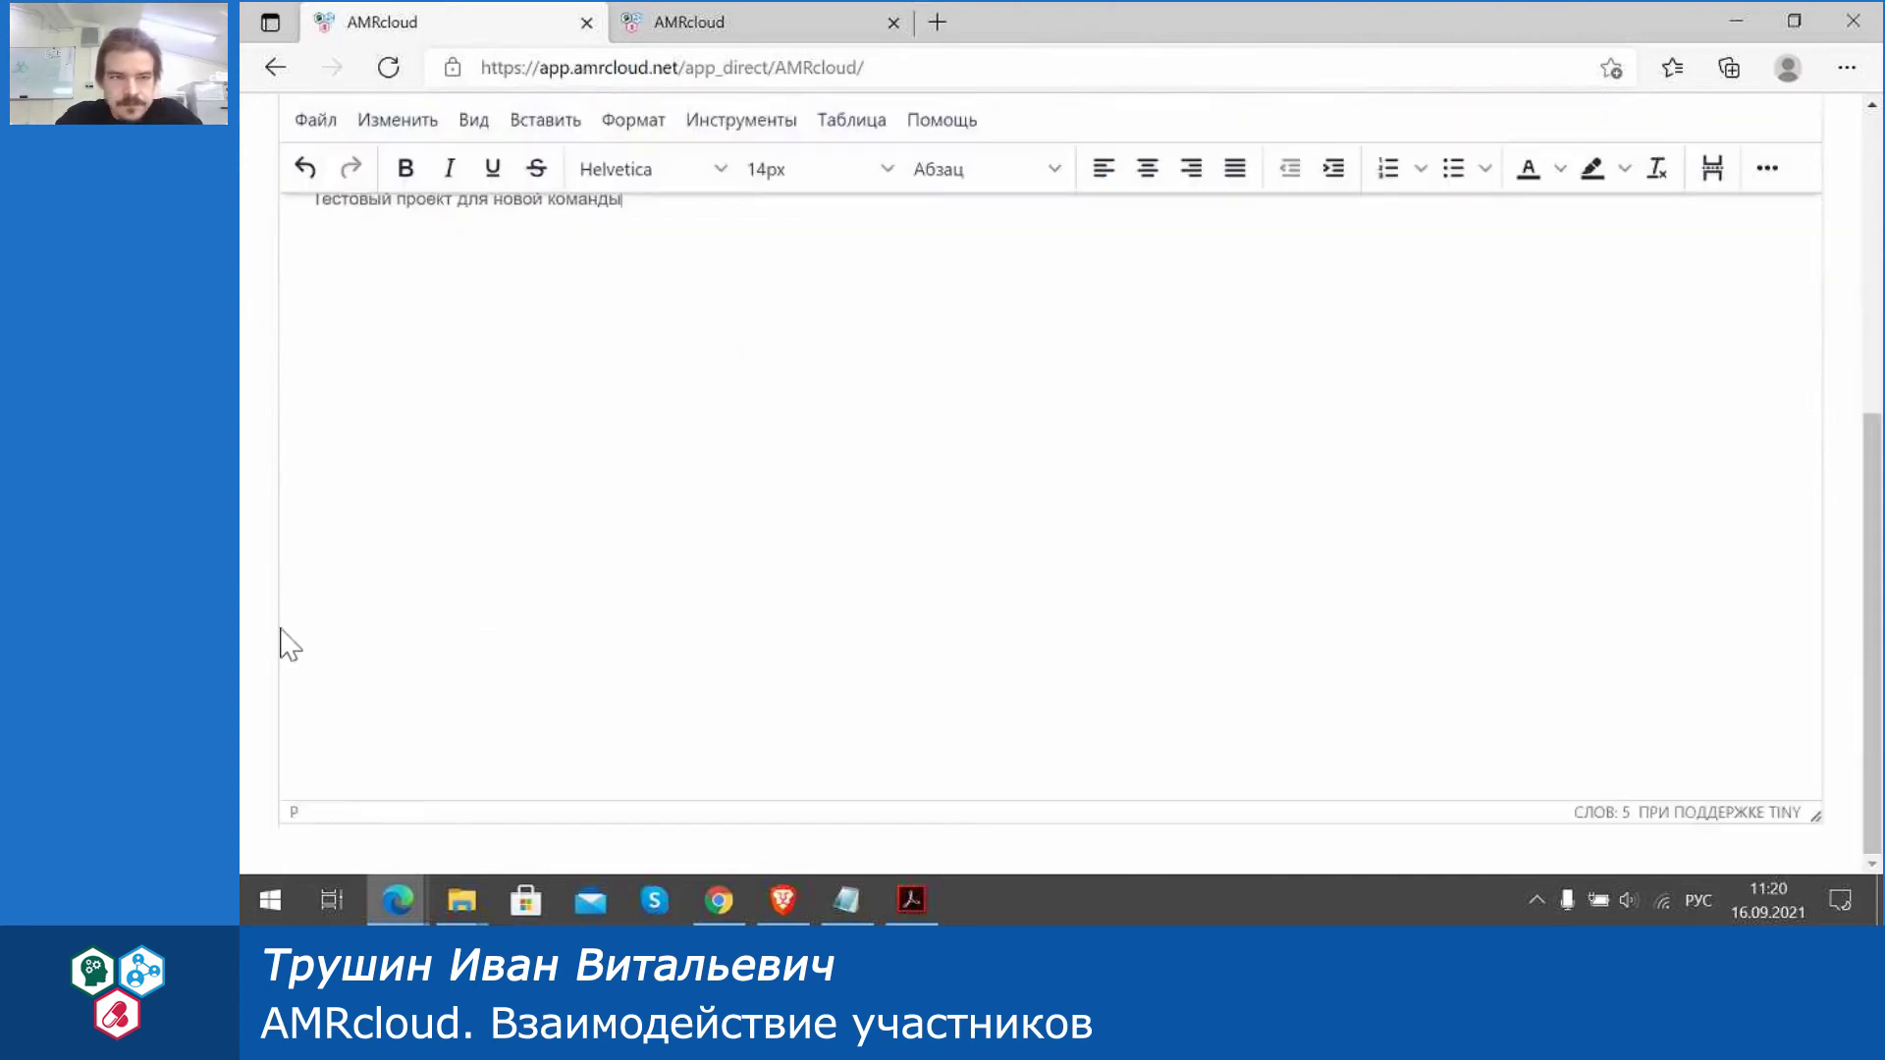
scroll(1126, 759, "up", 3)
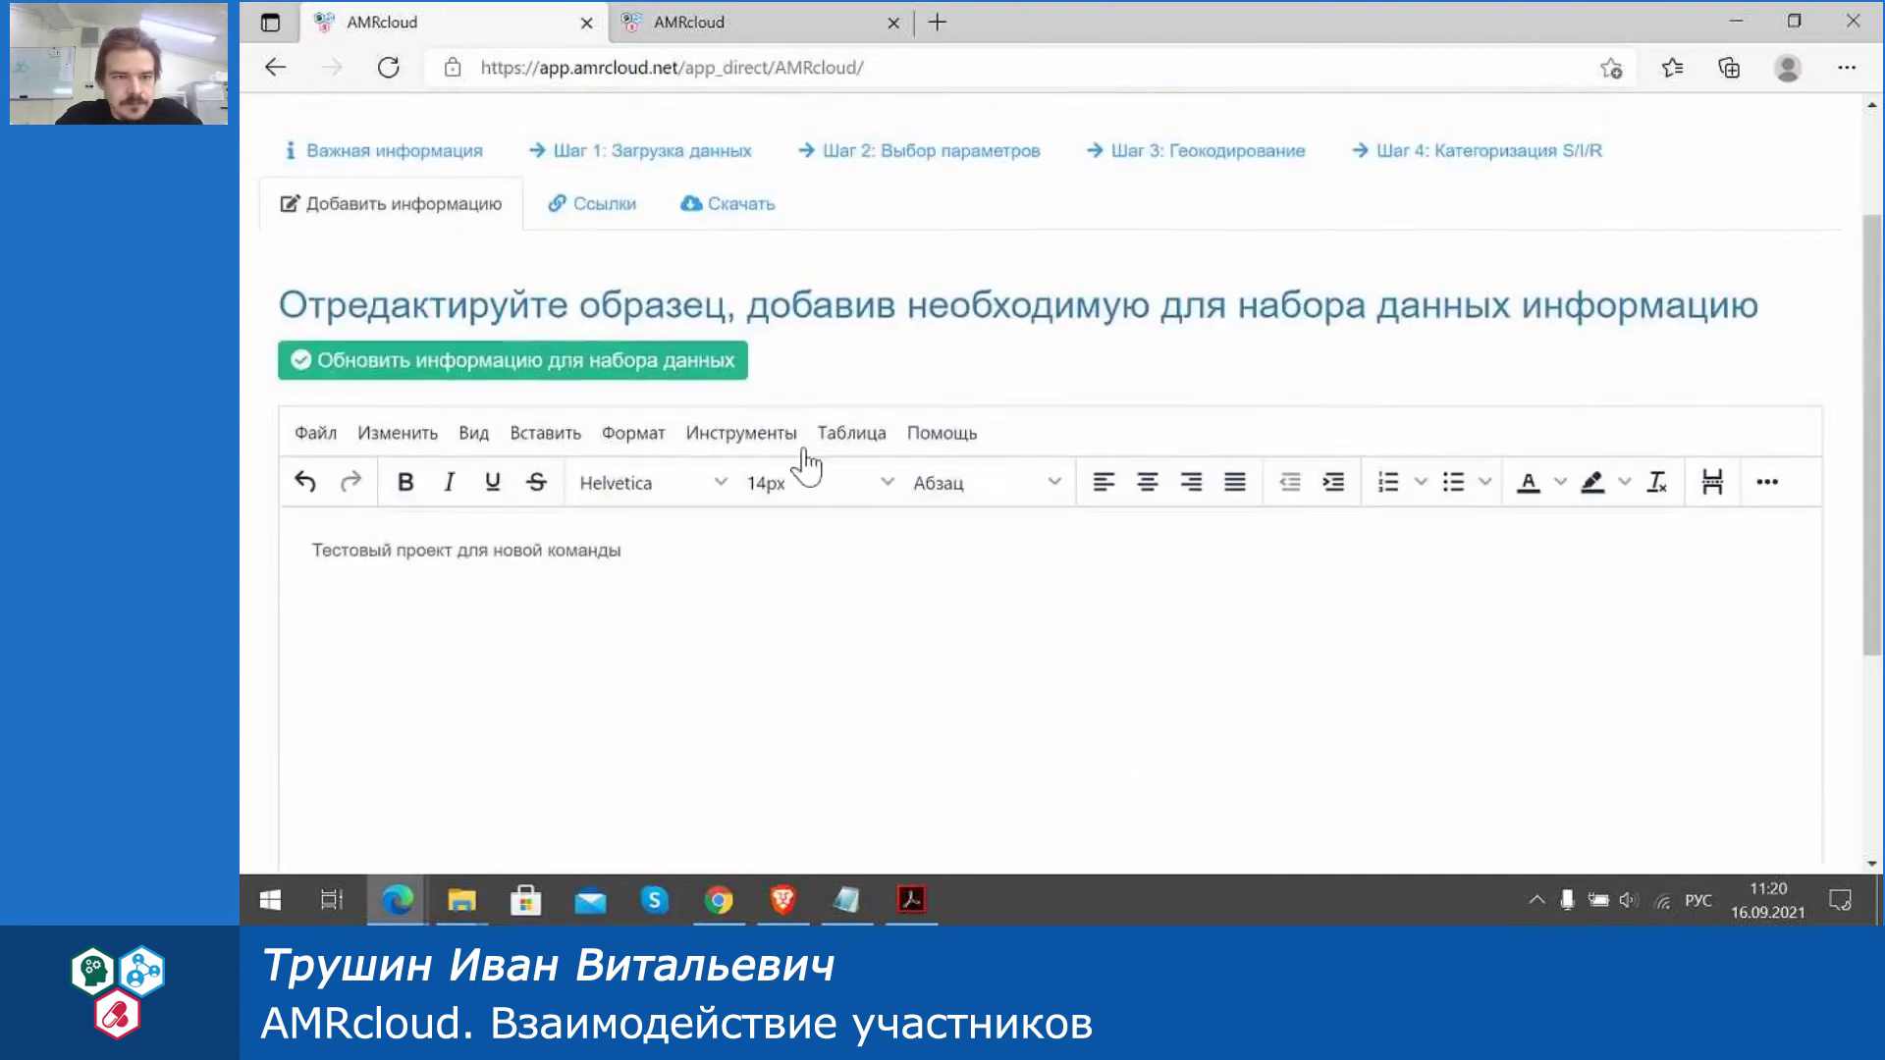
left_click(638, 359)
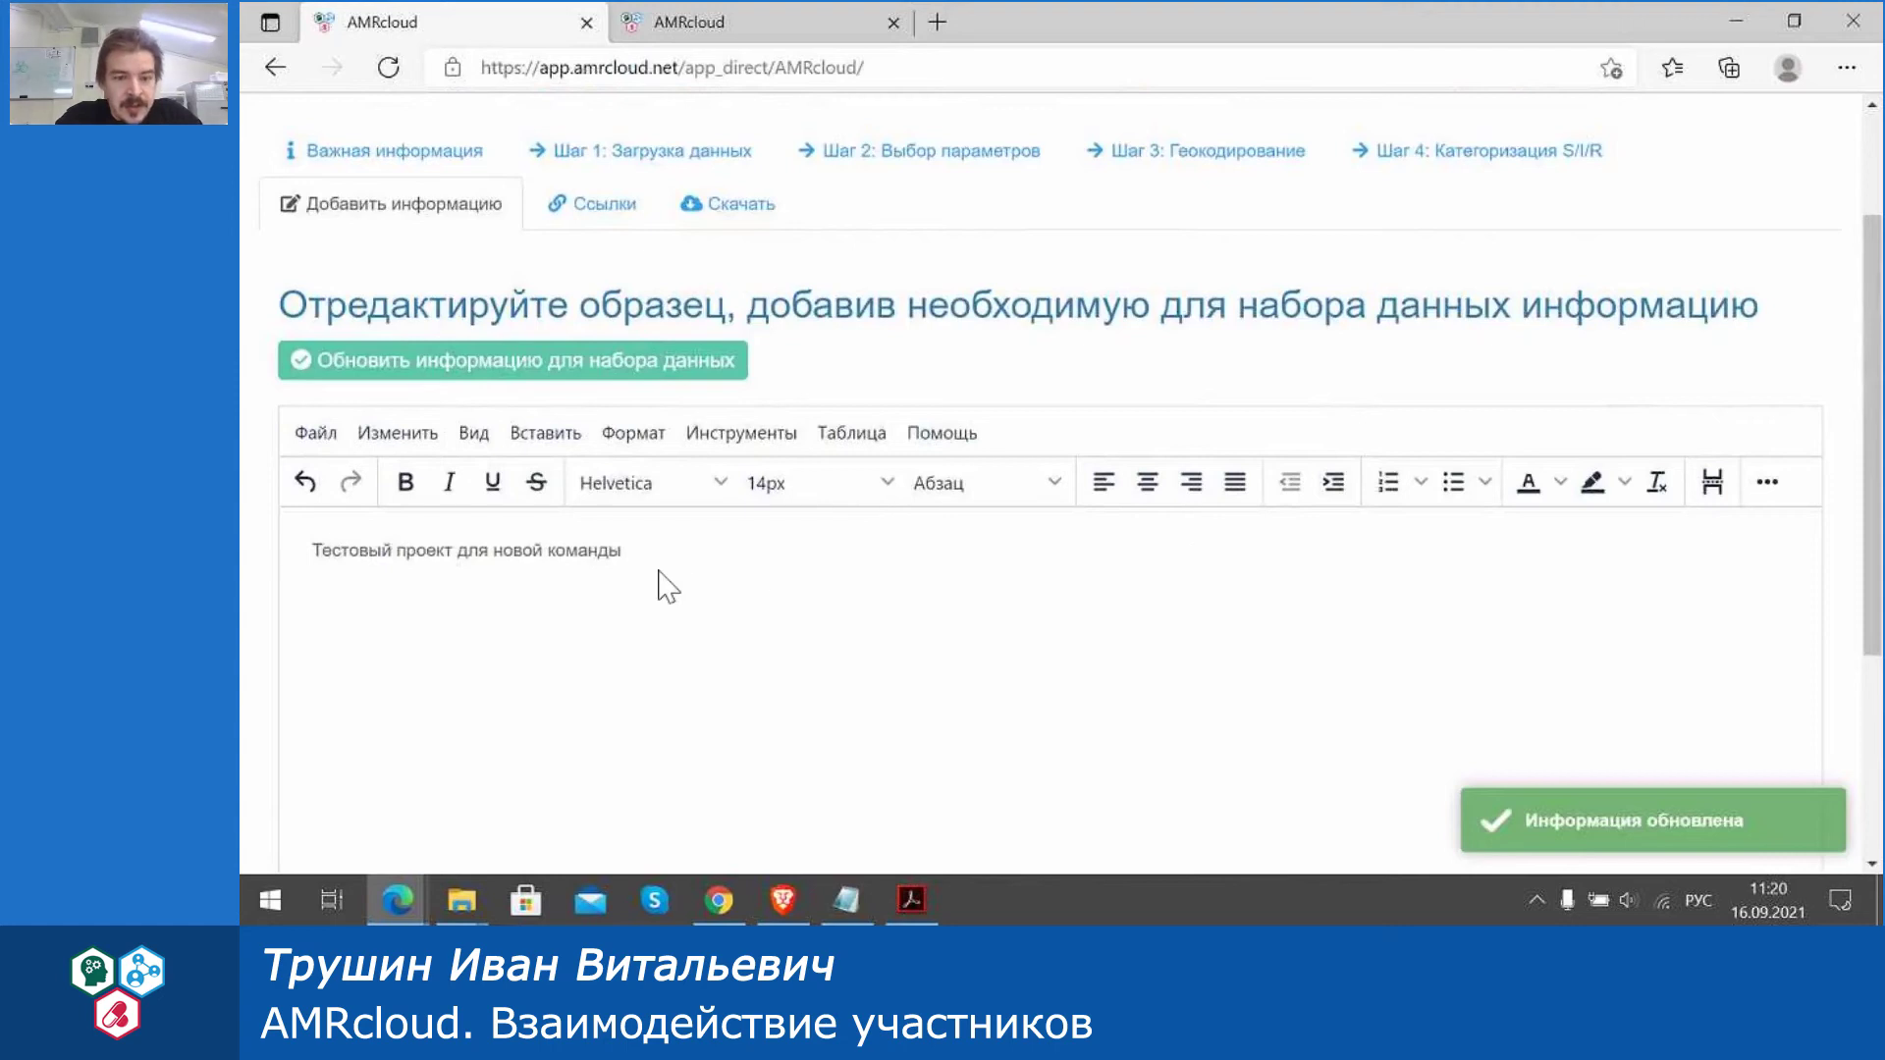
In the colleague's browser, reopen the team's Demo project and run the Демо set
key("alt+Tab")
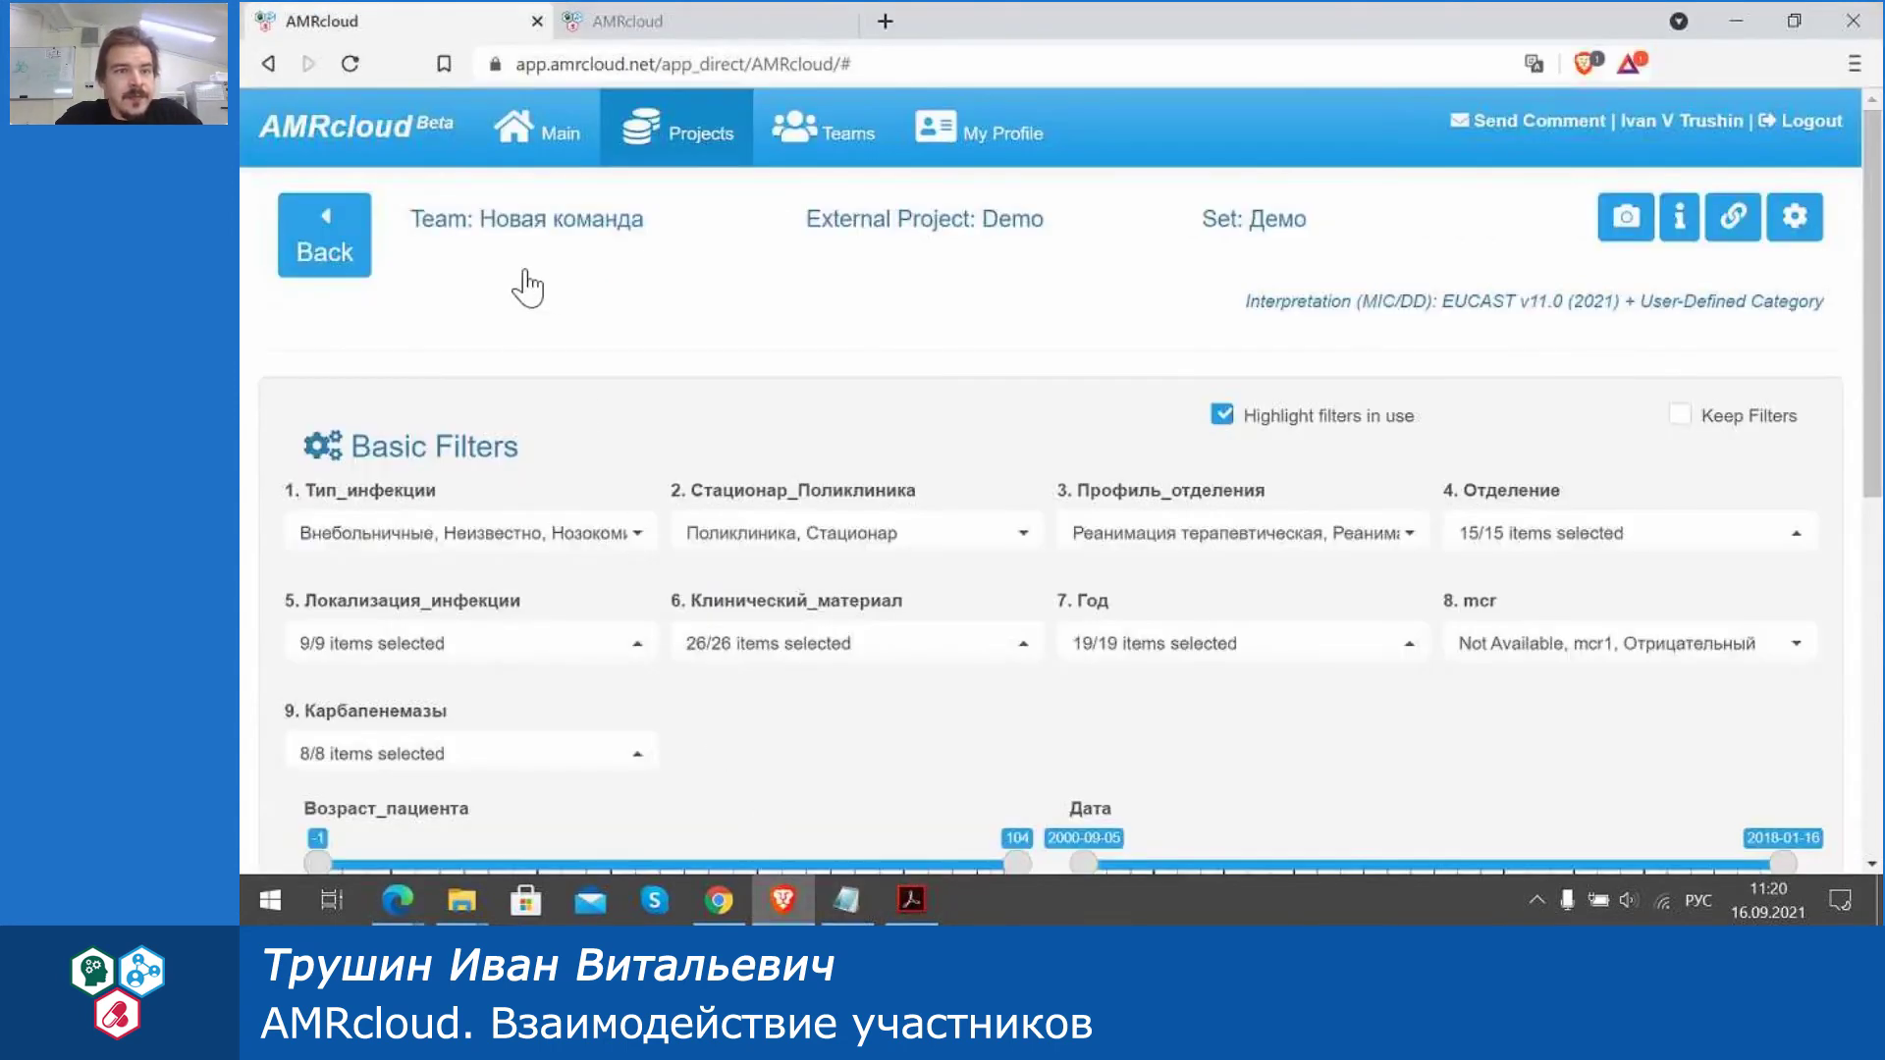
left_click(324, 253)
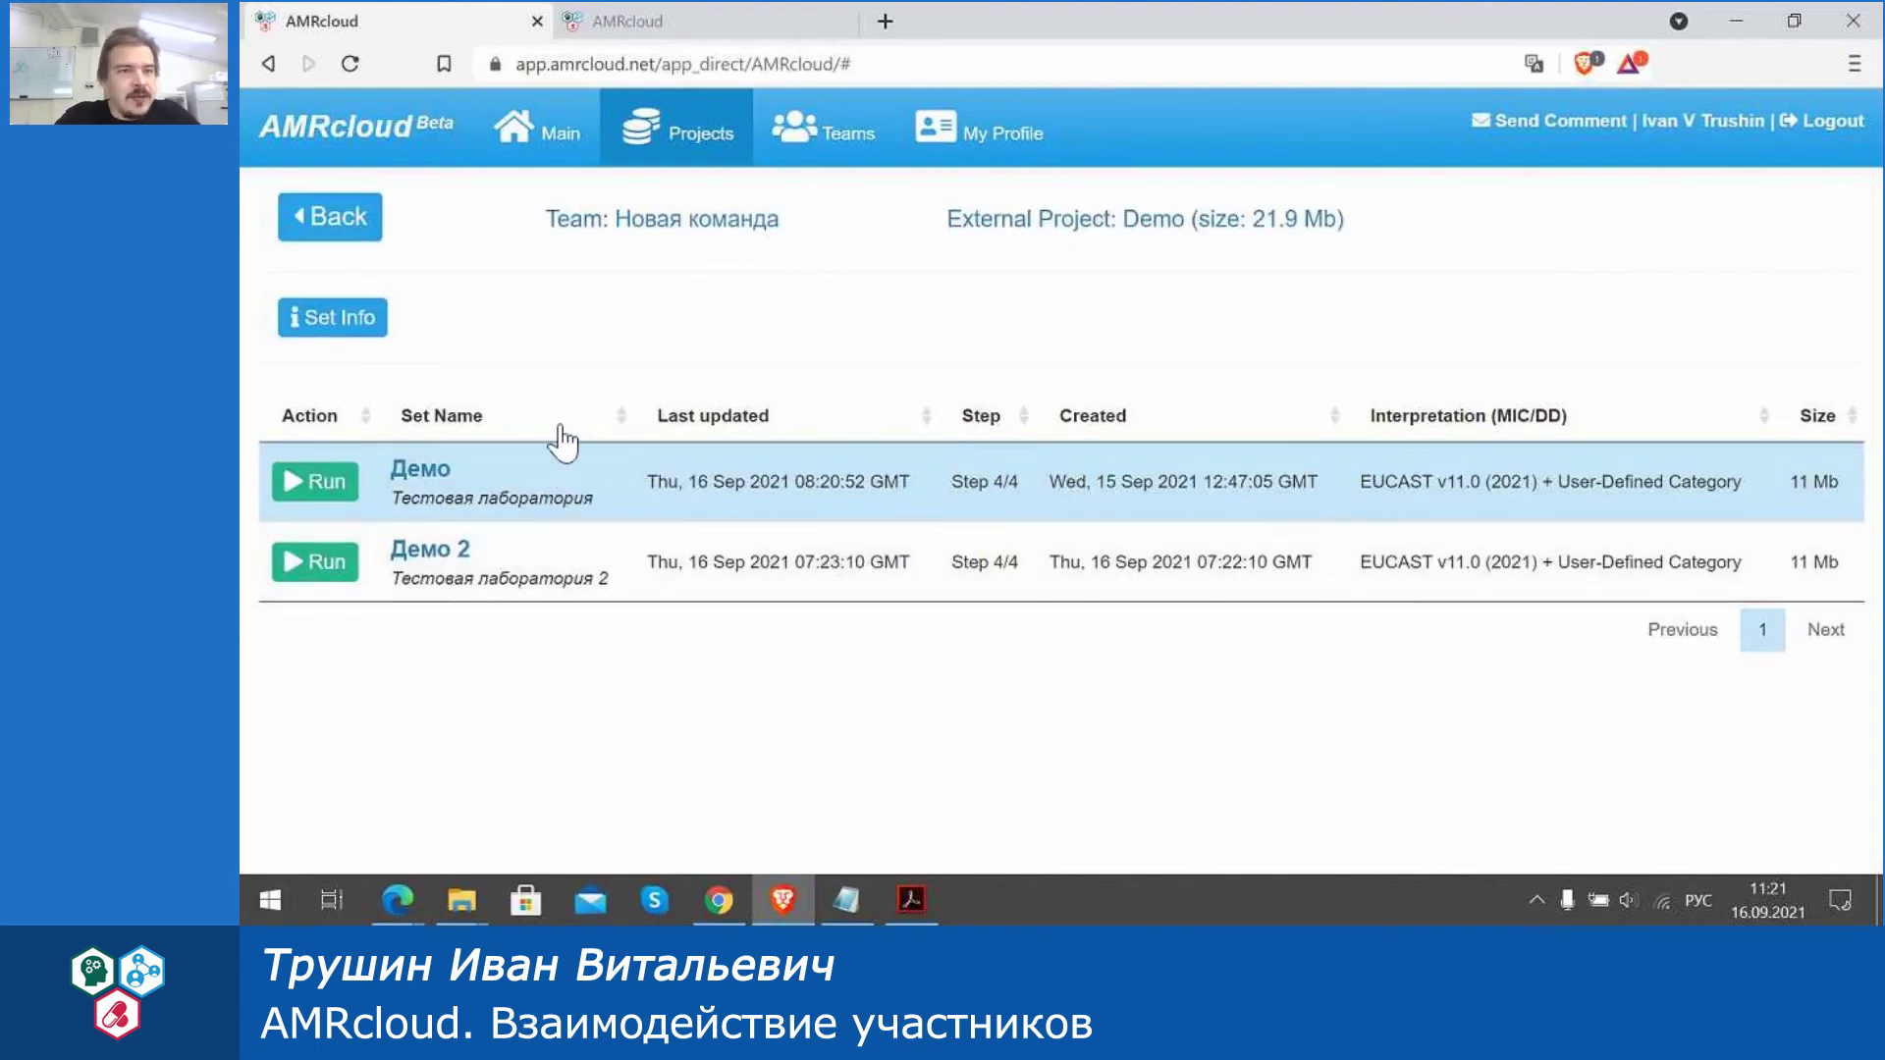
left_click(368, 236)
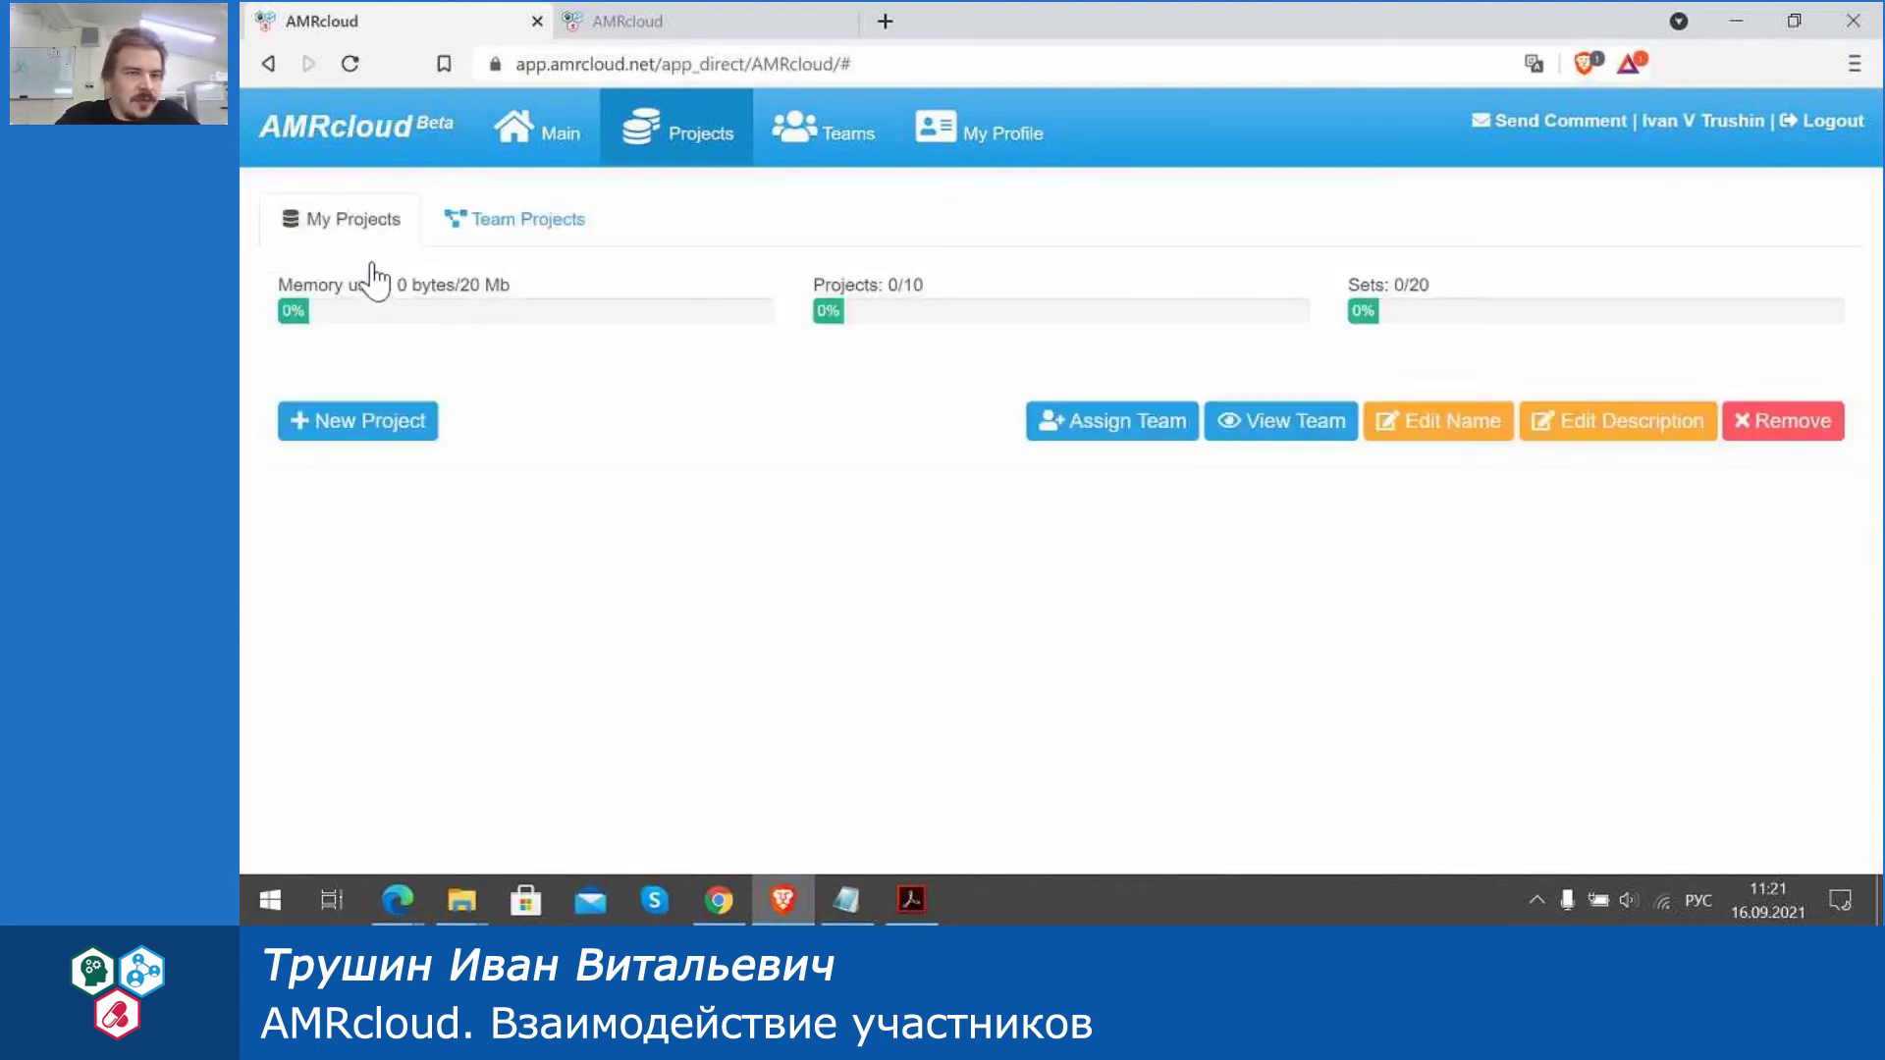
left_click(518, 236)
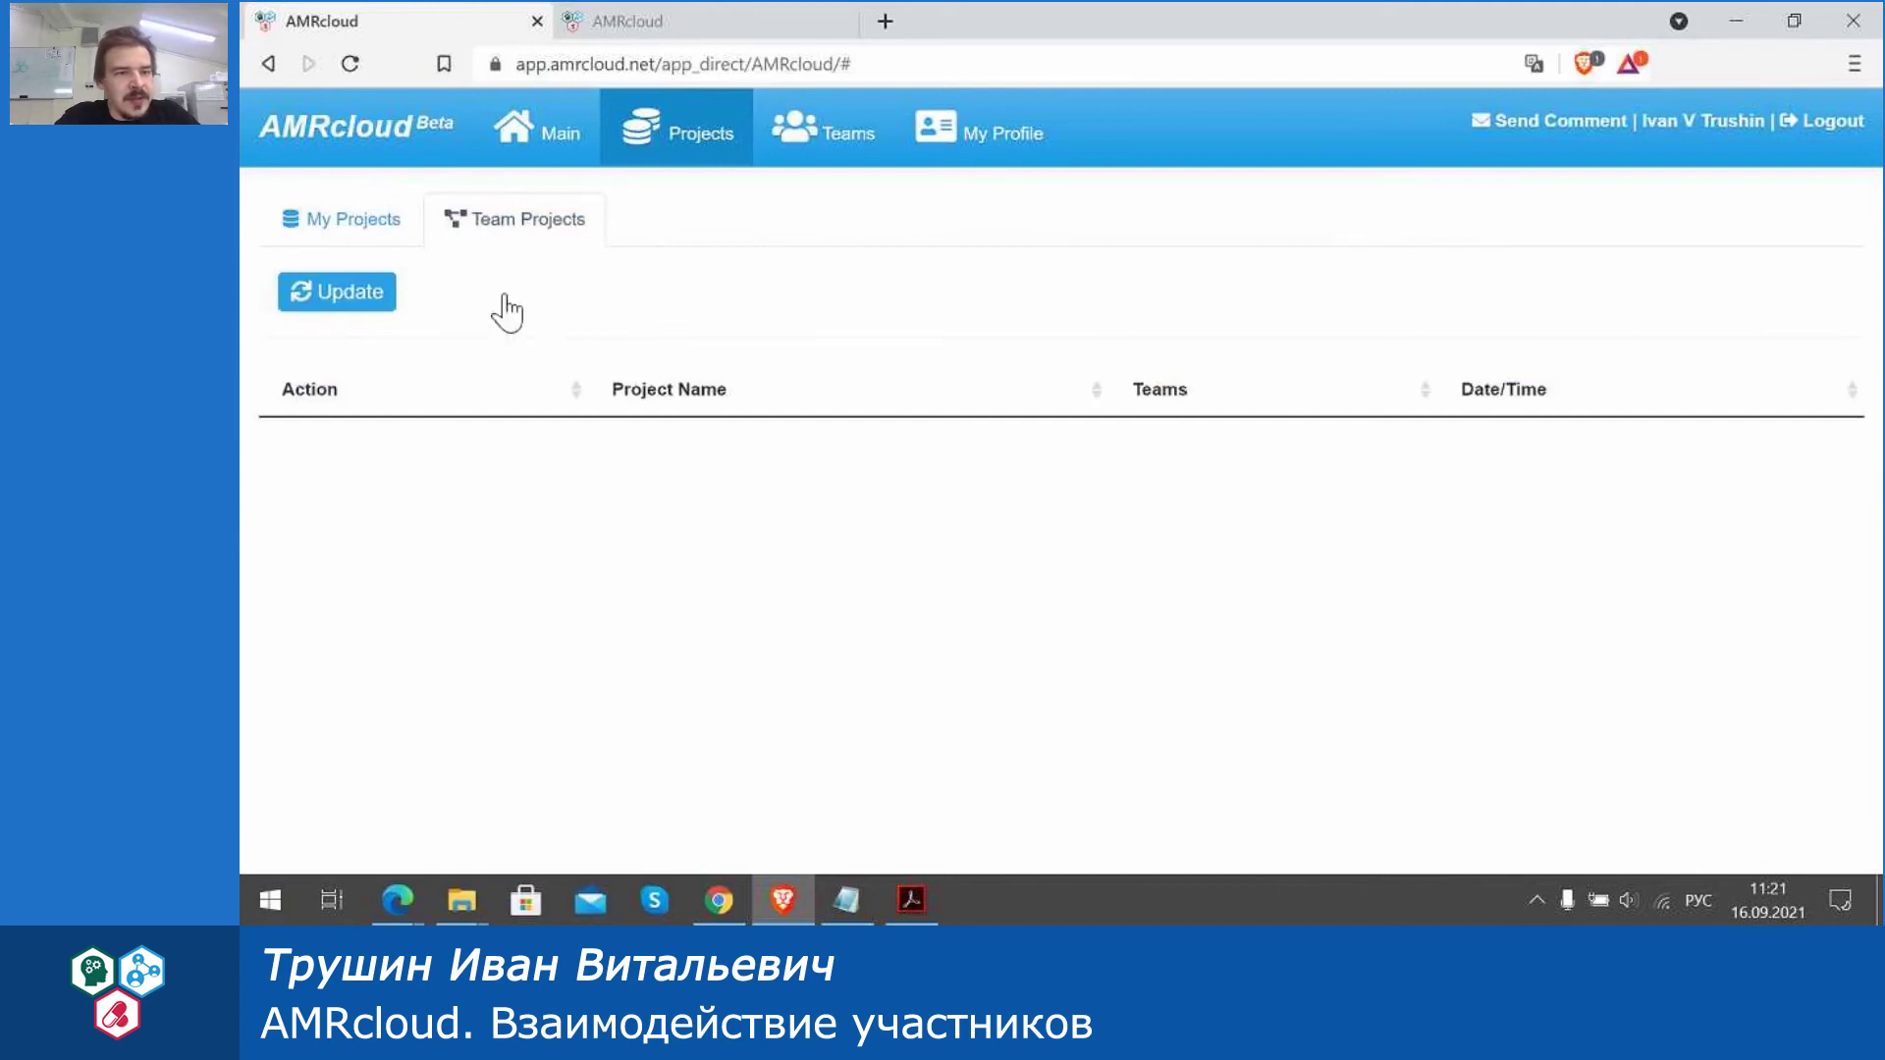
left_click(324, 459)
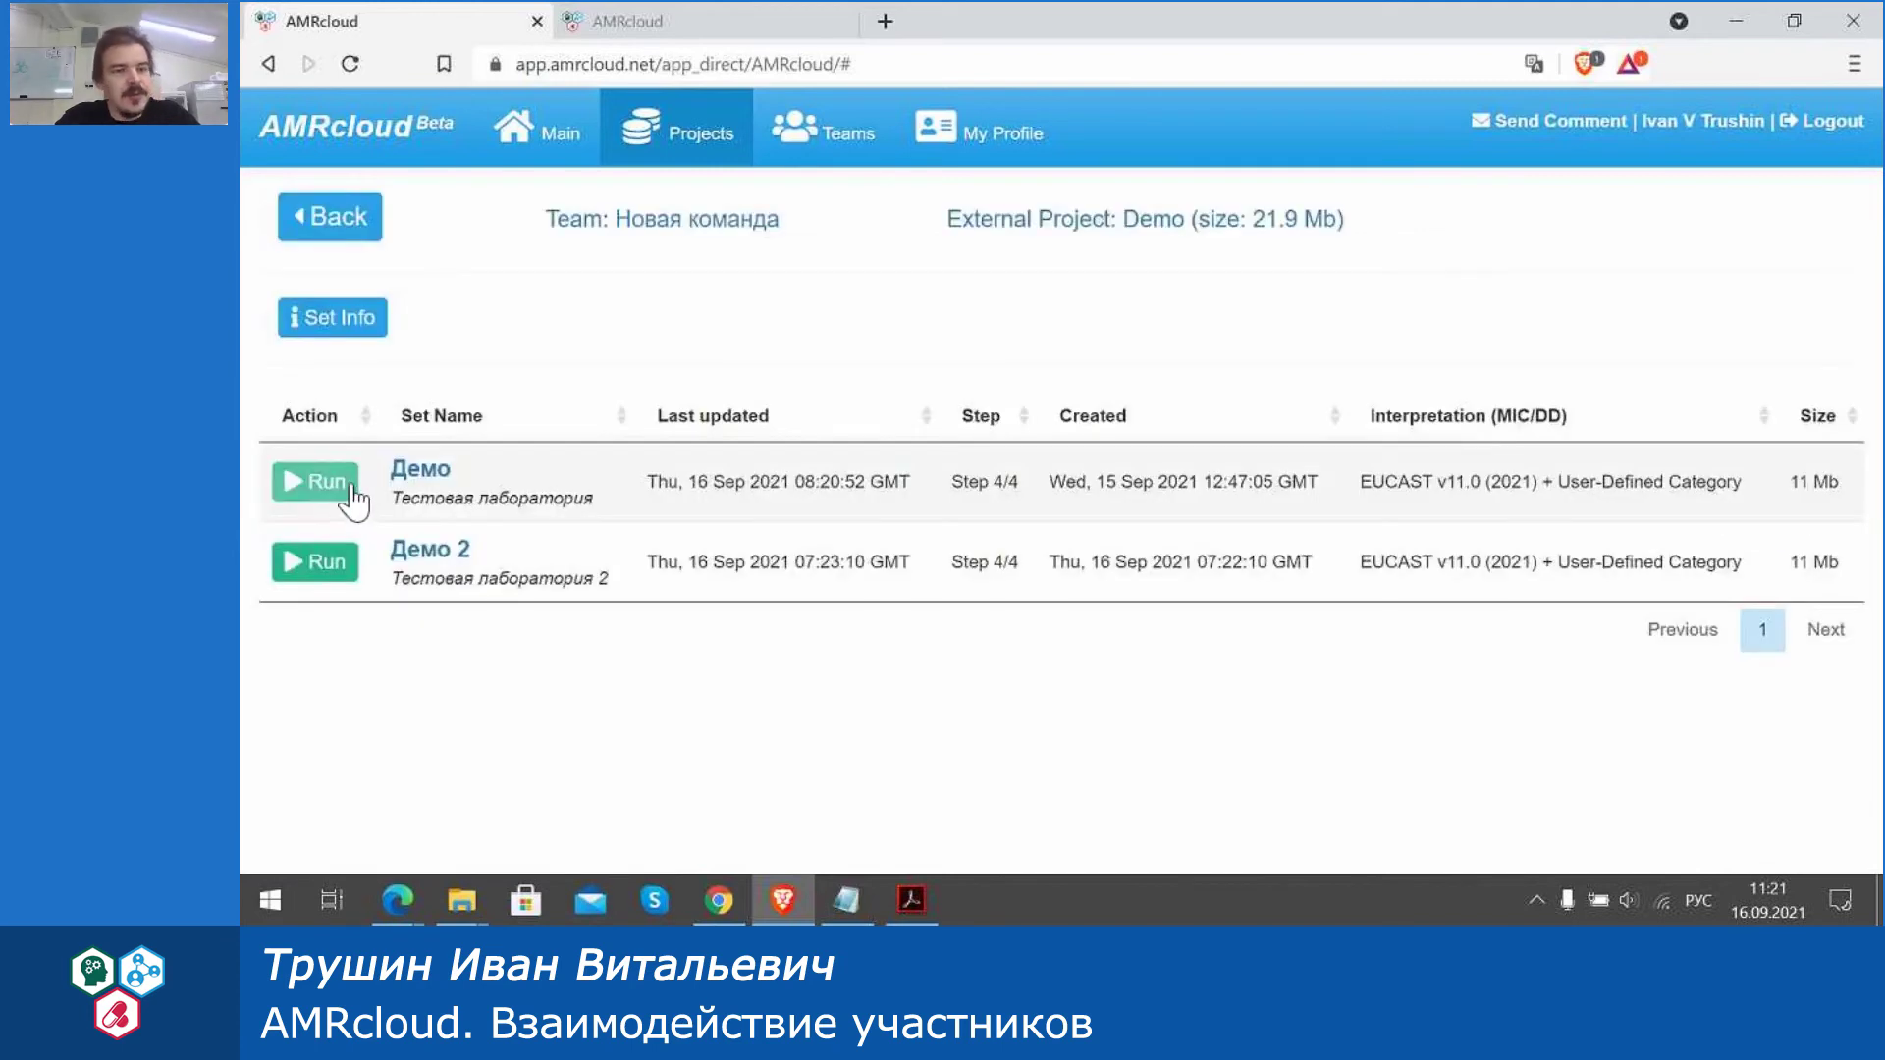
left_click(328, 477)
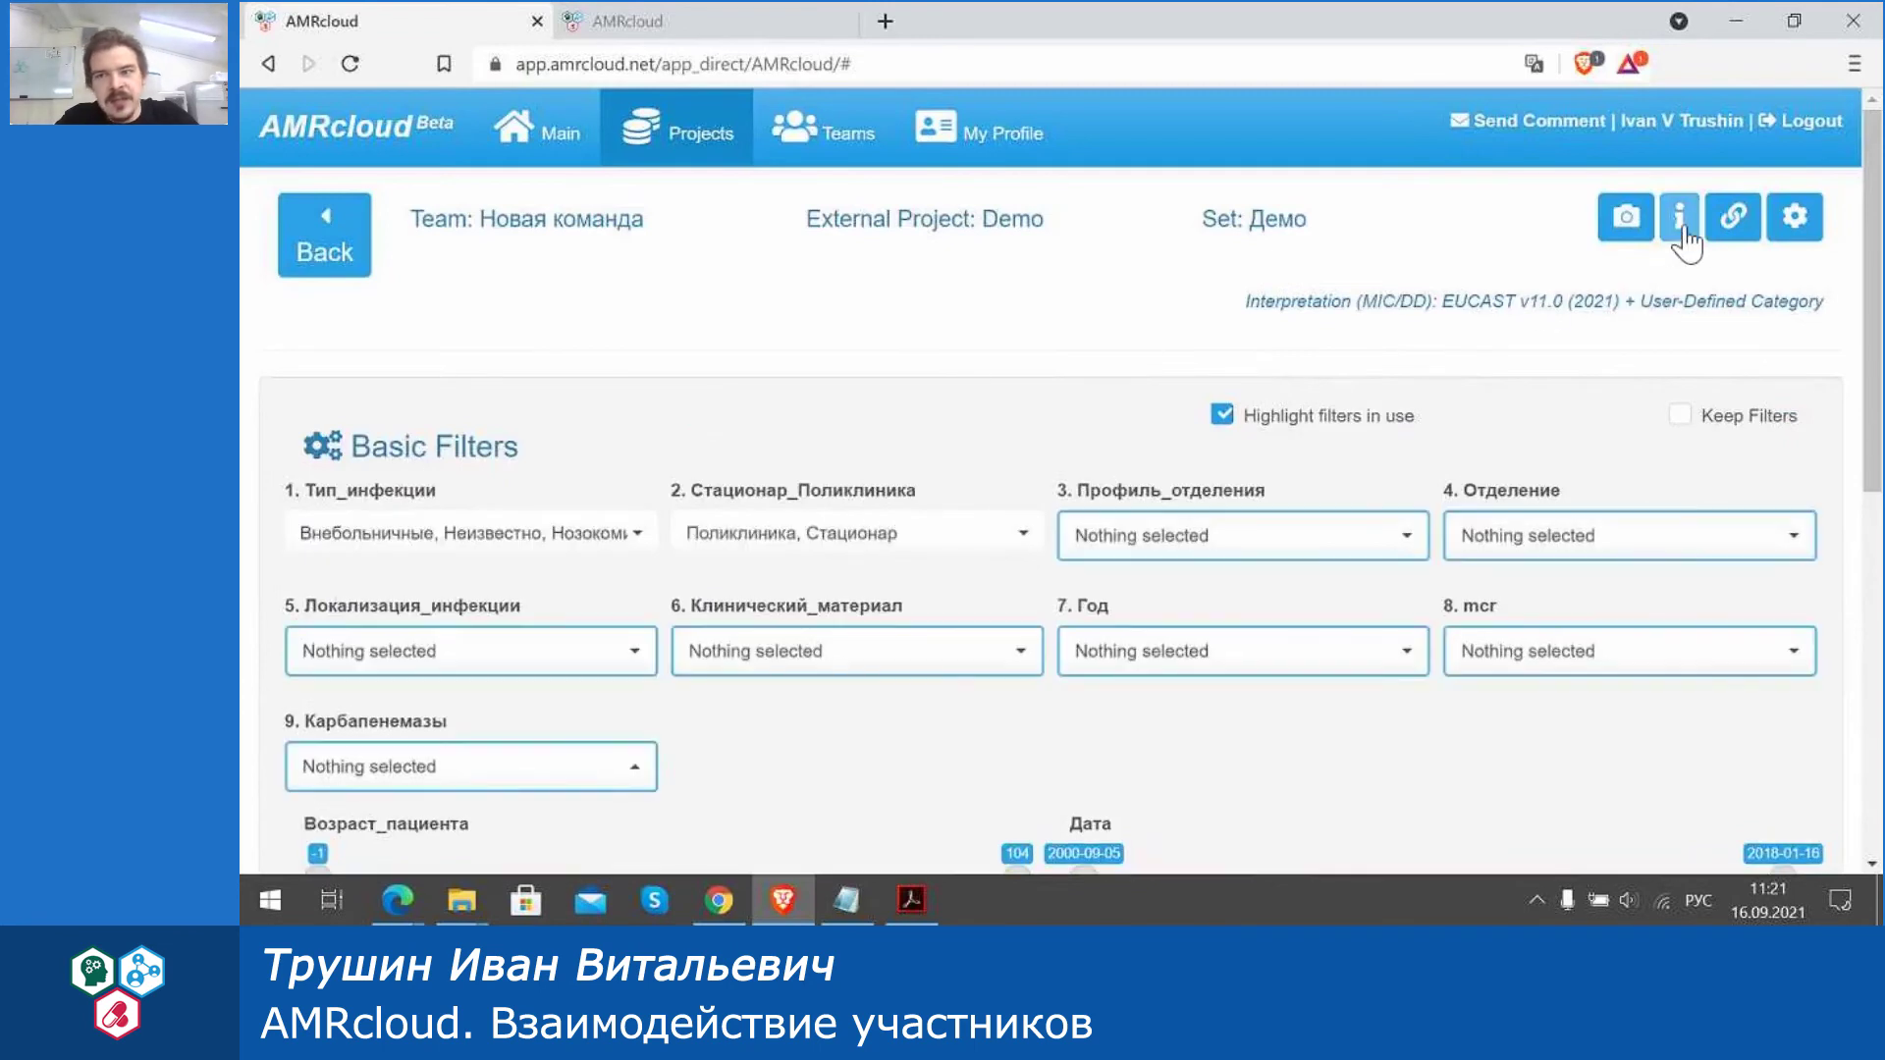
Check the Set Info showing the 08:20:52 update, then advance slides to Публичные проекты
left_click(1679, 220)
left_click_drag(1061, 278, 497, 240)
left_click(1537, 345)
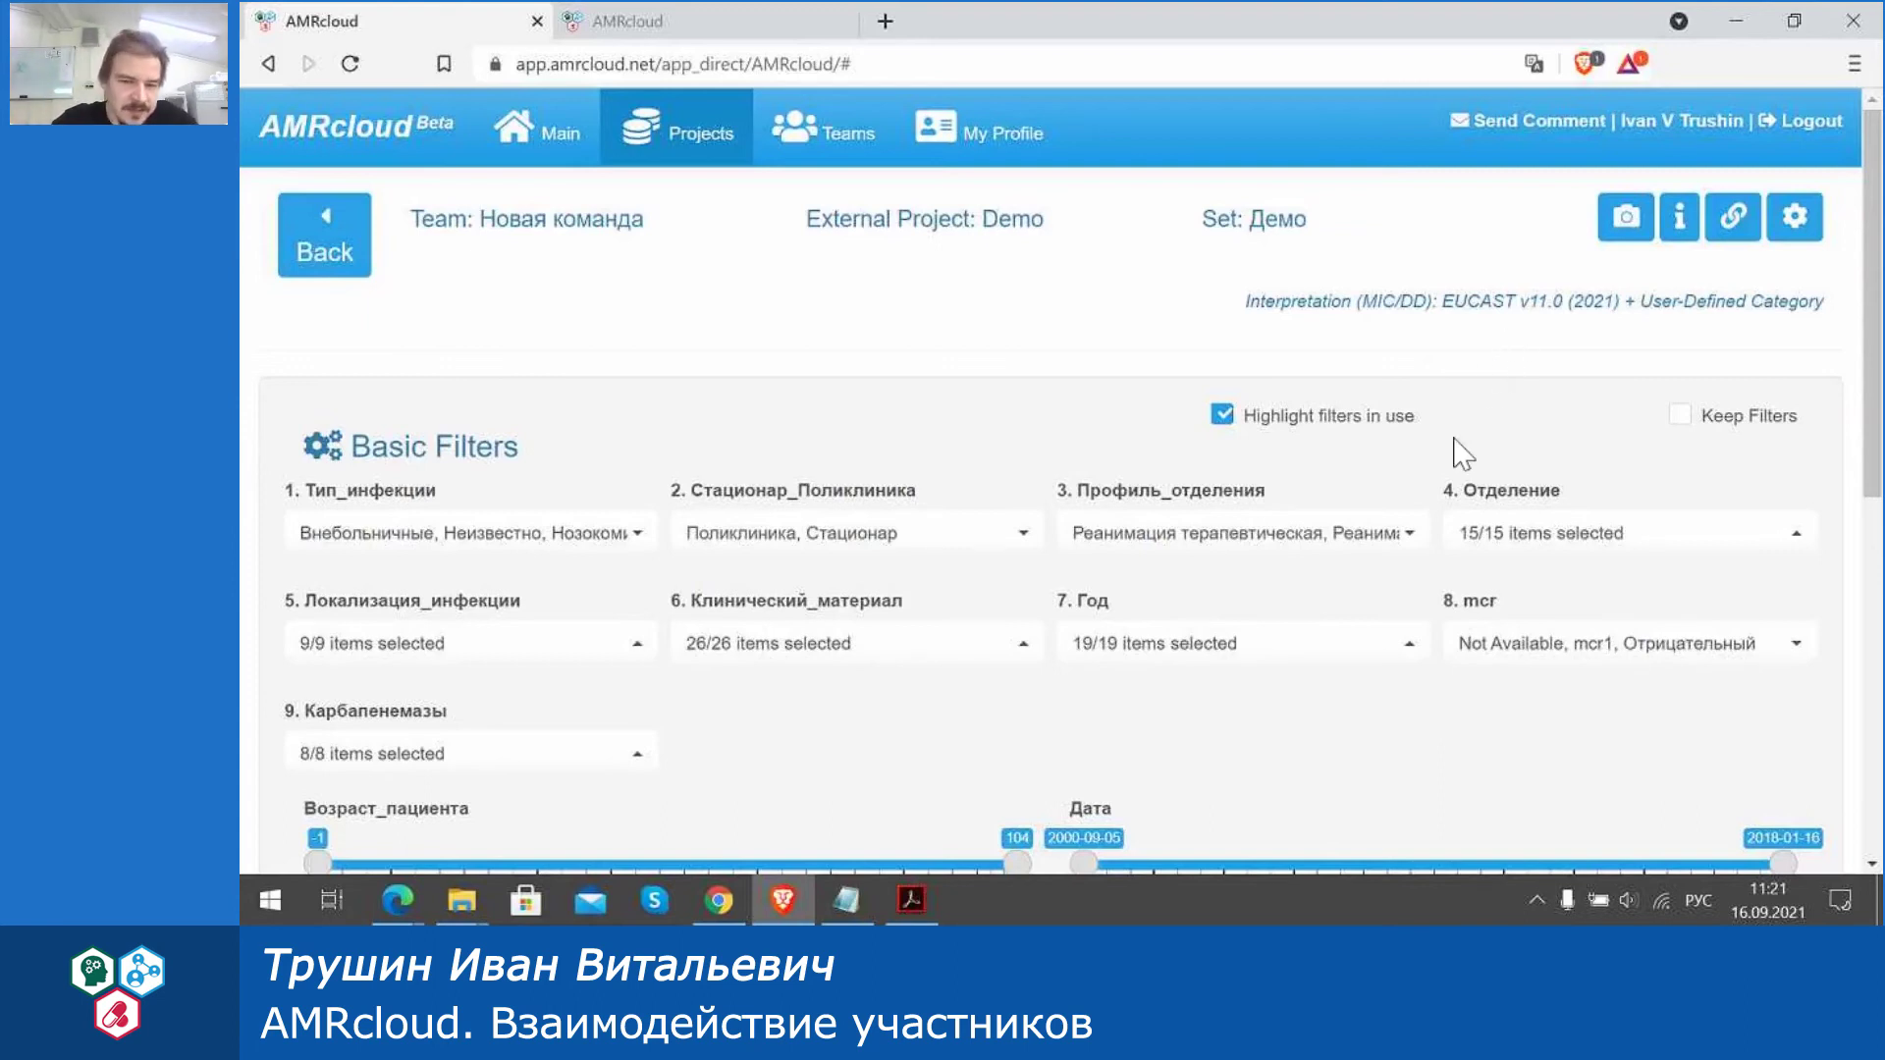
key("alt+Tab")
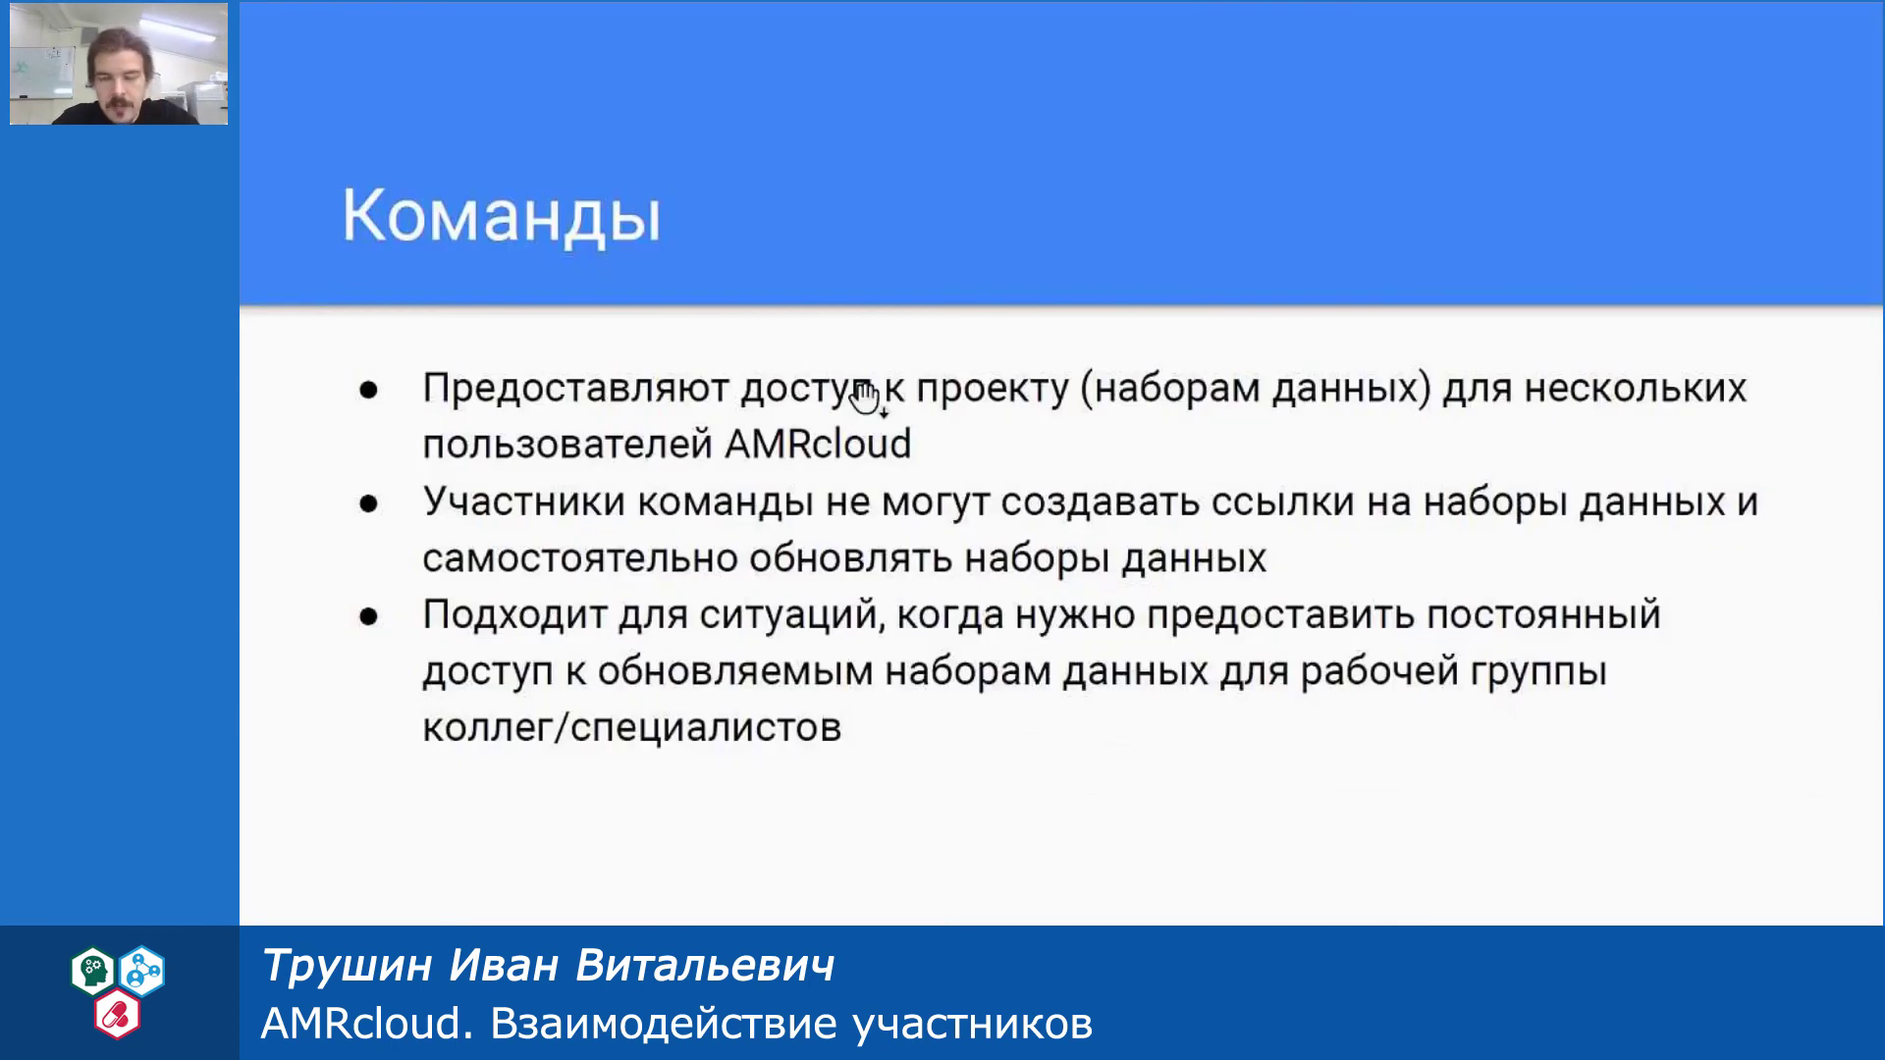
key("Right")
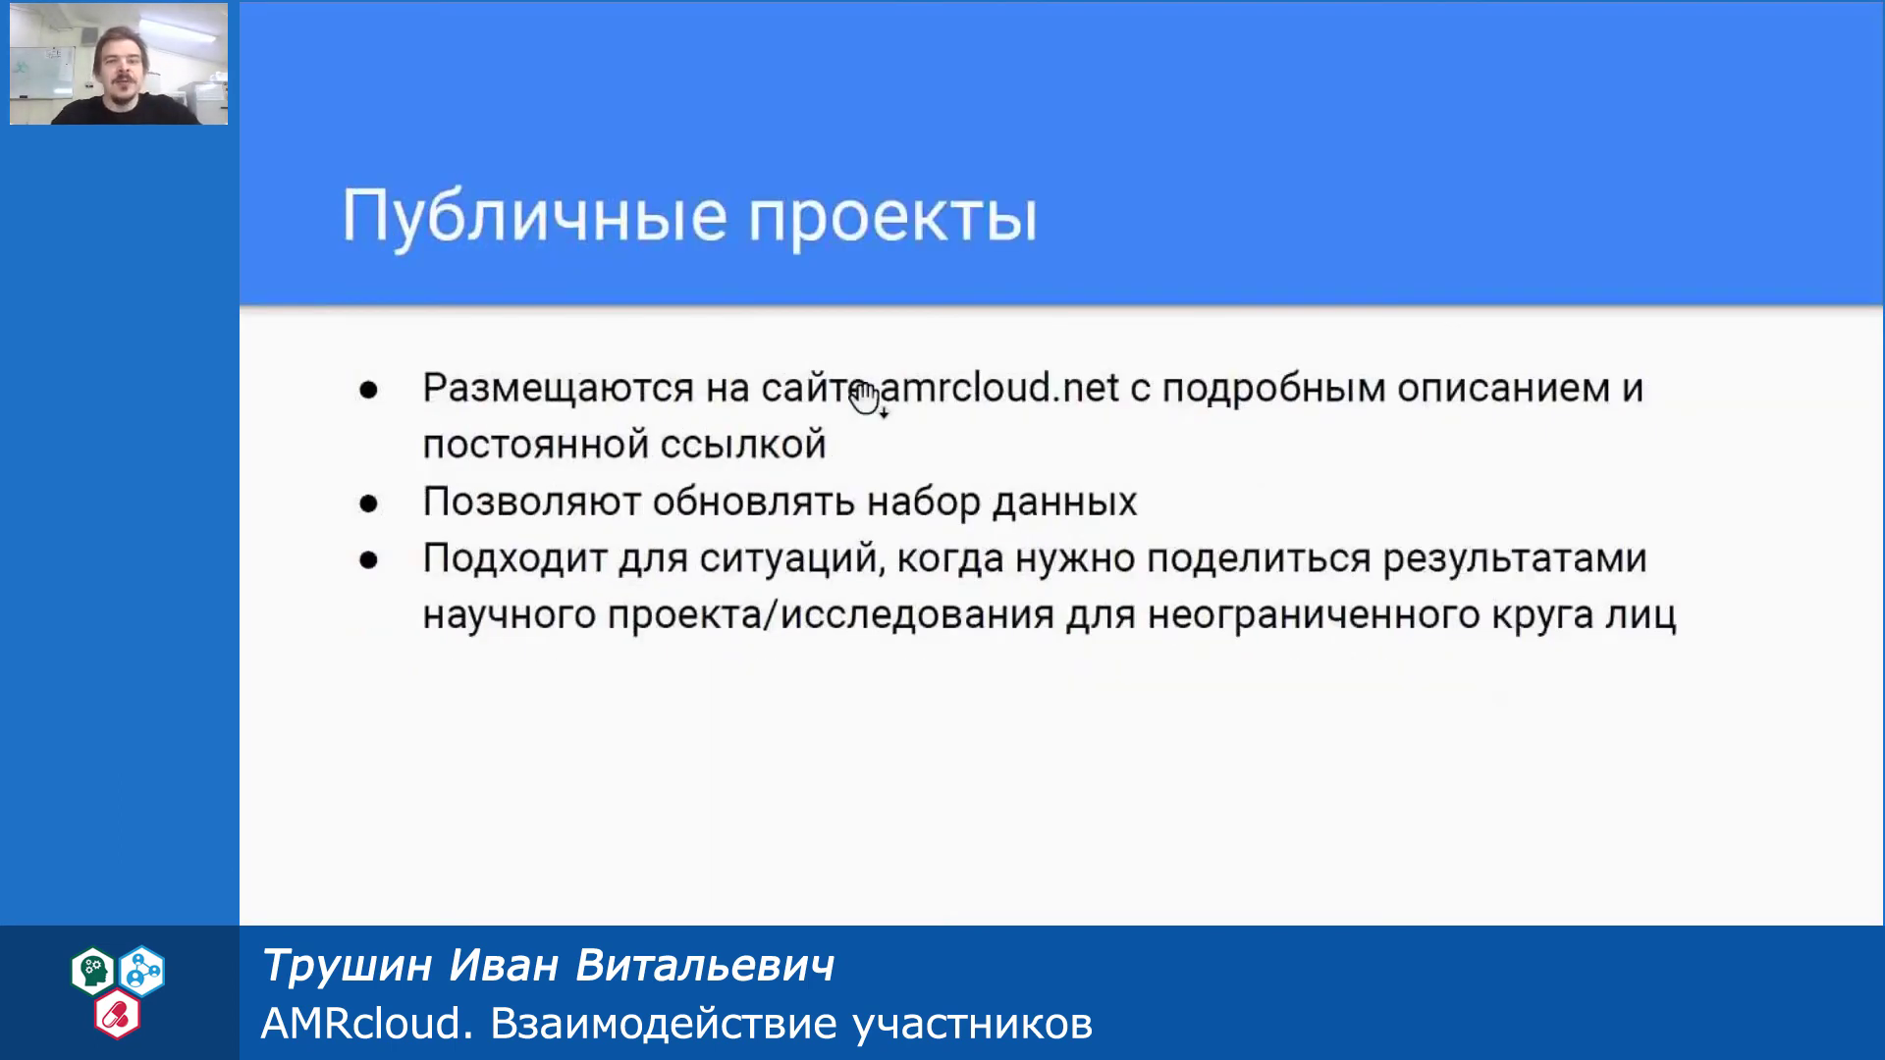